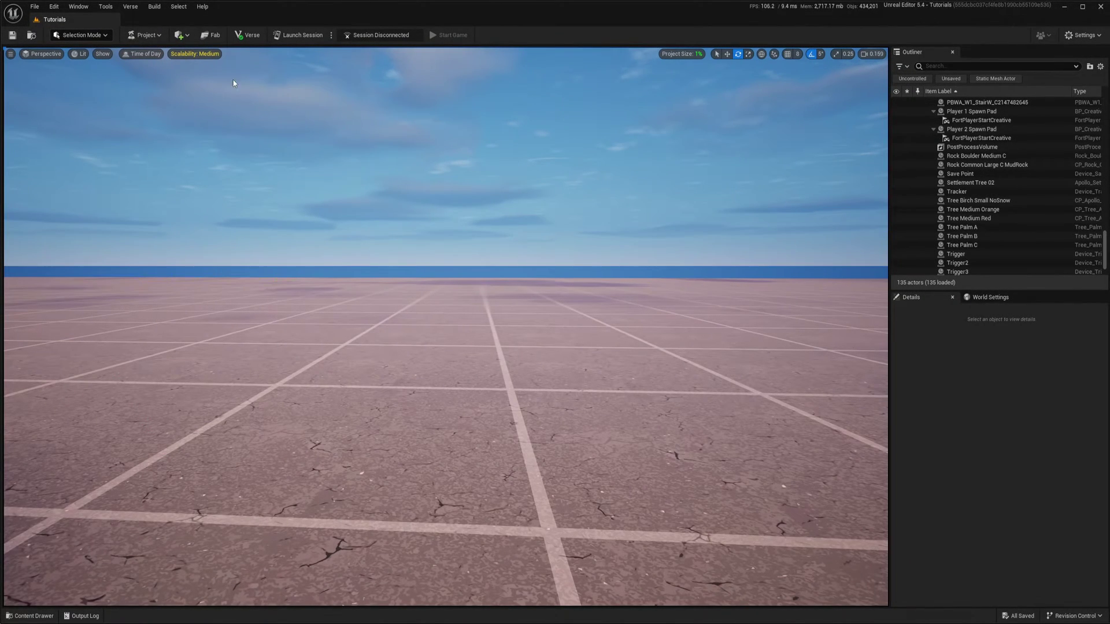
Step: Place a Plane shape in the level and rotate it to stand upright facing the camera
click(182, 35)
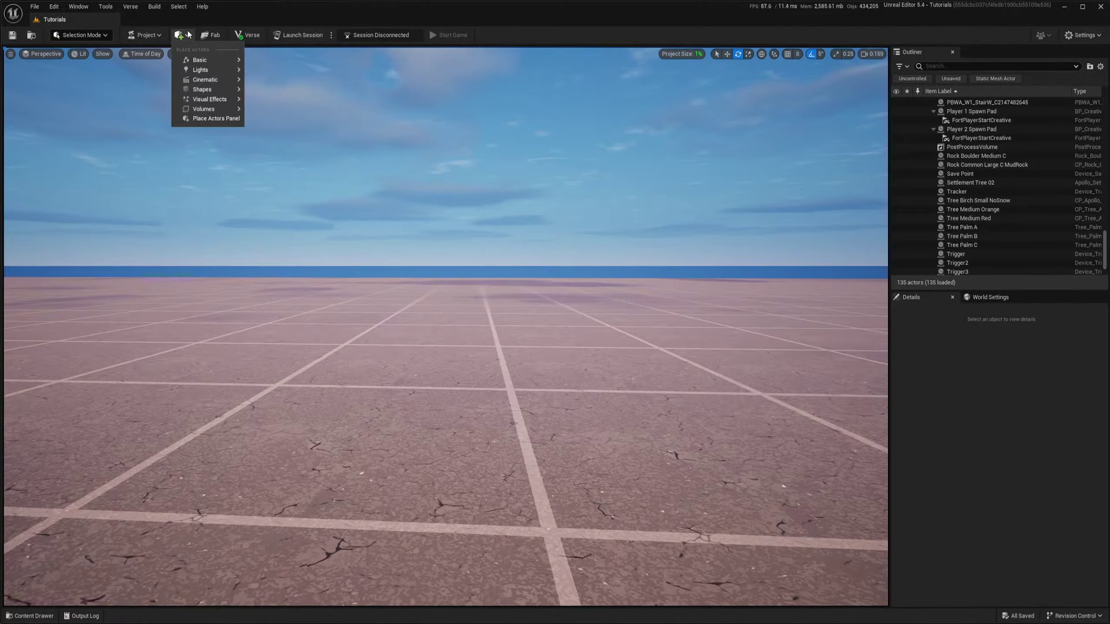
mouse_move(203, 89)
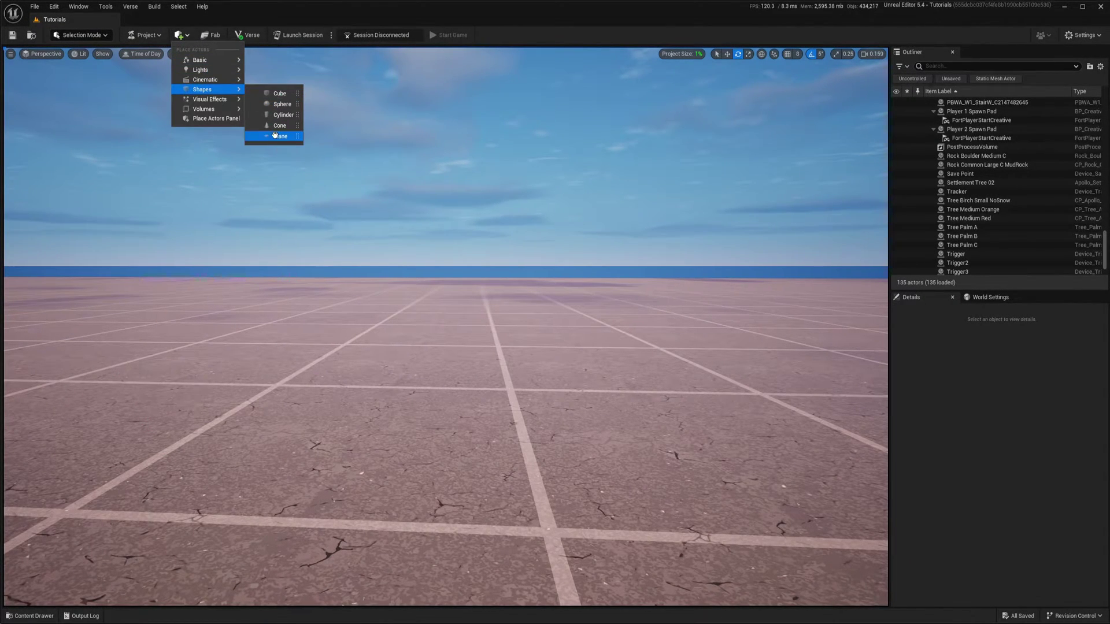
drag(280, 135, 385, 399)
key(w)
key(e)
drag(385, 339, 385, 339)
right_drag(385, 339, 386, 339)
key(w)
key(e)
key(Escape)
Step: Create a new material in the Materials folder and name it M_Glint
key(ctrl+space)
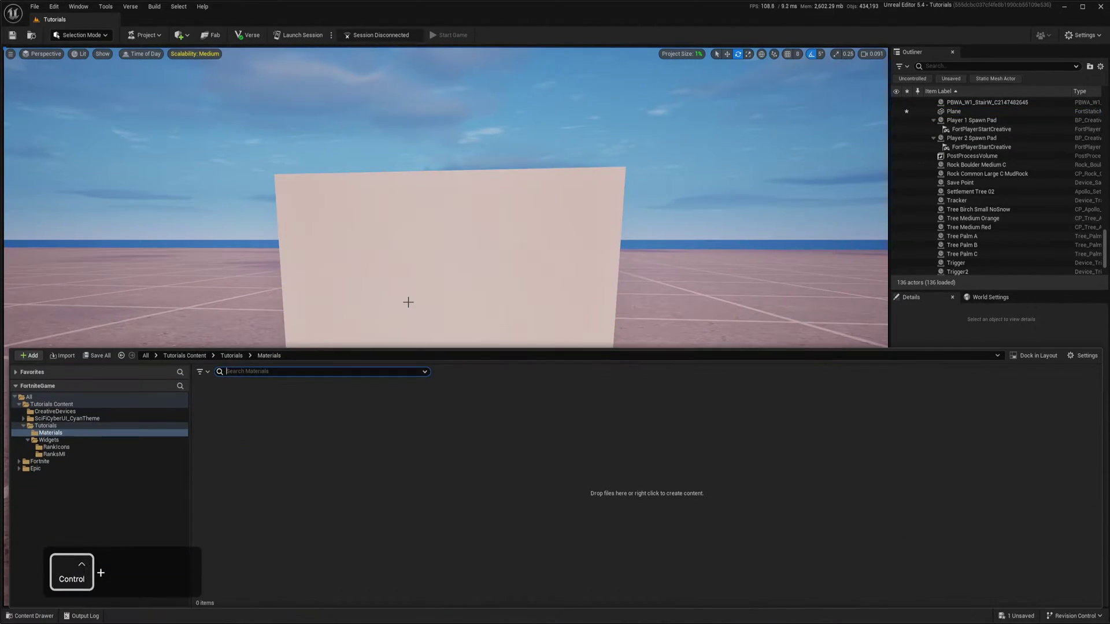
right_click(280, 436)
click(312, 274)
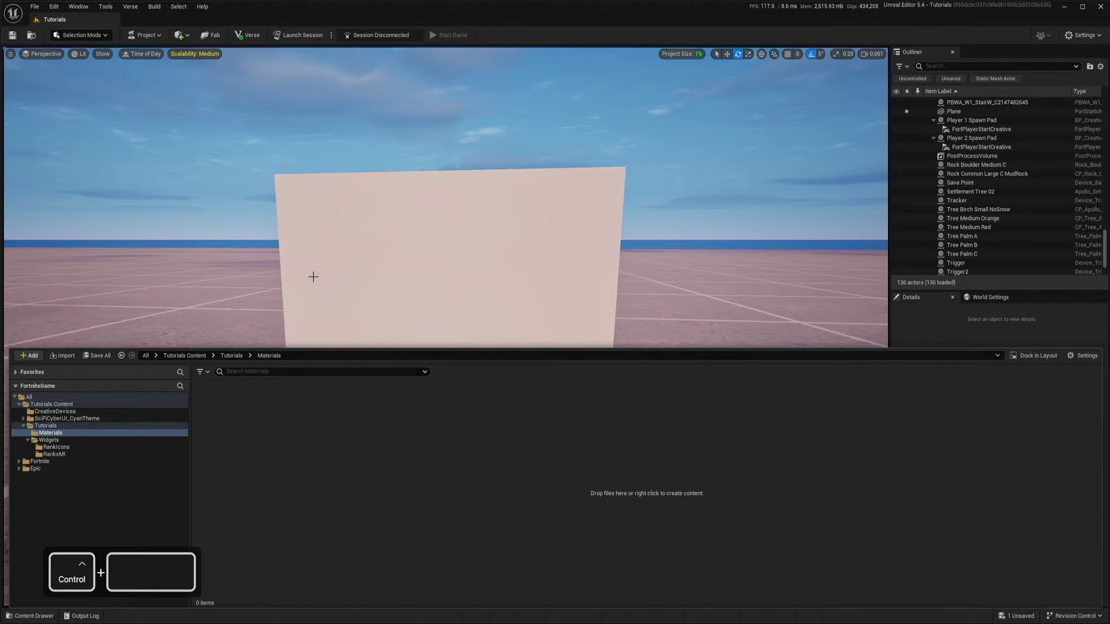
text(M_)
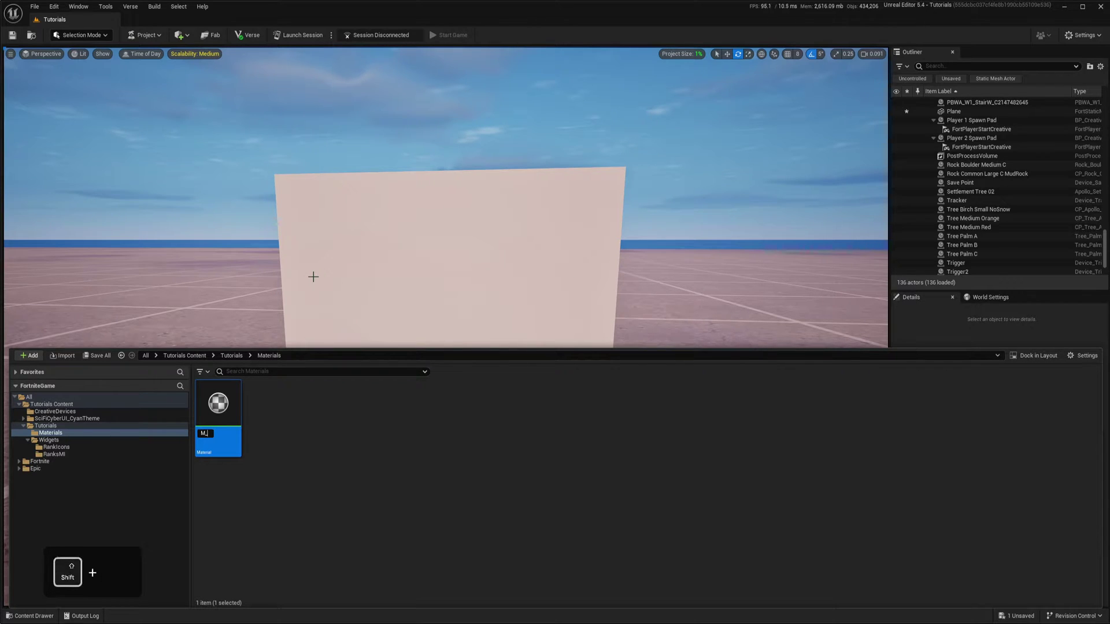
text(Glint)
key(Return)
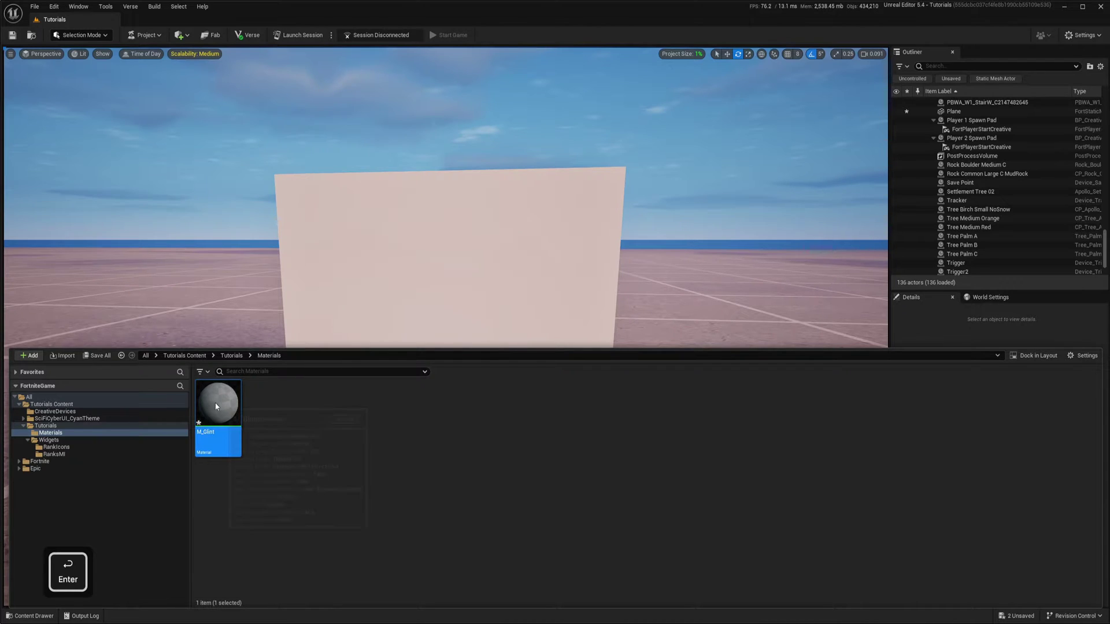
Step: Open M_Glint for editing and move its editor window aside to uncover the level viewport
key(Return)
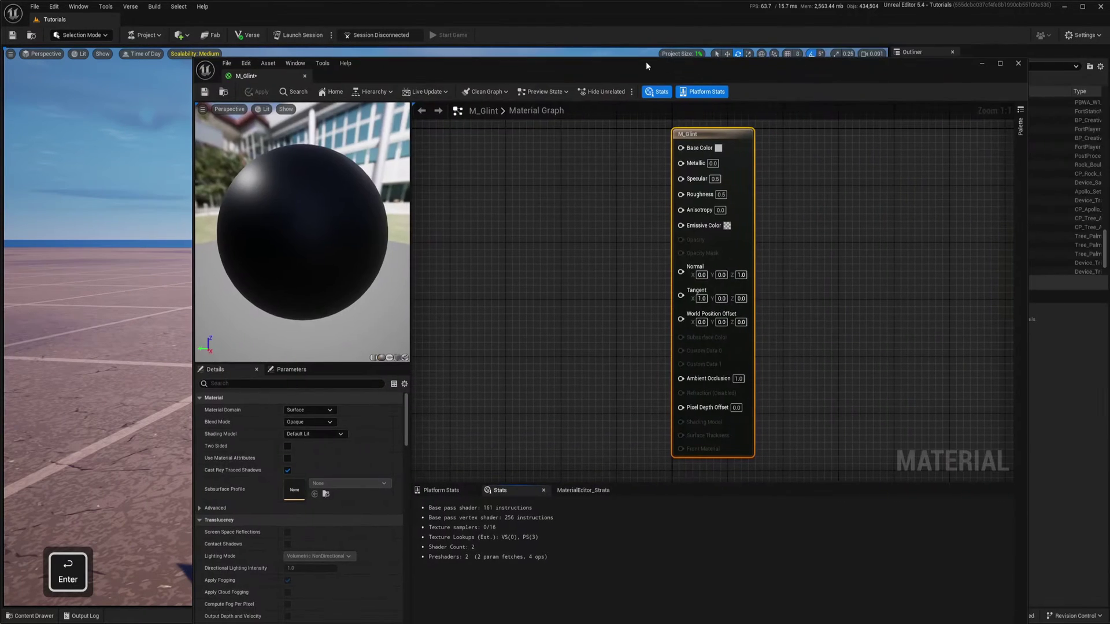
drag(875, 77, 882, 50)
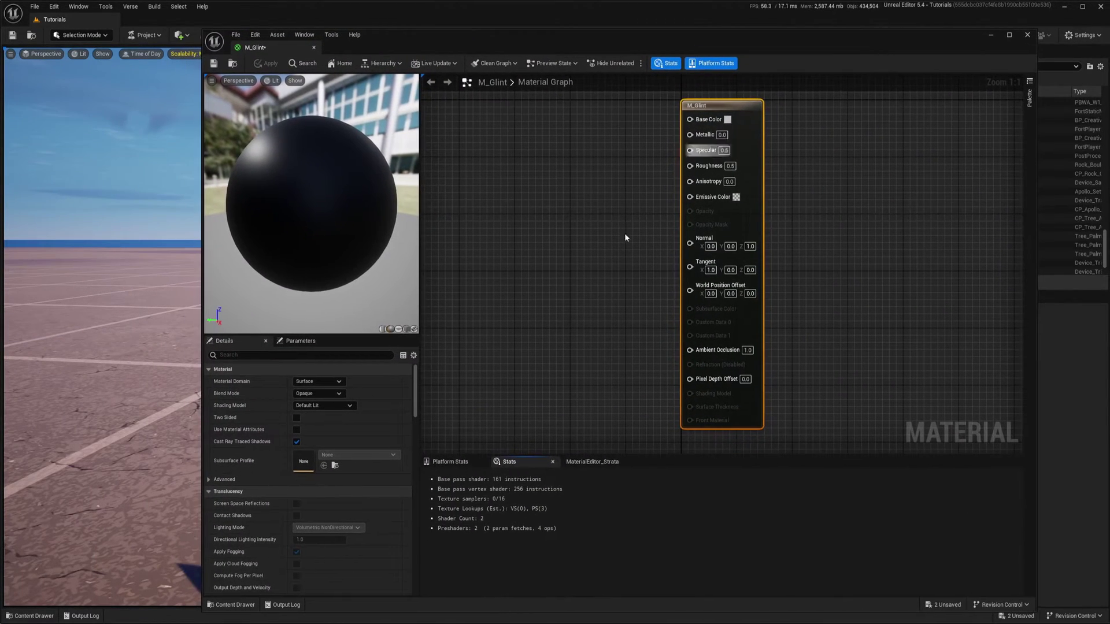
drag(509, 38, 1040, 113)
Step: Create a material instance from M_Glint and name it MI_Glint
click(30, 616)
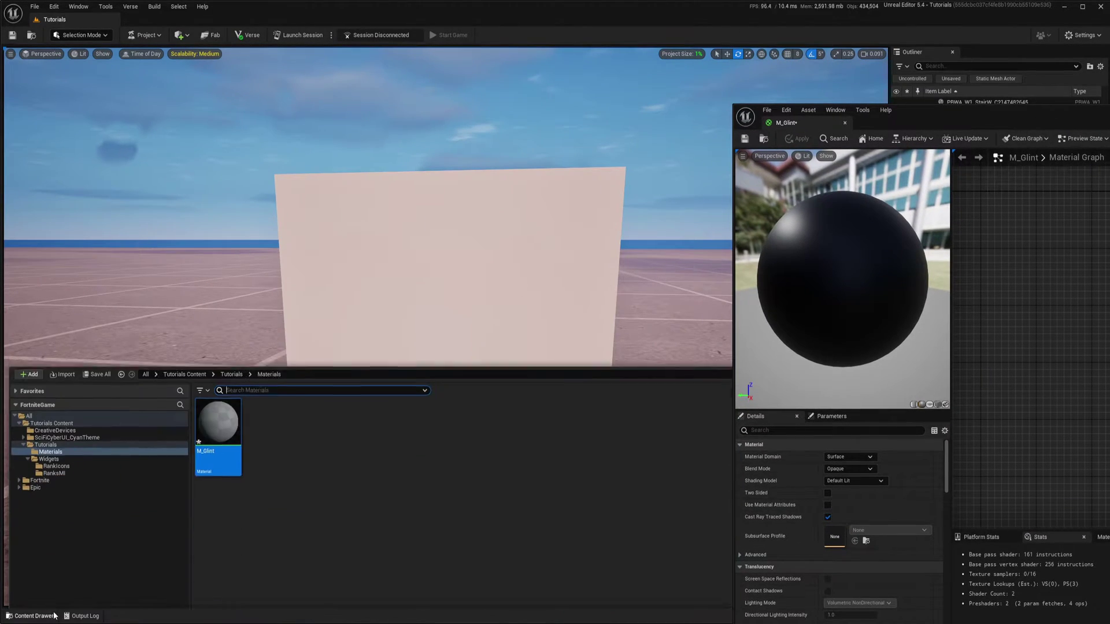
right_click(230, 424)
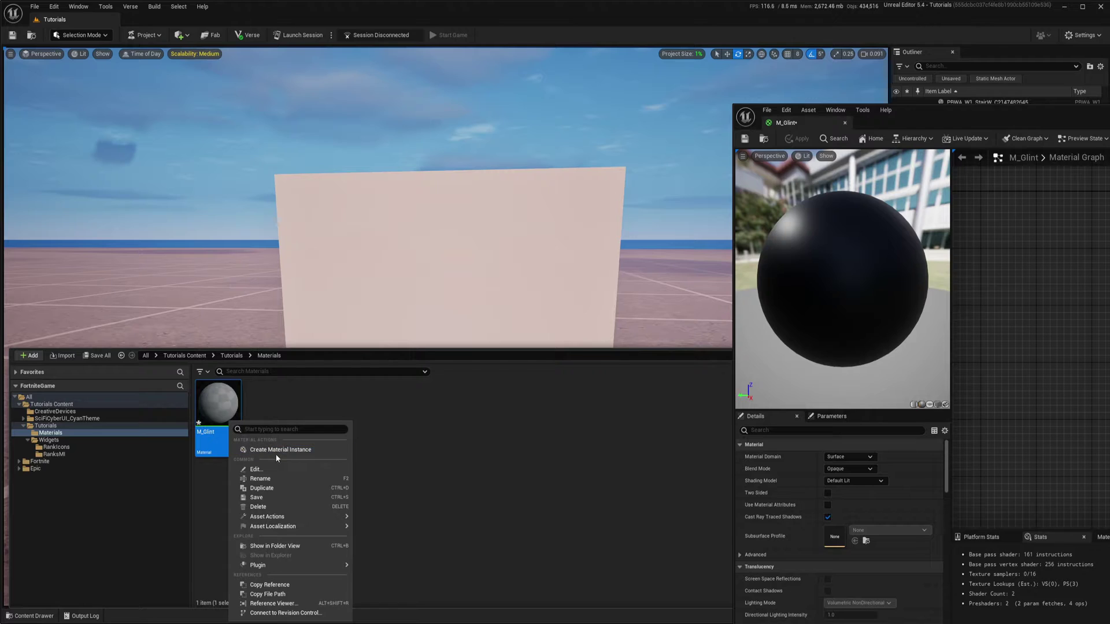
click(279, 450)
key(End)
key(BackSpace)
key(BackSpace)
key(BackSpace)
key(BackSpace)
key(BackSpace)
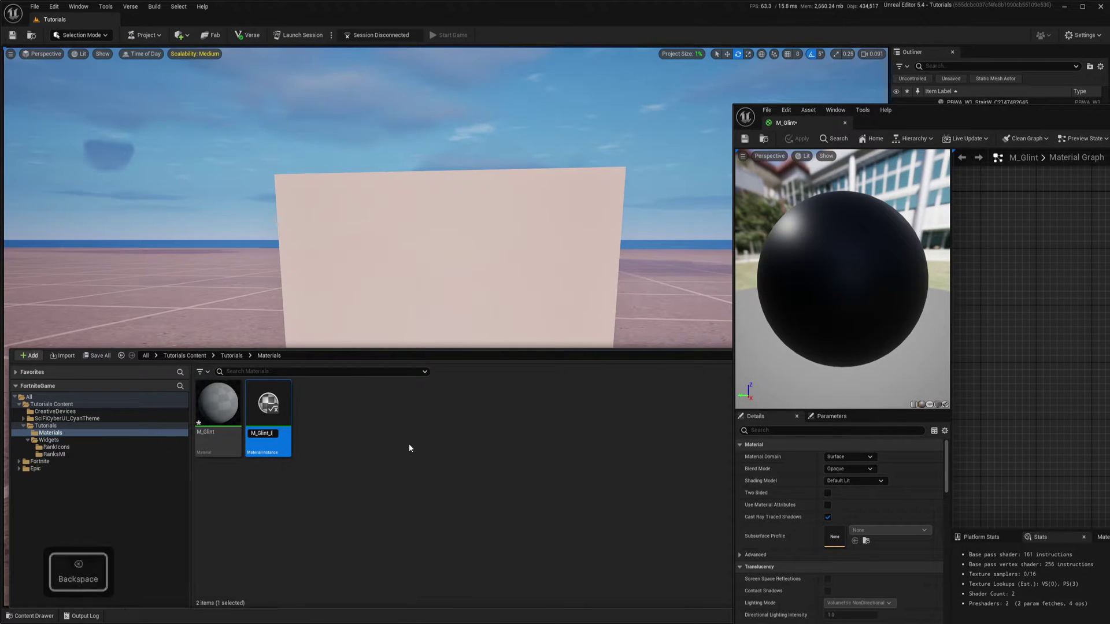
key(Left)
key(Left)
key(Left)
key(Left)
key(Left)
key(Left)
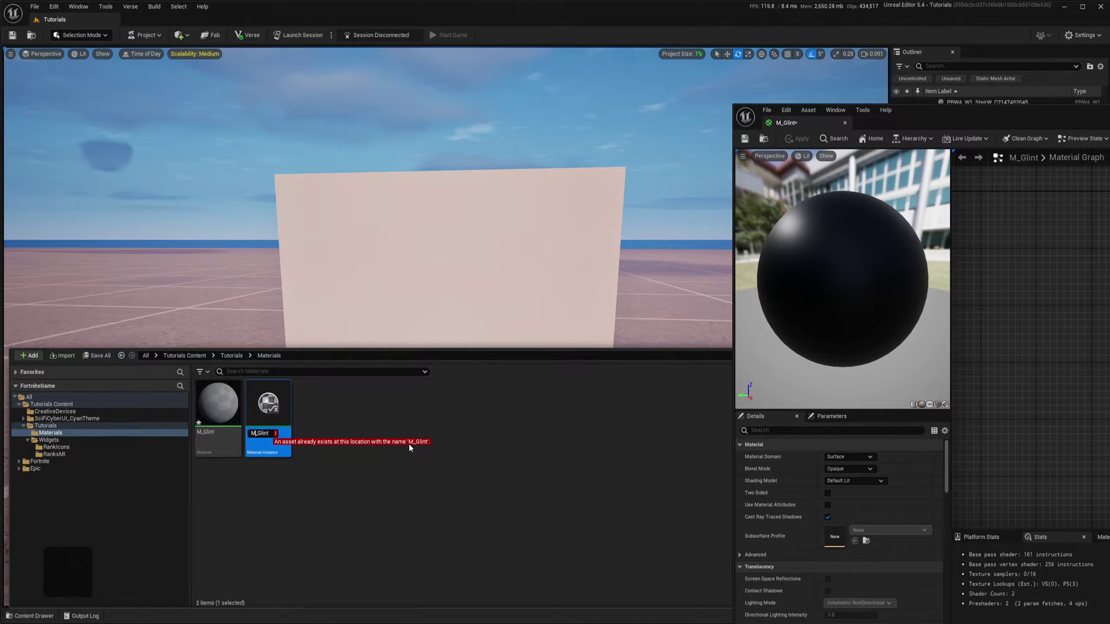
text(I)
key(Return)
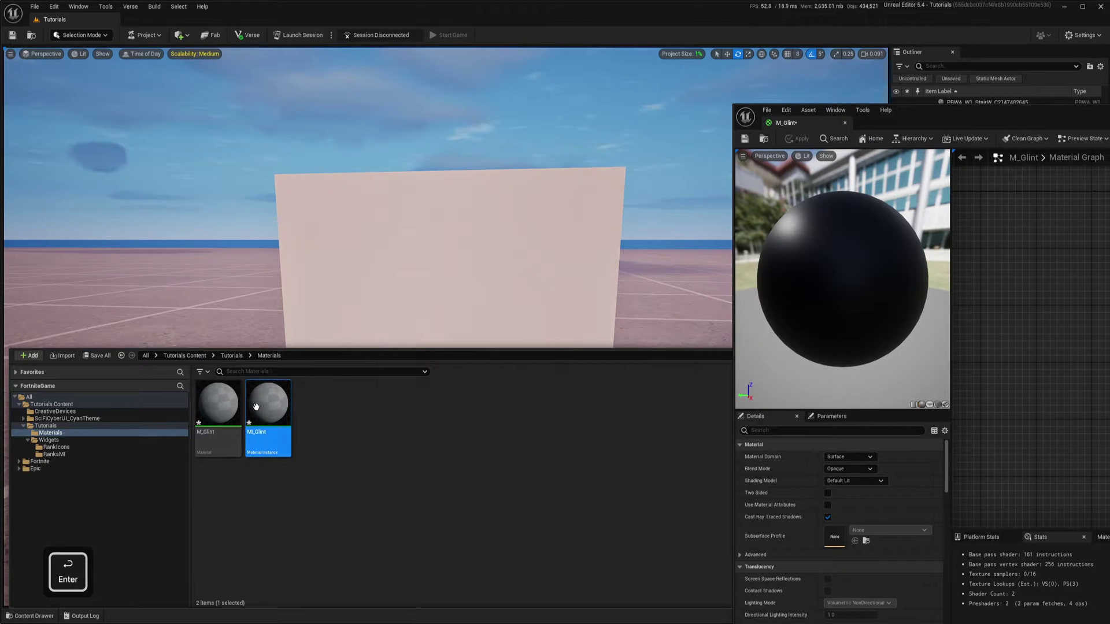
Step: Apply the MI_Glint material instance to the upright plane in the level
drag(269, 404, 406, 255)
key(w)
right_drag(435, 353, 444, 336)
scroll(436, 354, down, 6)
key(q)
key(q)
key(q)
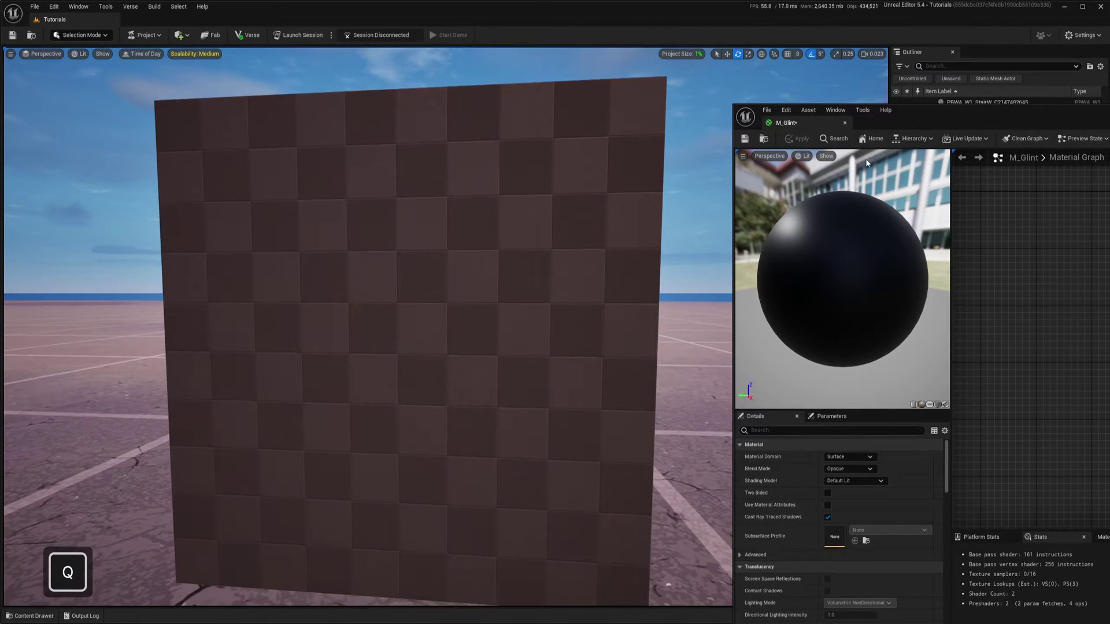
Step: Arrange and resize the M_Glint editor window beside the level viewport, keeping the plane in view
drag(989, 110, 541, 37)
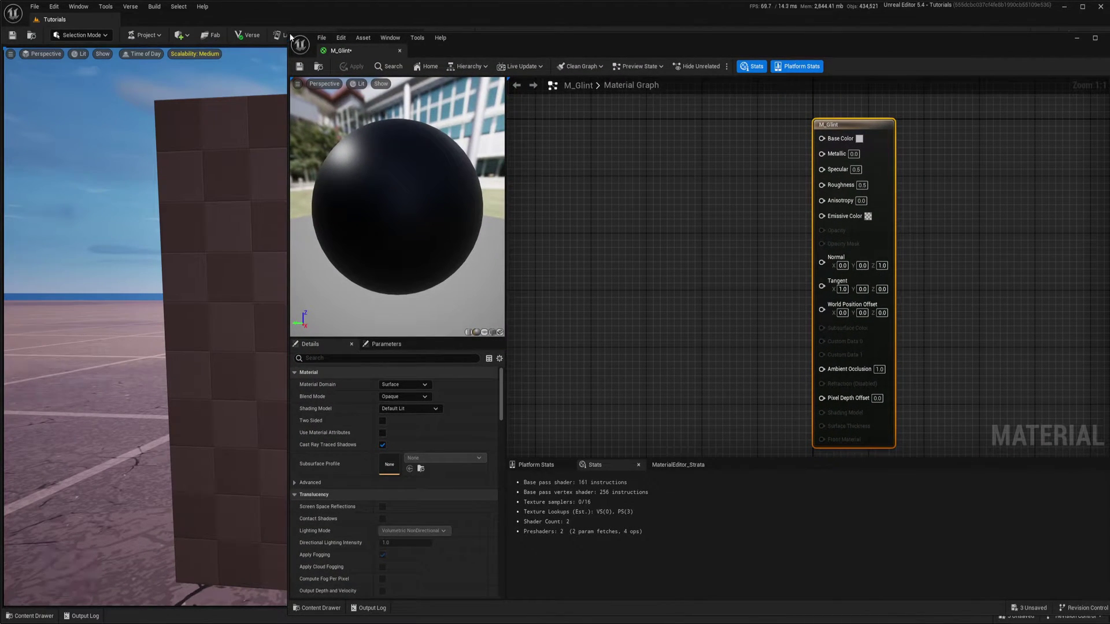
drag(285, 33, 495, 49)
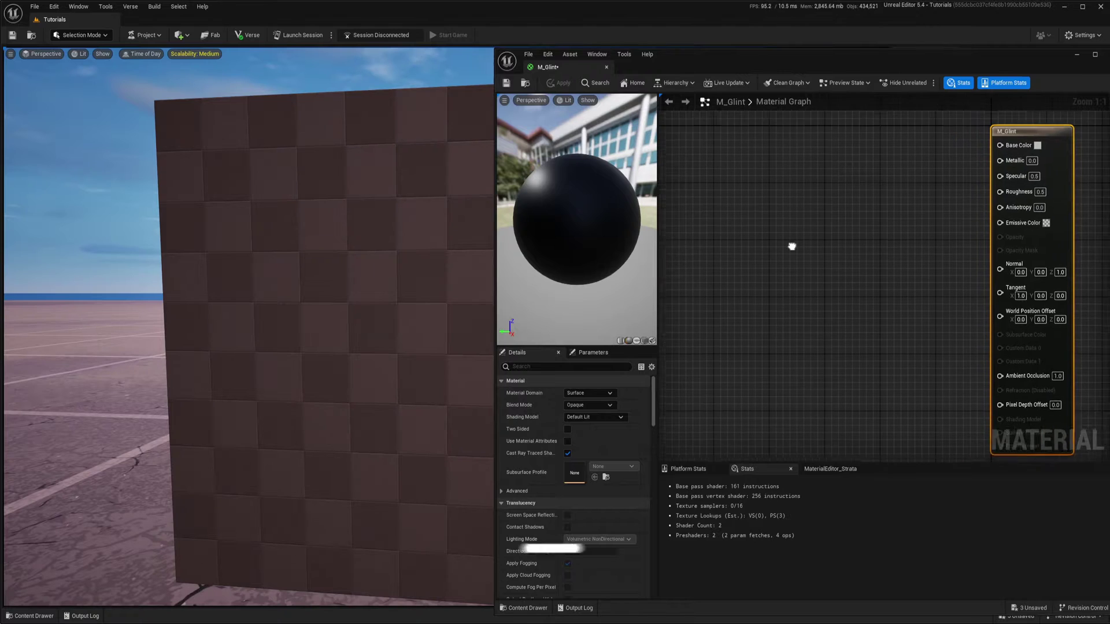
key(d)
key(s)
key(a)
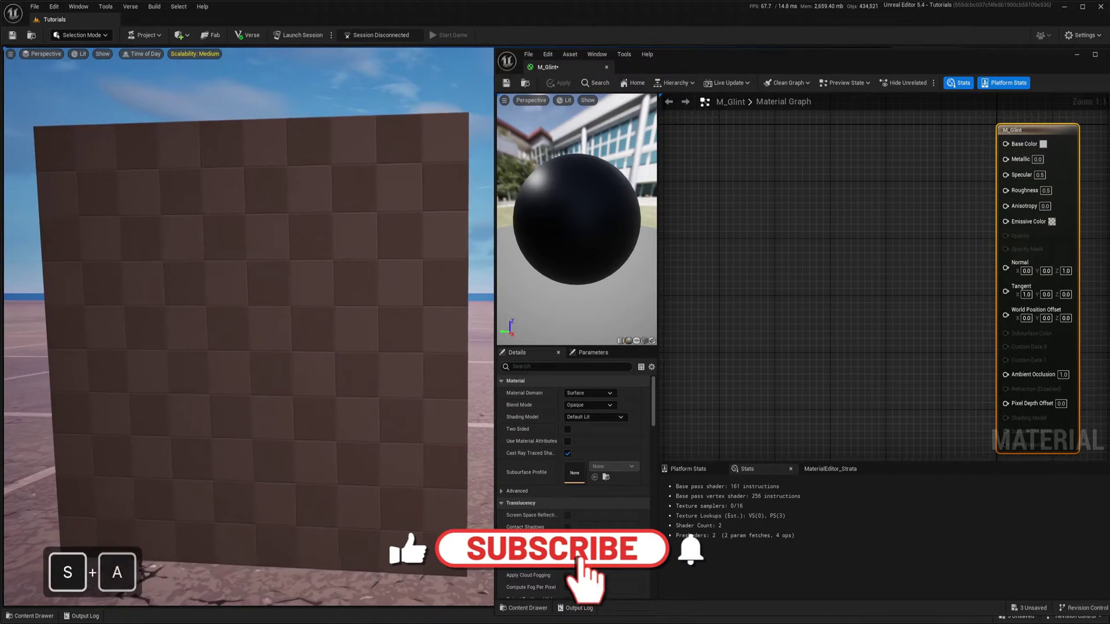
key(d)
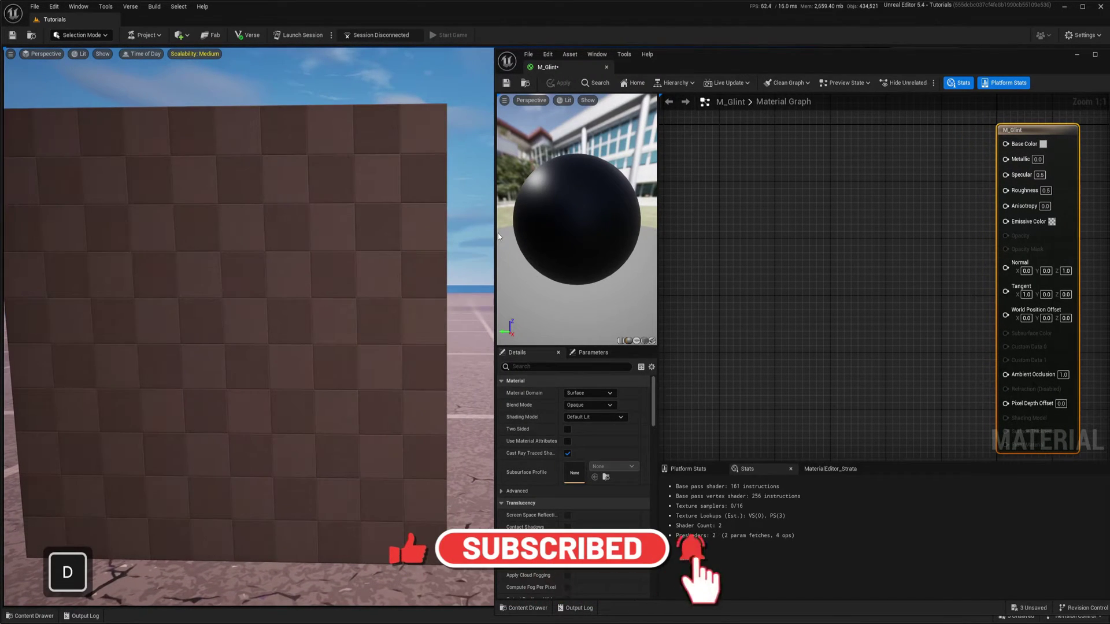
drag(496, 228, 422, 228)
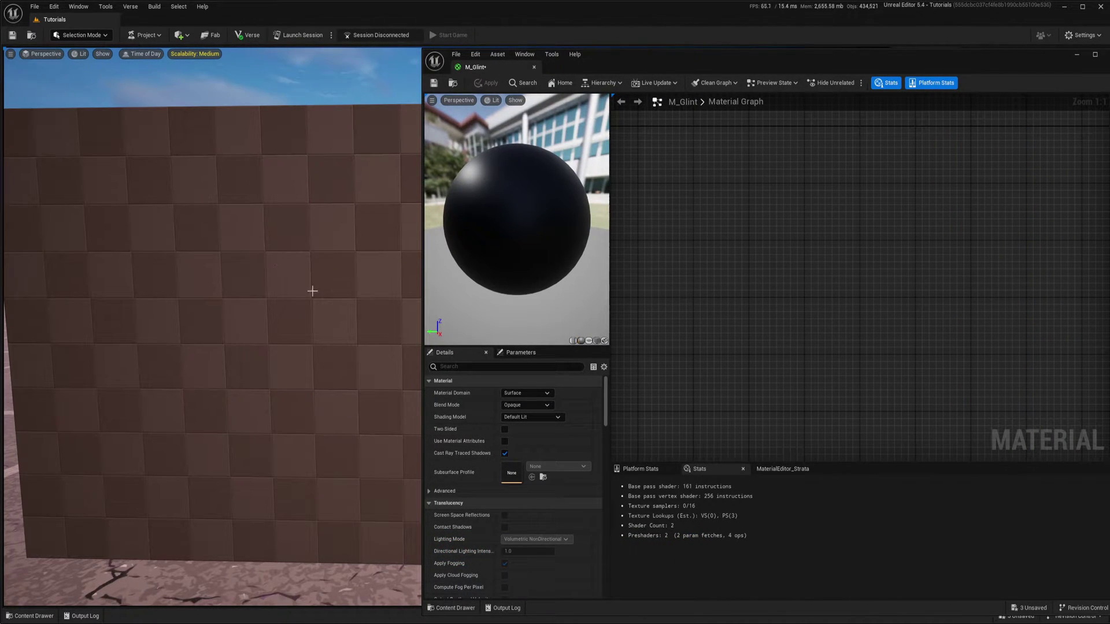
Step: Add a scalar parameter named Glint Rotation X to an empty area of the material graph
right_drag(754, 269, 698, 225)
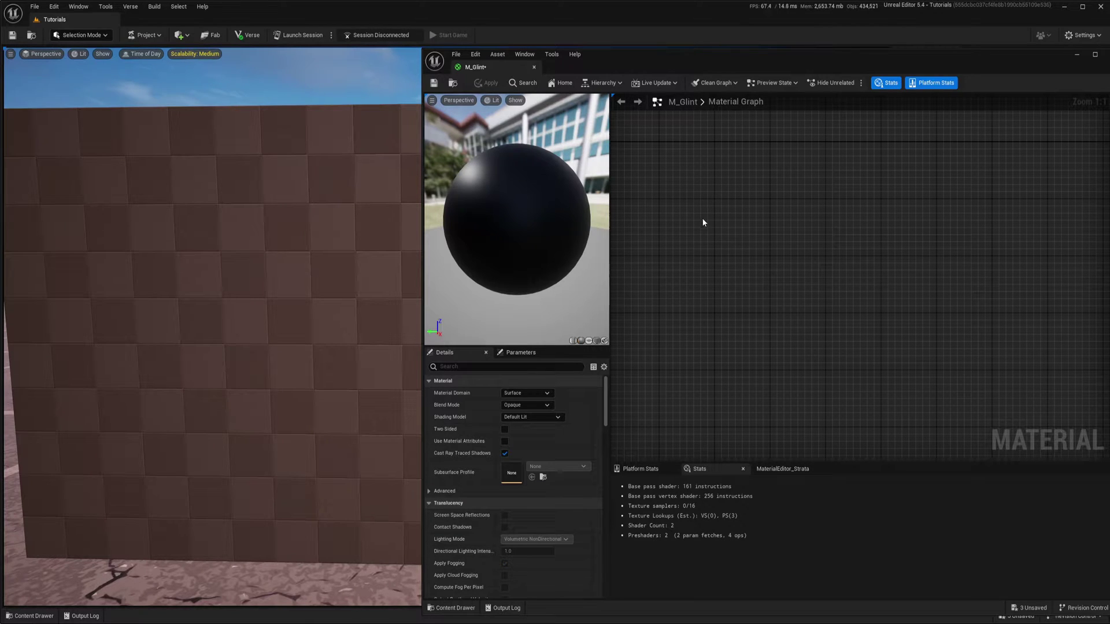
click(703, 222)
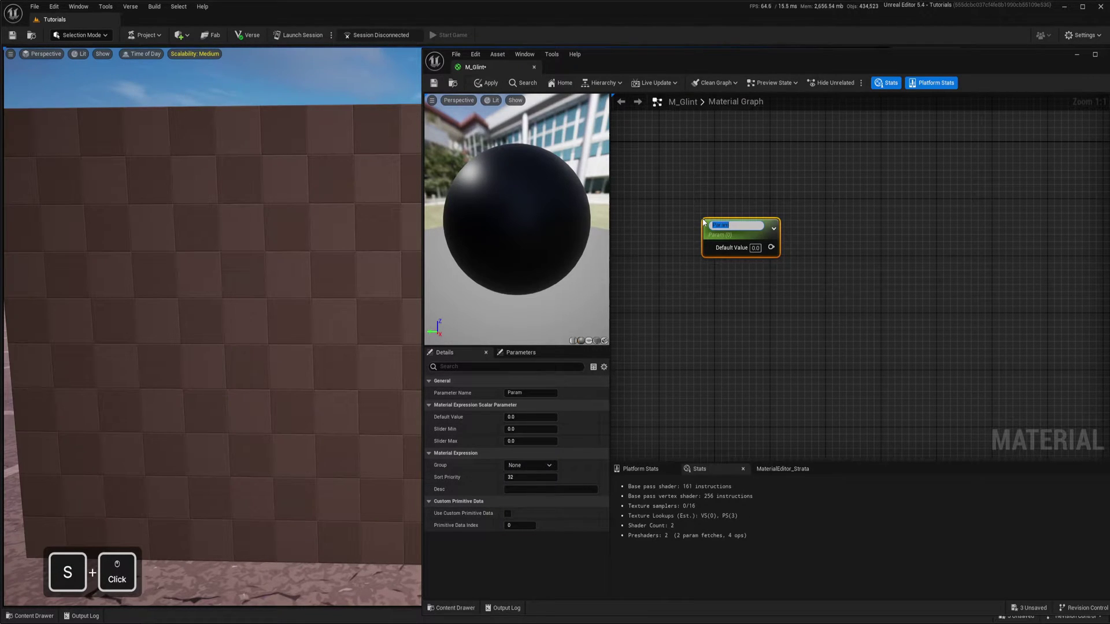
text(Glint)
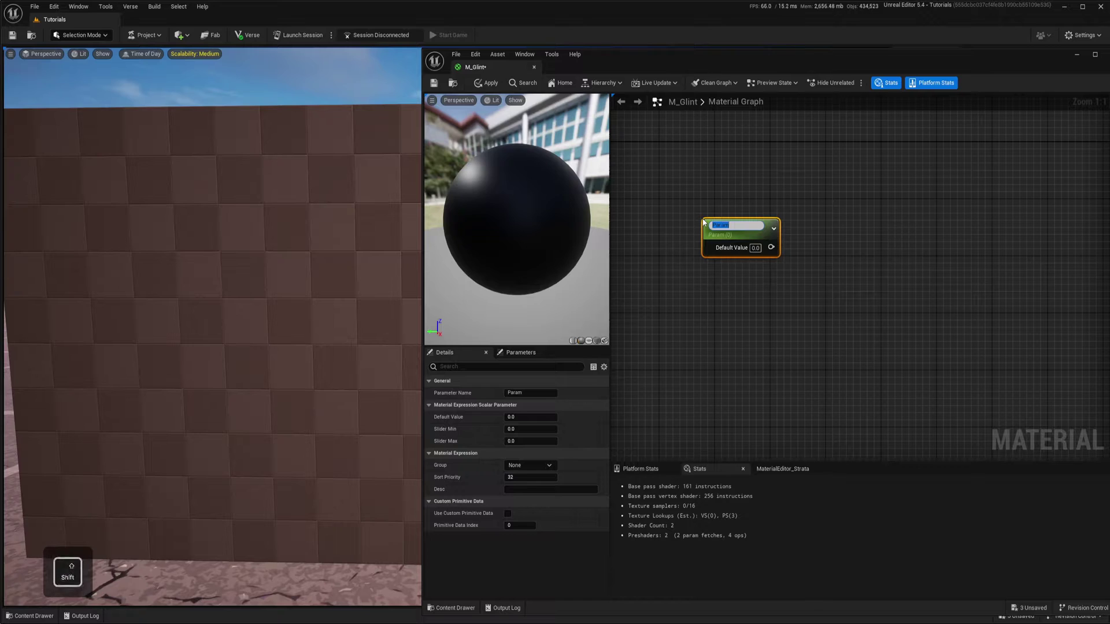
text( Rota)
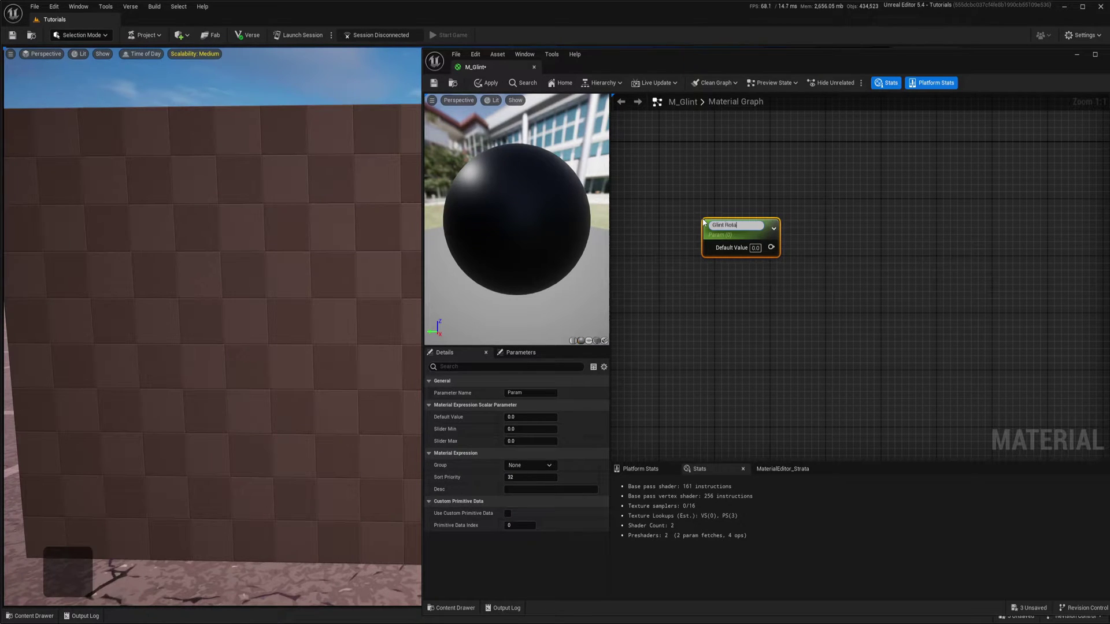
text(tion X)
key(Return)
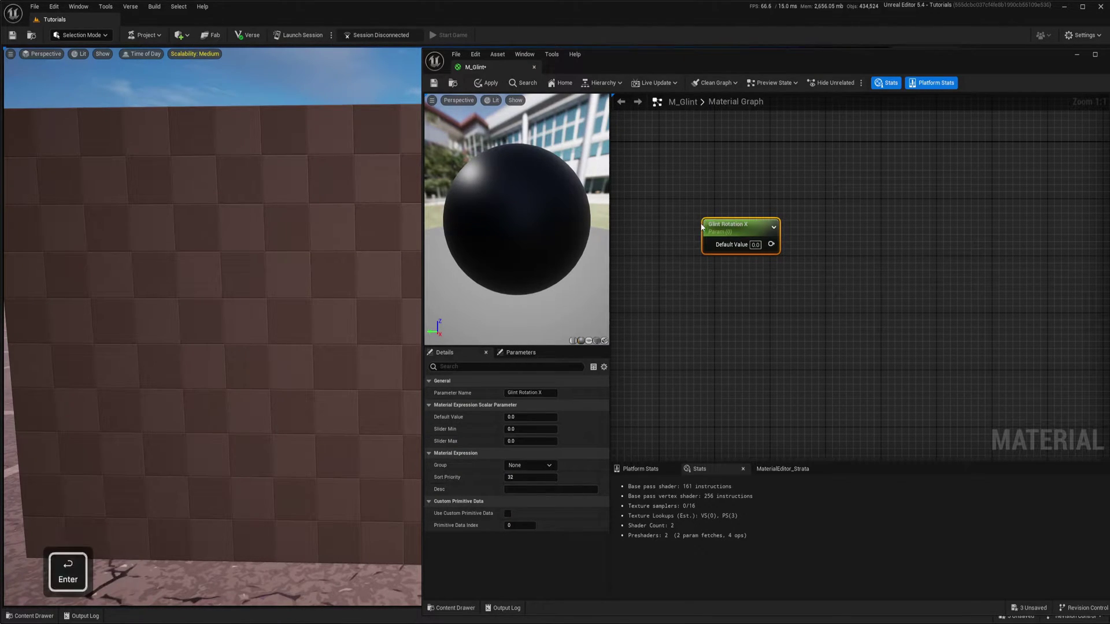
Step: Add a scalar parameter named Glint Rotation Y and place it directly below Glint Rotation X
right_drag(735, 296, 740, 289)
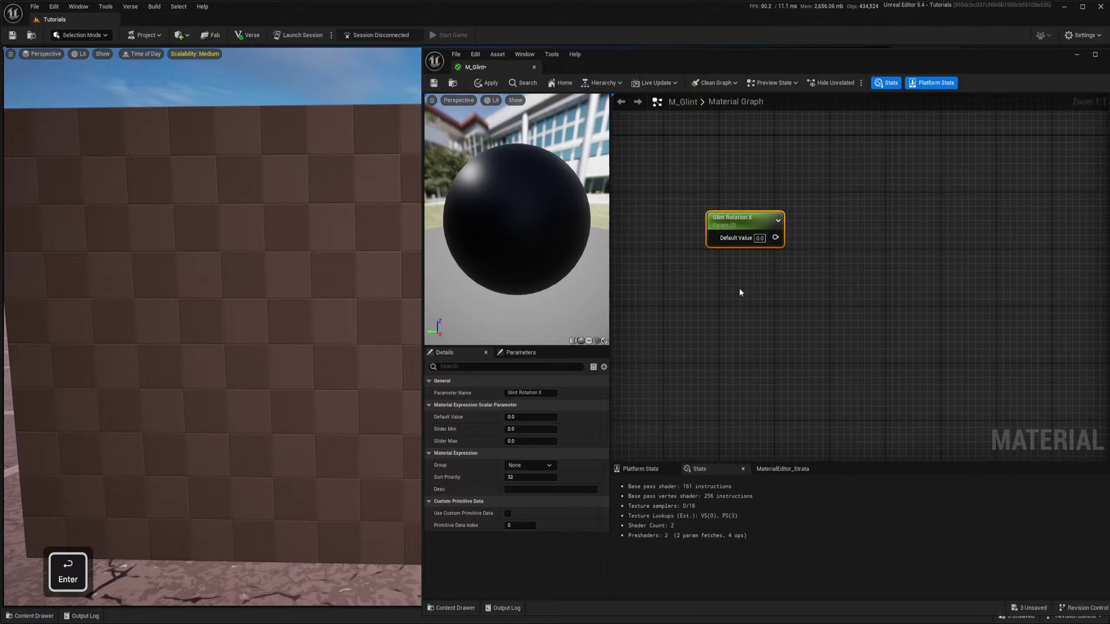
click(726, 282)
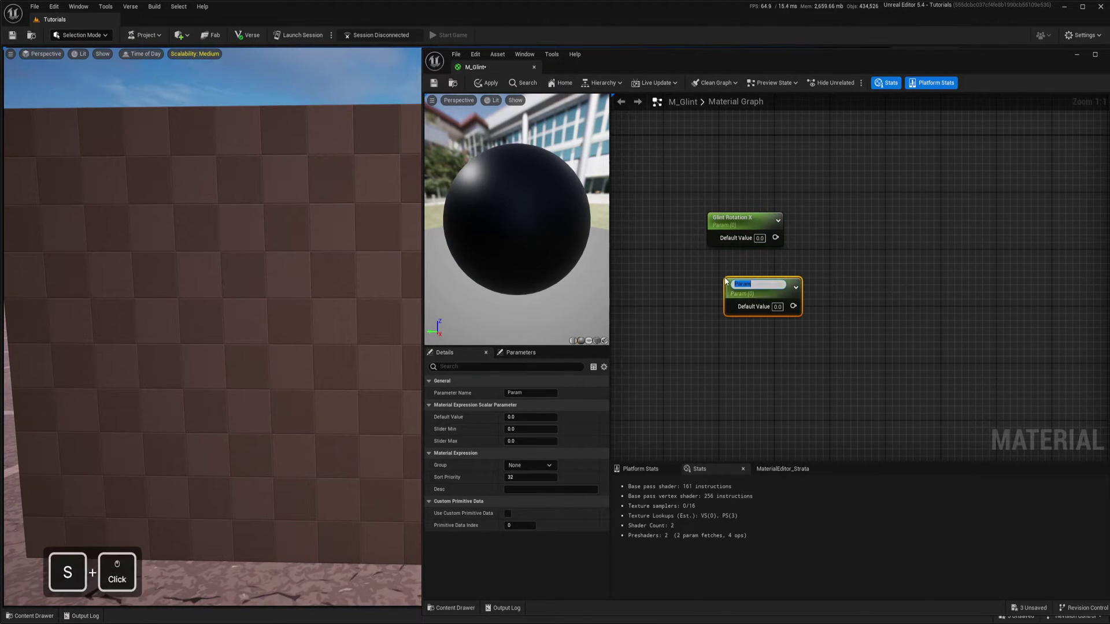
text(Glin)
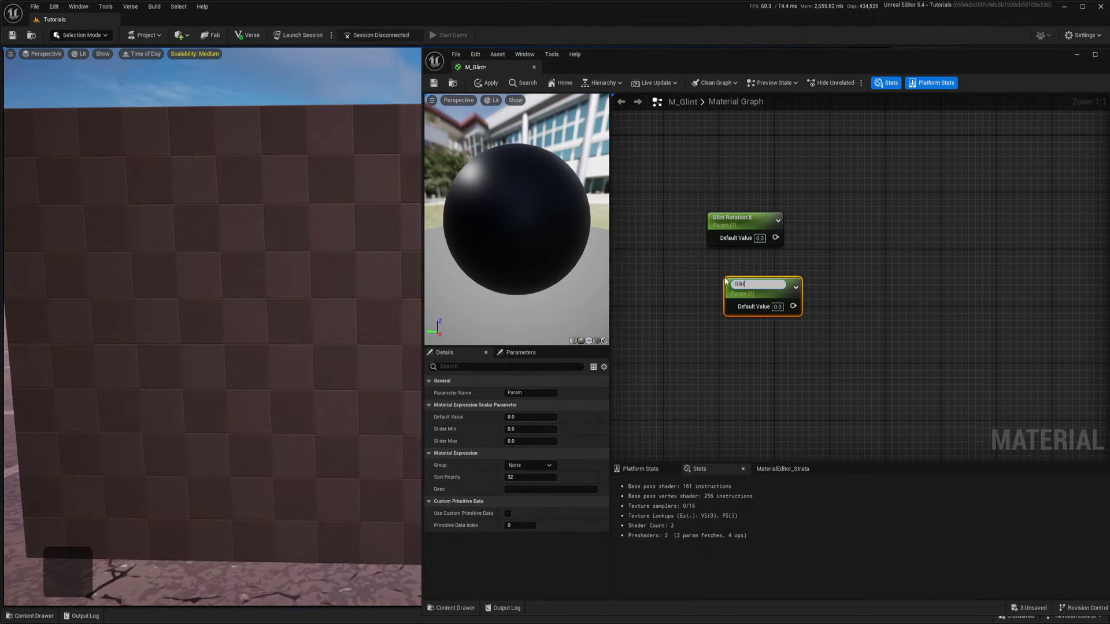
text(t Rotation Y)
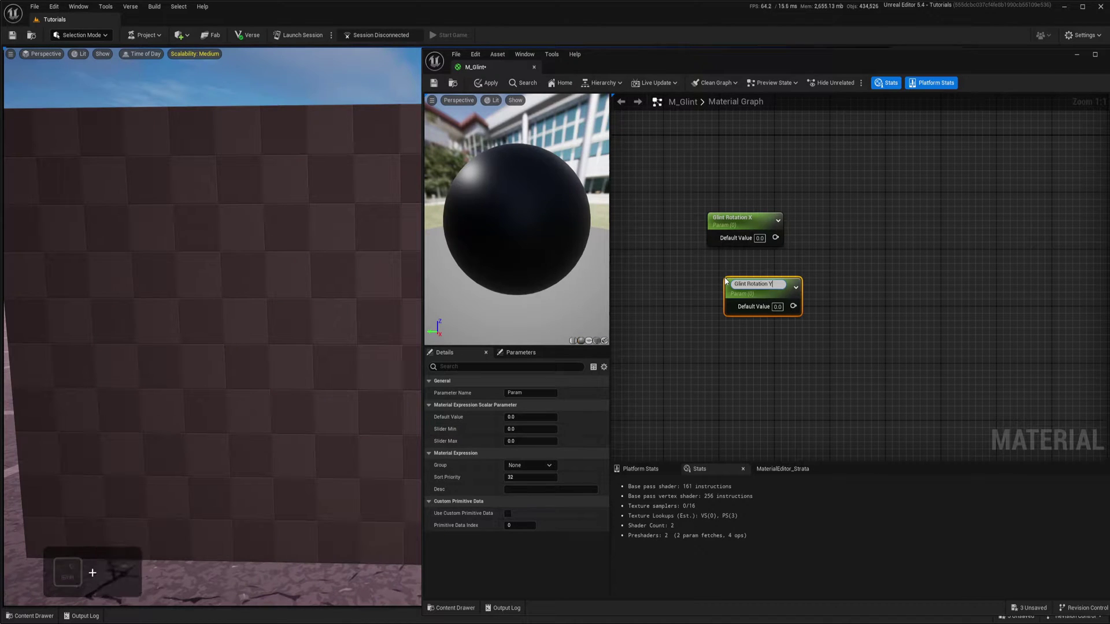
key(Return)
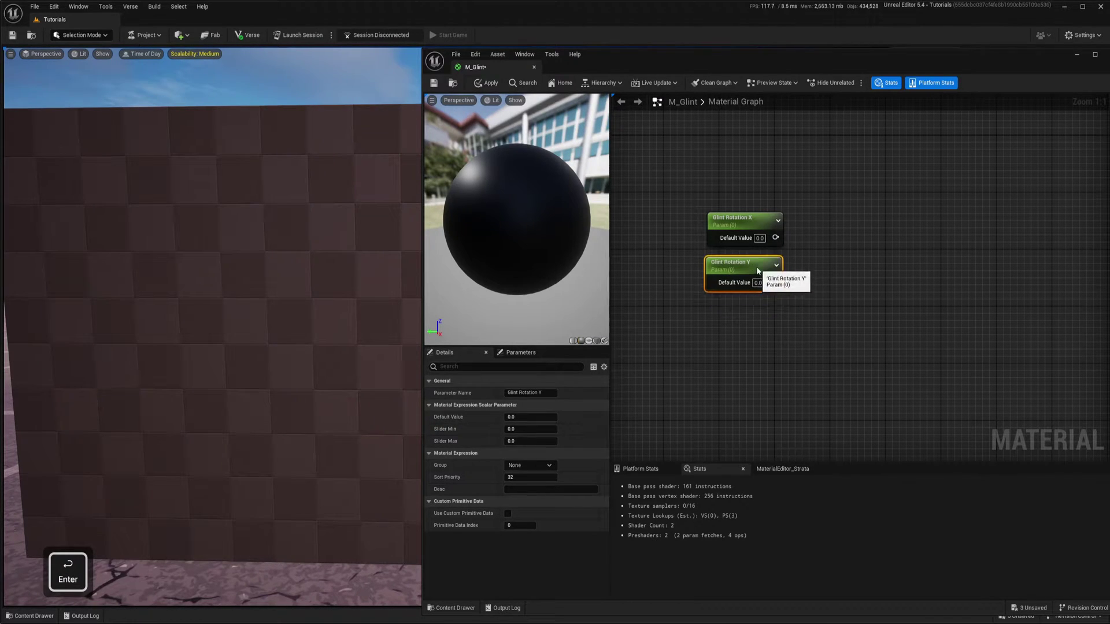
Step: Add an AppendVector node and connect Glint Rotation X to its A input and Glint Rotation Y to B
right_drag(824, 234, 727, 286)
right_click(727, 287)
text(ap)
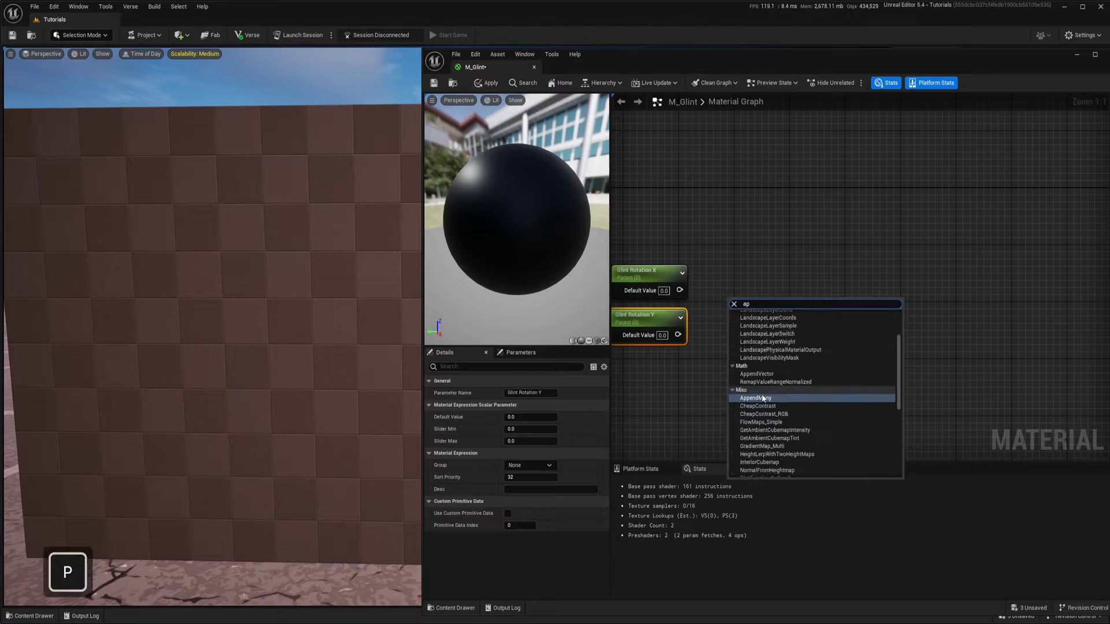
click(757, 374)
drag(680, 290, 721, 284)
right_drag(774, 250, 815, 258)
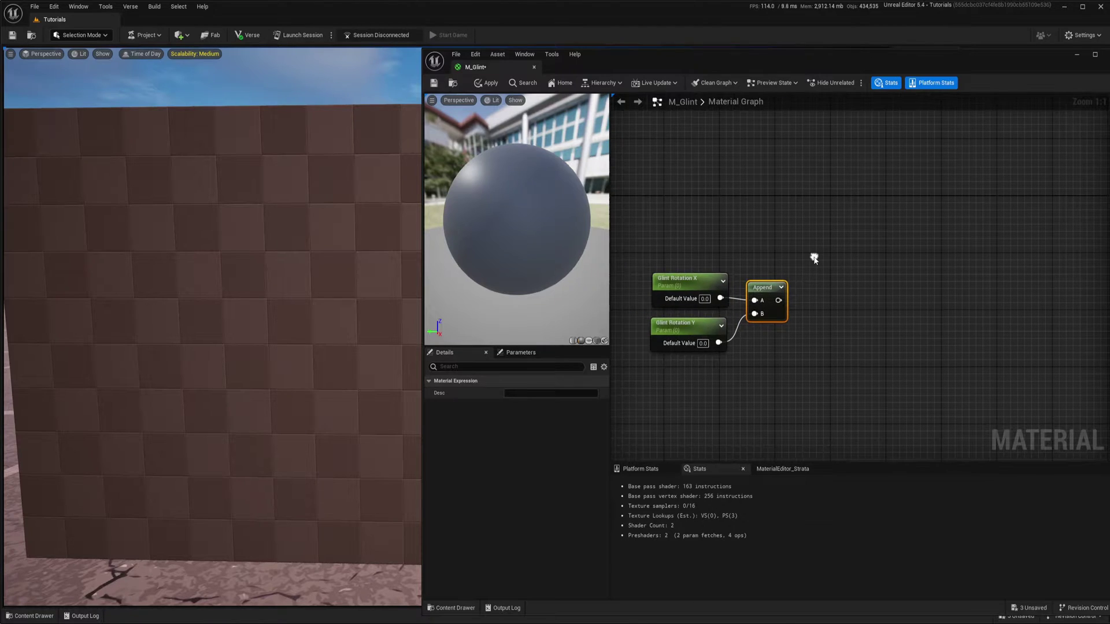
Step: Add a Dot node beyond the Append node and connect the Append output to its B input
right_click(856, 284)
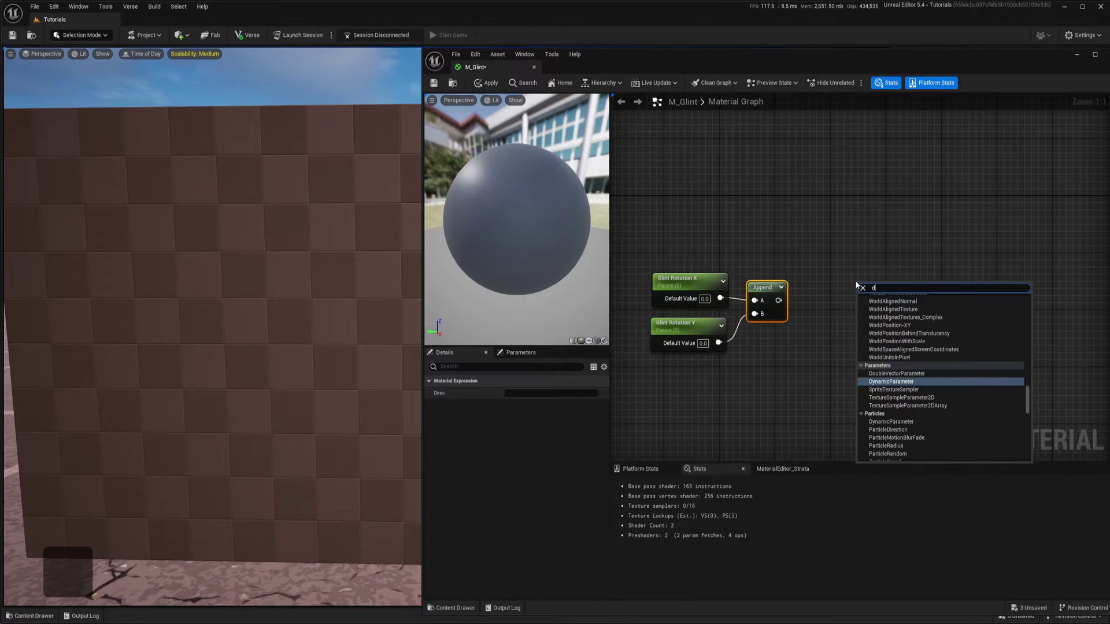
text(dot)
click(885, 312)
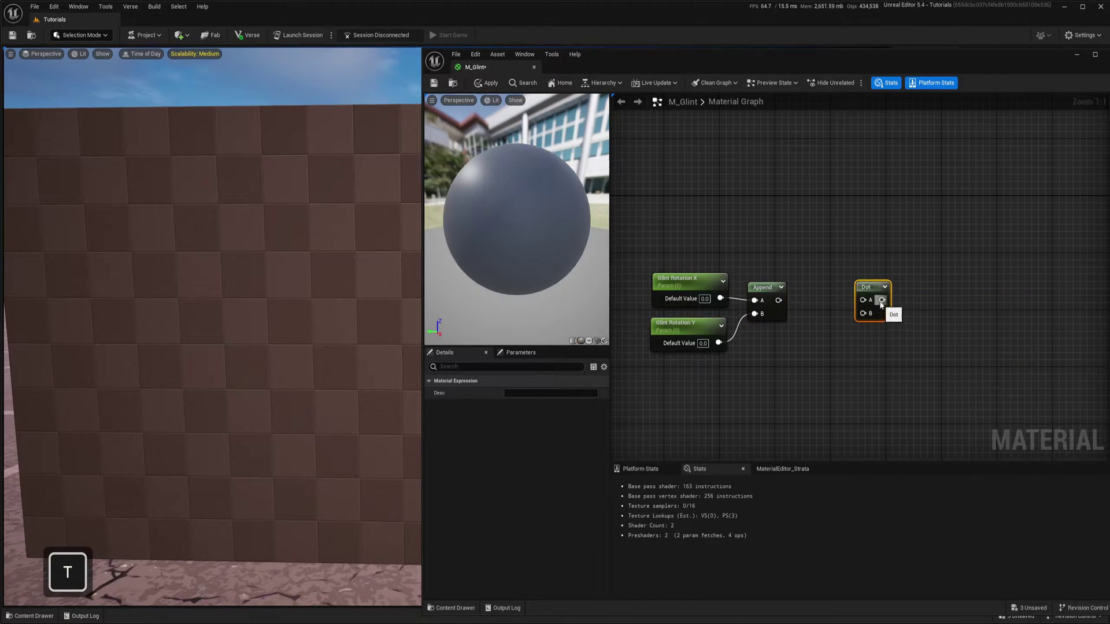
drag(852, 265, 845, 250)
drag(778, 300, 838, 278)
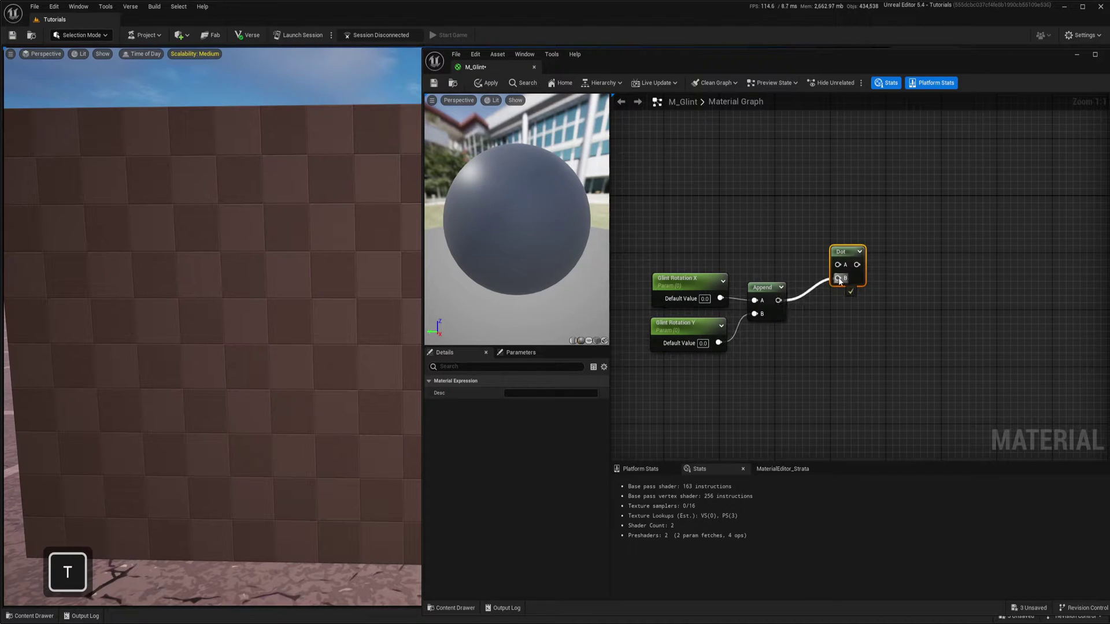
Step: Add a TextureCoordinate node above the Glint Rotation parameters and connect its output to the Dot node's A input
right_drag(788, 225, 846, 259)
right_click(721, 212)
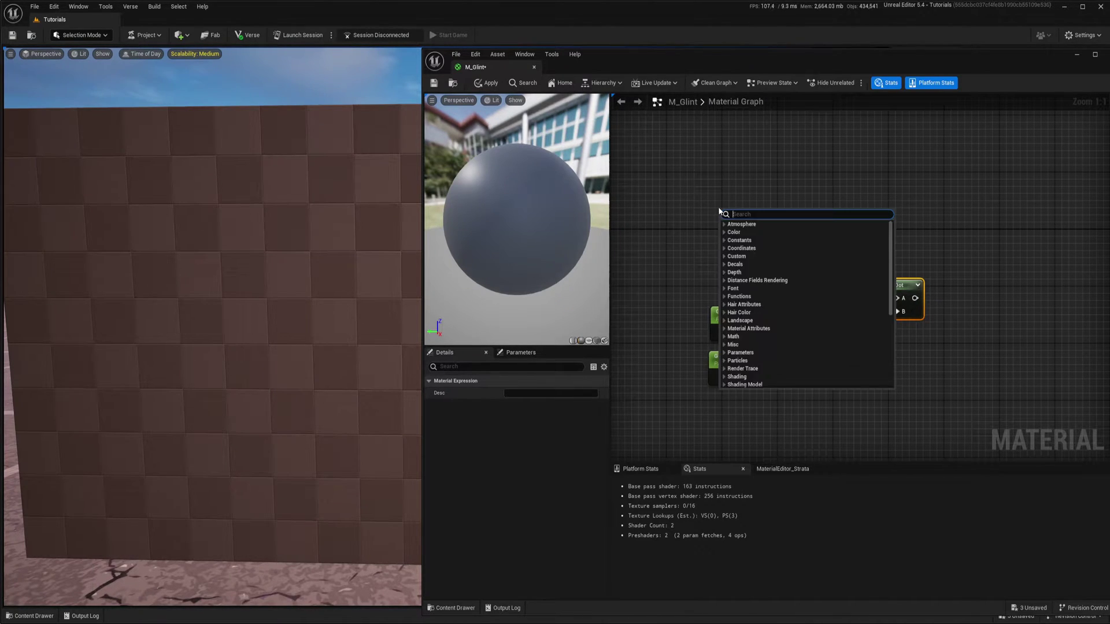
text(coo)
click(764, 308)
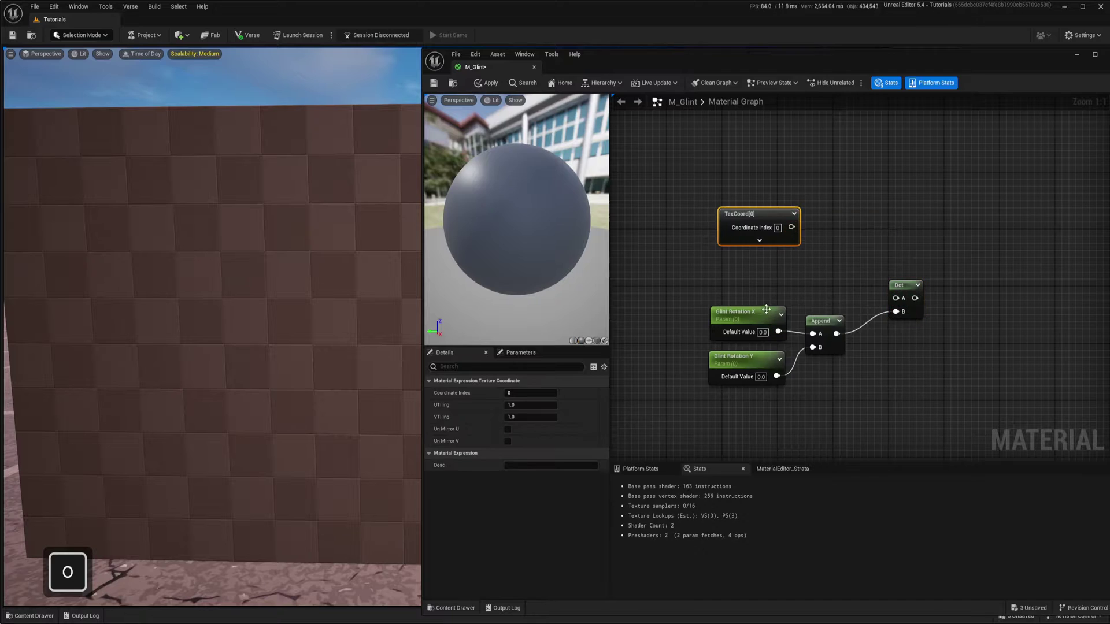
drag(765, 219, 896, 298)
click(901, 292)
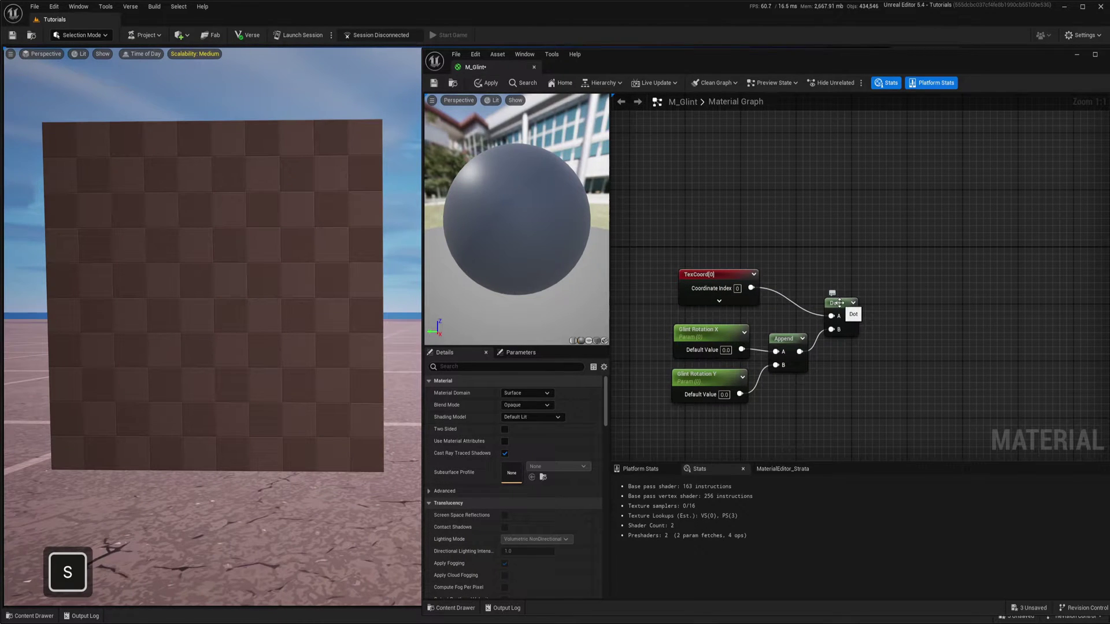
Step: Connect the Dot output to the material's Emissive Color input and save M_Glint
scroll(803, 281, down, 2)
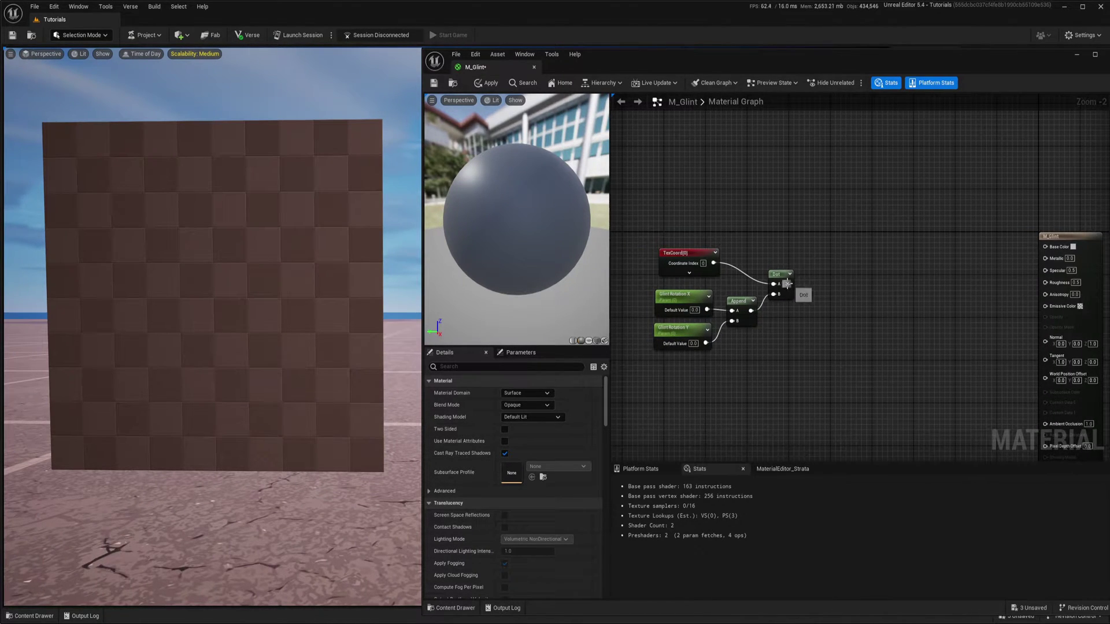
drag(788, 284, 1044, 306)
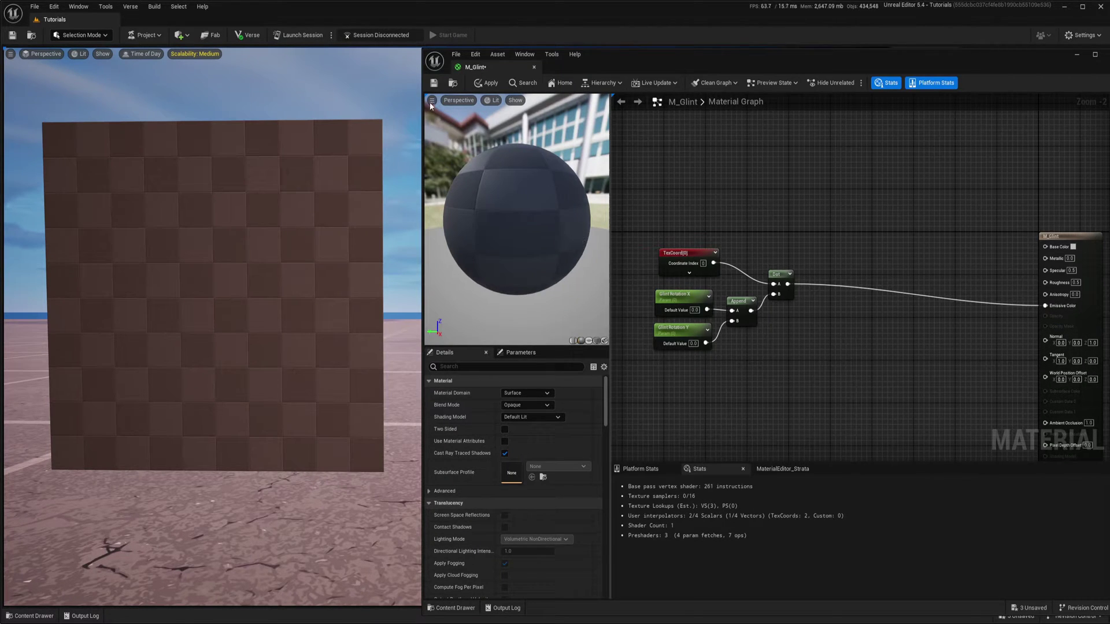
click(433, 83)
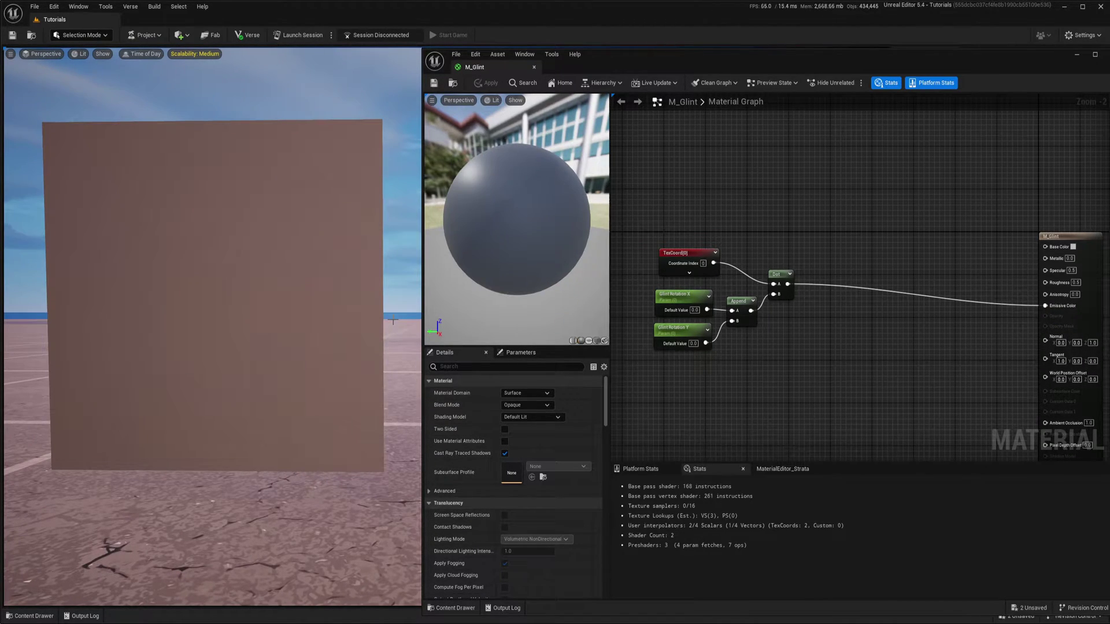
Step: Test default values of about 0.45 for Glint Rotation X and 1.0 for Glint Rotation Y
right_drag(734, 376, 775, 376)
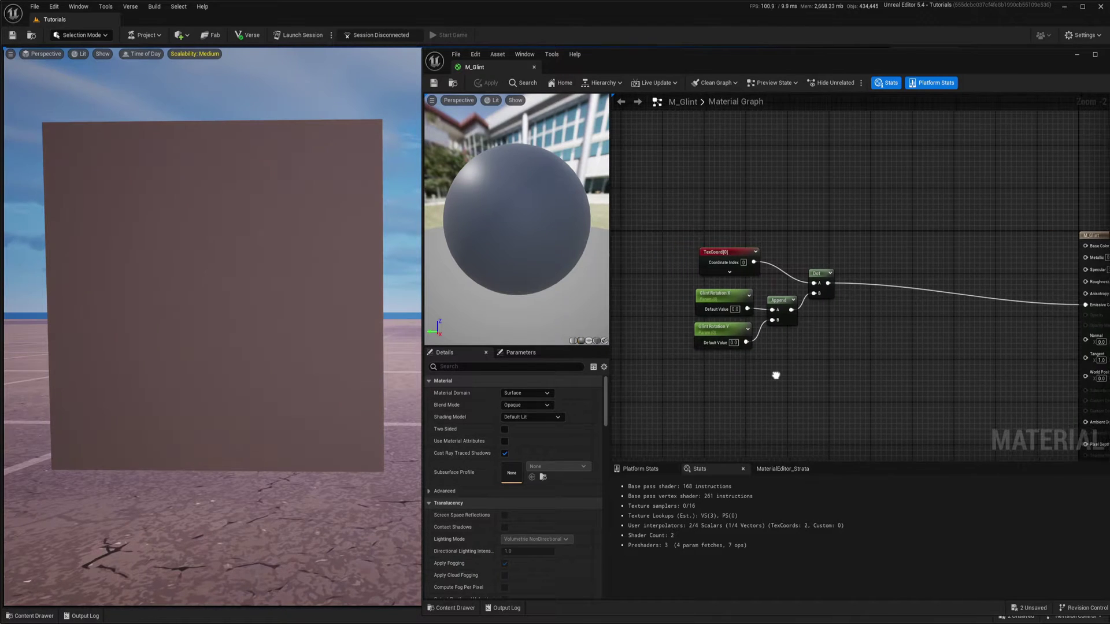
scroll(746, 300, up, 2)
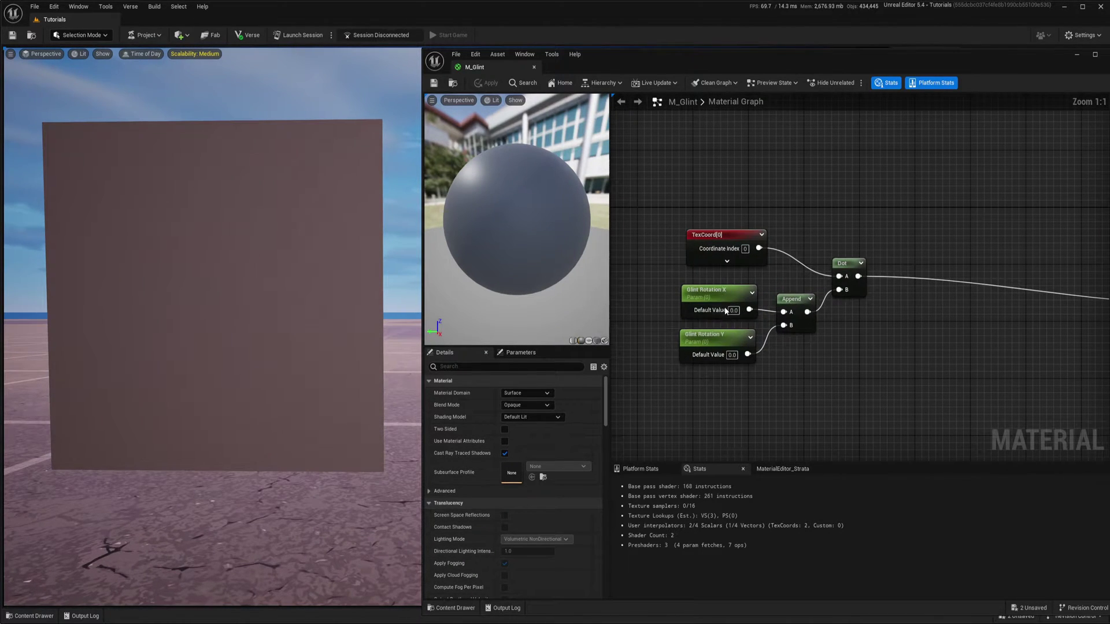
right_drag(787, 369, 825, 369)
click(752, 292)
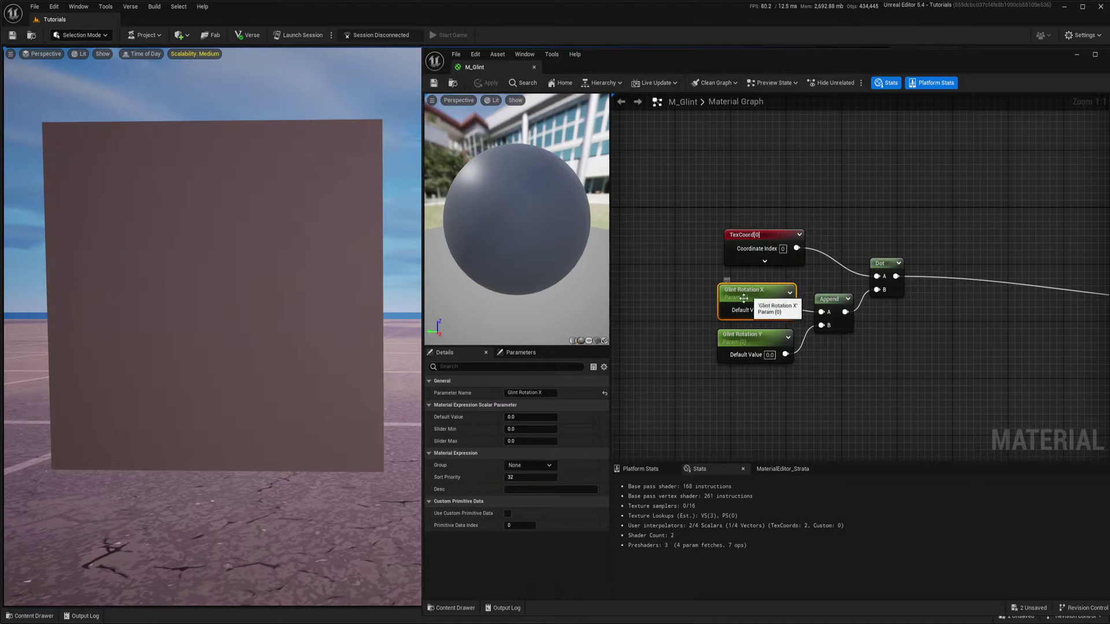
click(531, 417)
text(0.28)
key(Return)
mouse_move(531, 416)
mouse_down()
mouse_move(573, 417)
mouse_move(529, 417)
mouse_move(540, 417)
mouse_up()
click(746, 334)
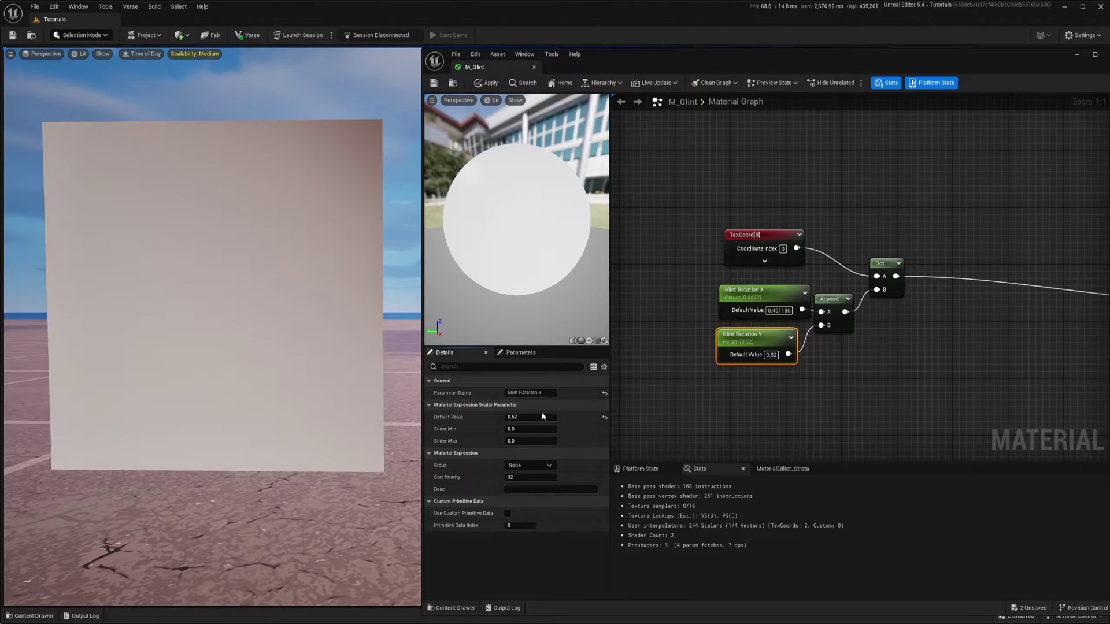
drag(542, 417, 564, 417)
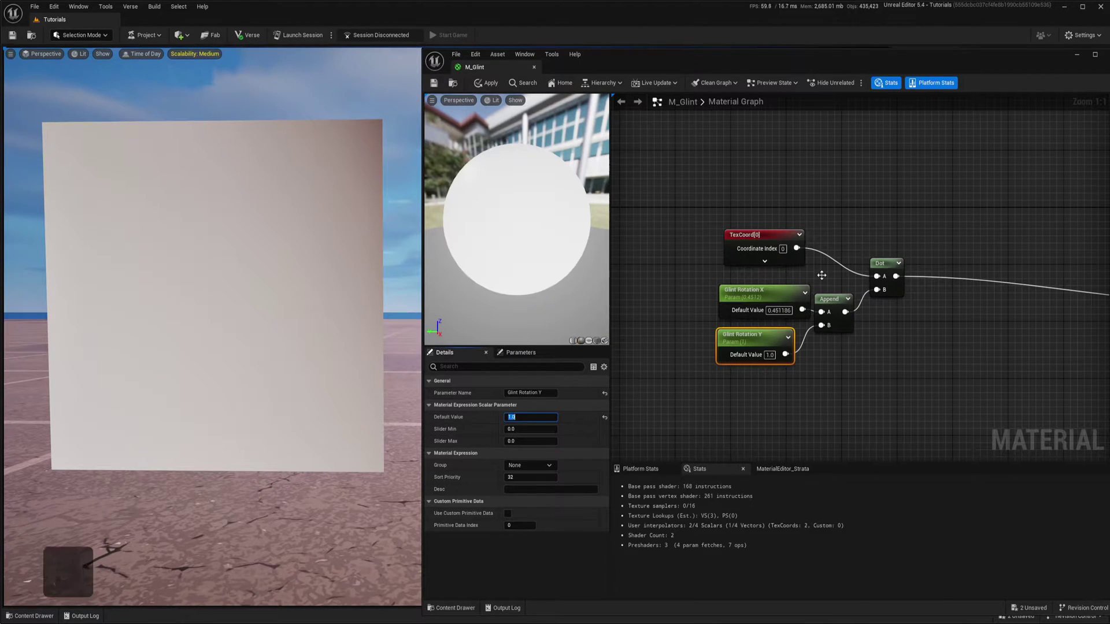
Step: Reset the default values of Glint Rotation X and Glint Rotation Y to 0
click(752, 291)
click(528, 417)
text(0)
key(Return)
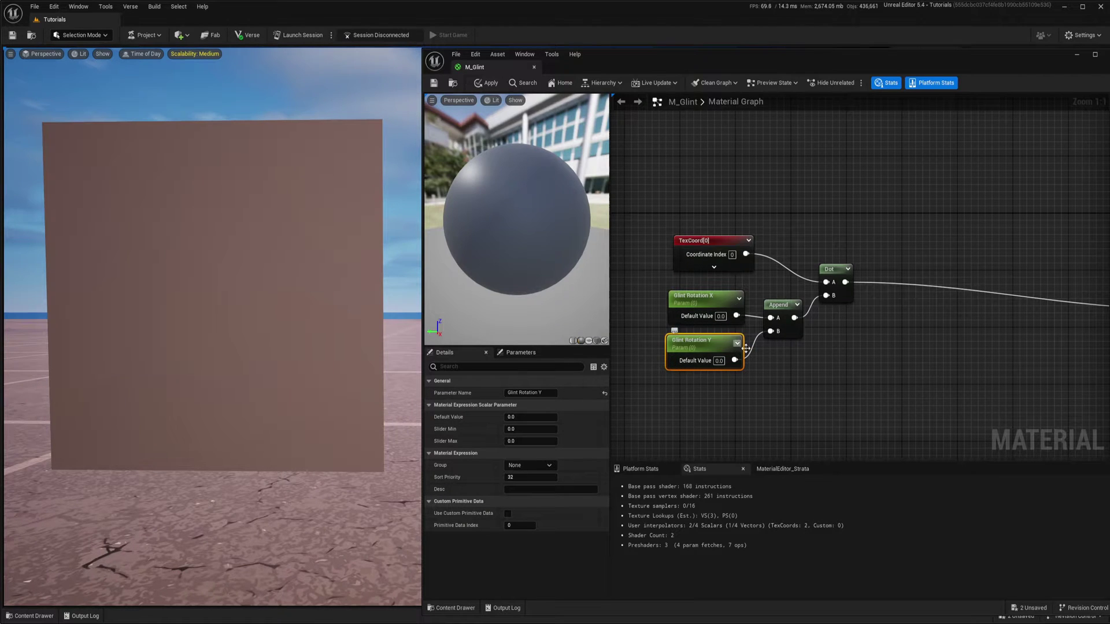
Step: Examine how the TexCoord, Glint Rotation X, Glint Rotation Y and Append nodes feed into the Dot node
right_drag(823, 364, 832, 386)
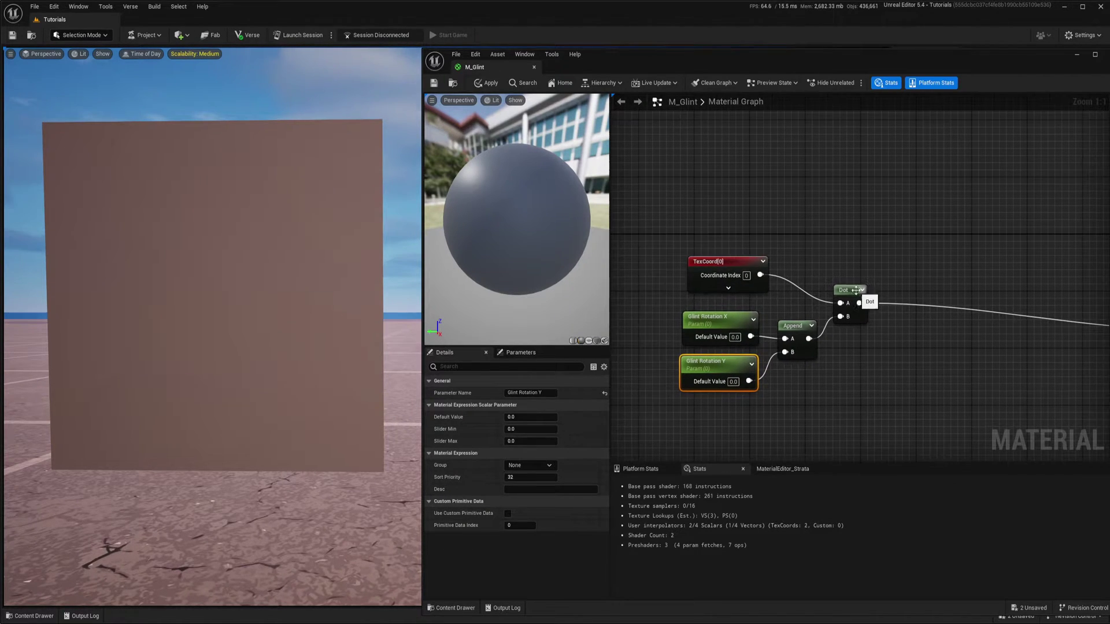
click(843, 291)
right_drag(843, 290, 827, 299)
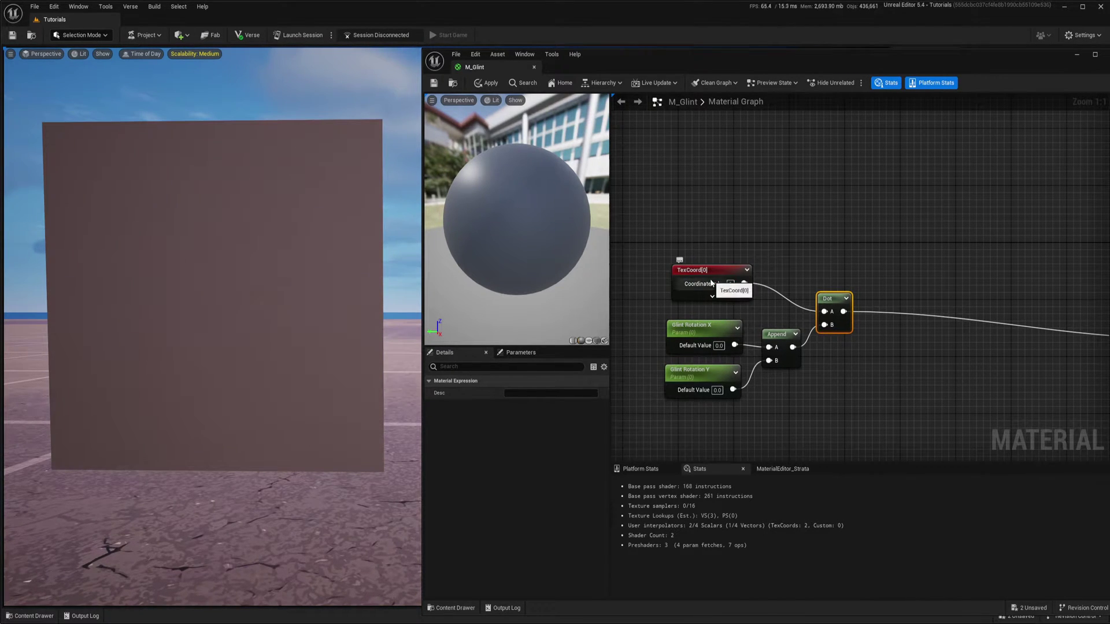
right_drag(751, 307, 753, 273)
click(703, 297)
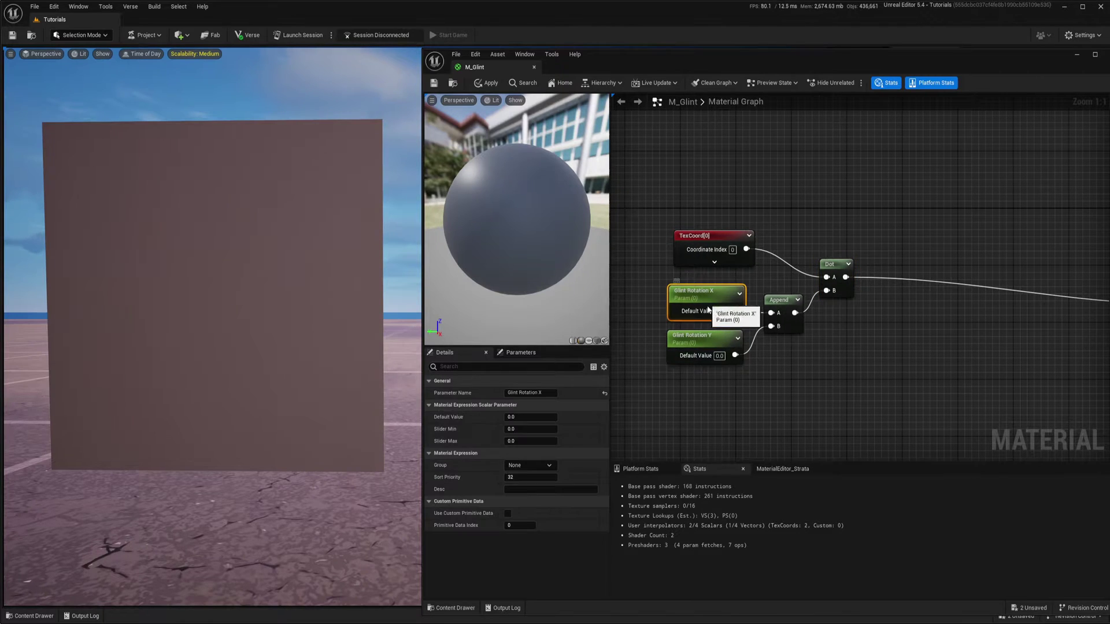
click(705, 349)
click(782, 300)
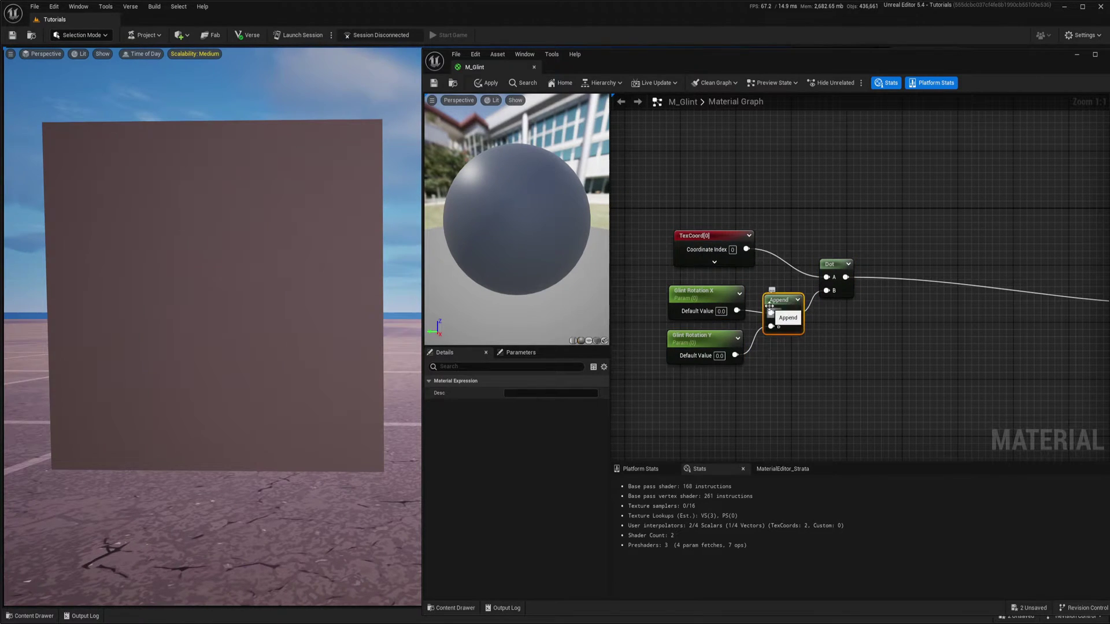
click(702, 296)
click(705, 336)
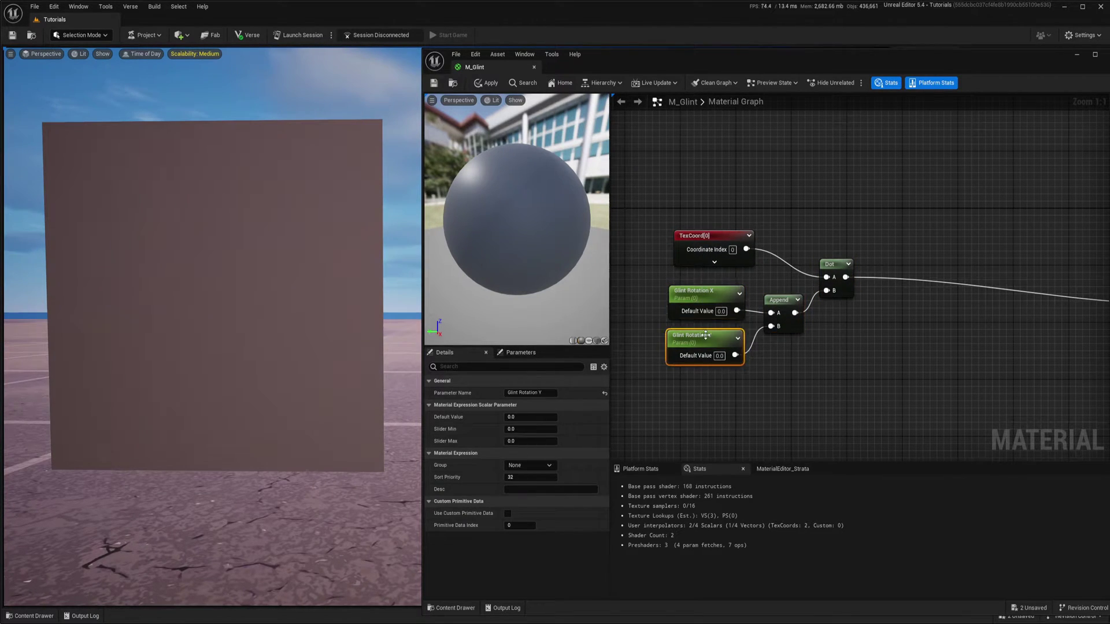
click(780, 299)
click(724, 239)
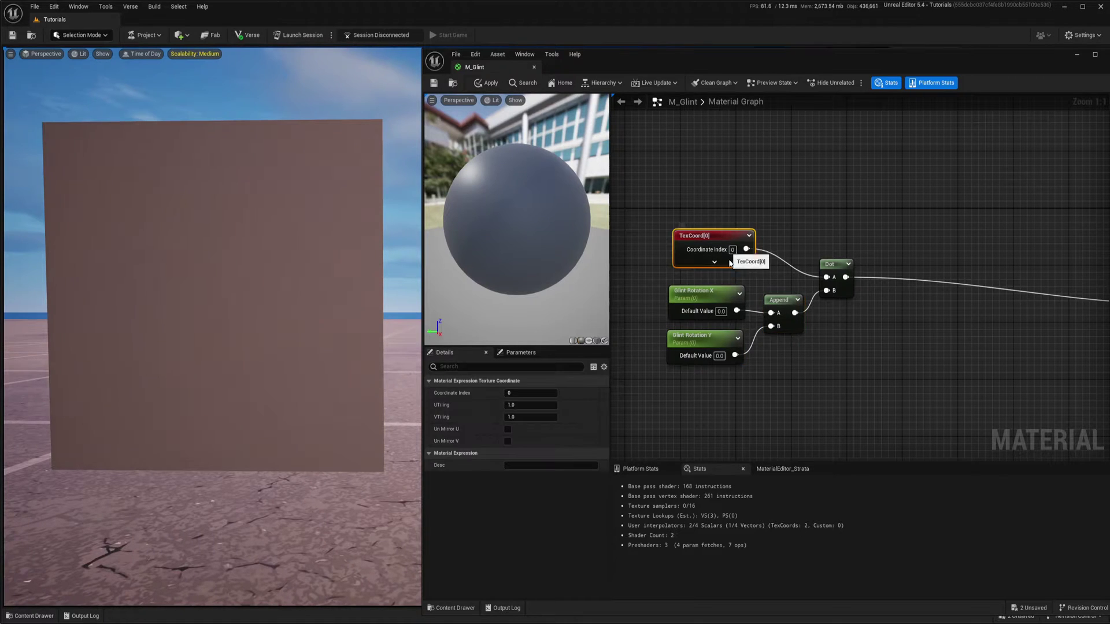
click(774, 300)
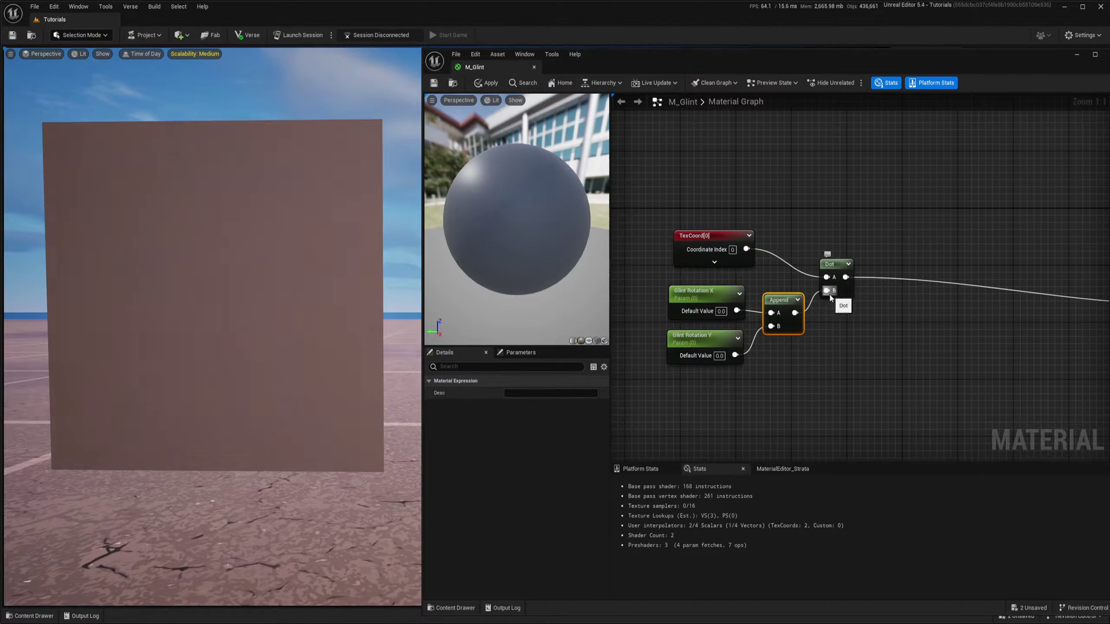
right_drag(841, 307, 769, 349)
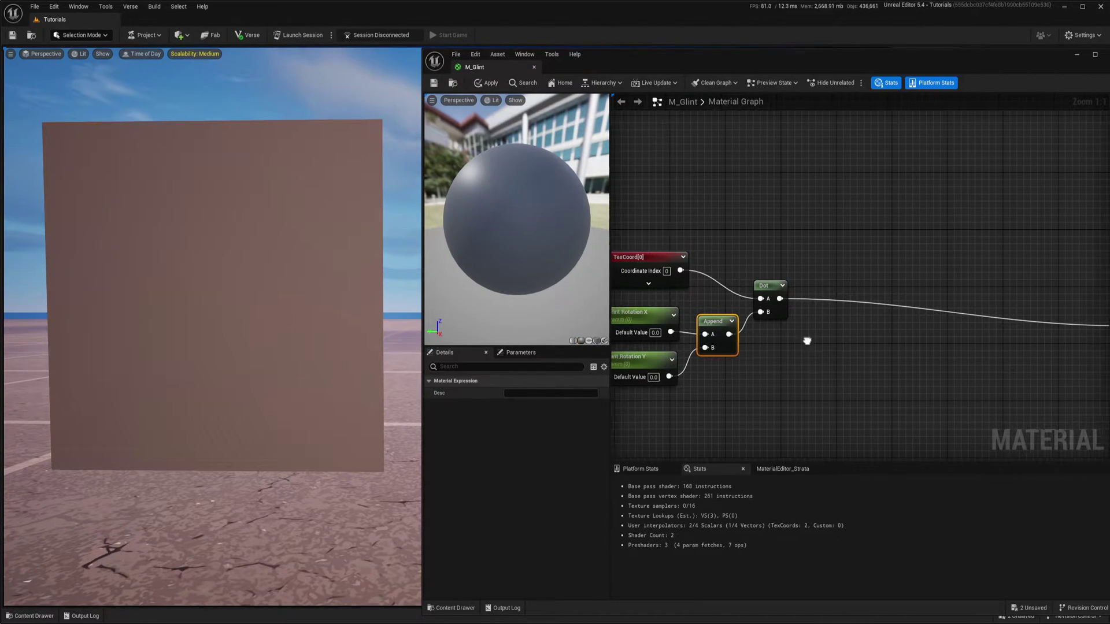
right_drag(803, 343, 835, 342)
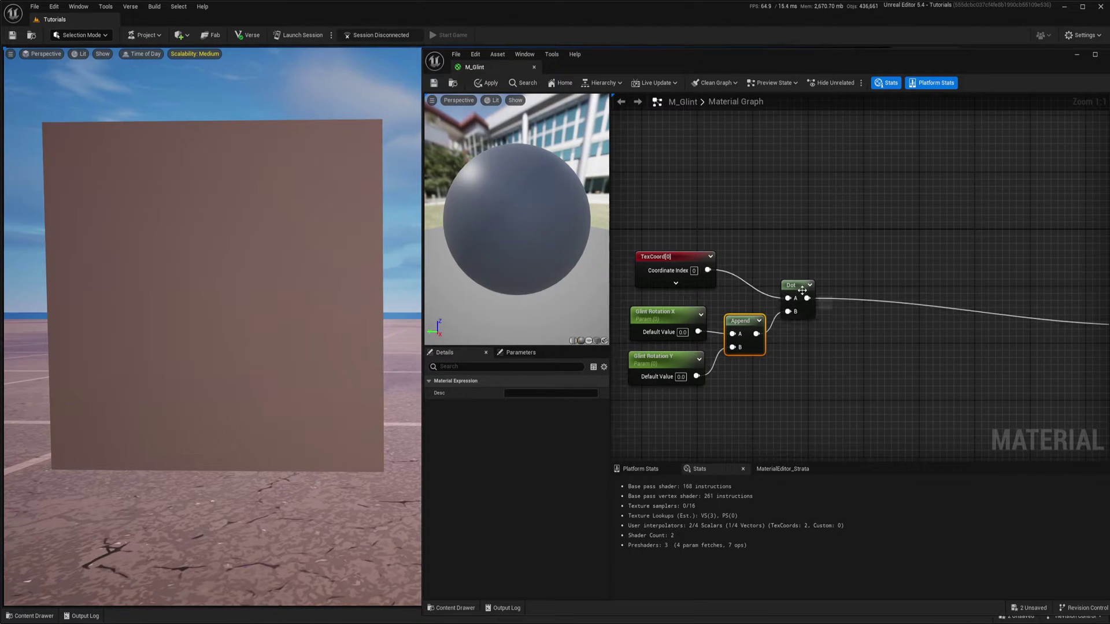
mouse_move(868, 256)
right_down()
mouse_move(837, 265)
mouse_move(863, 277)
right_up()
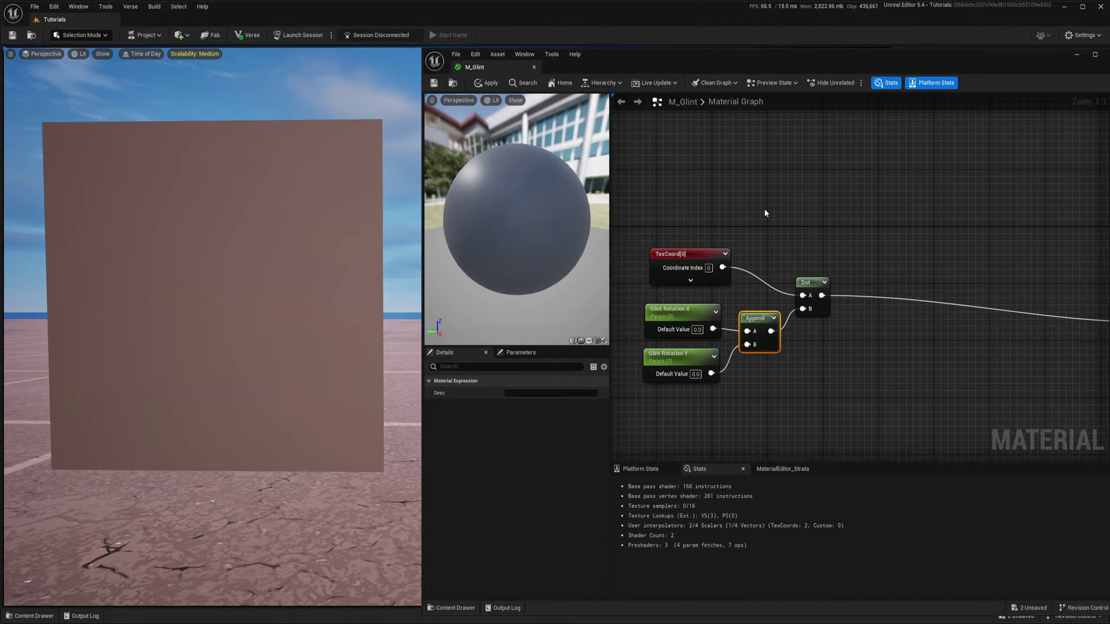
right_drag(764, 213, 751, 223)
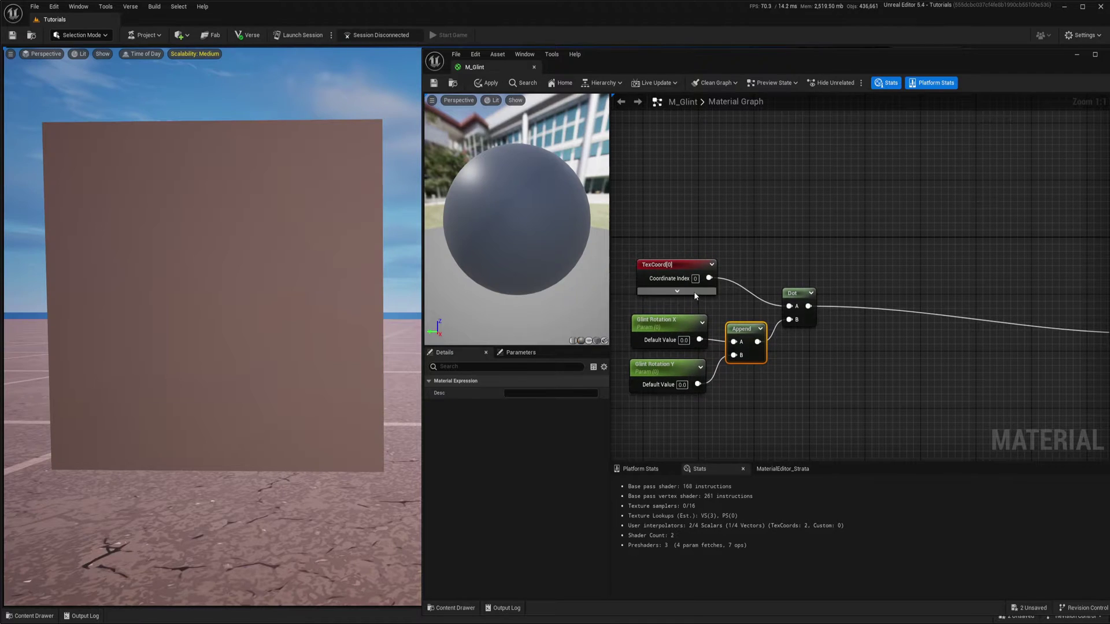
right_drag(839, 243, 868, 218)
scroll(790, 232, down, 1)
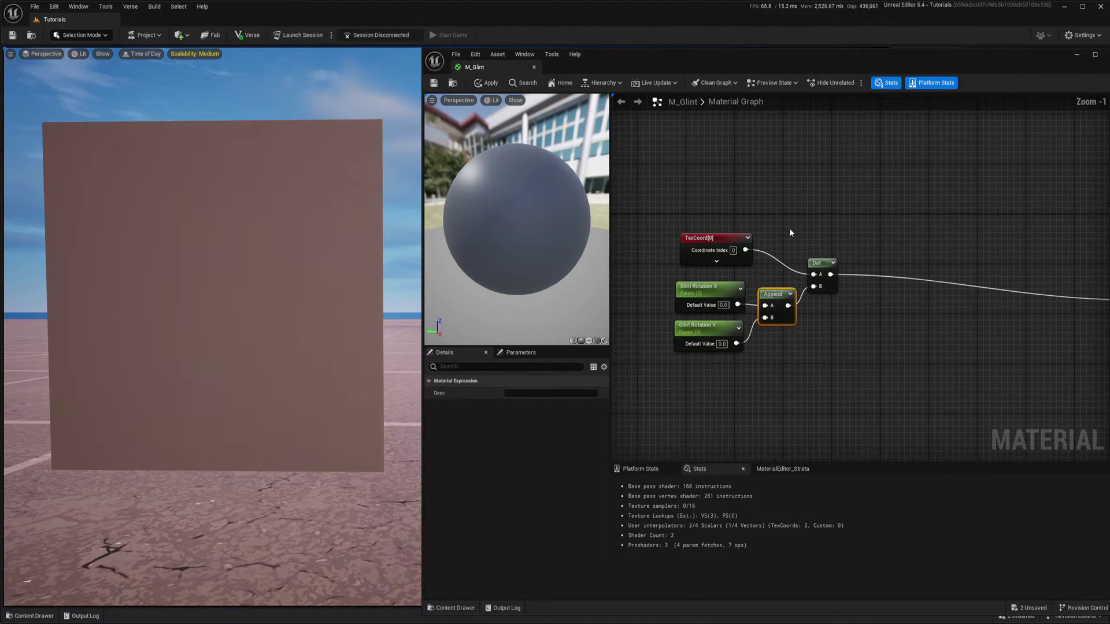
right_drag(742, 231, 739, 240)
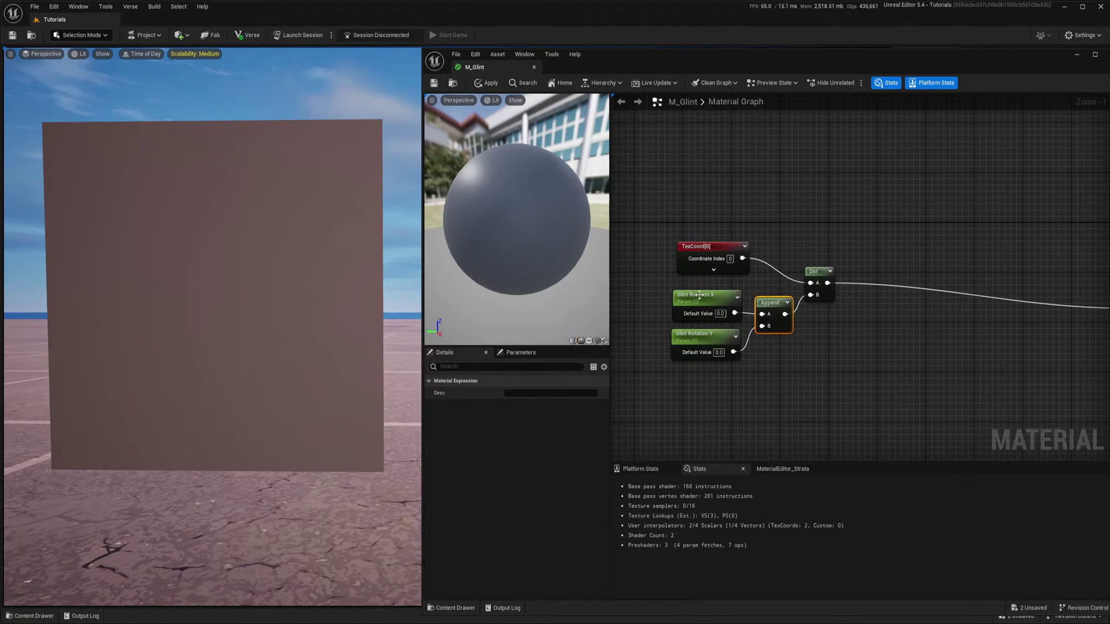
mouse_move(834, 313)
right_down()
mouse_move(847, 322)
mouse_move(823, 340)
mouse_move(847, 329)
right_up()
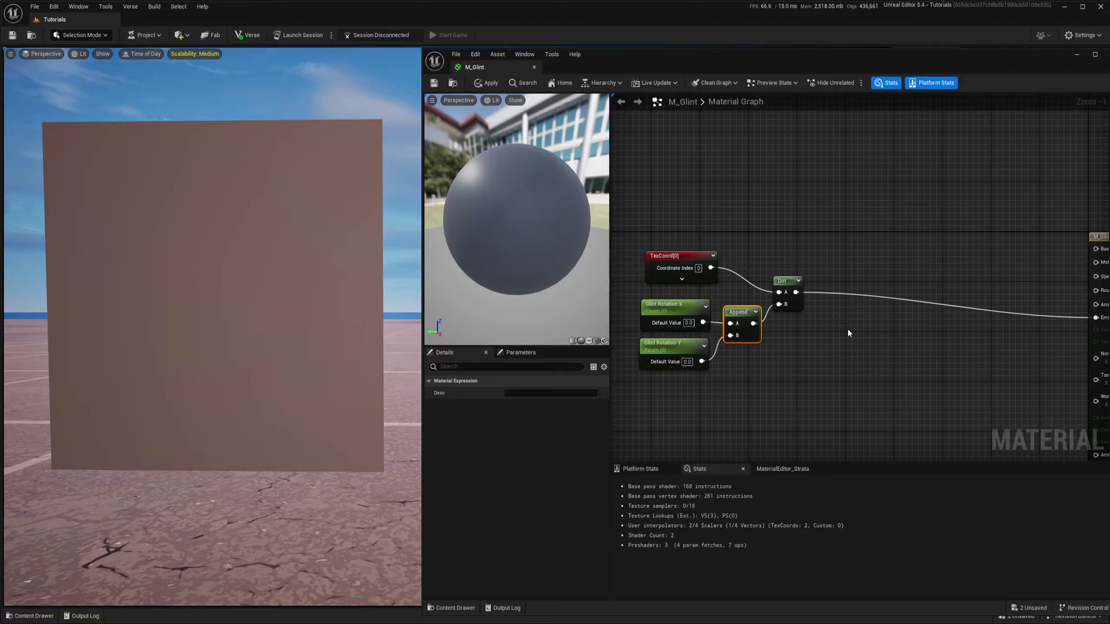
right_drag(848, 333, 826, 335)
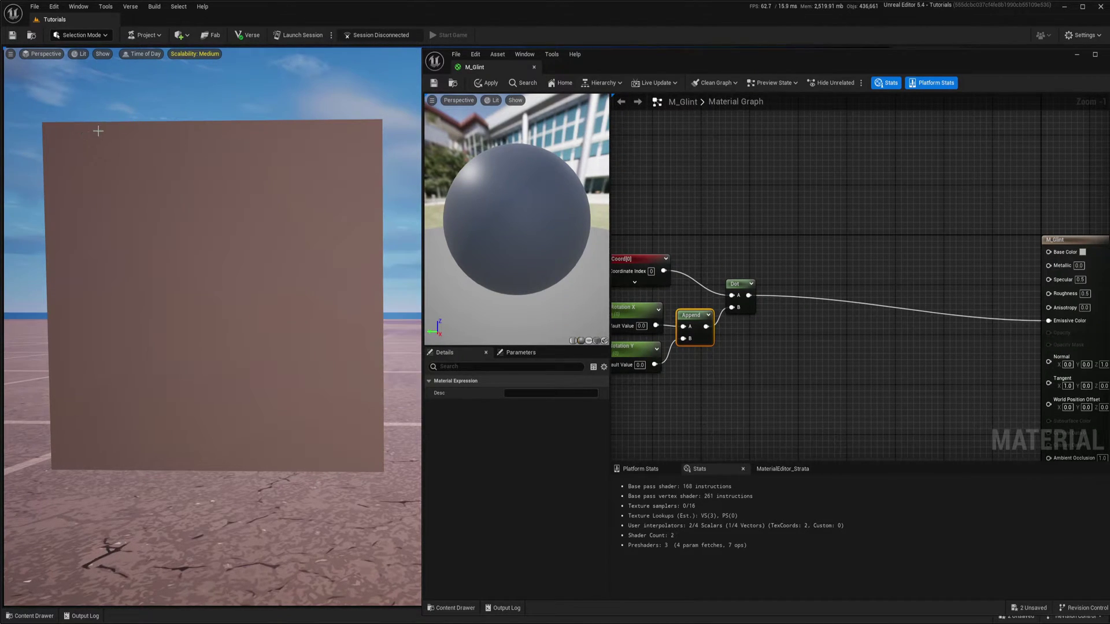
Step: Add a SmoothStep node between the Dot node and the material output, connecting the Dot output to its Value input
right_click(848, 247)
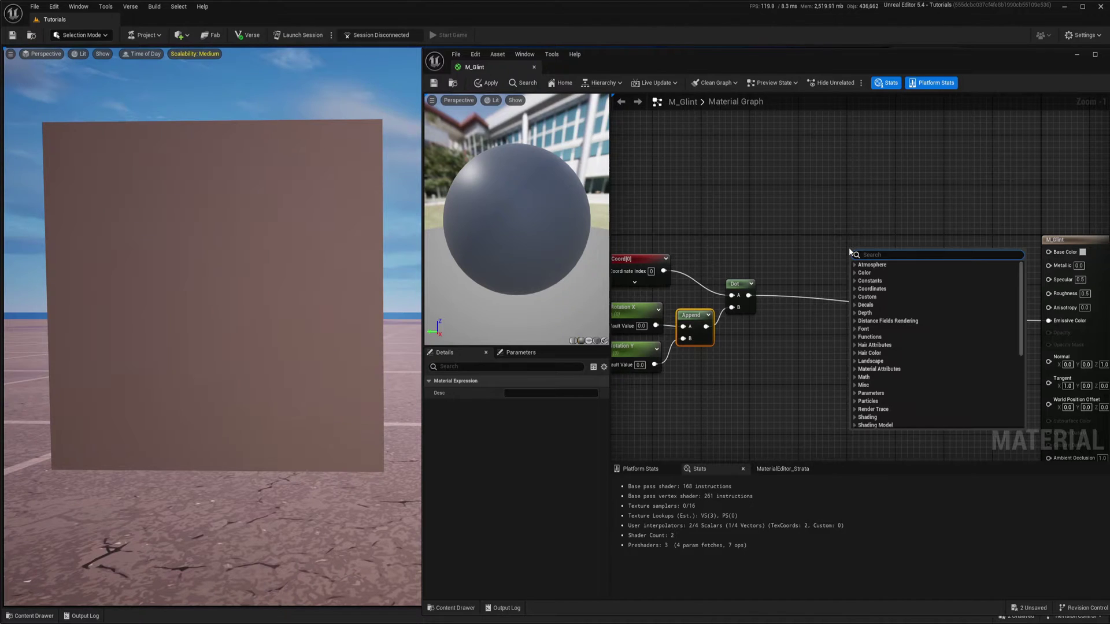
text(smoo)
click(887, 272)
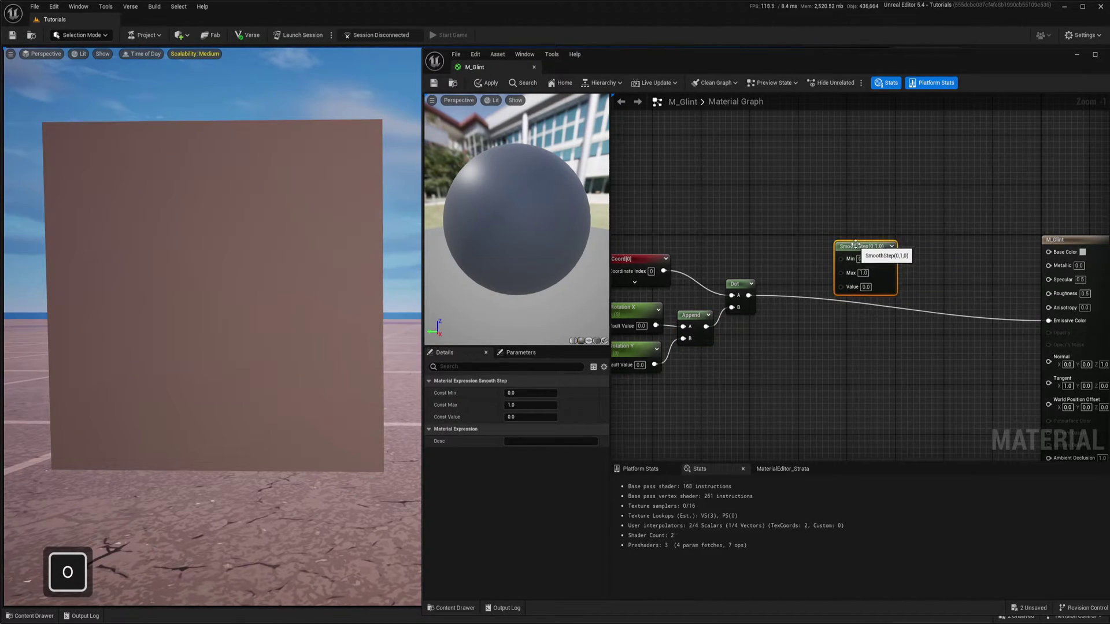
scroll(843, 265, up, 1)
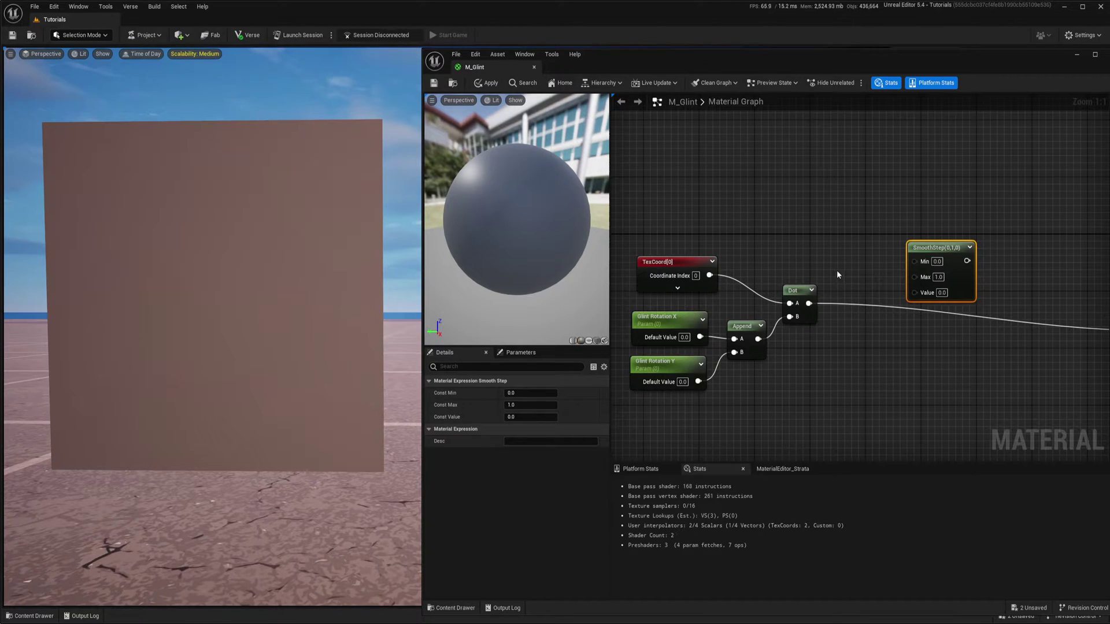
right_drag(838, 269, 884, 256)
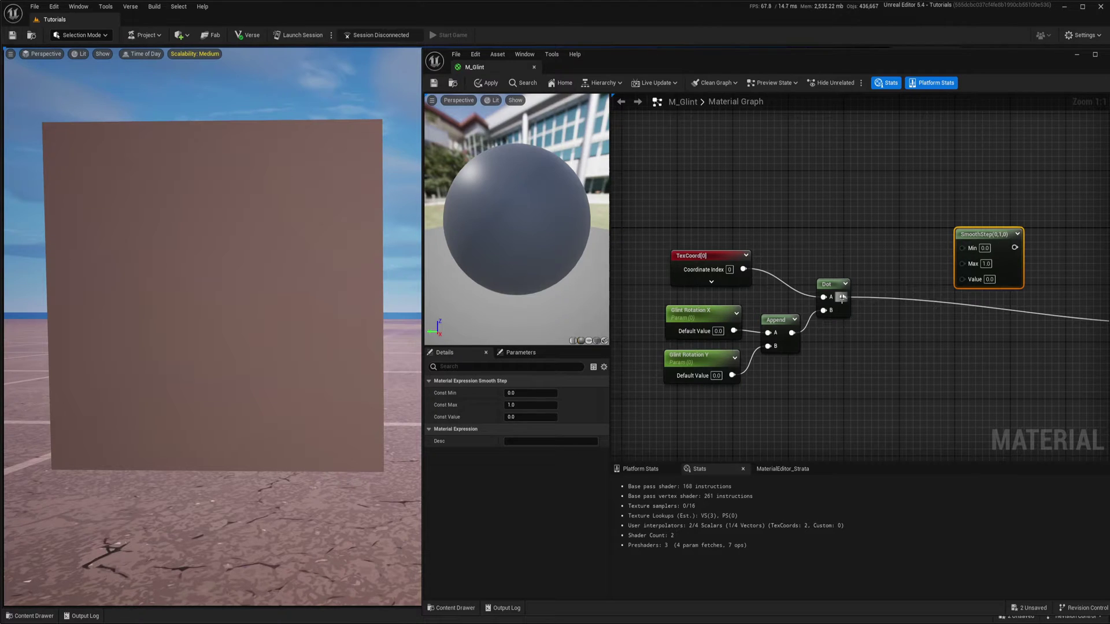
drag(842, 297, 961, 280)
drag(979, 234, 1007, 240)
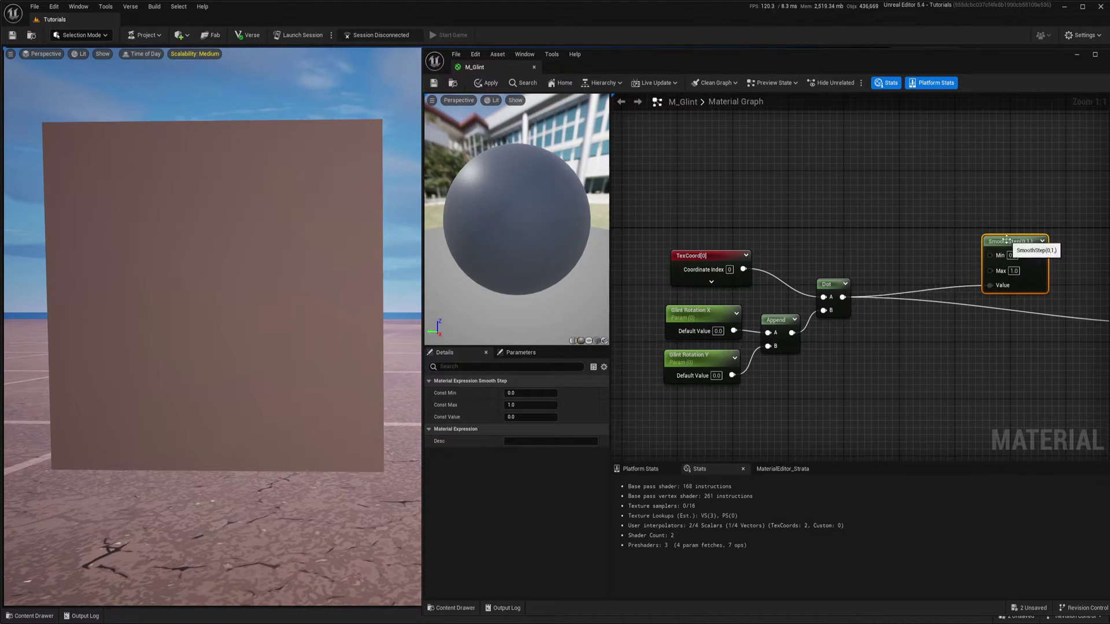
Step: Add a scalar parameter named Glint Smoothness Min above and to the left of the SmoothStep node
right_drag(945, 250, 914, 265)
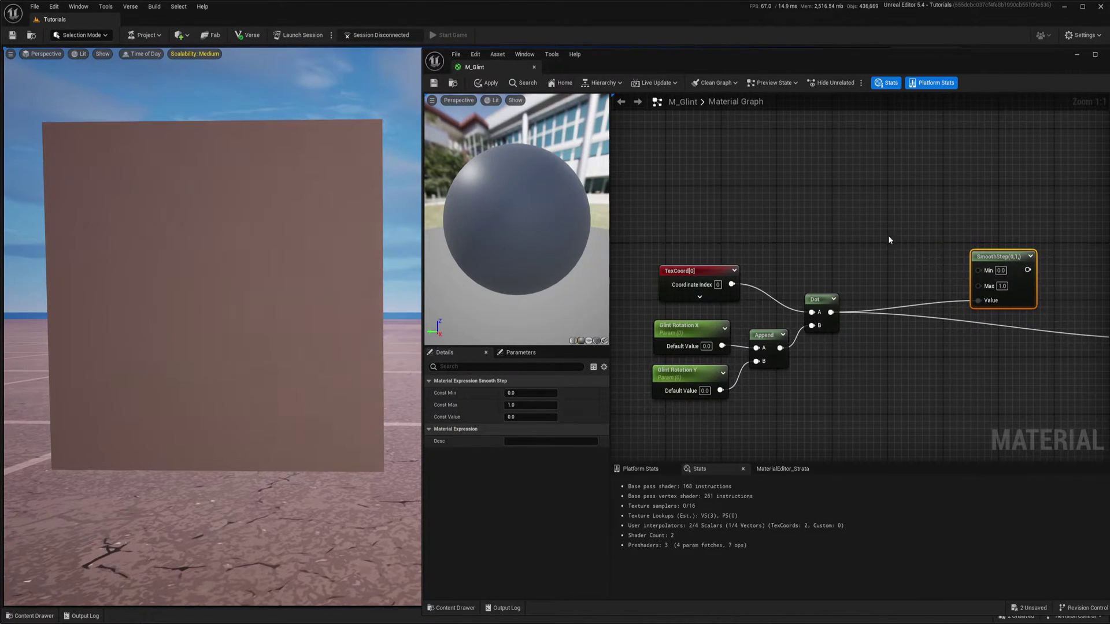
click(873, 217)
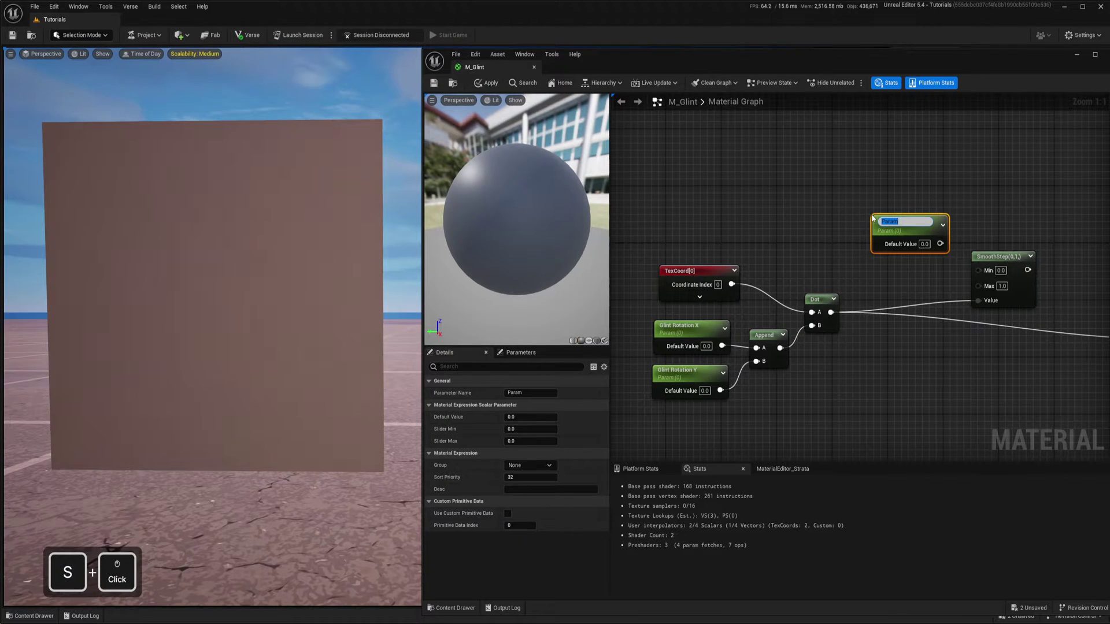
text(G)
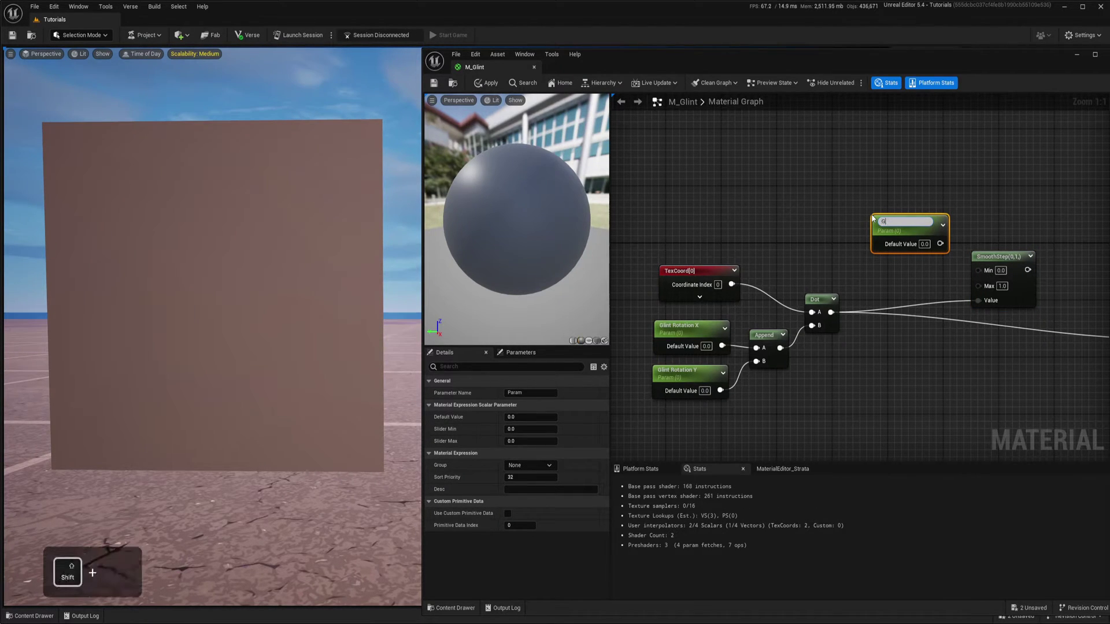
text(lint Smoot)
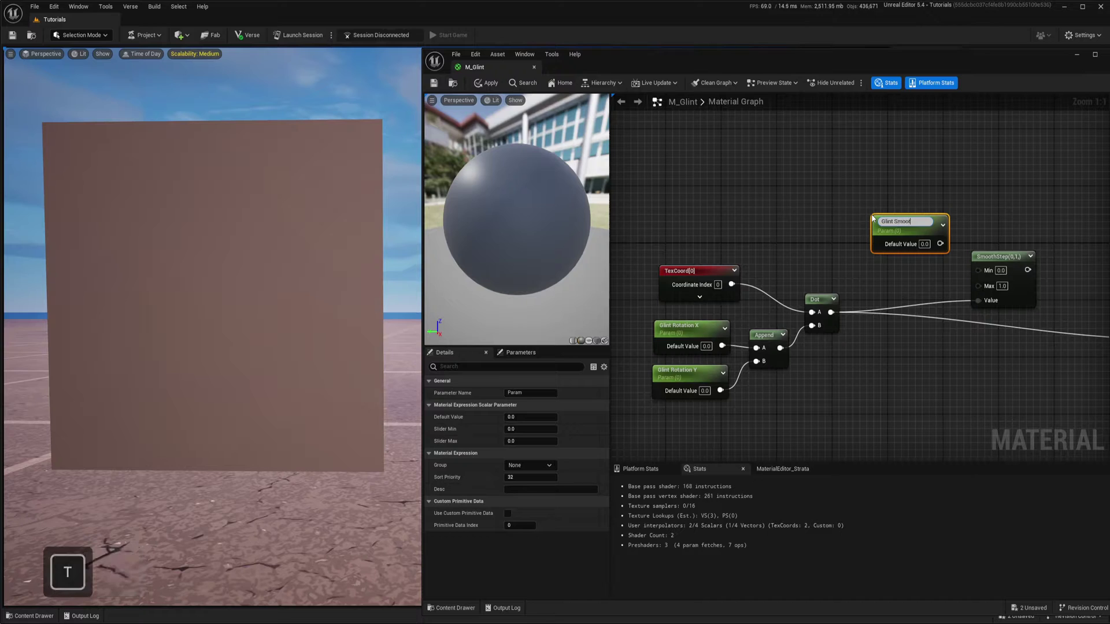
text(hness Min)
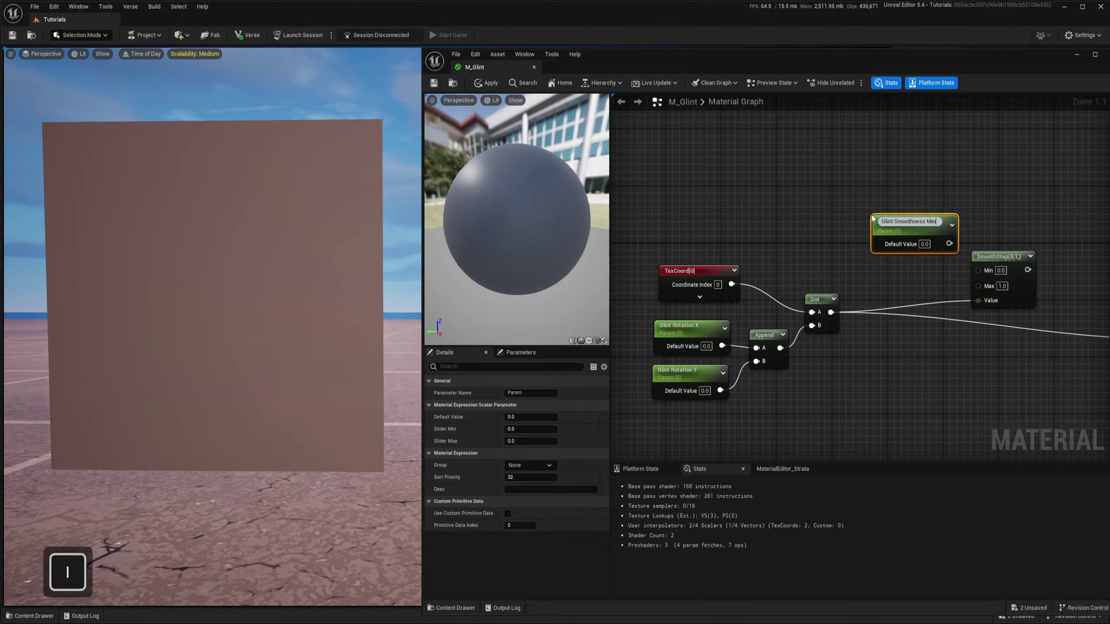
key(Return)
drag(890, 235, 871, 207)
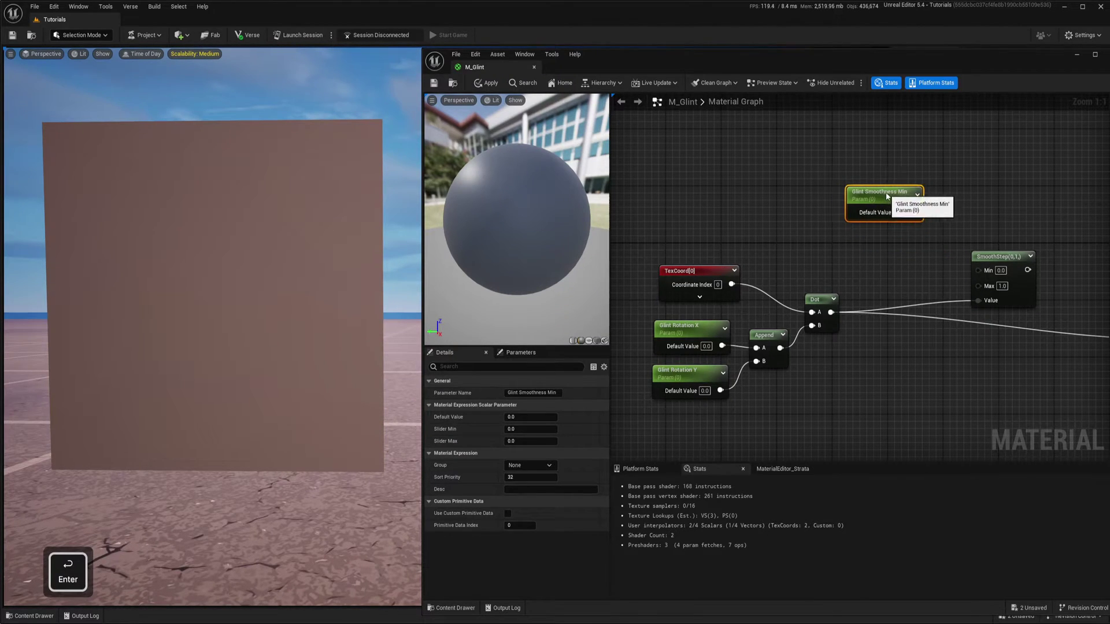
Step: Add a scalar parameter named Glint Smoothness Max and connect both smoothness parameters to the SmoothStep node's Min and Max inputs
click(878, 243)
text(Glint)
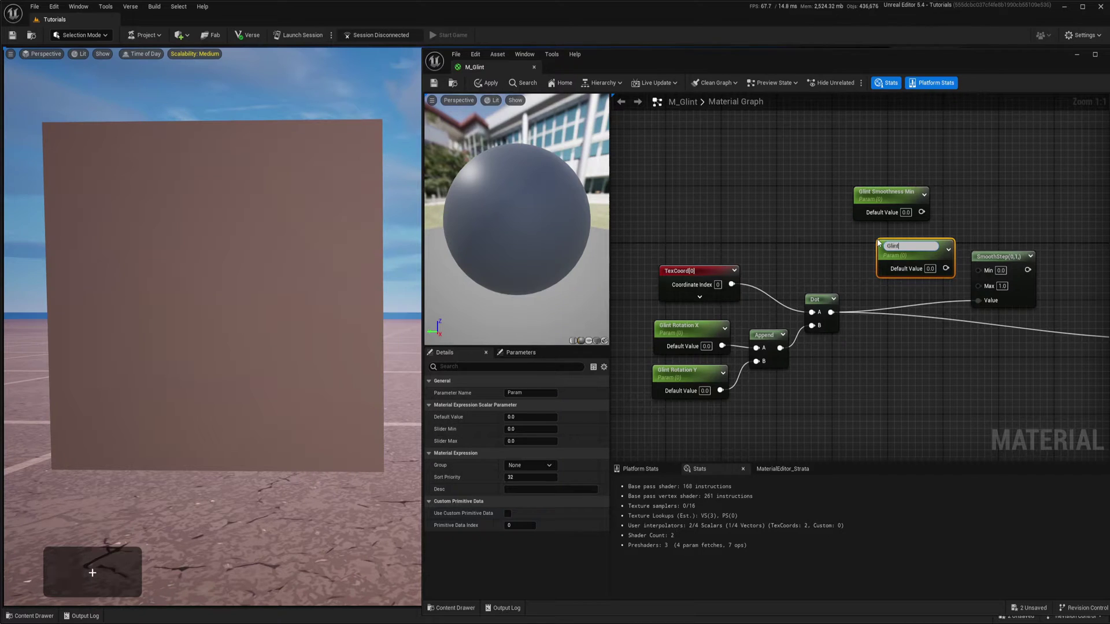
text( Smoothness Max)
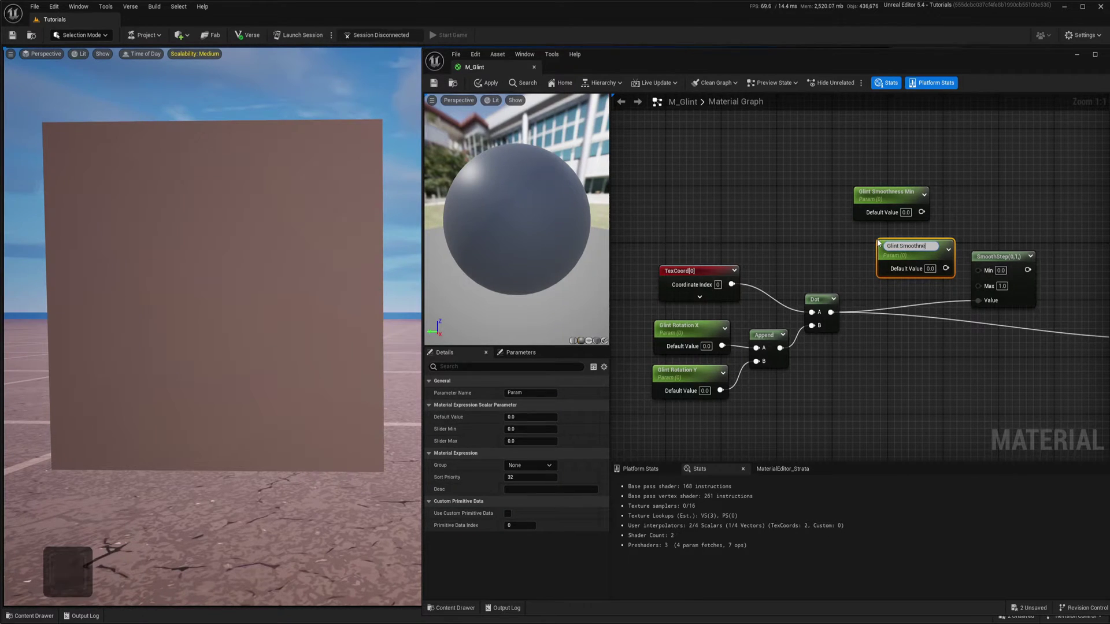
key(Return)
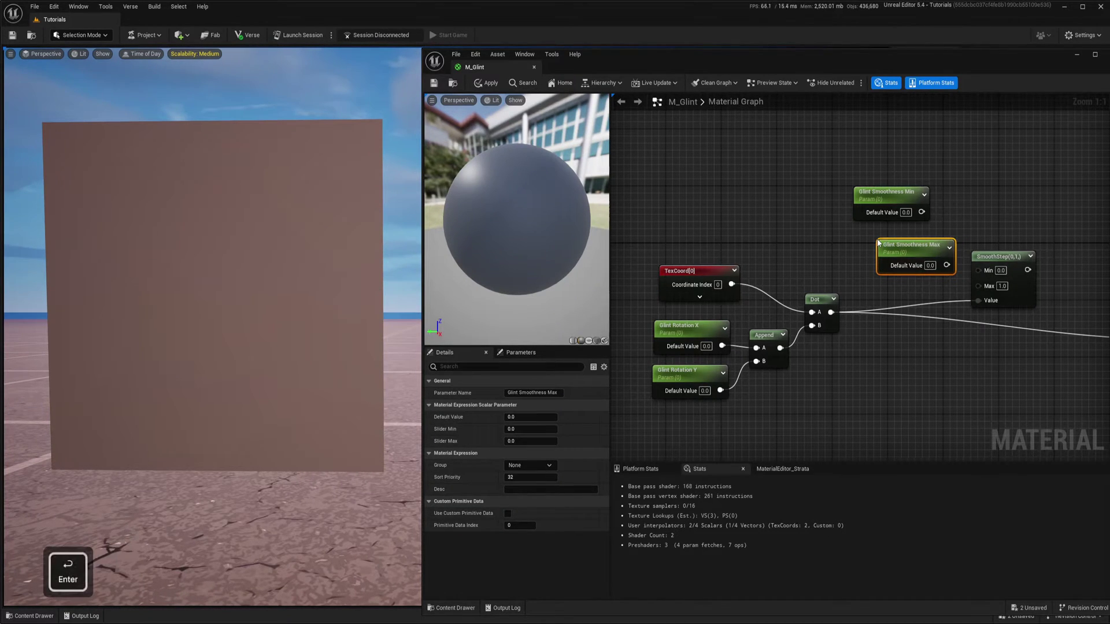
mouse_move(936, 245)
mouse_down()
mouse_move(912, 230)
mouse_move(977, 270)
mouse_move(921, 248)
mouse_up()
Step: Connect the SmoothStep output to the material's Emissive Color and save M_Glint
right_drag(1028, 219, 888, 223)
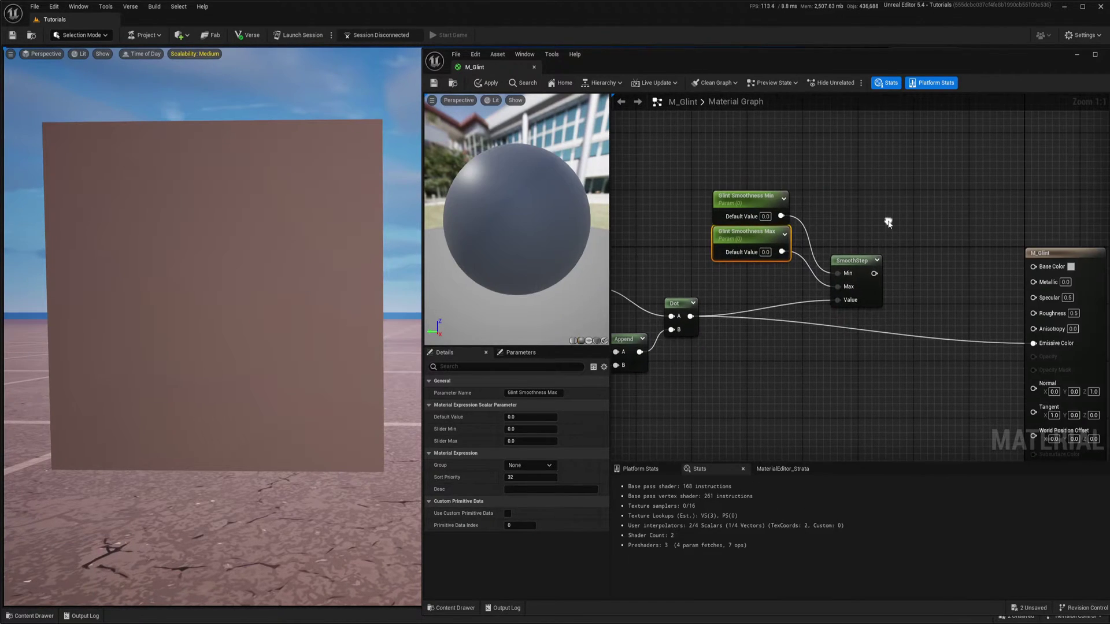
drag(873, 272, 1053, 349)
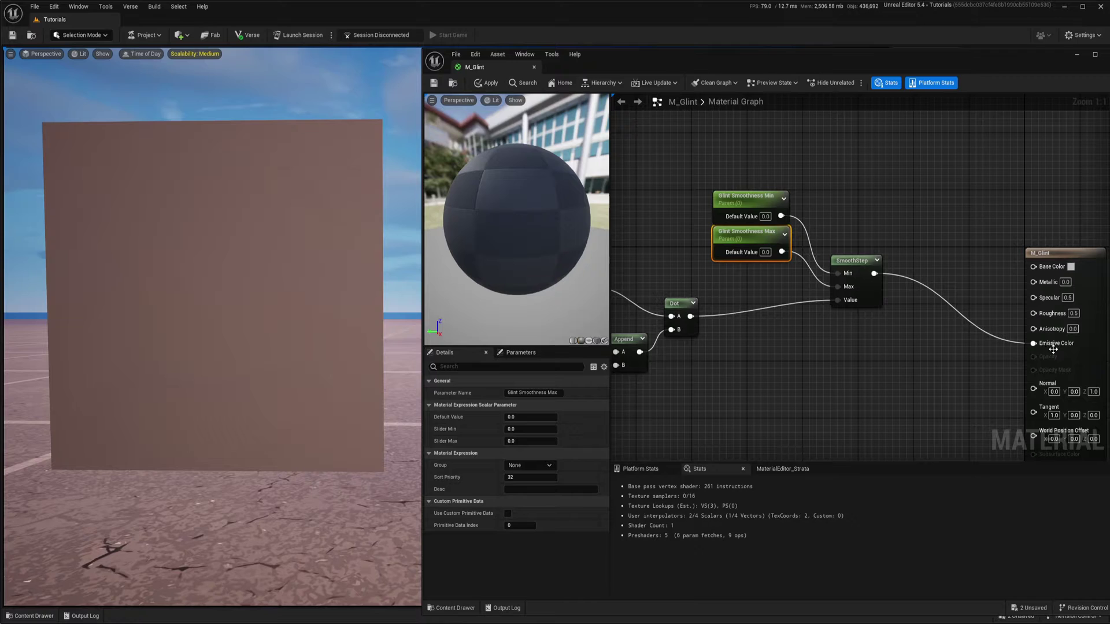
click(434, 84)
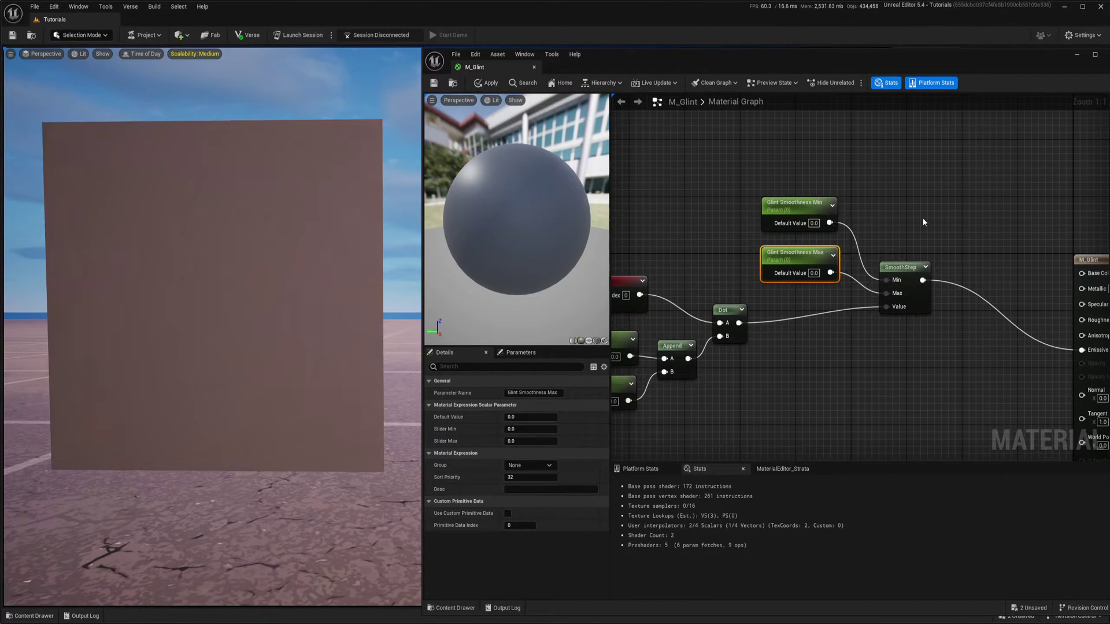
Step: Set the default values of Glint Smoothness Min to 0.5 and Glint Smoothness Max to 0.51
right_drag(923, 222, 904, 217)
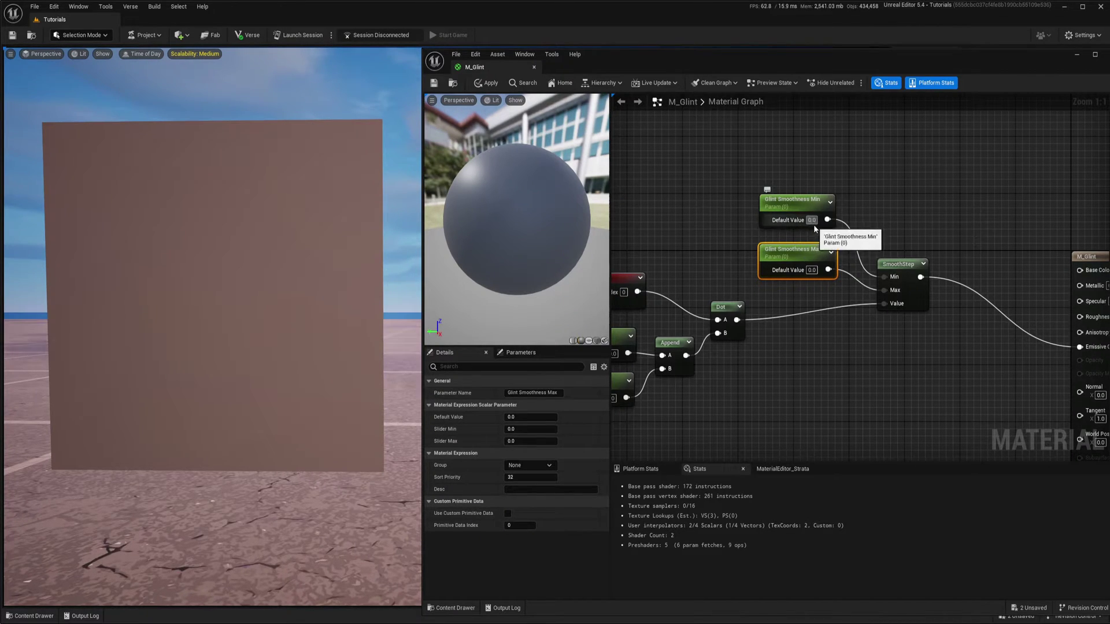
text(0.5)
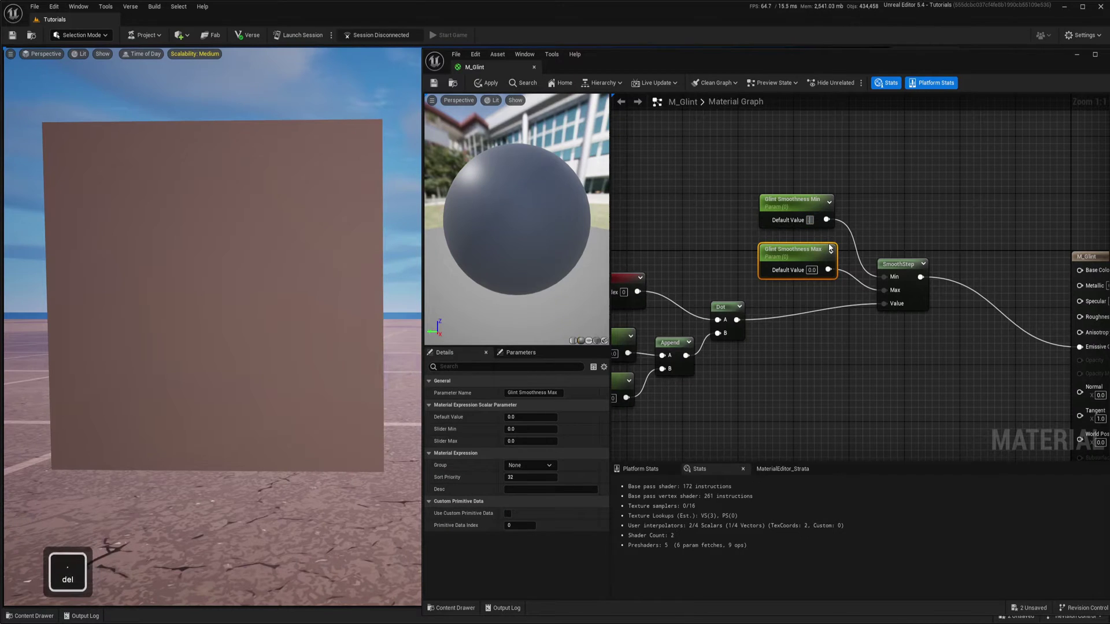
key(Return)
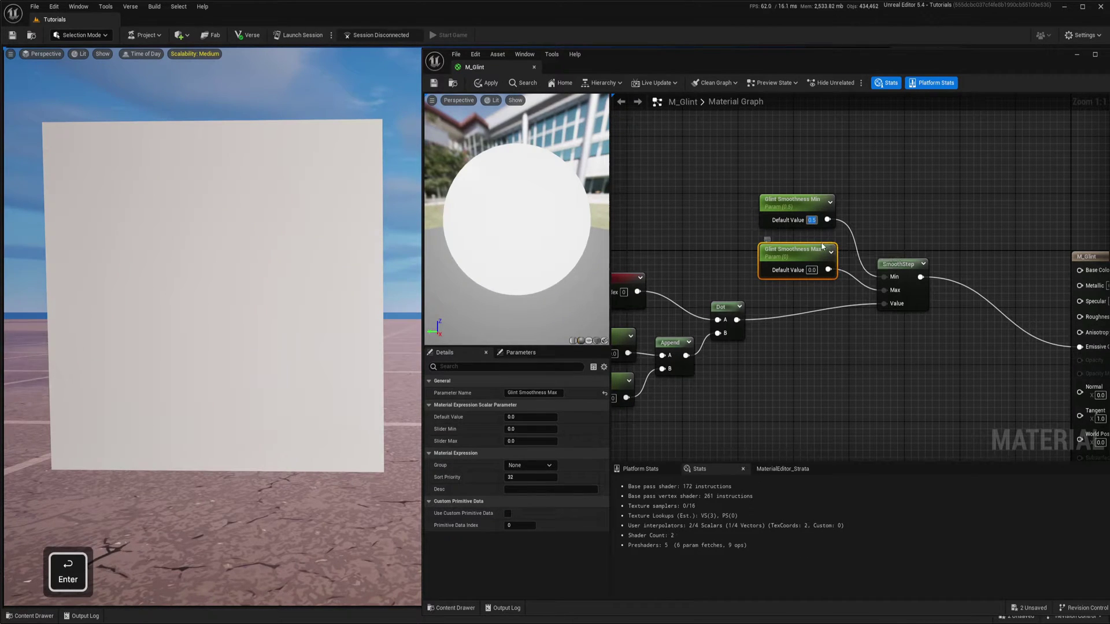
click(814, 271)
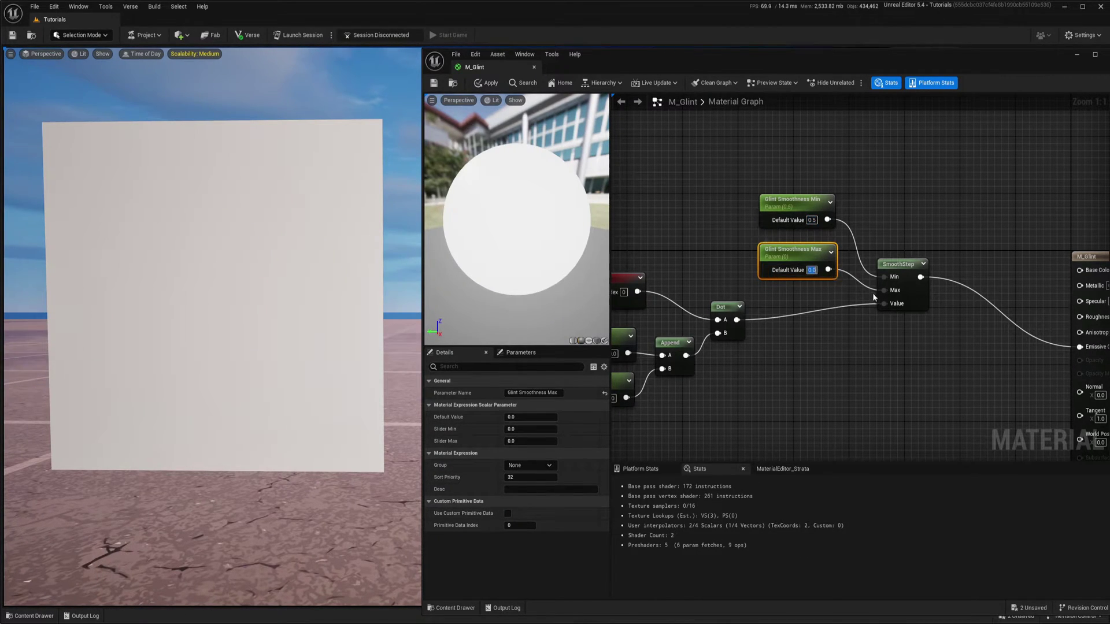
text(.5)
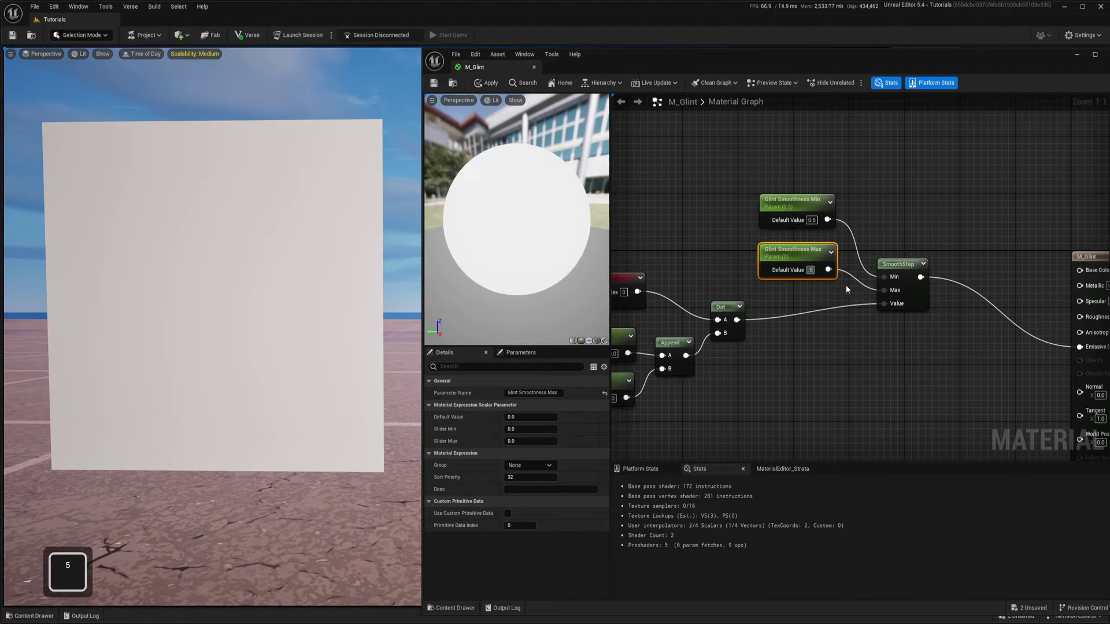
text(1)
key(Return)
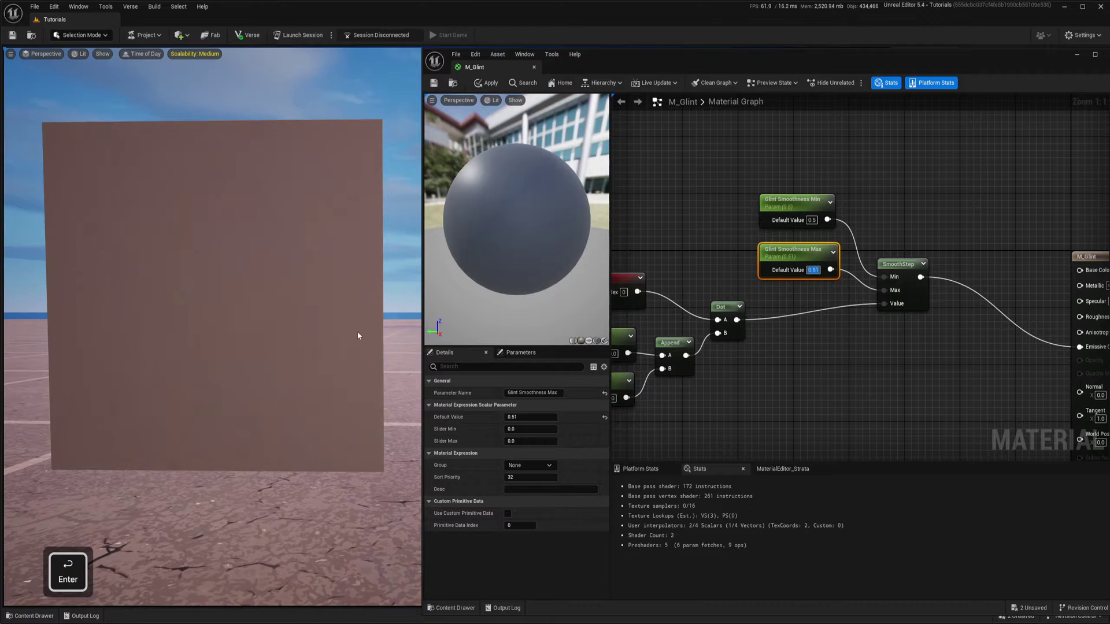
Step: Set the default value of Glint Rotation X to 1
right_drag(697, 326, 748, 310)
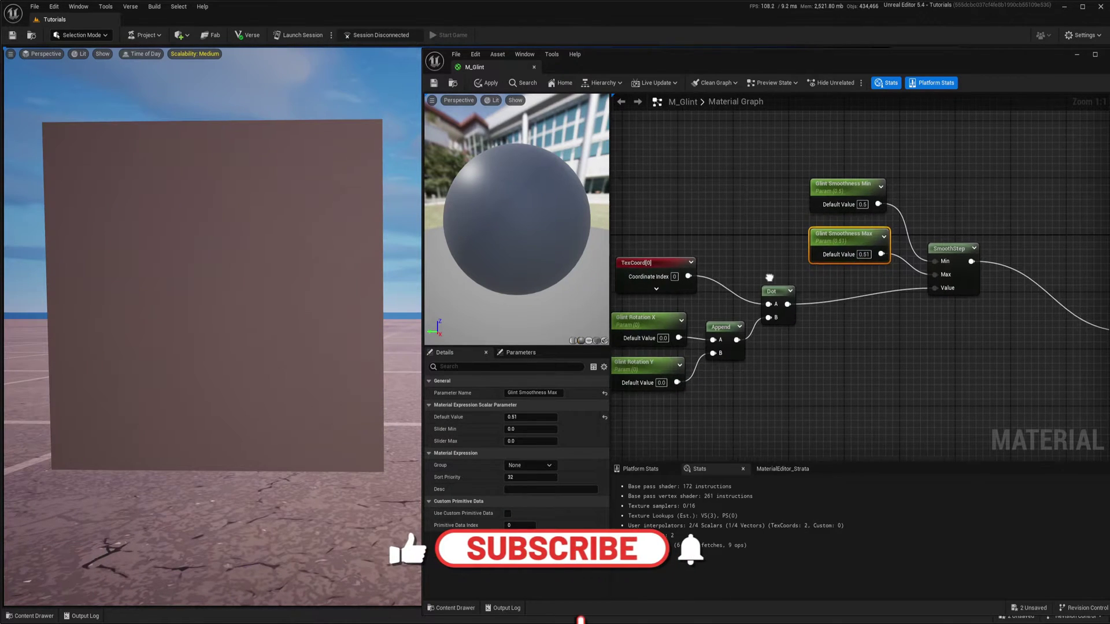
right_drag(659, 341, 712, 335)
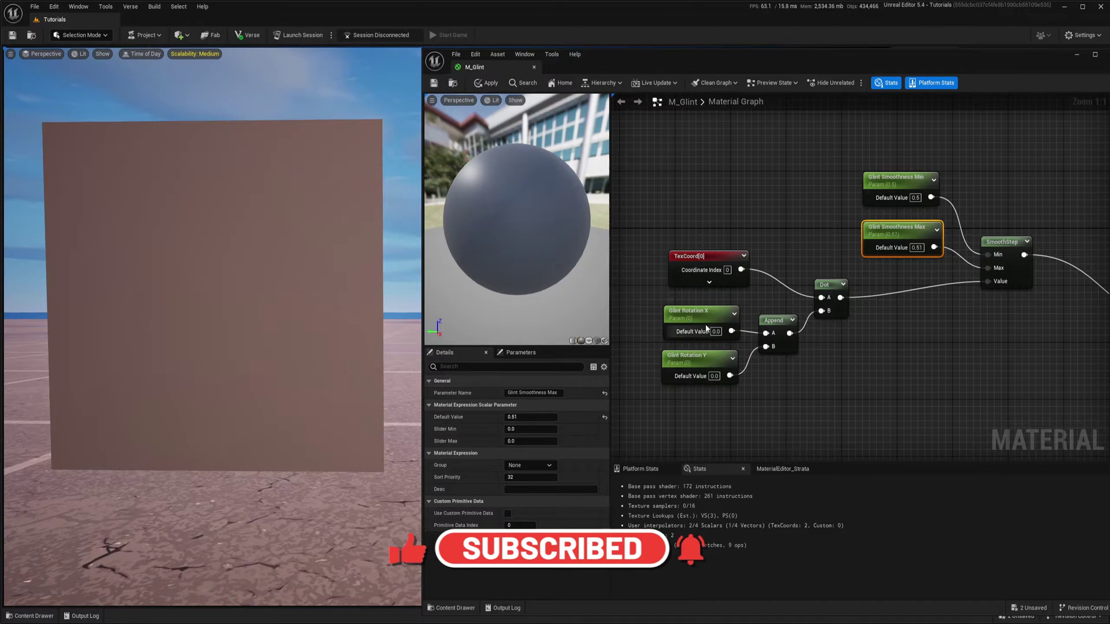
click(705, 325)
click(523, 417)
text(1)
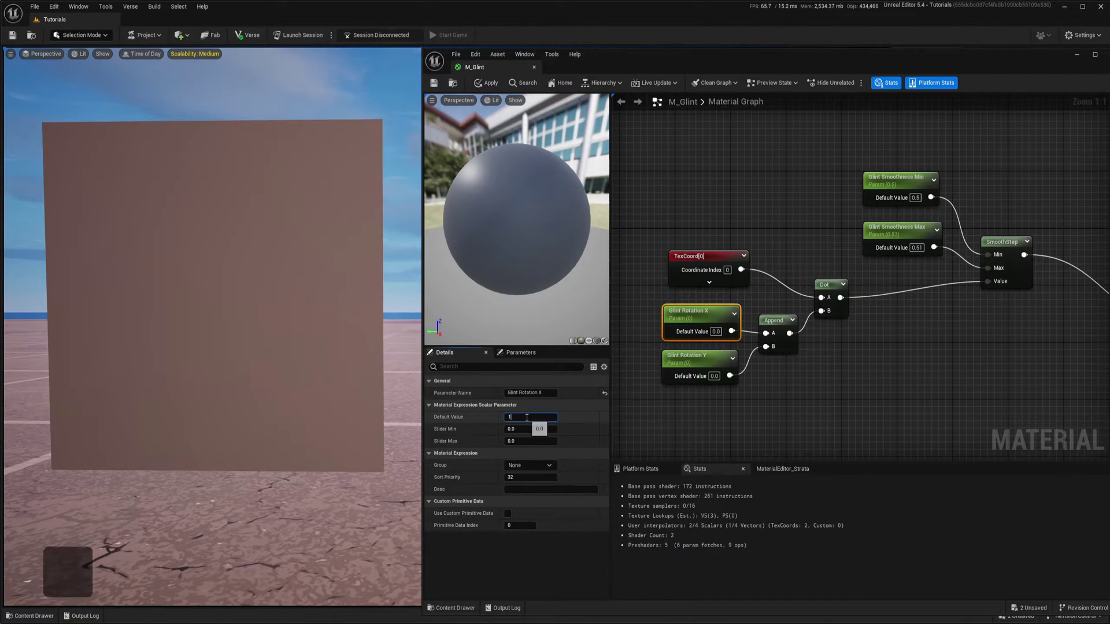
key(Return)
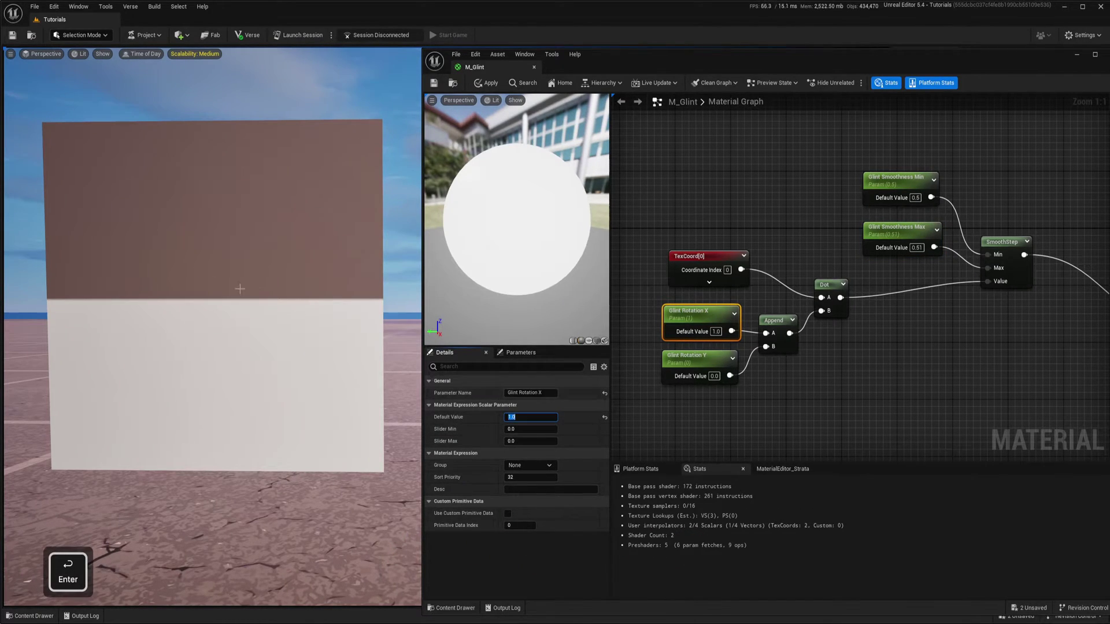
Step: Test default values of 0.55 and about 0.97 for Glint Smoothness Max
right_drag(855, 310, 801, 319)
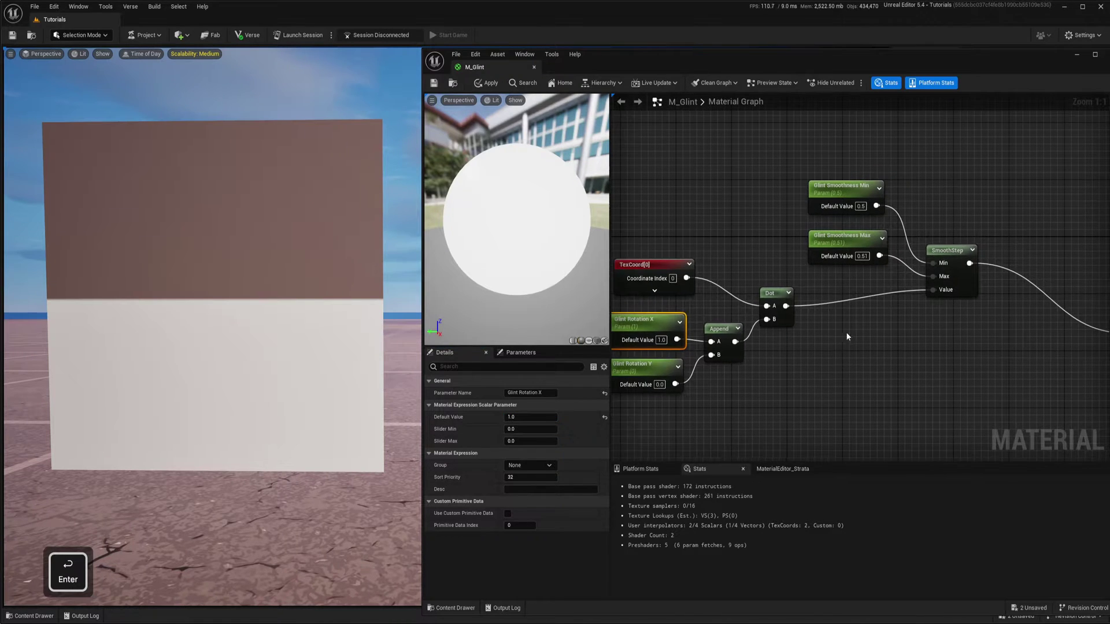
click(866, 238)
click(529, 418)
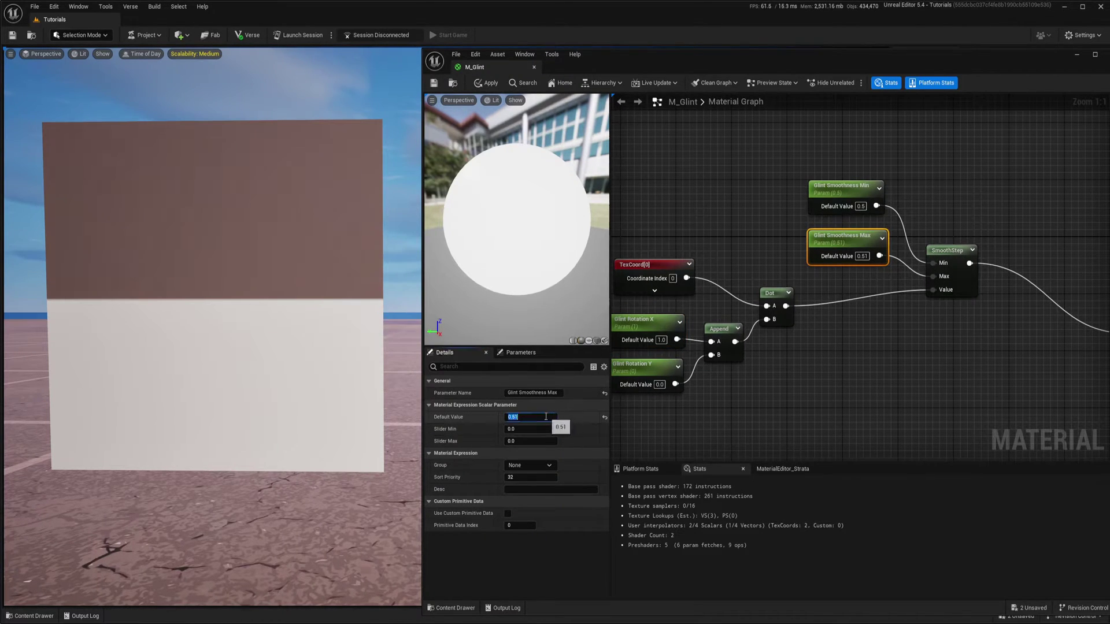
text(0.55)
key(Return)
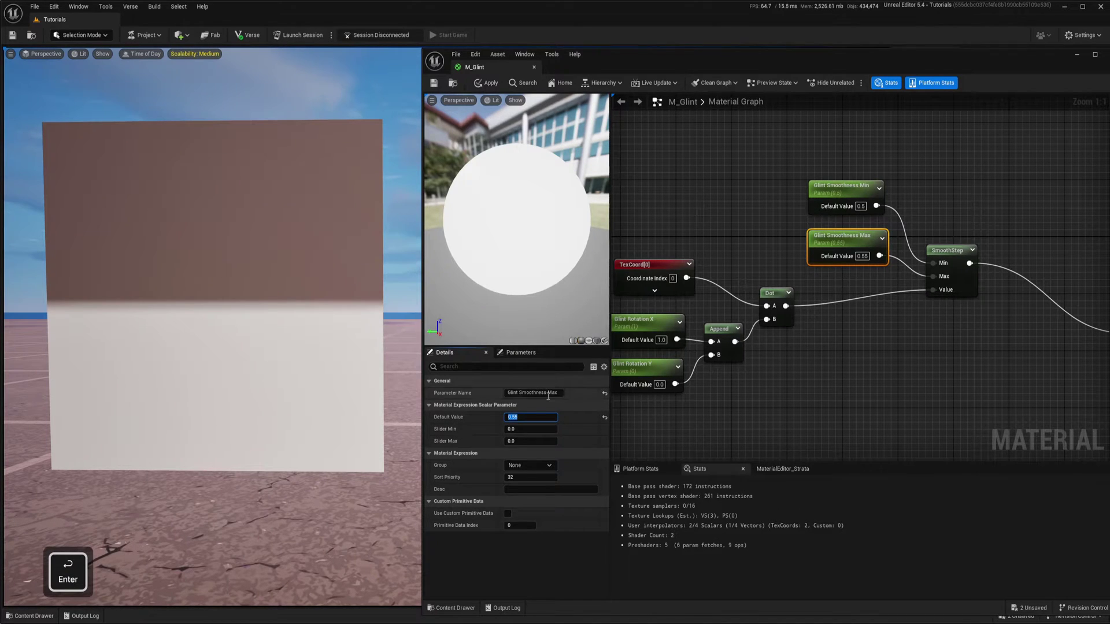
mouse_move(529, 417)
mouse_down()
mouse_move(555, 417)
mouse_move(536, 417)
mouse_up()
Step: Set the default value of Glint Smoothness Max to 0.15
click(868, 257)
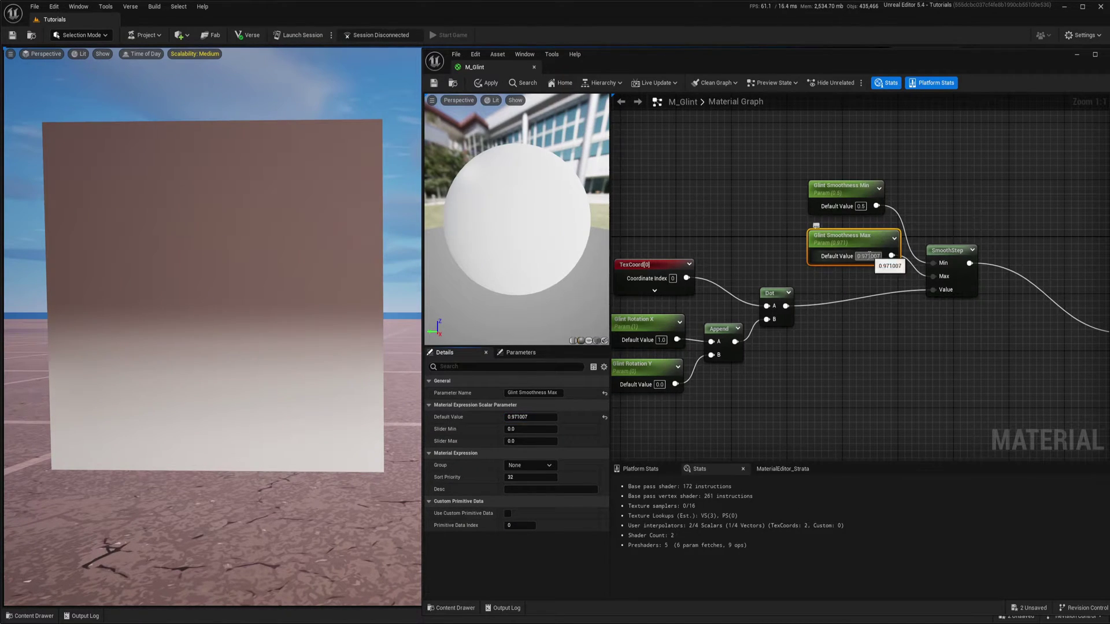
key(BackSpace)
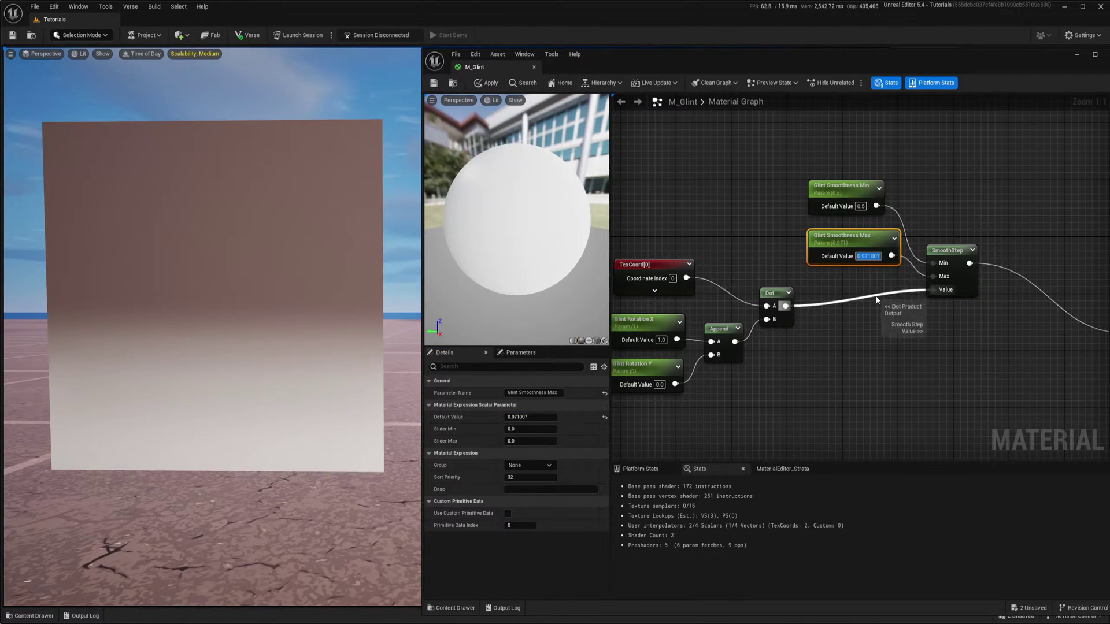
text(0.15)
key(Return)
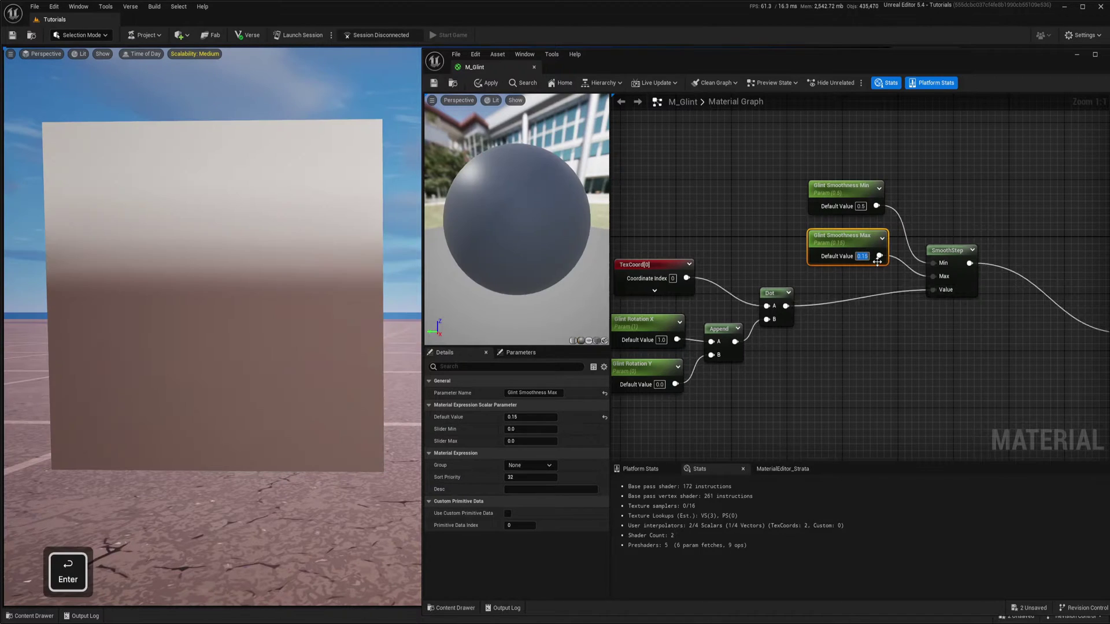
Step: Set the default value of Glint Smoothness Min to 0.1
click(853, 207)
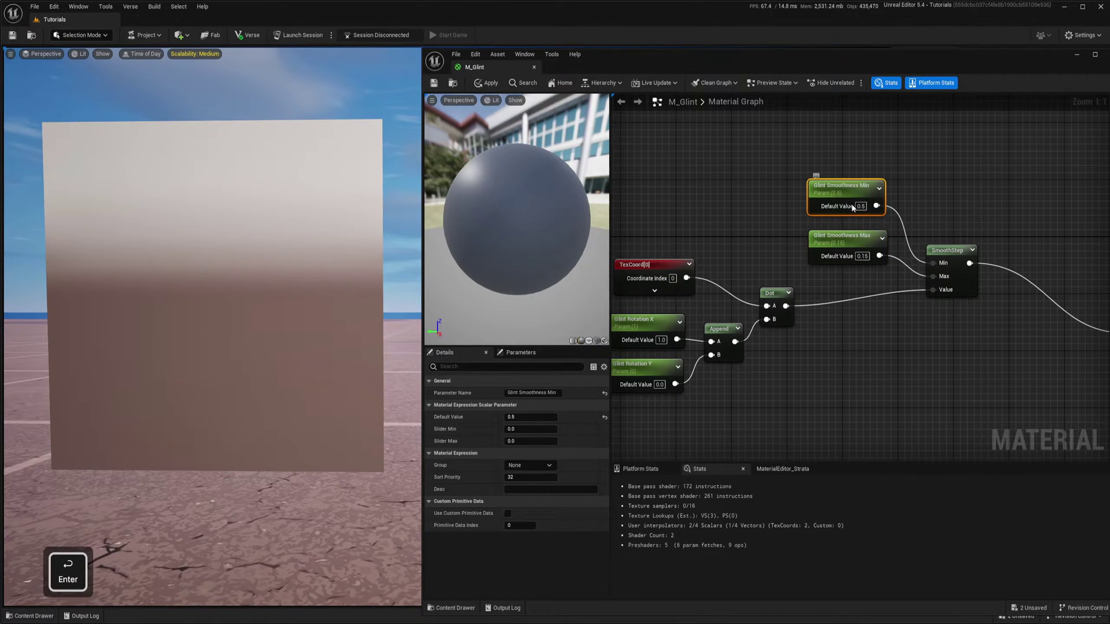
click(537, 417)
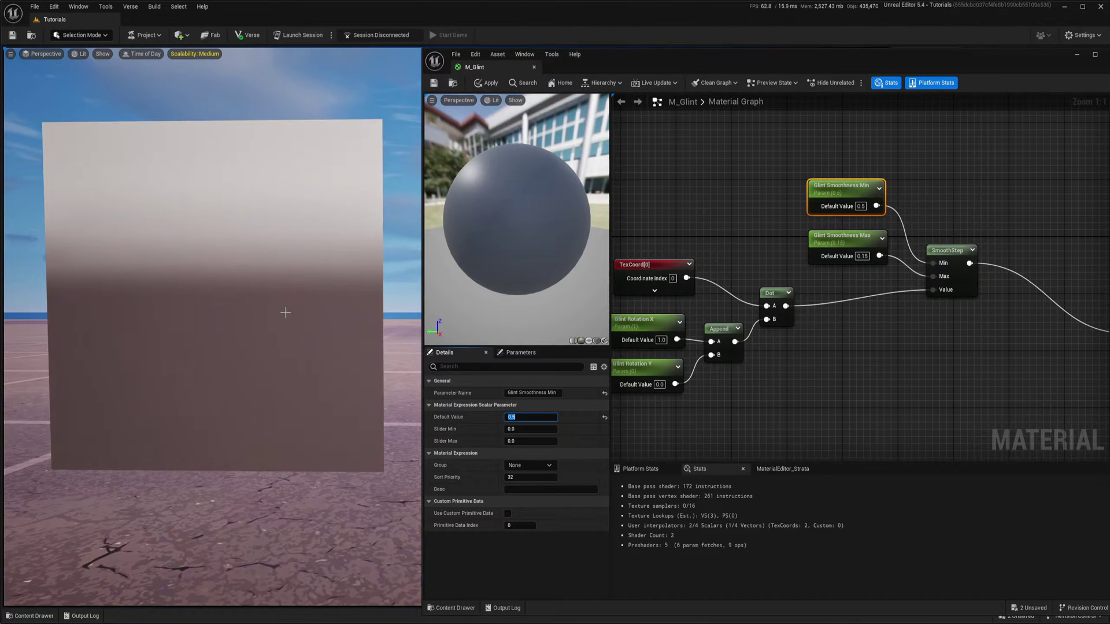
key(Return)
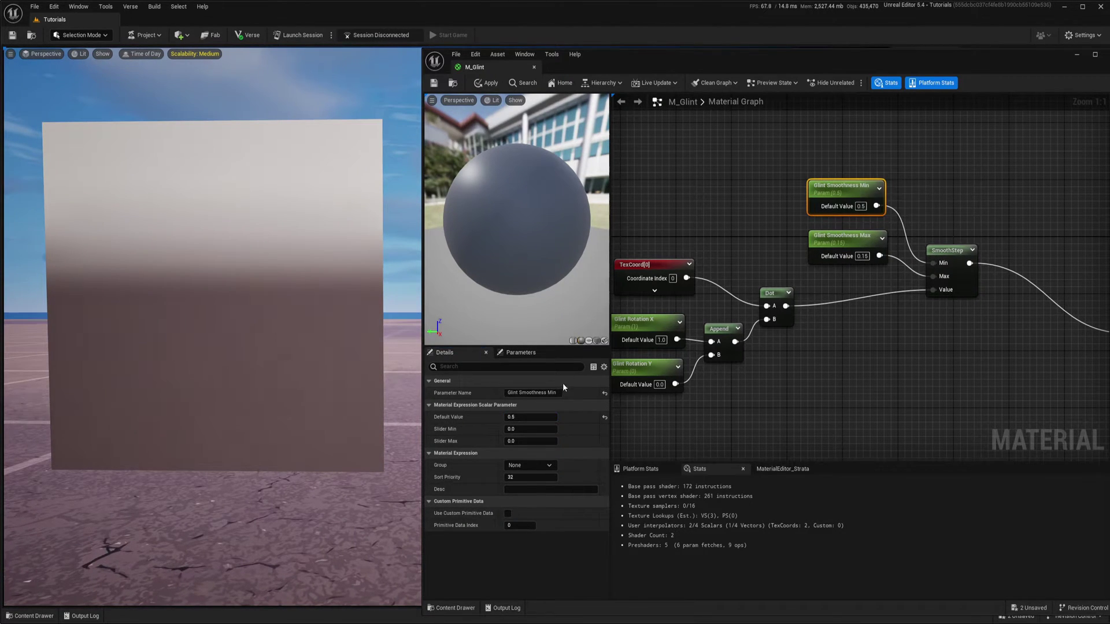
click(527, 417)
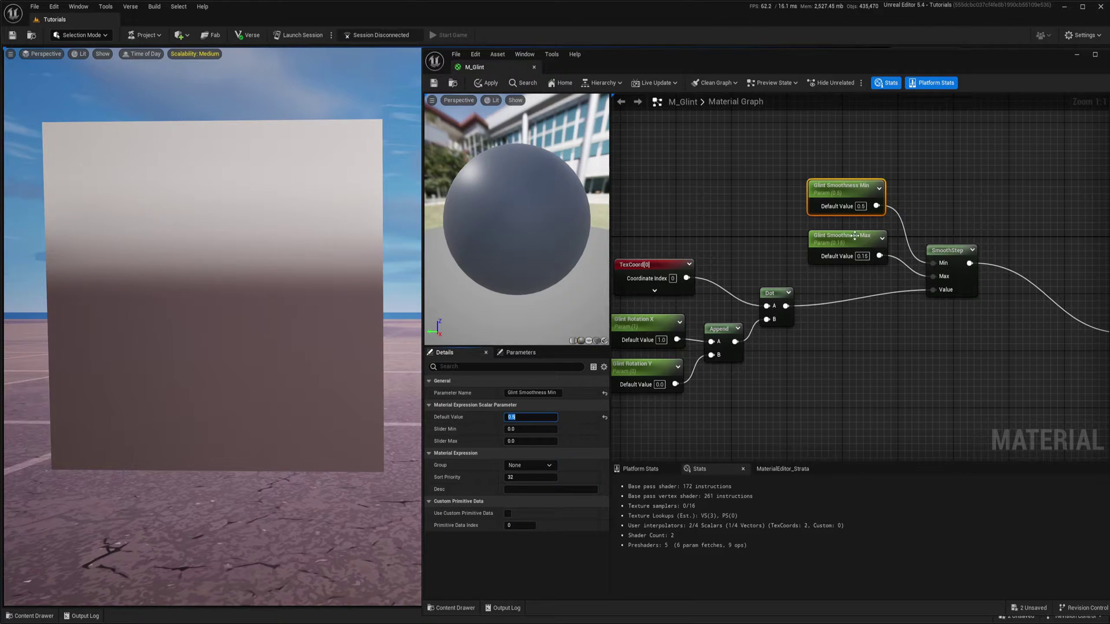
text(0.1)
key(Return)
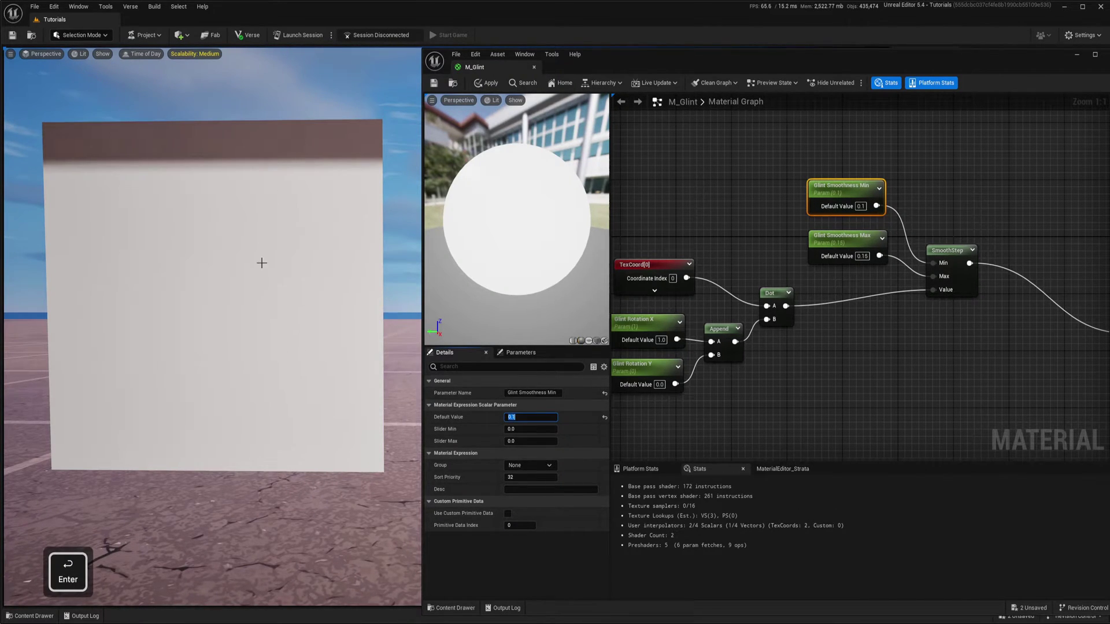
click(844, 240)
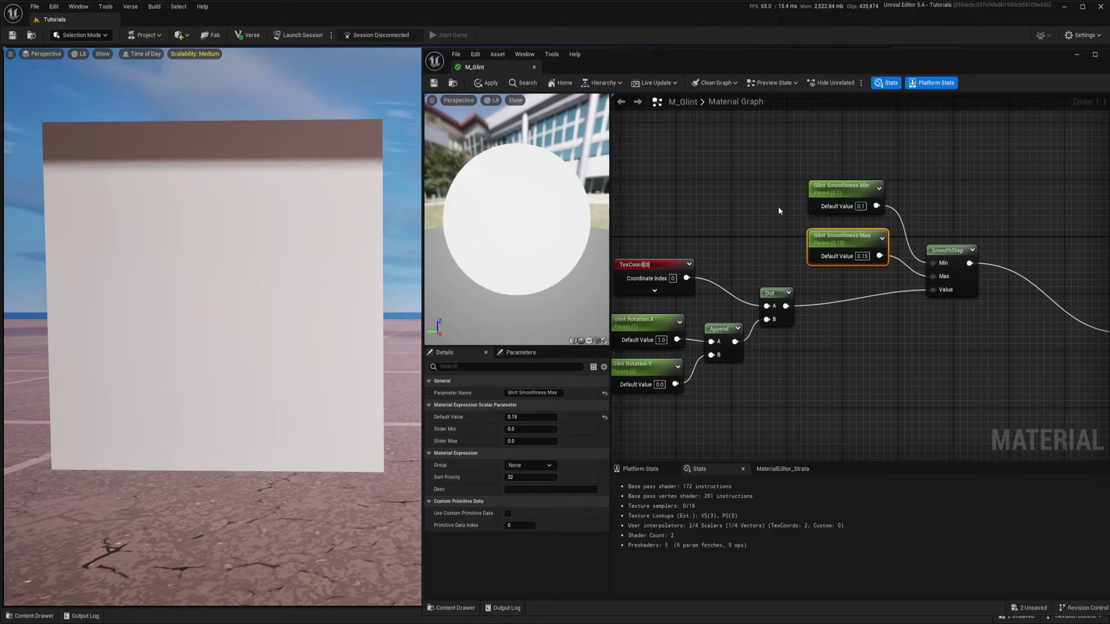
right_drag(778, 206, 764, 228)
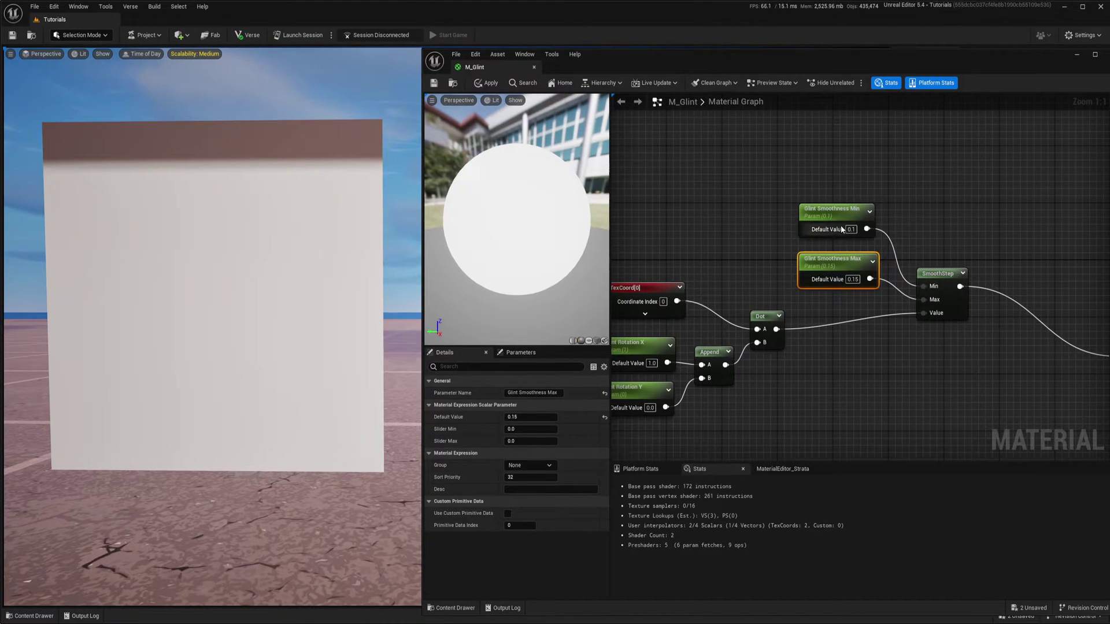
Step: Insert an Add node between the Dot node's output and the SmoothStep node's Value input
right_drag(886, 270, 859, 255)
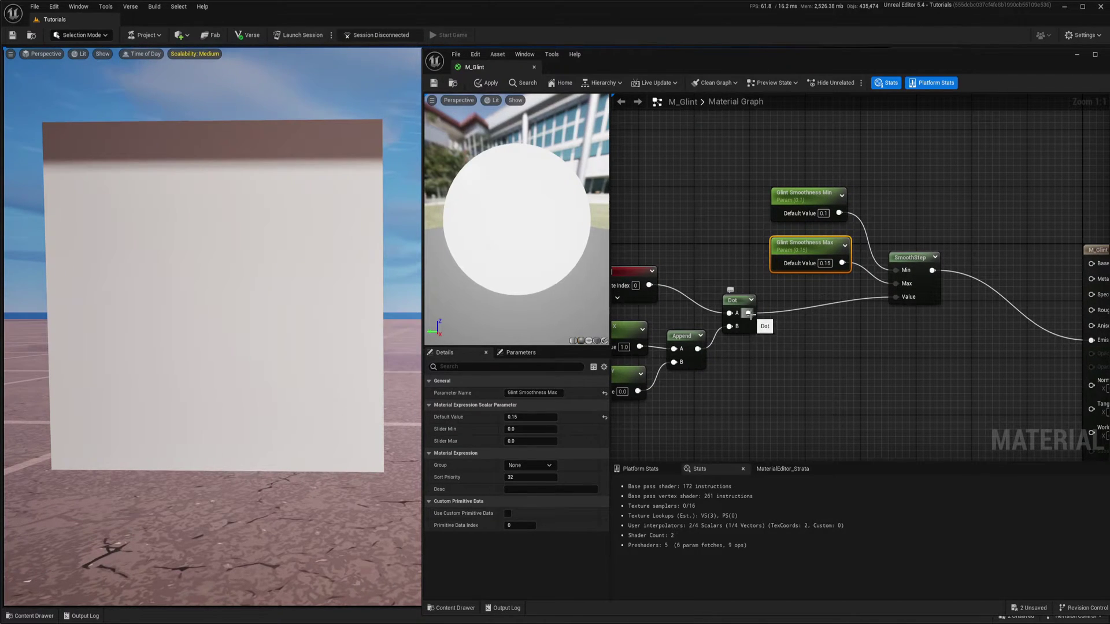
click(824, 332)
click(810, 316)
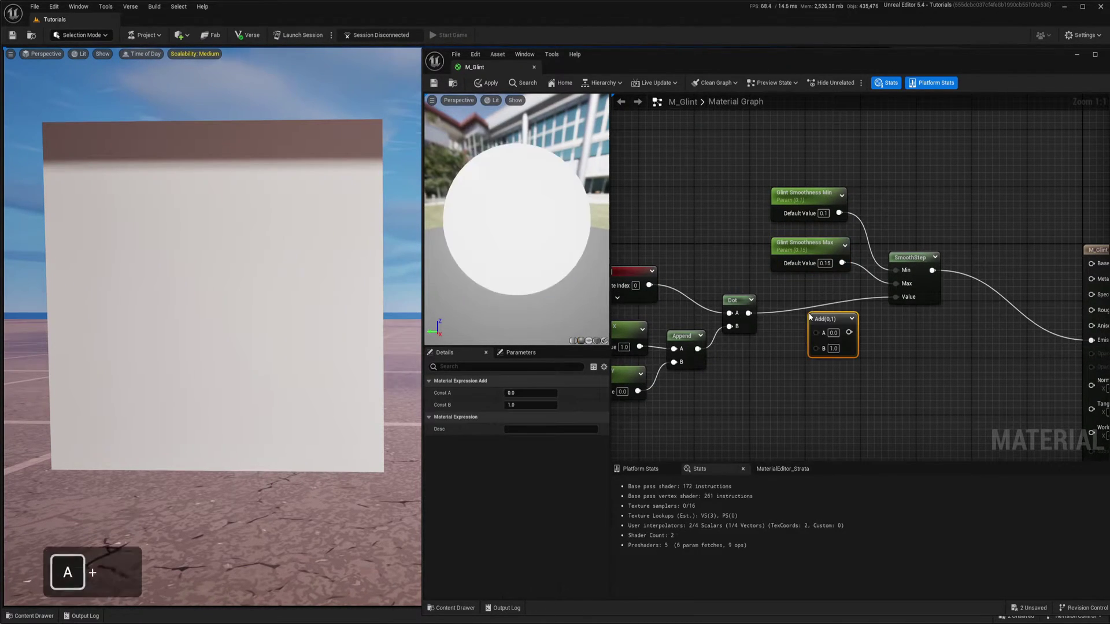
drag(749, 313, 896, 297)
drag(841, 321, 858, 303)
right_drag(844, 347, 901, 318)
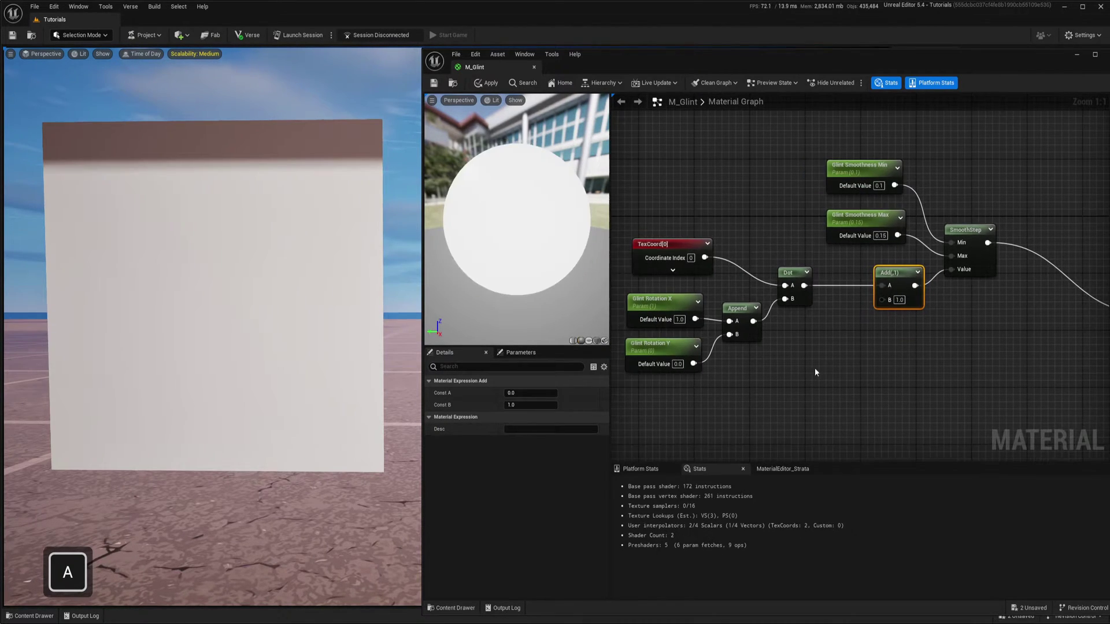
Step: Create a scalar parameter named Offset, connect it to the Add node's B input, and set its default to about -0.109
click(834, 357)
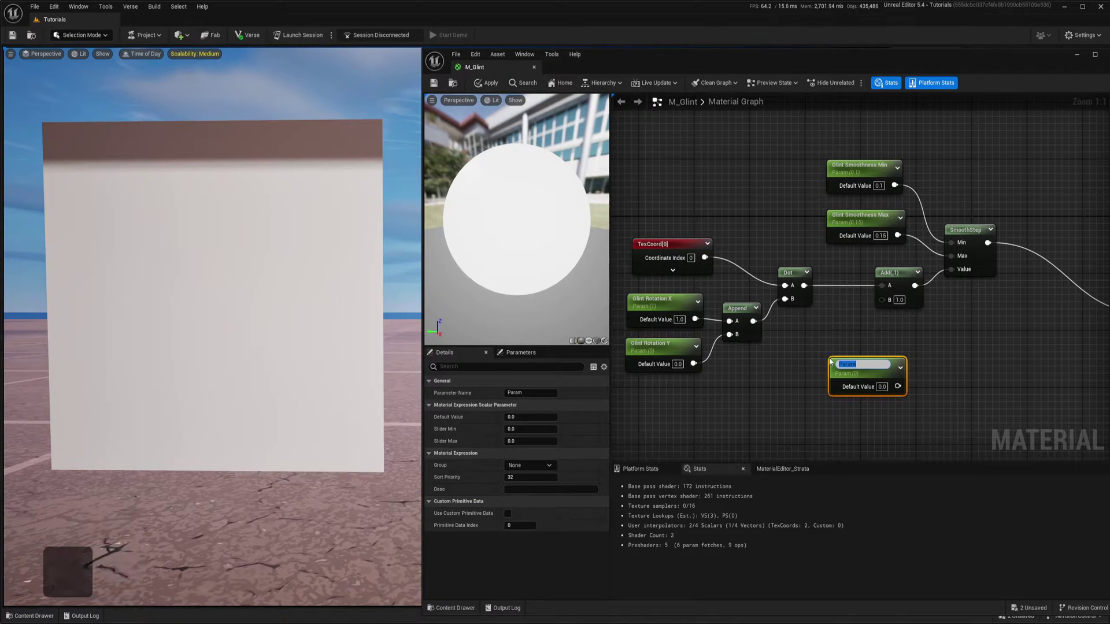
text(Offset)
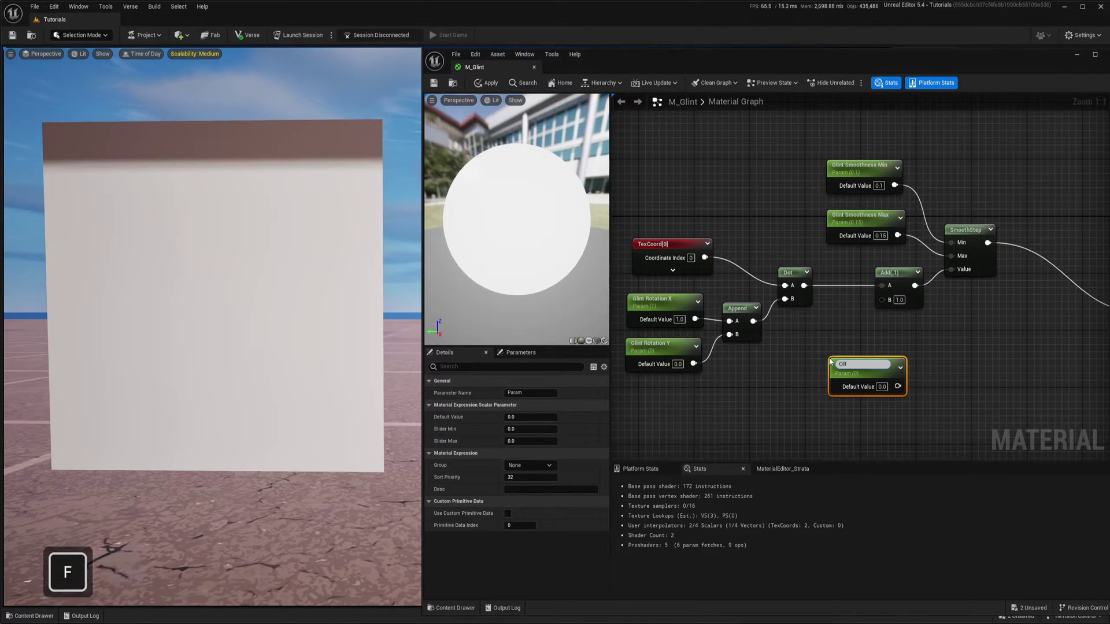
key(Return)
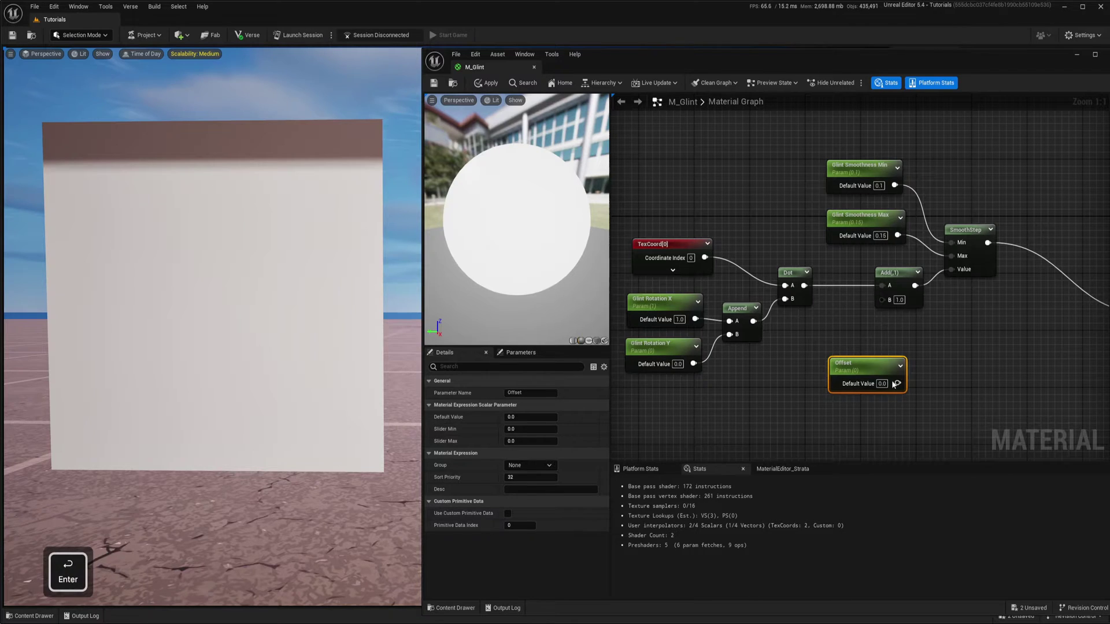
drag(895, 384, 879, 298)
right_drag(971, 324, 904, 361)
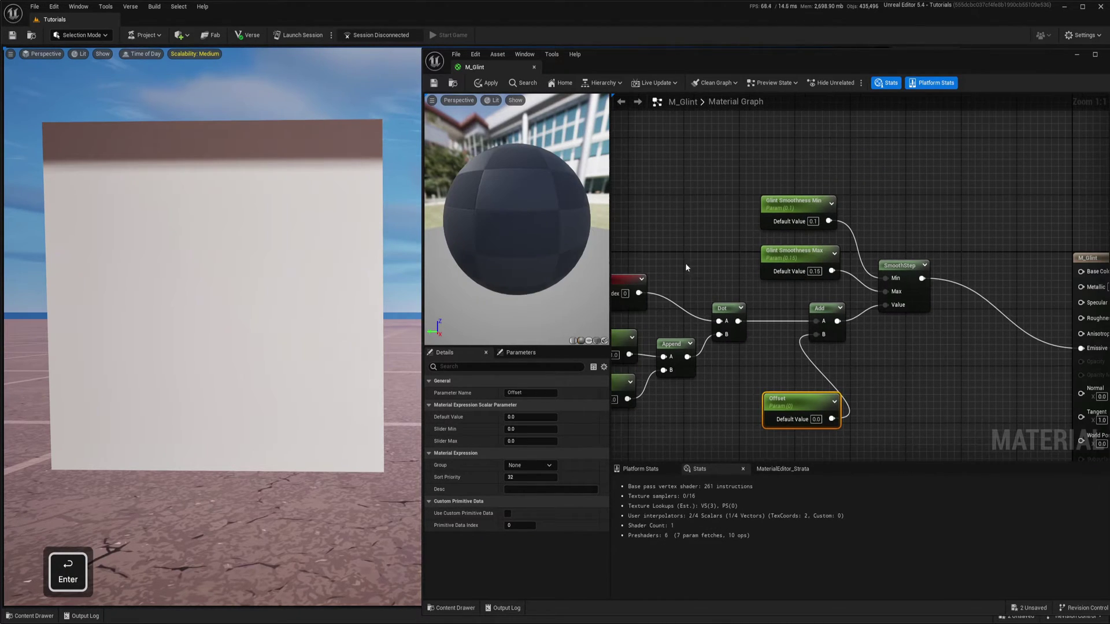
drag(790, 406, 766, 379)
mouse_move(520, 417)
mouse_down()
mouse_move(474, 417)
mouse_move(514, 417)
mouse_up()
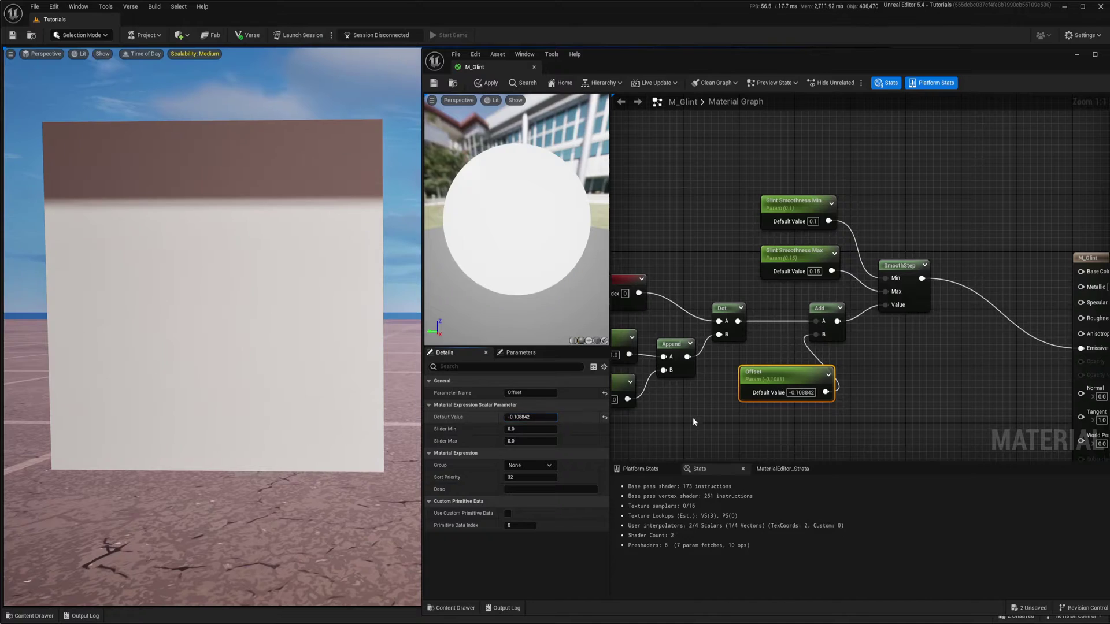
Step: Set the default values of Glint Smoothness Min to 0.5 and Glint Smoothness Max to 0.52
right_drag(872, 387, 868, 237)
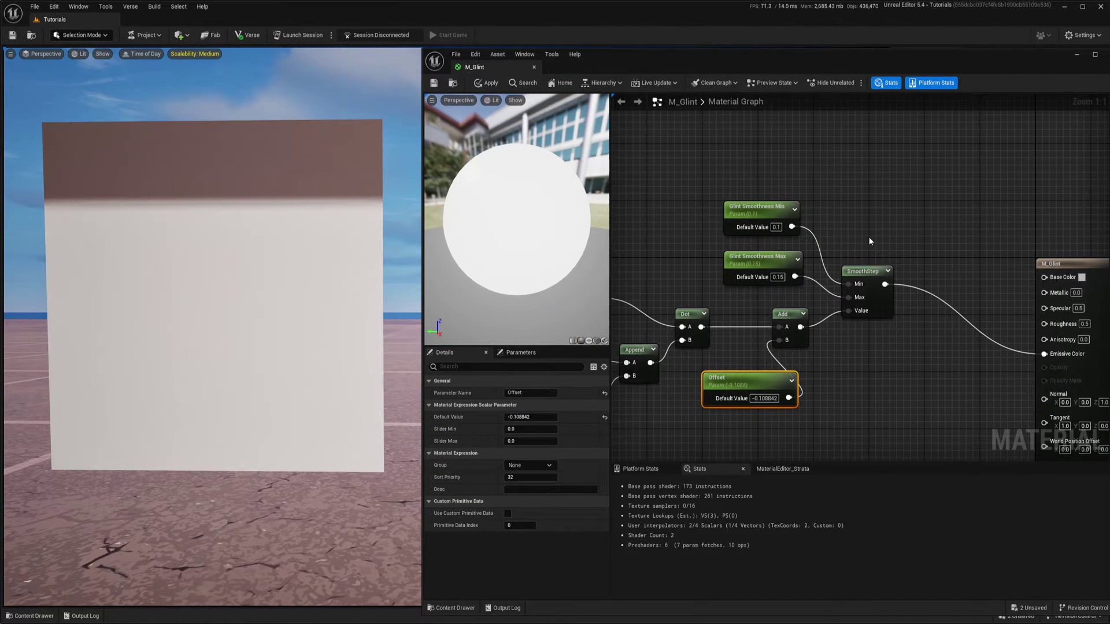
click(776, 227)
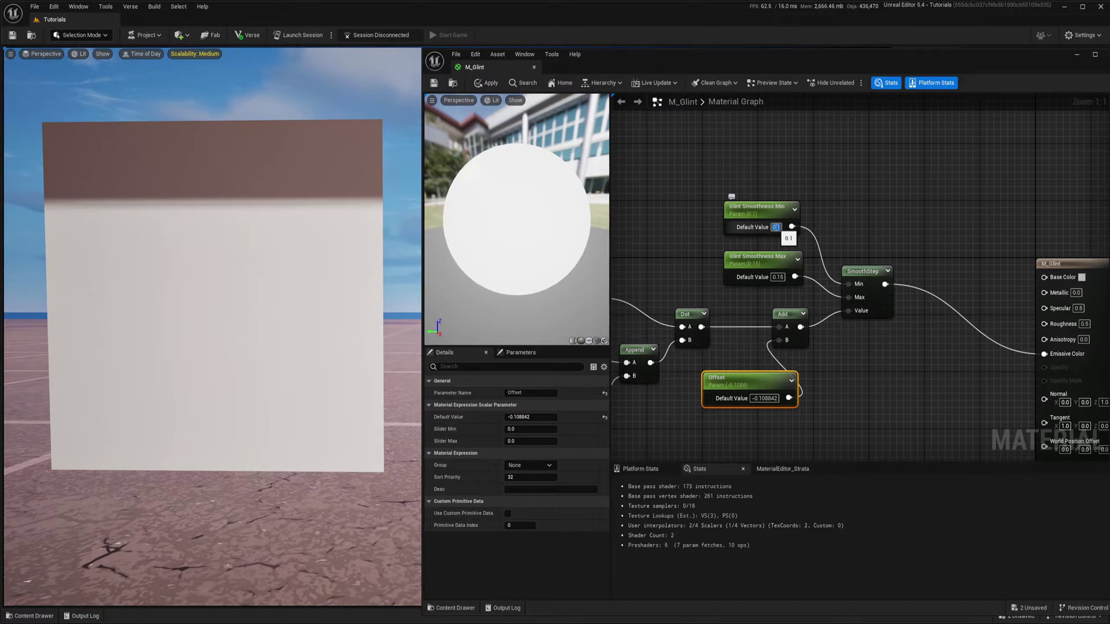
text(0.5)
key(Return)
click(777, 277)
key(BackSpace)
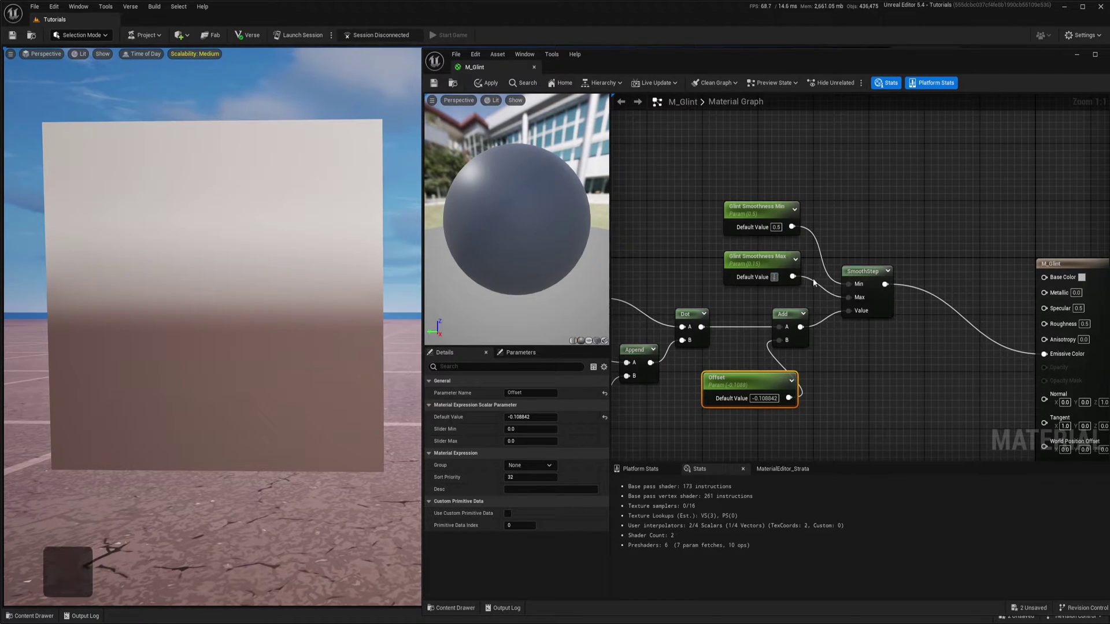
text(0.52)
key(Return)
Step: Tidy the graph by moving the M_Glint output node away from SmoothStep and spacing out the Offset and Add nodes
right_drag(934, 205, 890, 195)
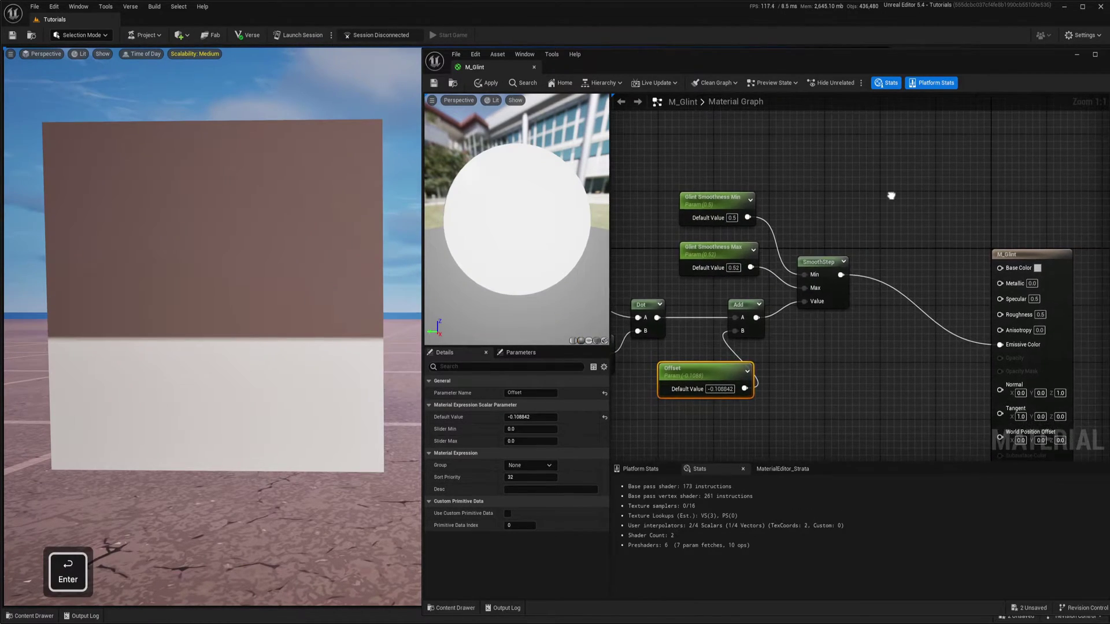
drag(1029, 255, 1070, 185)
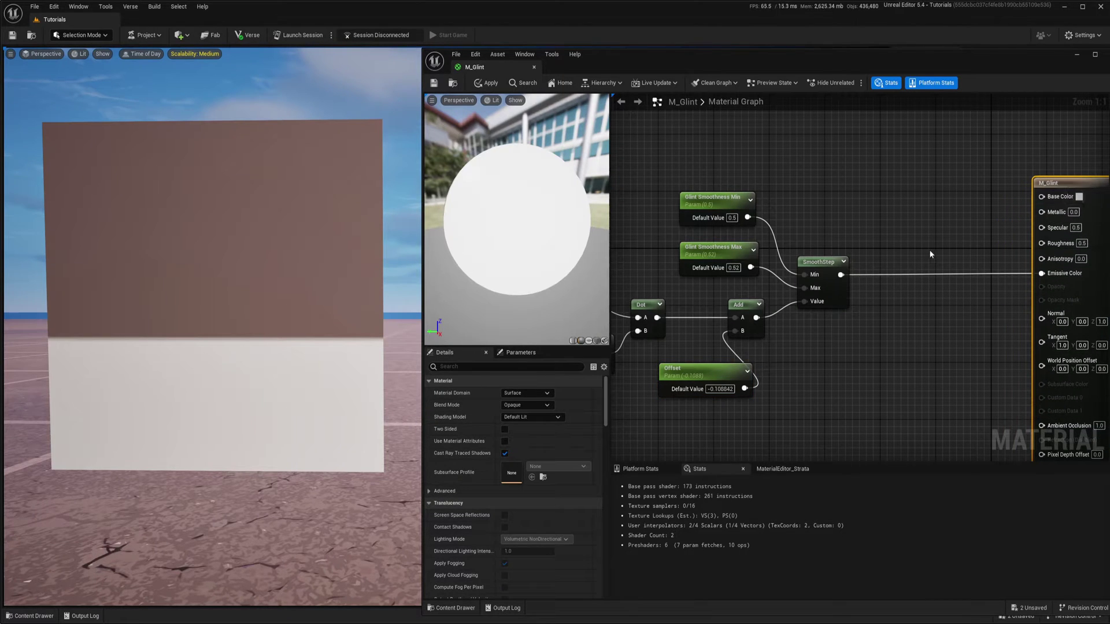
right_drag(764, 347, 908, 338)
drag(825, 355, 797, 348)
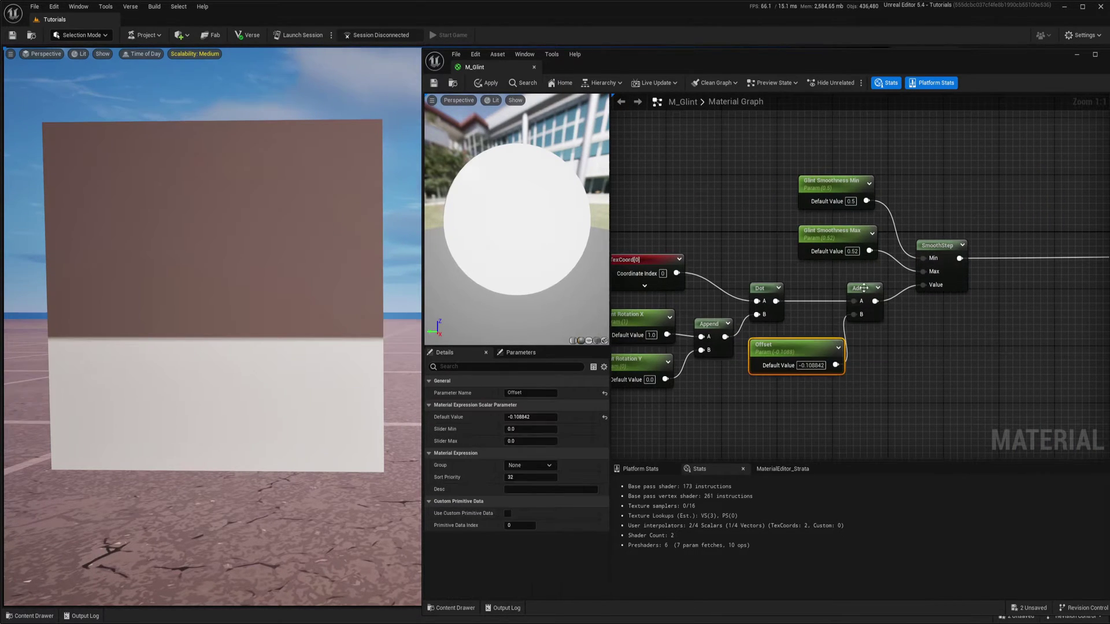
drag(856, 288, 879, 288)
drag(804, 356, 811, 349)
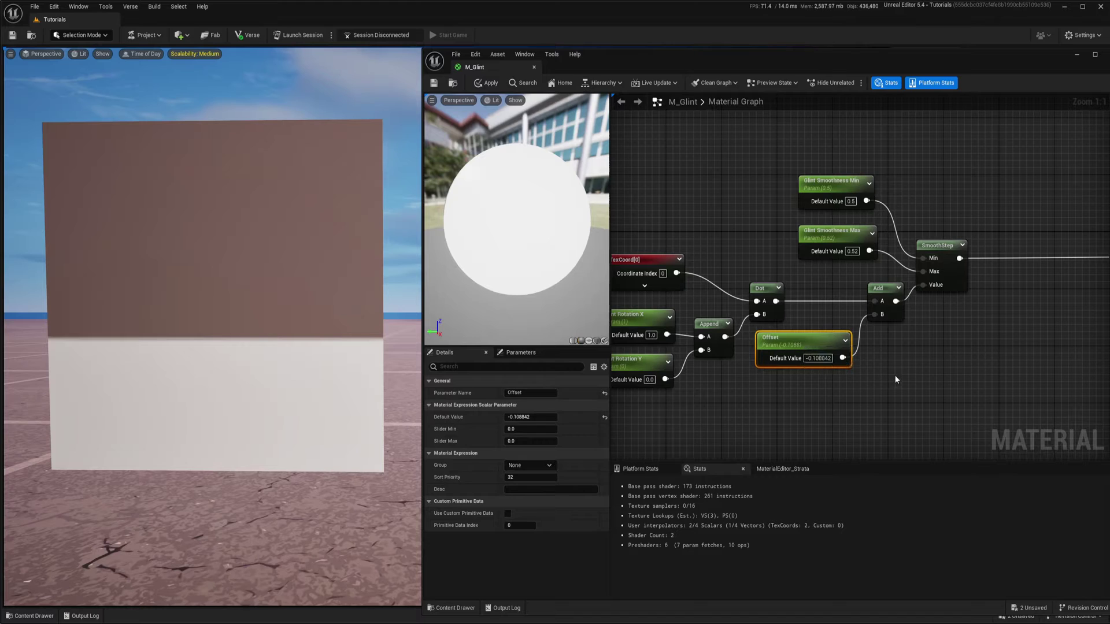
mouse_move(904, 366)
right_down()
mouse_move(861, 385)
mouse_move(853, 359)
mouse_move(918, 366)
right_up()
Step: Change the M_Glint shading model to Unlit, save the material, and view the plane
right_drag(839, 274, 705, 295)
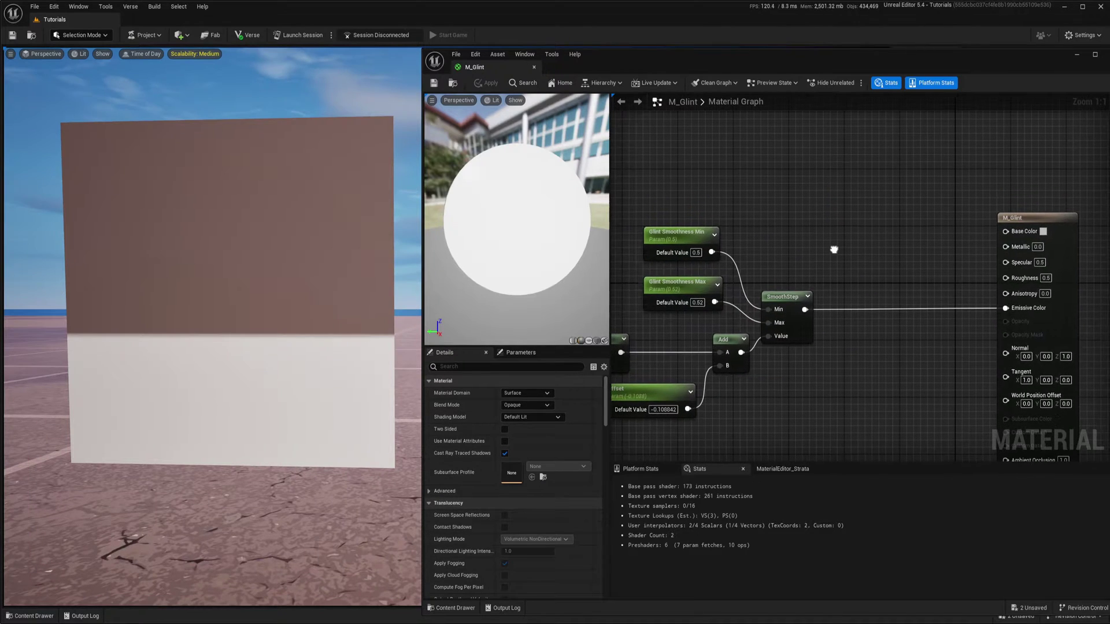
click(525, 417)
click(525, 426)
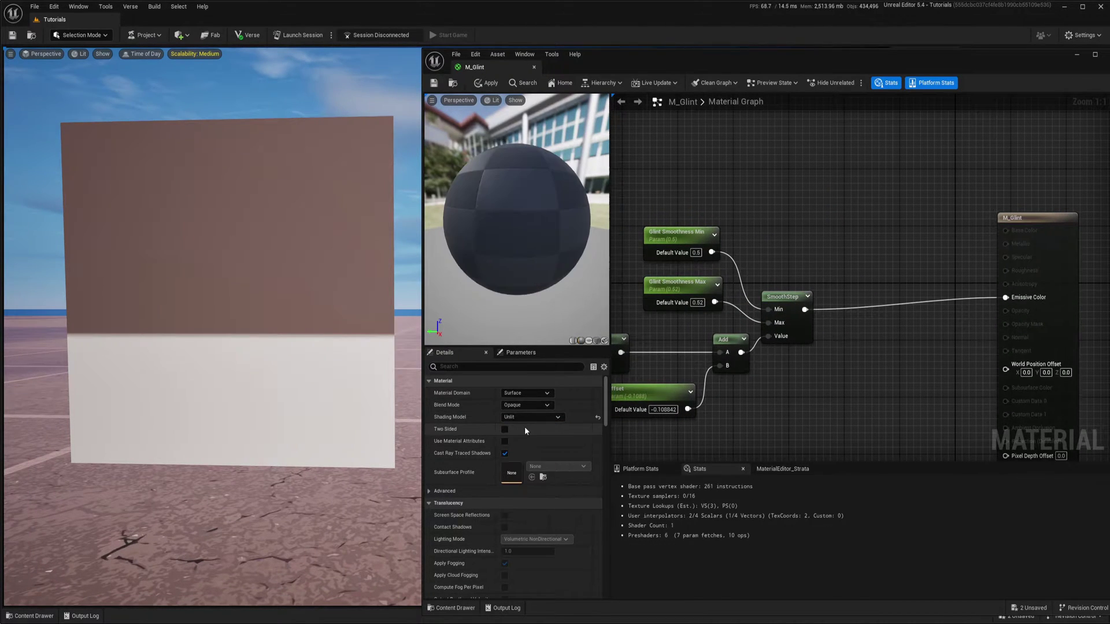
click(433, 85)
mouse_move(290, 318)
right_down()
mouse_move(277, 317)
mouse_move(295, 315)
right_up()
key(w)
key(q)
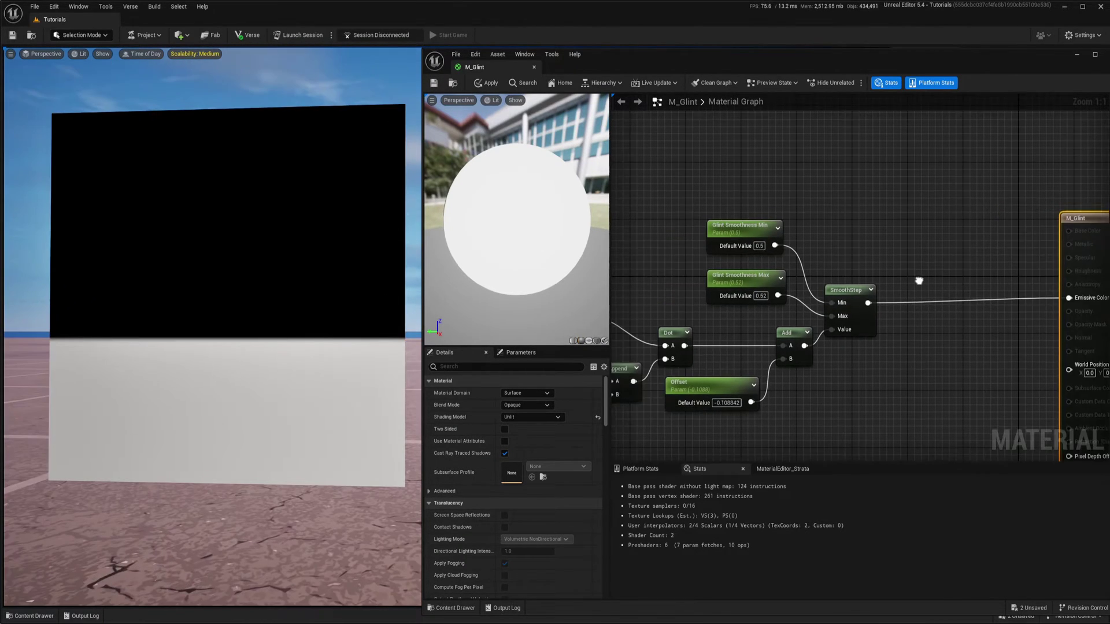
Step: Duplicate the SmoothStep node and place the unconnected copy below the original
right_drag(919, 281, 924, 245)
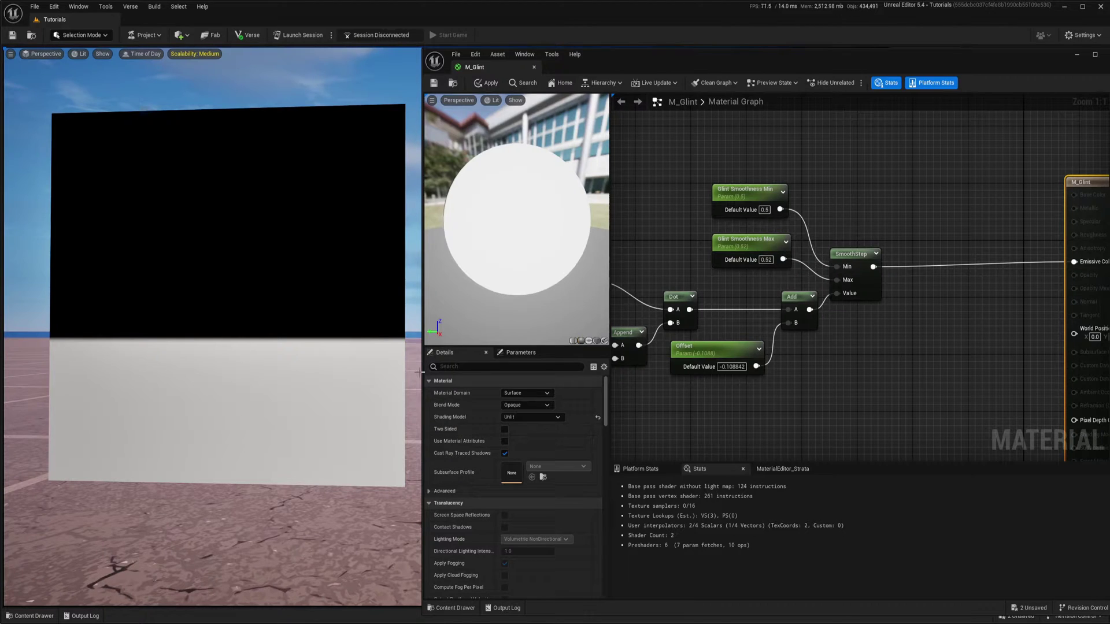
right_drag(902, 379, 922, 379)
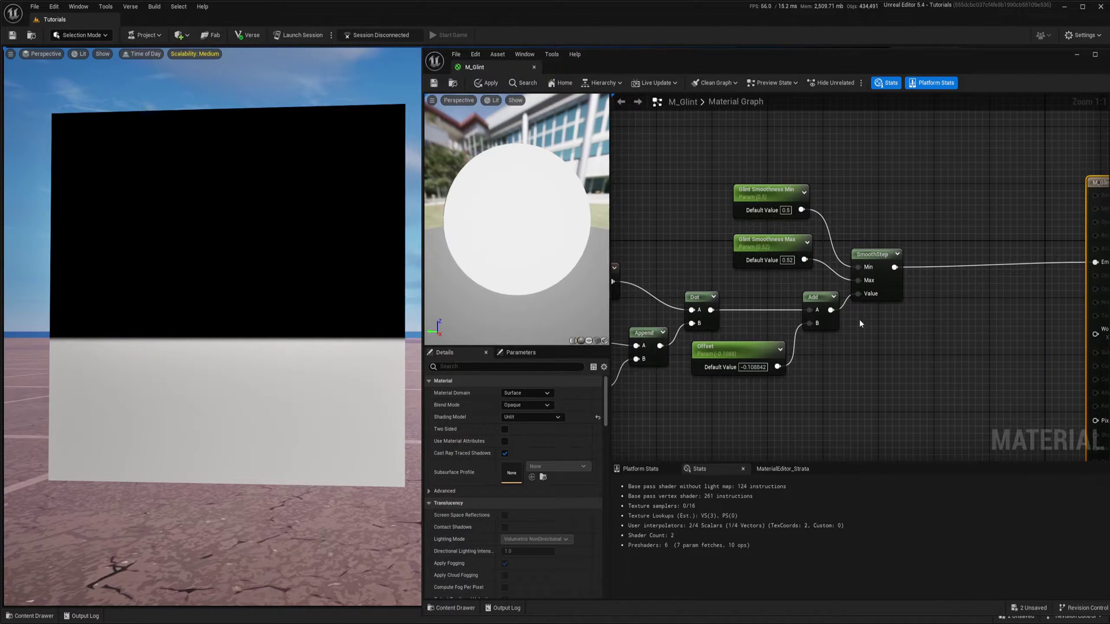
right_drag(880, 331, 967, 282)
click(868, 254)
key(ctrl+c)
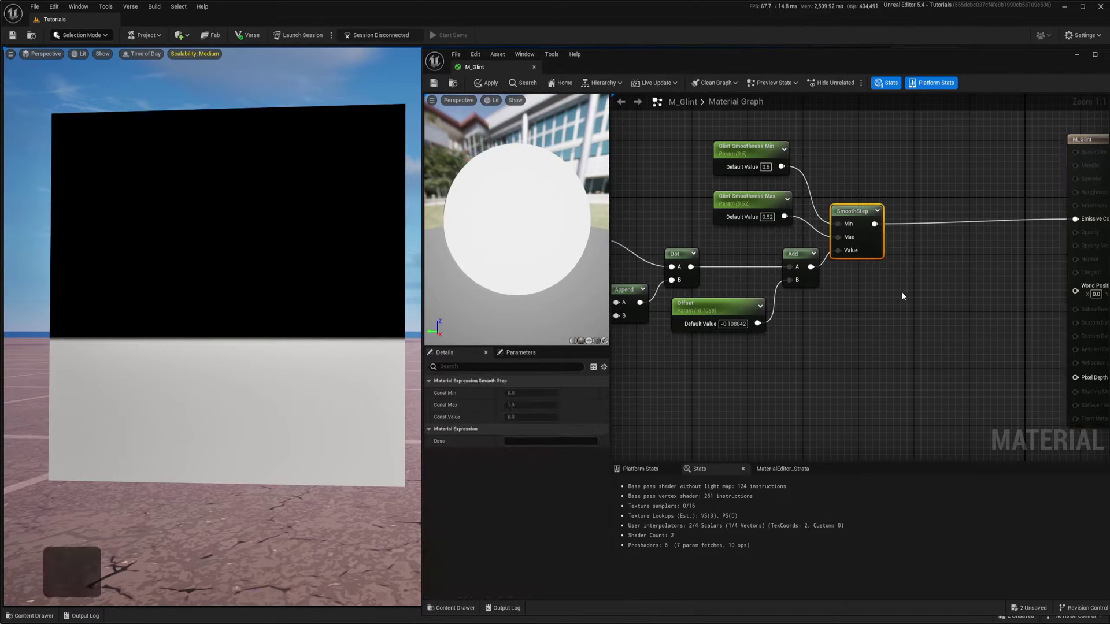
key(ctrl+v)
drag(906, 306, 858, 306)
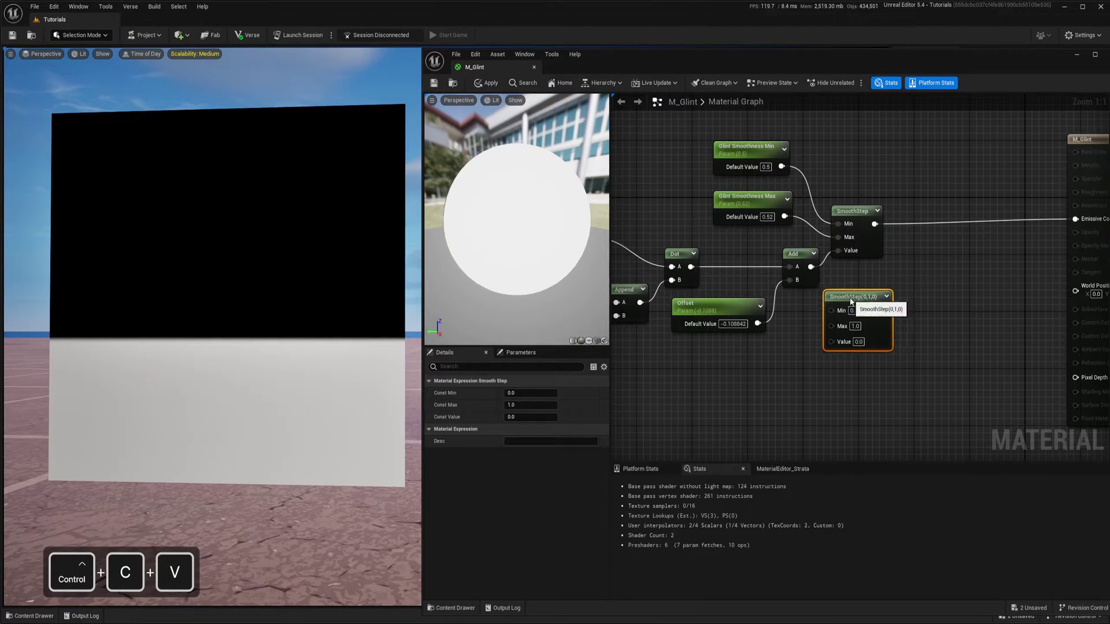
drag(866, 246, 881, 261)
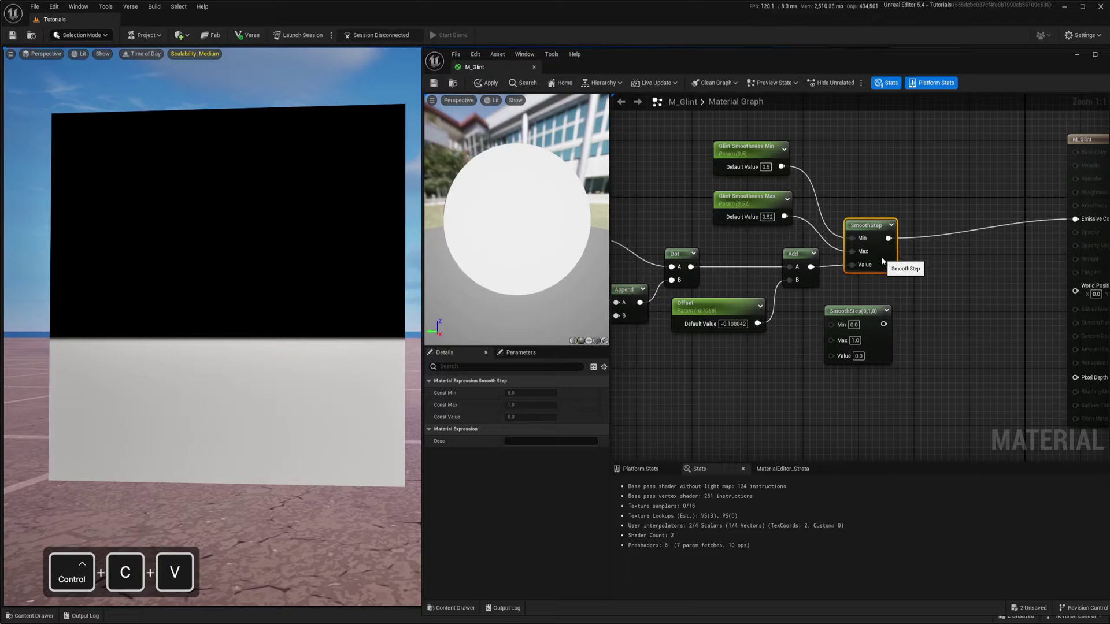
Step: Move the Offset parameter well below the node chain and place Glint Smoothness Max directly beneath Glint Smoothness Min
right_drag(883, 264, 934, 229)
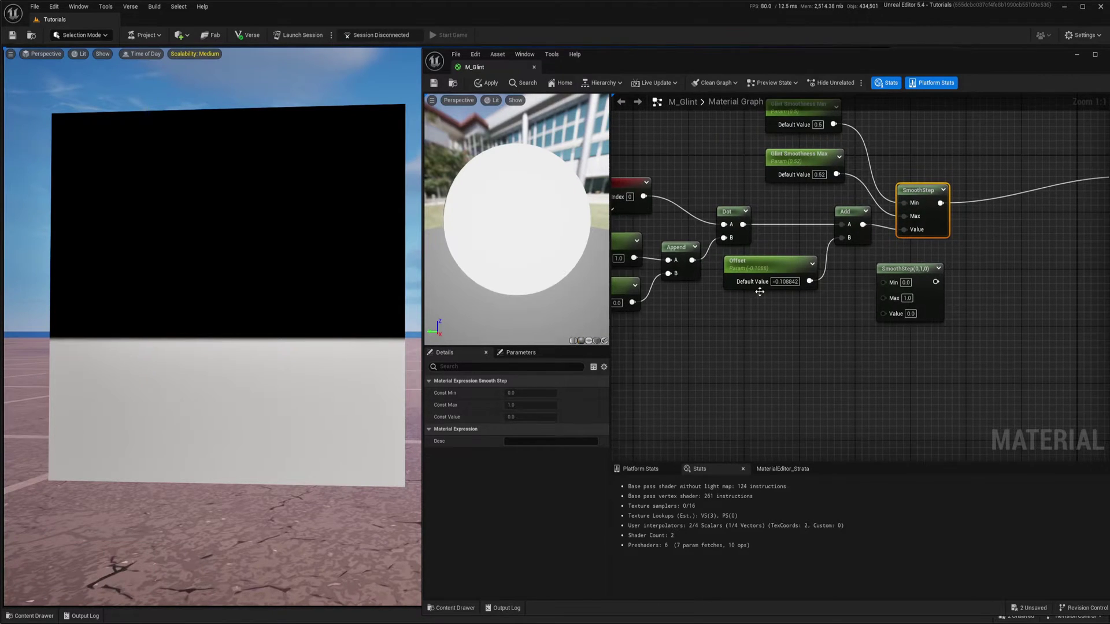
drag(774, 279, 657, 405)
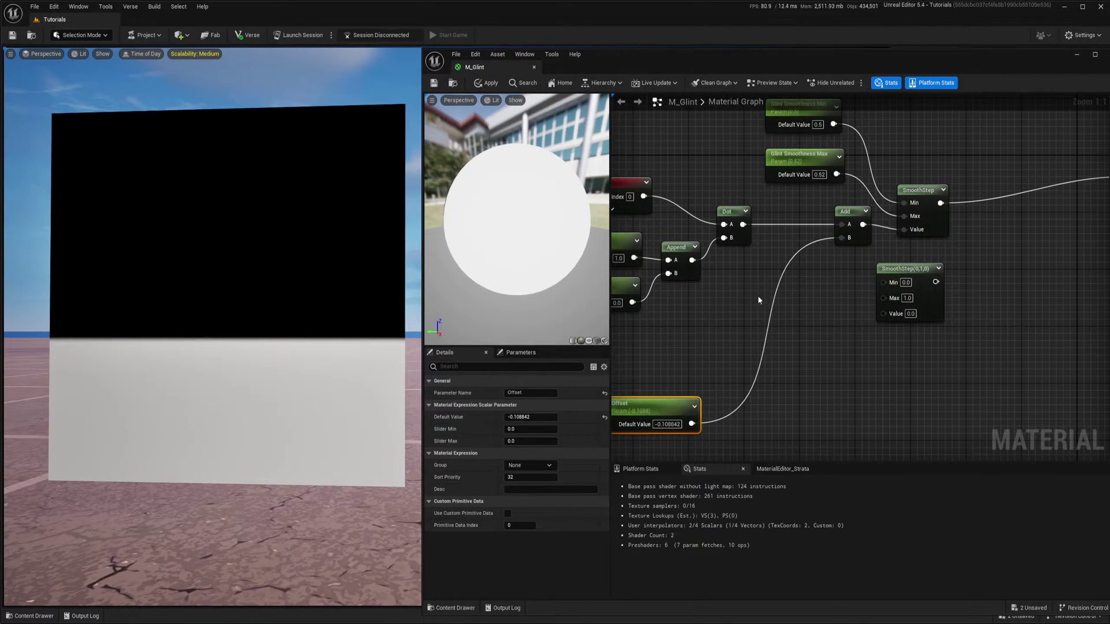
right_drag(796, 243, 845, 282)
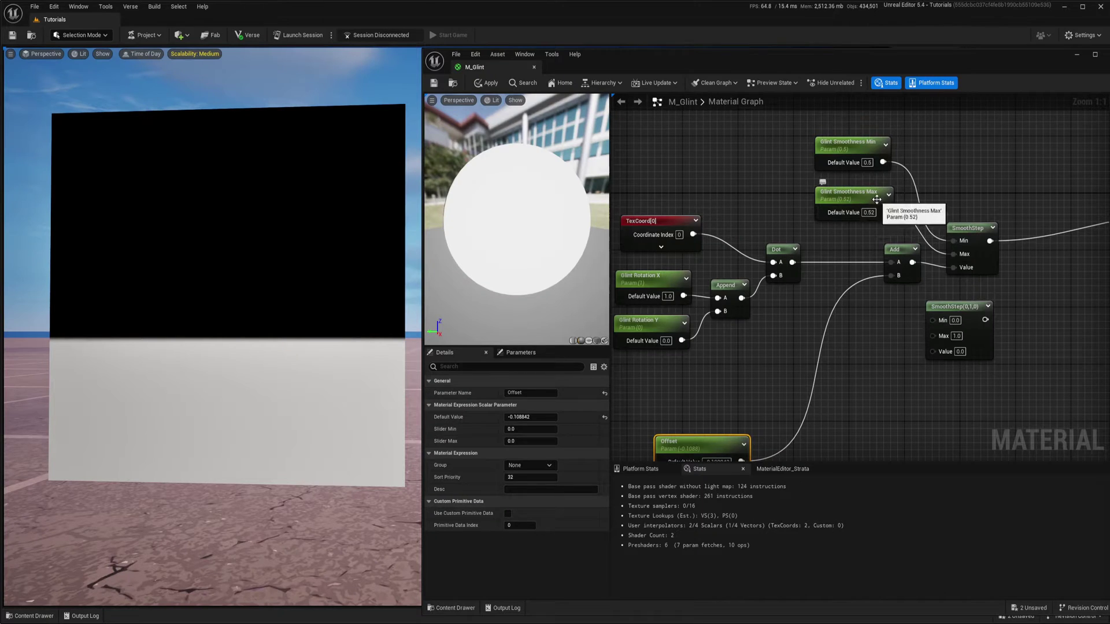
mouse_move(882, 200)
mouse_down()
mouse_move(840, 325)
mouse_move(853, 344)
mouse_move(865, 220)
mouse_move(882, 183)
mouse_up()
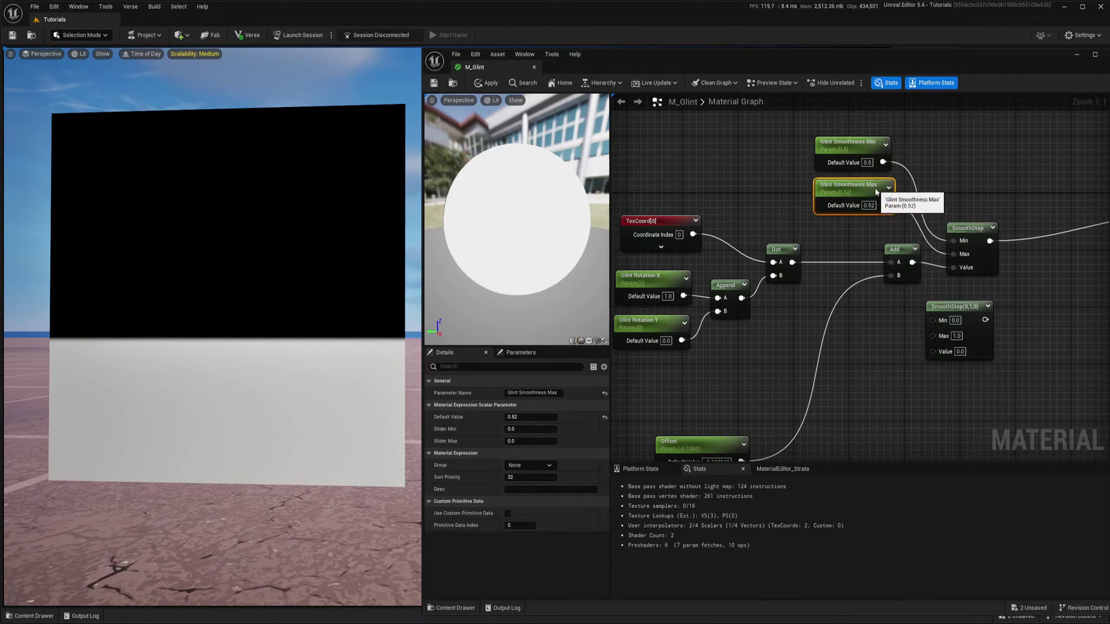
click(858, 232)
right_drag(859, 230, 843, 248)
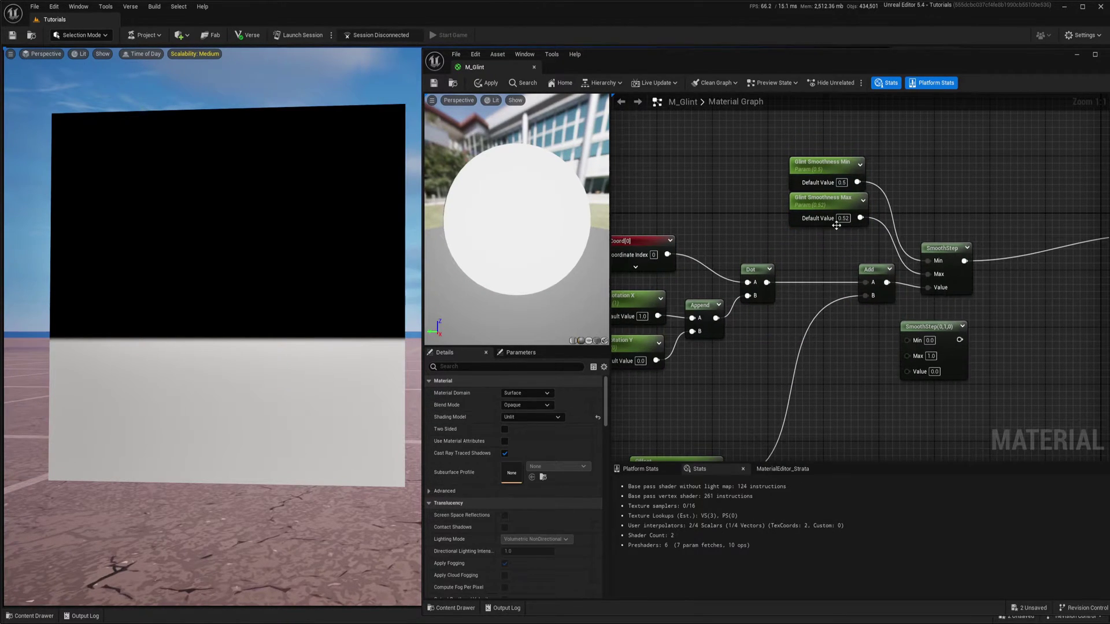
Step: Duplicate the Glint Smoothness Max parameter and place the copy above the SmoothStep node, keeping its name
click(826, 208)
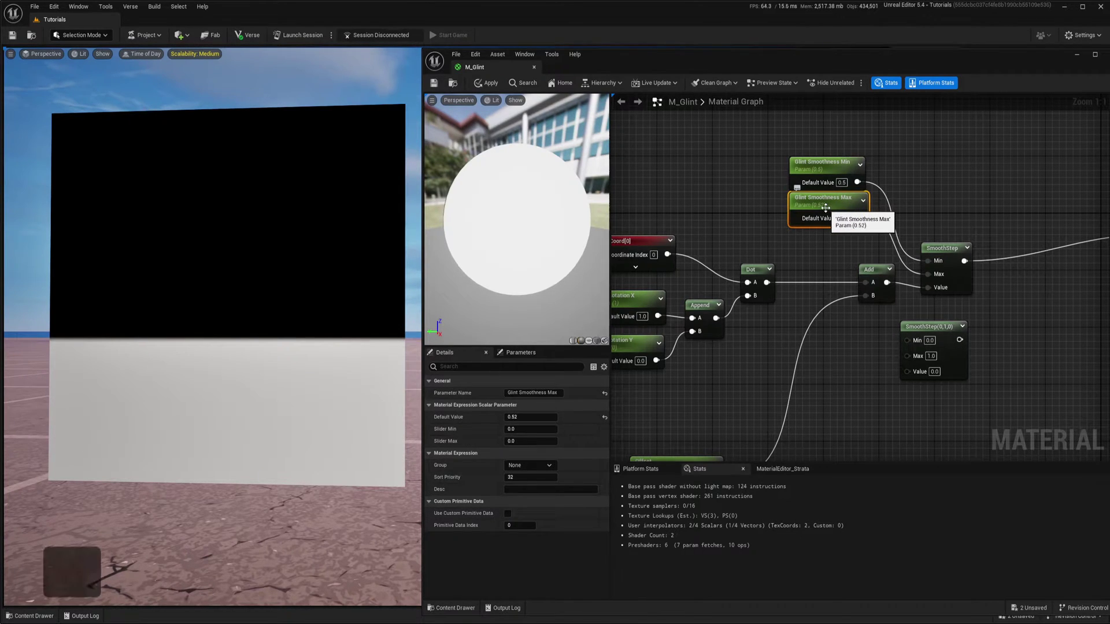
key(ctrl+c)
key(ctrl+v)
drag(914, 212, 908, 199)
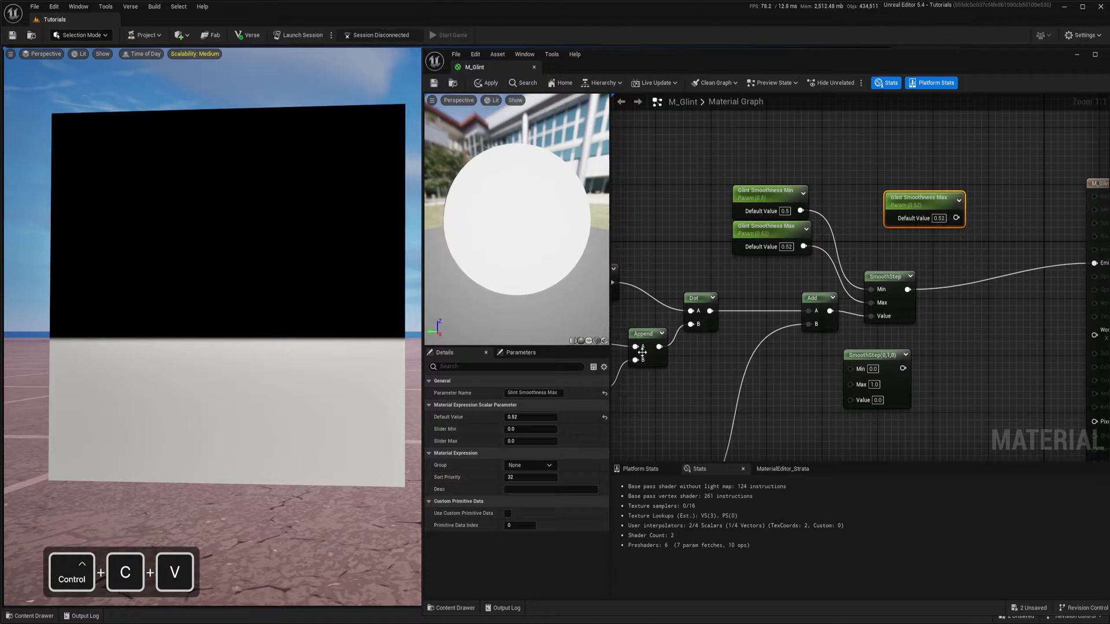
key(F2)
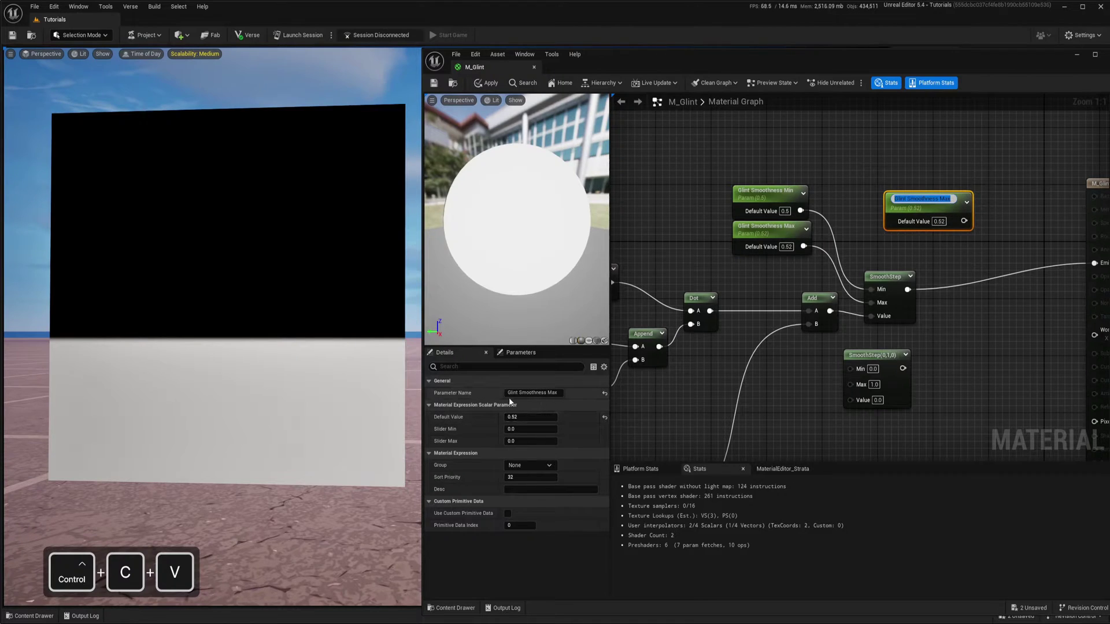
click(871, 234)
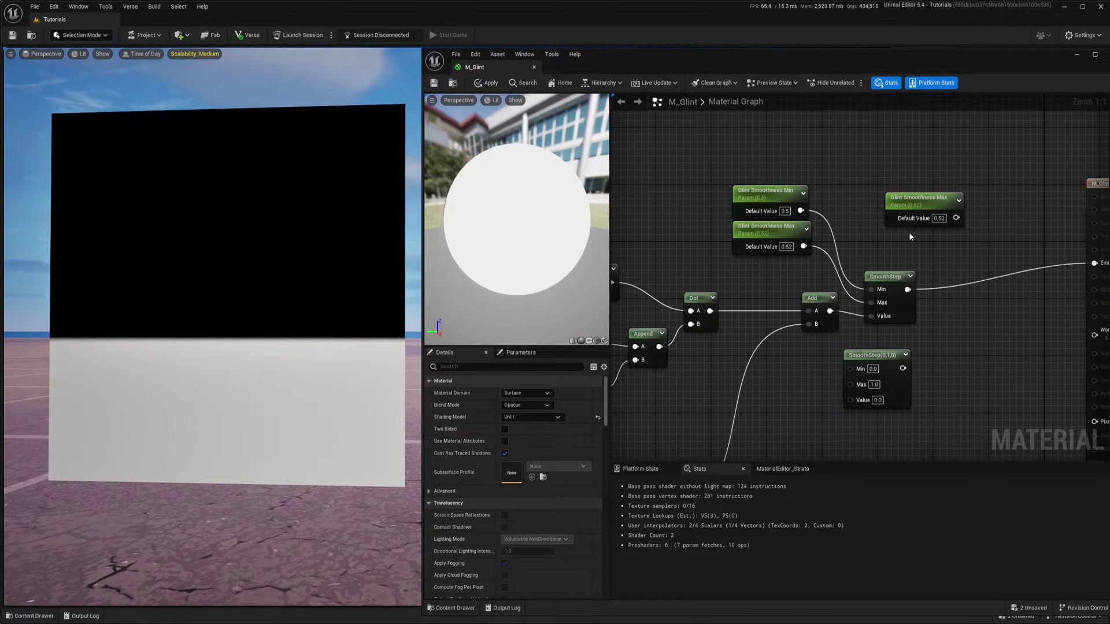
Step: Set the original Glint Smoothness Max default to 0.976 with its same-named copy selected, to compare both nodes
right_drag(795, 240, 786, 246)
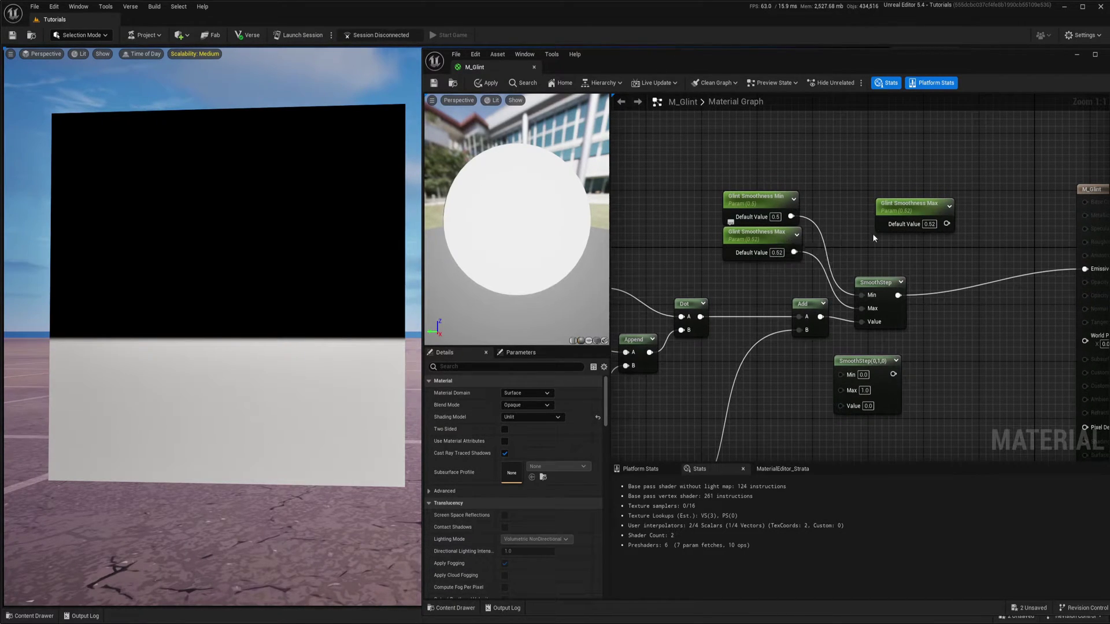
click(907, 230)
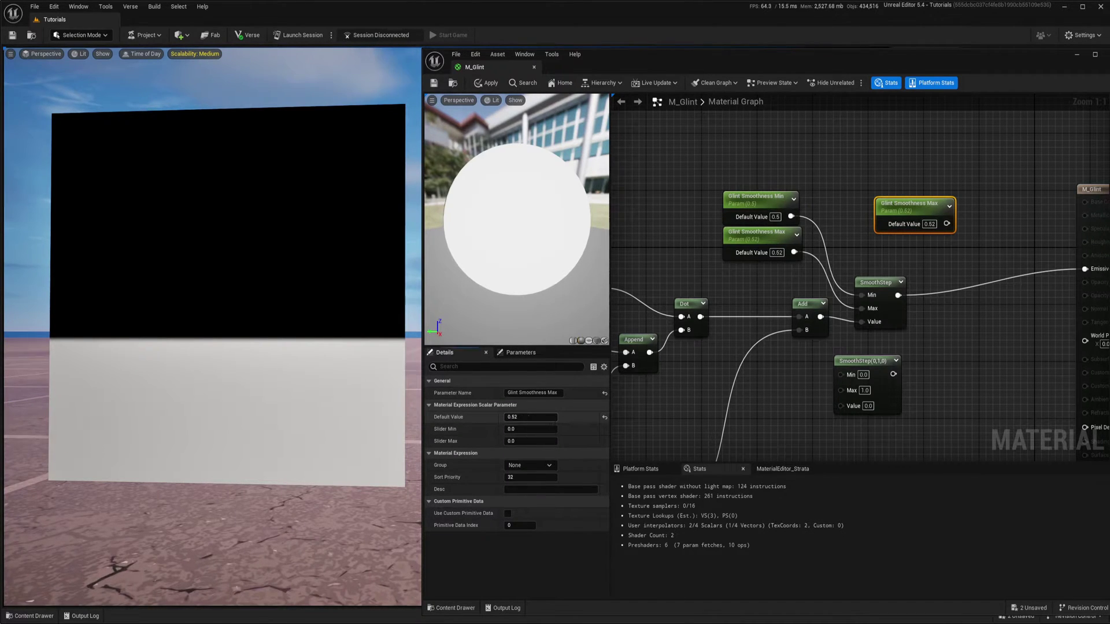
drag(778, 253, 785, 253)
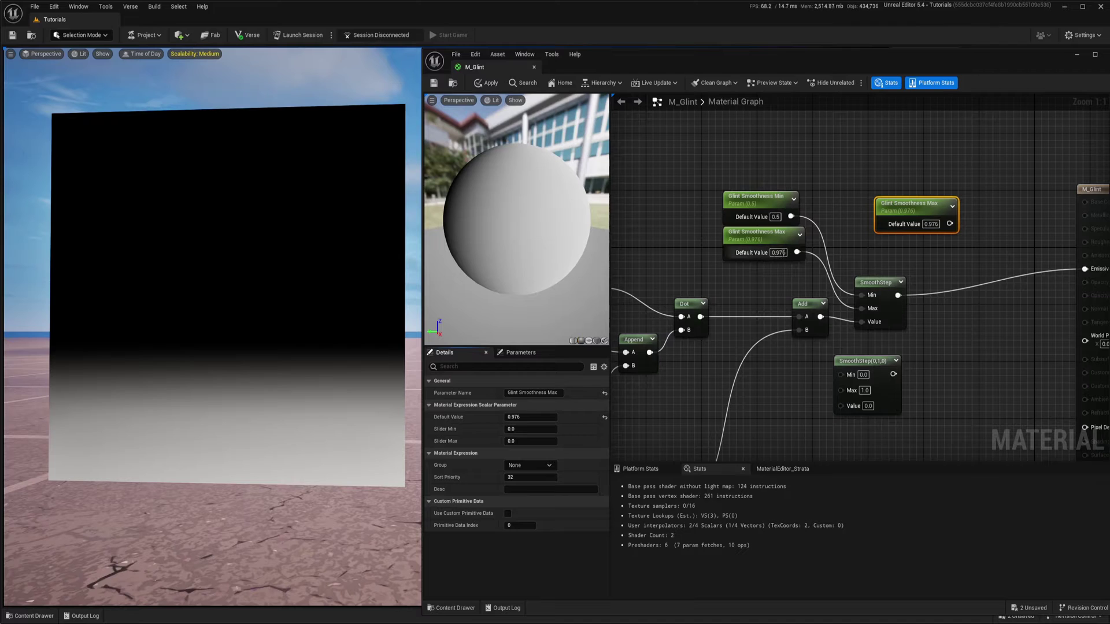
Step: Undo the last Glint Smoothness Max change and connect Glint Smoothness Min and Max to the lower SmoothStep's Min and Max inputs
key(ctrl+z)
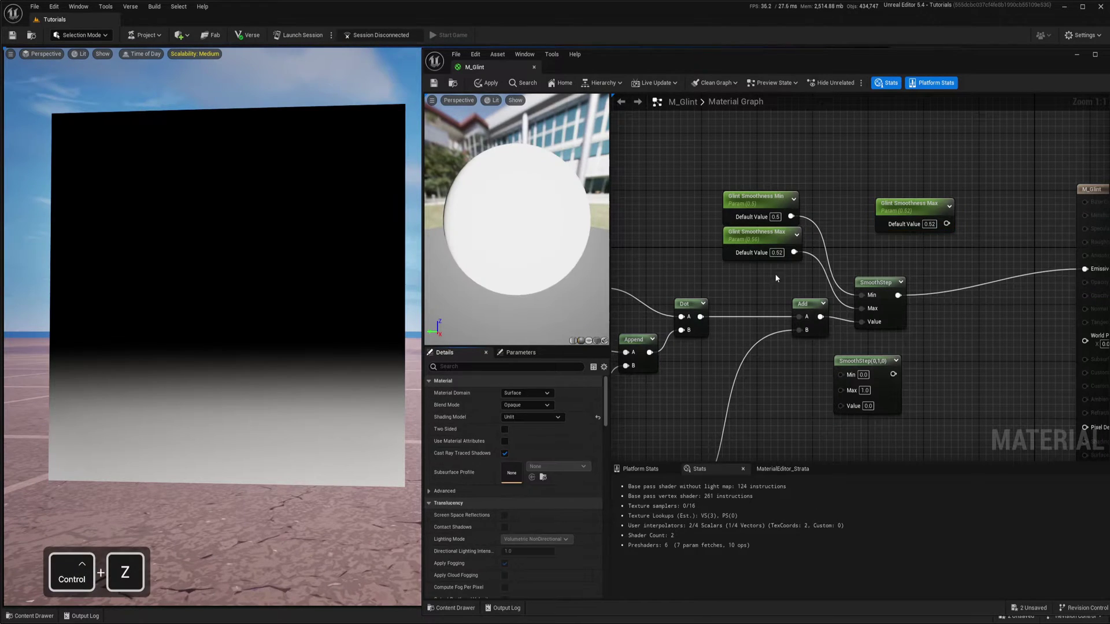
right_drag(793, 252, 813, 209)
drag(813, 209, 859, 348)
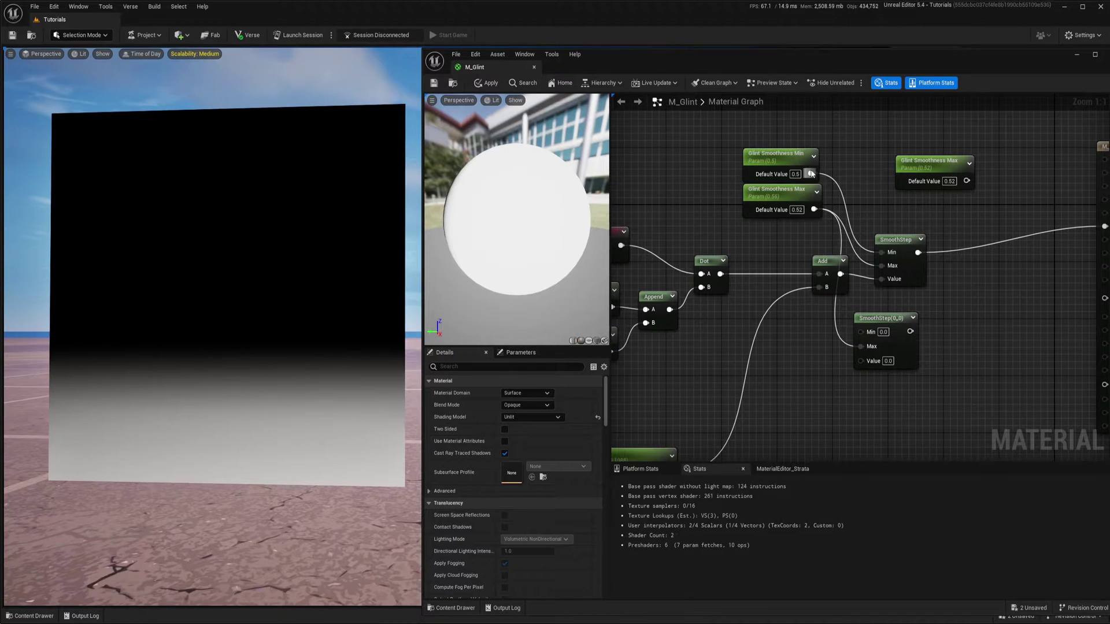
drag(812, 173, 861, 342)
drag(861, 343, 860, 333)
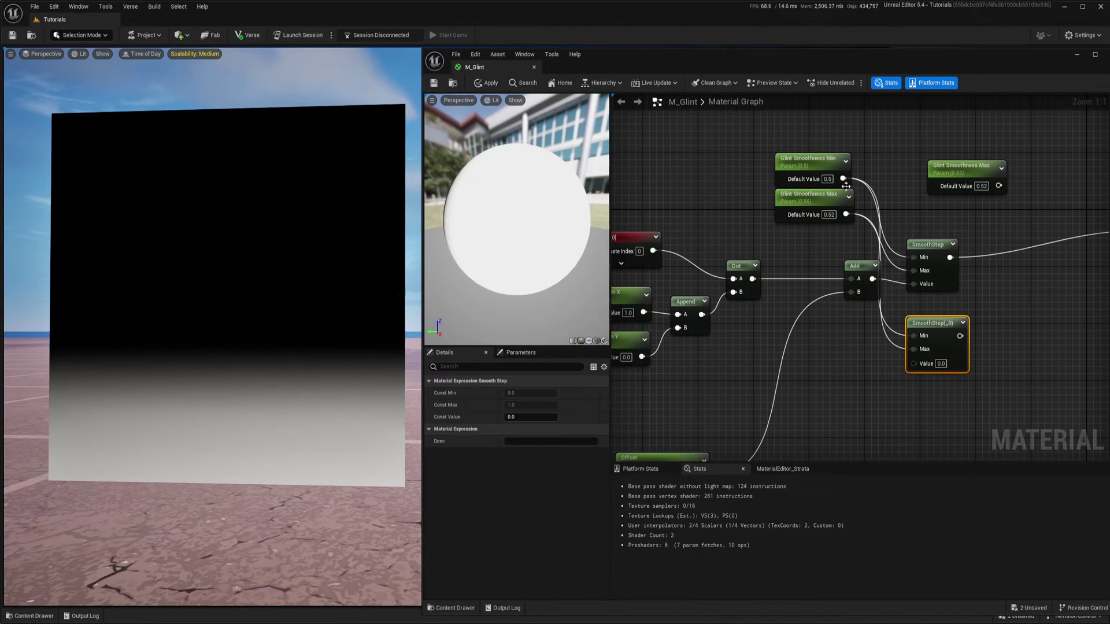
Step: Duplicate both Glint Smoothness parameters and place the copies beside the lower SmoothStep node
drag(846, 186, 827, 242)
key(ctrl+c)
key(ctrl+v)
mouse_move(852, 365)
mouse_down()
mouse_move(824, 358)
mouse_move(917, 334)
mouse_move(847, 385)
mouse_up()
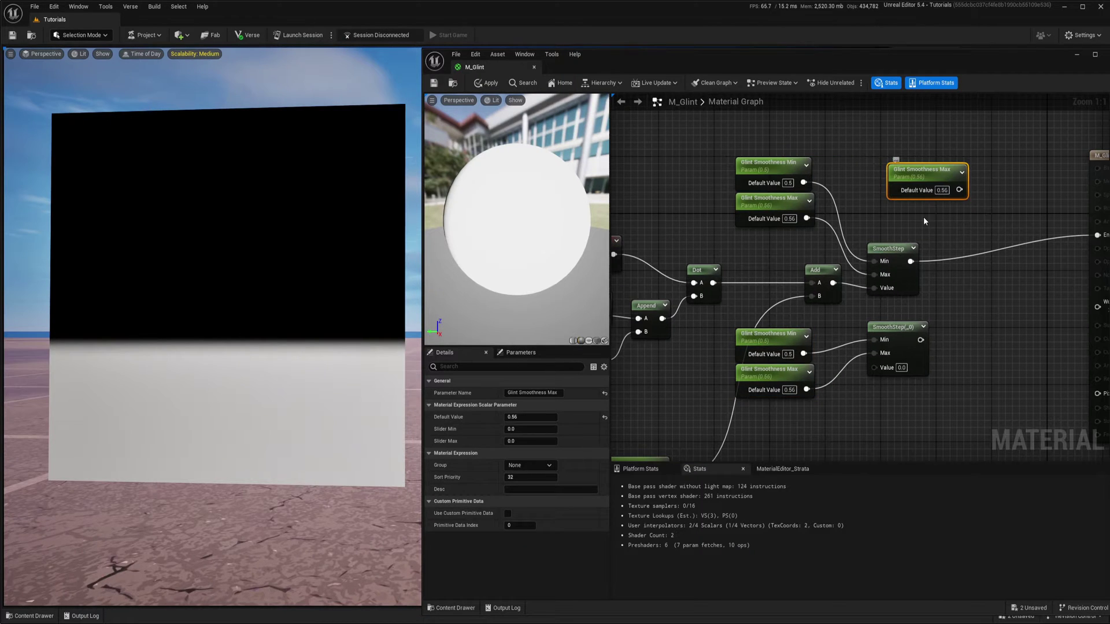
Step: Delete all duplicate Glint Smoothness parameters and wire the original Min and Max nodes into the lower SmoothStep
key(Delete)
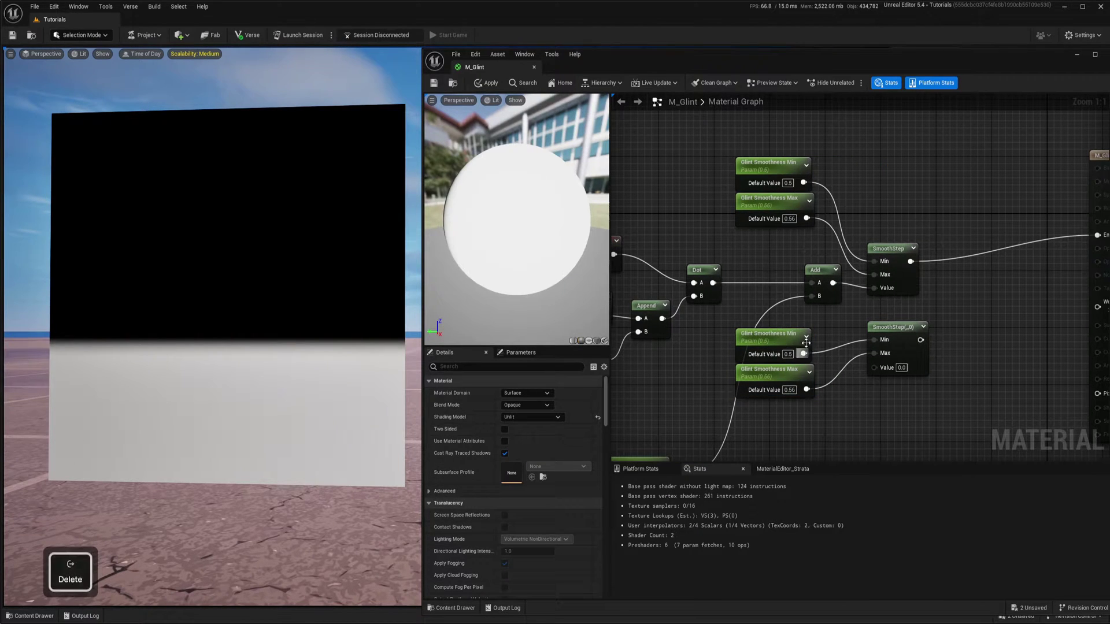
drag(826, 323, 789, 388)
key(Delete)
drag(803, 183, 874, 340)
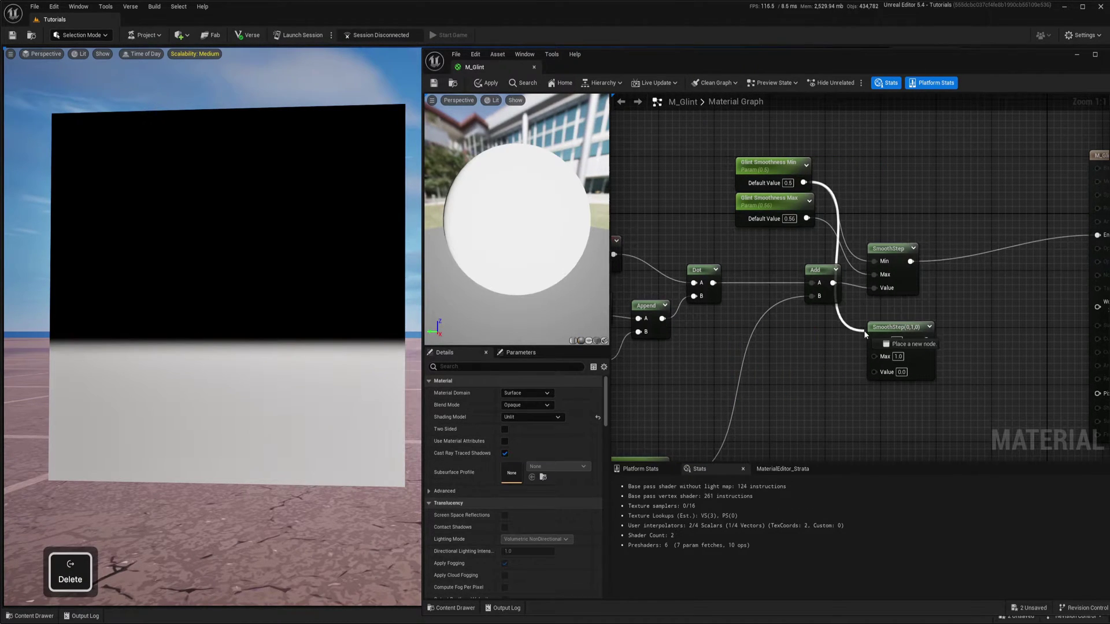
drag(807, 219, 874, 356)
Step: Move the two Glint Smoothness parameters below the Add node and place the Offset parameter above the Dot node
drag(705, 148, 764, 213)
drag(775, 206, 781, 356)
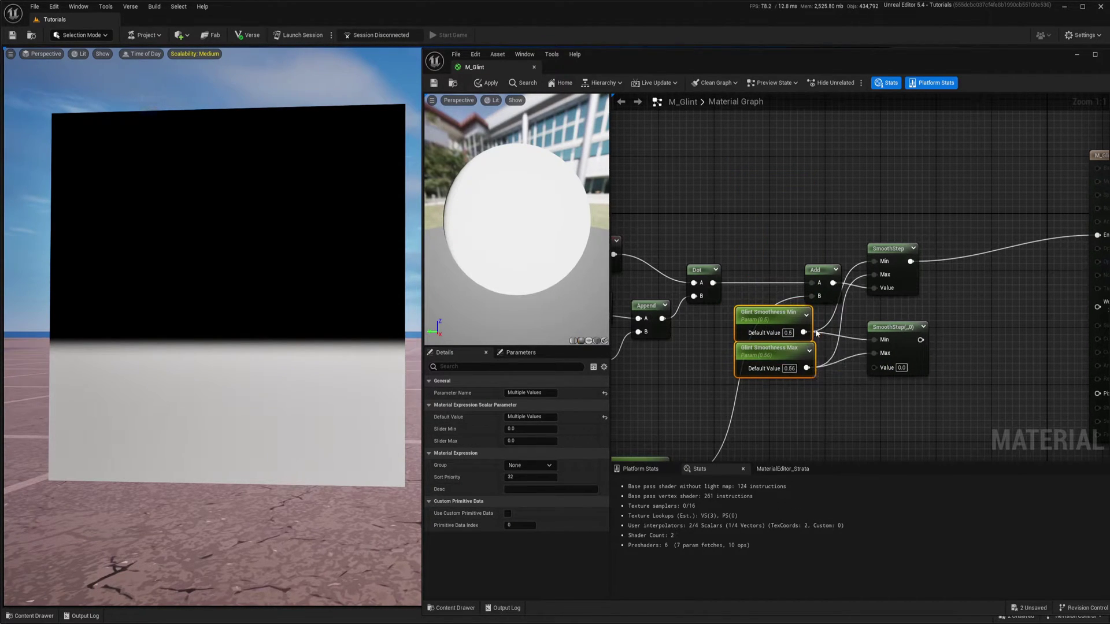
right_drag(781, 356, 879, 294)
drag(742, 401, 823, 164)
Step: Space the two SmoothStep nodes vertically apart and shift the Add node closer to the Dot node
right_drag(1001, 247, 905, 289)
drag(899, 306, 899, 299)
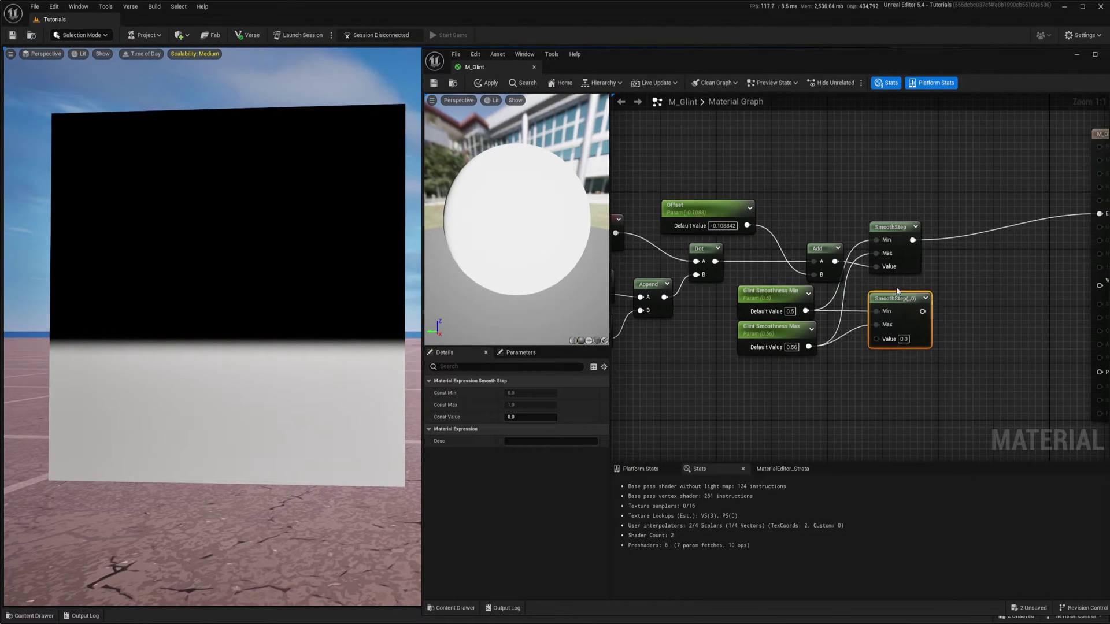
click(900, 236)
drag(900, 236, 900, 229)
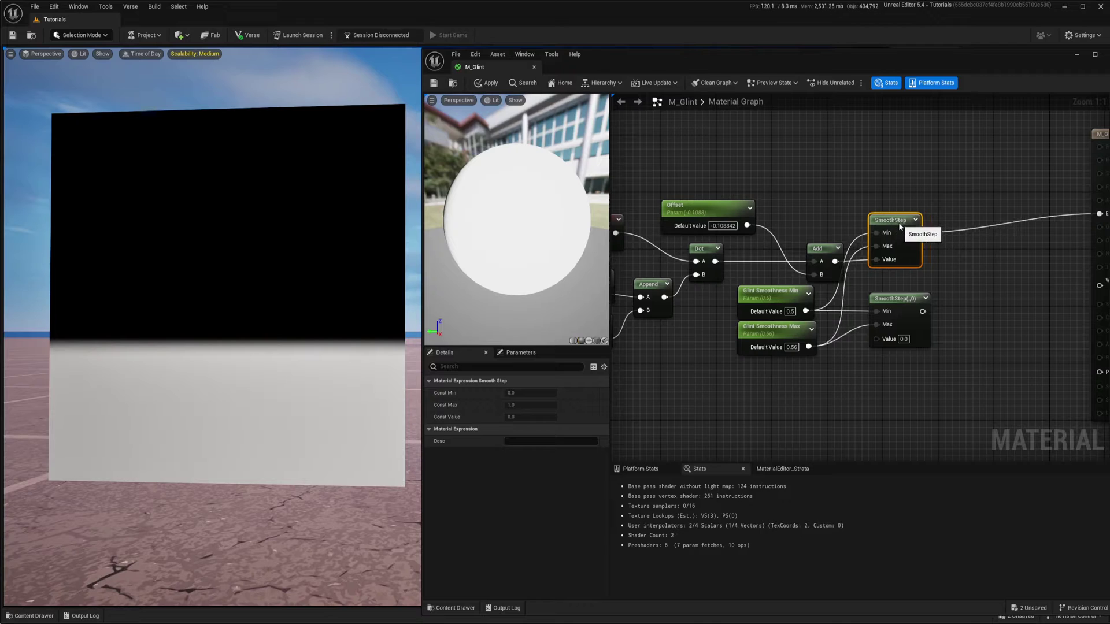
drag(821, 250, 793, 251)
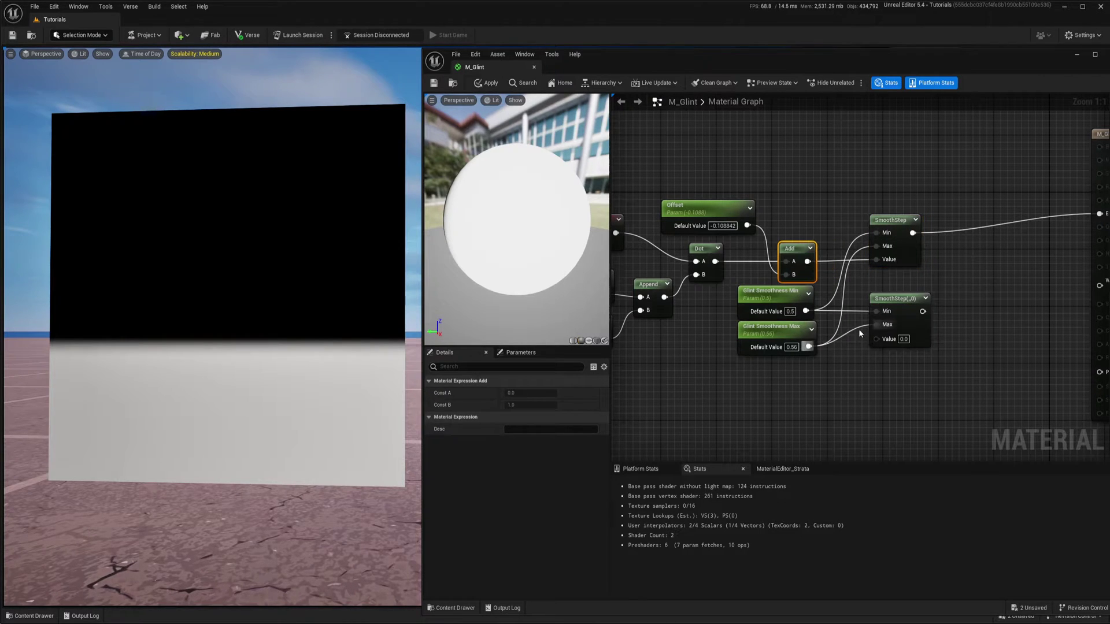
right_drag(835, 385, 919, 438)
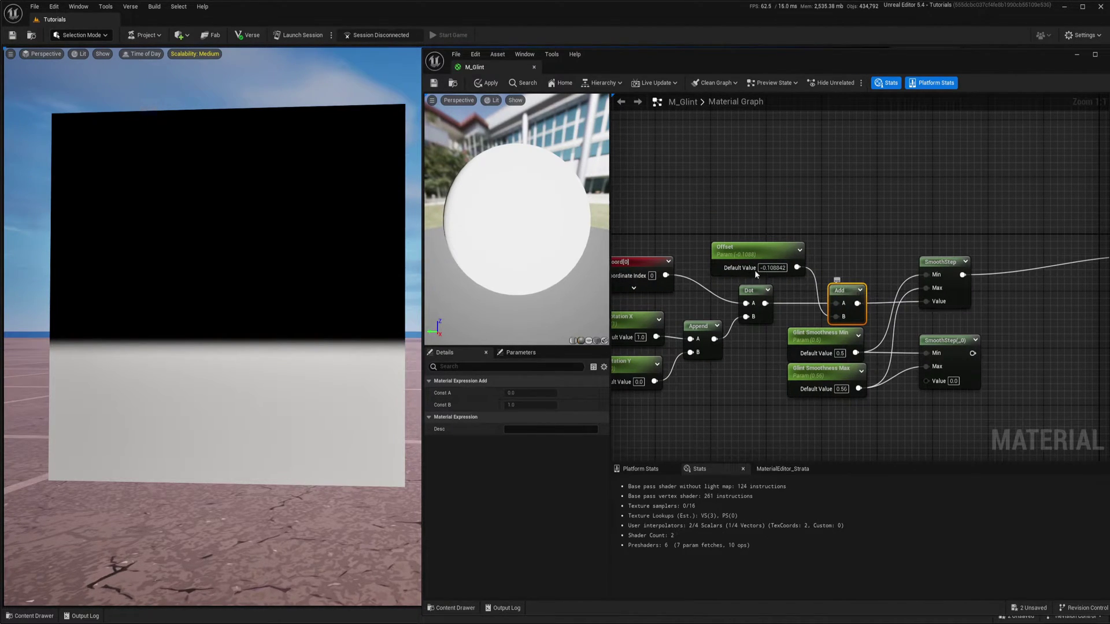
right_drag(754, 269, 740, 224)
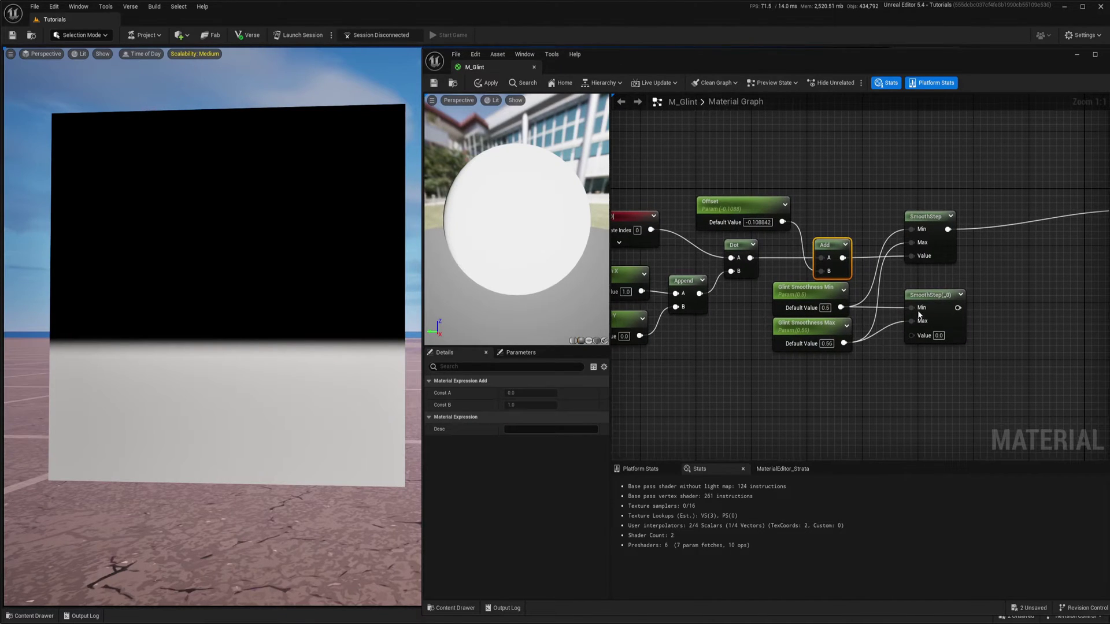
Step: Add a Subtract node taking the upper SmoothStep as A and the lower one as B, and feed it into Emissive Color
right_drag(896, 383, 858, 328)
right_click(879, 310)
text(subt)
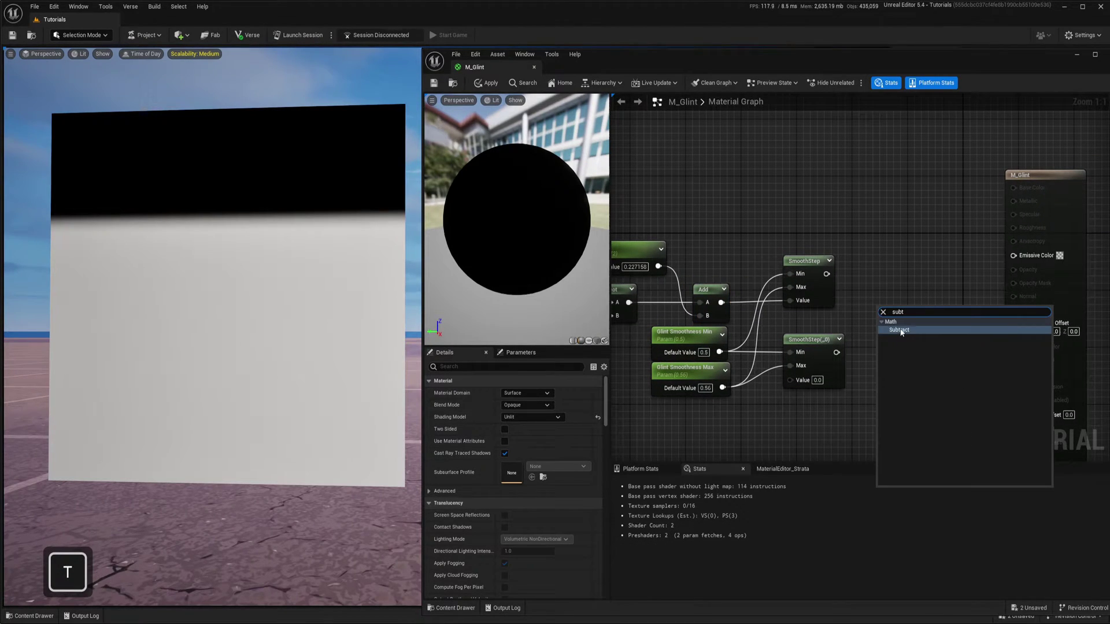
click(900, 331)
drag(827, 274, 884, 325)
drag(837, 352, 1013, 255)
drag(891, 322, 895, 273)
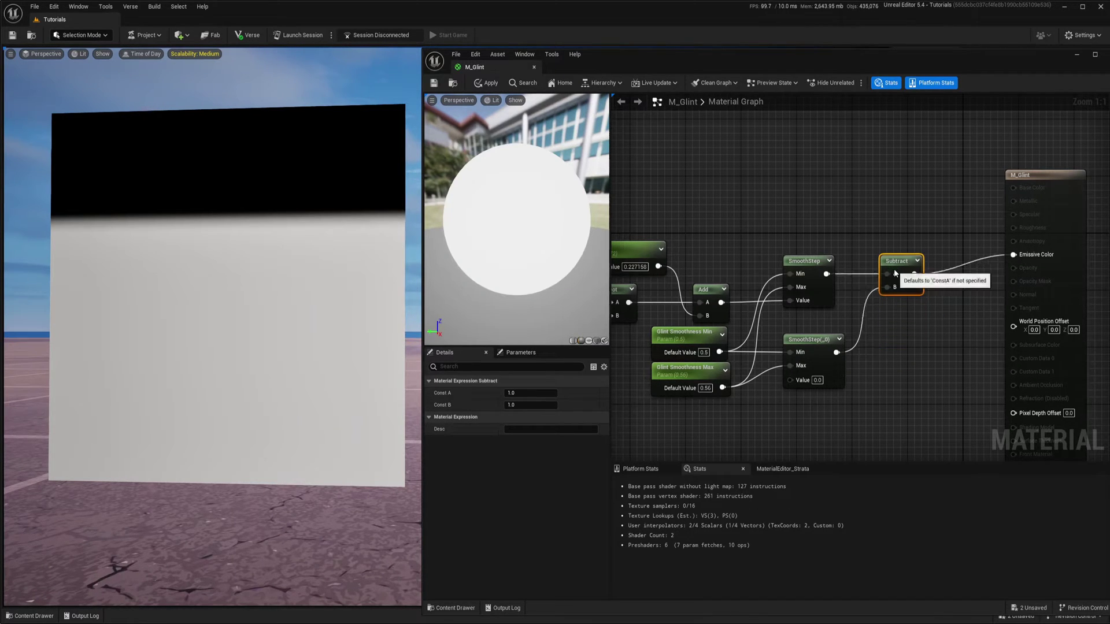
Step: Connect the Dot output to the lower SmoothStep's Value and route the wire beneath the smoothness parameters with a reroute node
right_drag(895, 274, 1020, 242)
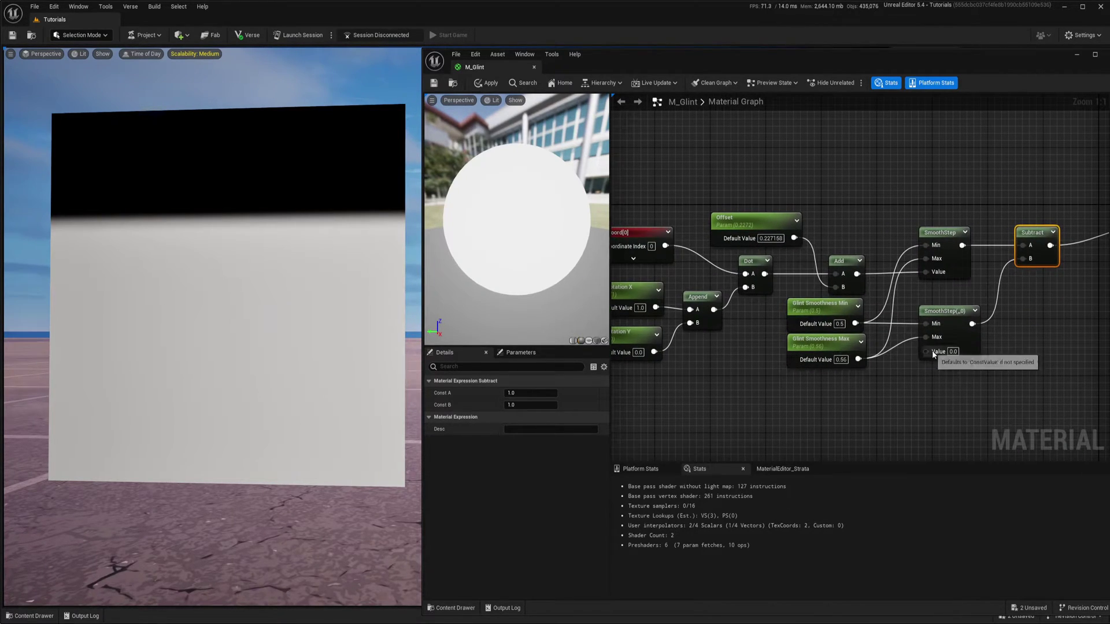
drag(765, 274, 954, 366)
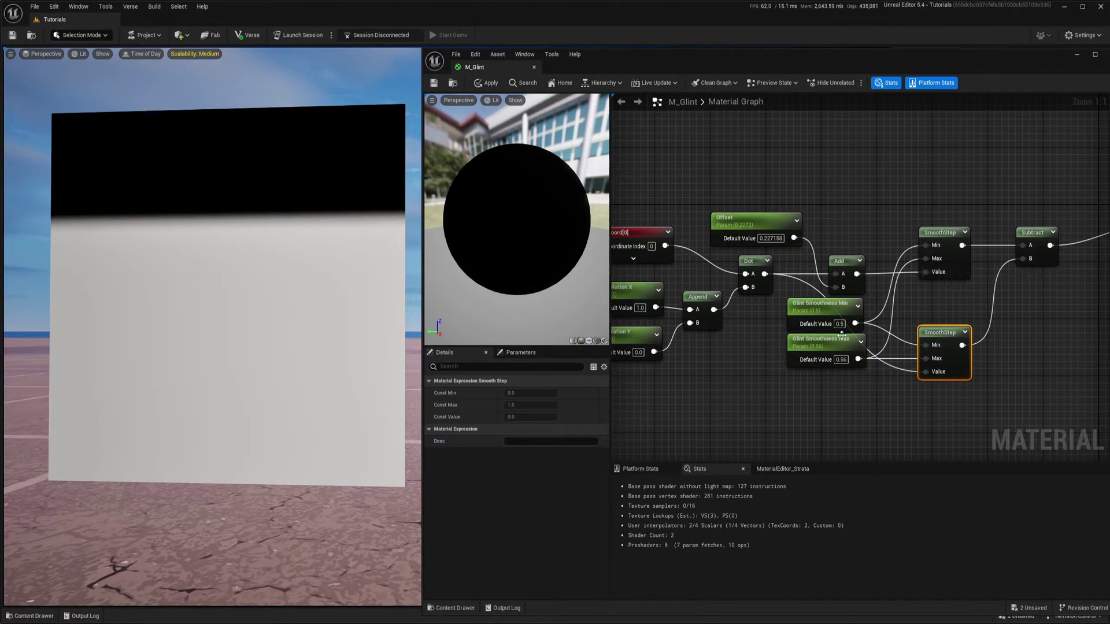
drag(765, 274, 803, 379)
double_click(900, 372)
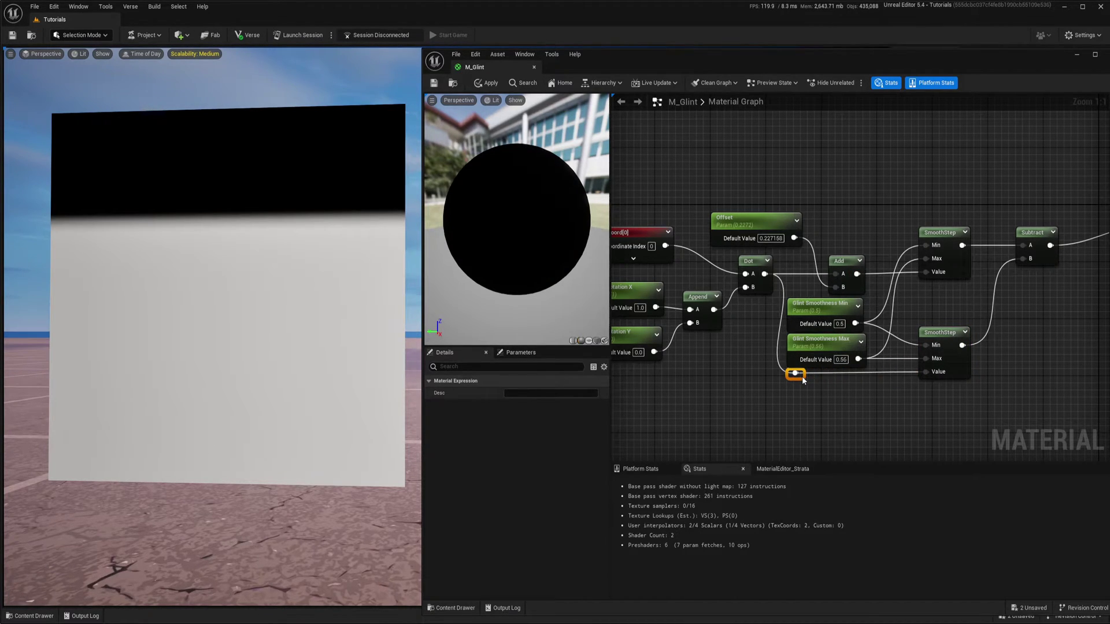
Step: Apply the material changes to update the plane in the level
right_drag(803, 380, 793, 382)
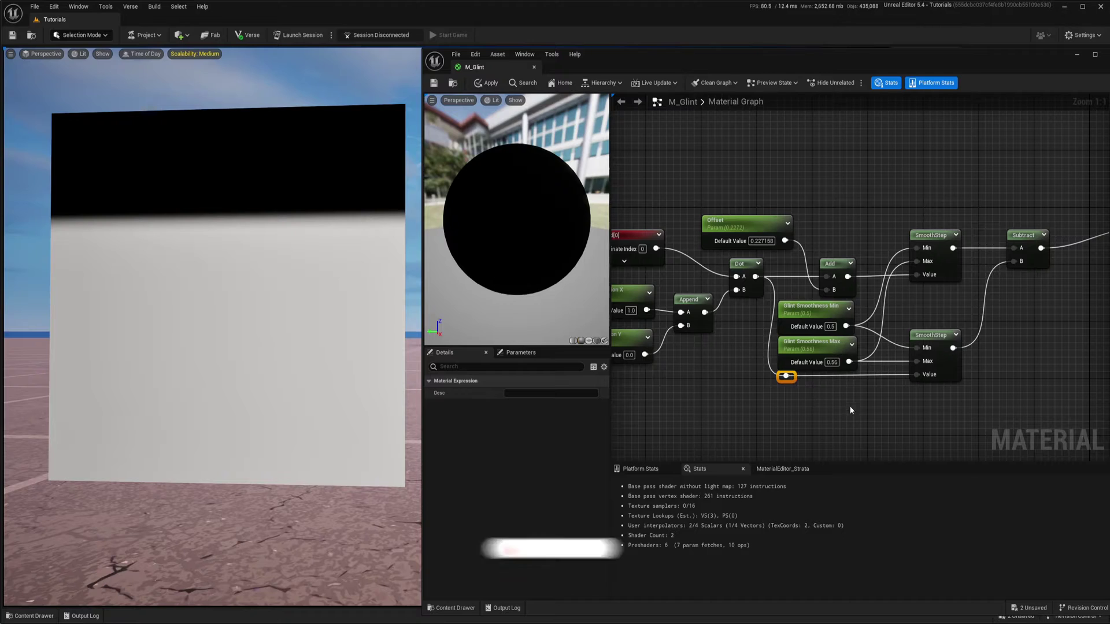
right_drag(850, 411, 848, 406)
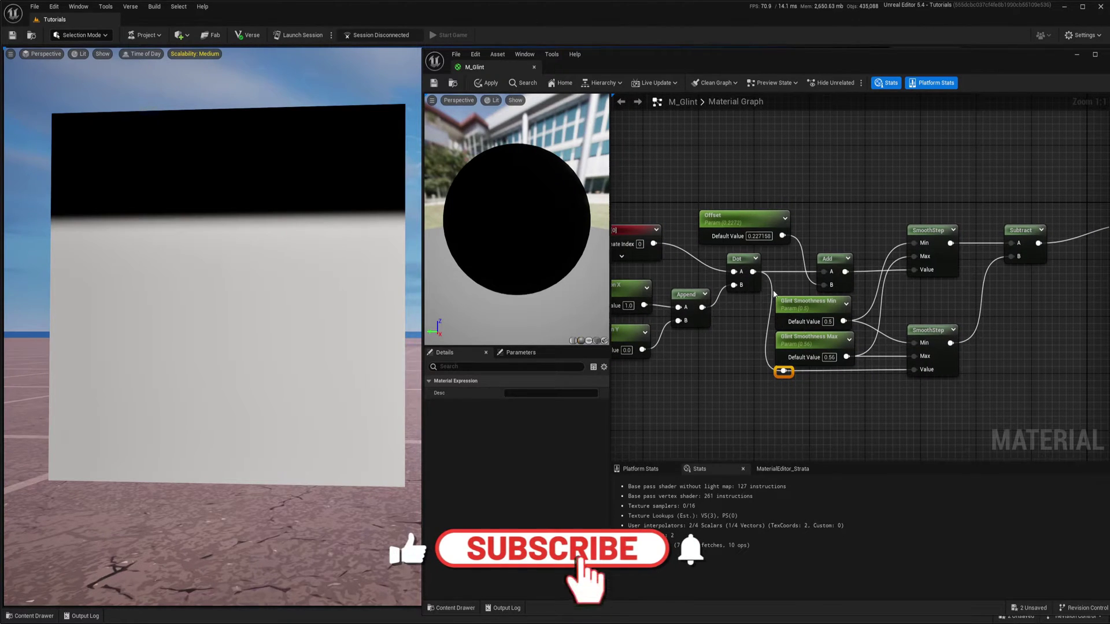
right_drag(774, 293, 743, 292)
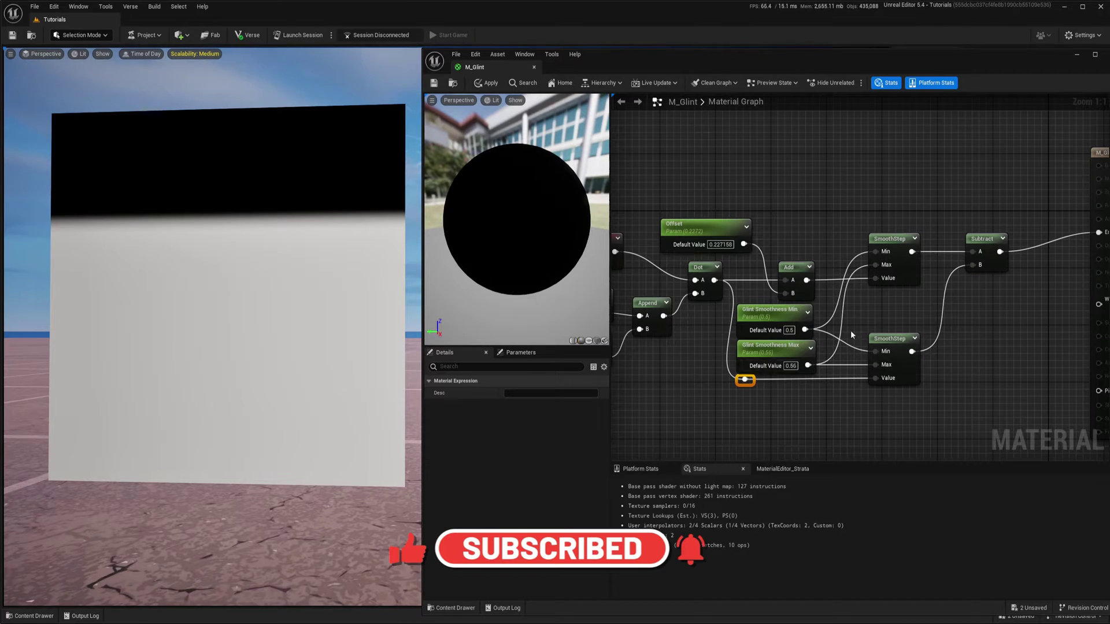
click(486, 83)
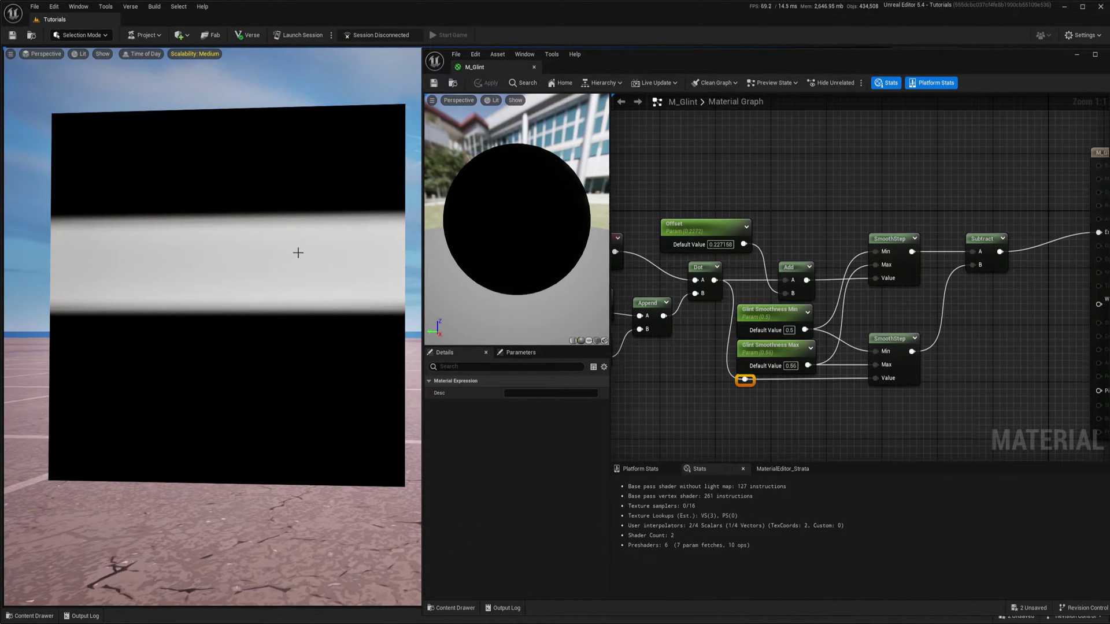
Step: Set the Glint Smoothness Max default to 0.5, equal to Glint Smoothness Min, to test a hard-edged line
right_drag(801, 243, 823, 244)
click(812, 269)
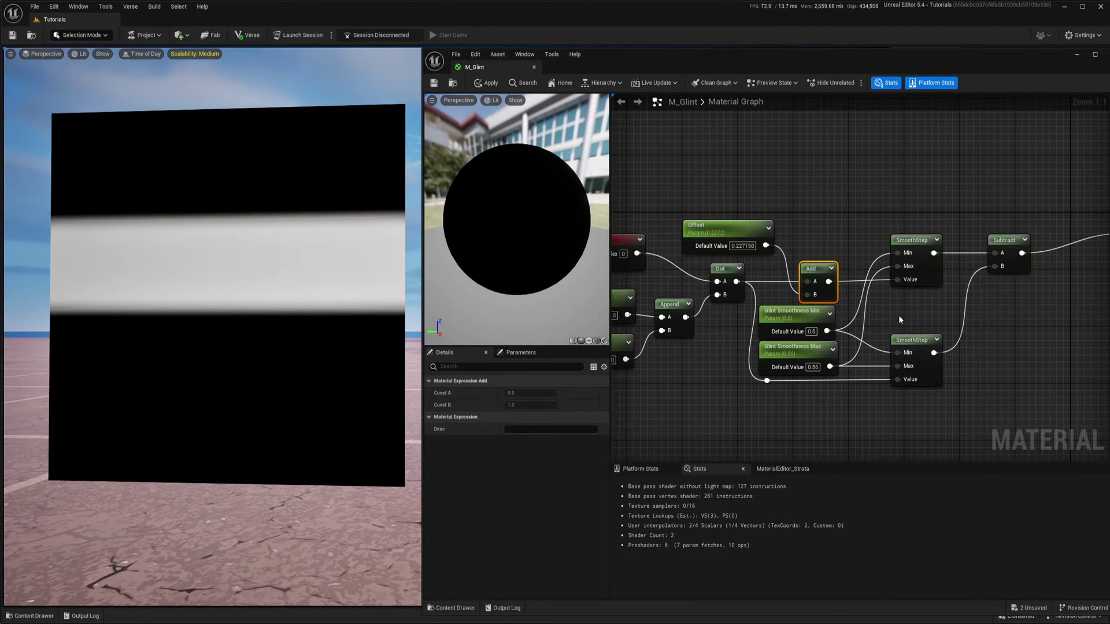
right_drag(898, 315, 928, 315)
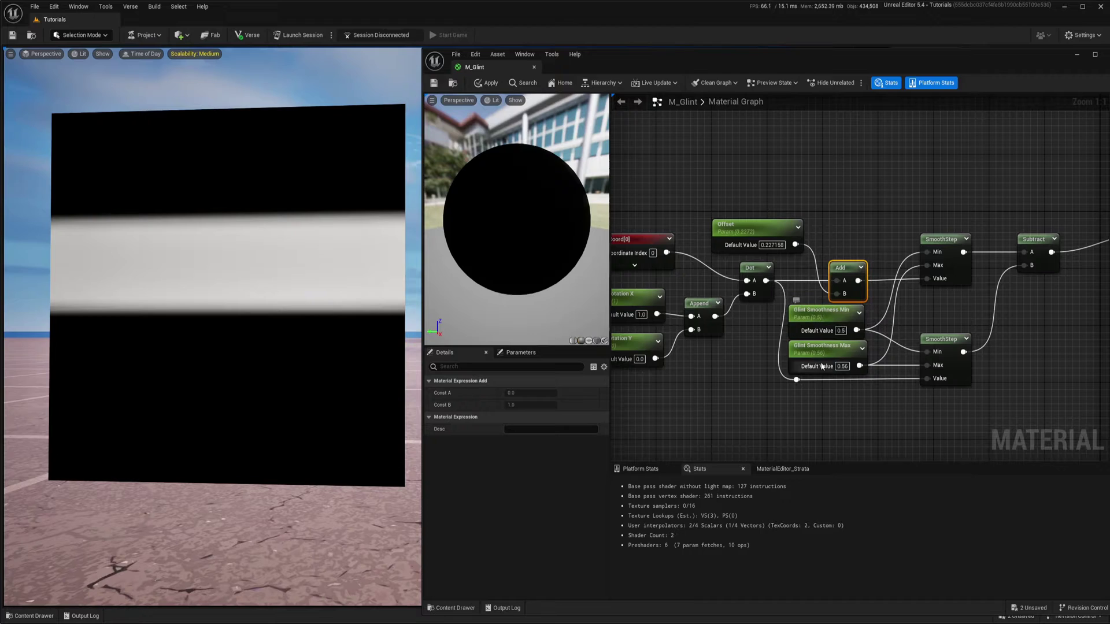
click(818, 316)
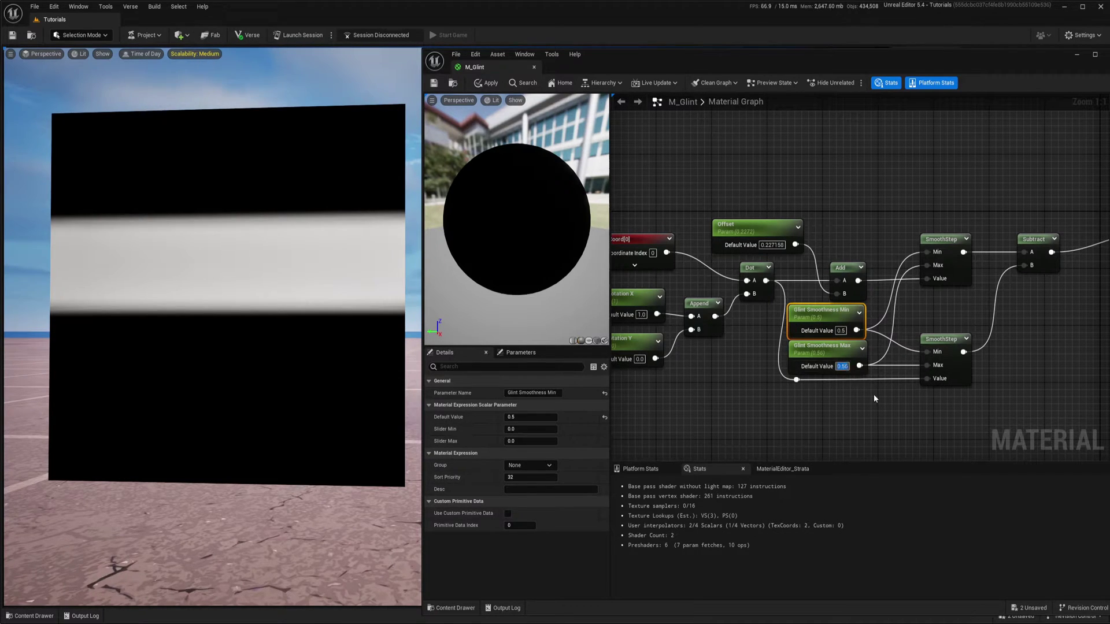
key(BackSpace)
key(Return)
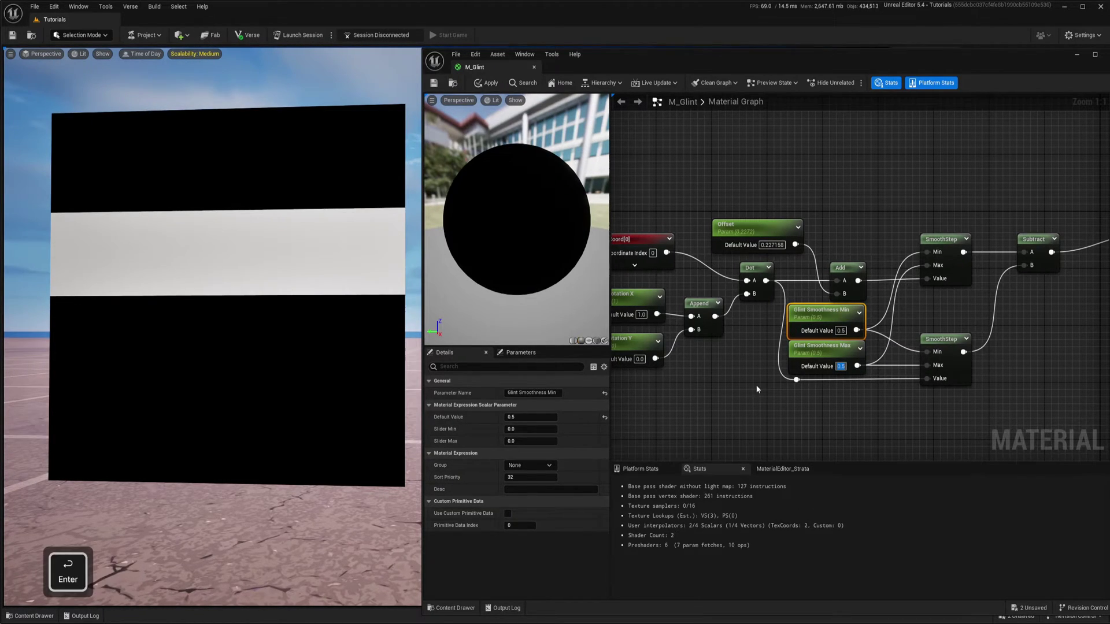
Step: Try Glint Smoothness Max defaults of 0.6 and 0.7 to compare softer line edges on the plane
click(829, 348)
click(541, 418)
key(BackSpace)
text(.)
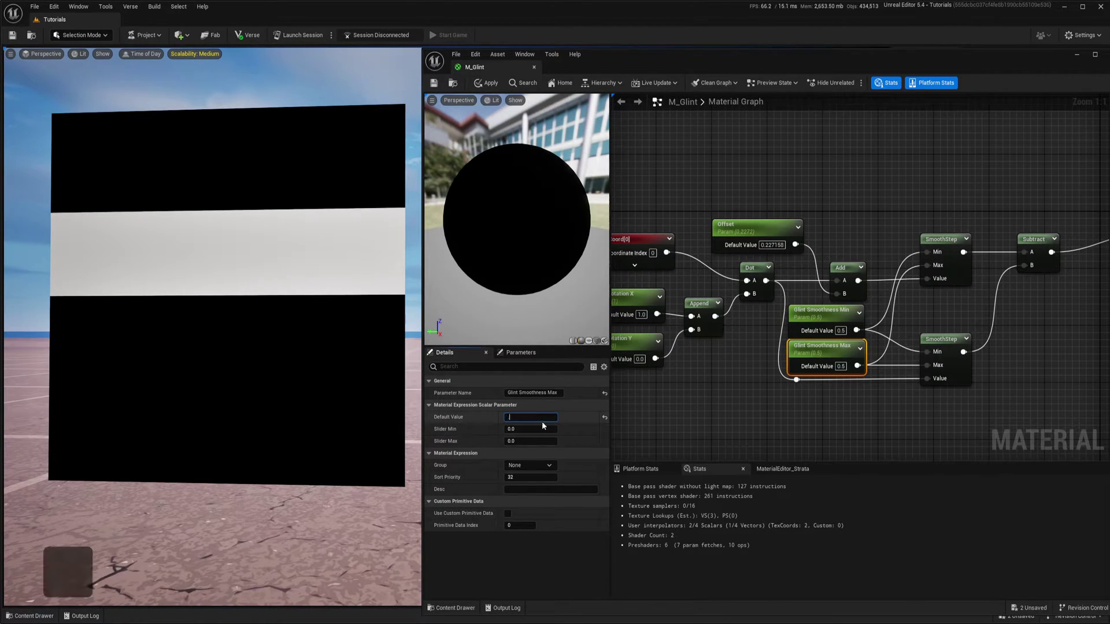
text(6)
key(Return)
text(.7)
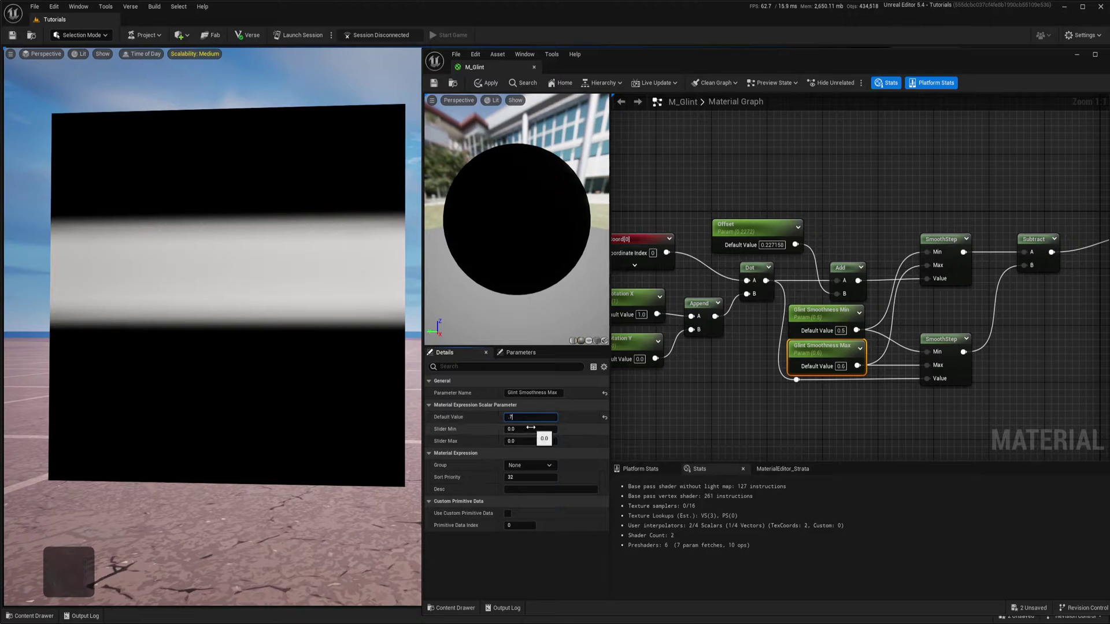
key(Return)
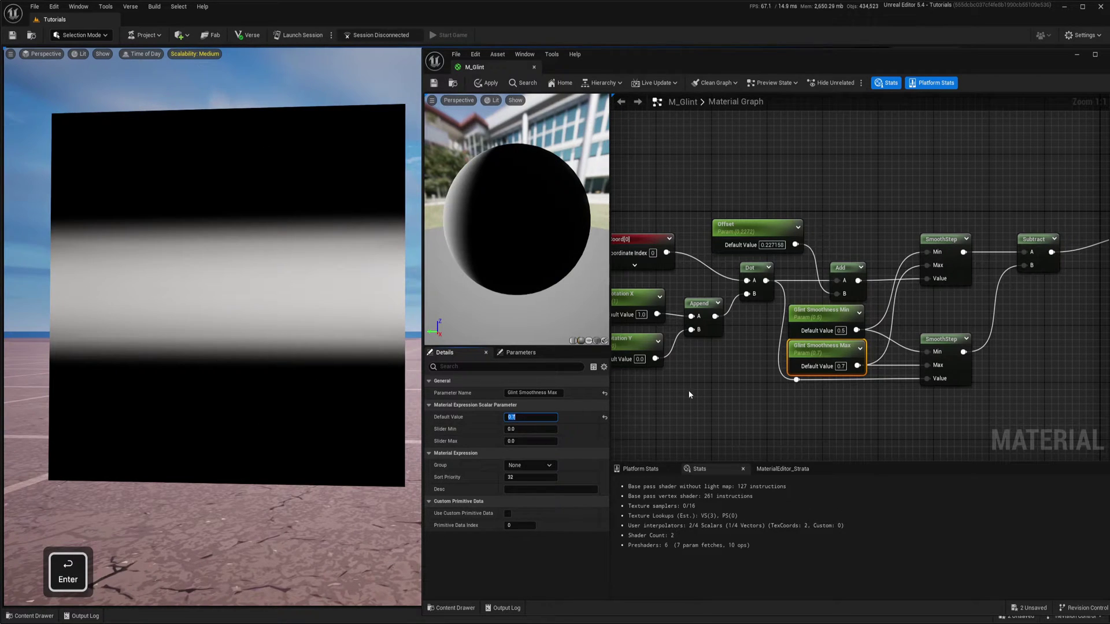
Step: Fine-tune the Glint Smoothness Max default through 0.55 and 0.52, settling on 0.53
text(.55)
key(Return)
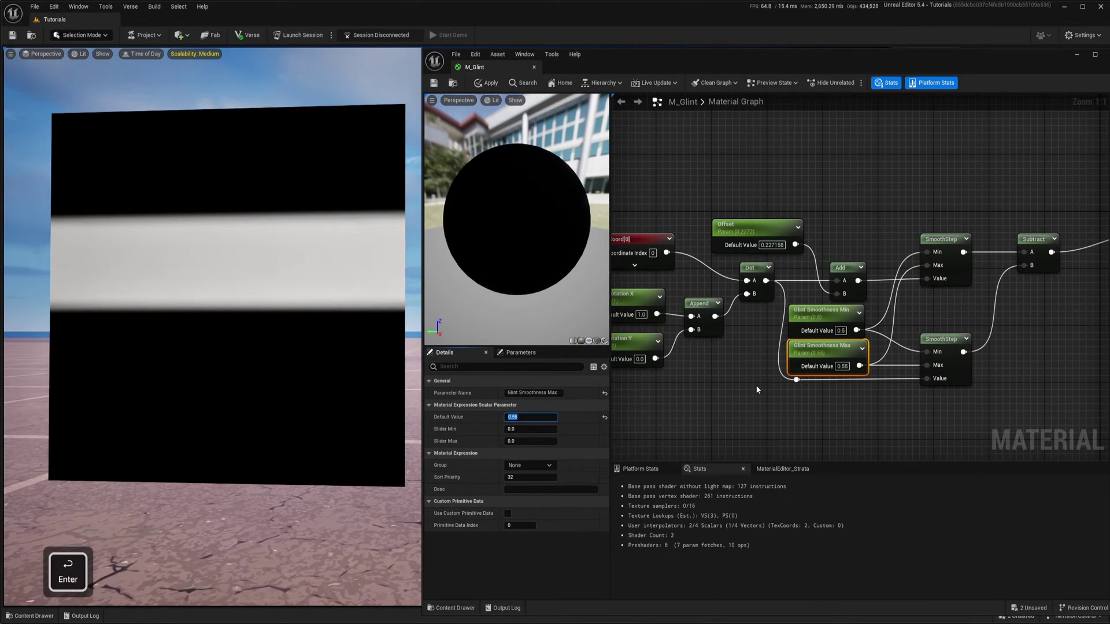
text(.52)
key(Return)
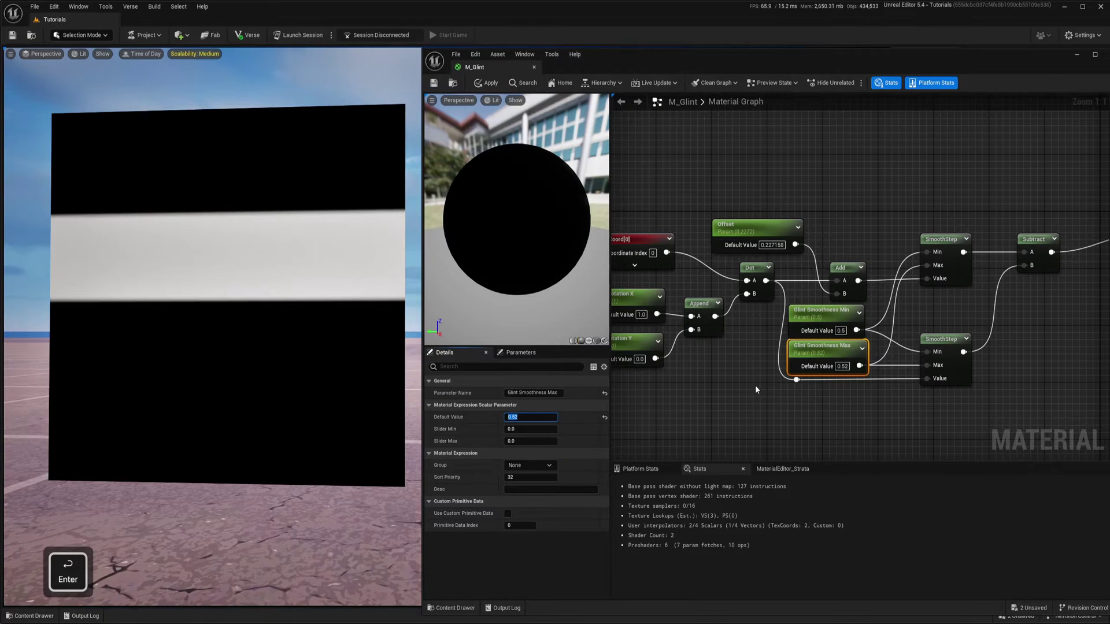
text(.53)
key(Return)
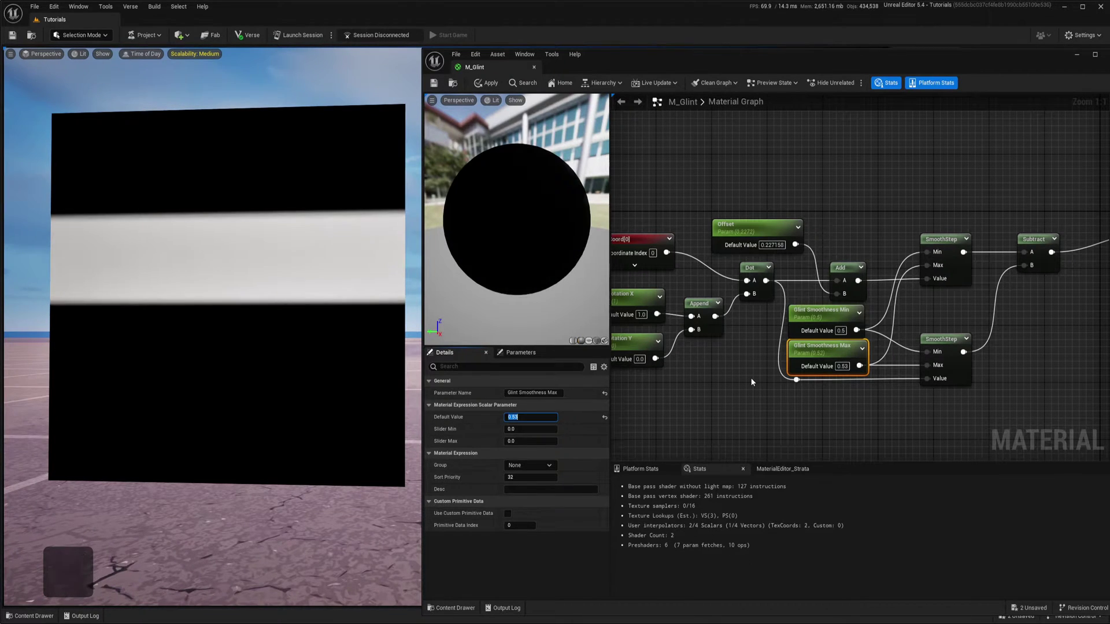
Step: Rename the Offset parameter to Line Width
right_drag(953, 313, 993, 315)
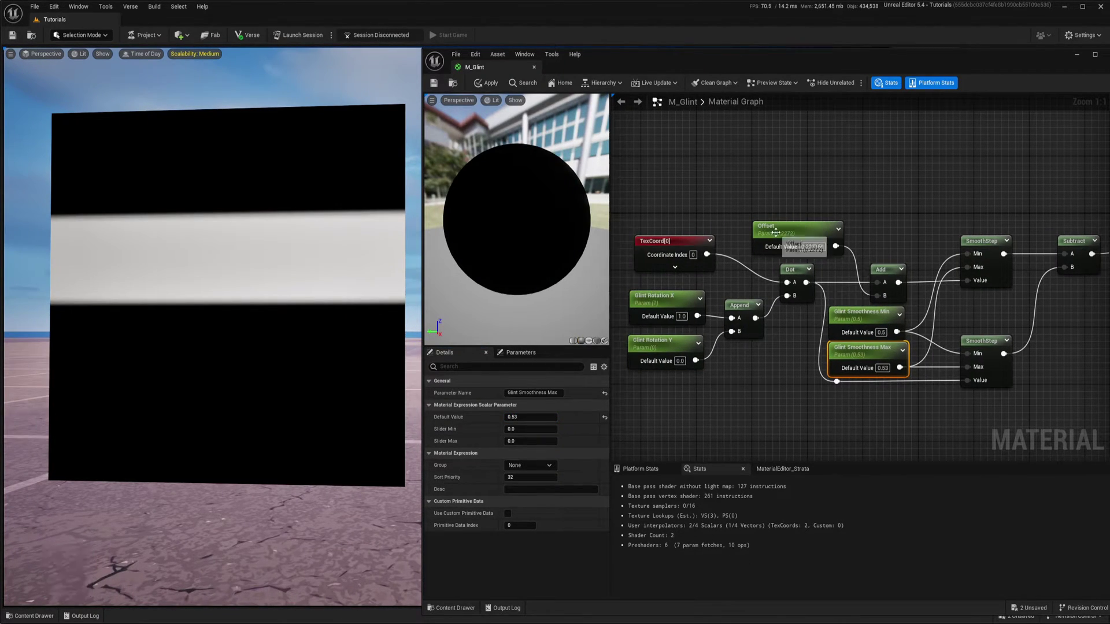
click(775, 228)
click(532, 393)
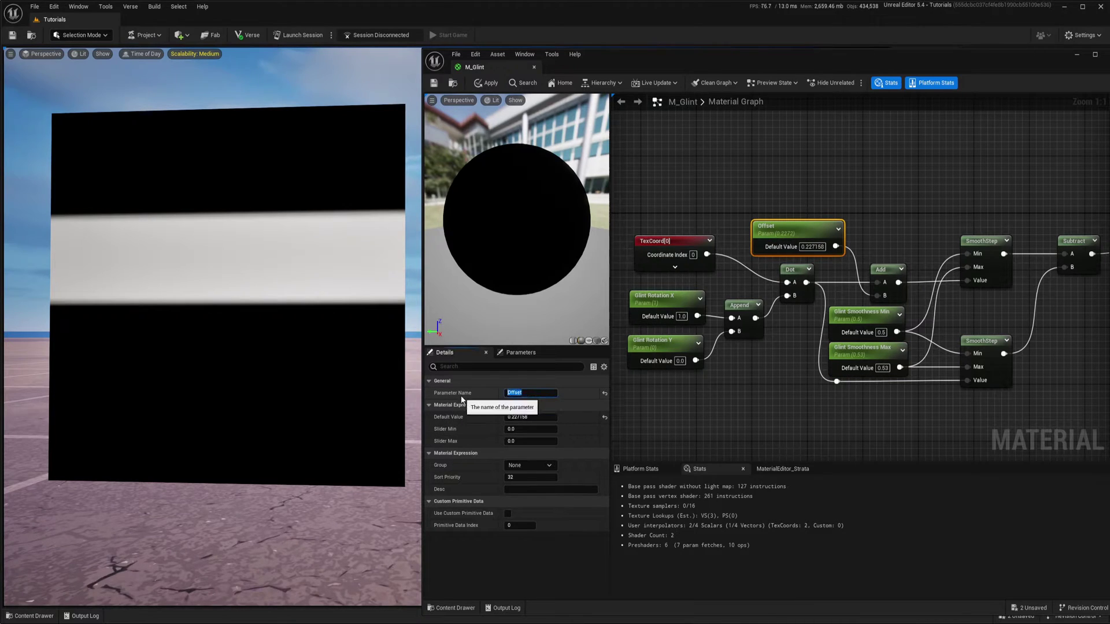
text(Line Wi)
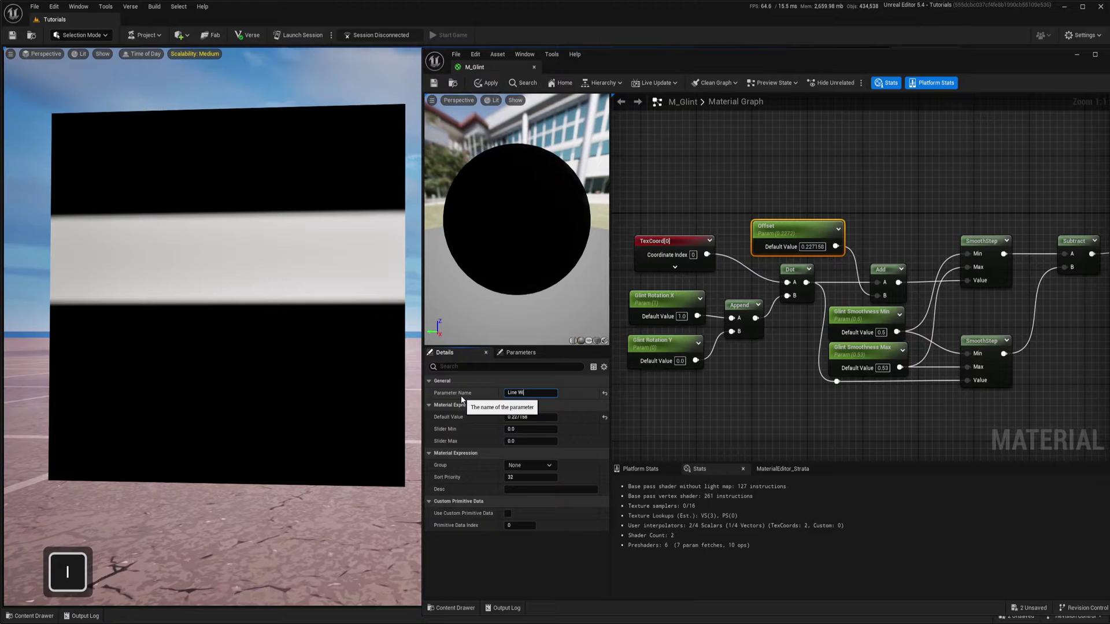
text(dth)
key(Return)
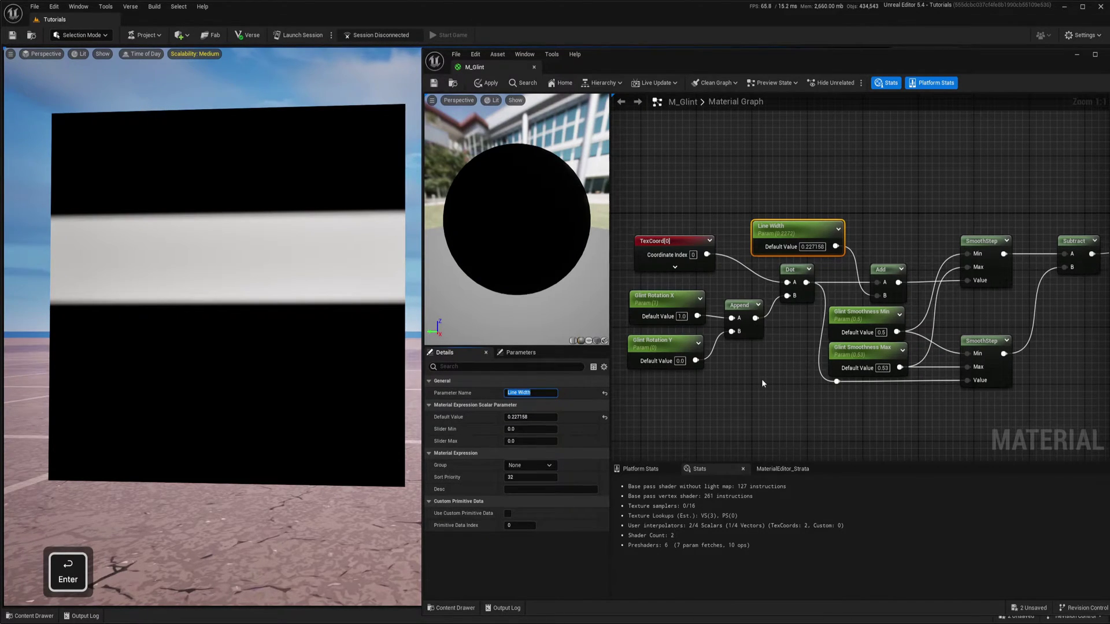
Step: Save the M_Glint material with the renamed Line Width parameter
right_drag(761, 380, 722, 379)
key(ctrl+s)
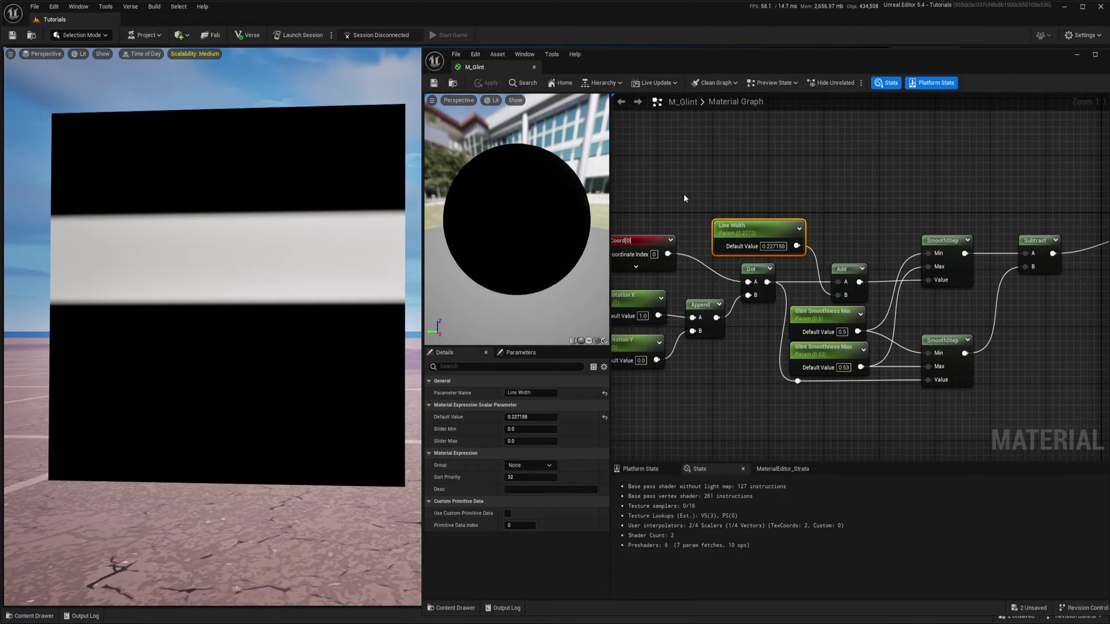
right_drag(684, 198, 724, 203)
right_drag(876, 204, 843, 196)
Step: Try varying the Line Width default between about 0.96 and 0.28 to compare line thicknesses on the plane
drag(536, 418, 578, 418)
drag(531, 416, 520, 417)
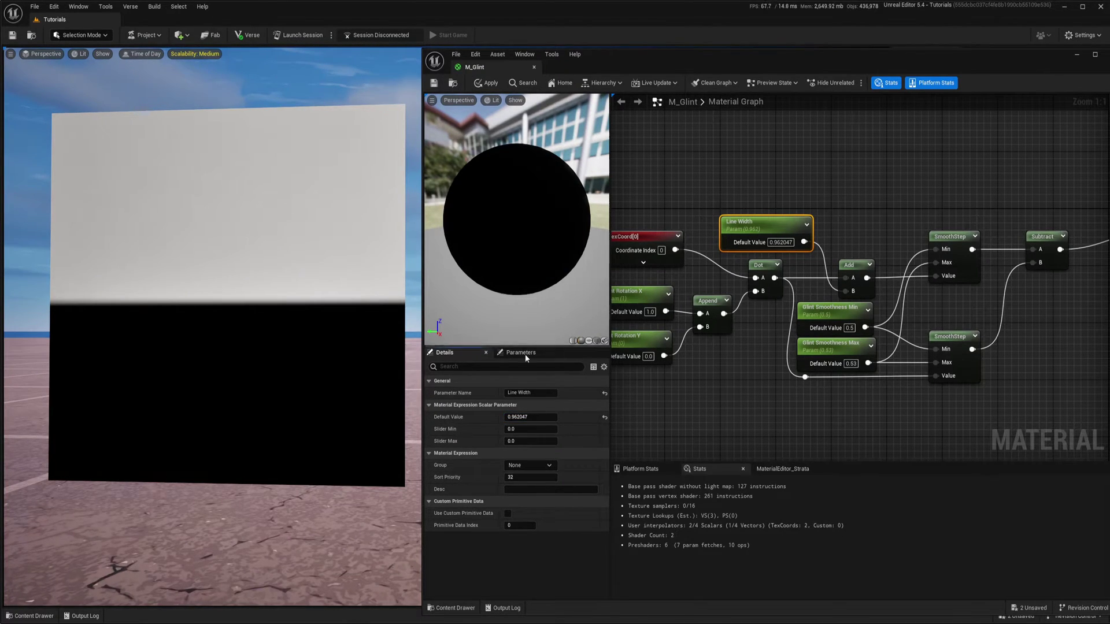
drag(531, 416, 521, 417)
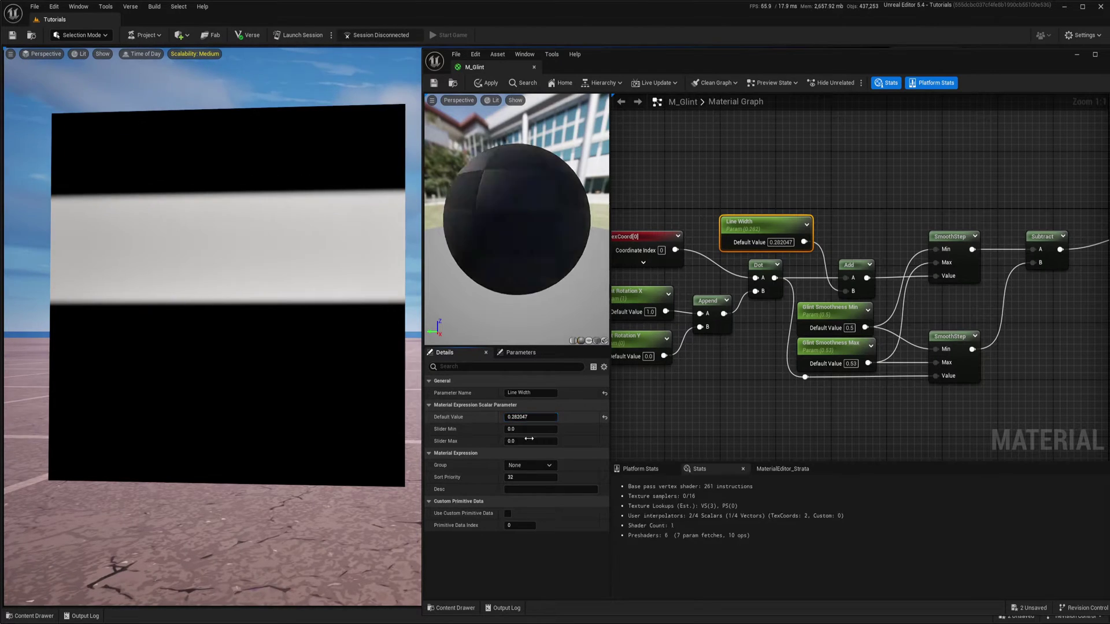
Step: Set the Line Width parameter's Slider Max to 1
click(544, 441)
text(1)
key(Return)
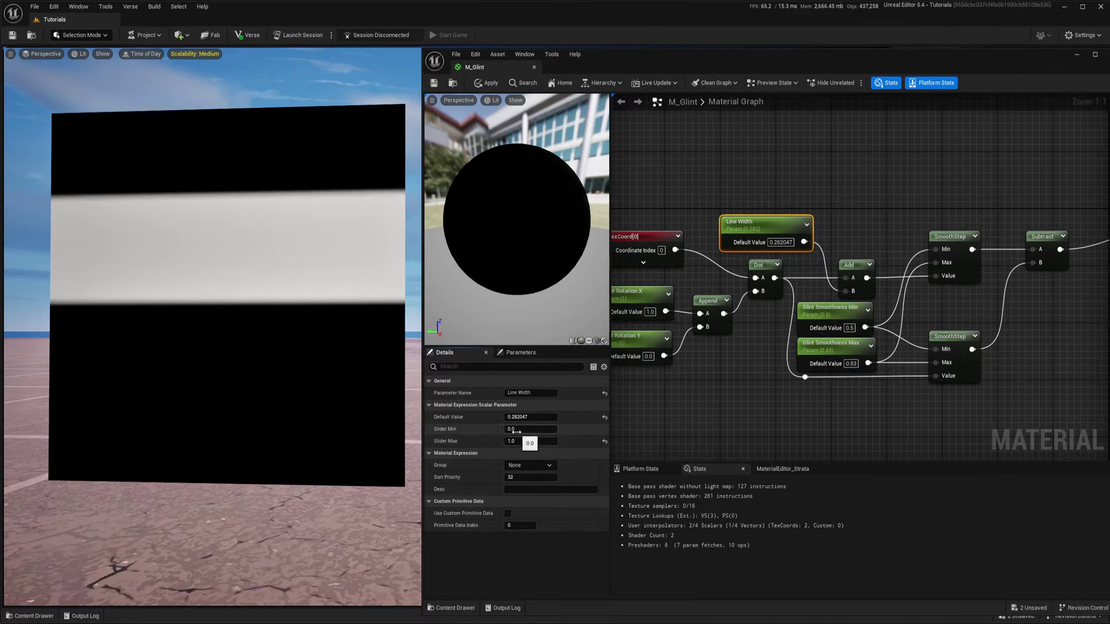
Step: Set the Line Width parameter's default value to 0.2
click(757, 249)
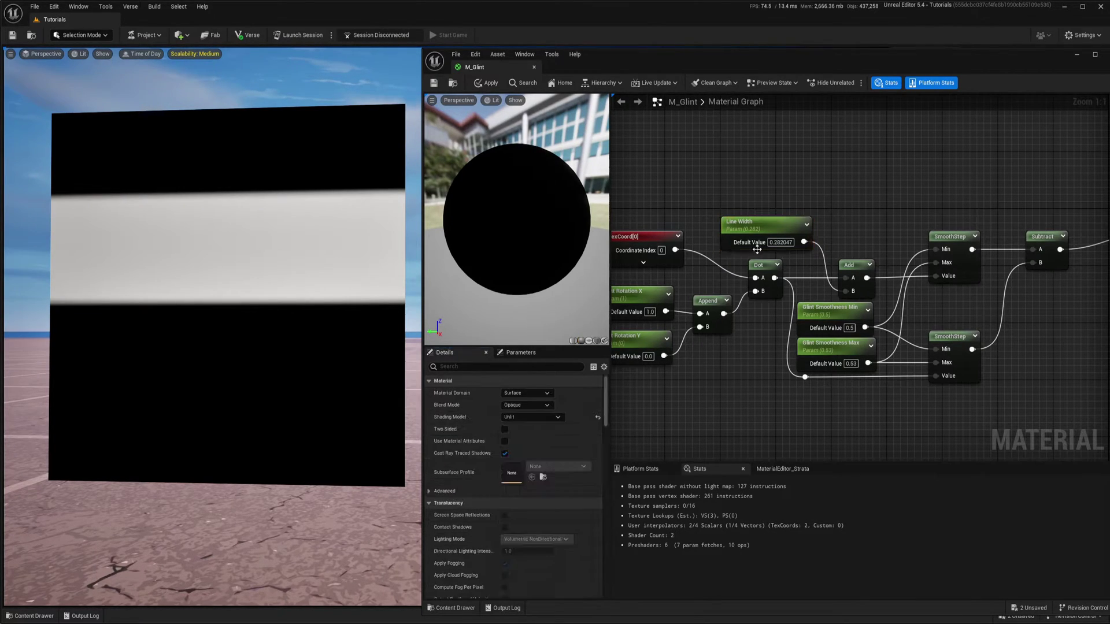
click(753, 246)
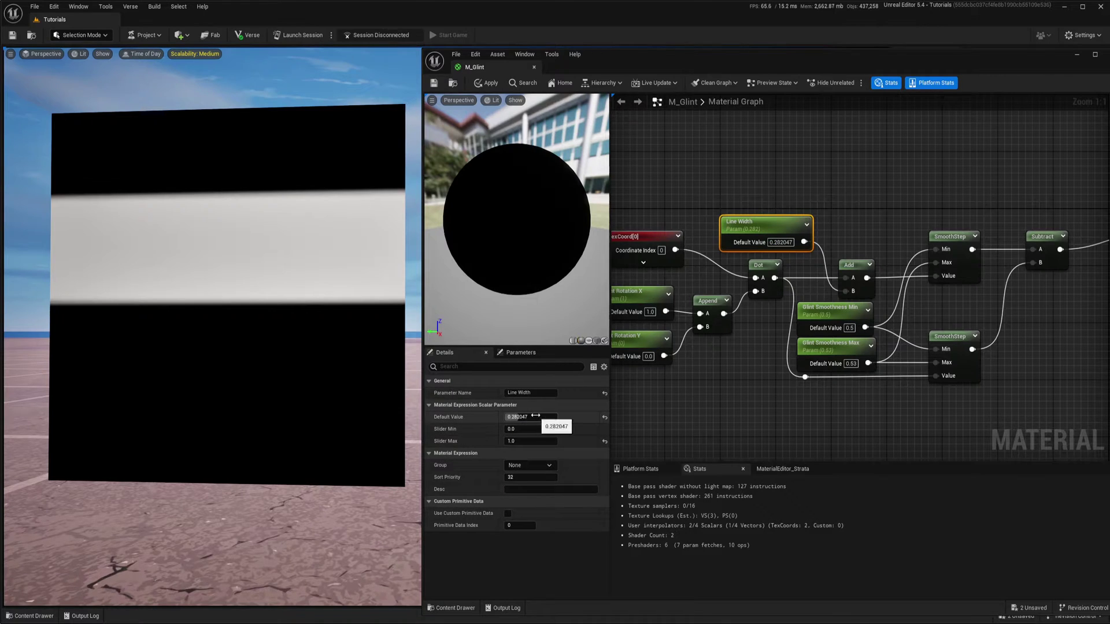
mouse_move(529, 417)
mouse_down()
mouse_move(508, 416)
mouse_move(550, 417)
mouse_move(520, 417)
mouse_up()
click(530, 416)
text(0.2)
key(Return)
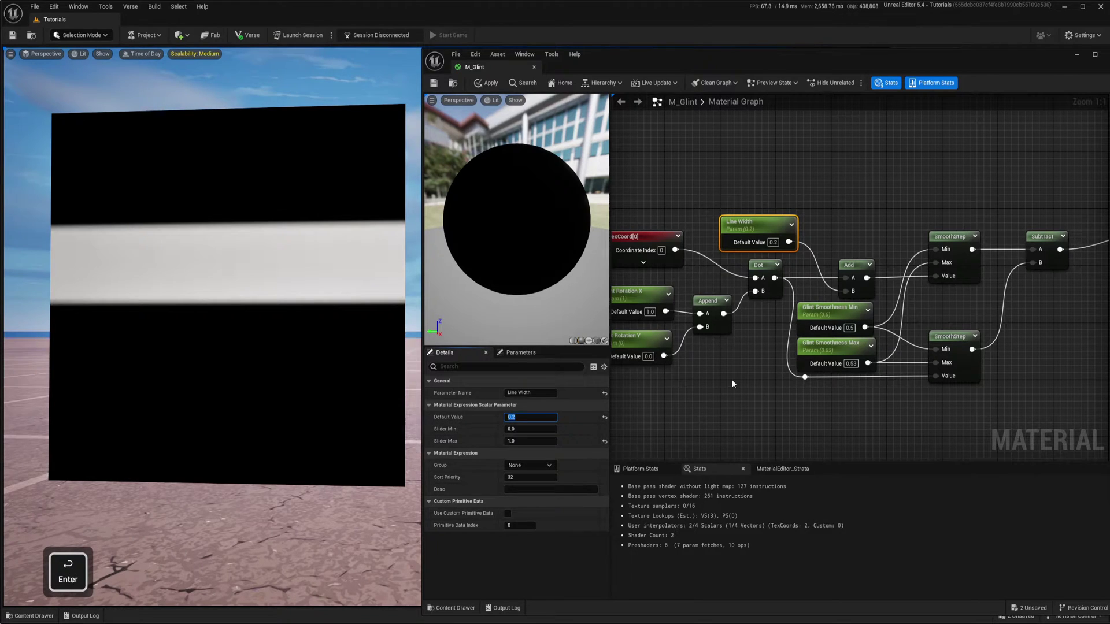
Step: Set the Glint Rotation Y default value to 1.0 to turn the line diagonal
right_drag(779, 366, 829, 364)
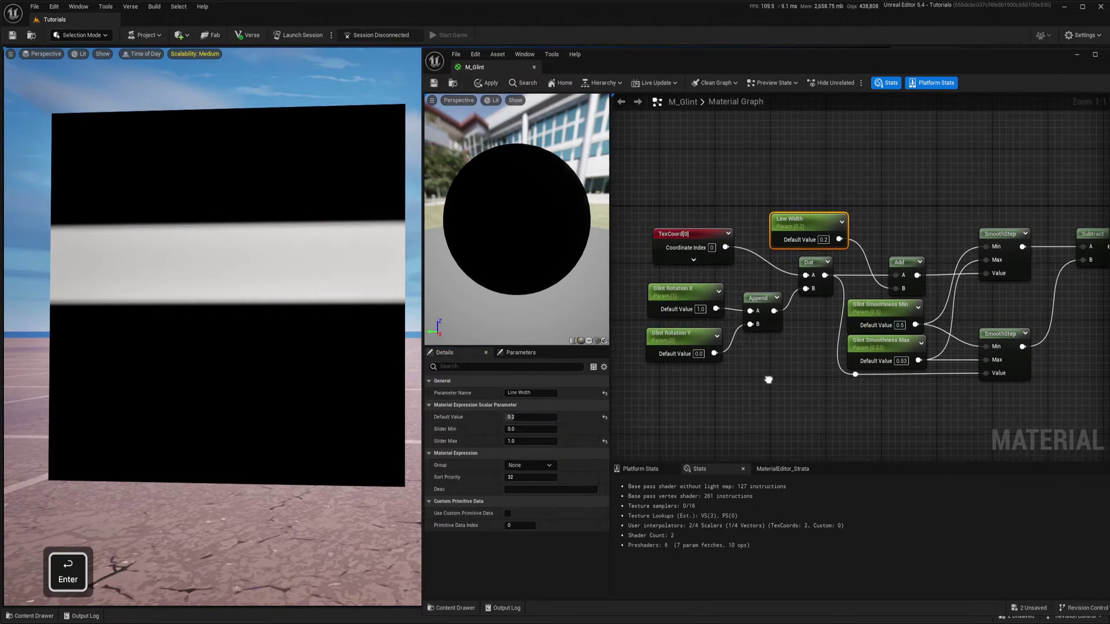
right_drag(741, 373, 816, 382)
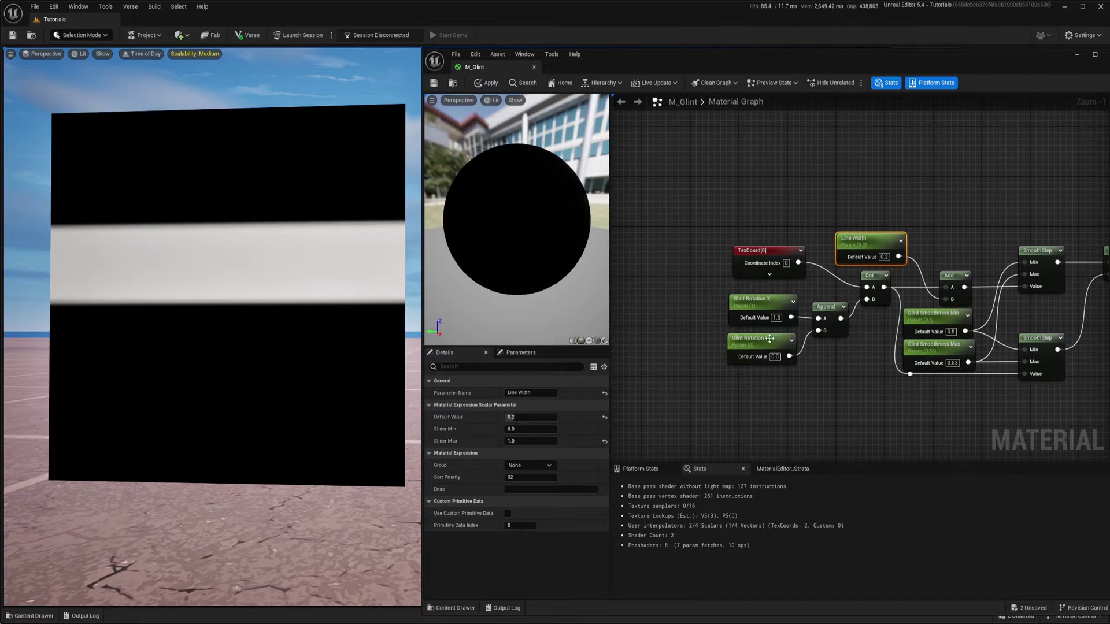
click(765, 303)
click(759, 348)
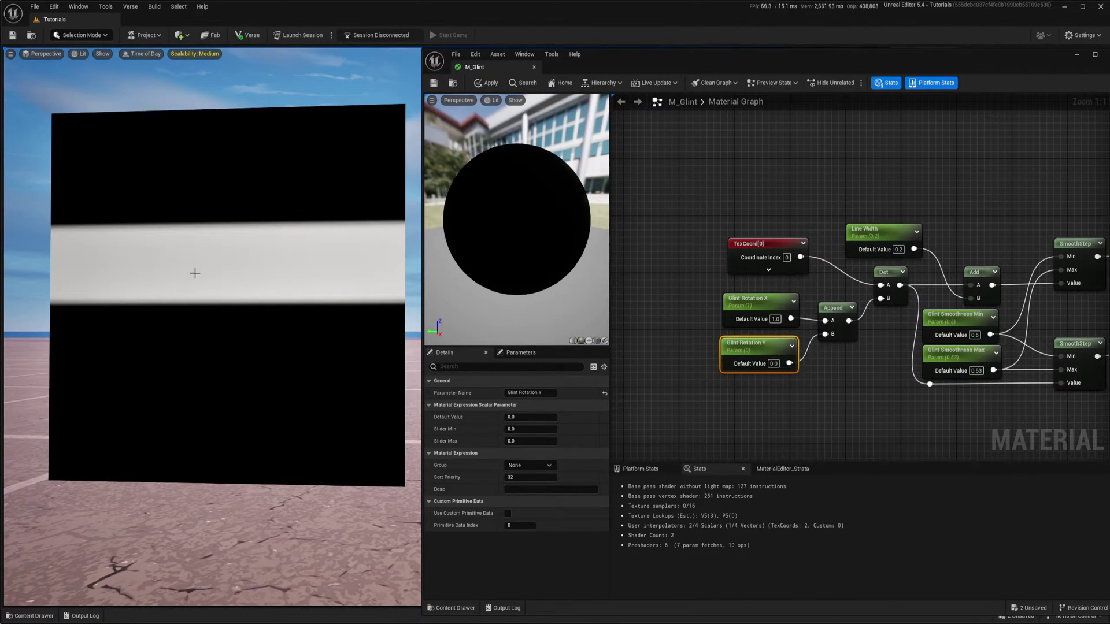
click(530, 417)
text(-0.706)
key(Return)
drag(531, 417, 587, 417)
text(1.0)
key(Return)
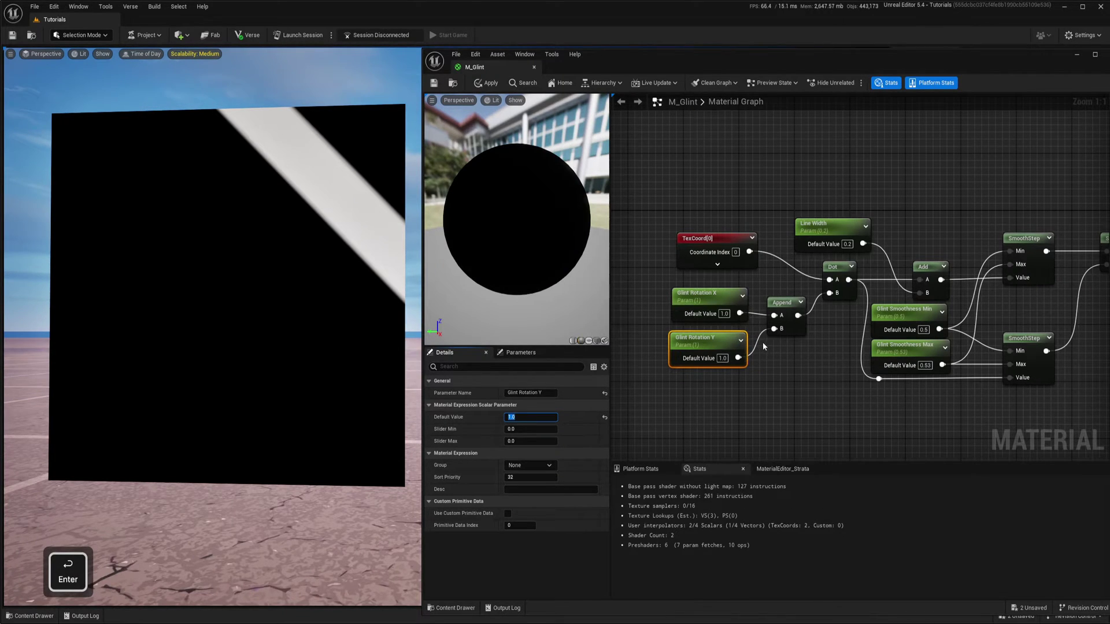
Step: Move the TexCoord, Glint Rotation X and Y, Append and Dot nodes together away from the Line Width and smoothness nodes to make space
right_drag(802, 367, 870, 332)
drag(704, 371, 766, 238)
right_drag(869, 340, 942, 350)
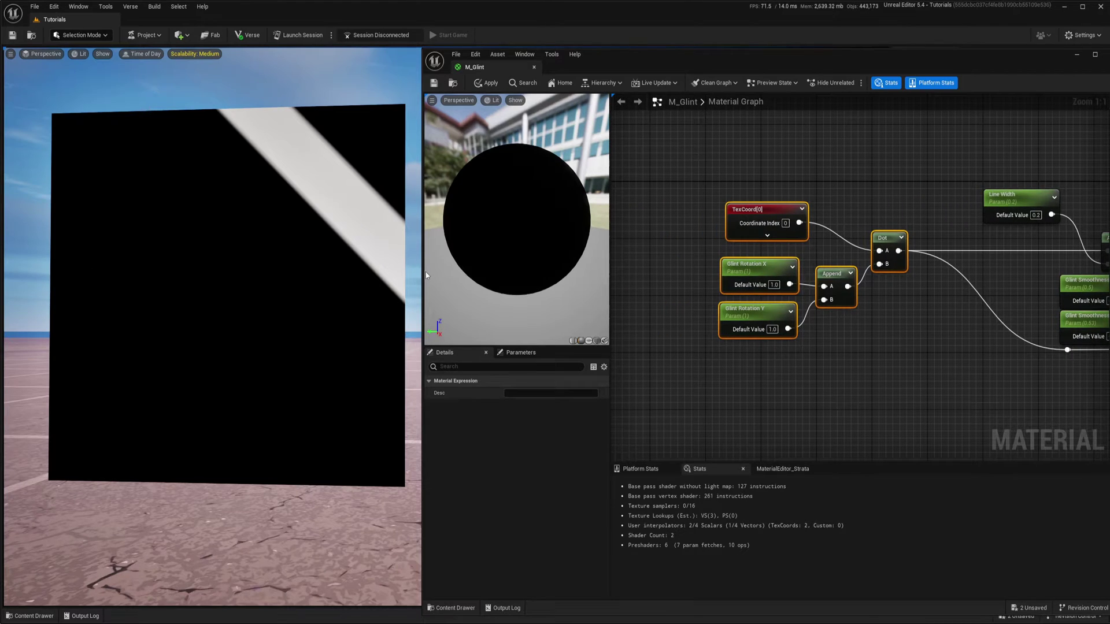
right_drag(872, 367, 885, 346)
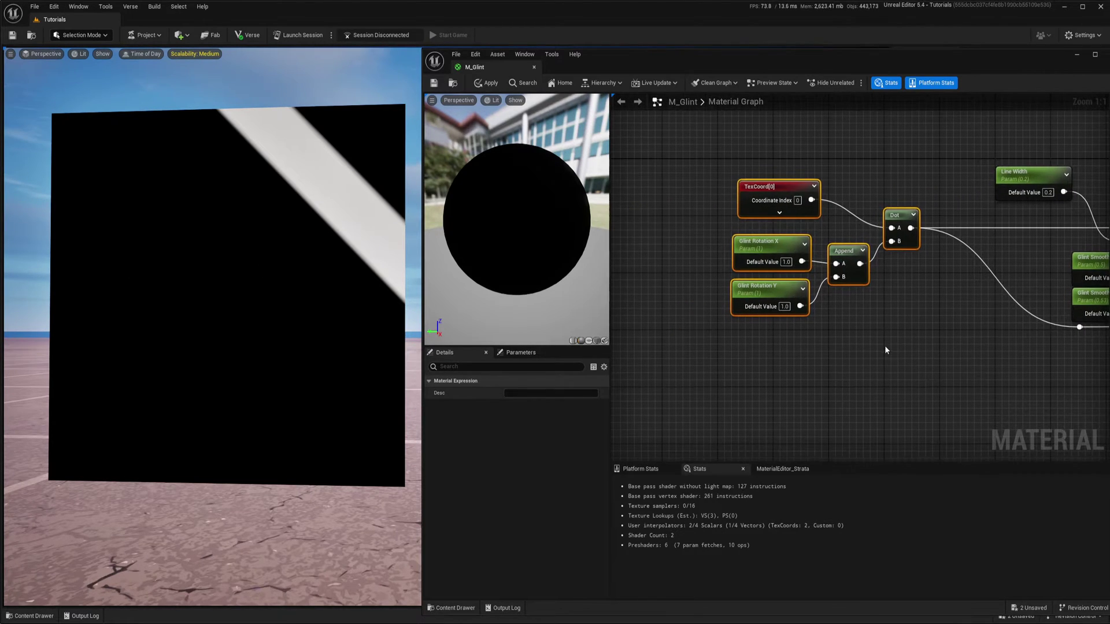
click(892, 349)
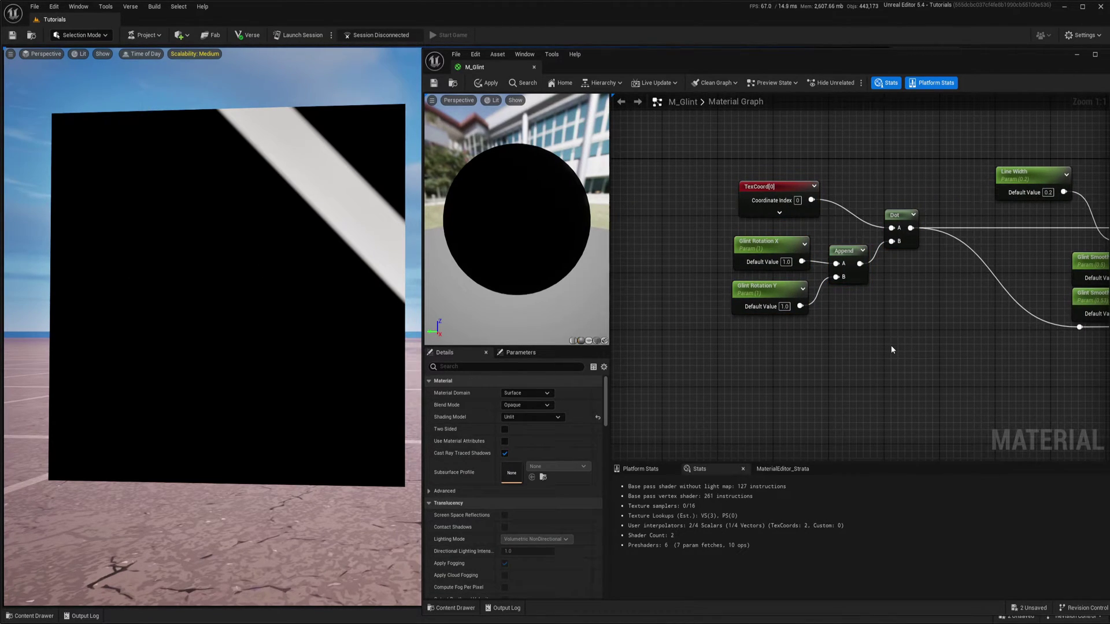
Step: Place an Add node and a Time node in the free space below the Dot and Append nodes
click(910, 305)
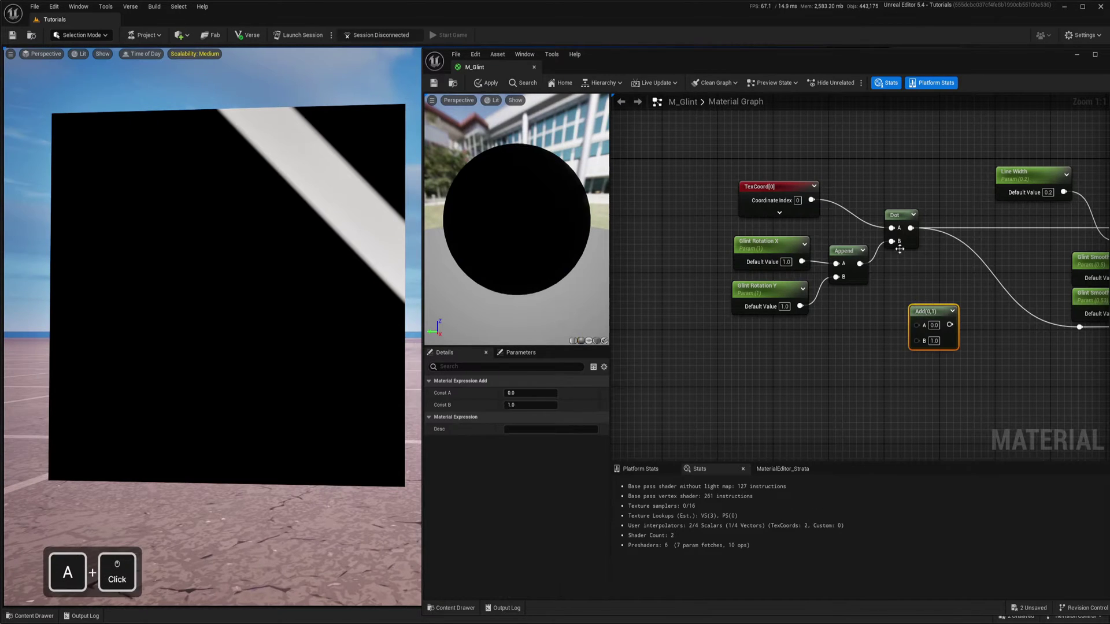
right_drag(910, 228, 837, 241)
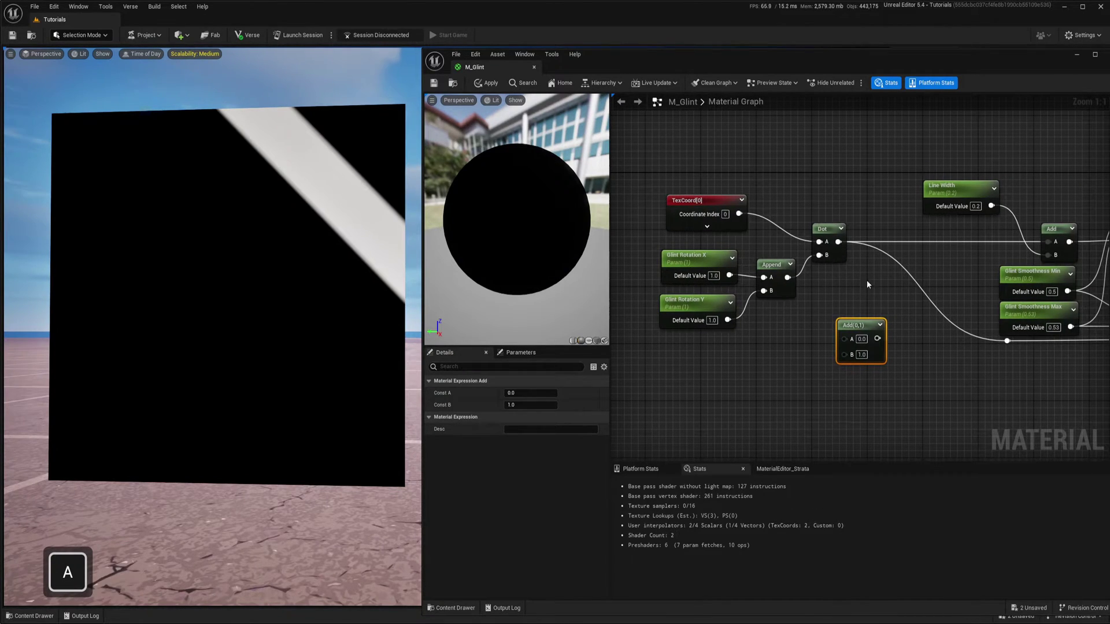
right_click(749, 389)
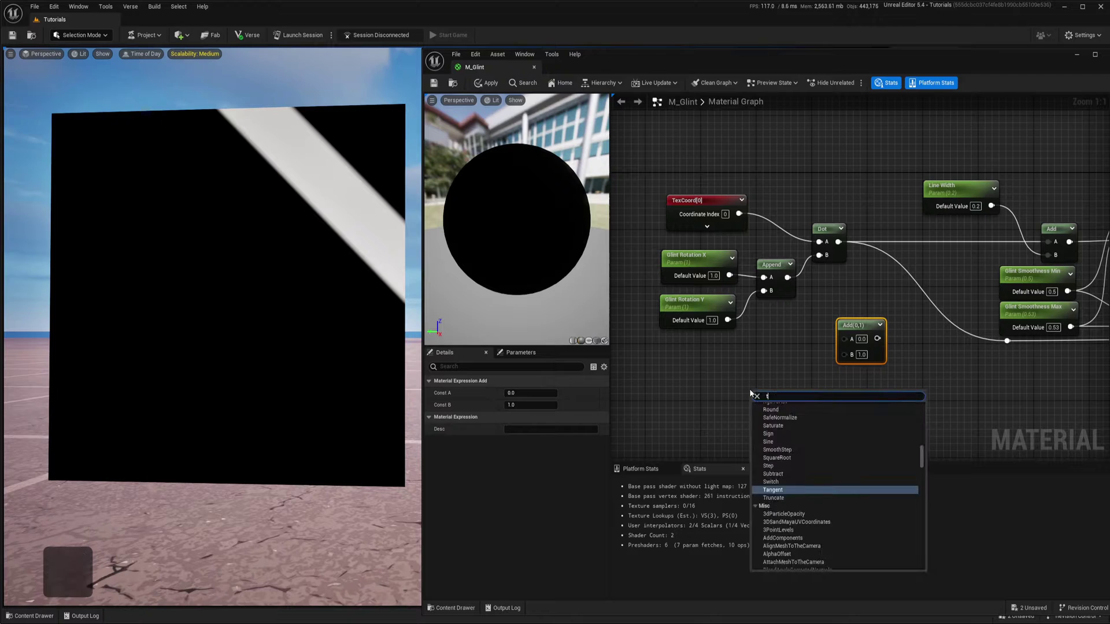
text(tim)
click(785, 425)
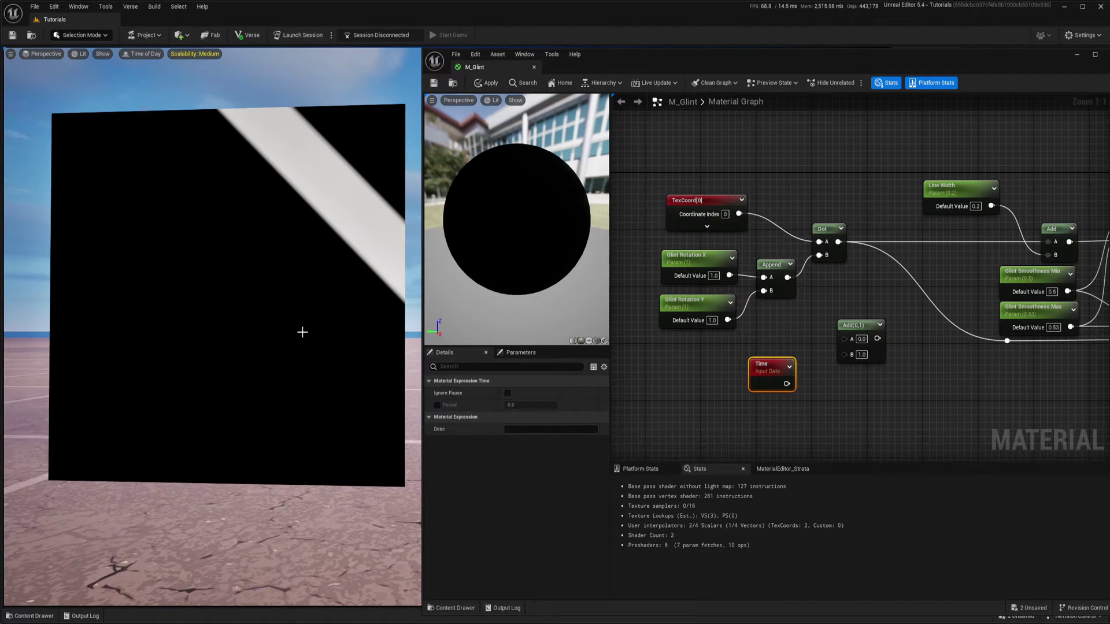
right_drag(731, 353, 773, 336)
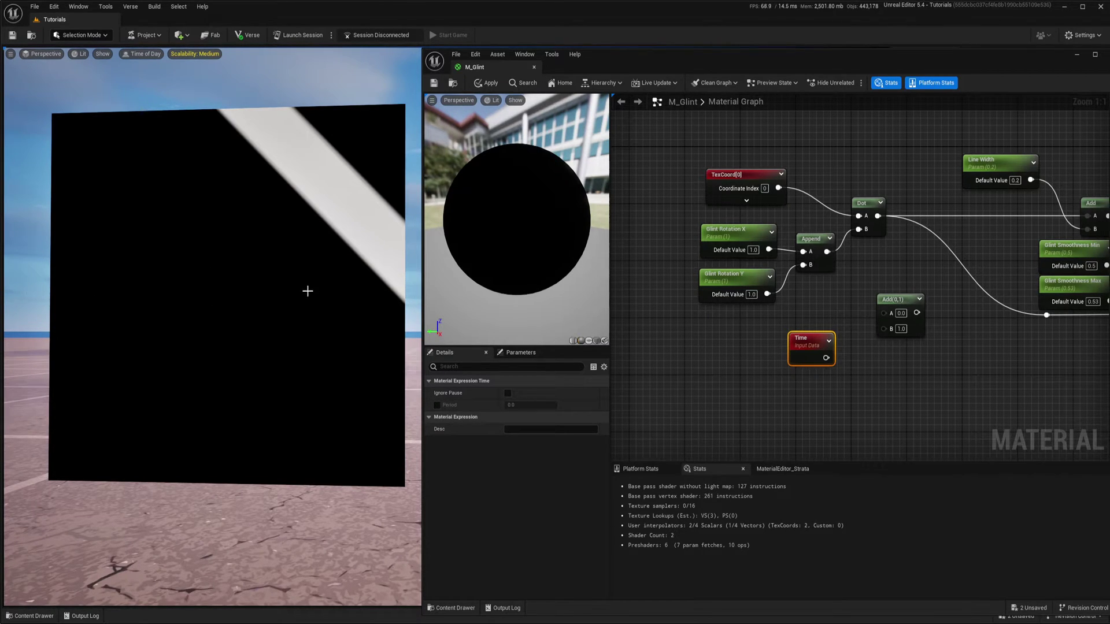
key(s+d)
right_drag(307, 291, 308, 291)
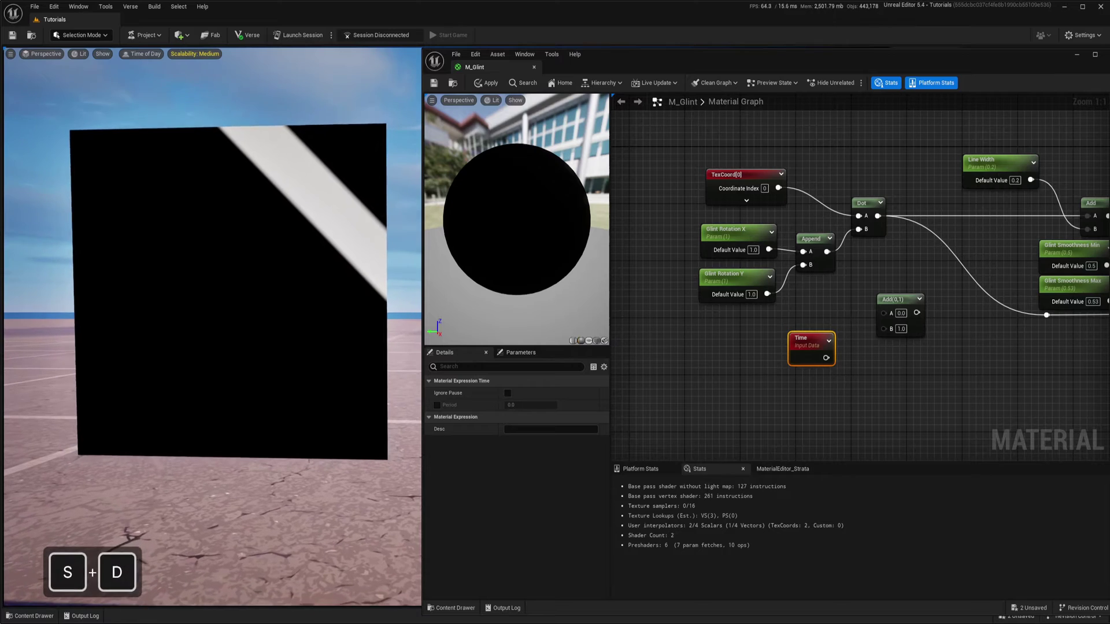
key(w+d)
right_drag(340, 196, 340, 196)
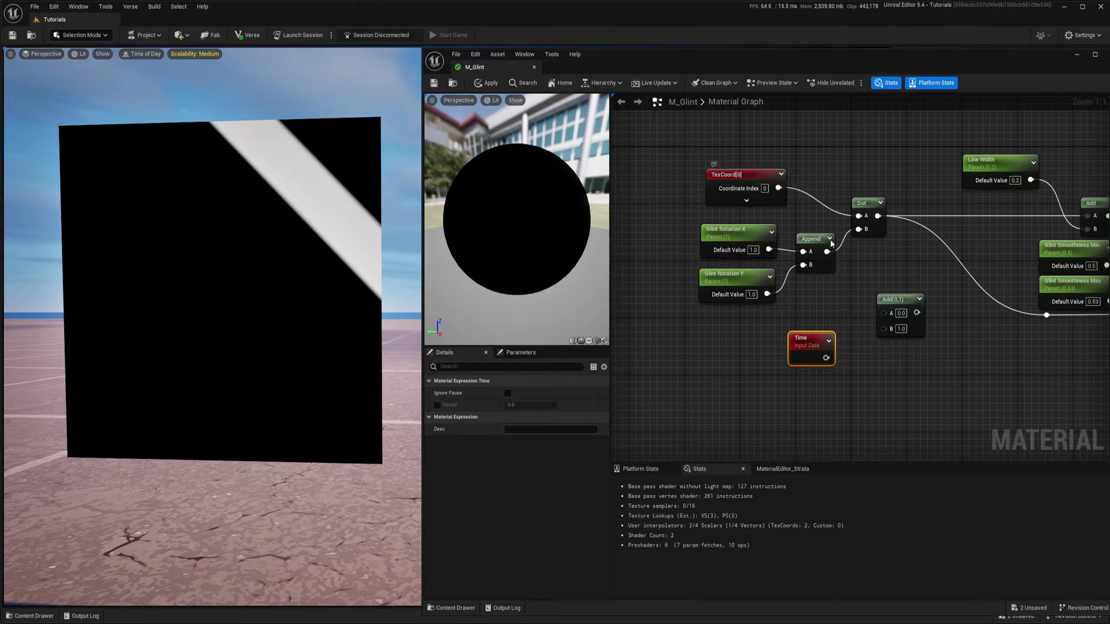
right_drag(323, 254, 324, 255)
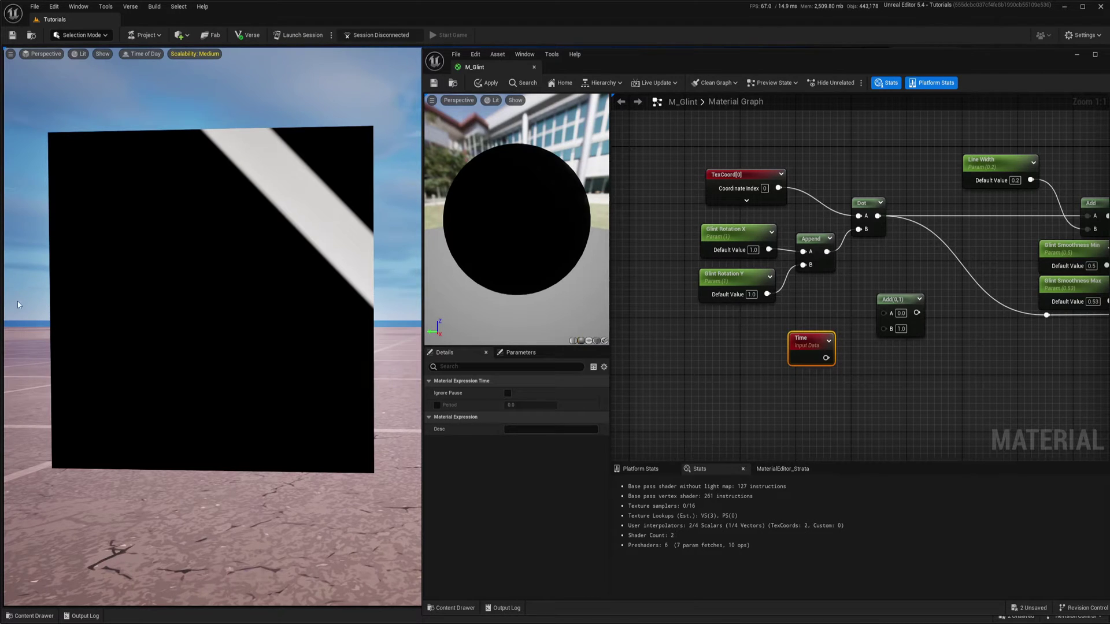
Step: Move the Time and Add nodes further below the rotation nodes, with Time just before Add
drag(812, 344, 770, 415)
right_drag(770, 415, 819, 380)
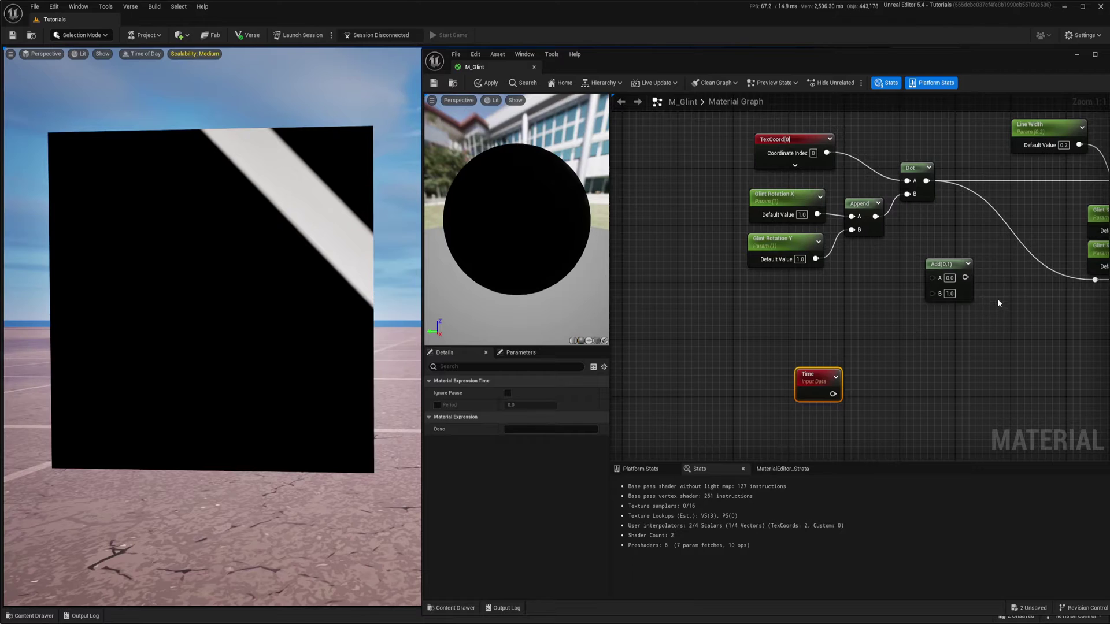
drag(948, 269, 922, 409)
right_drag(922, 409, 999, 351)
drag(893, 325, 925, 370)
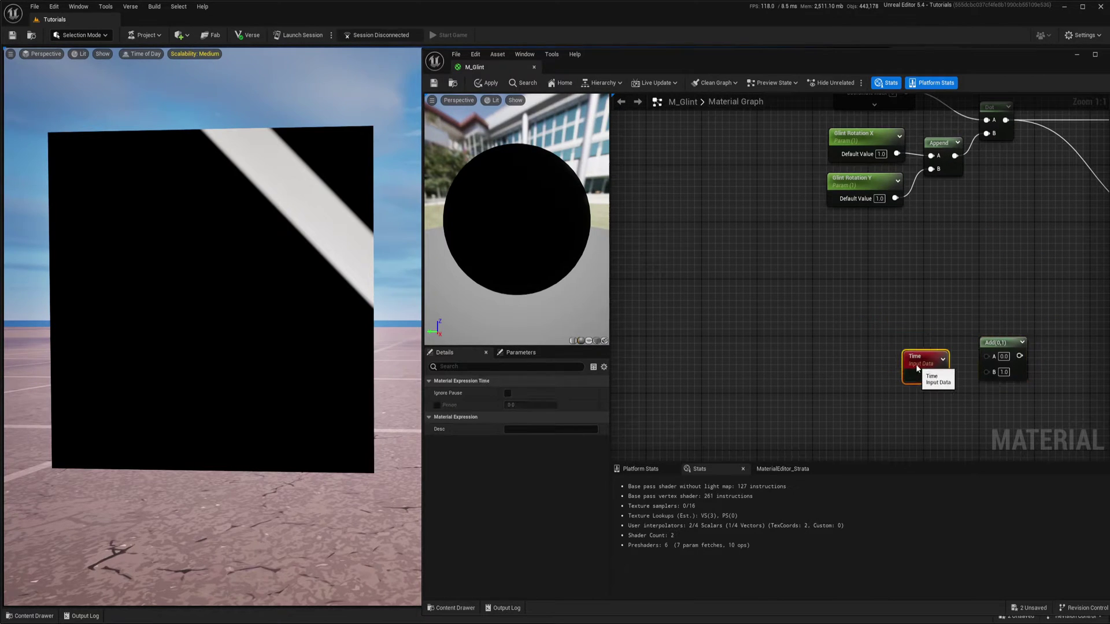
Step: Create a scalar parameter named Glint Speed in the empty area before the Time node
right_drag(657, 333, 790, 324)
click(706, 299)
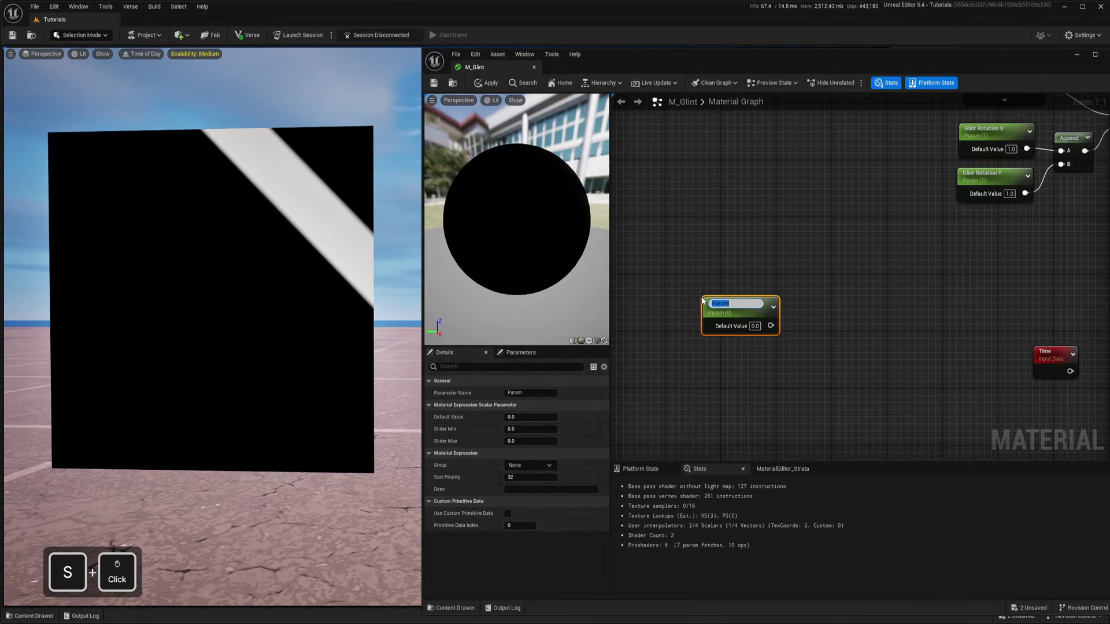
text(Gli)
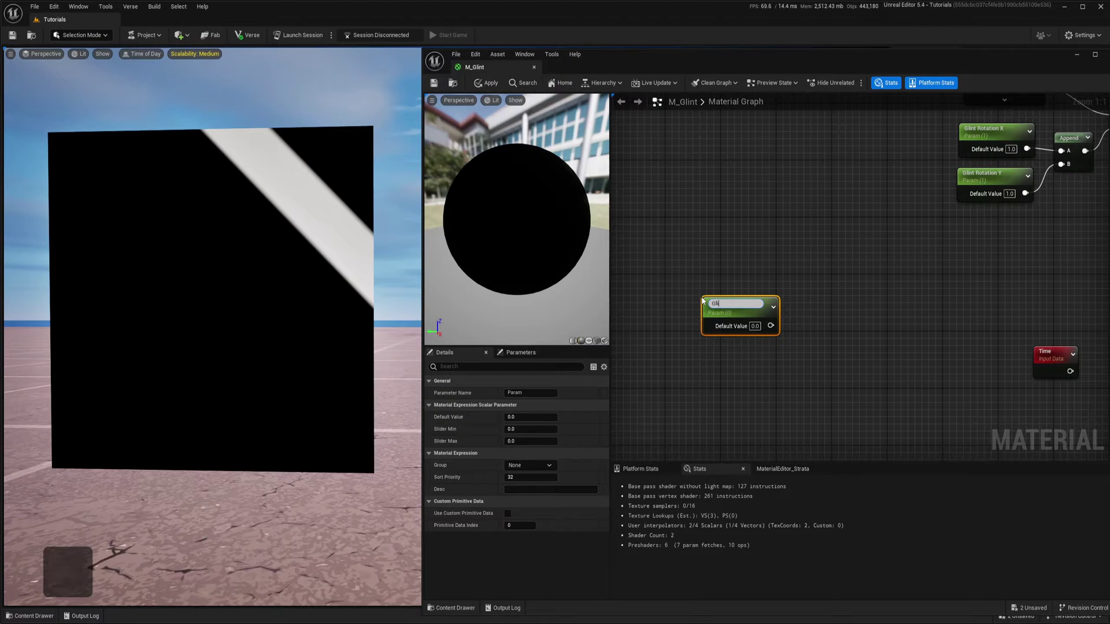
text(nt Speed)
key(Return)
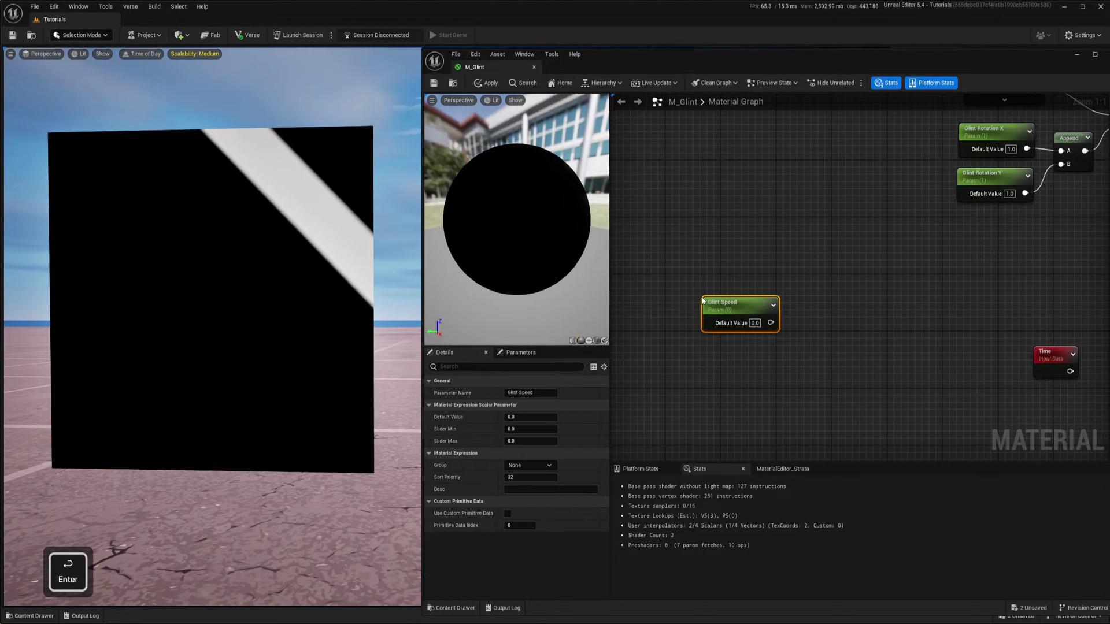
Step: Create a scalar parameter named Glint Delay below Glint Speed
right_drag(776, 349, 772, 337)
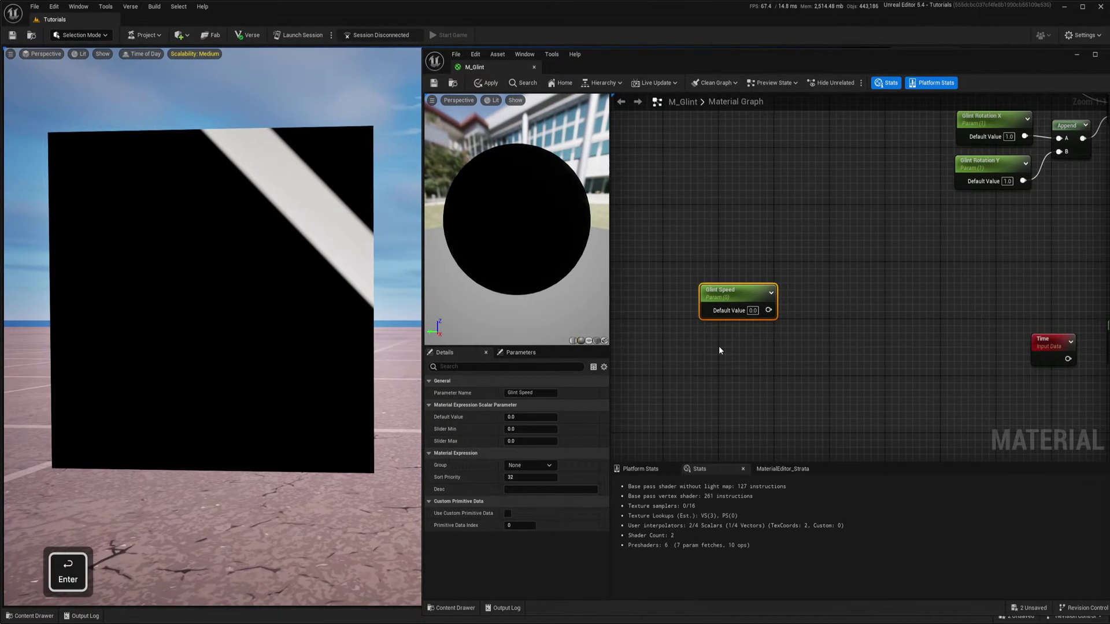
click(703, 345)
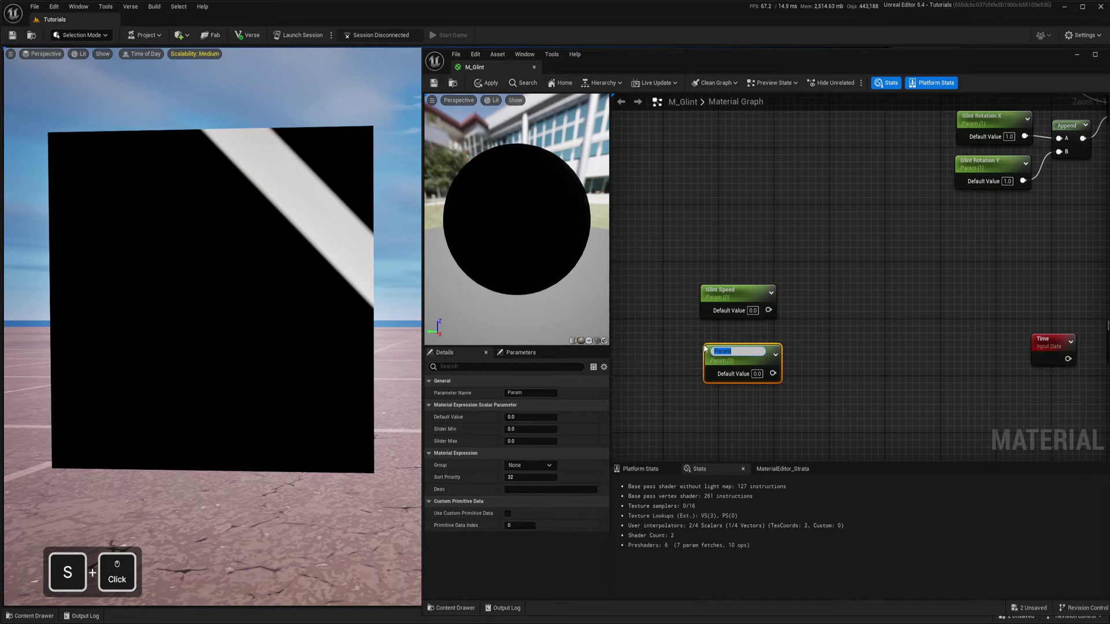
text(Glin)
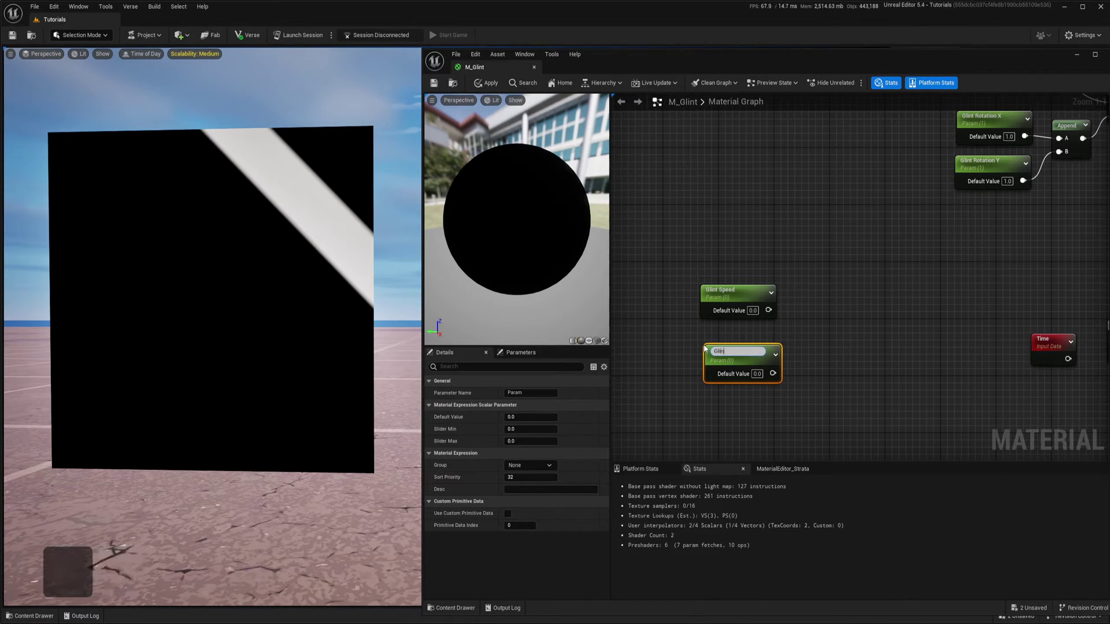
text(t Delay)
key(Return)
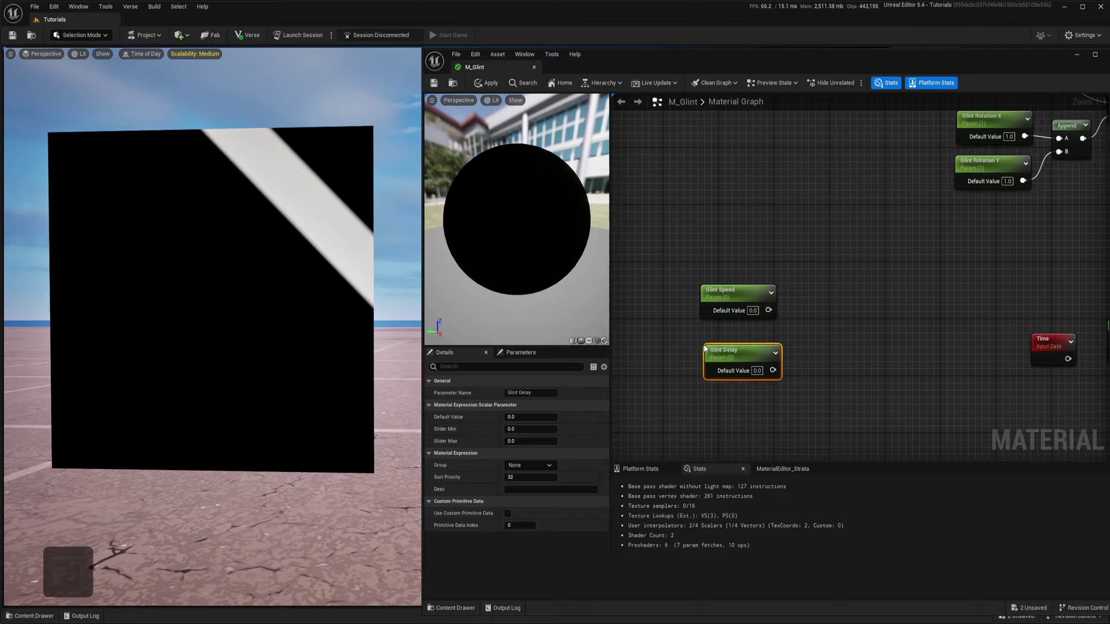
Step: Align the Glint Speed node directly above Glint Delay and clear the selection
drag(749, 291, 749, 308)
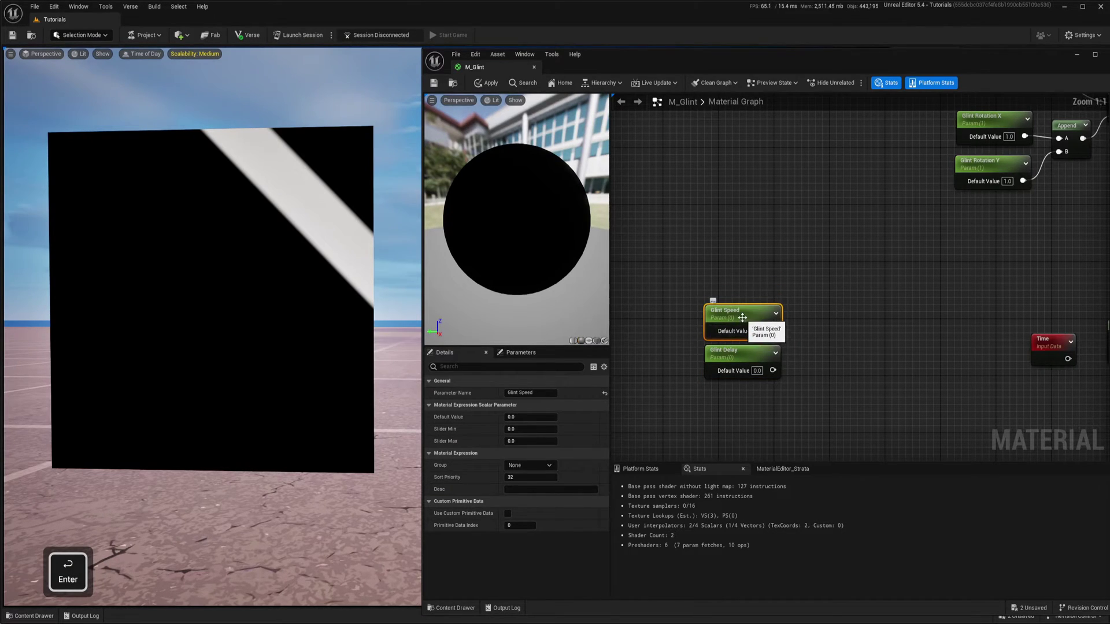
right_drag(747, 291, 742, 283)
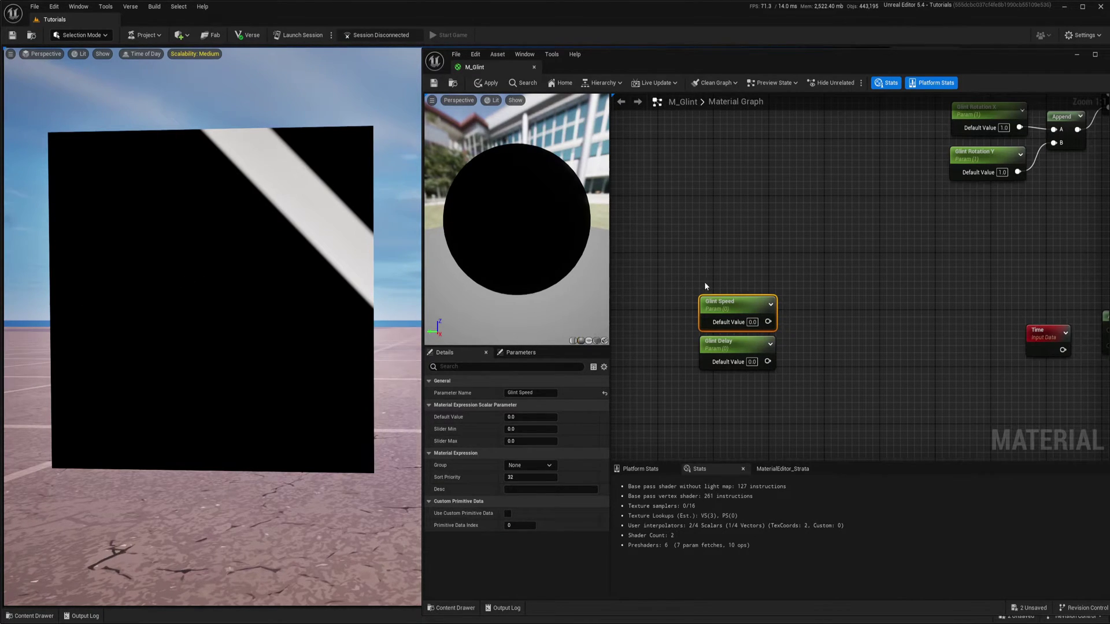
right_drag(705, 286, 679, 271)
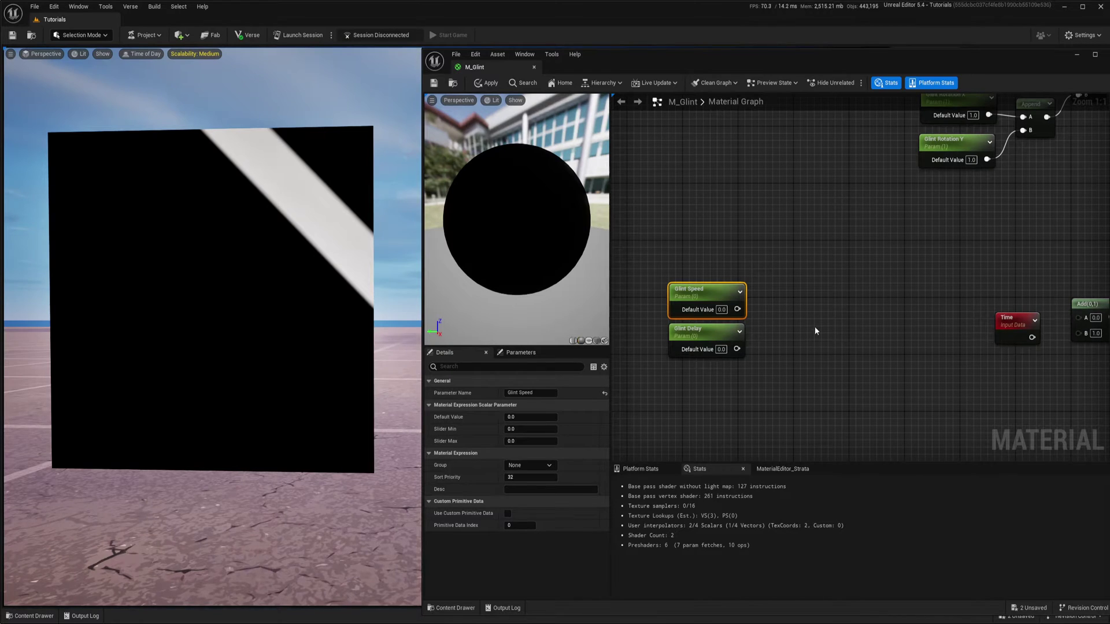
click(798, 333)
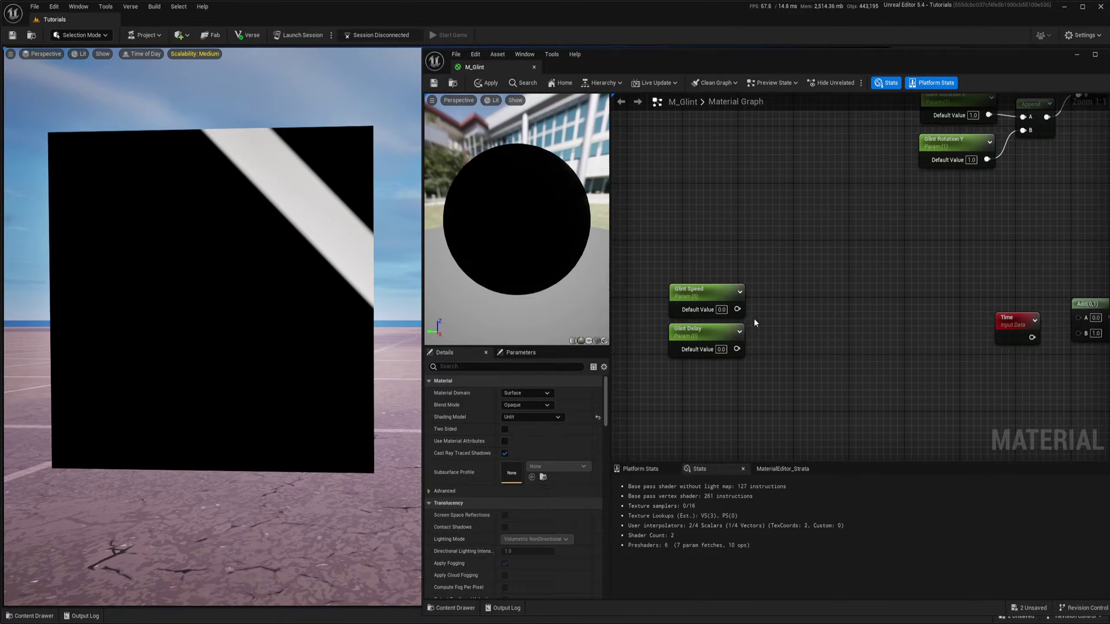
Step: Create an Add node beside the two glint parameters, feeding Glint Speed into A and Glint Delay into B
click(780, 334)
drag(737, 309, 785, 298)
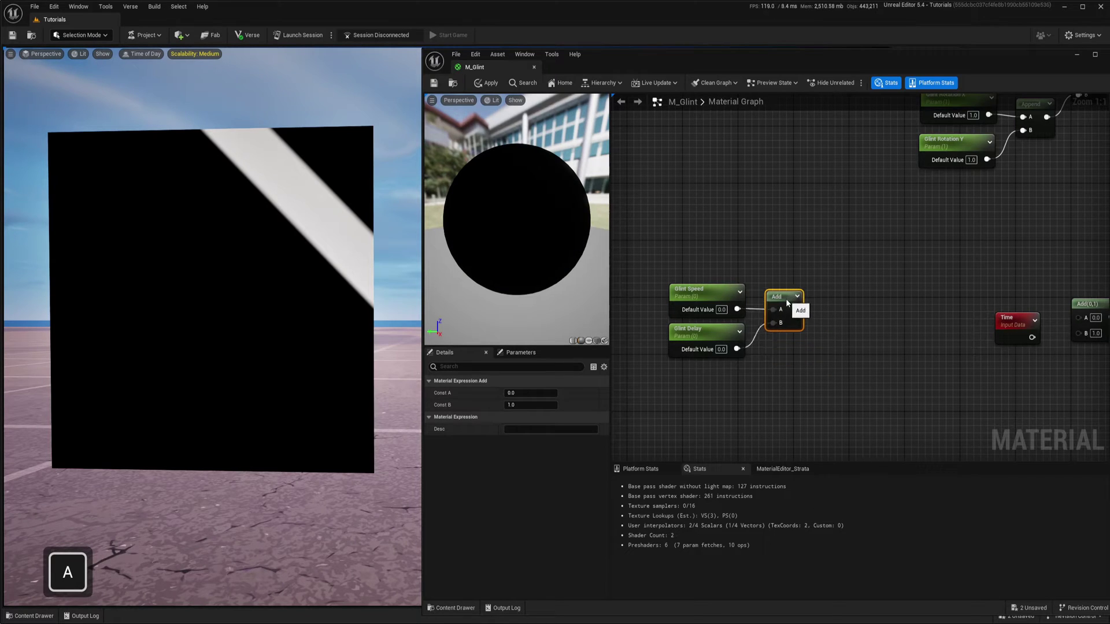
Step: Set the default value of Glint Speed to 1 and of Glint Delay to 5
click(721, 310)
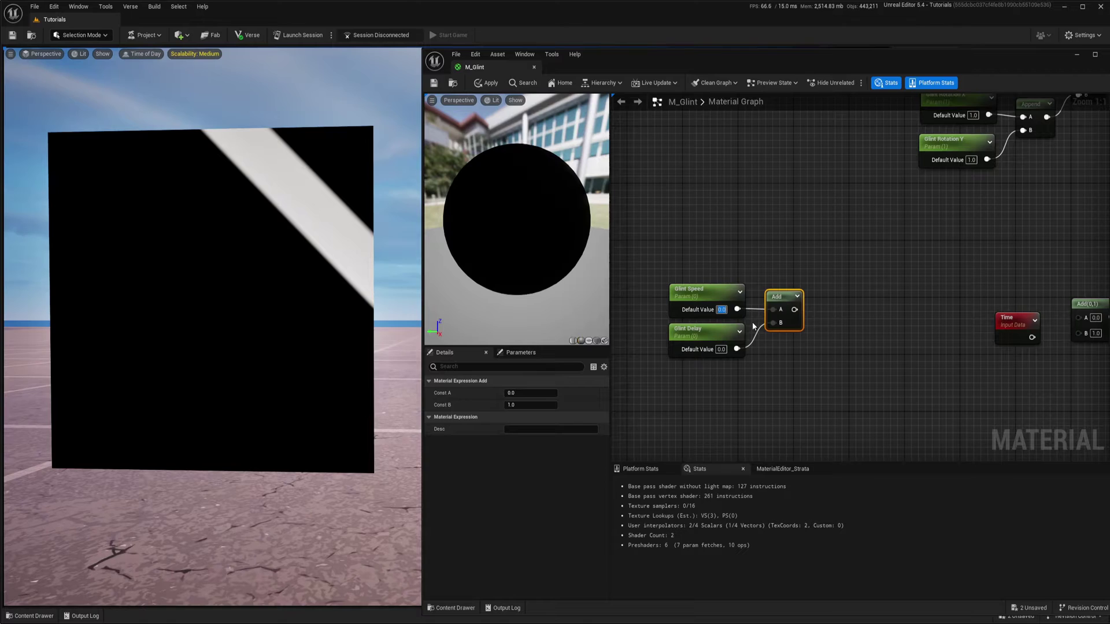
text(1)
key(Return)
click(722, 350)
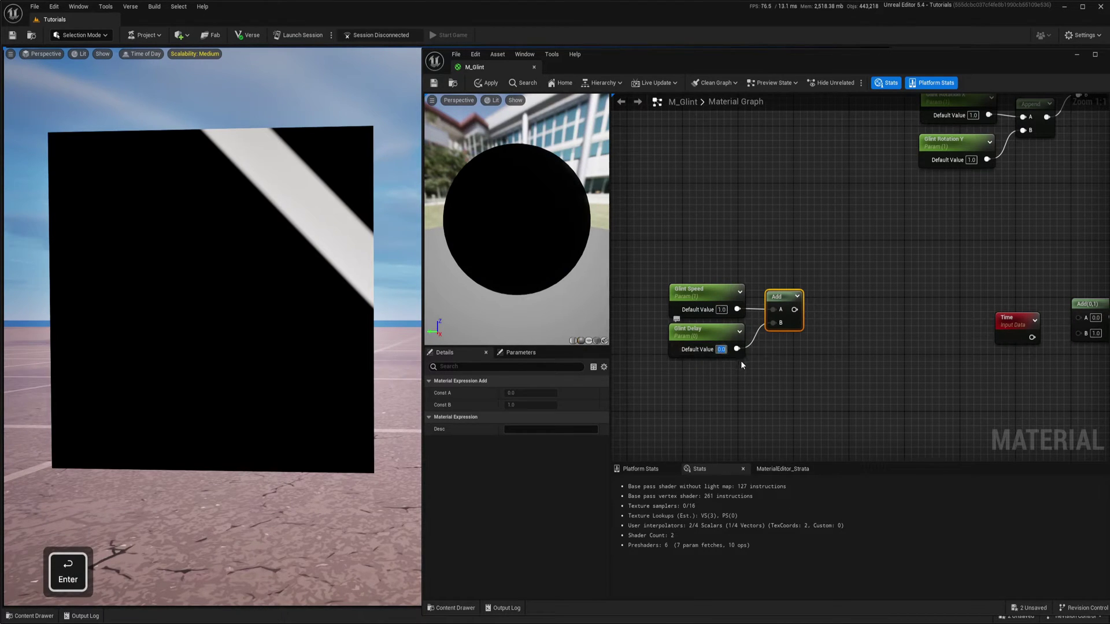
text(5)
key(Return)
key(Return)
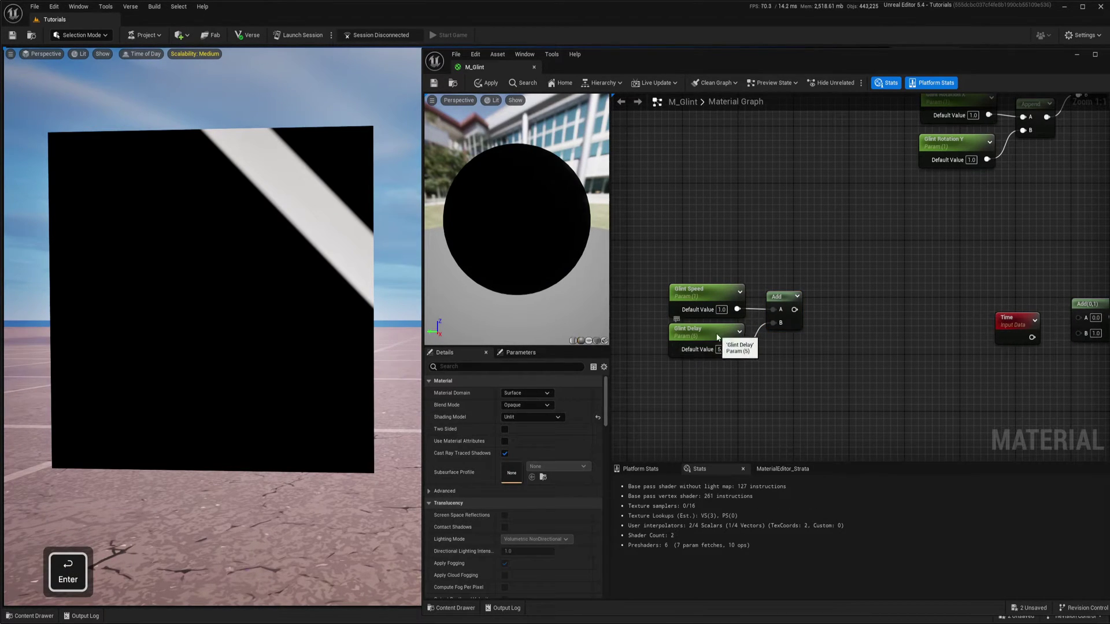
click(723, 354)
click(721, 350)
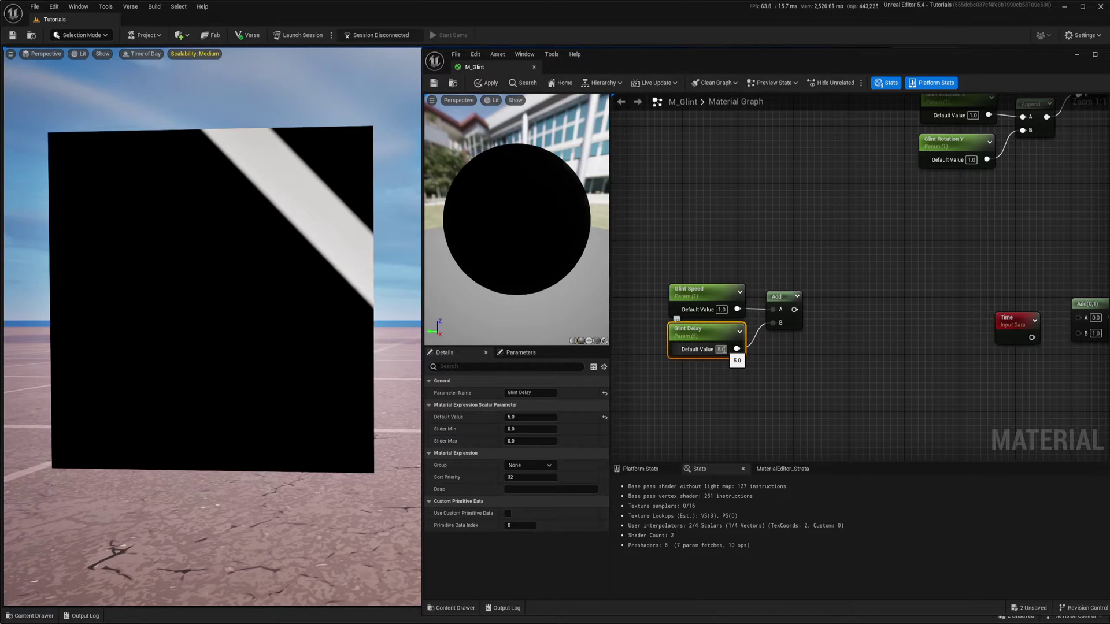
key(Return)
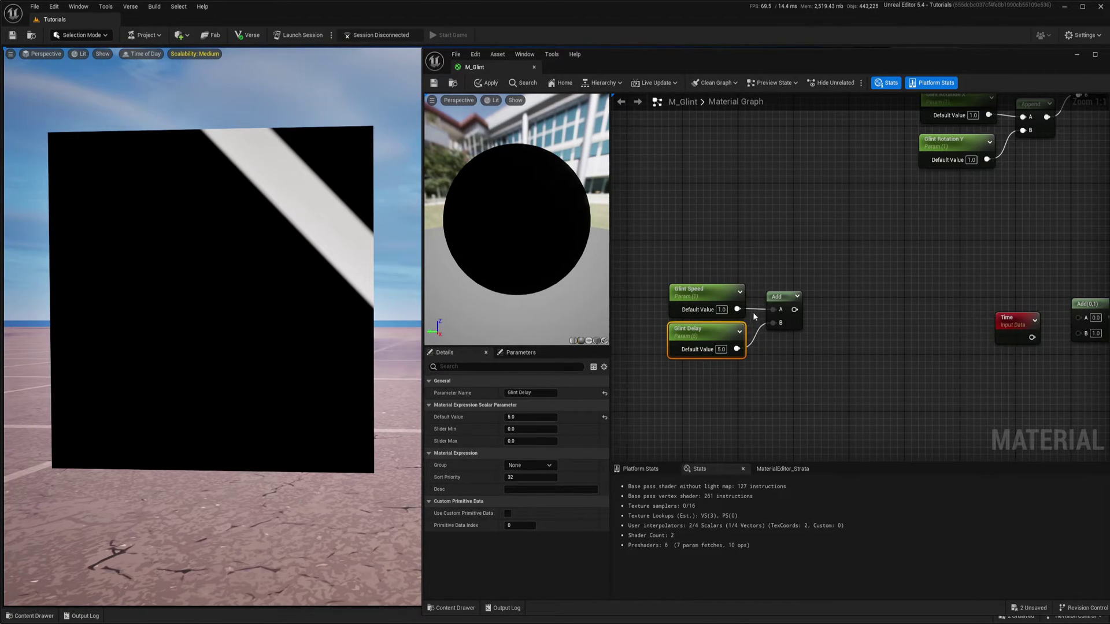
right_drag(808, 350, 811, 369)
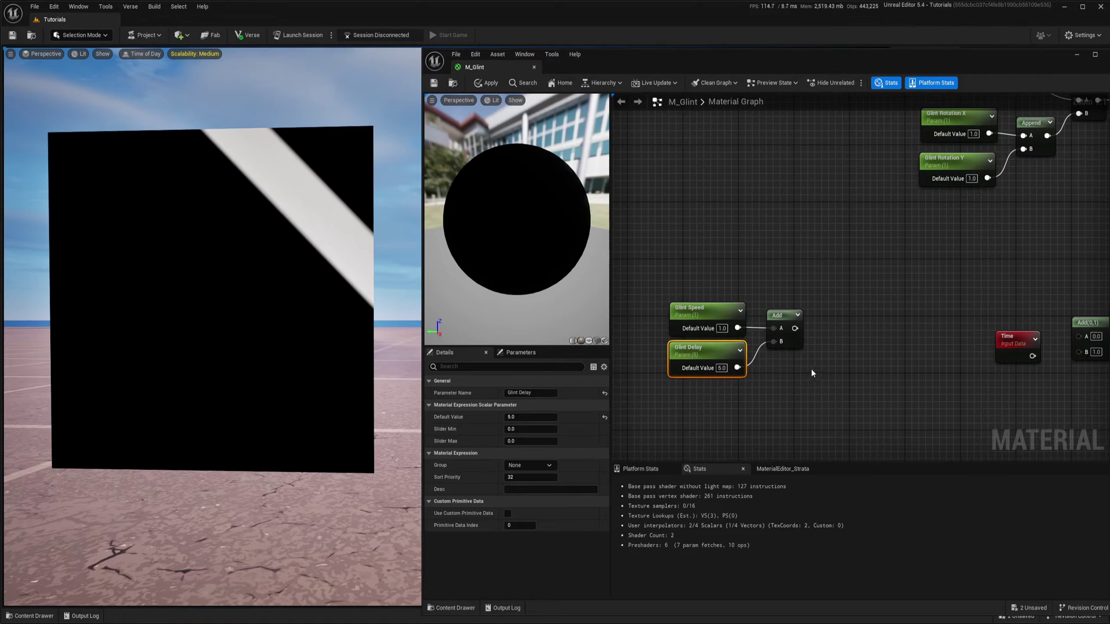
Step: Move the Time node directly above the Add node that sums Glint Speed and Glint Delay
click(780, 315)
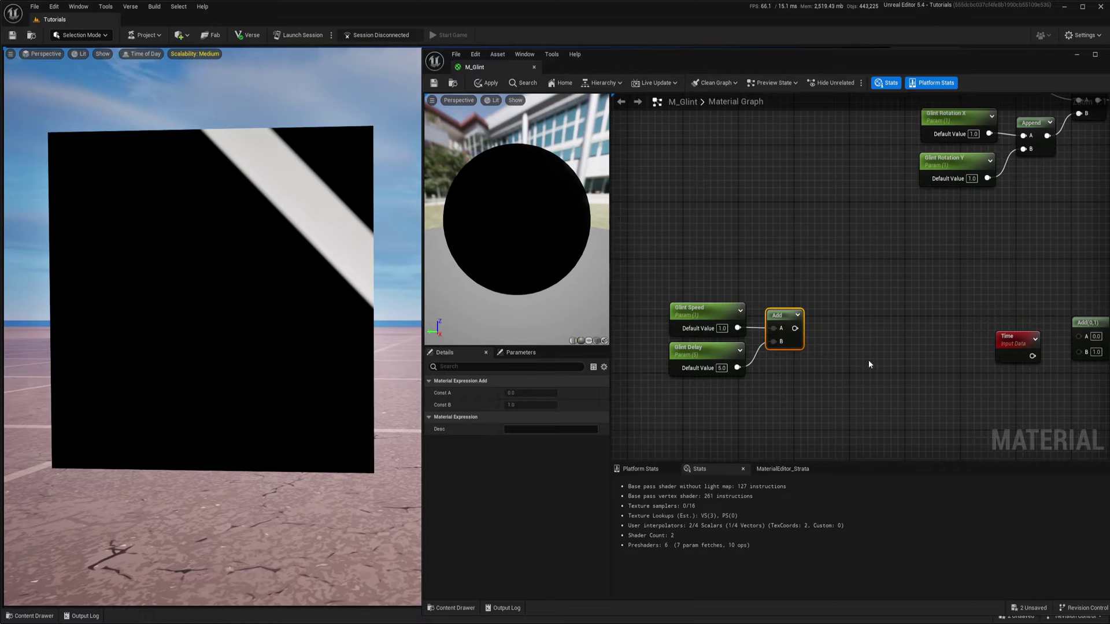
drag(1014, 341, 771, 257)
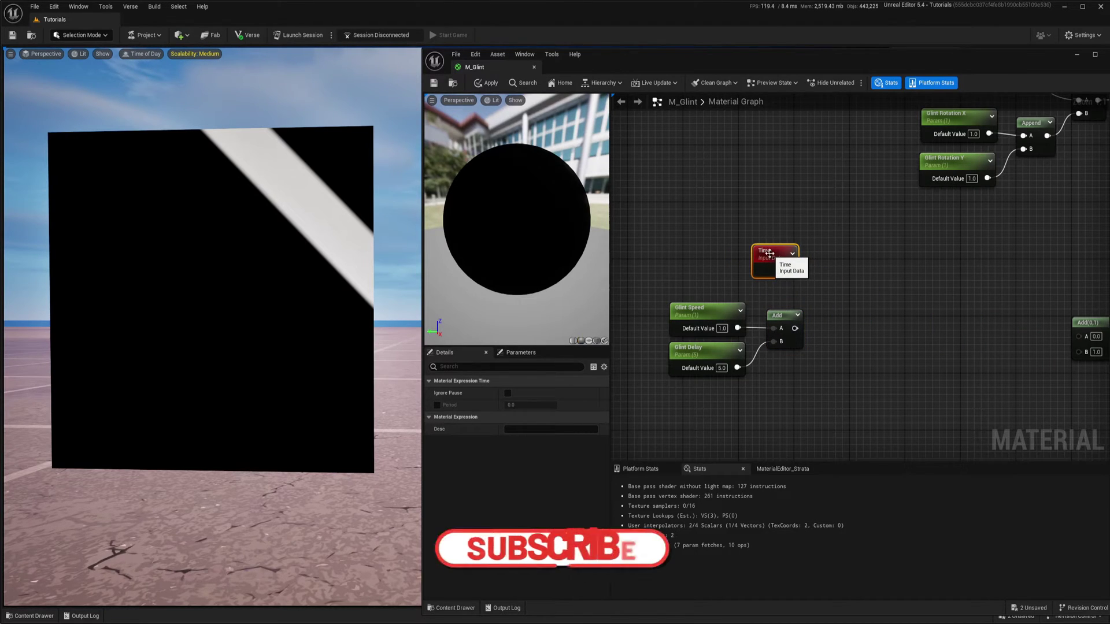
right_drag(843, 276, 787, 287)
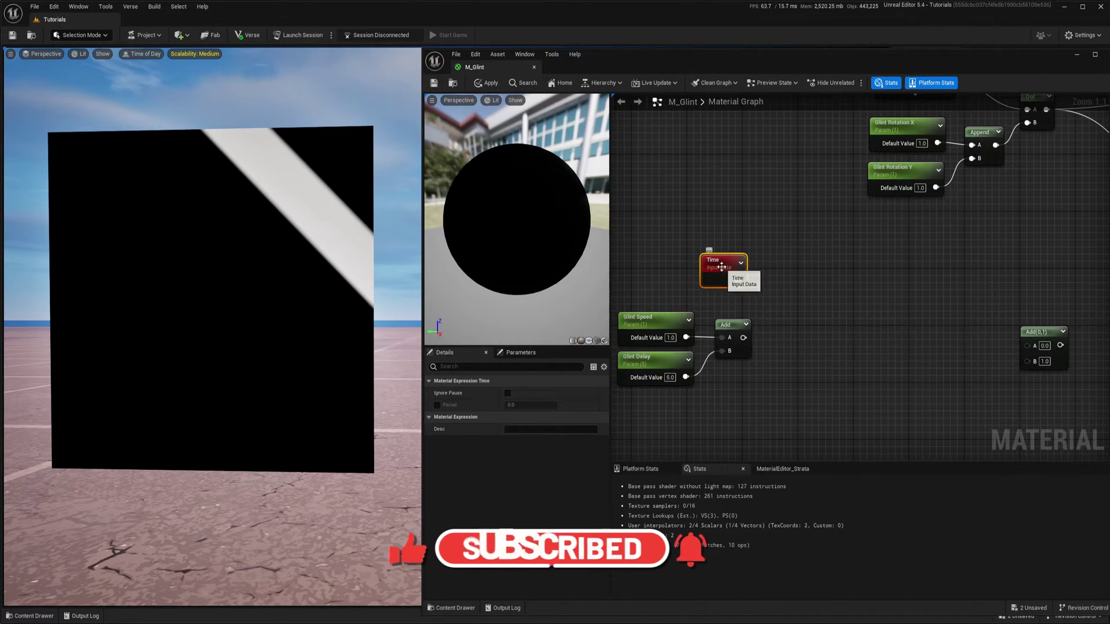
mouse_move(721, 267)
mouse_down()
mouse_move(751, 262)
mouse_move(719, 270)
mouse_up()
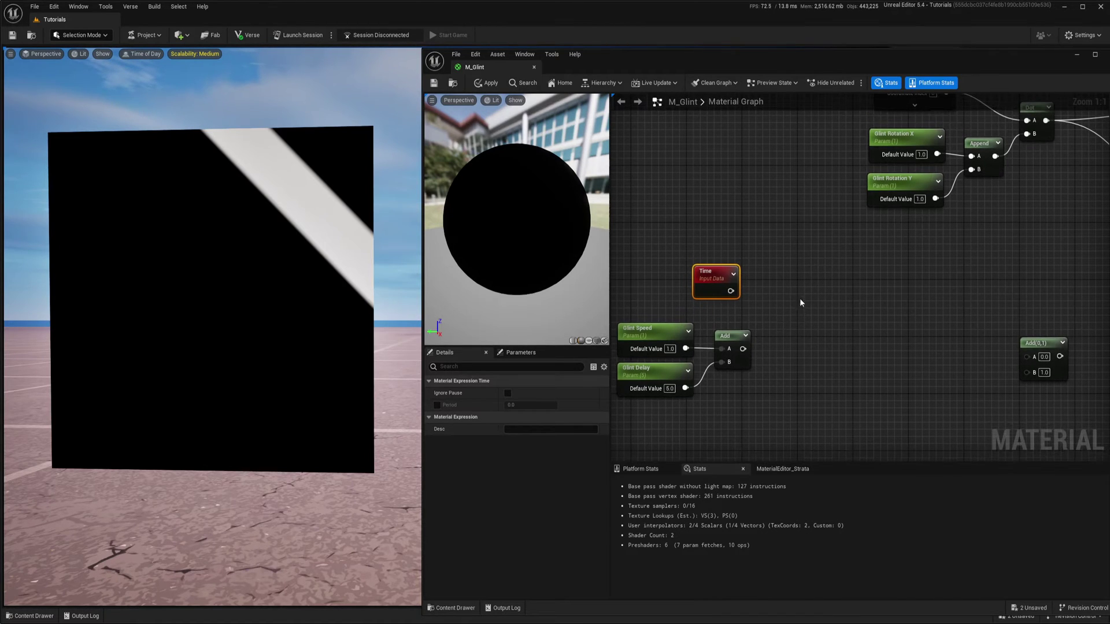
Step: Create a DebugScalarValues node after Time and connect the Time output to its Number input
right_click(806, 280)
text(debu)
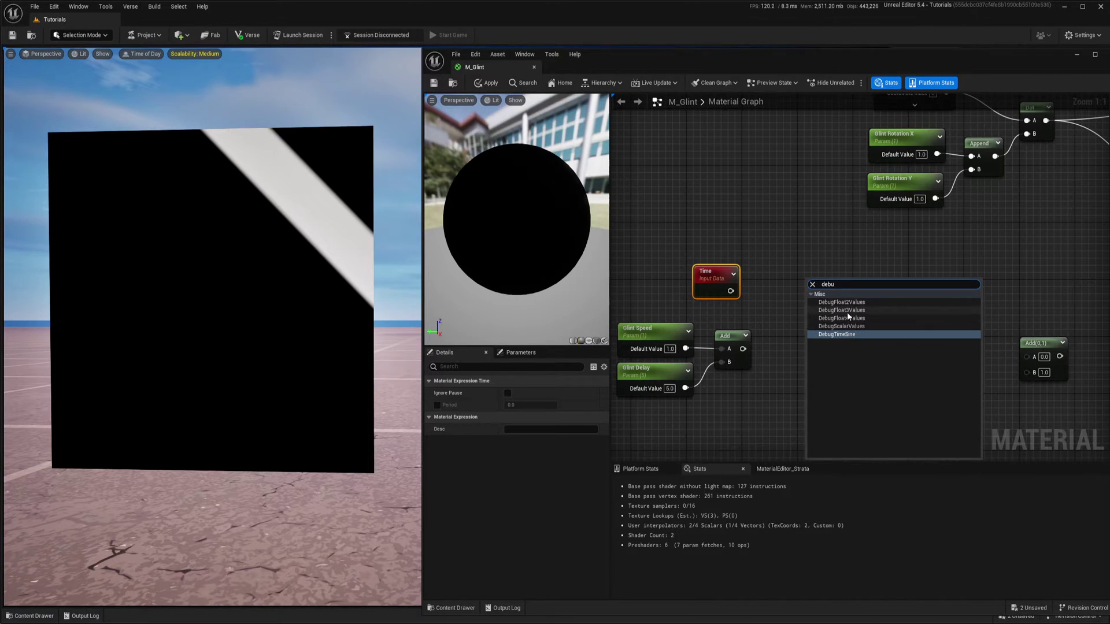
click(843, 327)
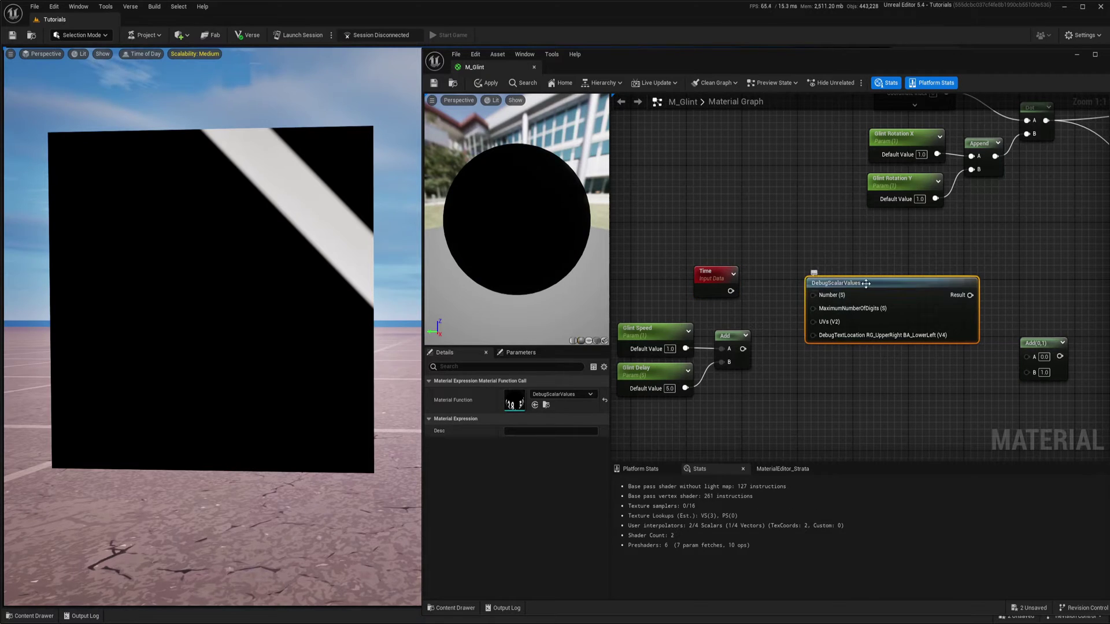
right_drag(756, 292, 808, 287)
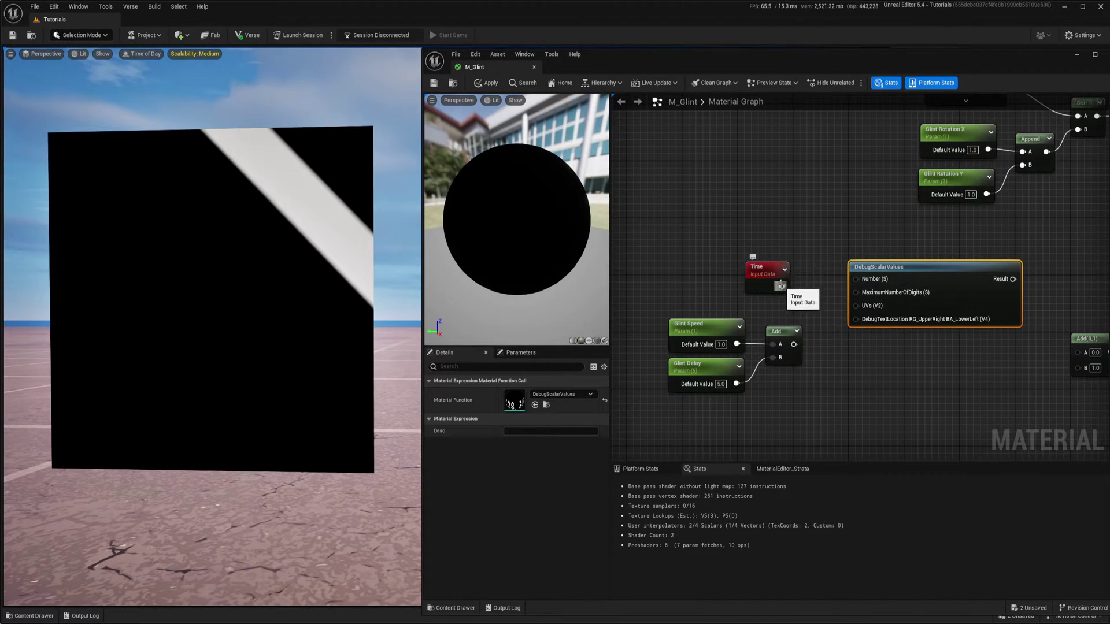
drag(781, 285, 857, 279)
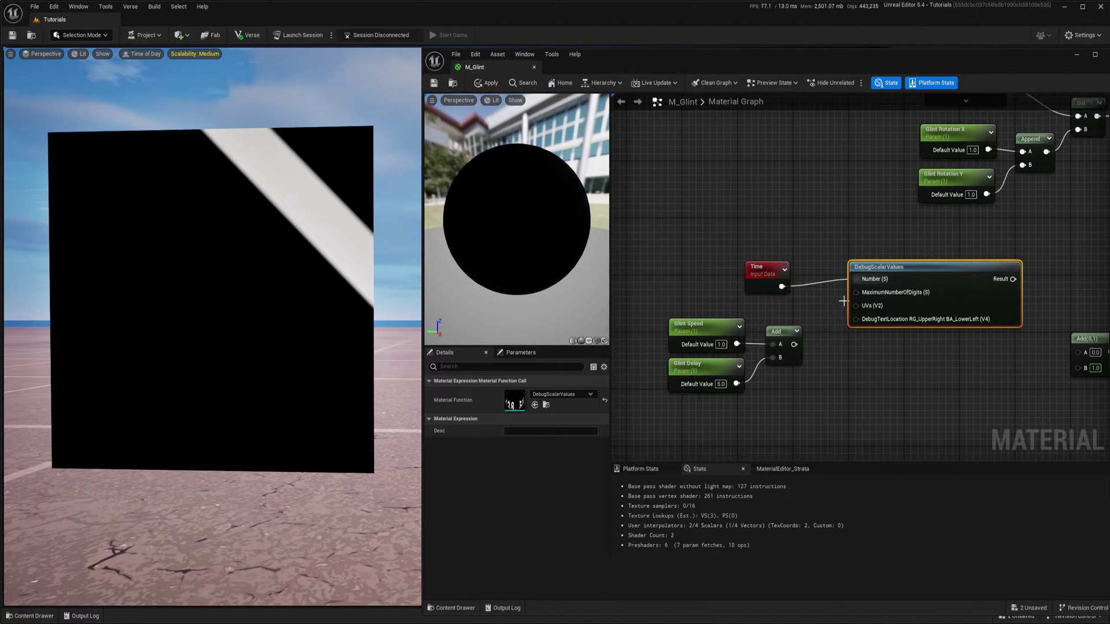
Step: Start previewing the DebugScalarValues node and show the preview on a plane, framed so the number is readable
right_click(907, 272)
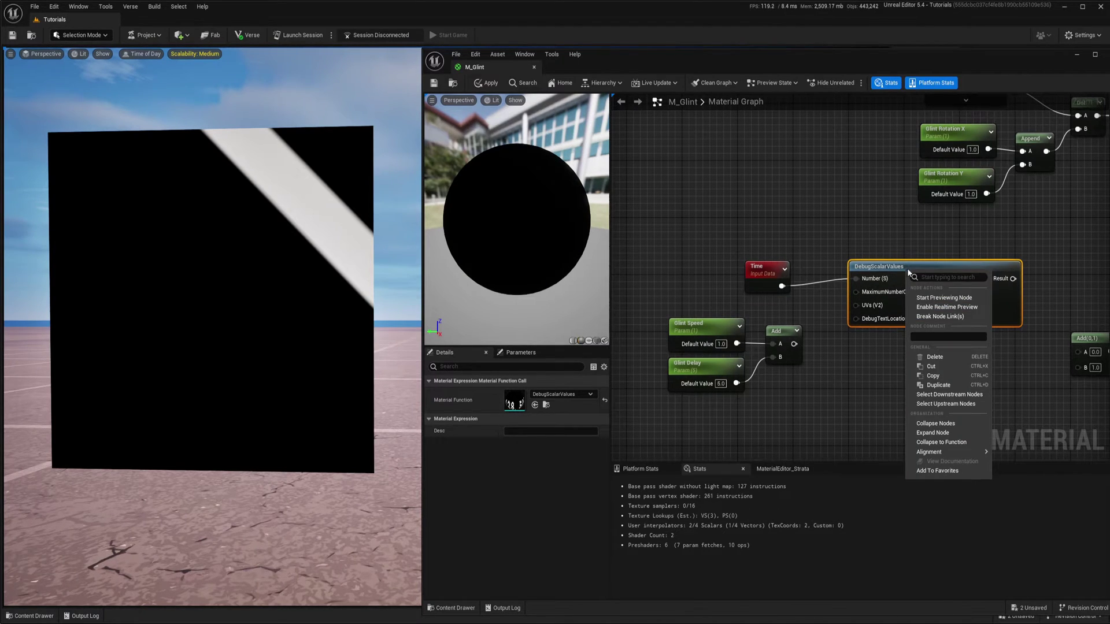
click(948, 298)
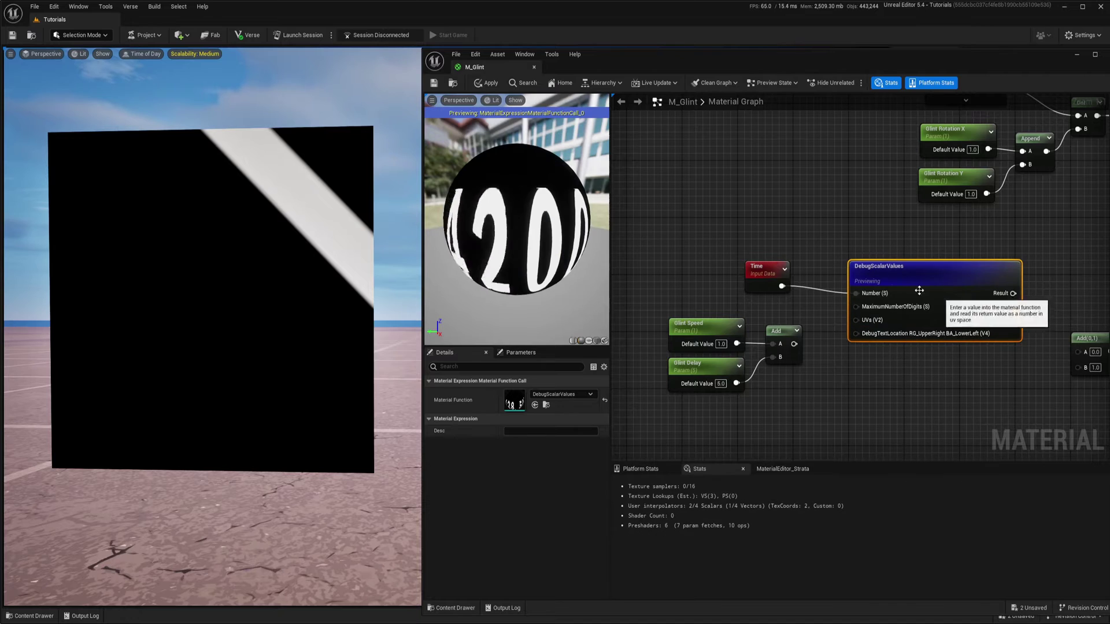
click(589, 341)
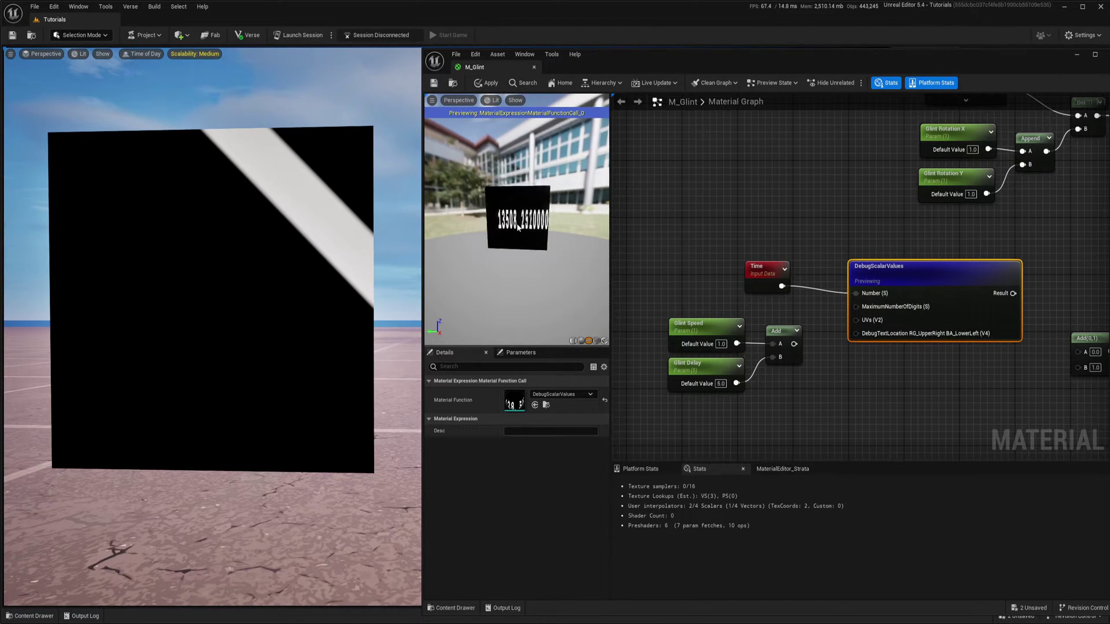
scroll(519, 228, up, 2)
drag(519, 228, 497, 228)
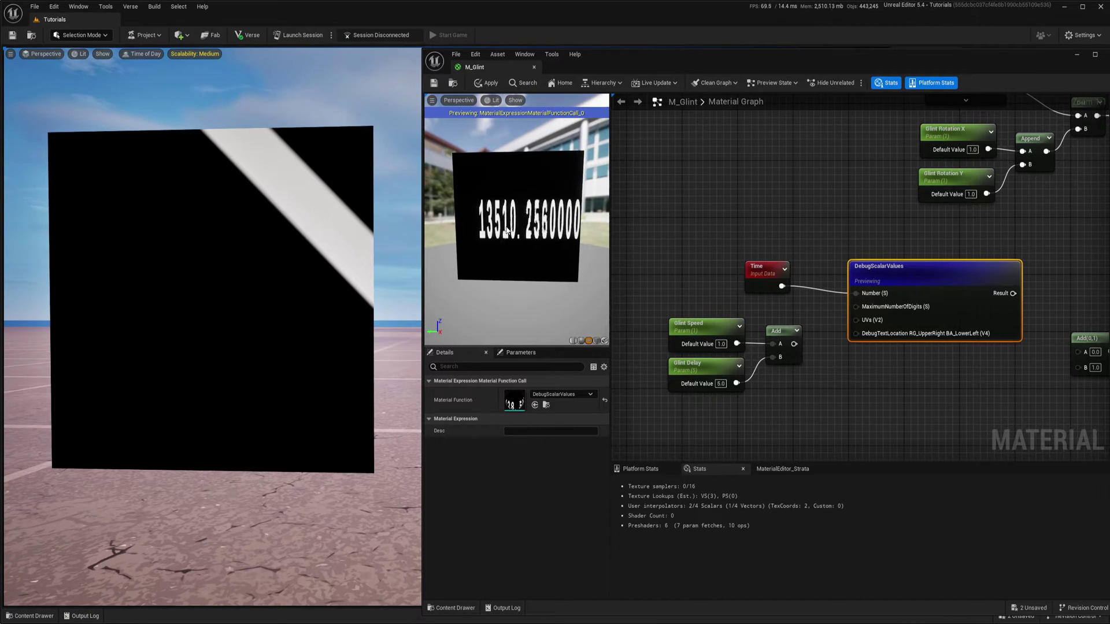
scroll(507, 229, up, 3)
scroll(507, 229, down, 4)
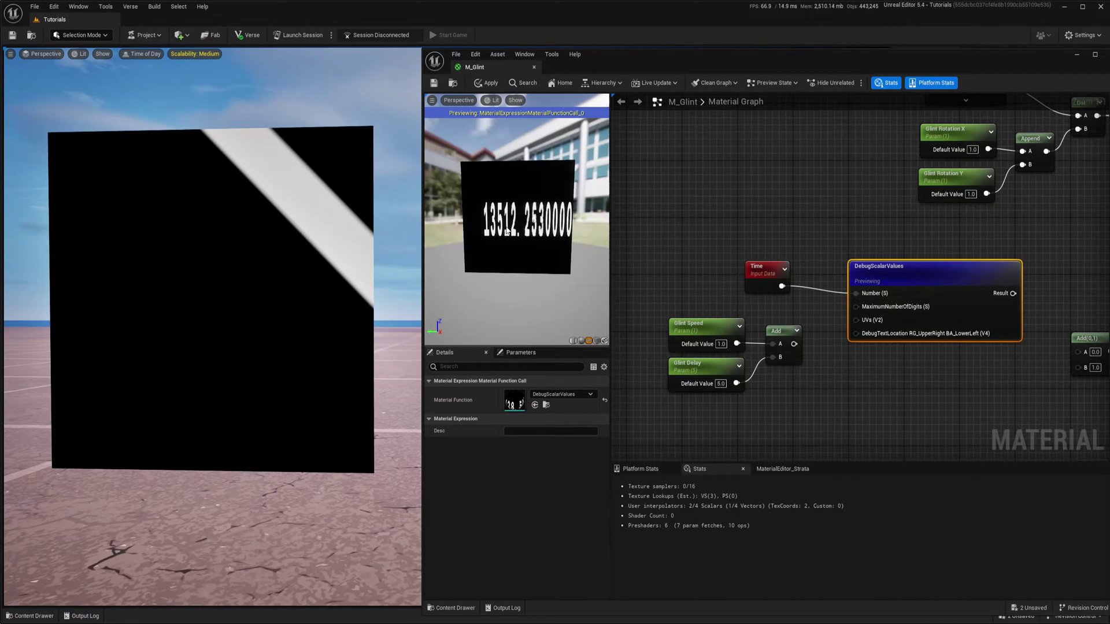
Step: Raise the Time node slightly and move DebugScalarValues further away to leave room between them
drag(758, 275, 769, 263)
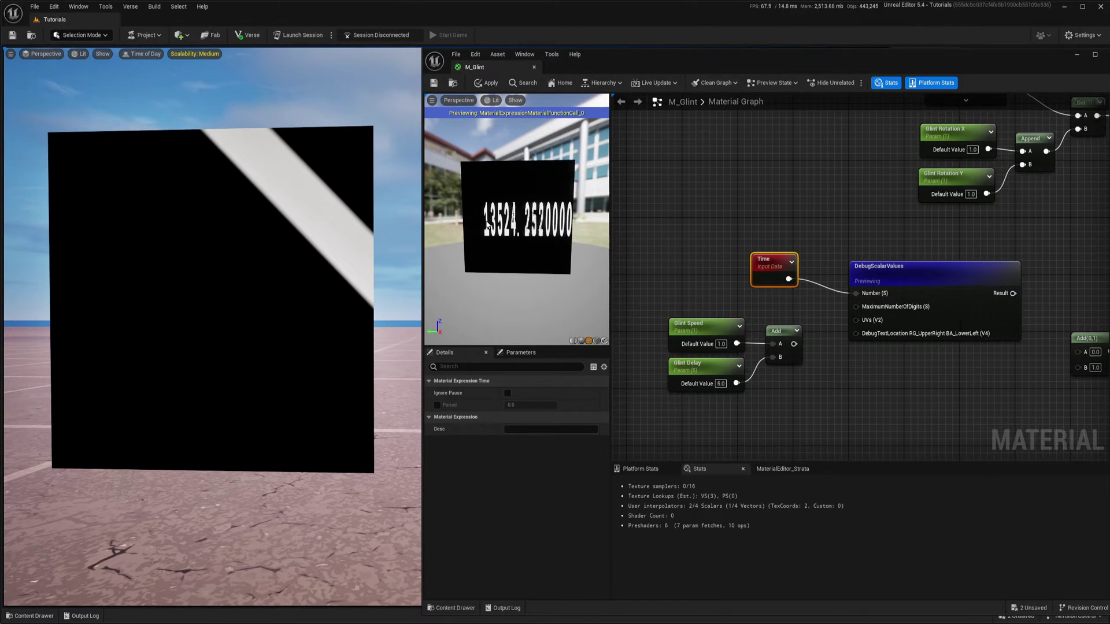
mouse_move(772, 267)
mouse_down()
mouse_move(770, 258)
mouse_move(770, 267)
mouse_up()
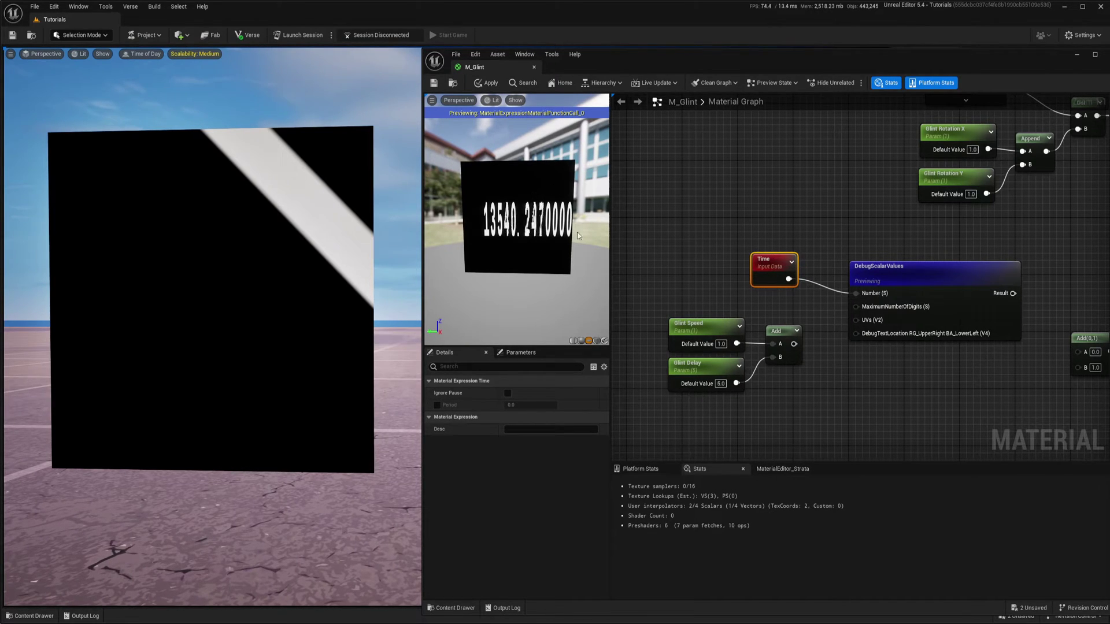
right_drag(901, 270, 854, 262)
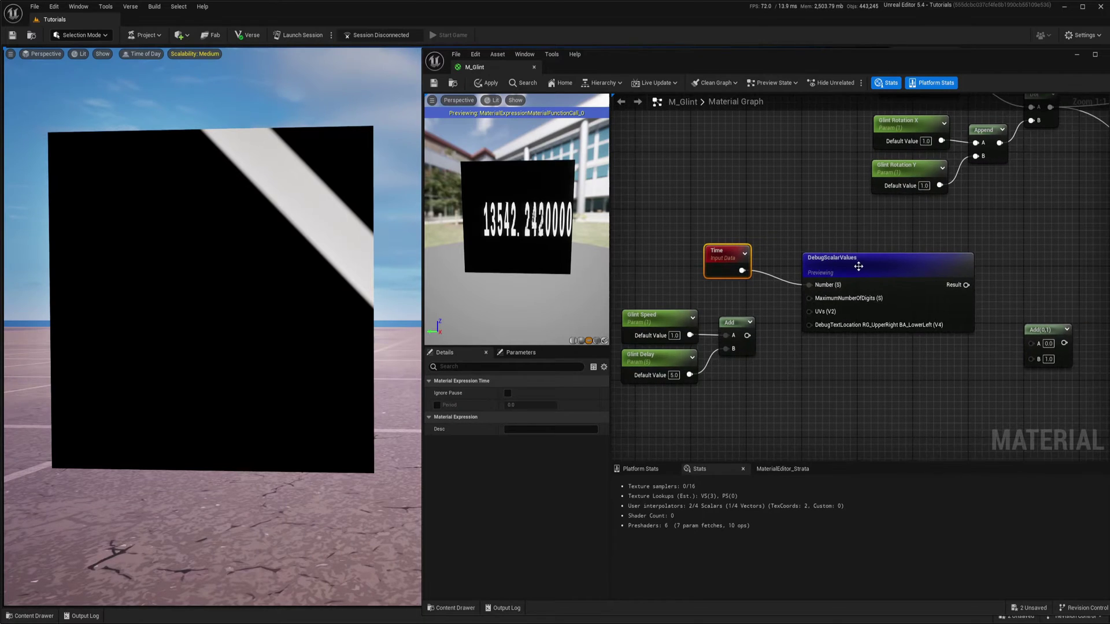
drag(854, 263, 977, 257)
right_drag(825, 316, 858, 316)
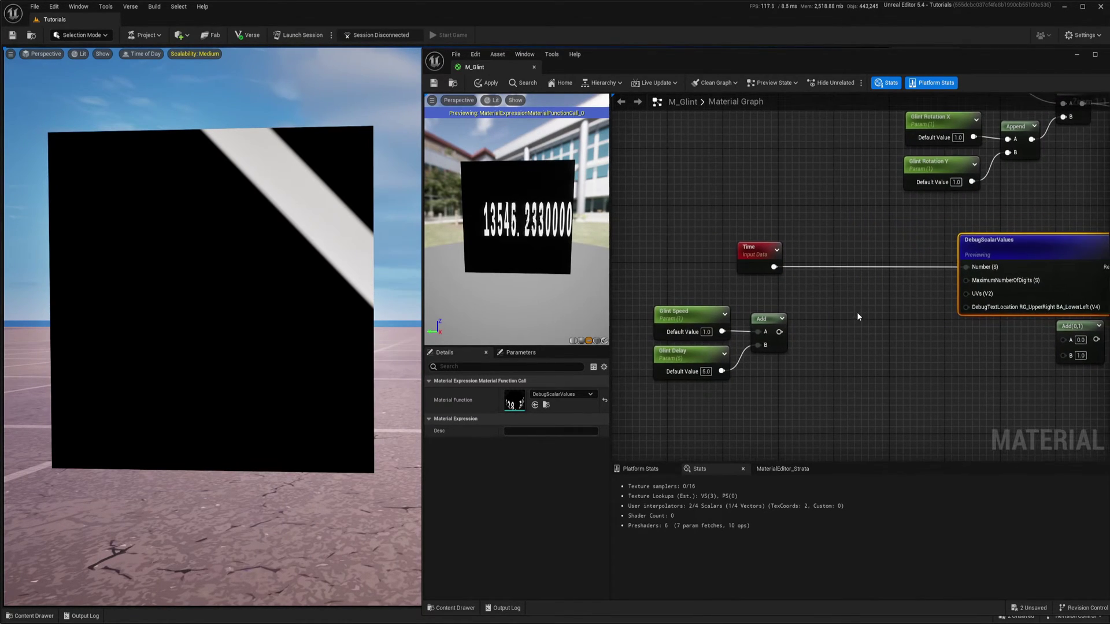
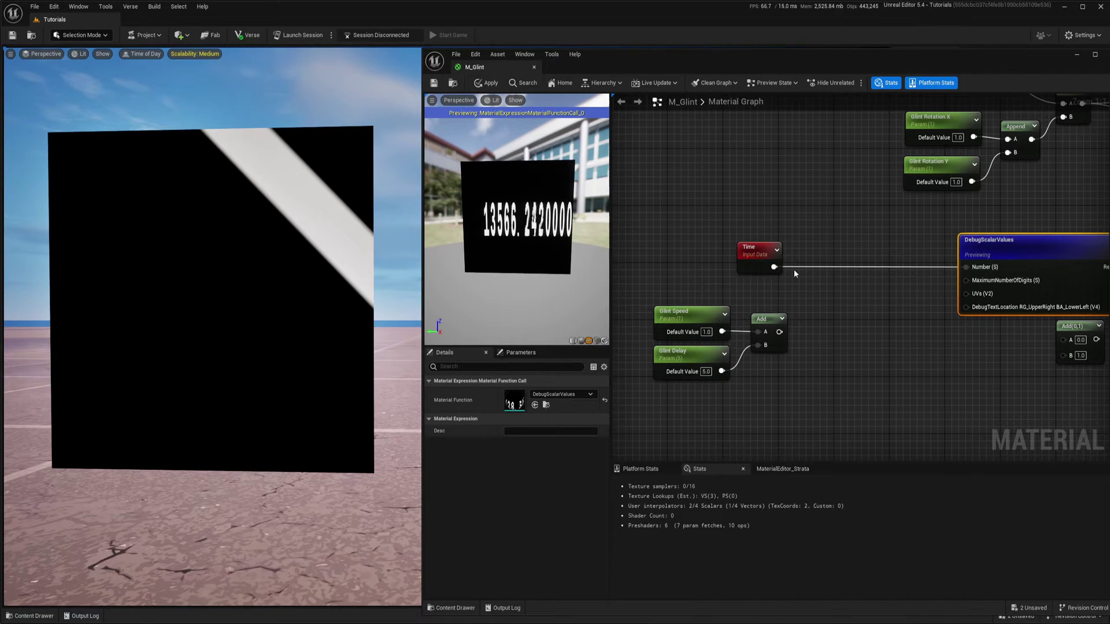
Step: Insert a Frac node between Time and the Number input of DebugScalarValues, aligned on their connection line
right_click(826, 292)
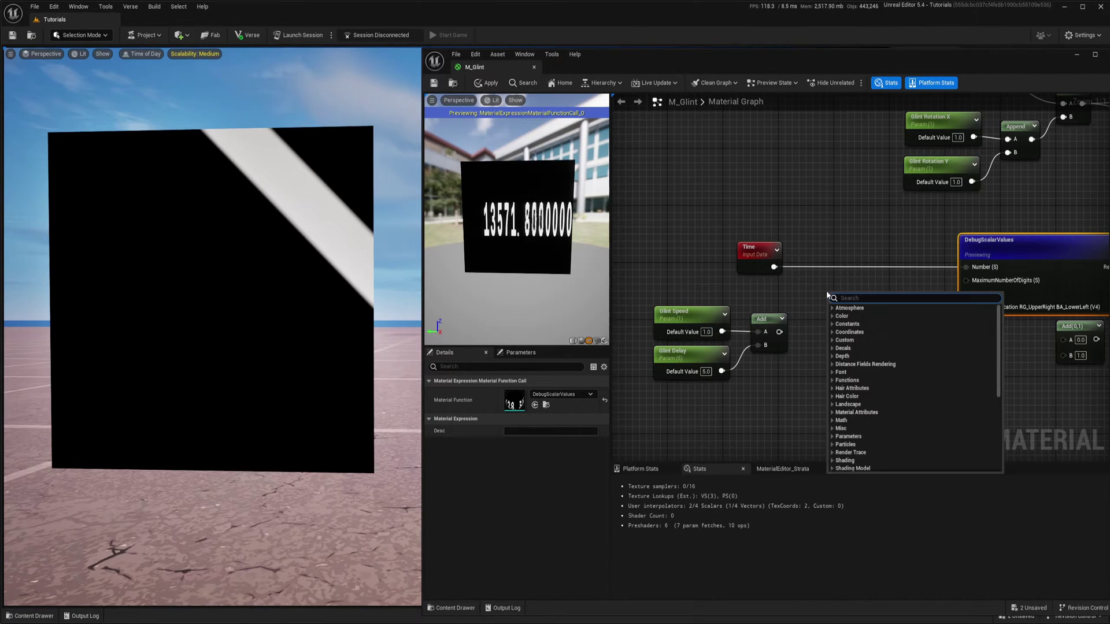
text(frac)
click(849, 317)
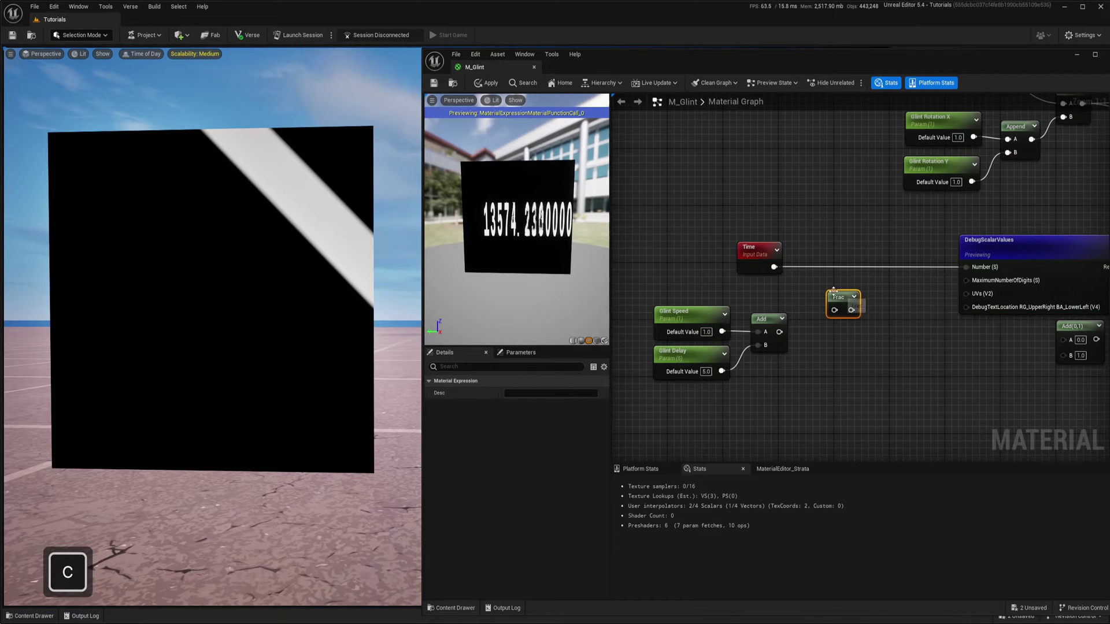
drag(773, 267, 964, 268)
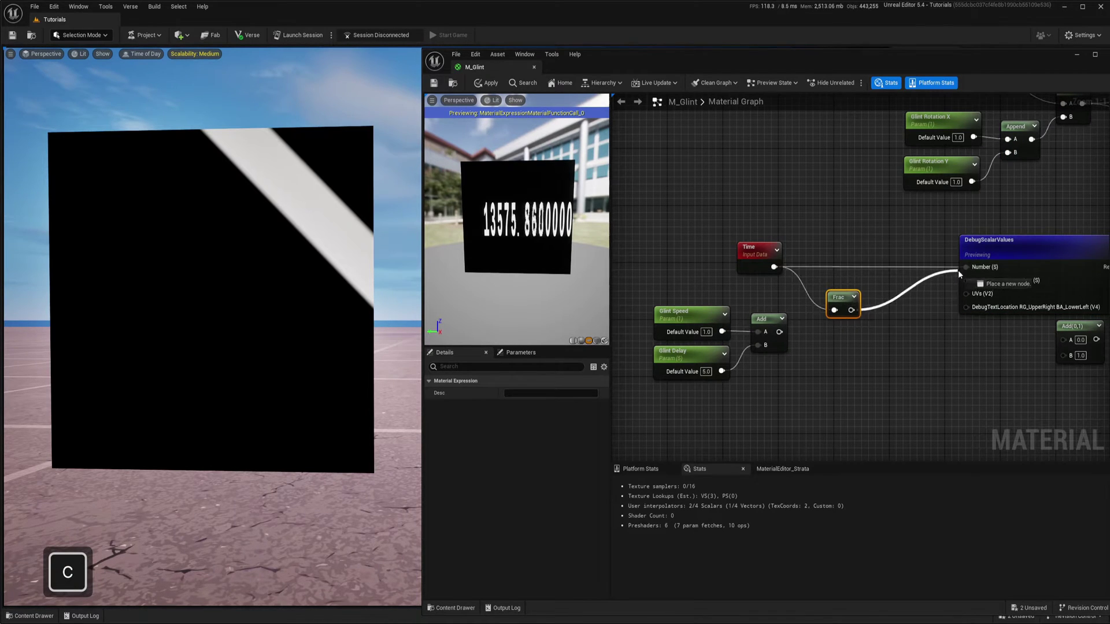
drag(847, 303, 840, 261)
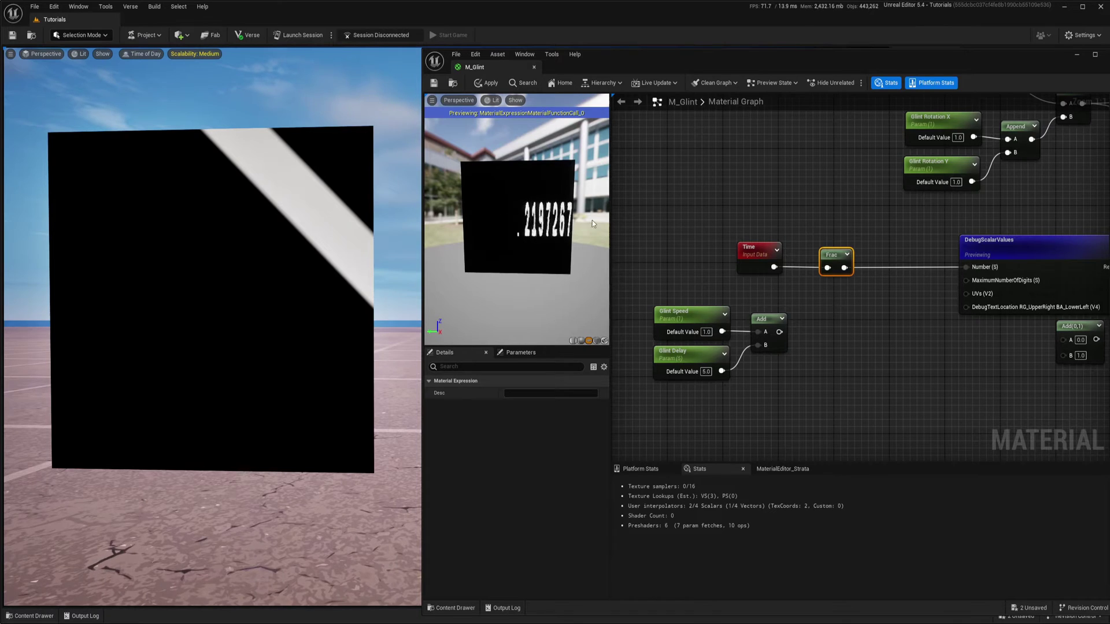
drag(840, 256, 863, 256)
right_drag(863, 256, 858, 248)
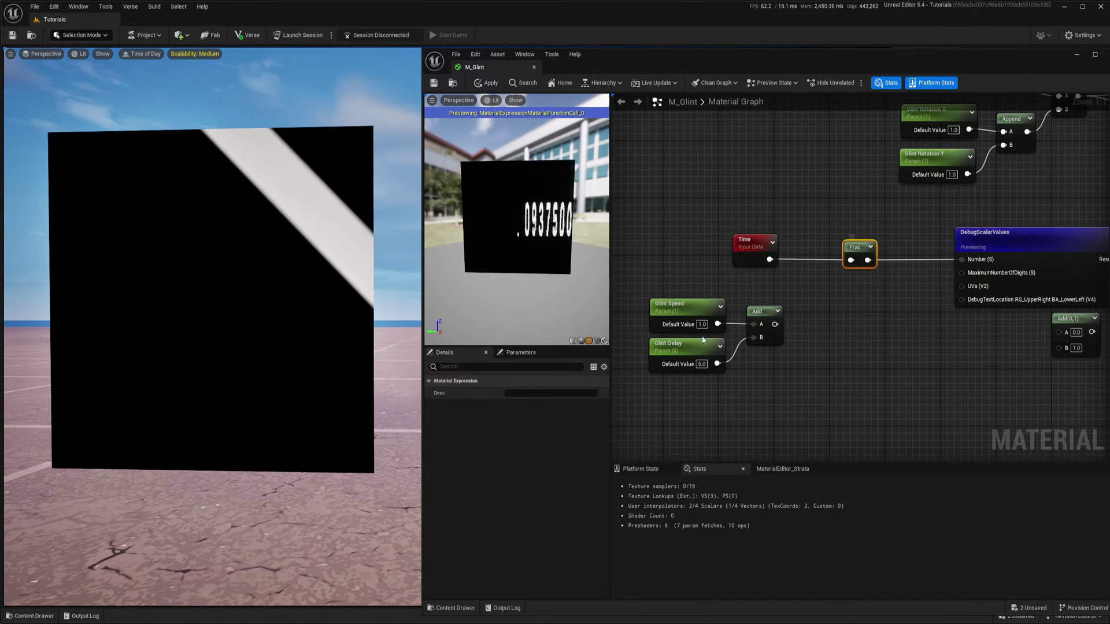
Step: Delete the Frac node between Time and DebugScalarValues
drag(648, 387, 793, 332)
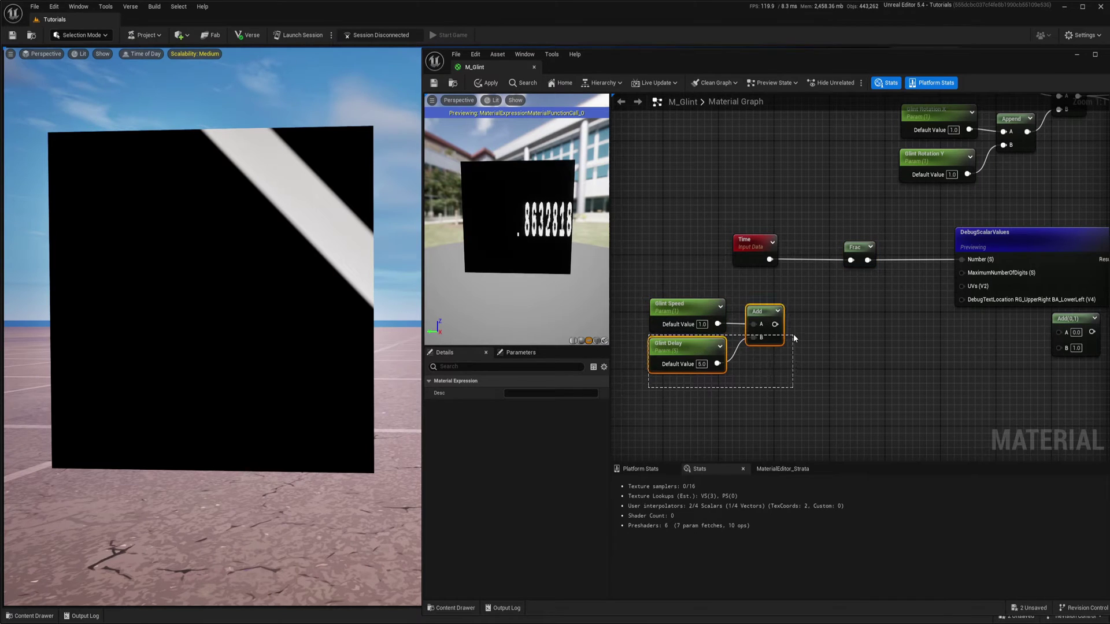
click(626, 292)
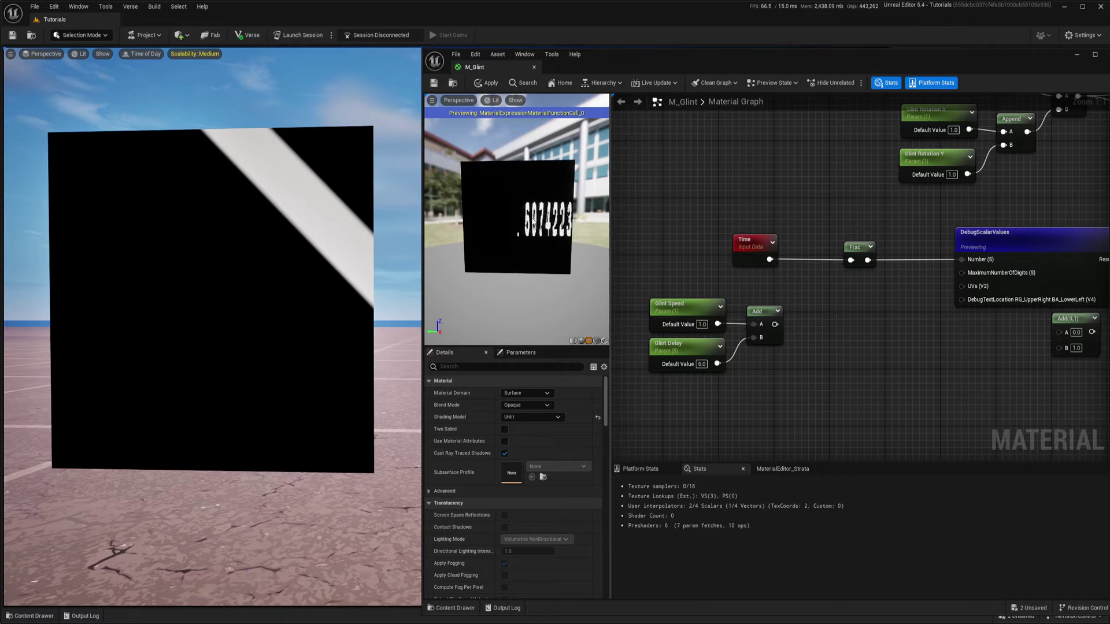
click(858, 248)
key(Delete)
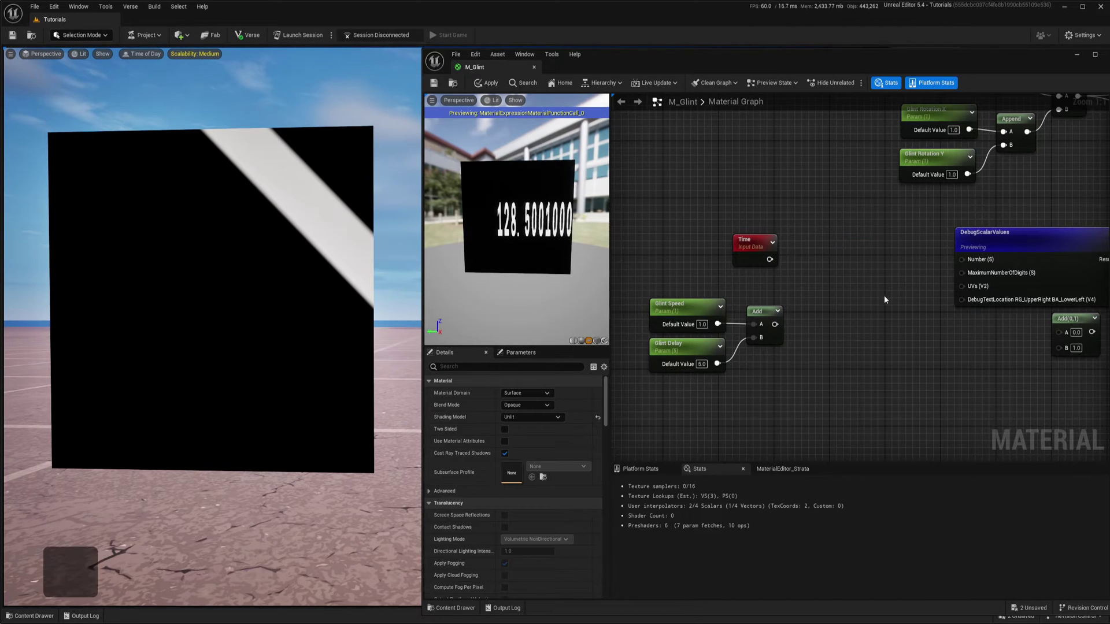
Step: Create an Fmod node and place it just after the Time node and the glint parameters' Add node
right_click(850, 295)
text(fmo)
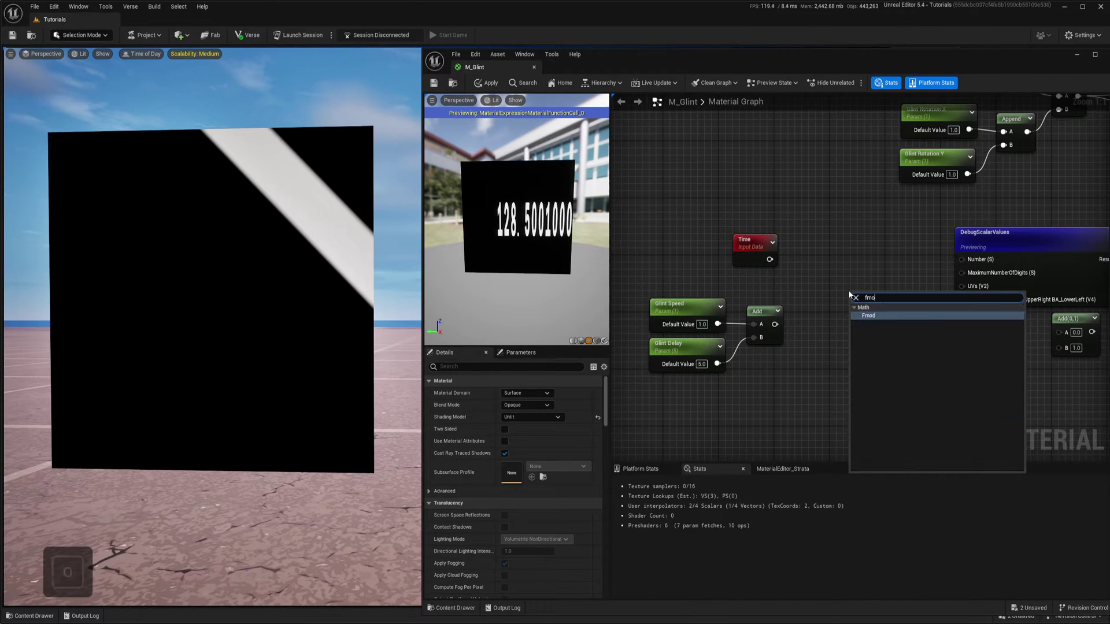
click(875, 315)
mouse_move(857, 298)
mouse_down()
mouse_move(830, 265)
mouse_move(831, 284)
mouse_move(845, 280)
mouse_up()
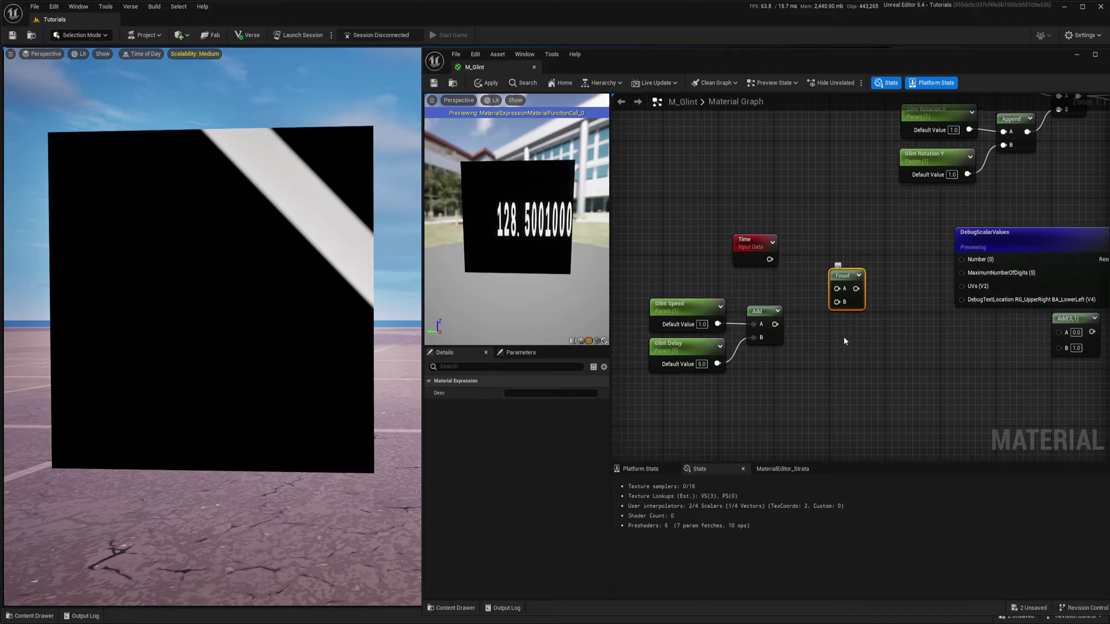
key(d)
click(839, 352)
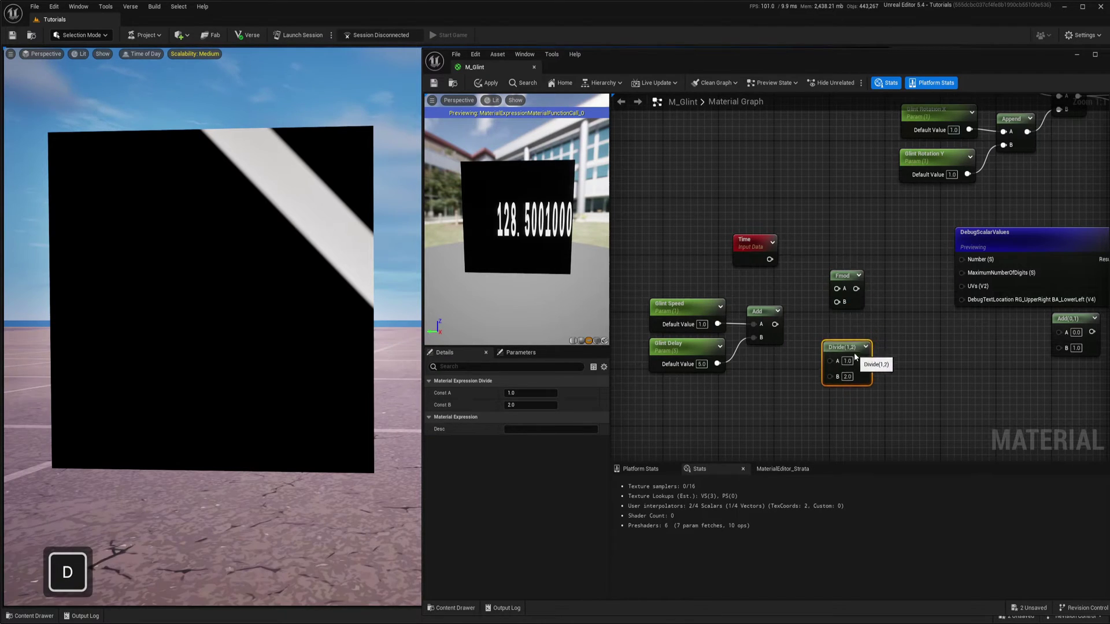
drag(840, 348, 847, 341)
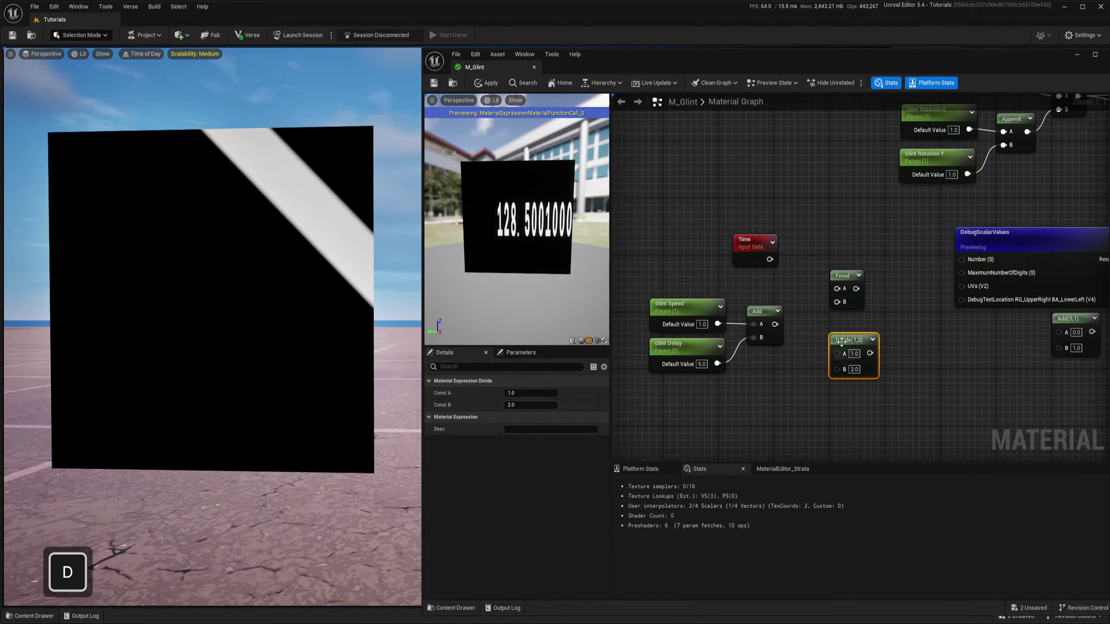
key(Delete)
click(843, 276)
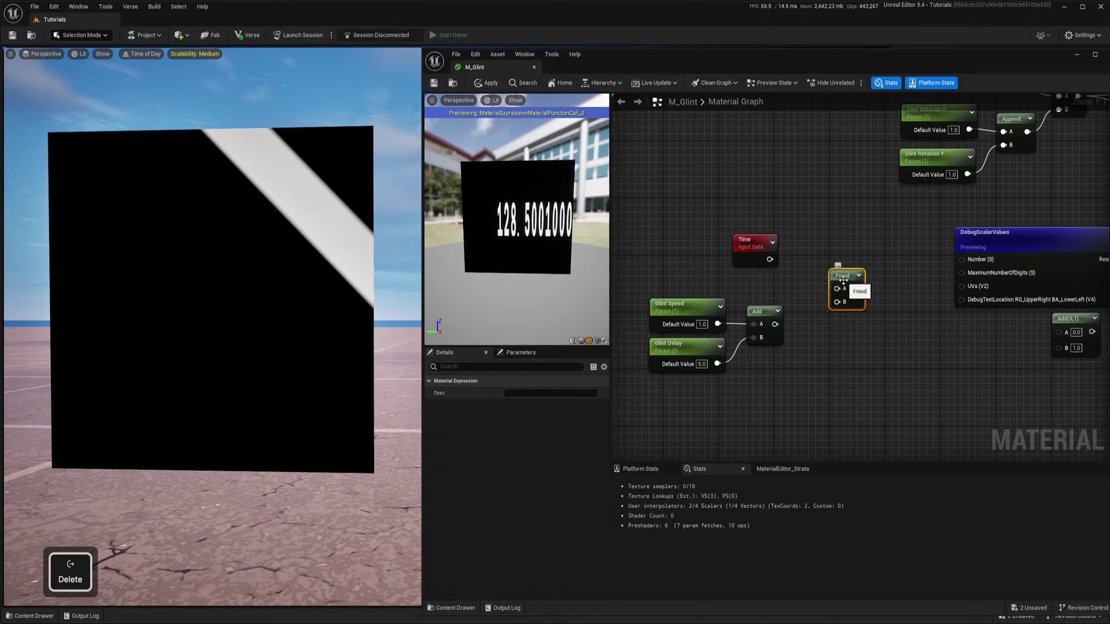
Step: Move the Time node aside and create a scalar parameter named Test in front of the Fmod node
drag(743, 240, 626, 296)
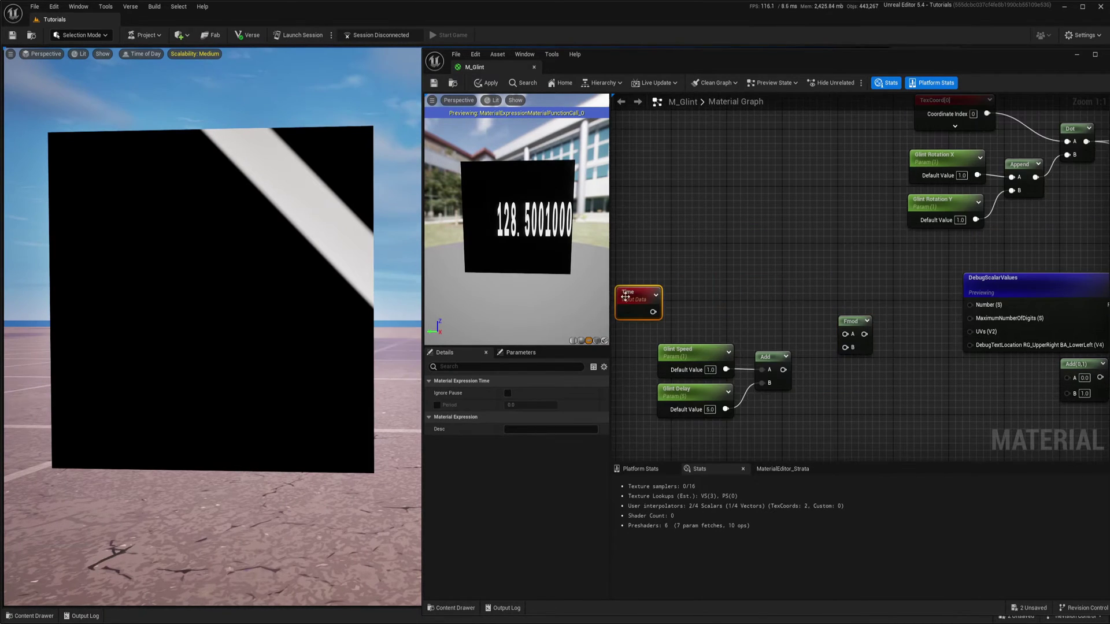
click(768, 294)
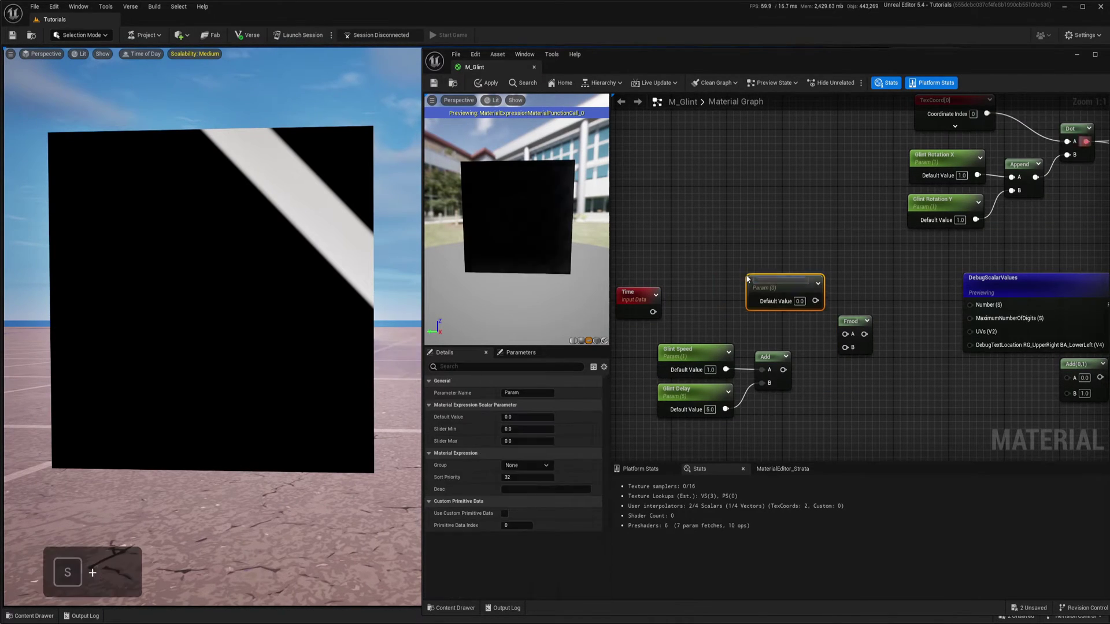
text(Test)
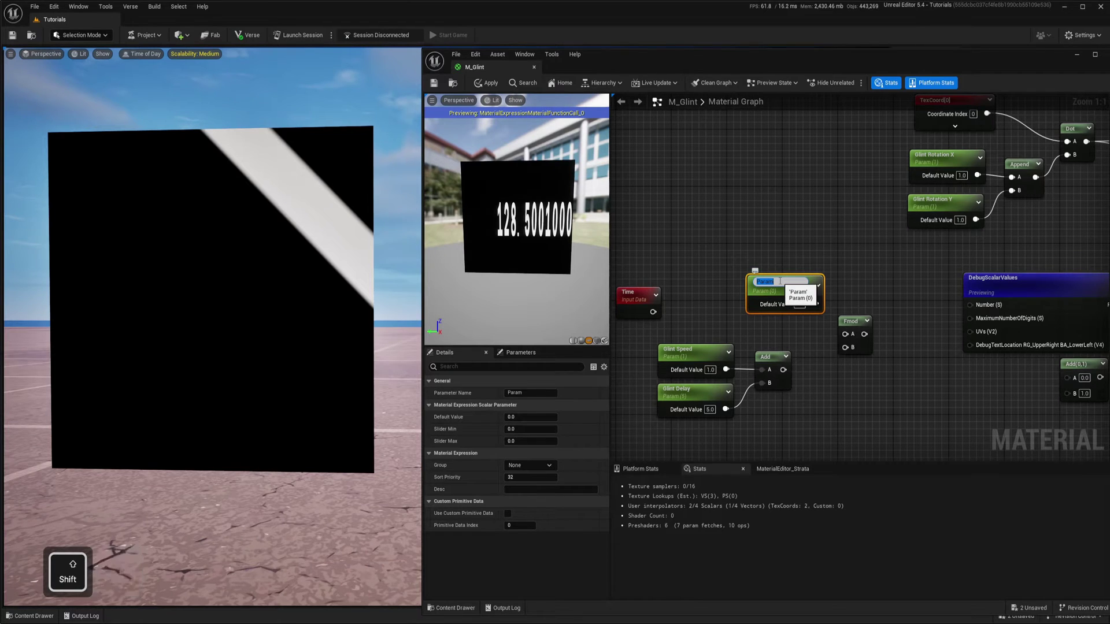
key(Return)
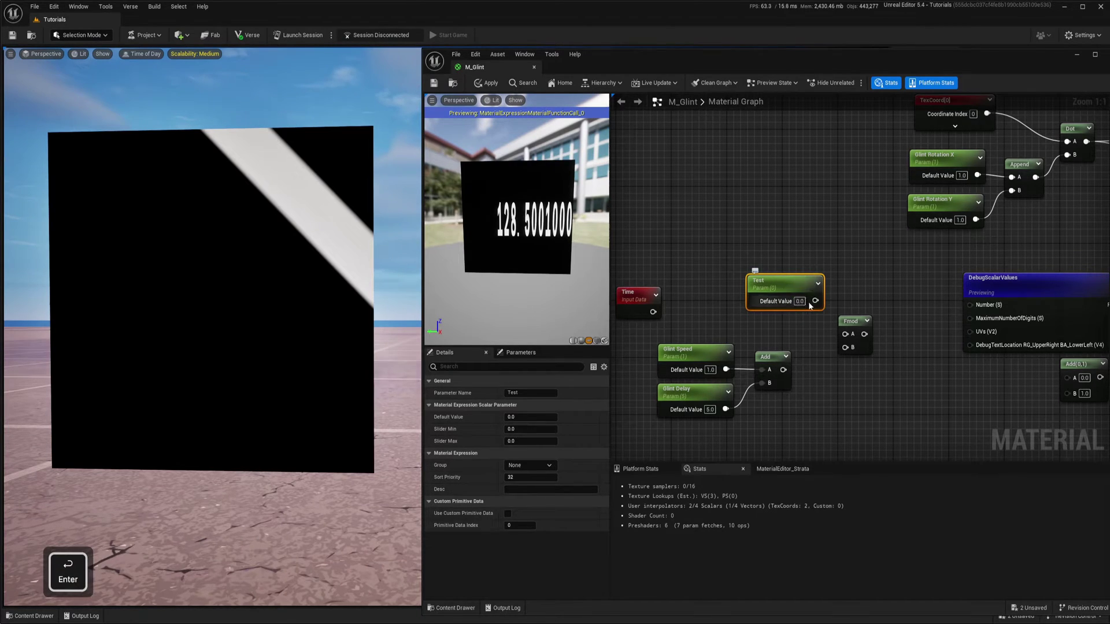
Step: Connect Test to Fmod input A, the glint parameters' Add node to input B, and Fmod's output to DebugScalarValues' Number input
drag(791, 286, 770, 283)
drag(865, 335, 971, 305)
drag(782, 370, 796, 298)
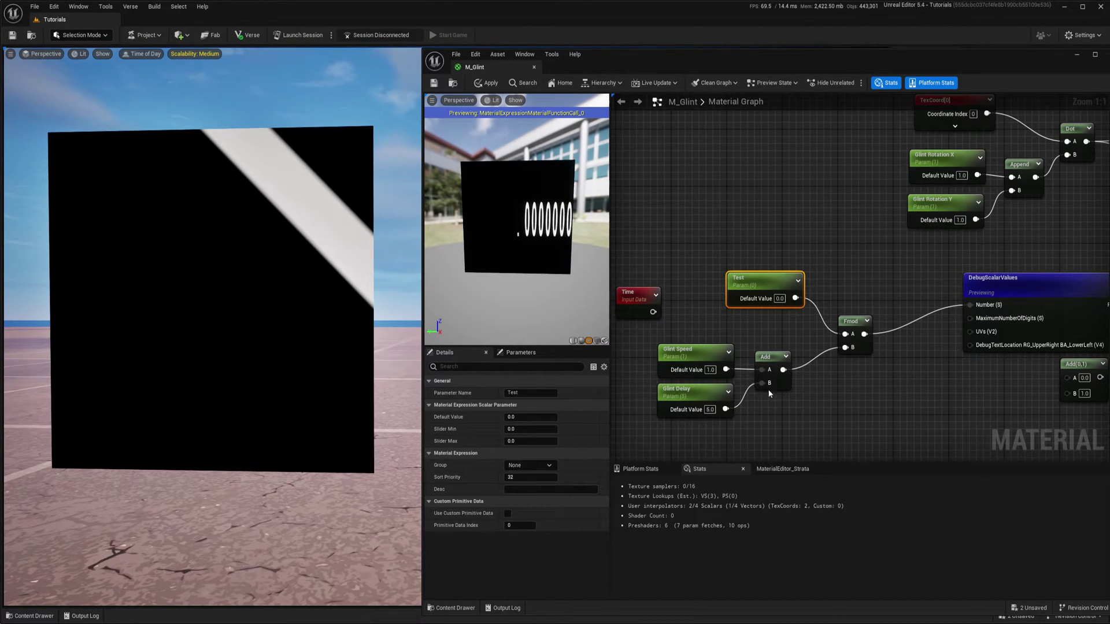
Step: Set the Test parameter's default value to 9
click(779, 298)
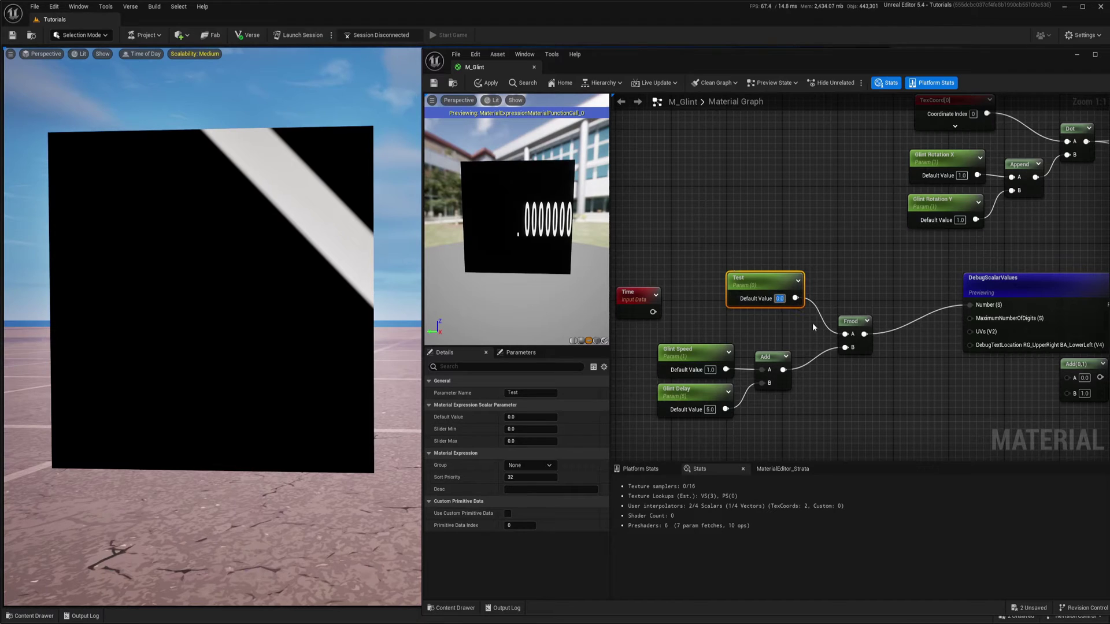
text(9)
key(Return)
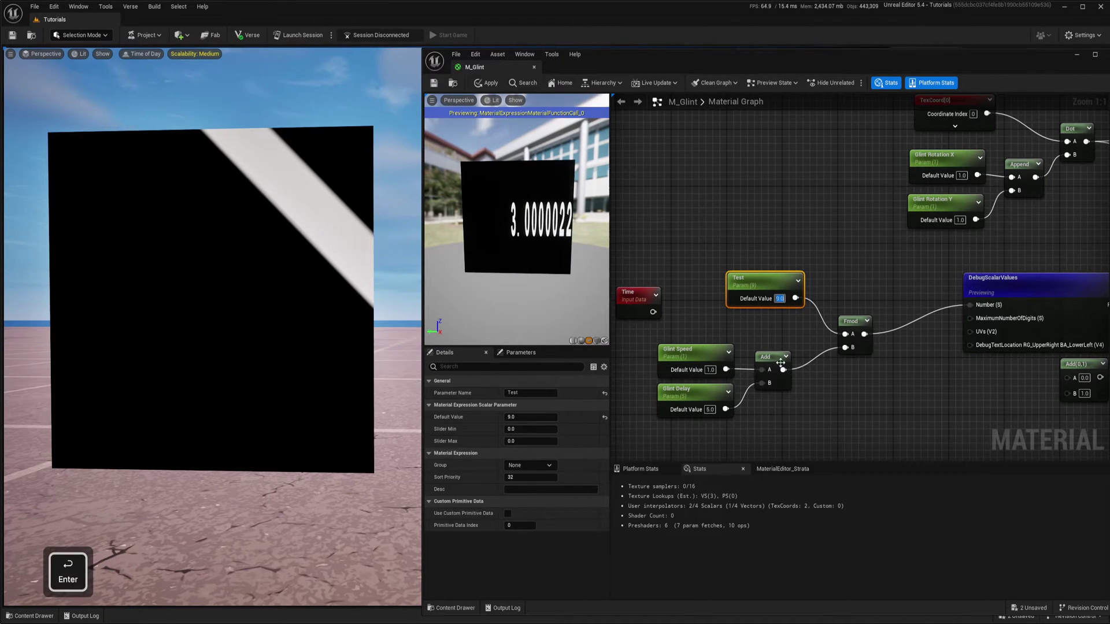
Step: Connect Glint Speed directly to Fmod input B and move the Add and Glint Delay nodes out of the way
right_drag(712, 396, 742, 389)
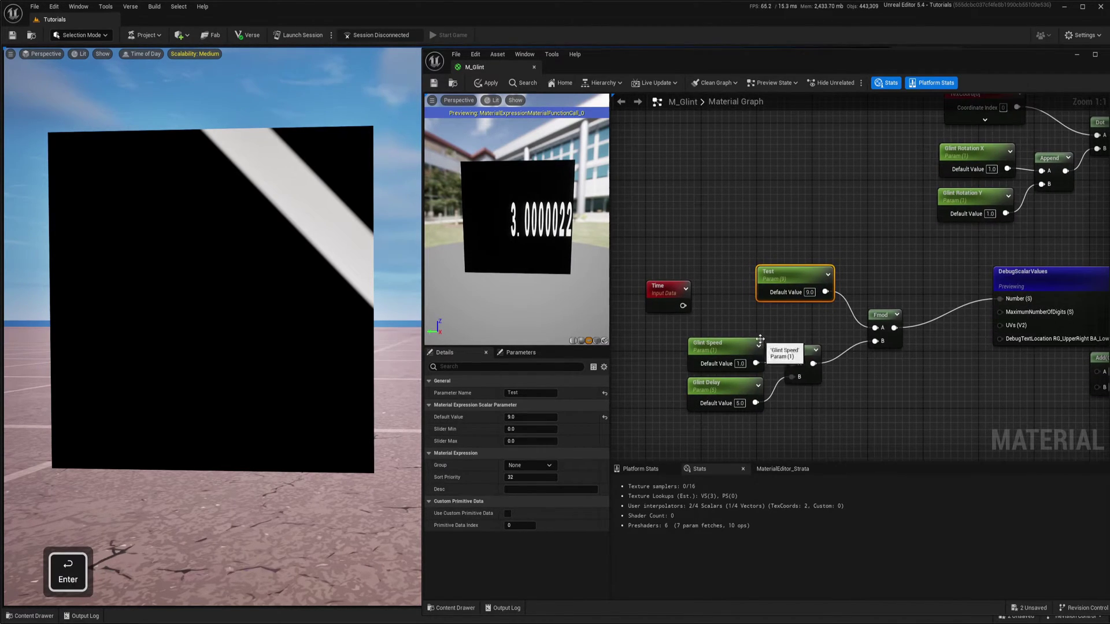
drag(740, 349, 874, 342)
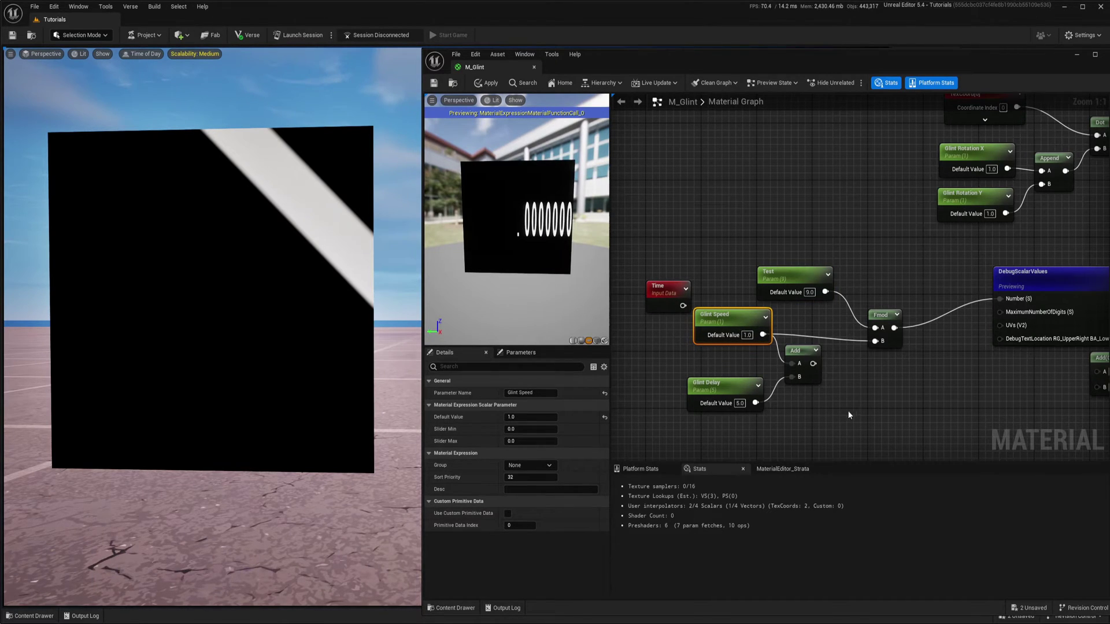
drag(849, 415, 743, 377)
drag(810, 380, 782, 438)
drag(744, 325, 752, 331)
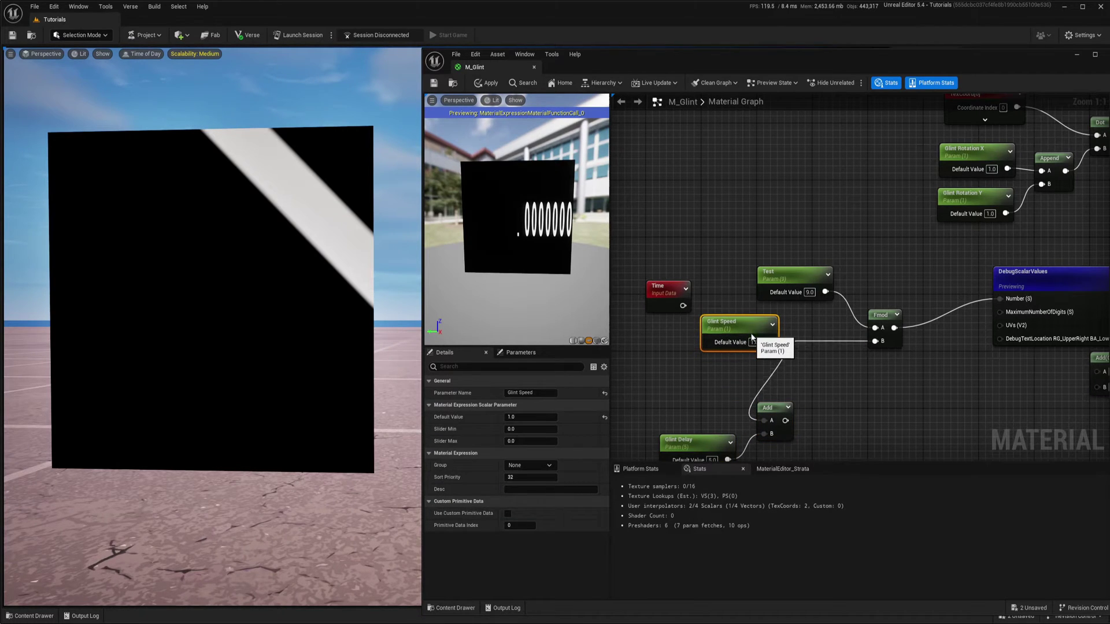
click(803, 276)
click(738, 327)
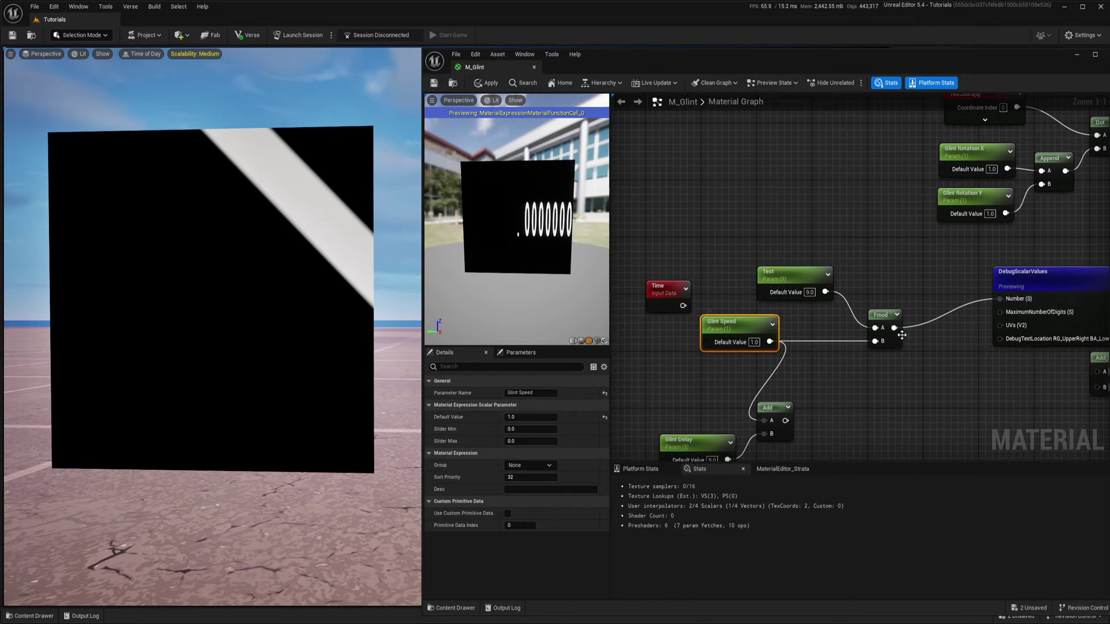
Step: Widen the material preview area and frame the debug number larger in it
scroll(531, 220, up, 3)
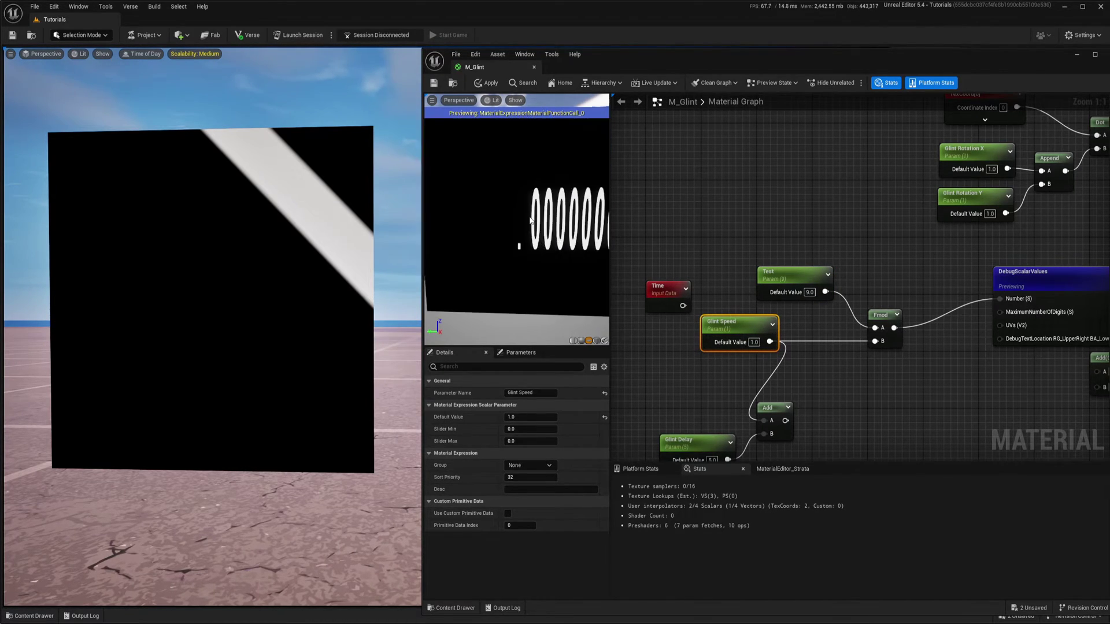
drag(610, 201, 682, 201)
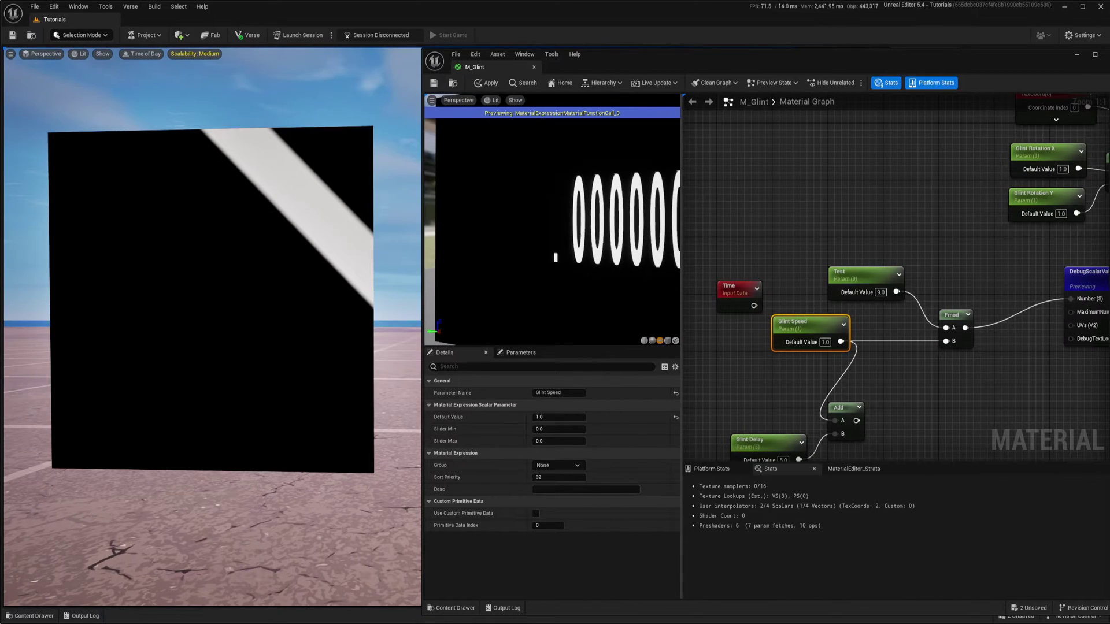
scroll(568, 269, down, 2)
middle_drag(598, 260, 568, 270)
Step: Try default values of 3 and 4 for the Glint Speed parameter
right_drag(815, 369, 808, 371)
click(819, 345)
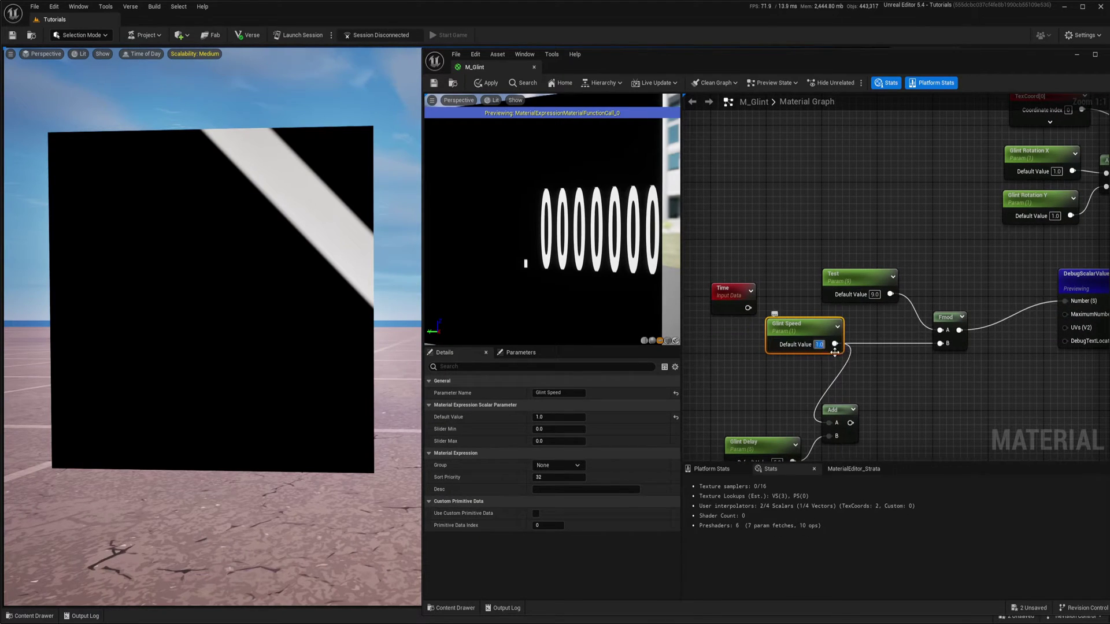
text(3)
key(Return)
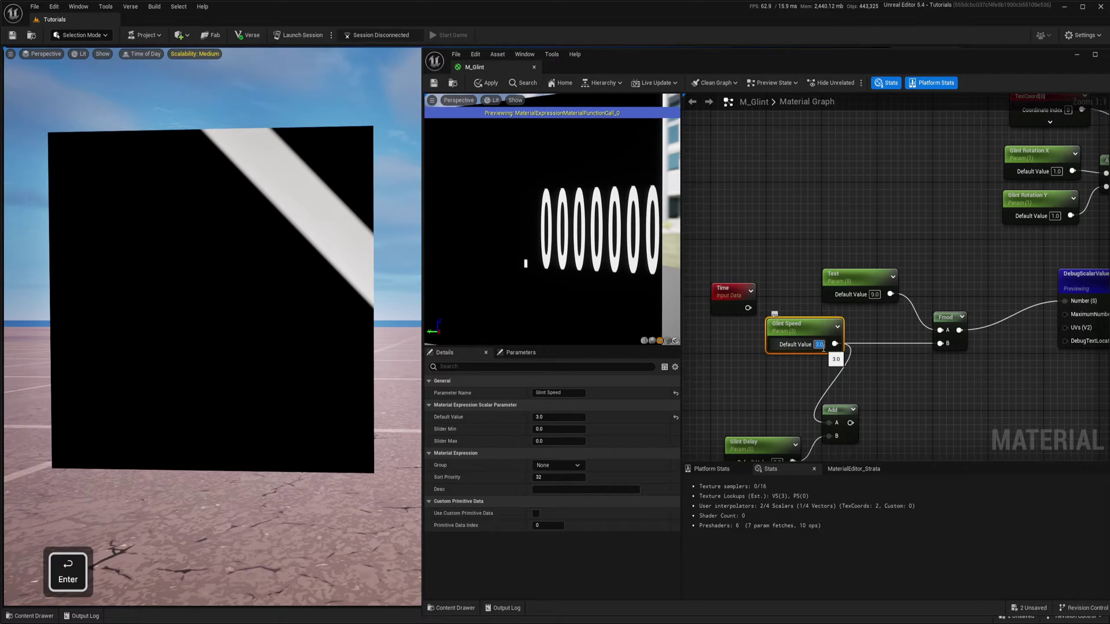
text(4)
key(Return)
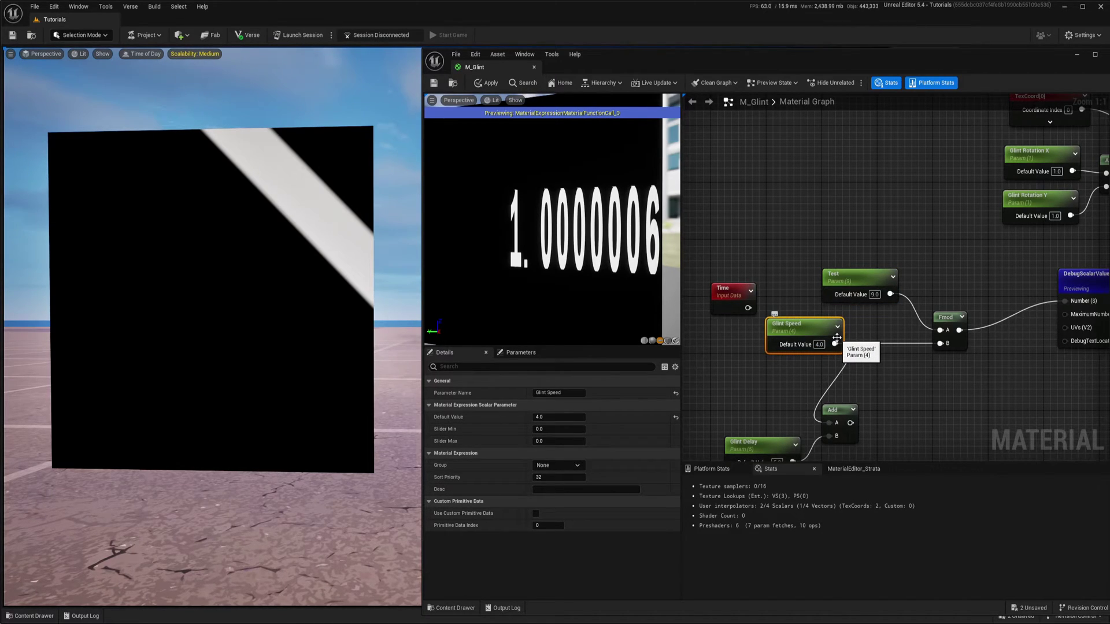
Step: Move the Glint Speed node back down, just above Glint Delay and beside the Add node
click(949, 324)
right_drag(939, 270, 923, 251)
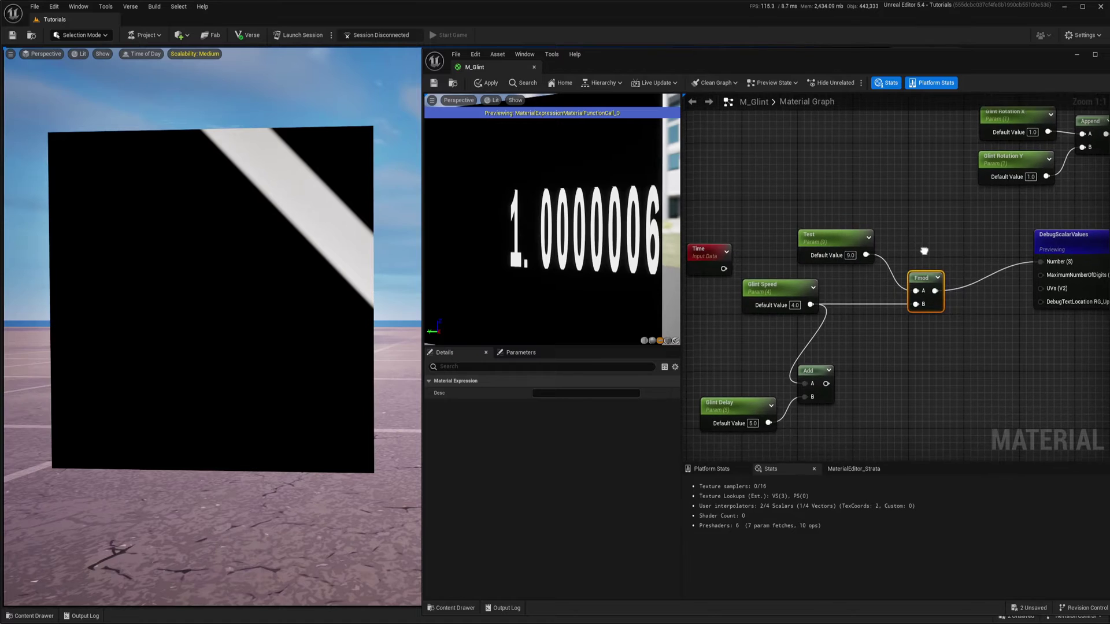
scroll(853, 306, down, 1)
right_drag(845, 324, 876, 328)
drag(832, 291, 797, 348)
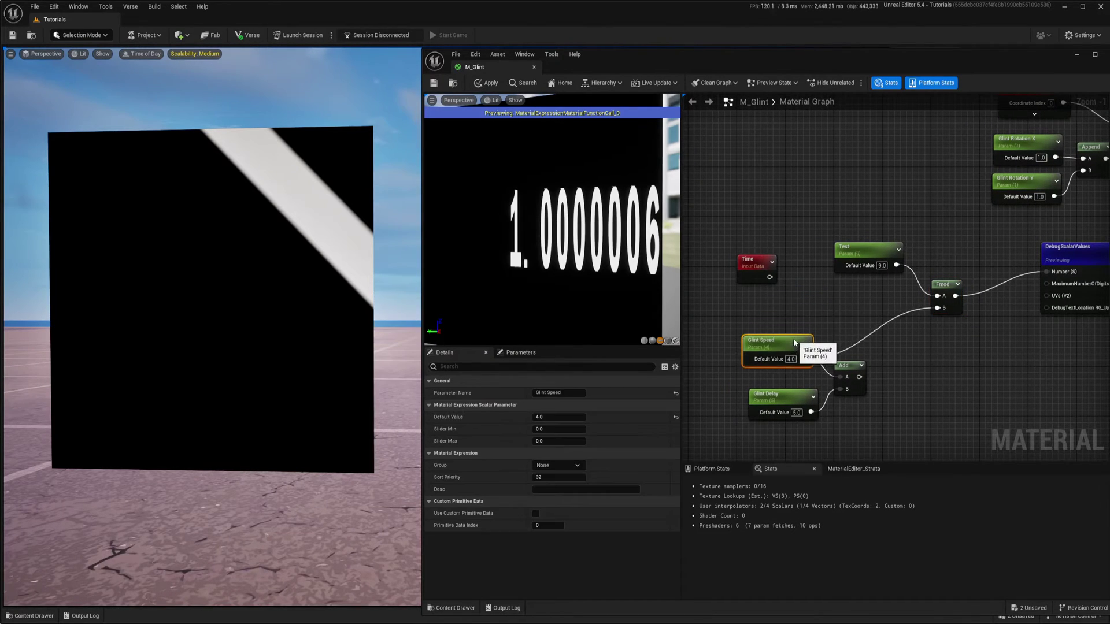
Step: Delete the Test parameter, connect Time to Fmod input A in its place, and move Time closer to Fmod
drag(852, 213, 869, 314)
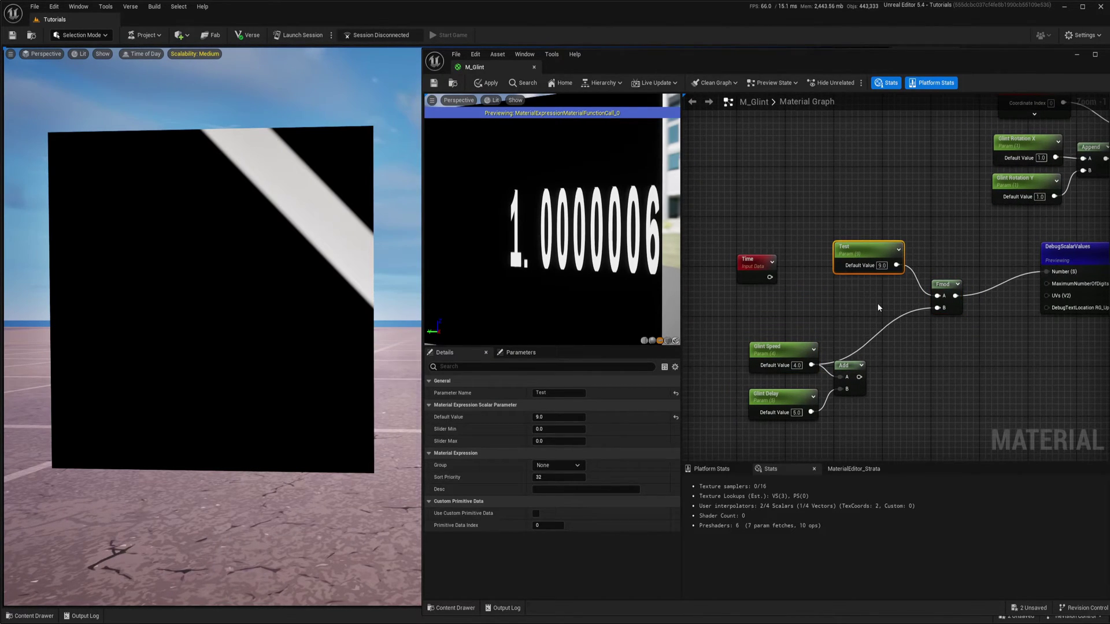
key(Delete)
drag(769, 277, 937, 296)
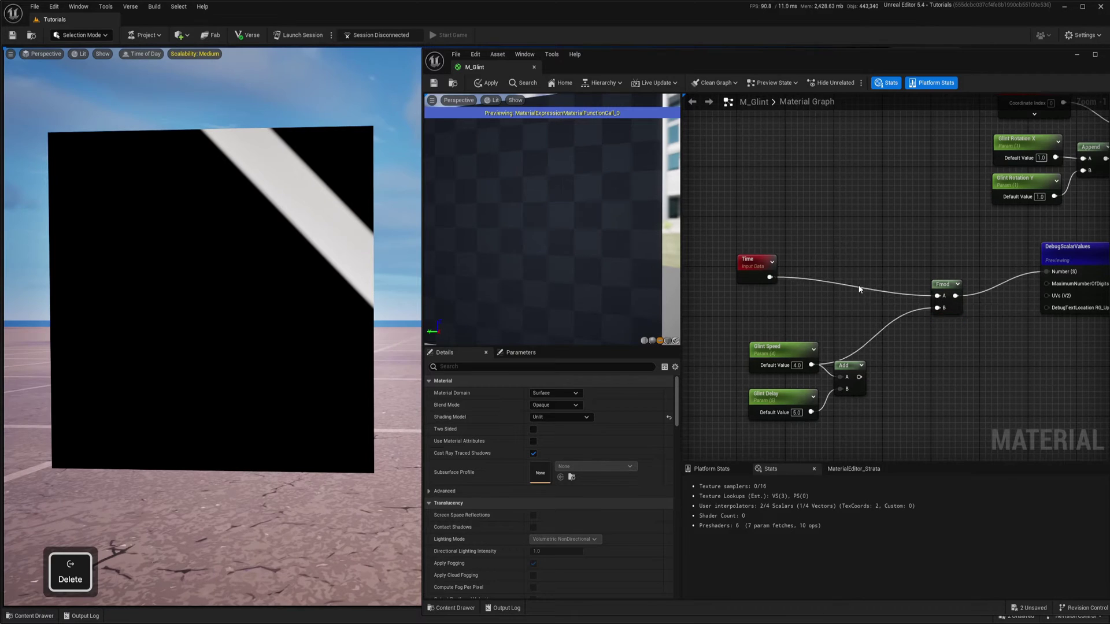
drag(749, 260, 852, 259)
Step: Connect the Add node of Glint Speed and Glint Delay to Fmod input B and nudge the Add node up
drag(745, 431, 949, 305)
scroll(849, 325, up, 1)
click(908, 363)
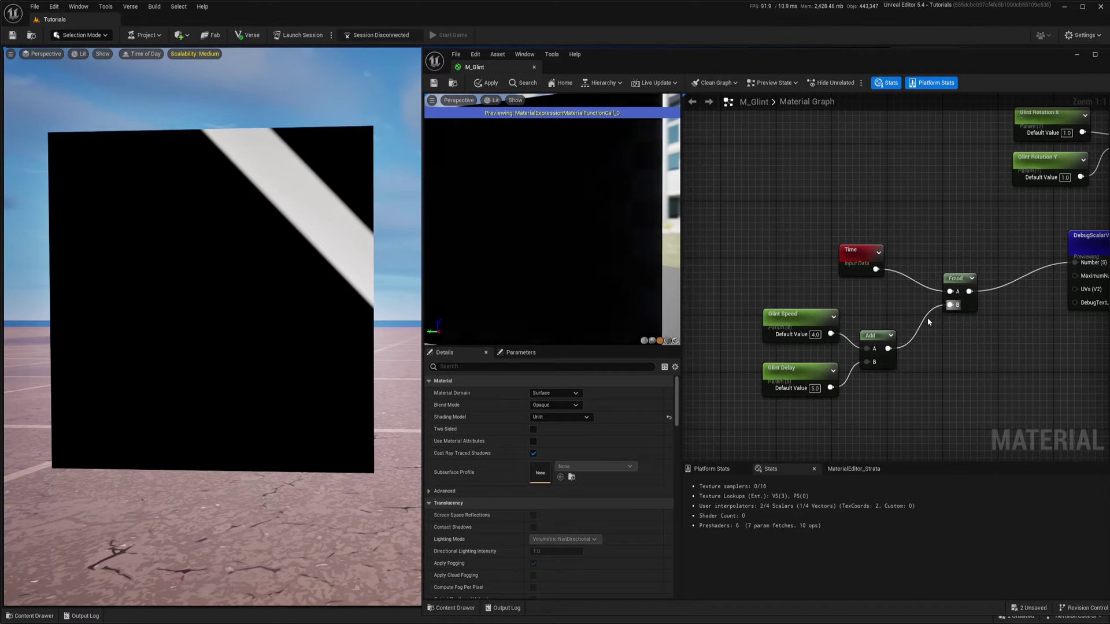
drag(886, 336, 887, 322)
right_drag(946, 381, 944, 359)
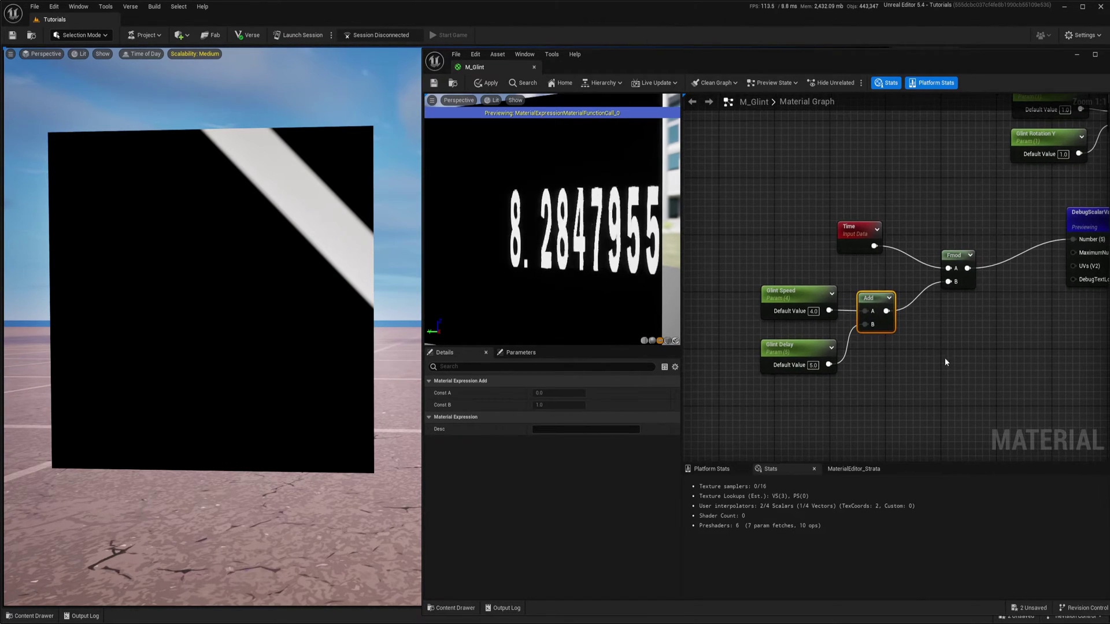
Step: Set the Glint Speed parameter's default value to 1
click(813, 311)
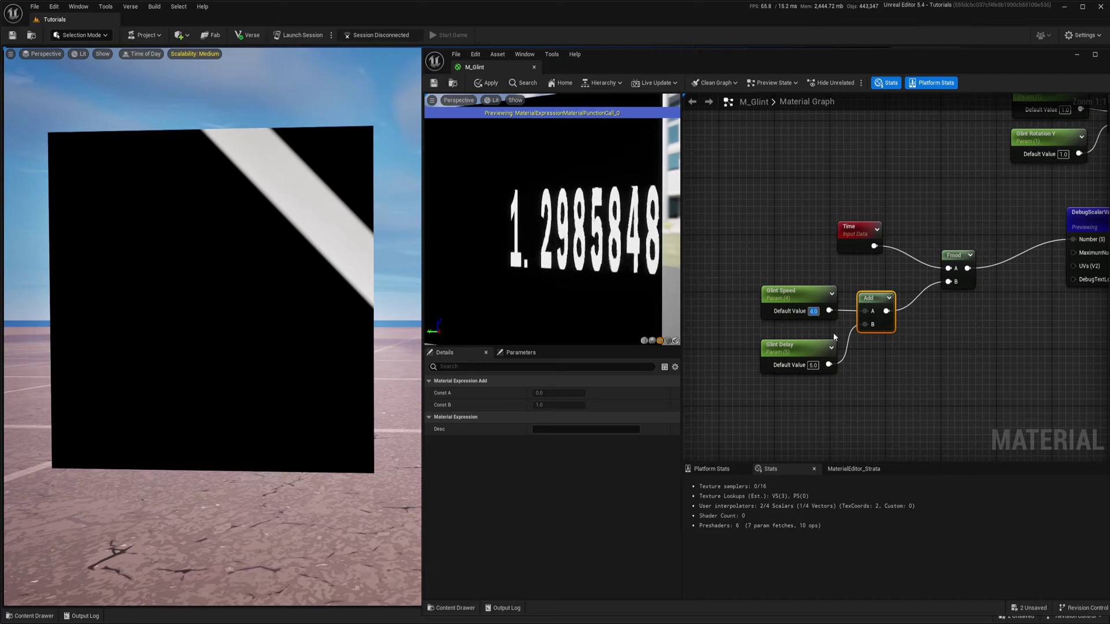
text(1)
key(Return)
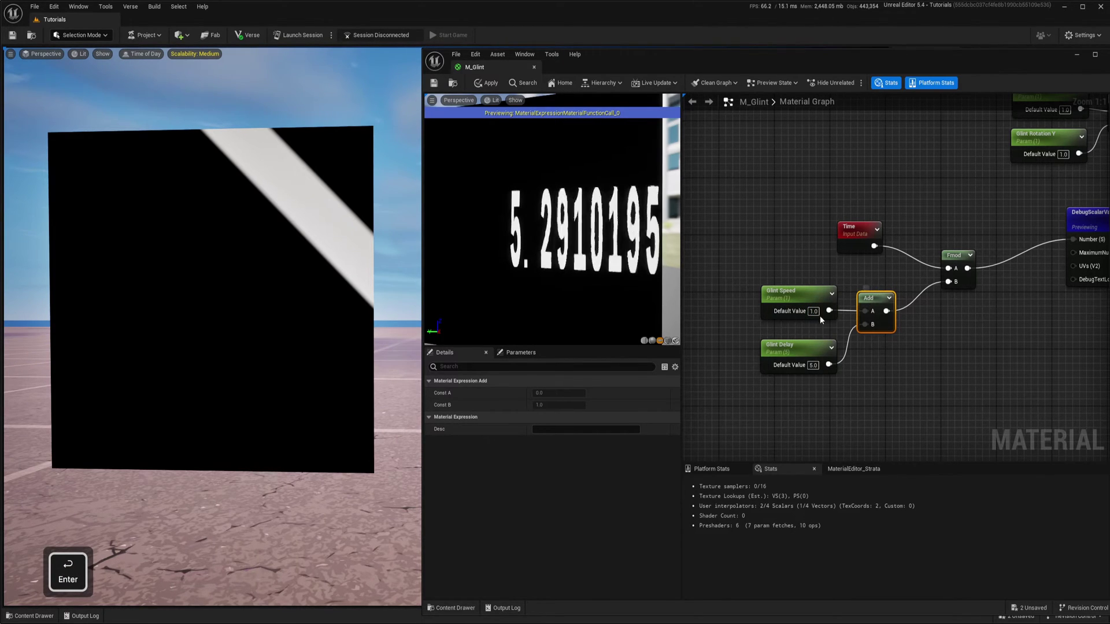
Step: Set the Glint Delay parameter's default value to 0
right_drag(863, 356, 798, 405)
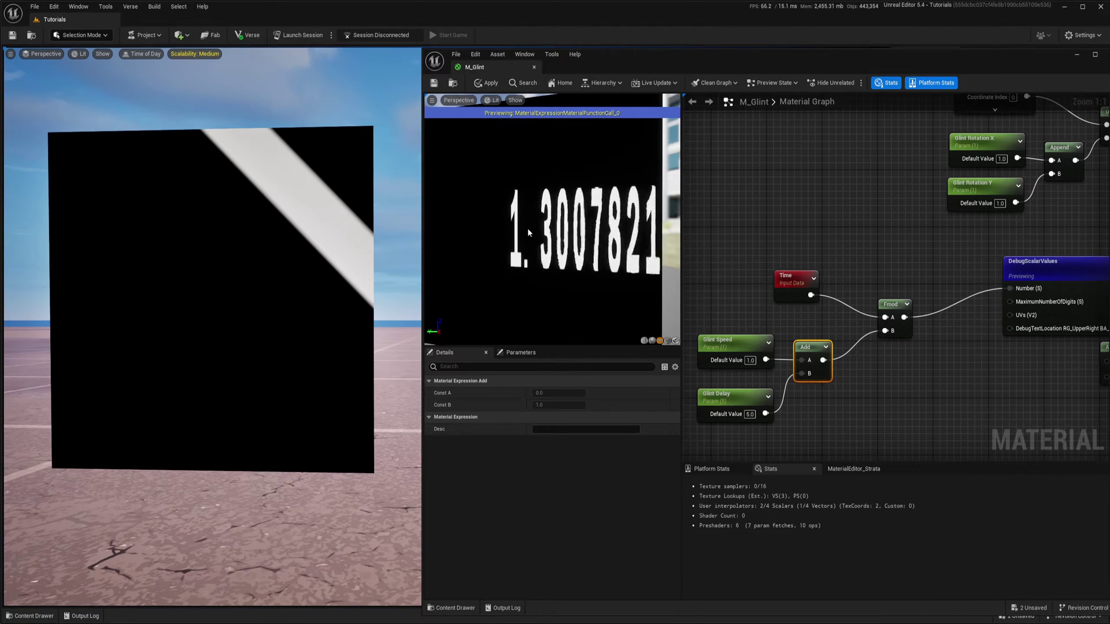
right_drag(771, 393, 791, 374)
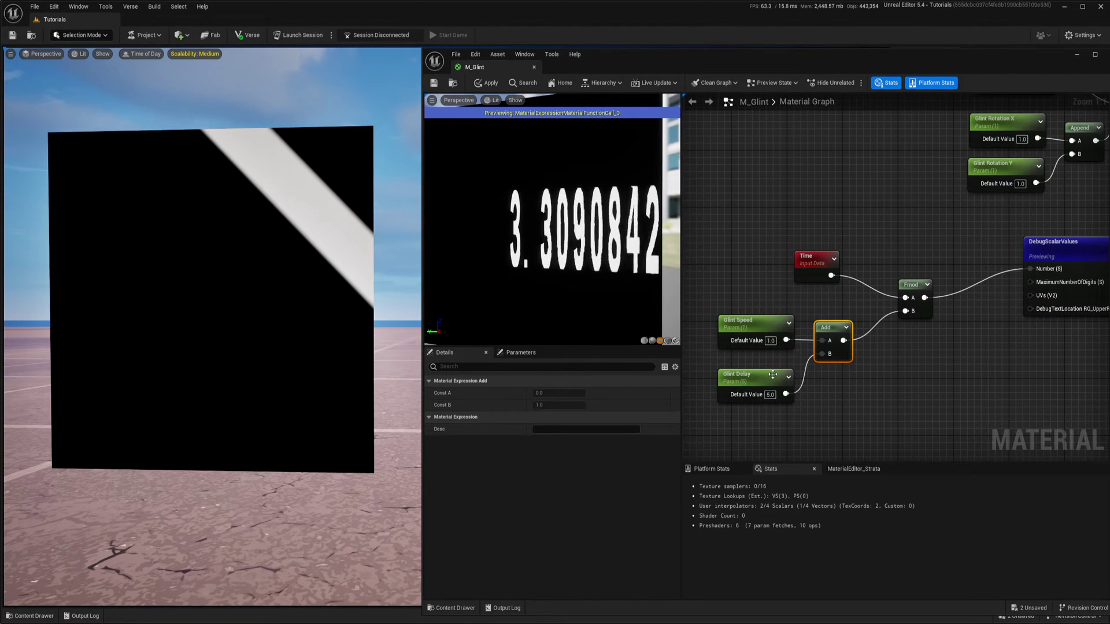
click(770, 395)
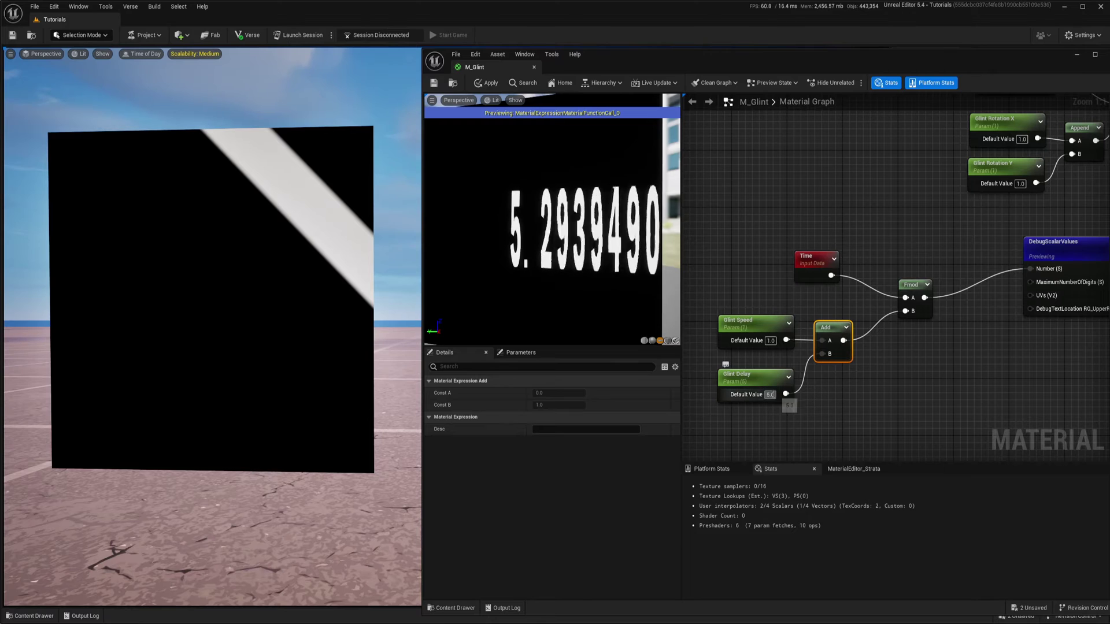
text(0)
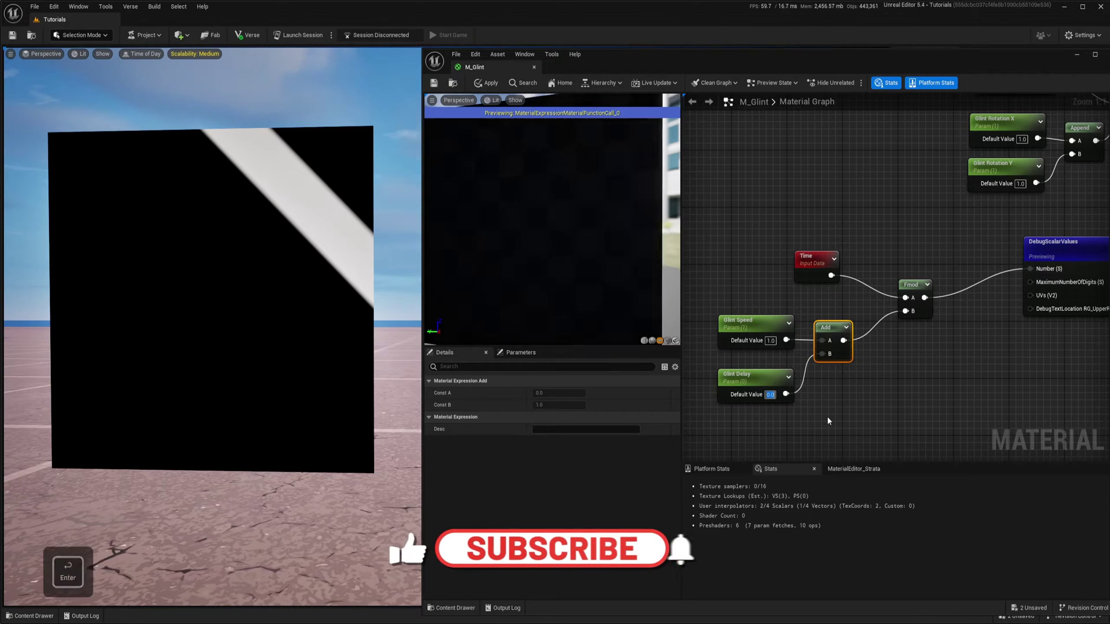
key(Return)
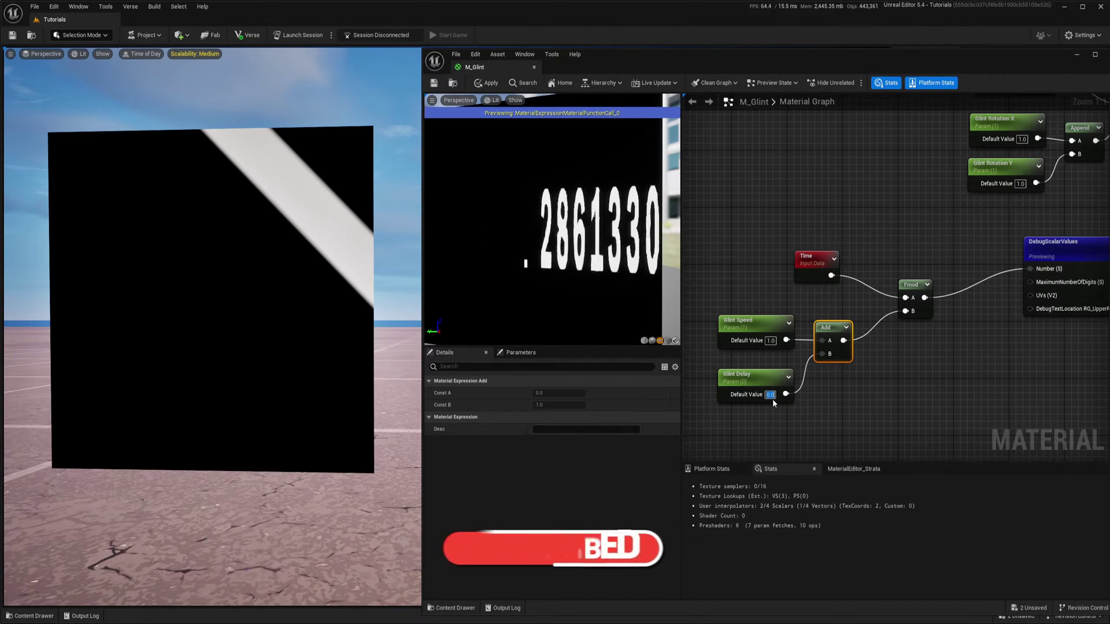
Step: Set the Glint Delay parameter's default value to 1
text(1)
key(Return)
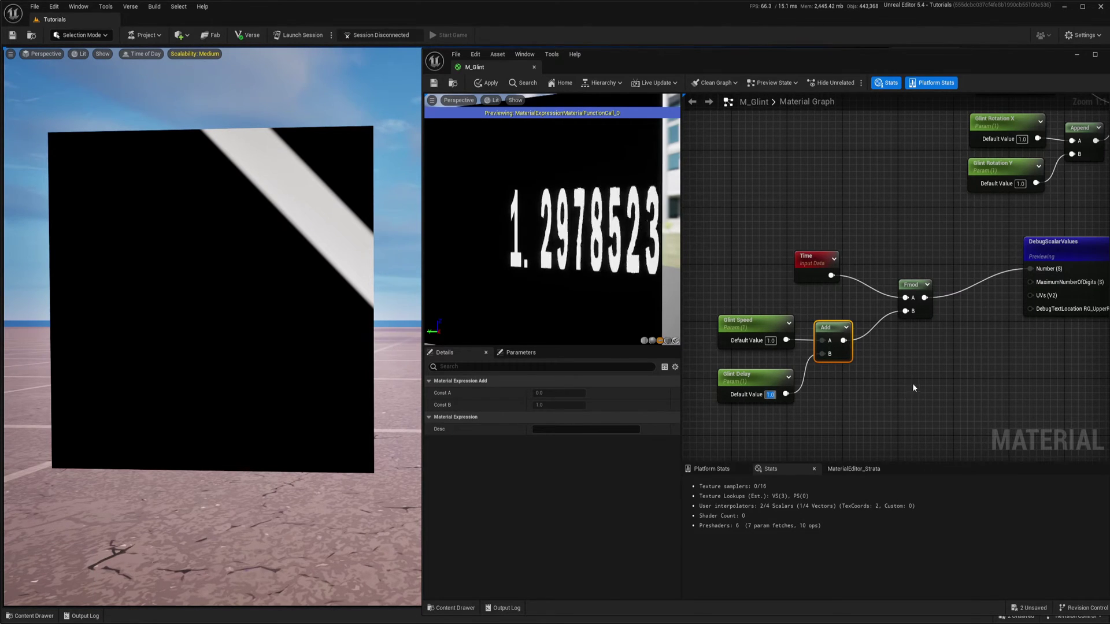
right_drag(1021, 347, 911, 348)
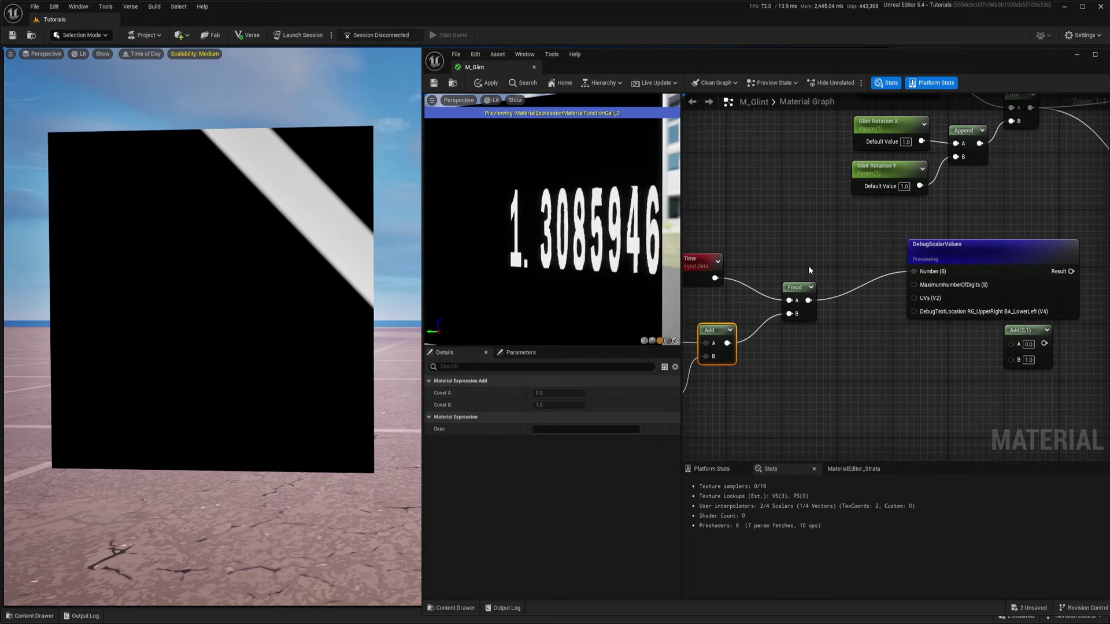
right_drag(769, 318, 929, 322)
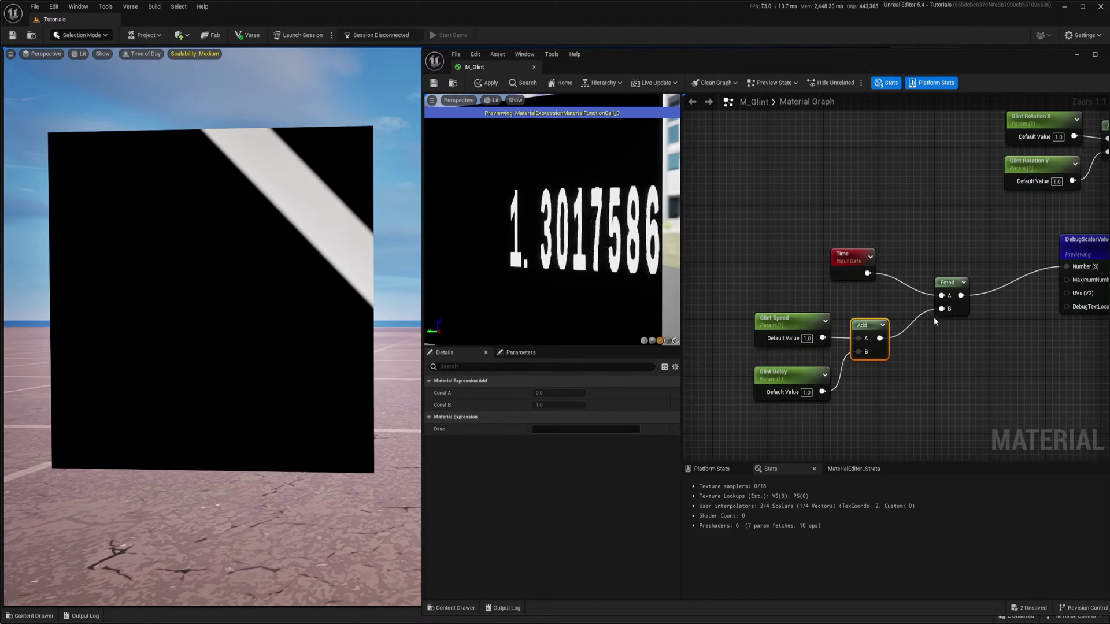
Step: Set the Glint Delay parameter's default value to 2
right_drag(882, 389, 871, 373)
click(795, 376)
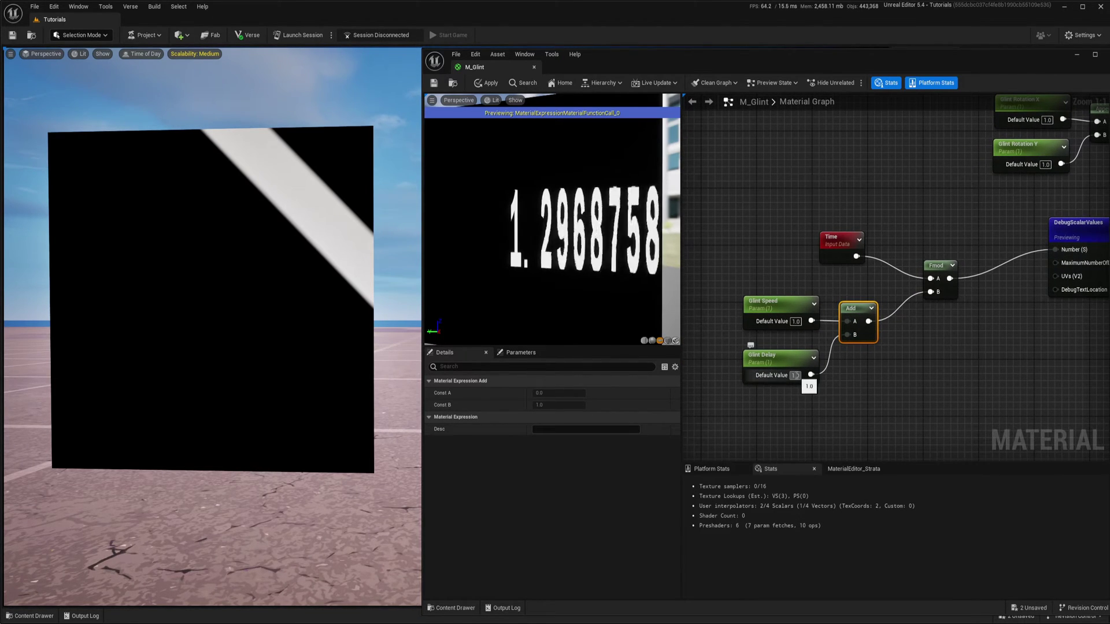
text(2)
key(Return)
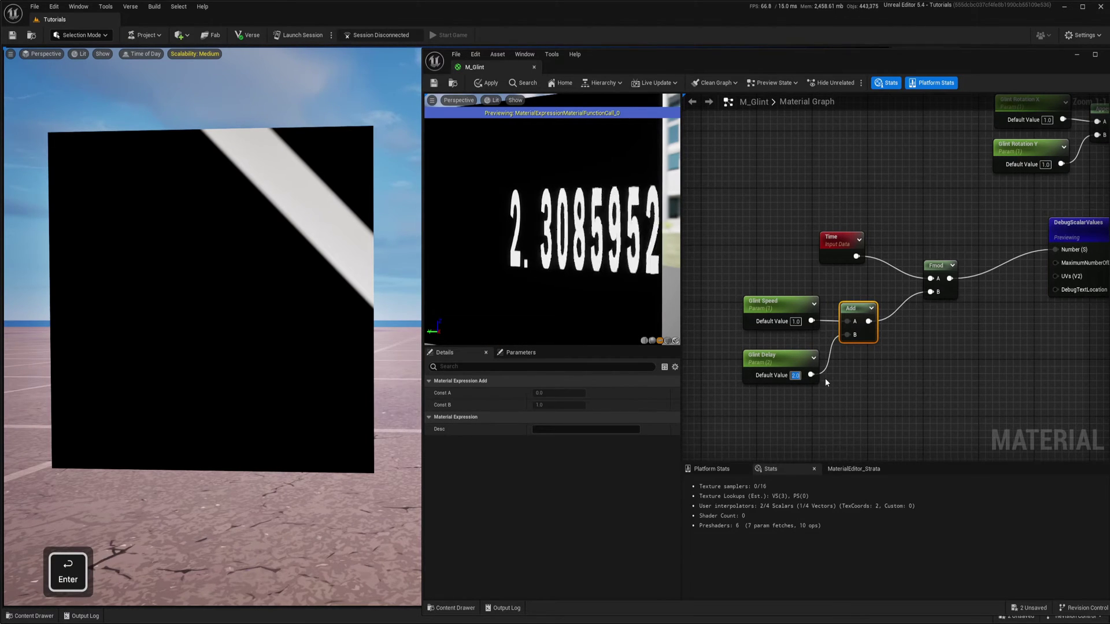
mouse_move(879, 376)
right_down()
mouse_move(805, 380)
mouse_move(860, 364)
mouse_move(862, 376)
right_up()
scroll(791, 379, down, 1)
click(781, 344)
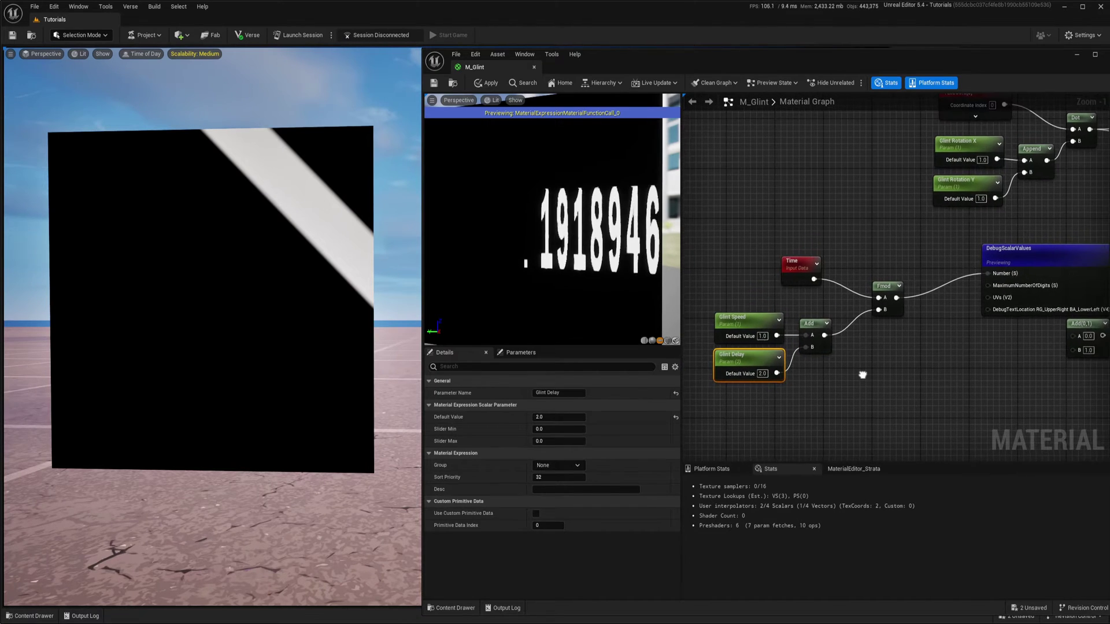
Step: Move the Fmod node down level with the Add node and shift the DebugScalarValues node clear of it
click(884, 323)
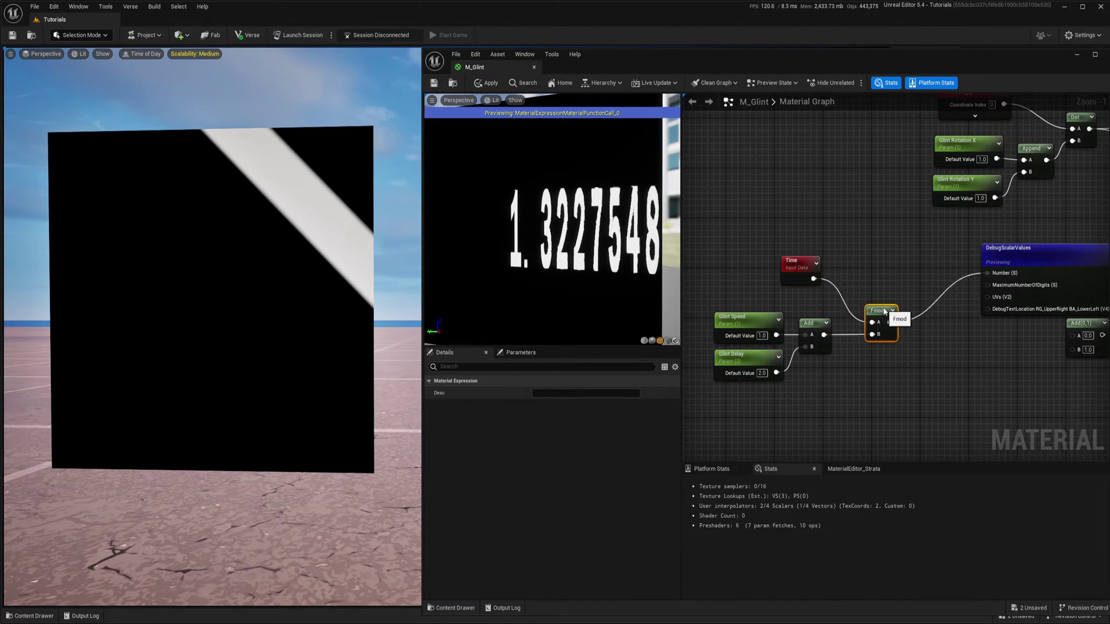
right_drag(884, 312, 788, 321)
drag(939, 310, 968, 281)
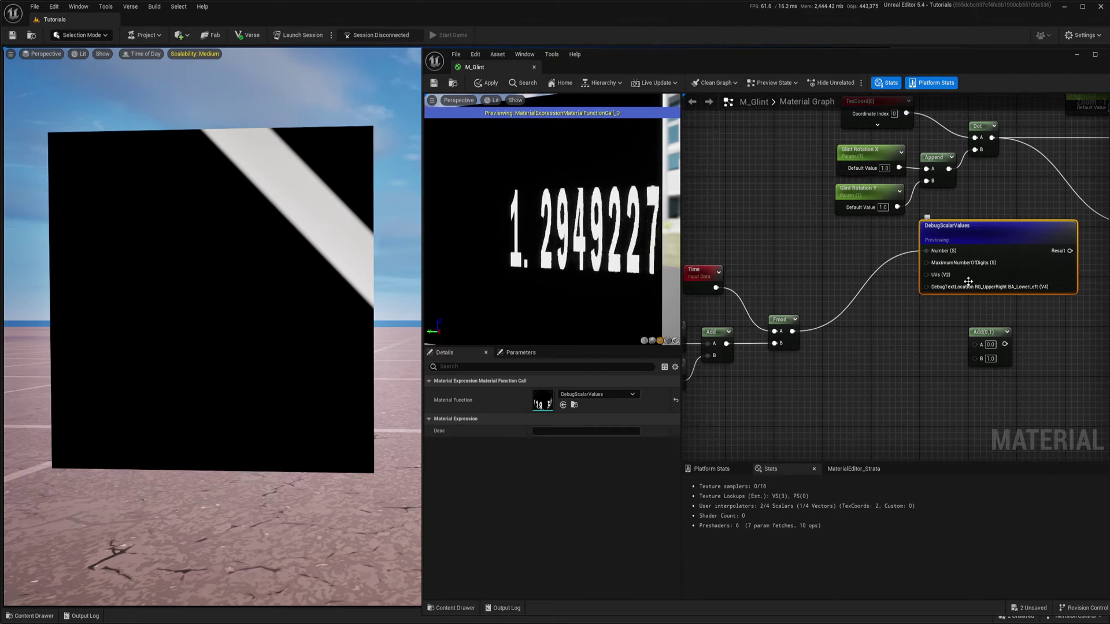
Step: Delete the unused Add(0,1) node below DebugScalarValues and move the Fmod node closer to the connected Add node
right_drag(941, 351, 913, 335)
drag(951, 322, 943, 384)
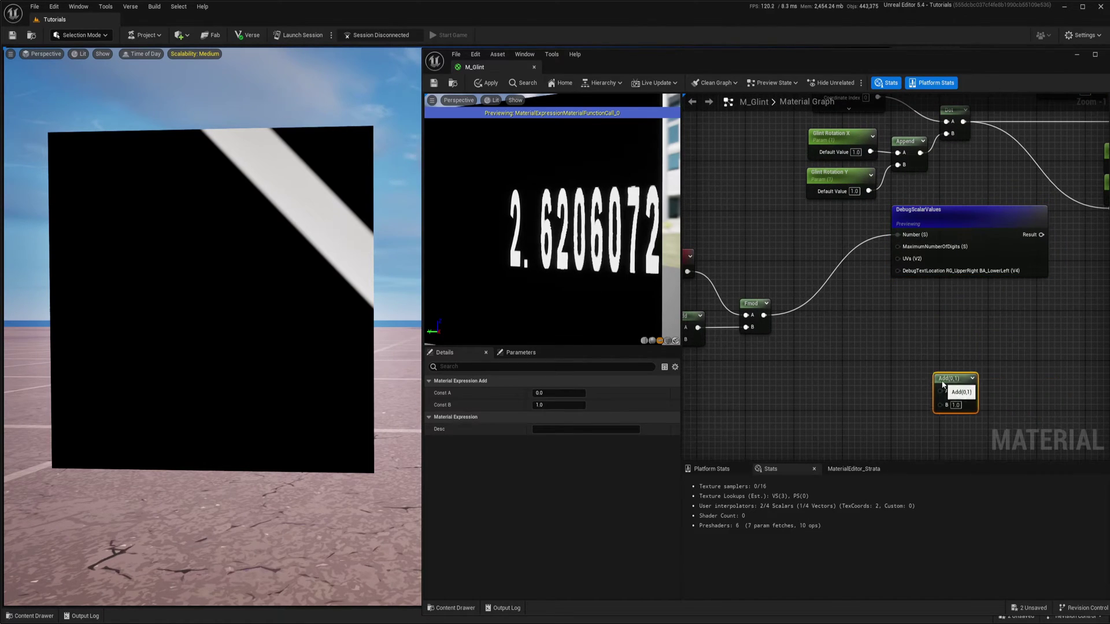
key(Delete)
right_drag(916, 387, 1037, 380)
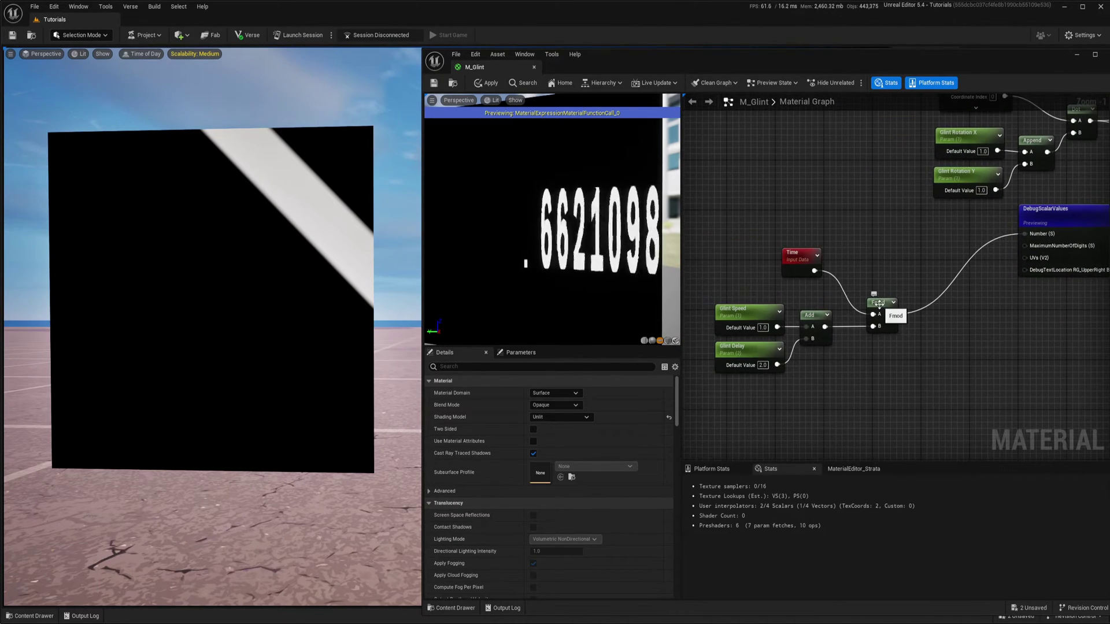
drag(879, 310, 867, 308)
right_drag(909, 342, 921, 322)
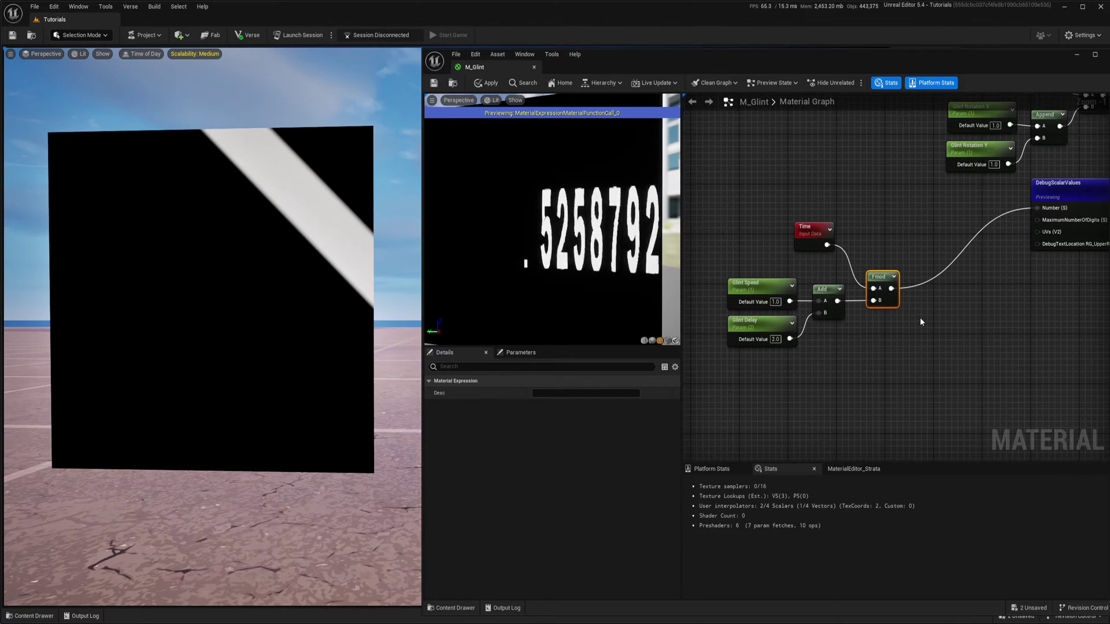
Step: Add a Lerp node beyond the Fmod node's output, set its A value to 1 and move it slightly up
click(962, 311)
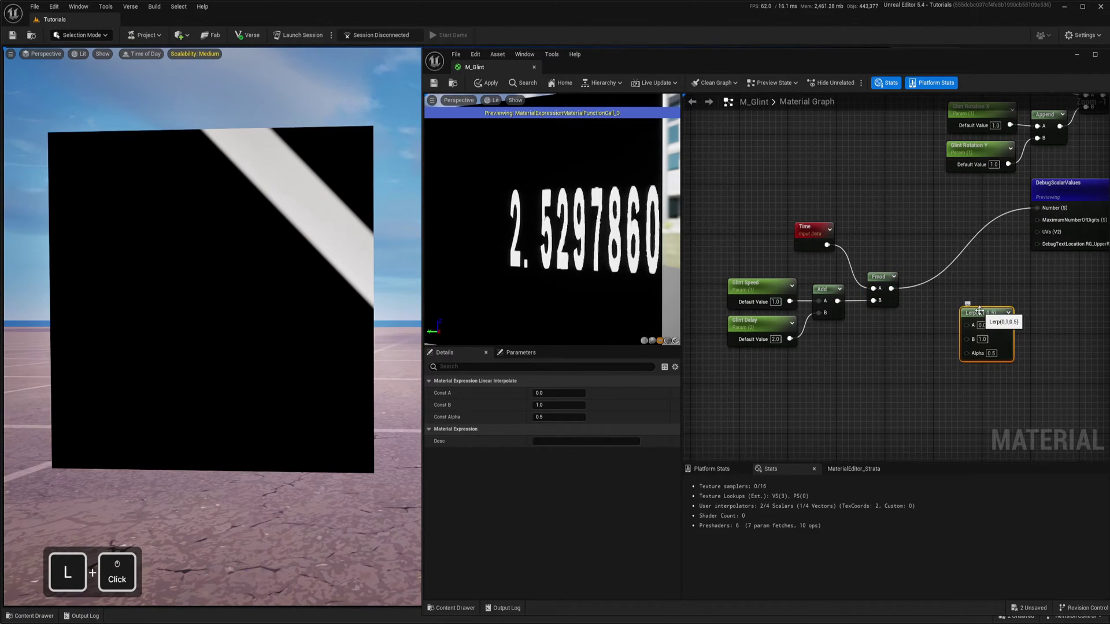
drag(979, 311, 966, 286)
scroll(919, 333, up, 1)
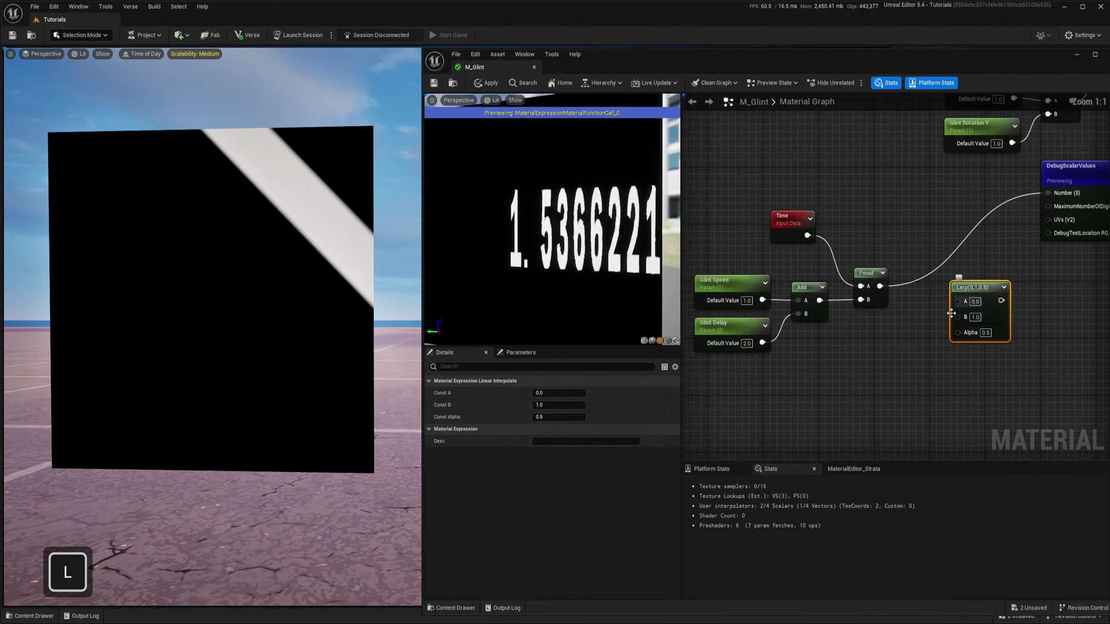
right_drag(933, 322, 886, 325)
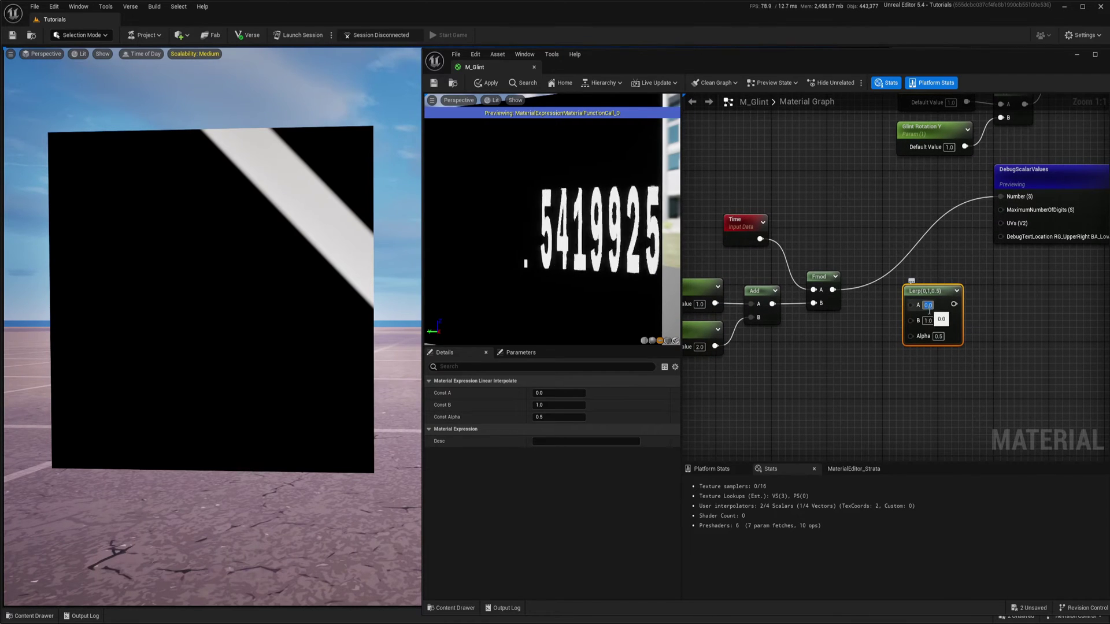
text(1)
key(Return)
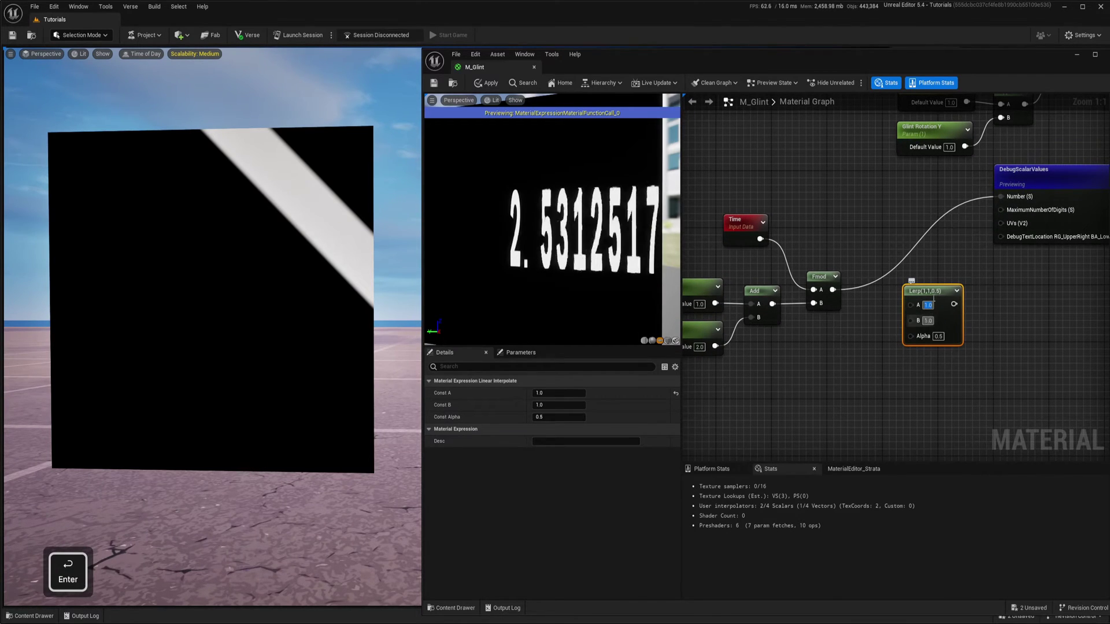
drag(935, 289, 942, 268)
right_drag(942, 301, 976, 296)
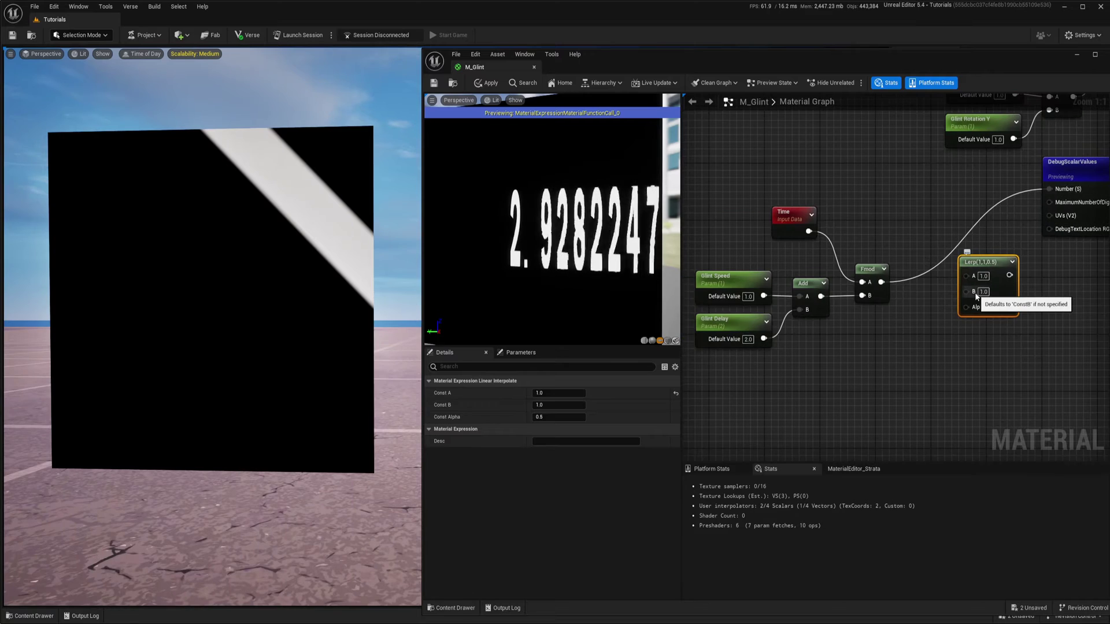
right_drag(823, 341, 871, 349)
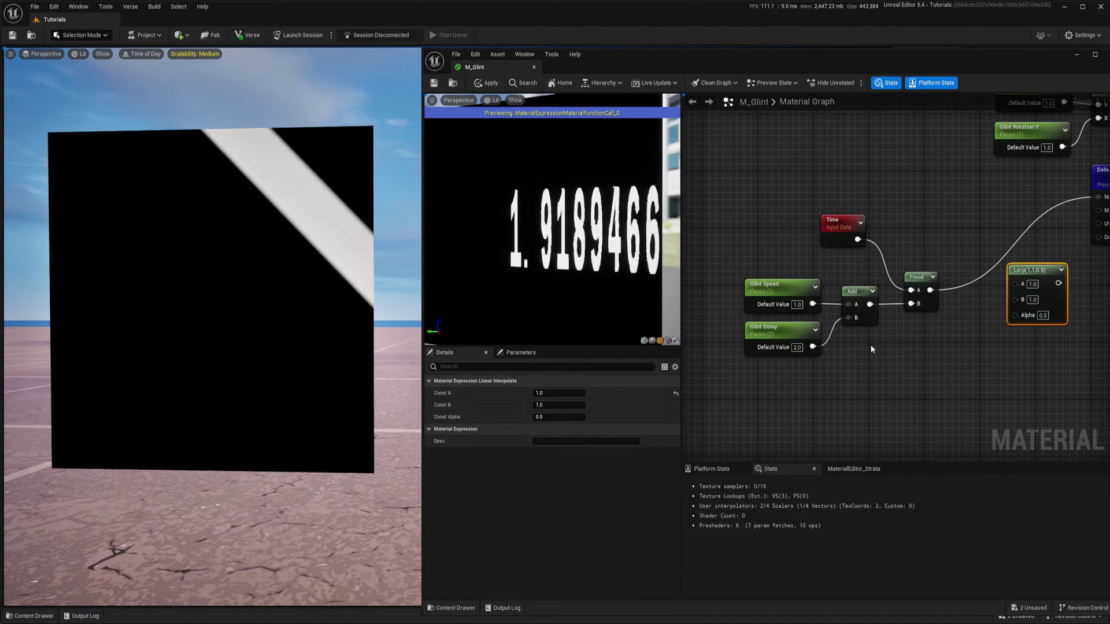
Step: Lower the Glint Speed, Glint Delay, Add and Fmod nodes together, and add a Step node with Fmod feeding its X input
drag(746, 373, 891, 310)
right_drag(891, 315, 835, 314)
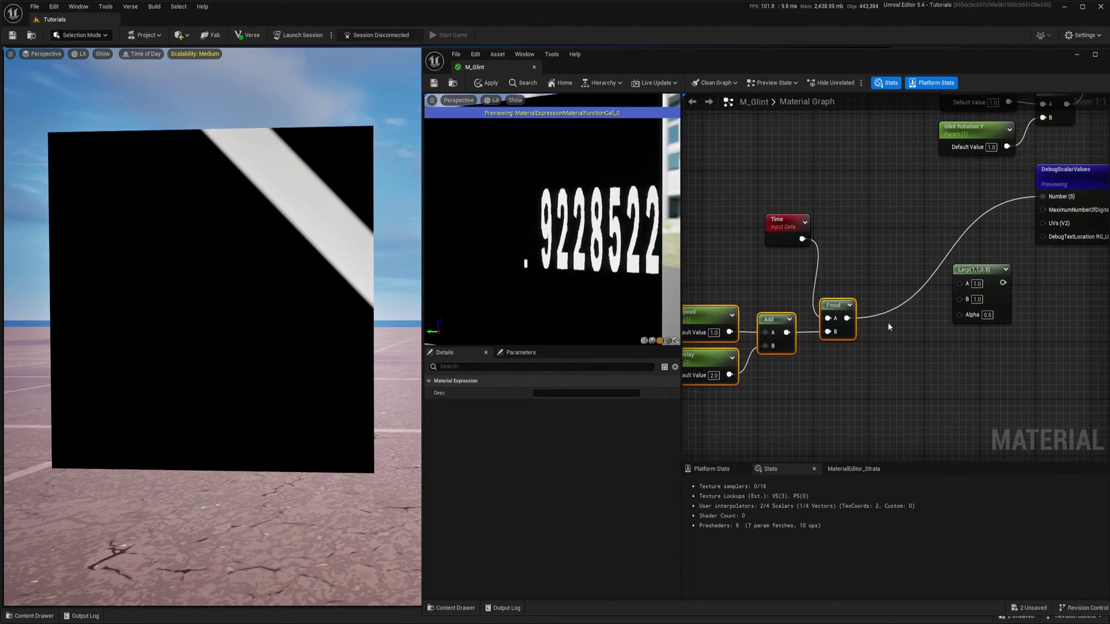
click(897, 325)
right_click(897, 325)
text(ste)
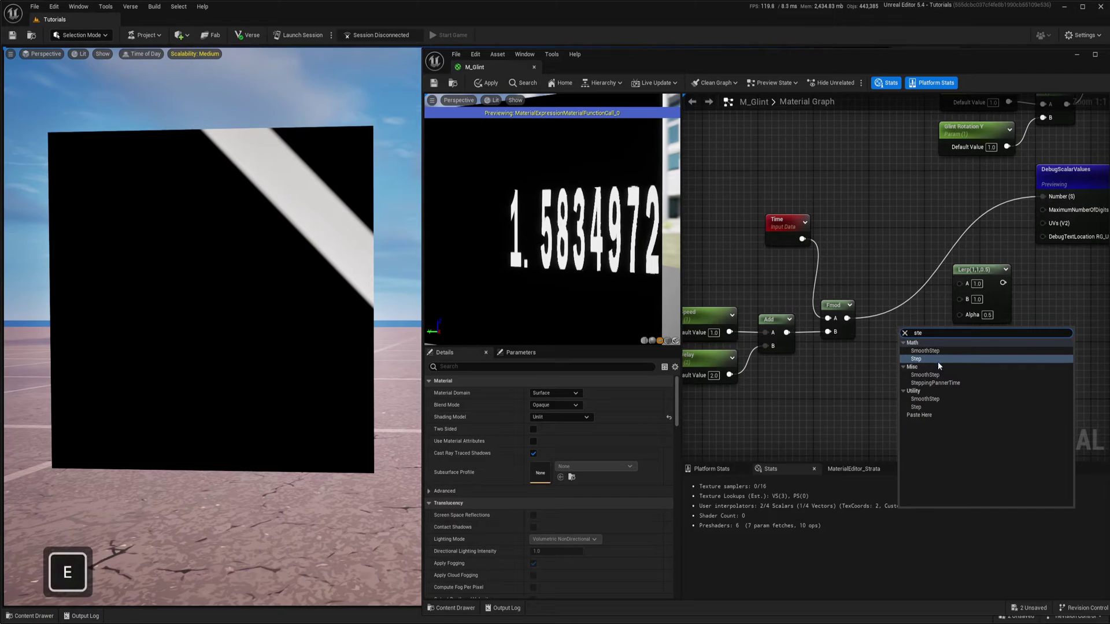
click(924, 359)
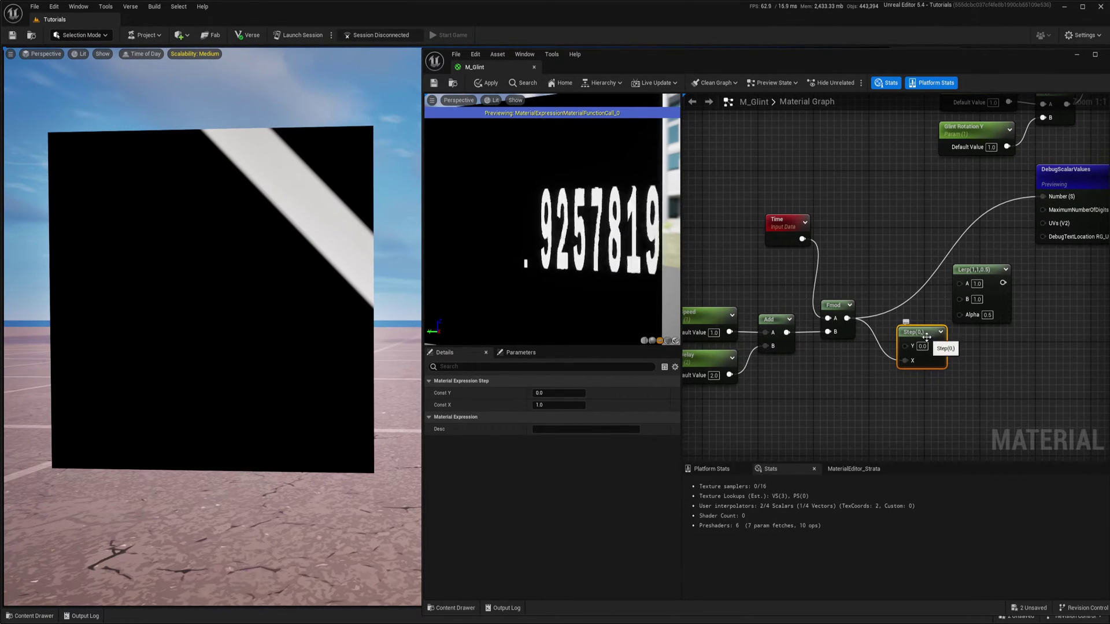
drag(919, 336, 919, 287)
Step: Connect Glint Speed to the Step node's Y input and the Step output to DebugScalarValues' Number input, tidying both nodes' positions
drag(706, 313, 714, 295)
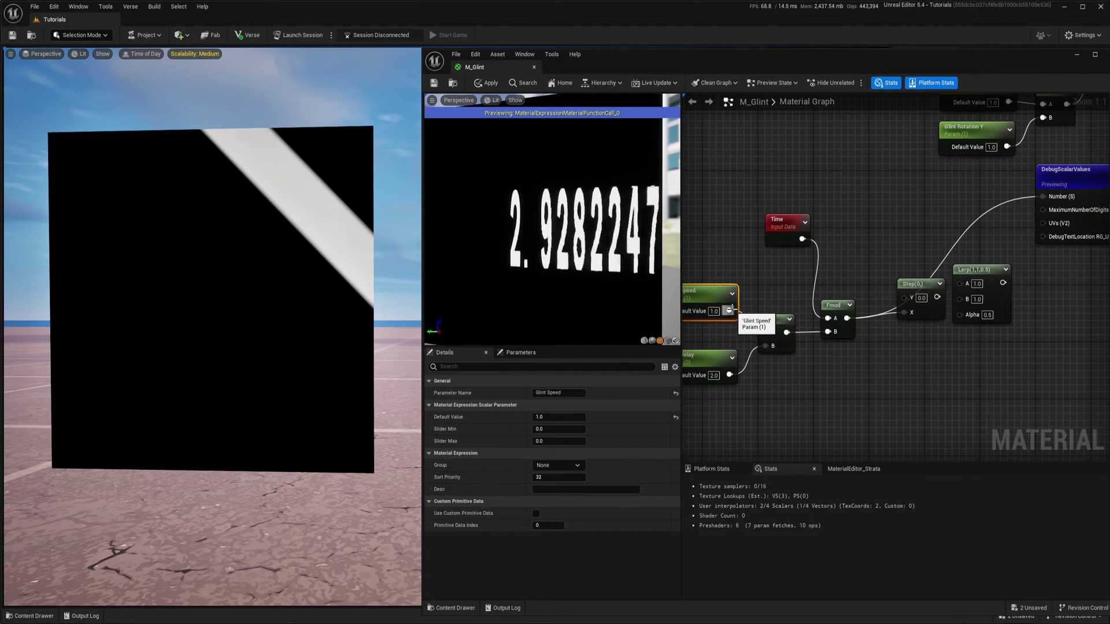
drag(906, 302, 904, 299)
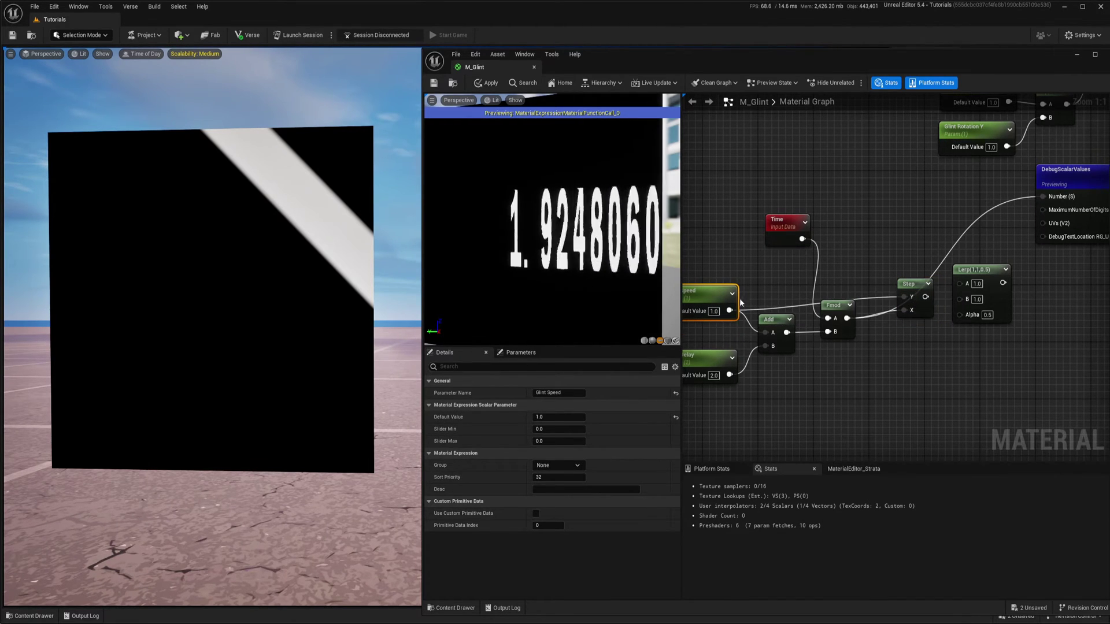
drag(709, 297, 707, 283)
drag(912, 284, 986, 253)
drag(1047, 198, 1047, 197)
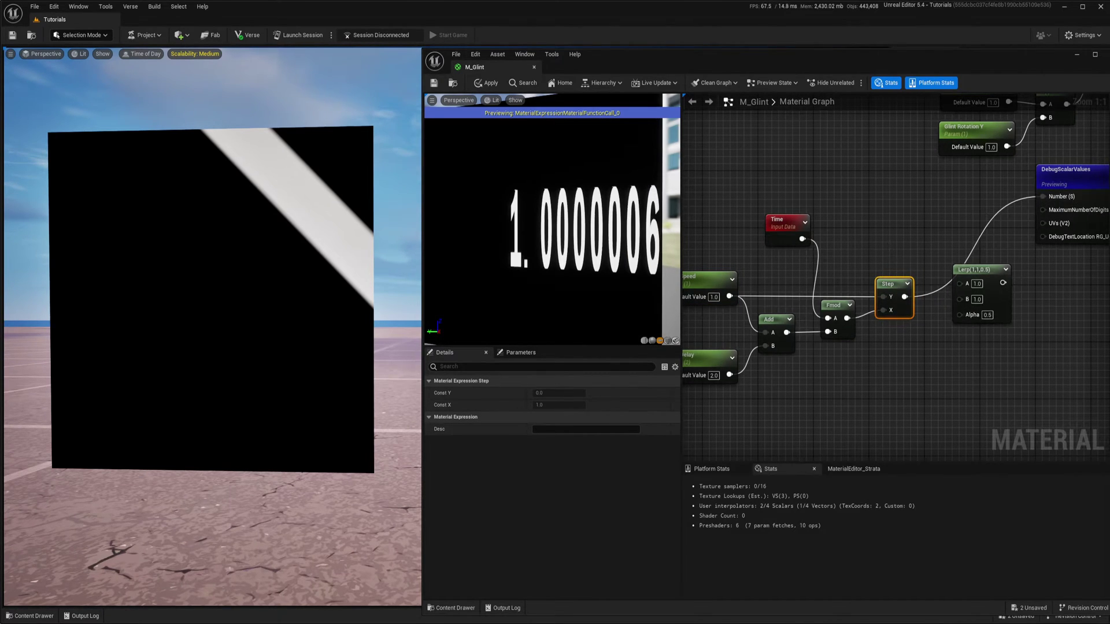
Step: Connect the Step node's output to the Lerp node's B input and shift the Lerp node slightly further from Step
right_drag(888, 242, 896, 266)
right_drag(889, 318, 904, 292)
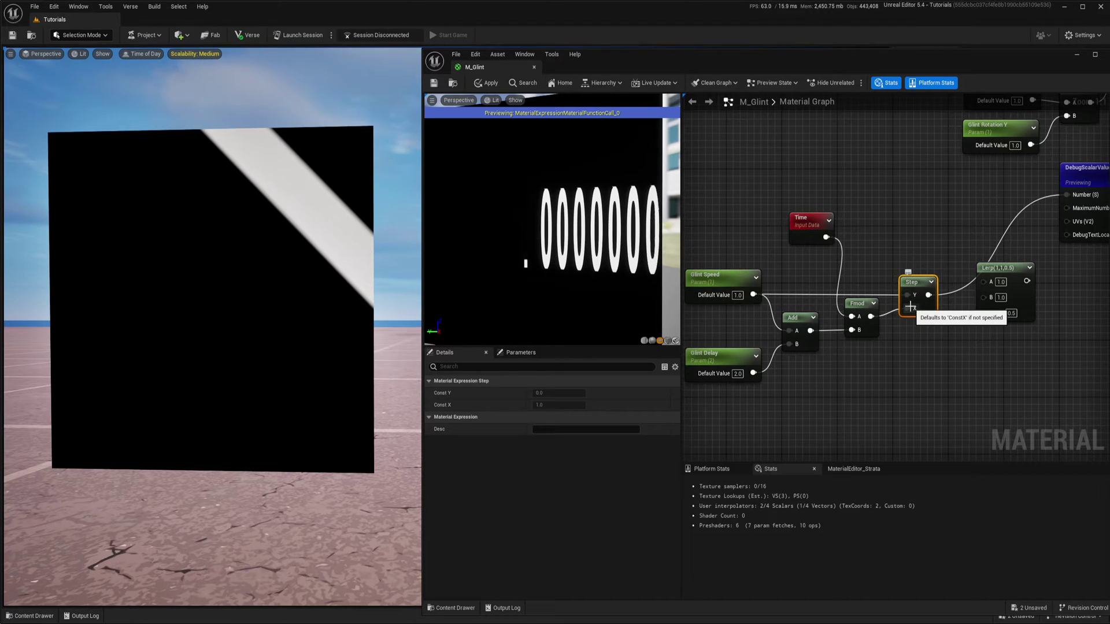
right_drag(863, 292, 814, 282)
click(818, 311)
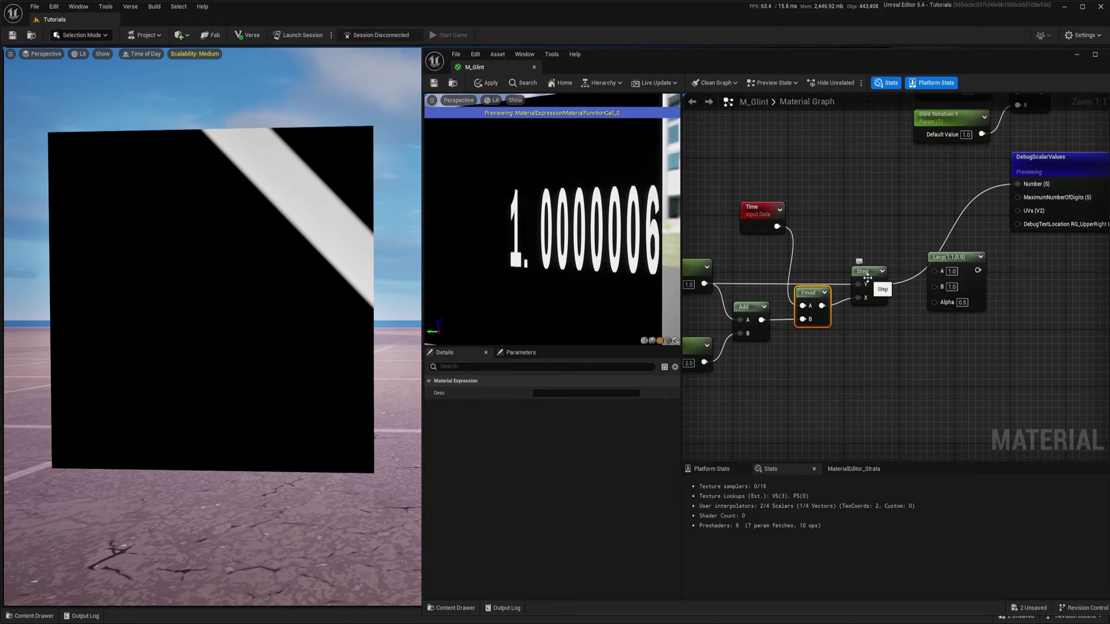
right_drag(896, 322, 864, 344)
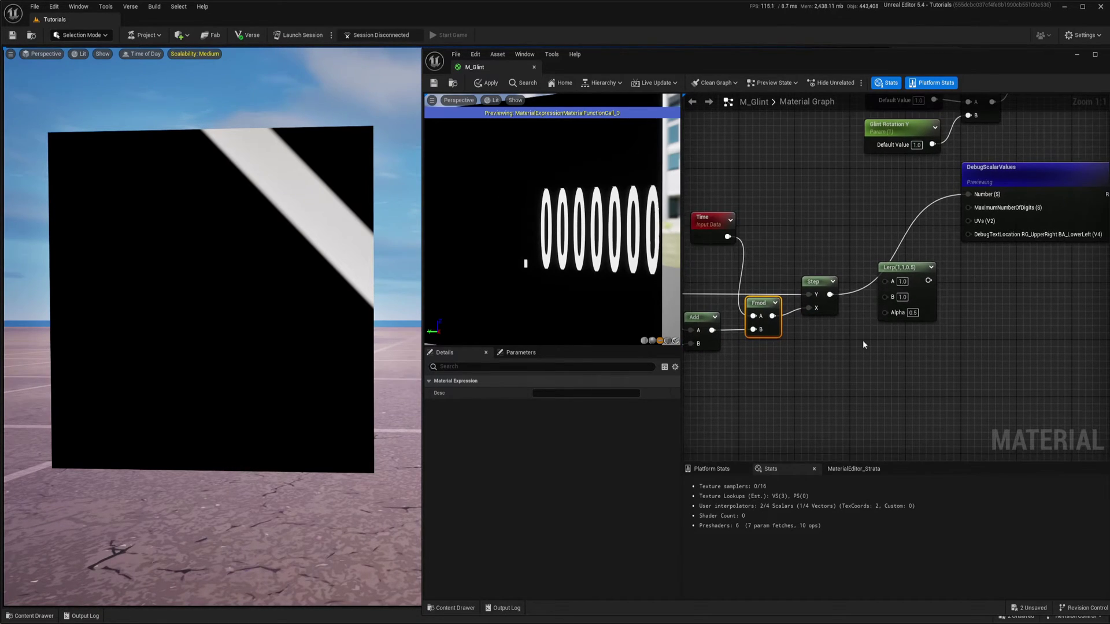
drag(886, 296, 929, 277)
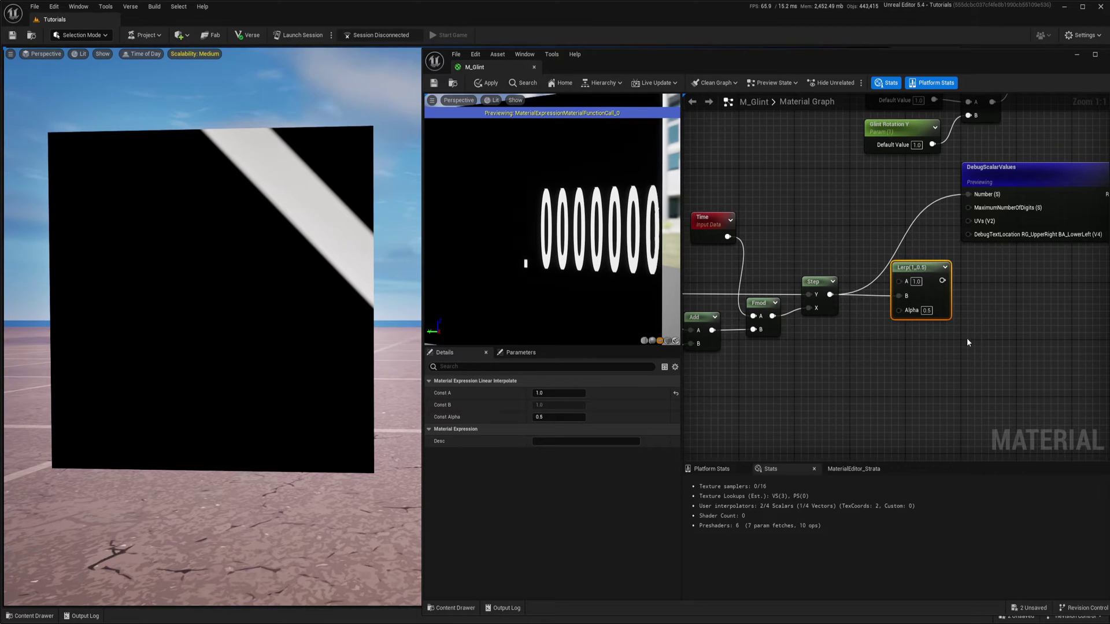
right_drag(867, 369, 971, 346)
right_drag(1053, 292, 976, 291)
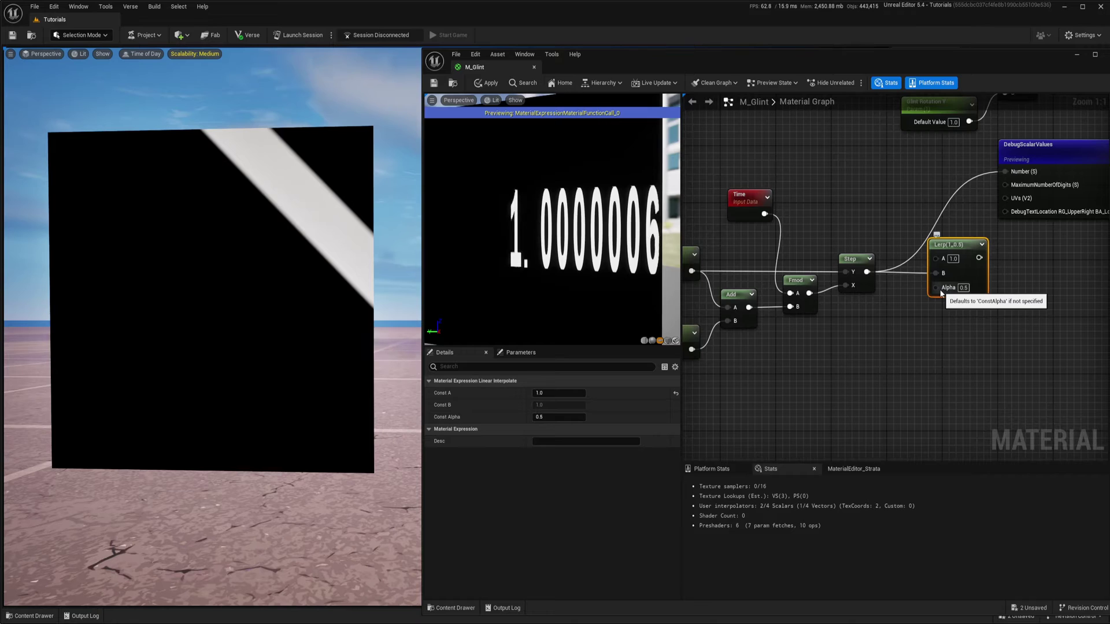
Step: Add a Divide node below the Step node and feed the Fmod output into its A input
click(885, 336)
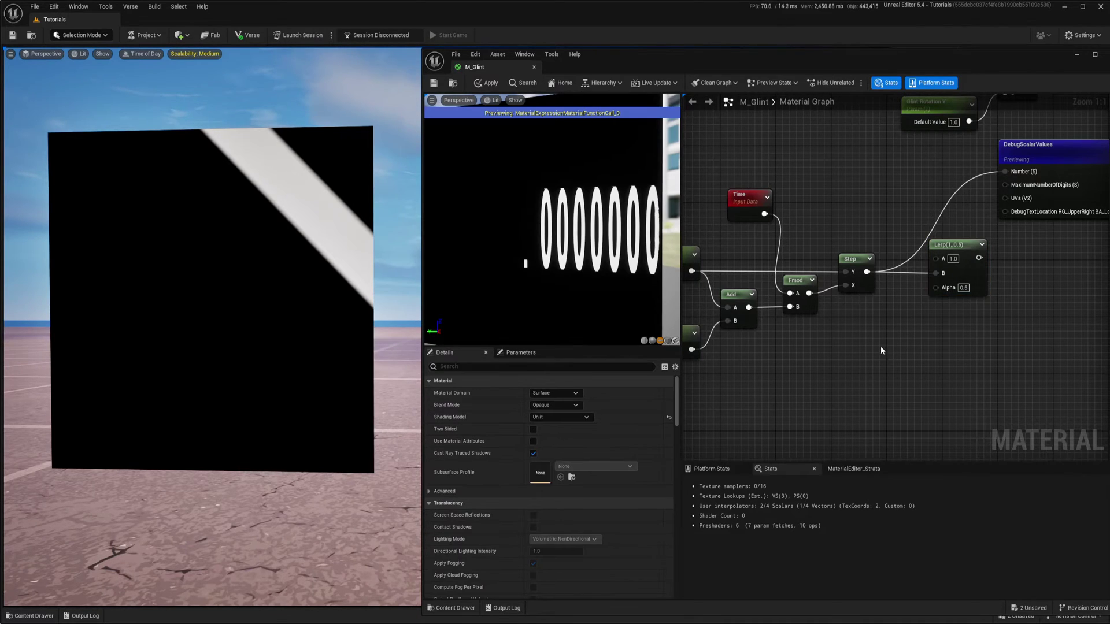
right_drag(833, 341, 883, 340)
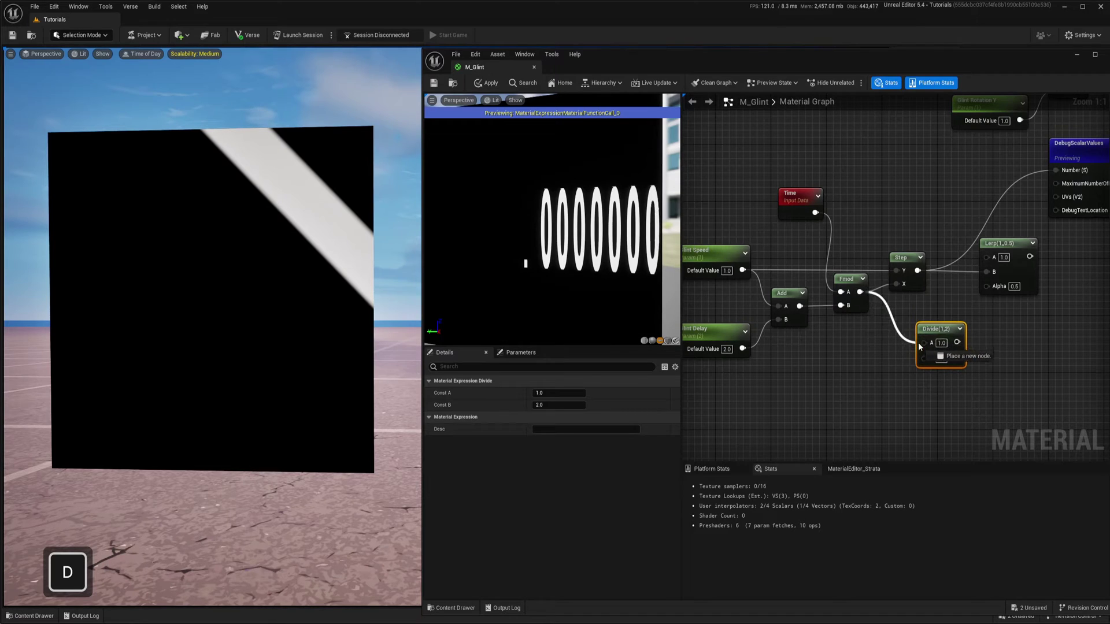
drag(918, 343, 920, 342)
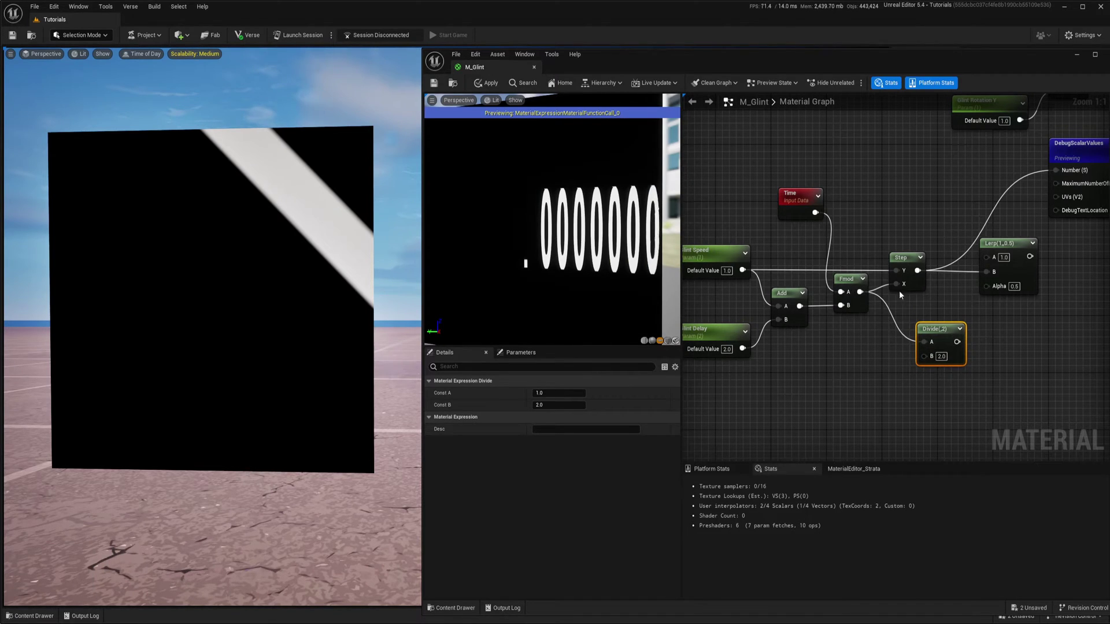
right_drag(735, 262, 778, 265)
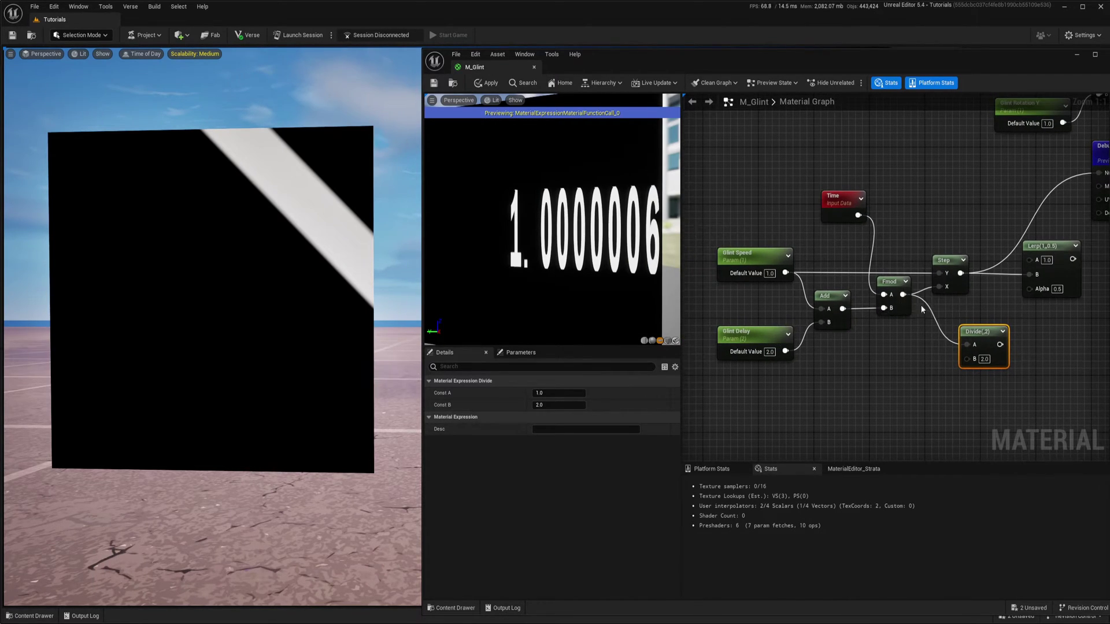
drag(982, 332, 960, 326)
Step: Preview the Fmod output through the Number input of DebugScalarValues, and replace it with the Divide output
right_drag(1011, 332, 882, 371)
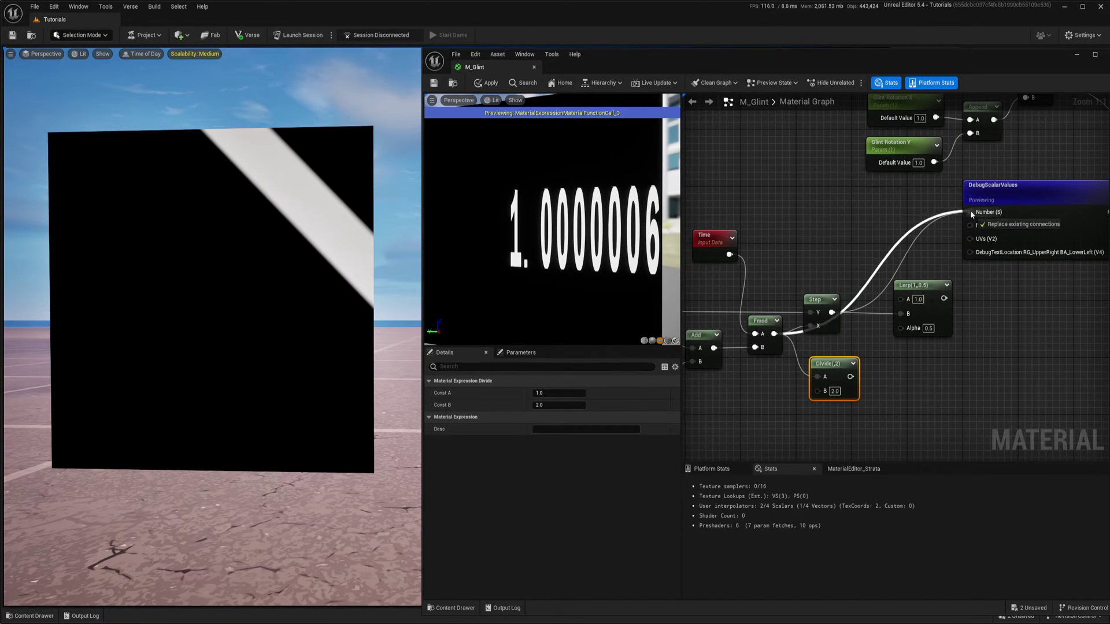
drag(972, 212, 973, 212)
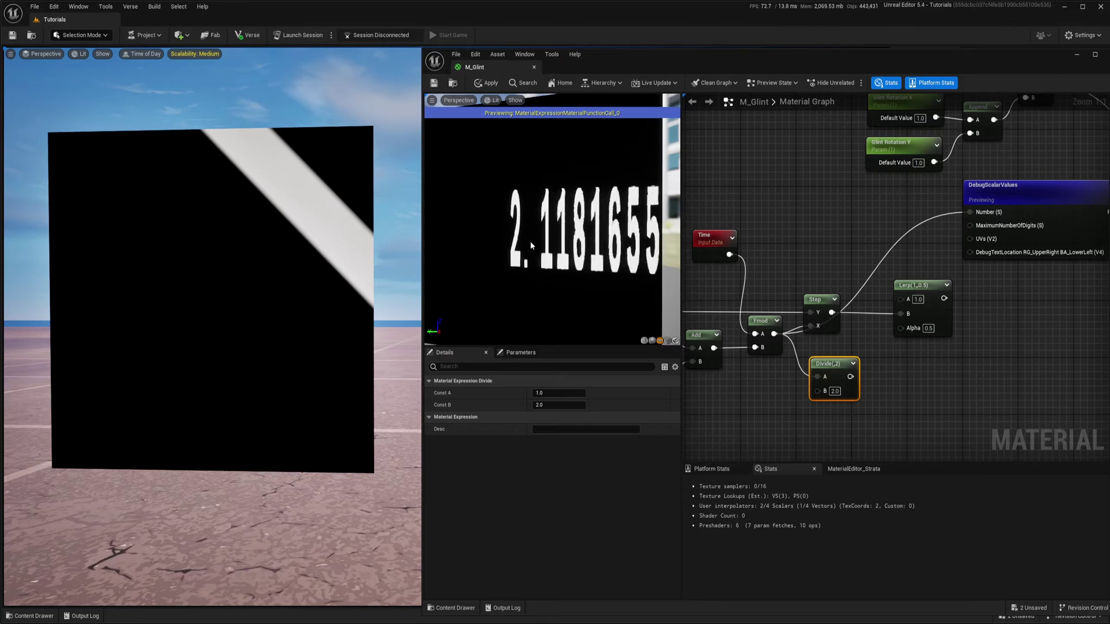
right_drag(847, 380, 813, 359)
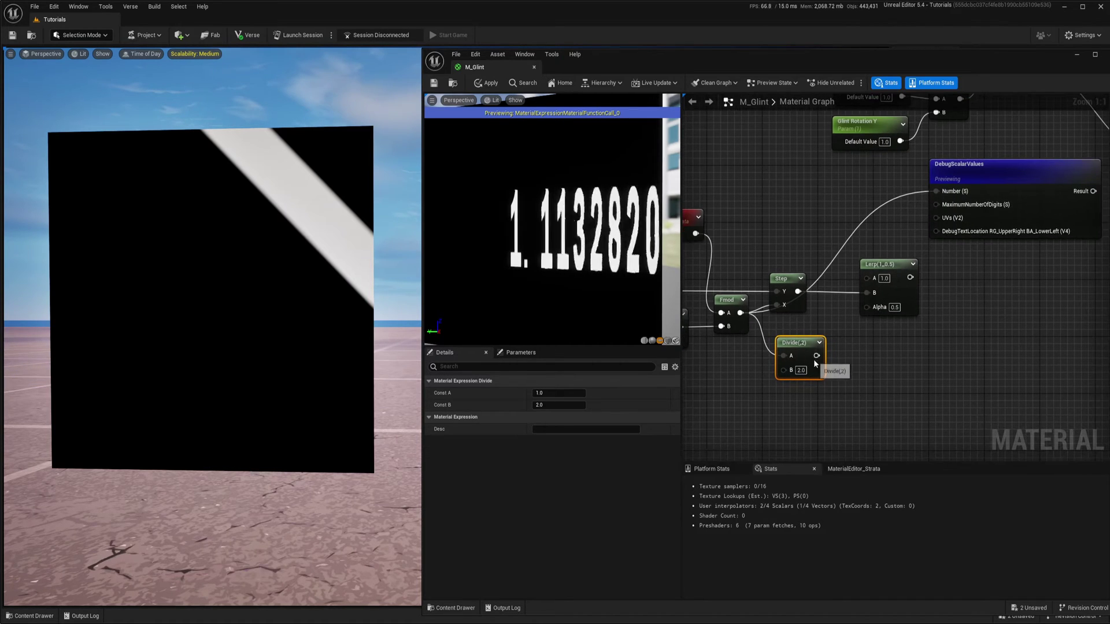
drag(817, 356, 935, 191)
right_drag(793, 235, 917, 236)
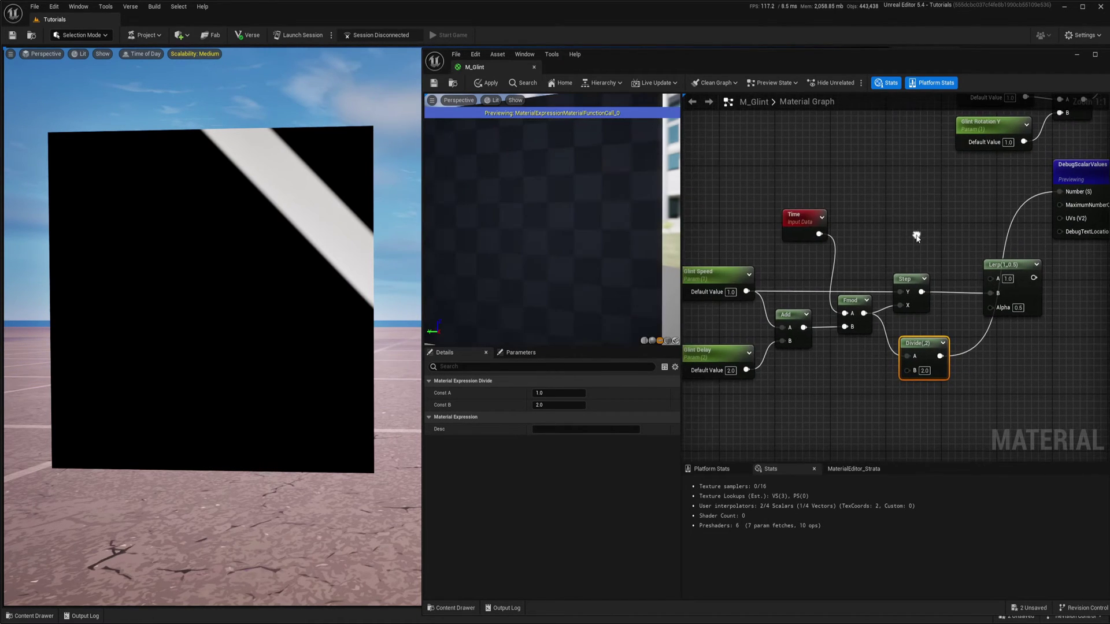
Step: Connect the Glint Speed parameter to the Divide node's B input
right_drag(905, 333, 848, 360)
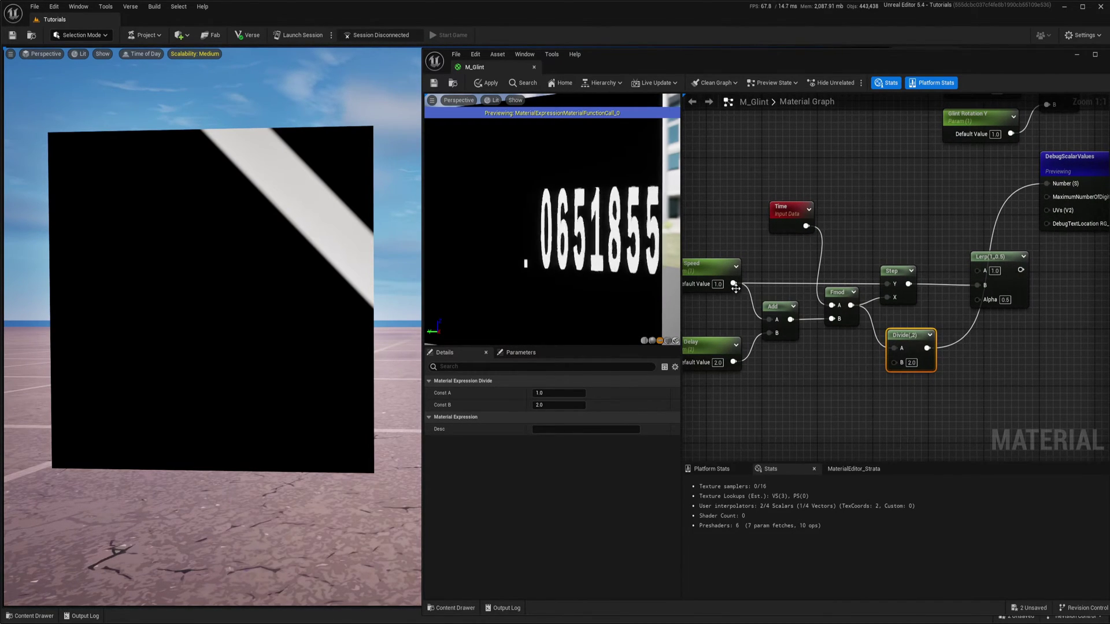
drag(733, 283, 895, 363)
right_drag(740, 285, 784, 282)
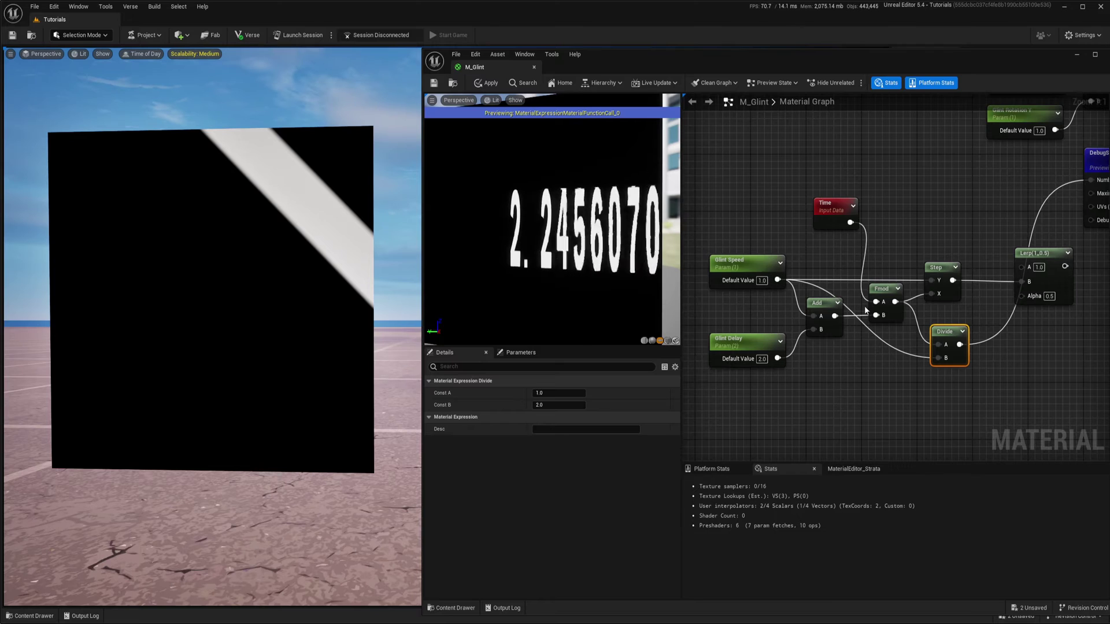
right_drag(865, 311, 846, 301)
right_drag(737, 261, 781, 280)
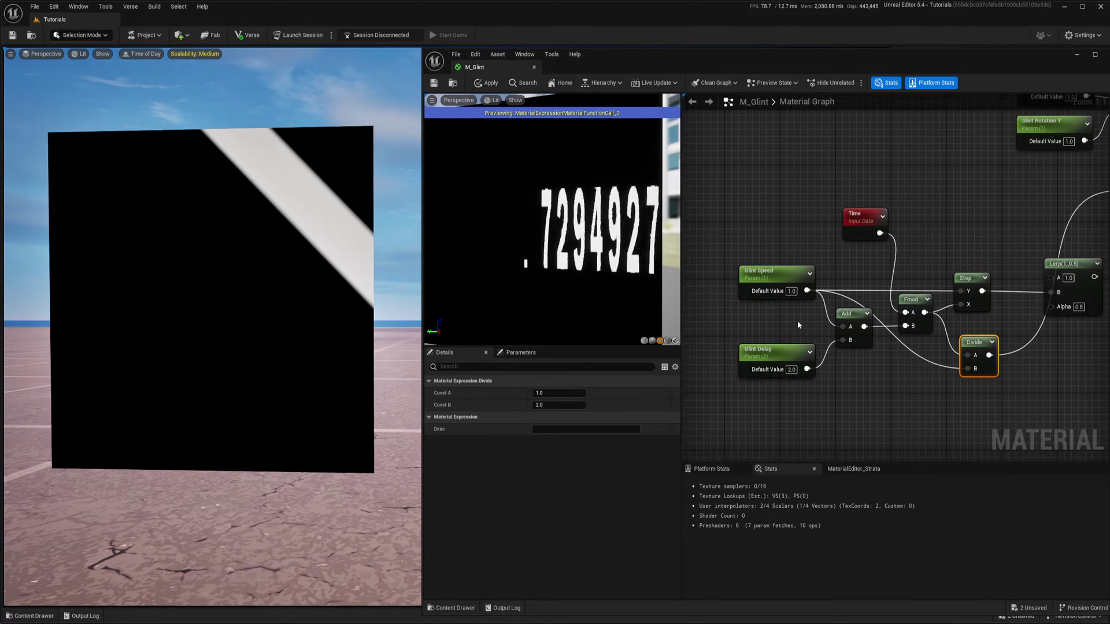
Step: Test the Glint Speed parameter with default values of 5 and 0.2, and restore it to 1.0
click(781, 281)
click(575, 417)
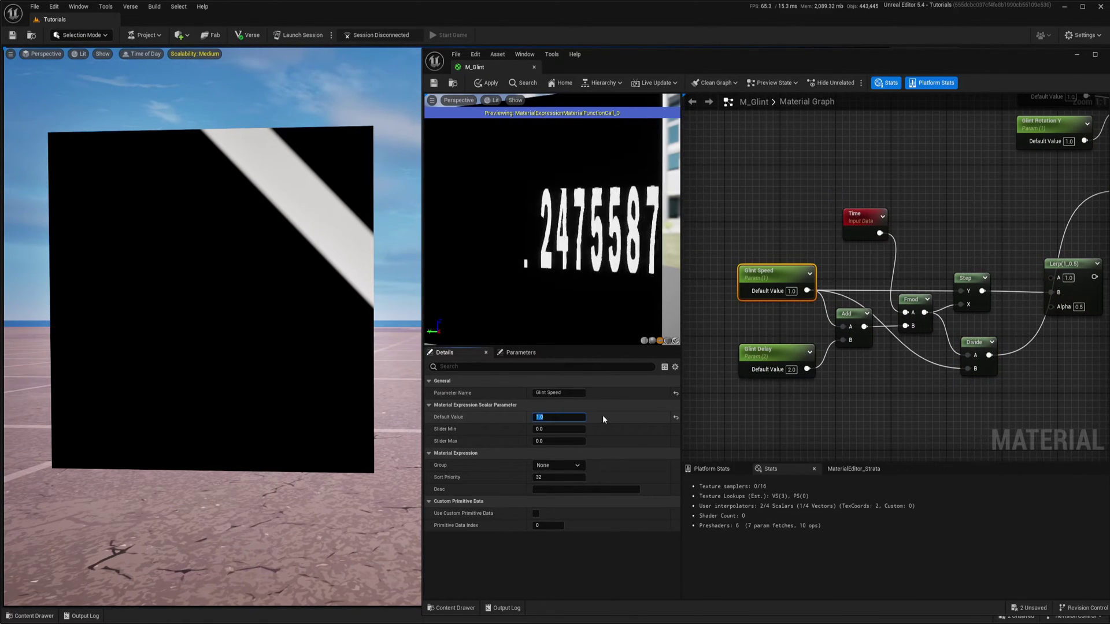
text(5)
key(Return)
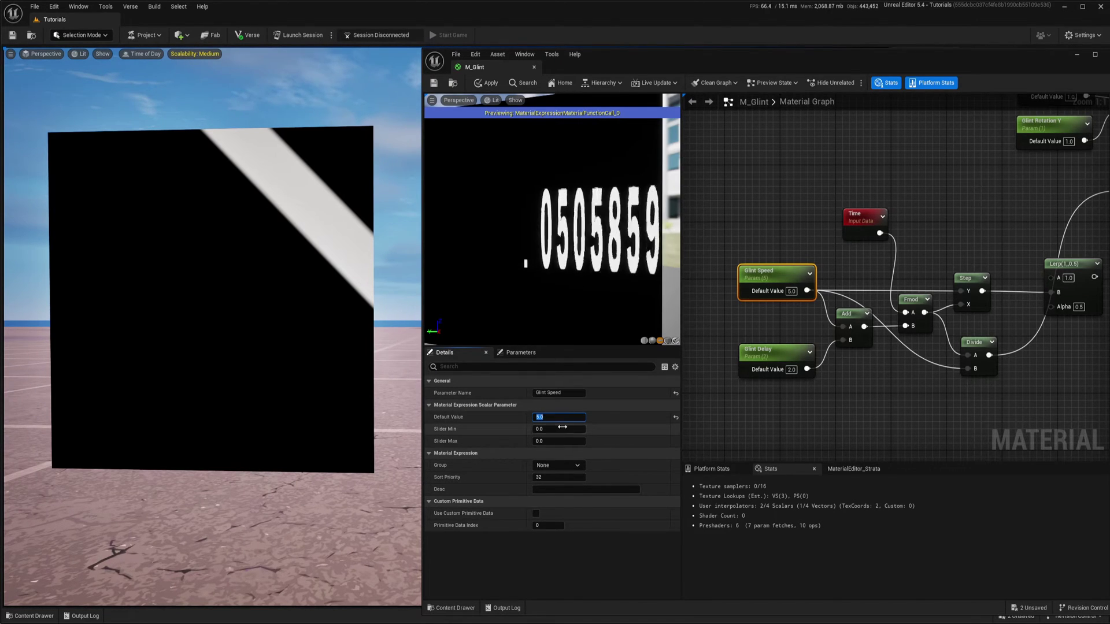
text(0.2)
key(Return)
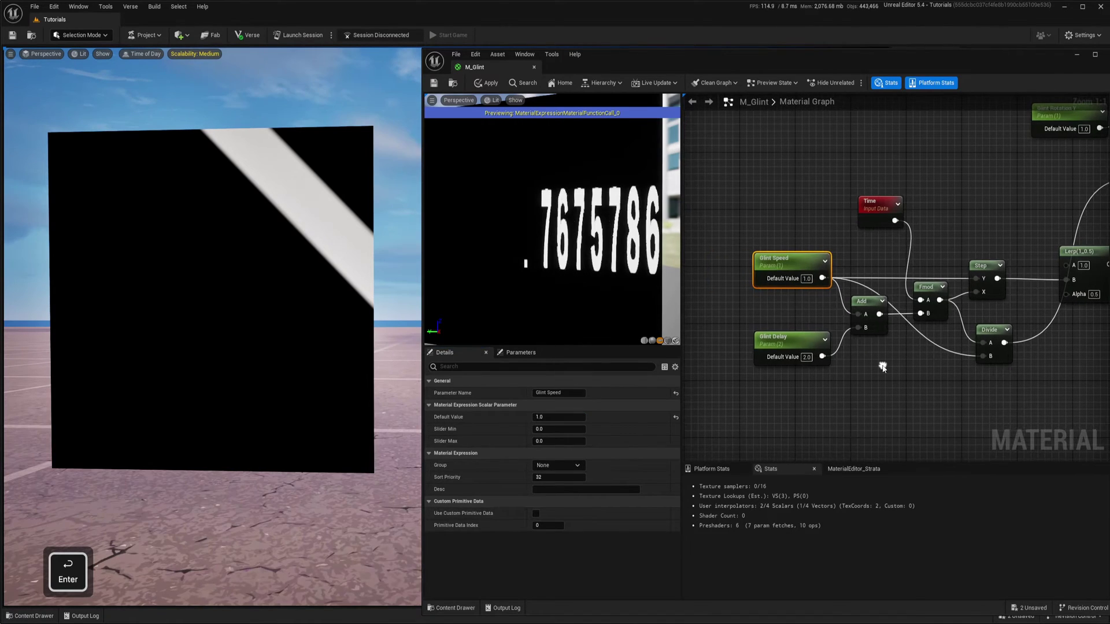
Step: Insert a reroute node on the wire from Glint Speed to Divide and place it below the Glint Delay parameter
click(941, 349)
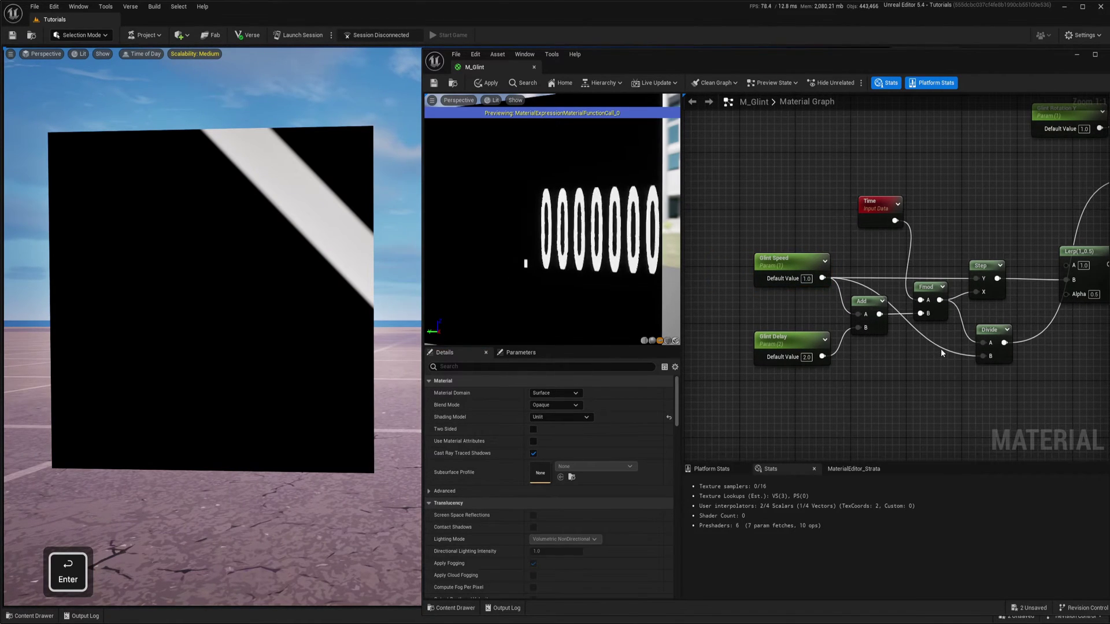
double_click(941, 350)
drag(944, 349, 866, 383)
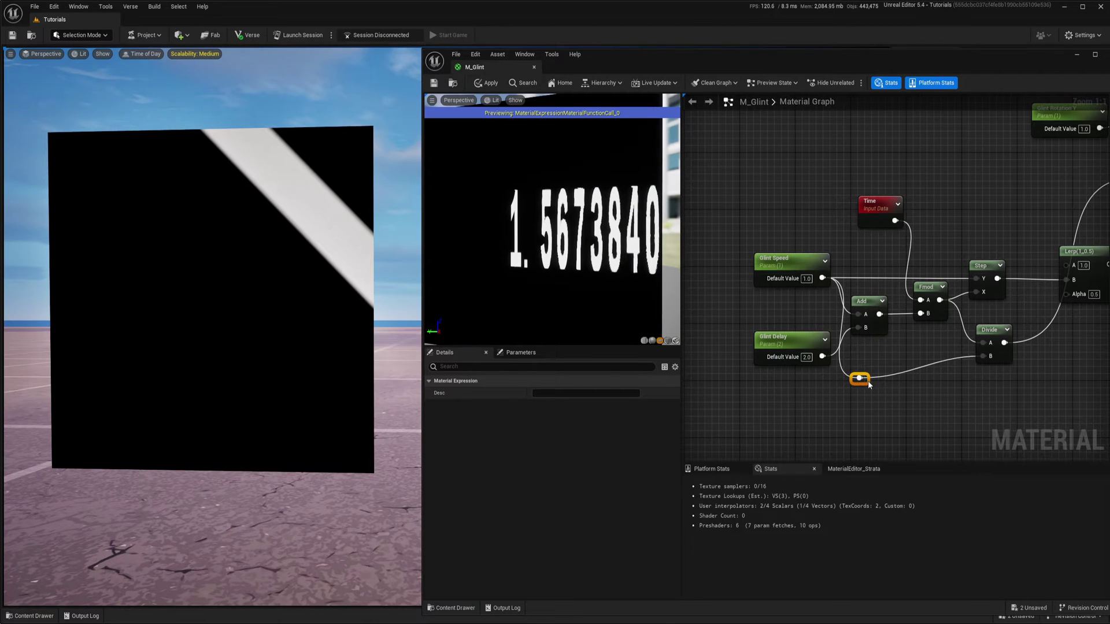
Step: Tidy the graph by moving Glint Delay up under Glint Speed and repositioning the Add, Divide and reroute nodes
drag(786, 339, 786, 296)
drag(875, 305, 883, 291)
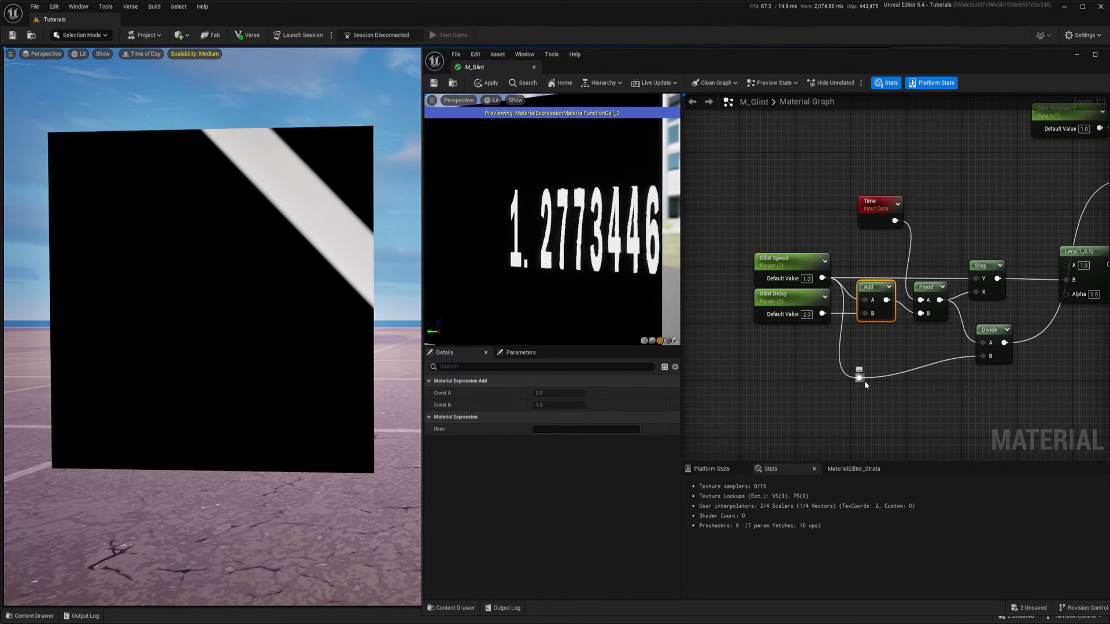
drag(865, 380, 872, 352)
right_drag(879, 405, 814, 425)
drag(931, 352, 925, 337)
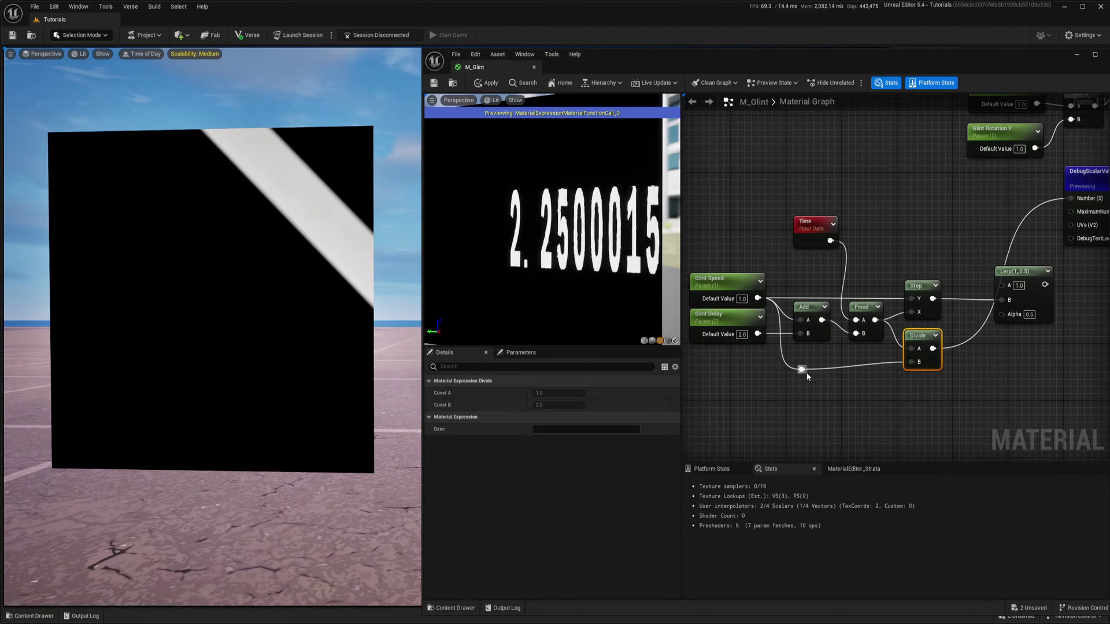
drag(807, 374, 807, 367)
click(883, 388)
right_drag(883, 389, 805, 410)
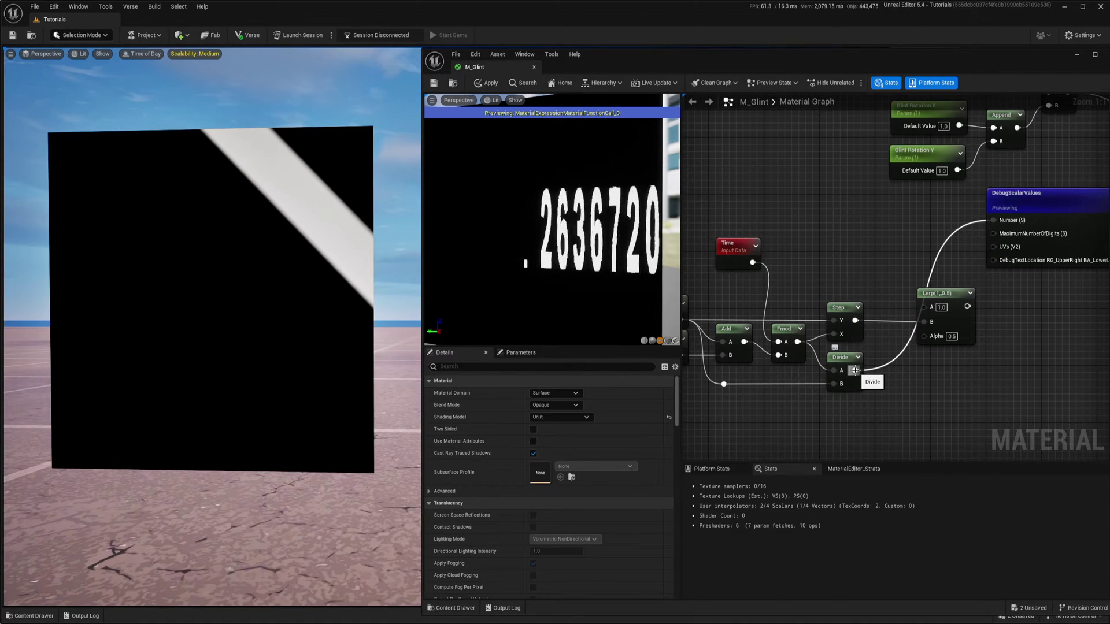
right_drag(948, 365, 881, 381)
right_drag(938, 361, 976, 374)
right_drag(916, 335, 885, 331)
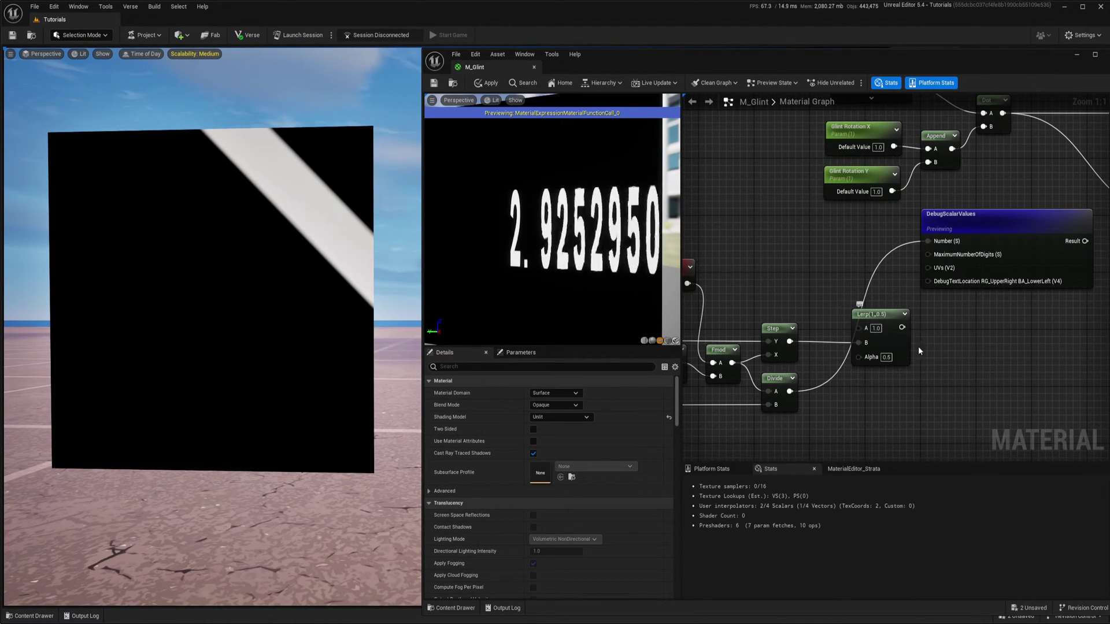
right_drag(918, 345, 869, 381)
drag(853, 362, 902, 340)
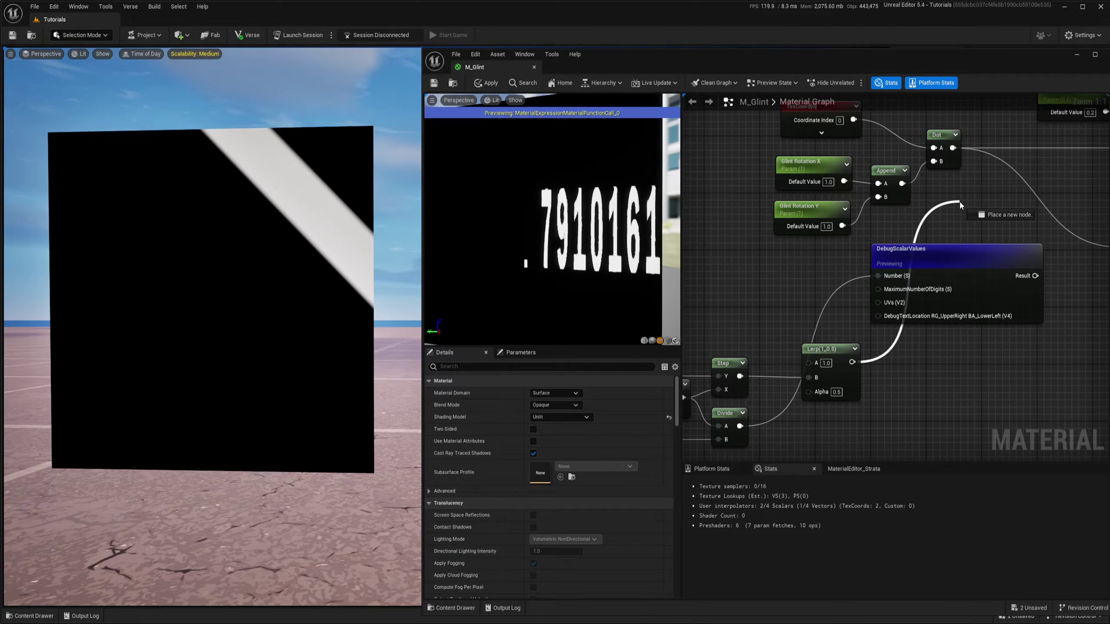
drag(961, 202, 960, 202)
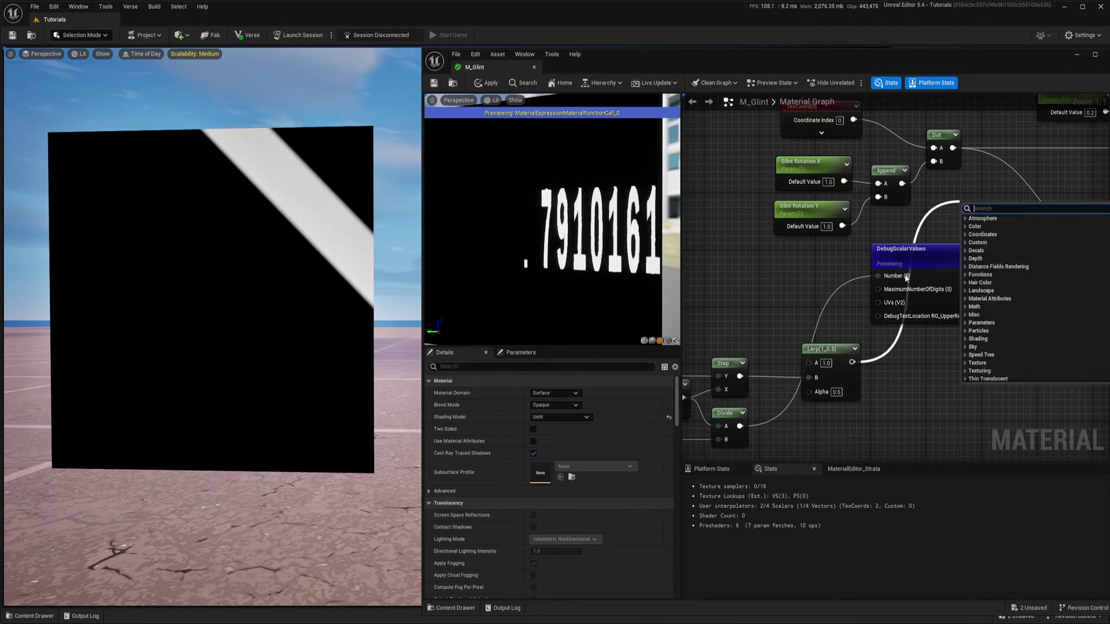
click(865, 422)
right_drag(865, 421, 962, 368)
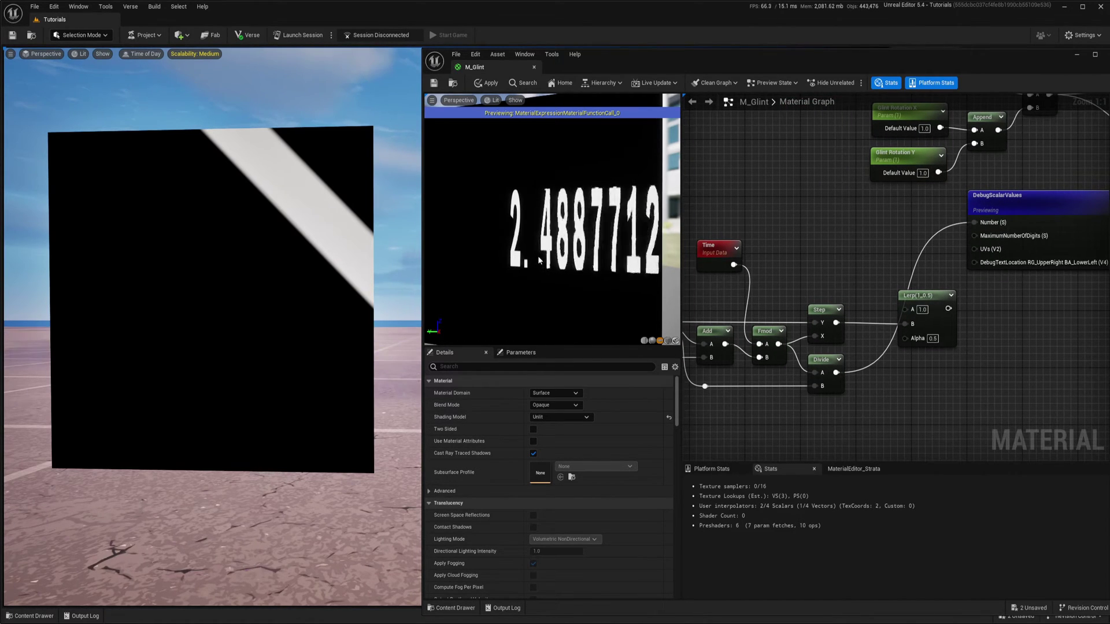
Step: Add a Saturate node fed by the Divide node's output
right_drag(913, 396, 870, 381)
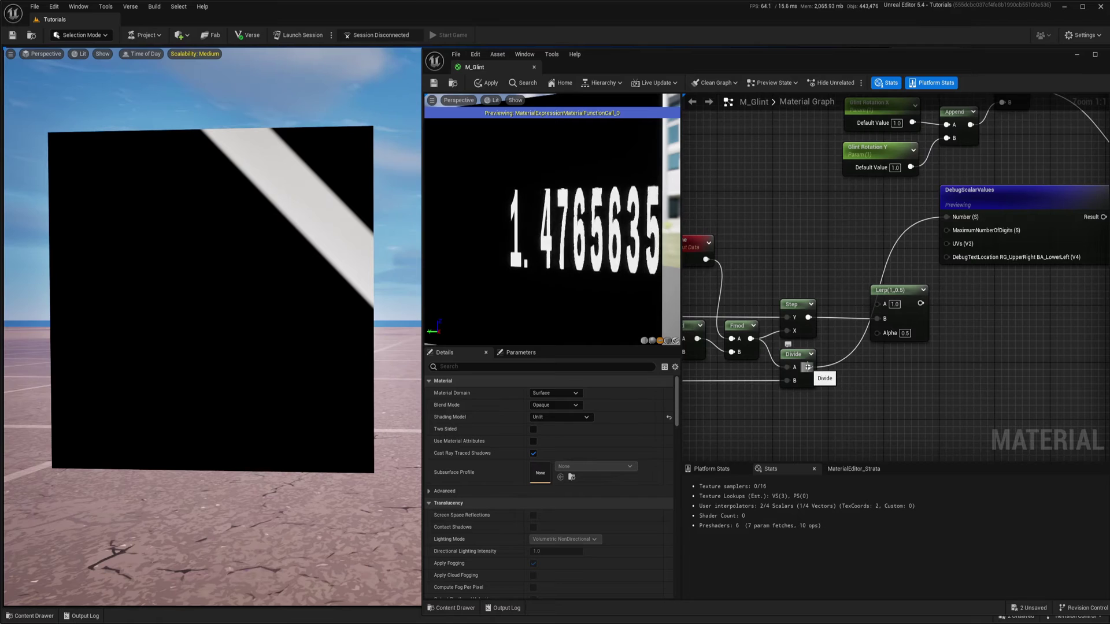
drag(808, 367, 845, 388)
text(sat)
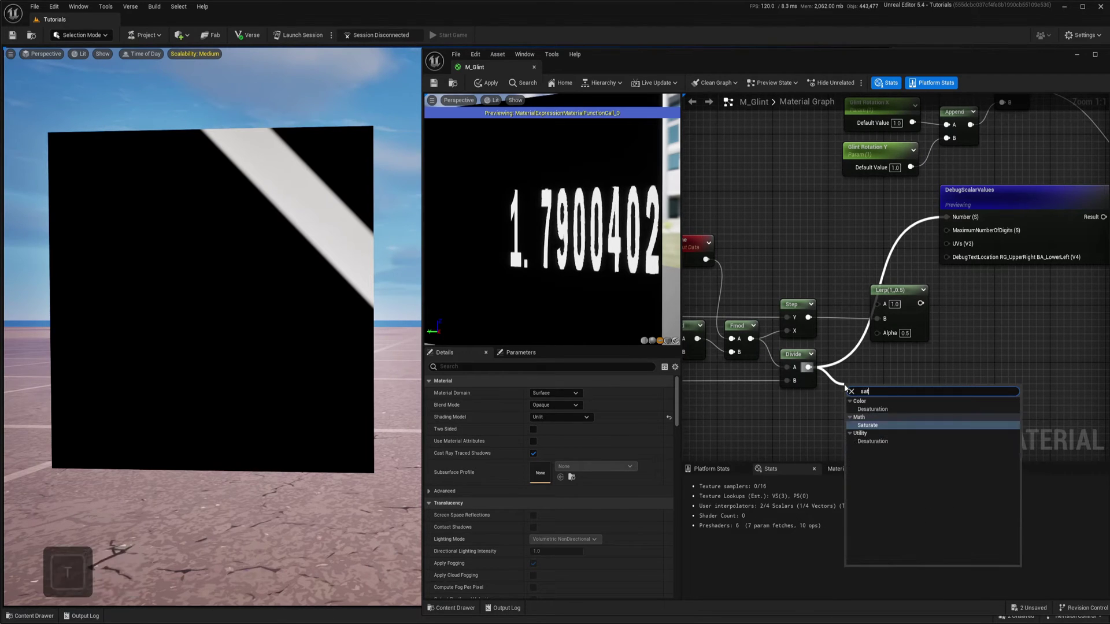
click(867, 425)
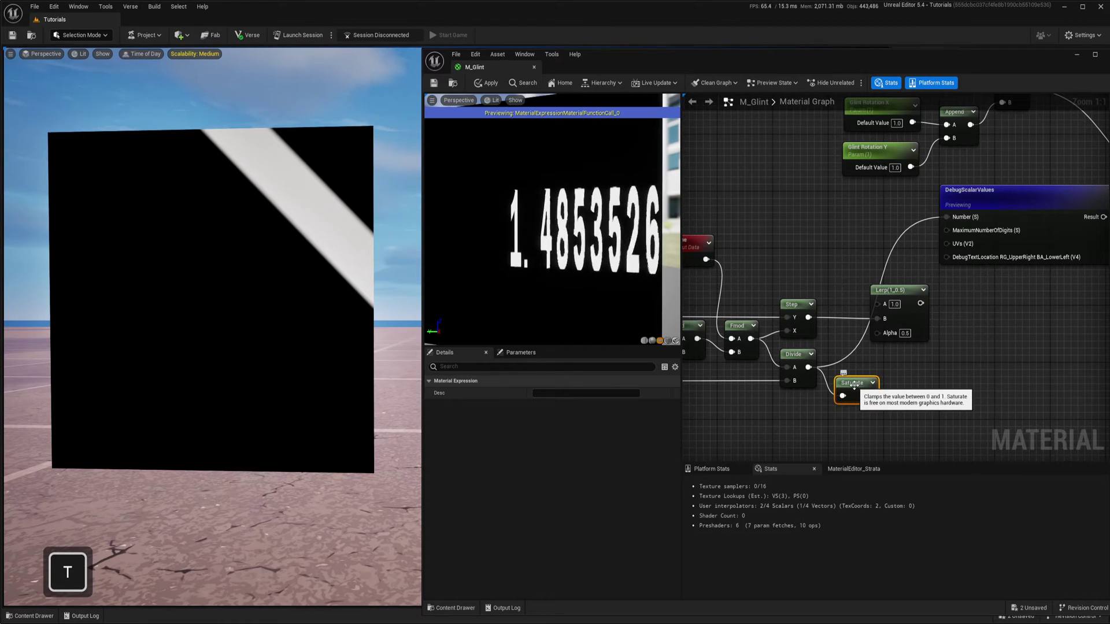
Step: Place a Clamp node beside Saturate to compare its Min and Max inputs, delete it, and select the Saturate node
right_click(925, 385)
text(clam)
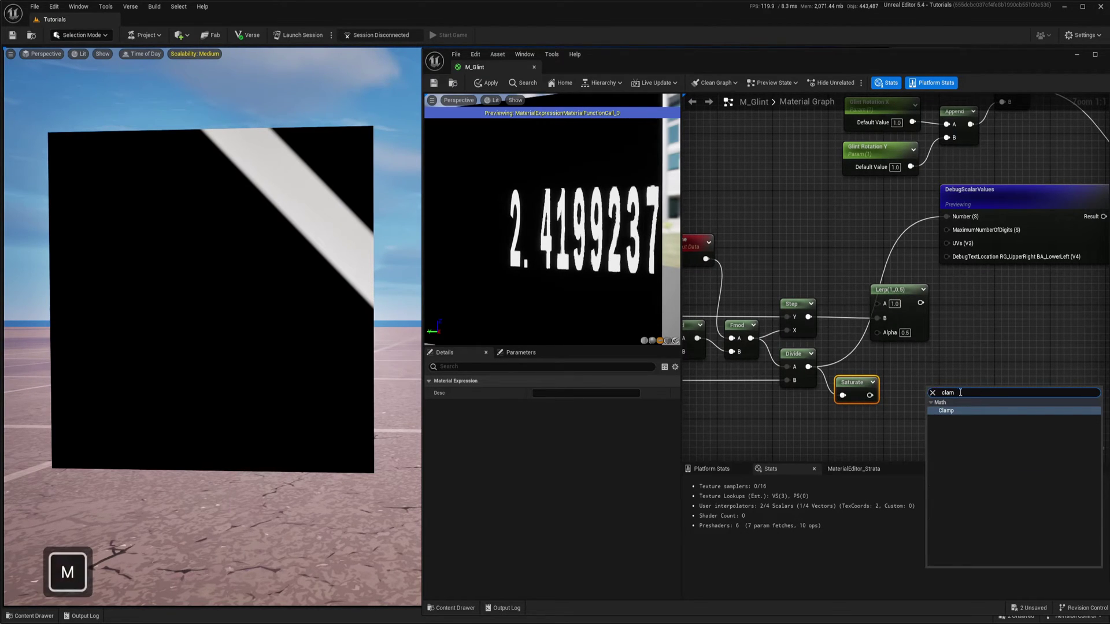
click(950, 411)
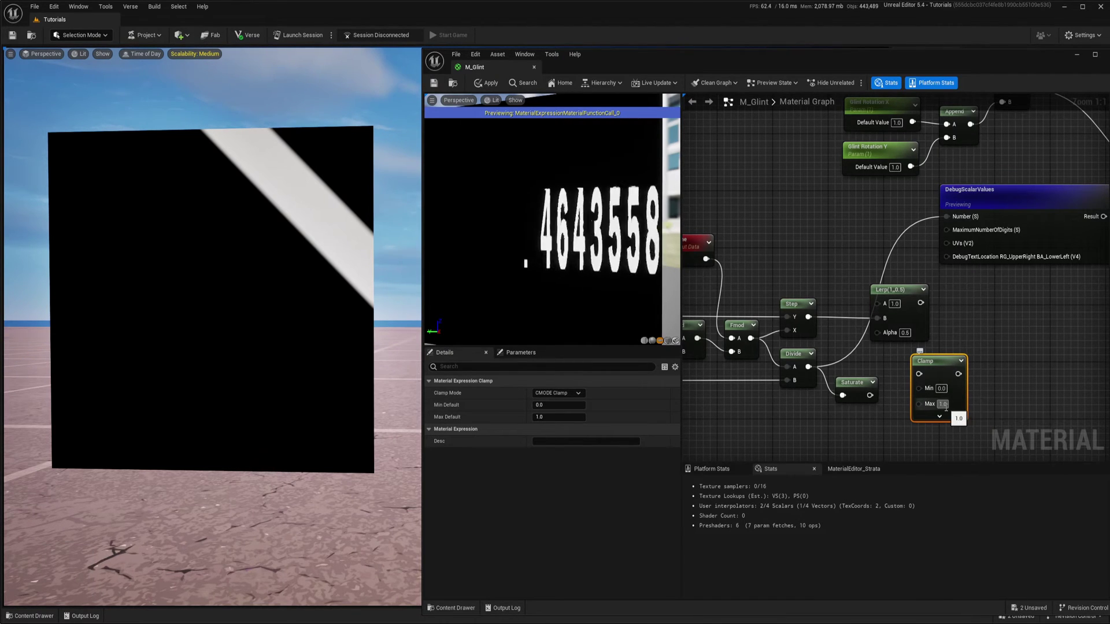
drag(945, 408, 974, 422)
key(Delete)
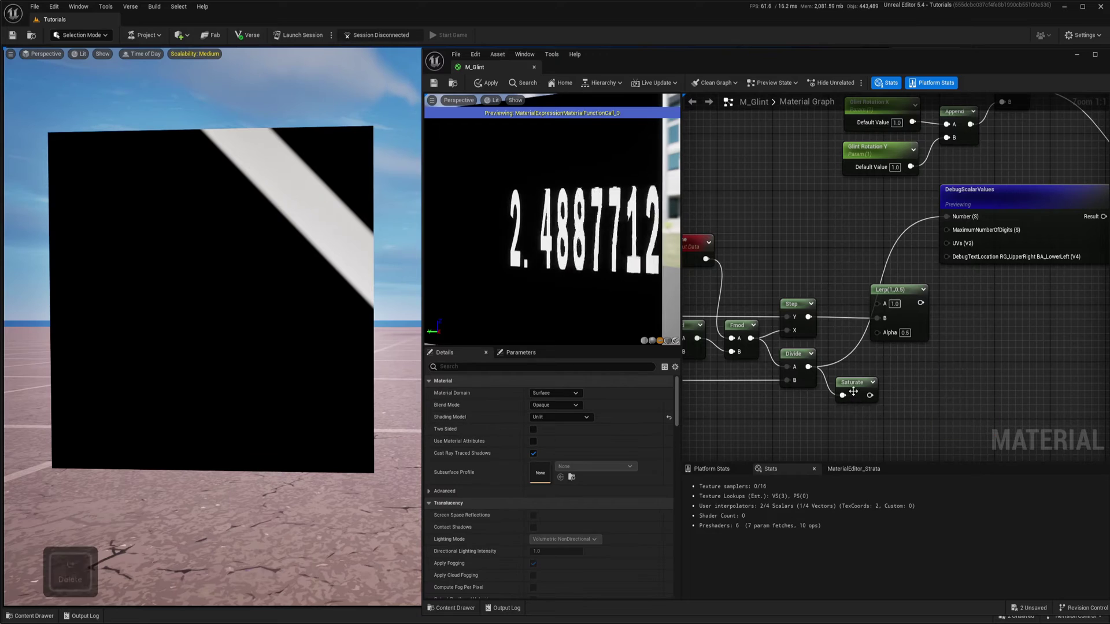
click(851, 383)
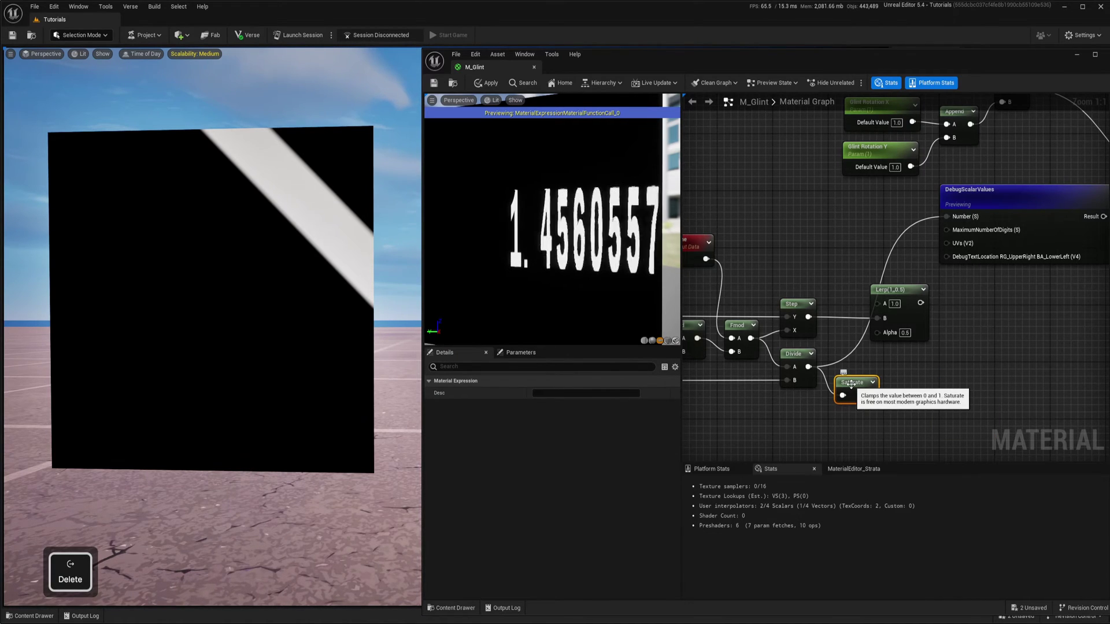
Step: Connect the Saturate output to the Lerp's Alpha and to the Number input of DebugScalarValues
drag(870, 396, 878, 336)
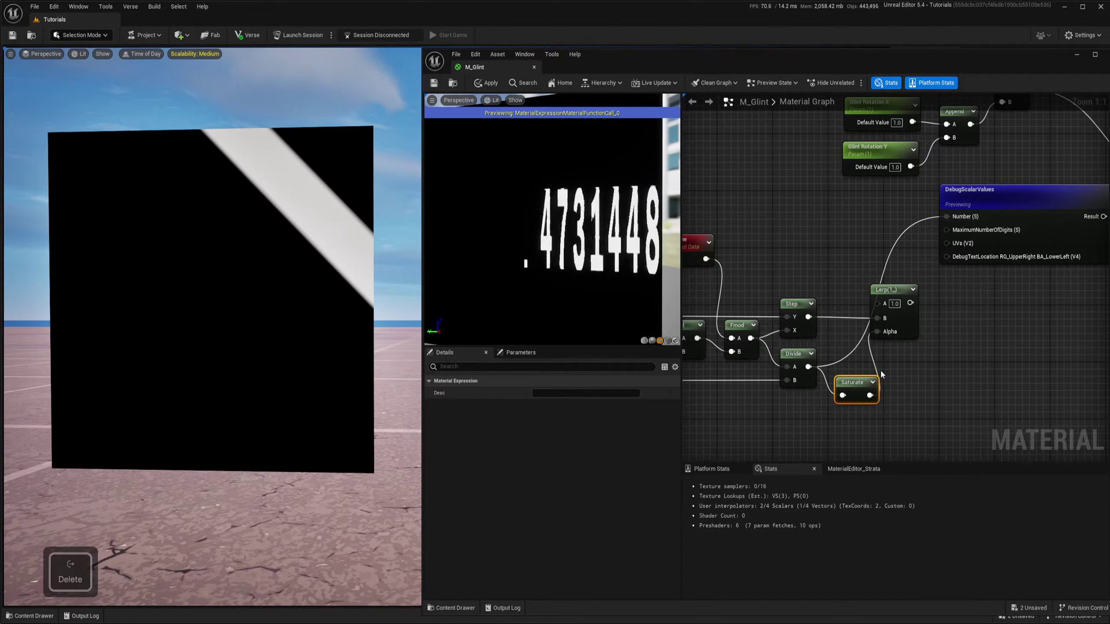
drag(870, 395, 950, 215)
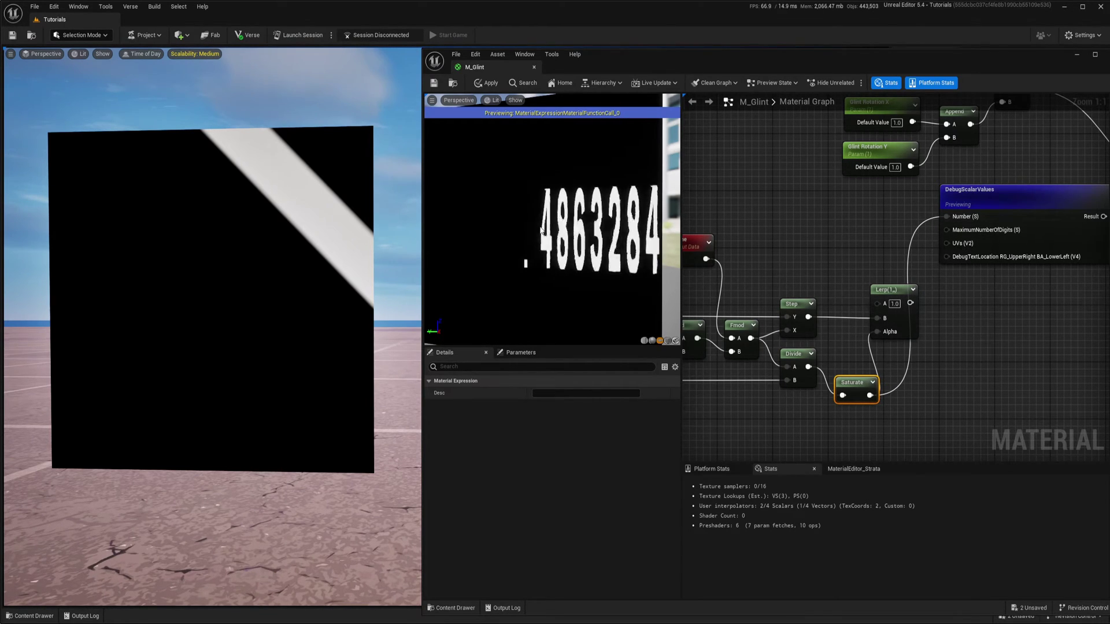
Step: Test a Glint Delay default value of 5 and set it back to 2
right_drag(838, 300, 938, 285)
click(717, 337)
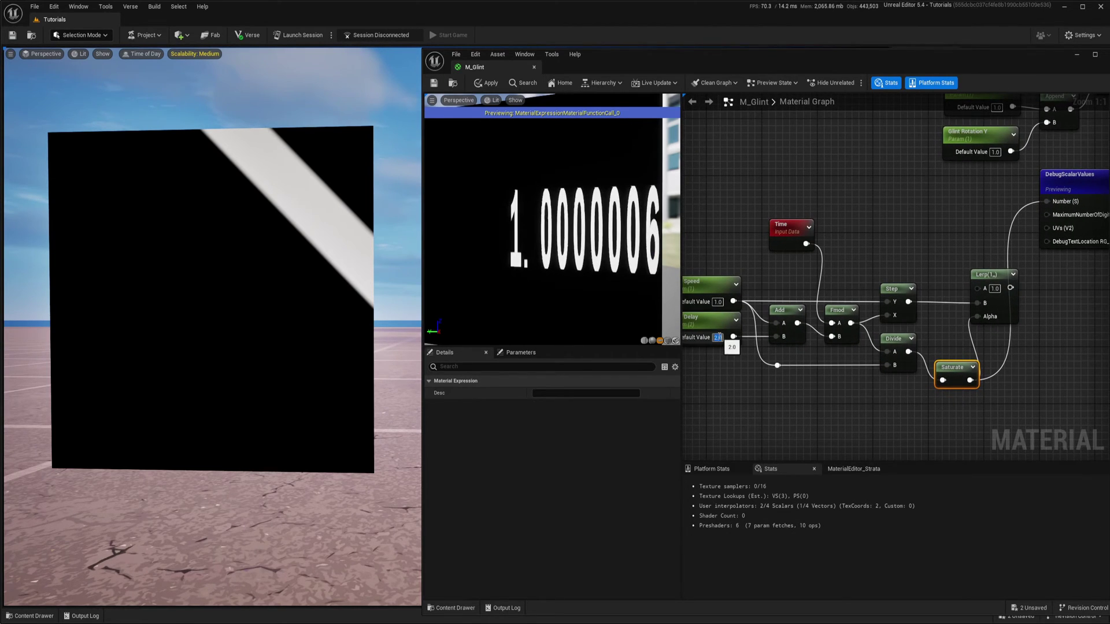
text(5)
key(Return)
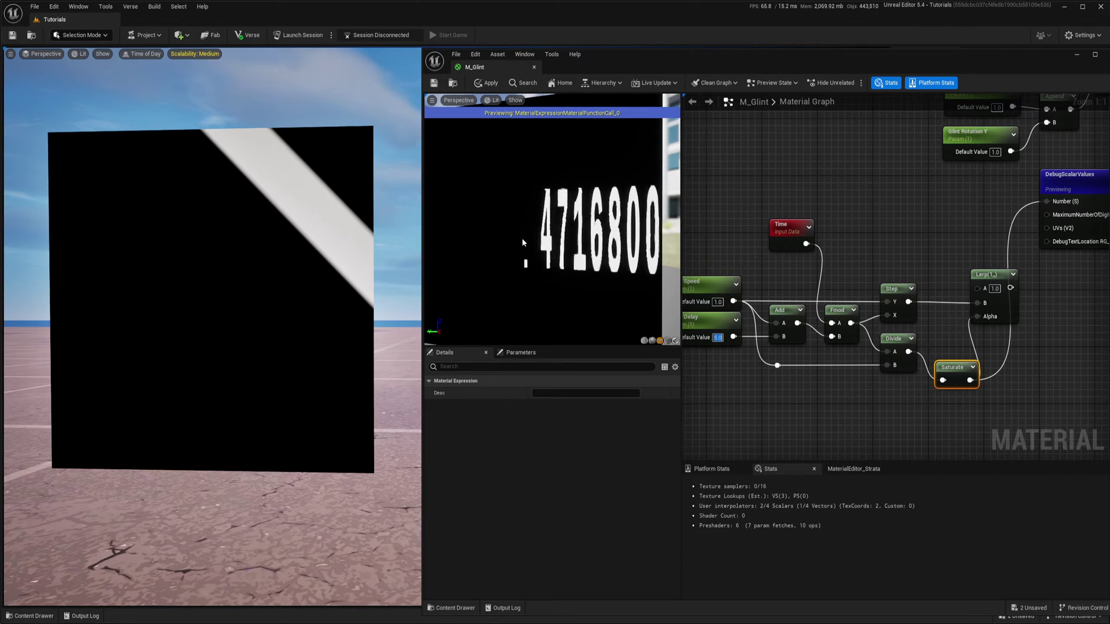
click(718, 323)
text(2)
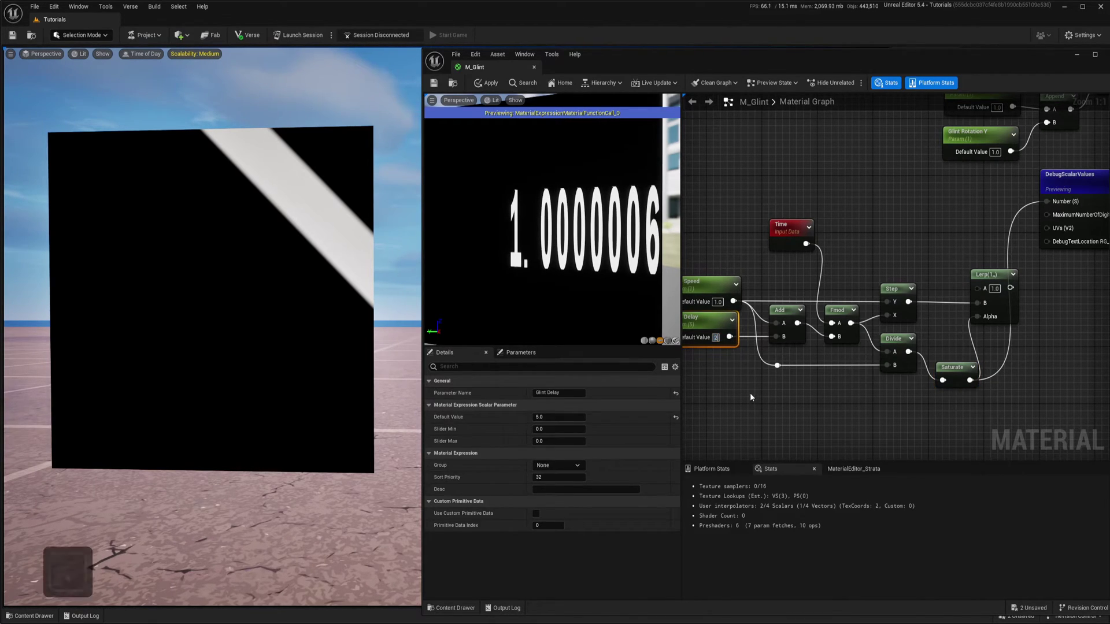
key(Return)
Step: Connect the Divide output directly to the Lerp's Alpha, replacing Saturate, and move the Saturate node down out of the way
right_drag(952, 371, 862, 380)
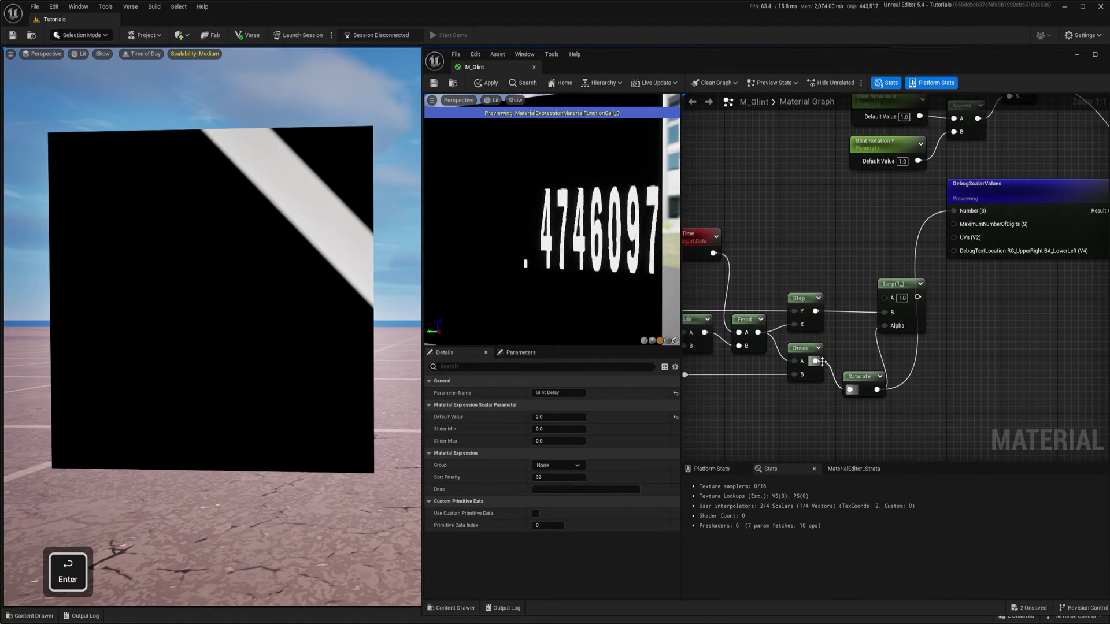
drag(862, 379, 885, 326)
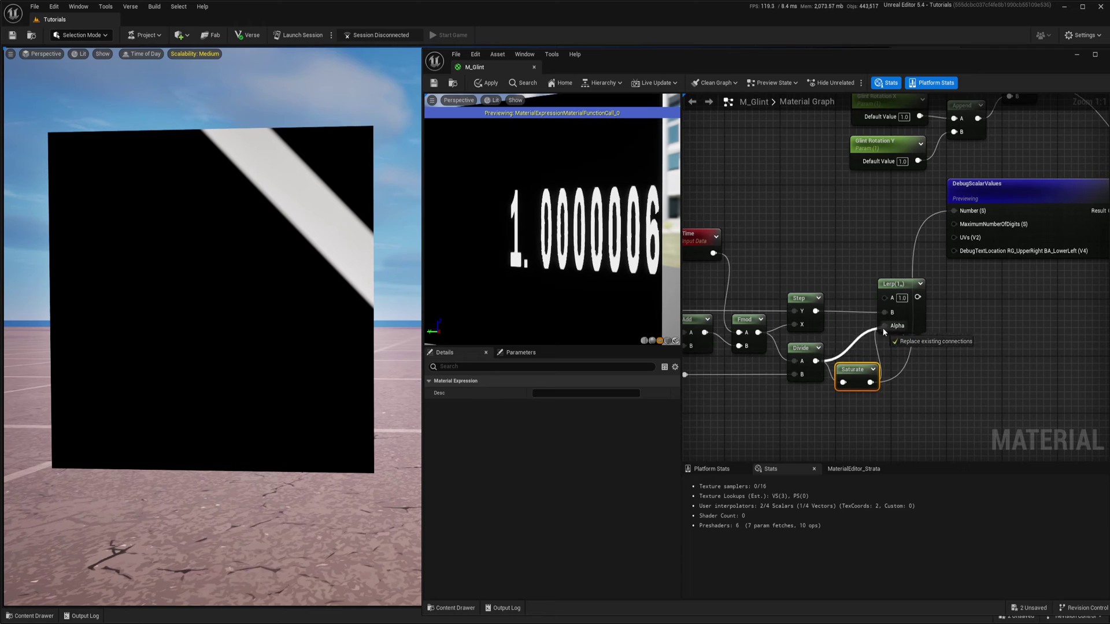
right_drag(953, 358, 927, 359)
right_drag(898, 402, 902, 362)
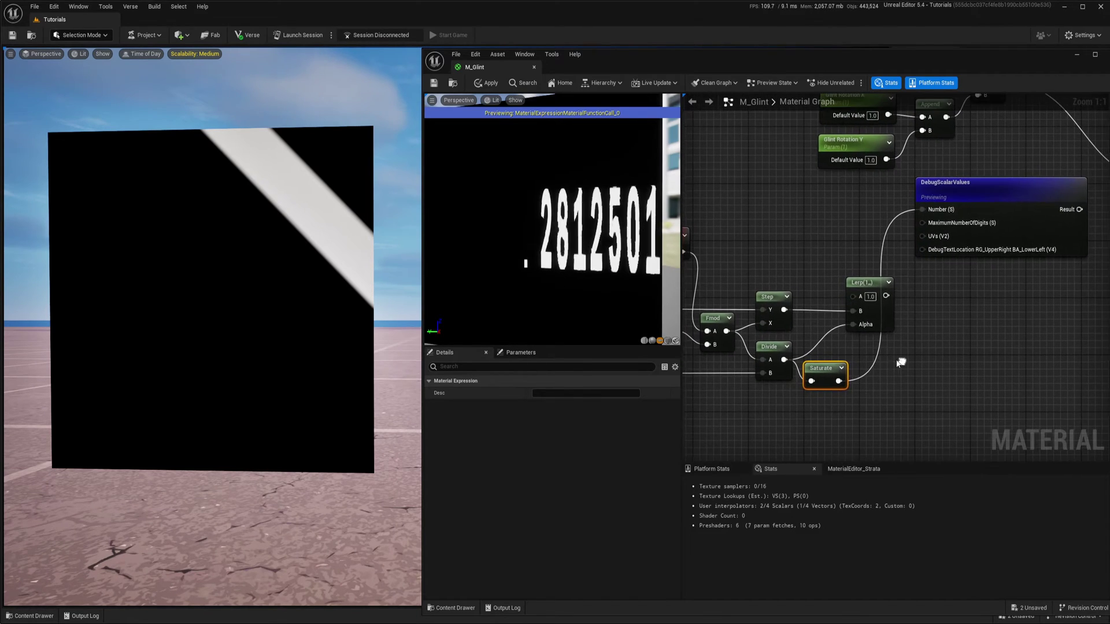
drag(835, 372, 870, 407)
right_drag(932, 344, 885, 406)
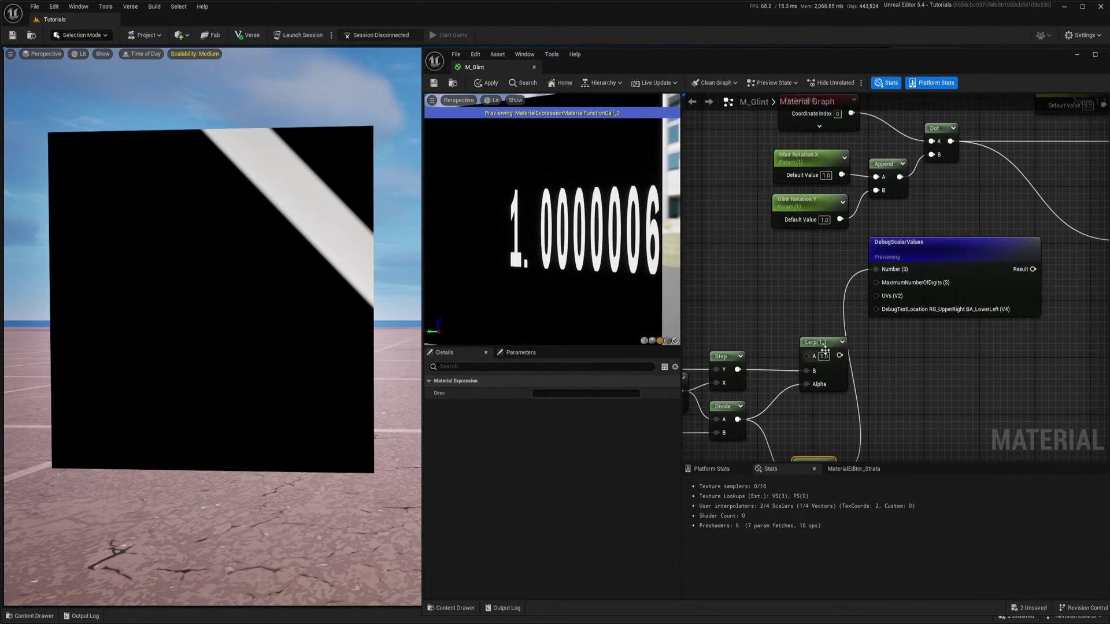
Step: Tidy the graph by aligning Lerp beside Step, lowering Time above Add, and placing DebugScalarValues to the right of Saturate
drag(825, 350, 788, 347)
right_drag(751, 342, 927, 305)
right_drag(811, 339, 851, 331)
drag(856, 268, 841, 310)
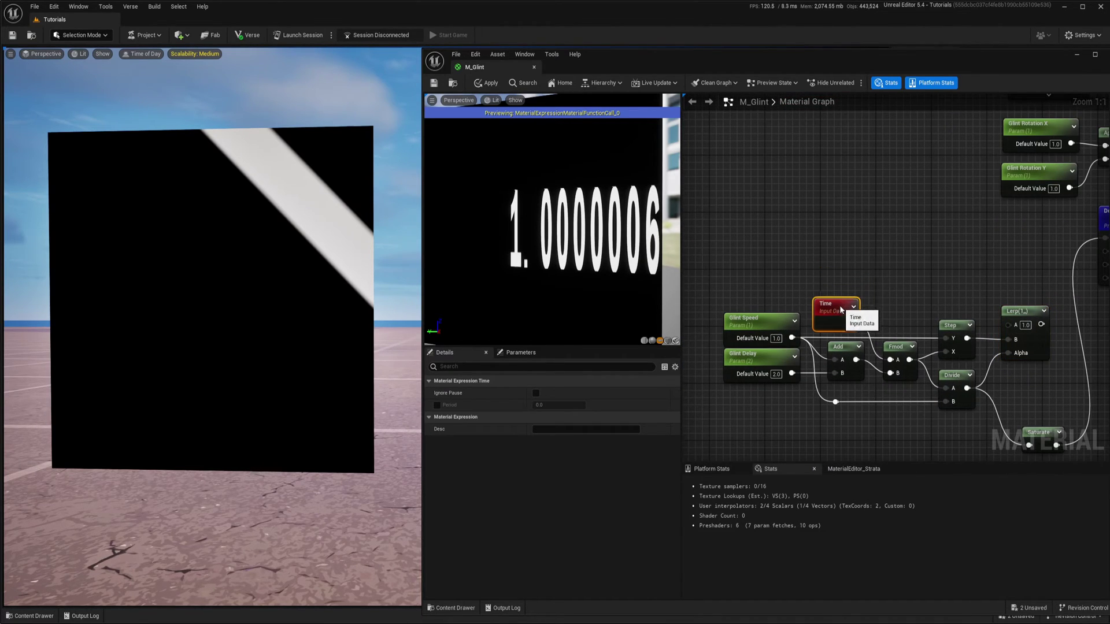
right_drag(910, 286, 789, 268)
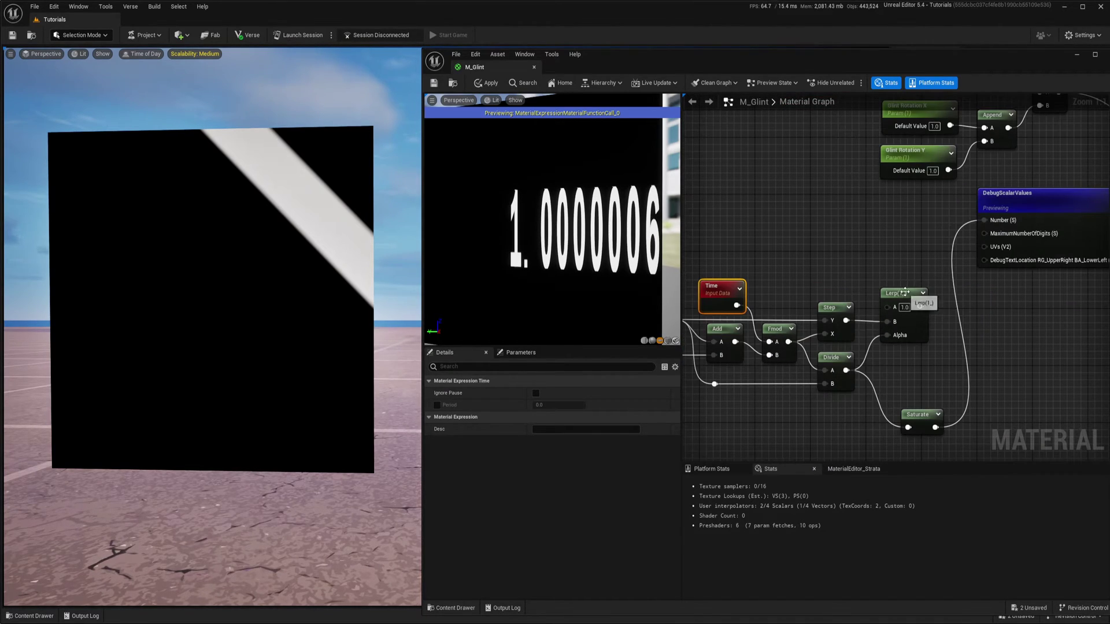
drag(902, 298, 895, 299)
right_drag(886, 259, 813, 293)
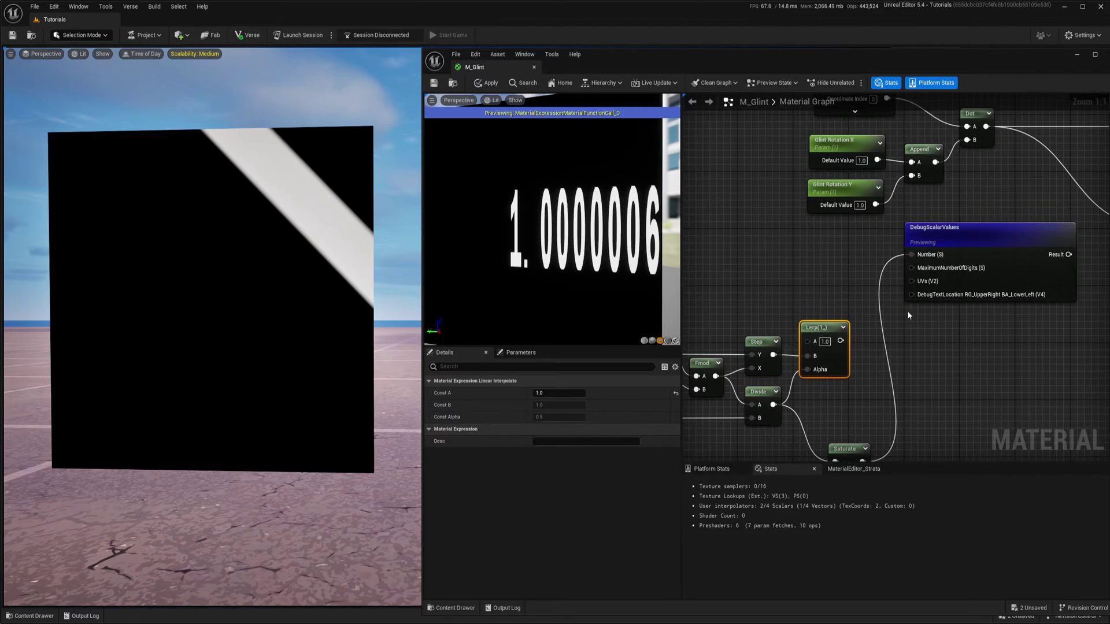
right_drag(1020, 307, 940, 279)
drag(921, 223, 988, 426)
right_drag(691, 362, 841, 343)
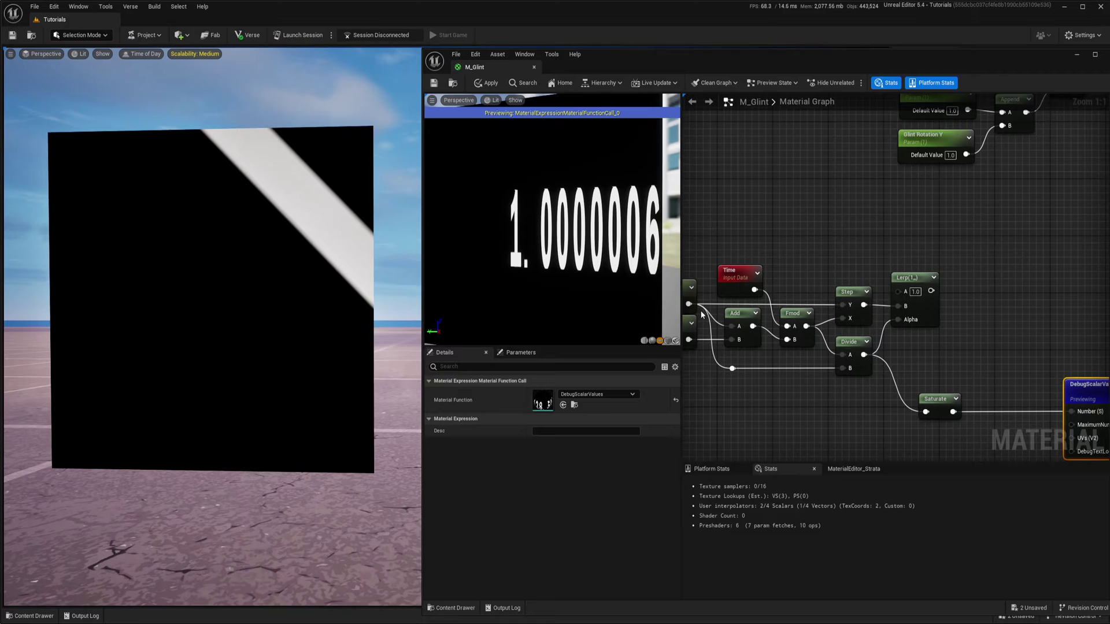
right_drag(964, 315, 998, 358)
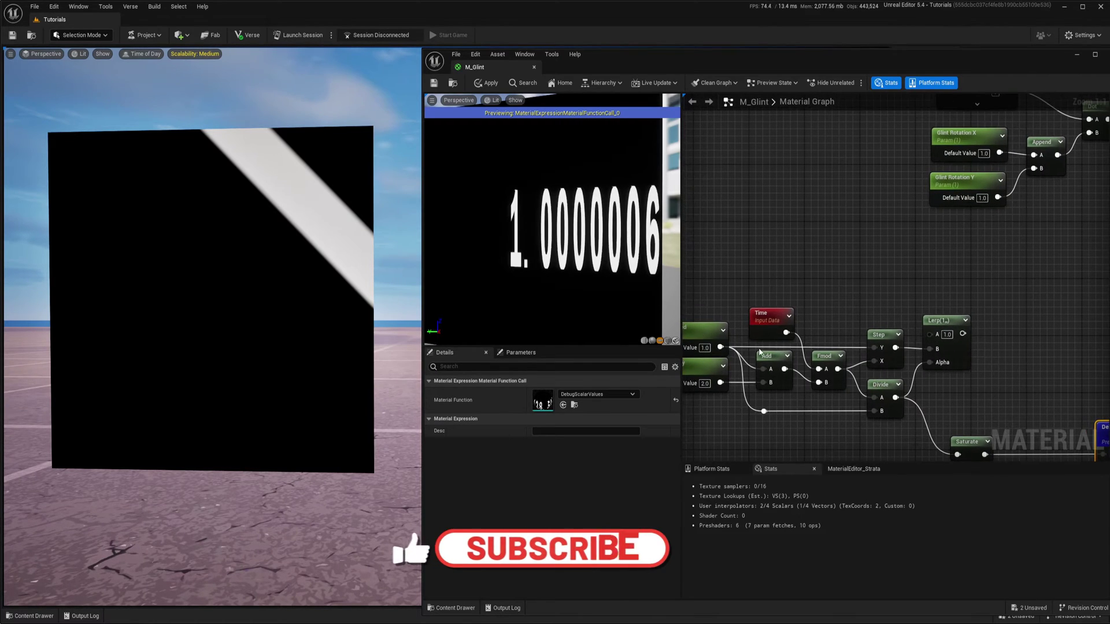
right_drag(1046, 302, 959, 331)
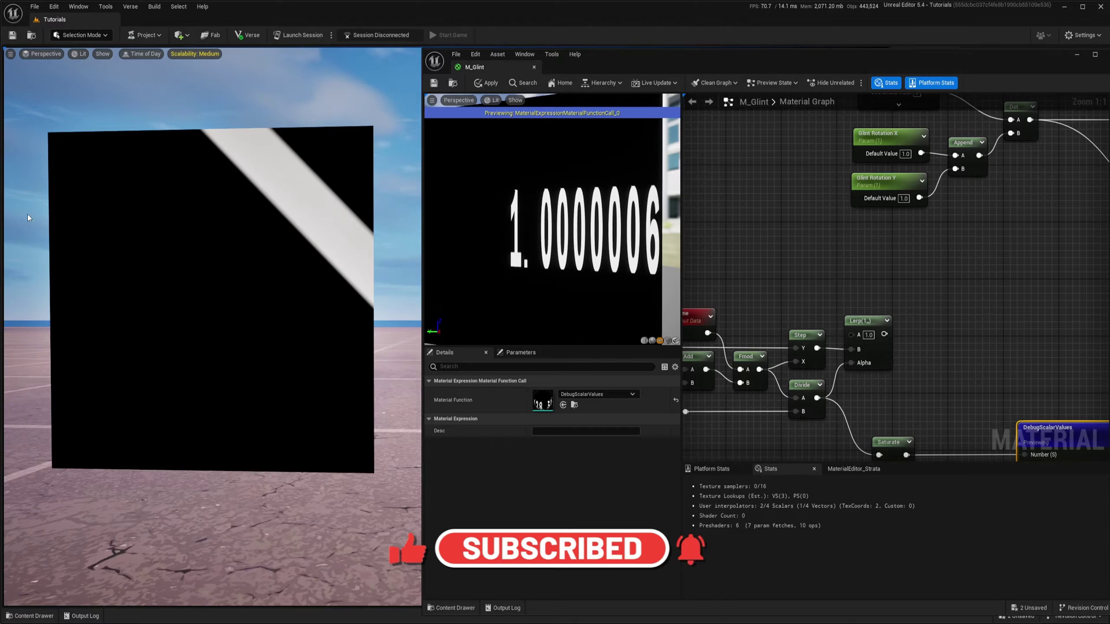
Step: Add a second Lerp node above and to the right of the first, with its Alpha fed by the first Lerp's output
right_drag(981, 293, 921, 290)
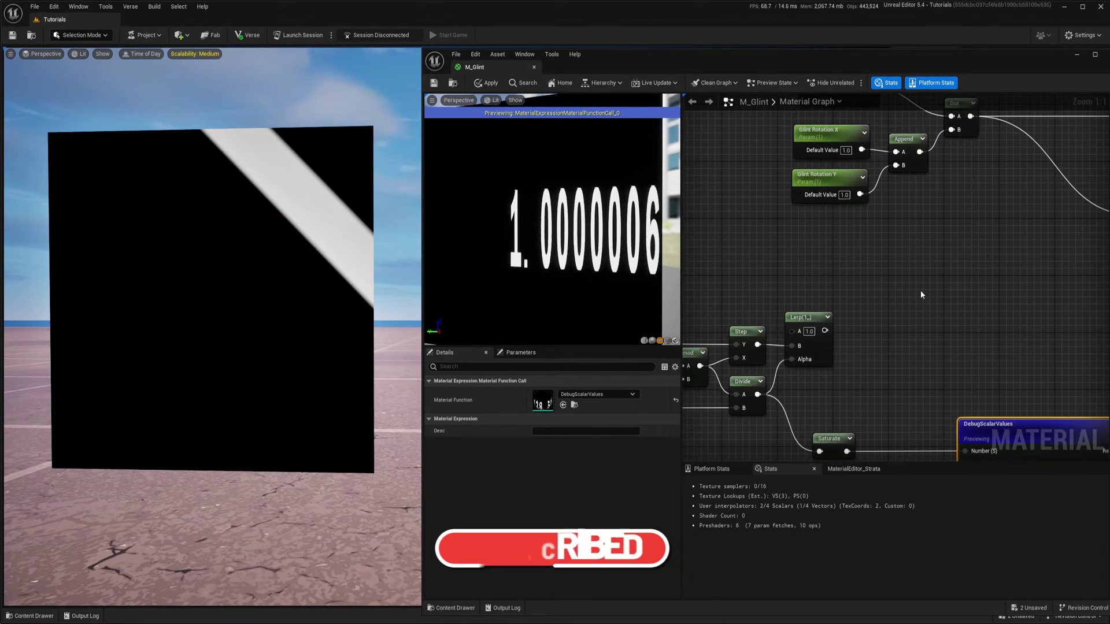
click(899, 290)
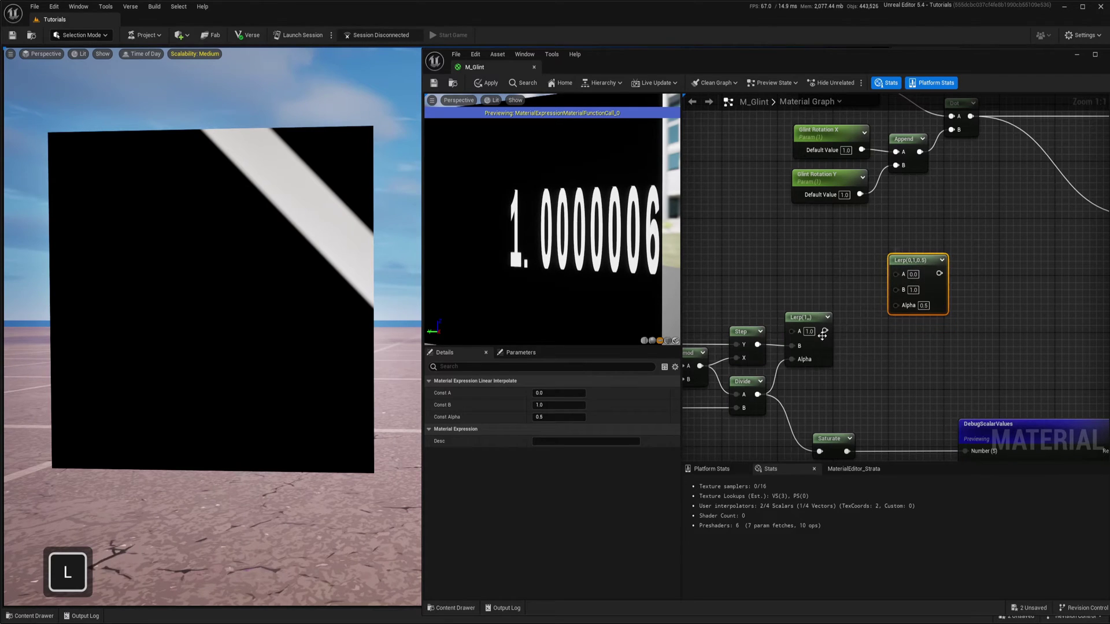
drag(825, 331, 896, 306)
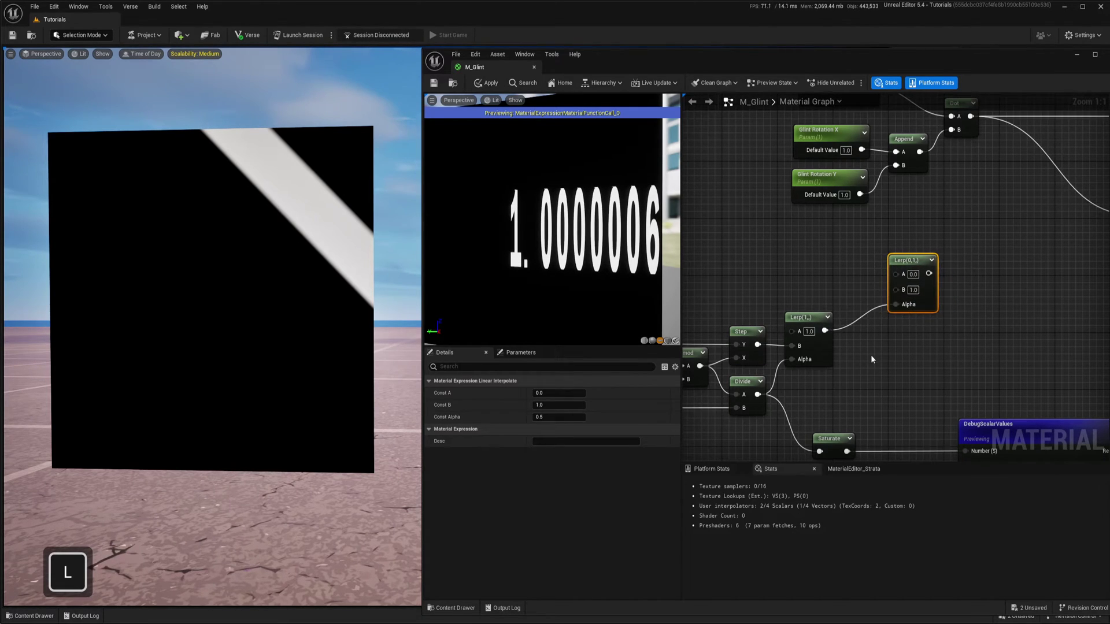
right_drag(904, 314, 976, 318)
drag(993, 310, 986, 302)
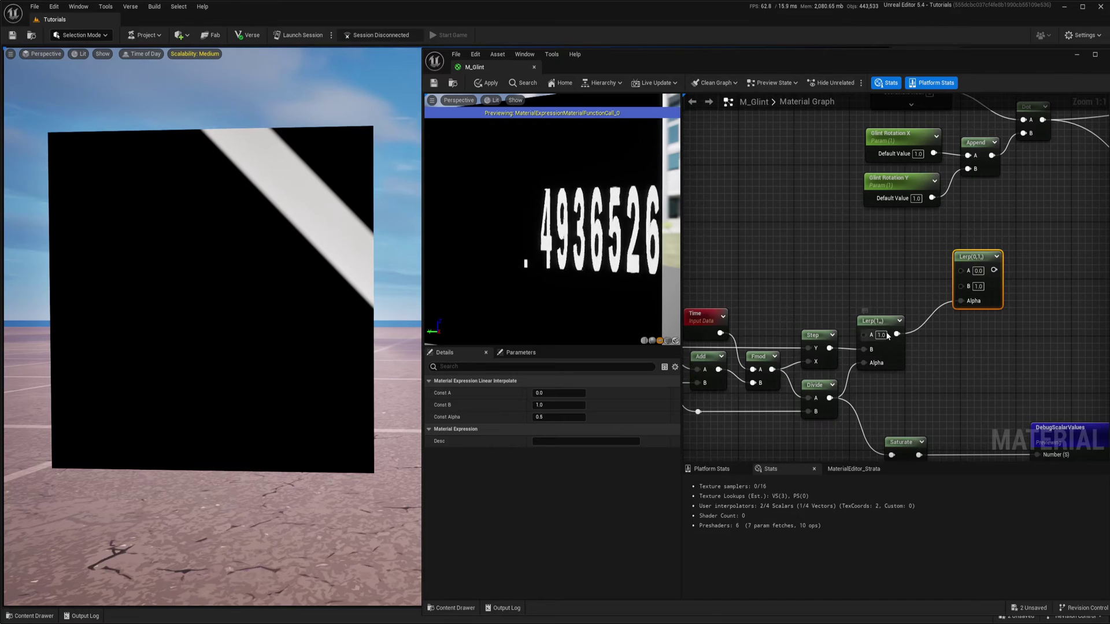
right_drag(899, 340, 892, 373)
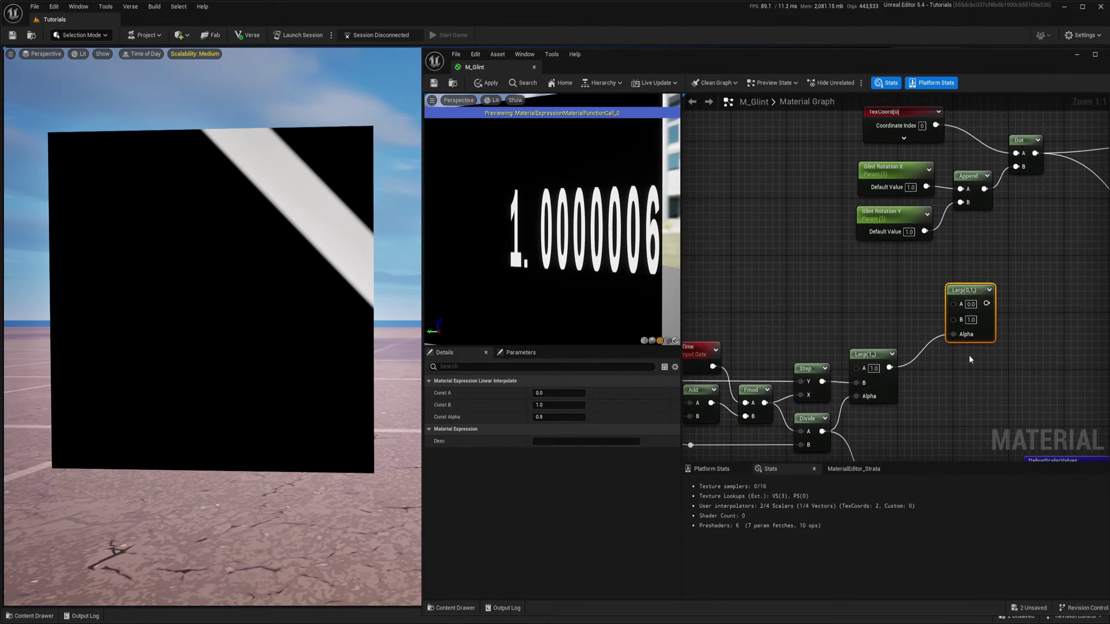
drag(981, 332, 995, 333)
right_drag(893, 323, 936, 338)
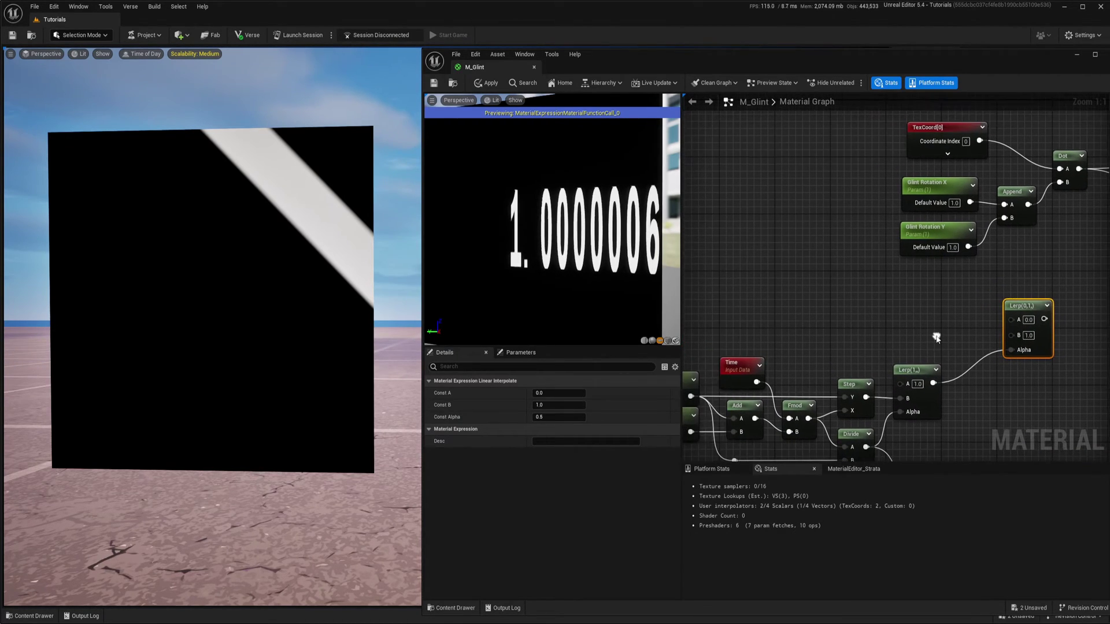
Step: Add a scalar parameter named Glint Range Min and place it to the left of the new Lerp, below Glint Rotation Y
click(912, 320)
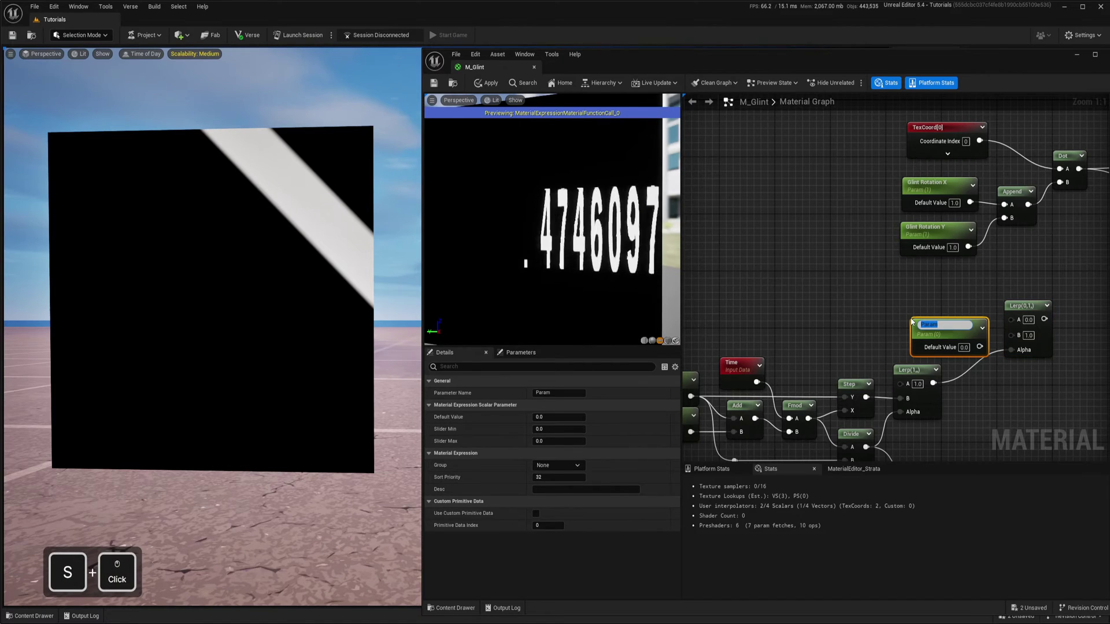
text(Glin)
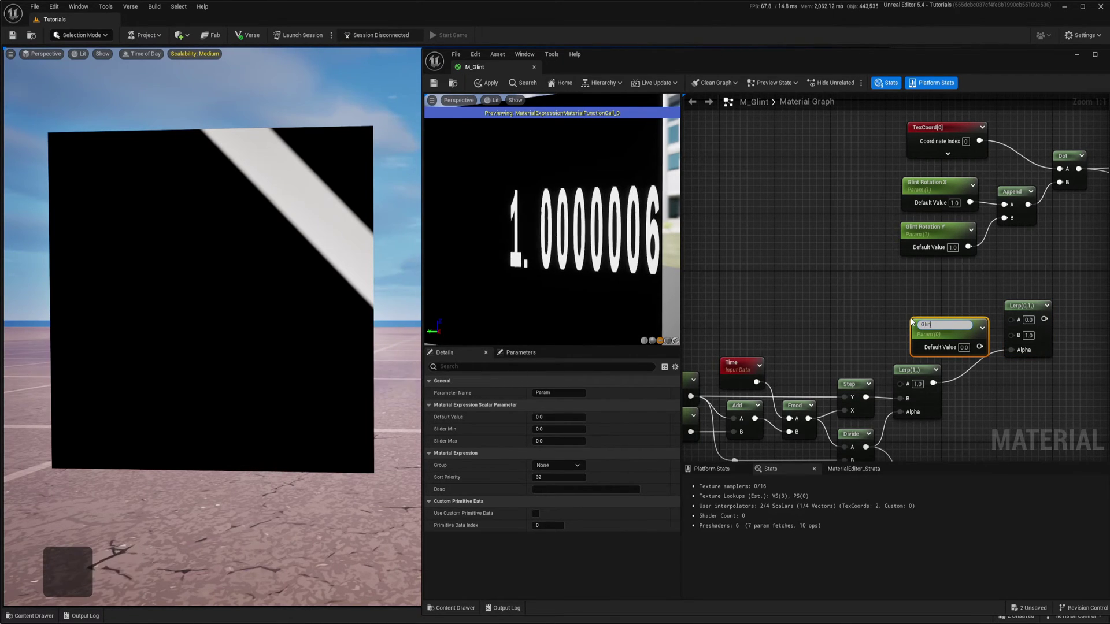
text(t Rangle M)
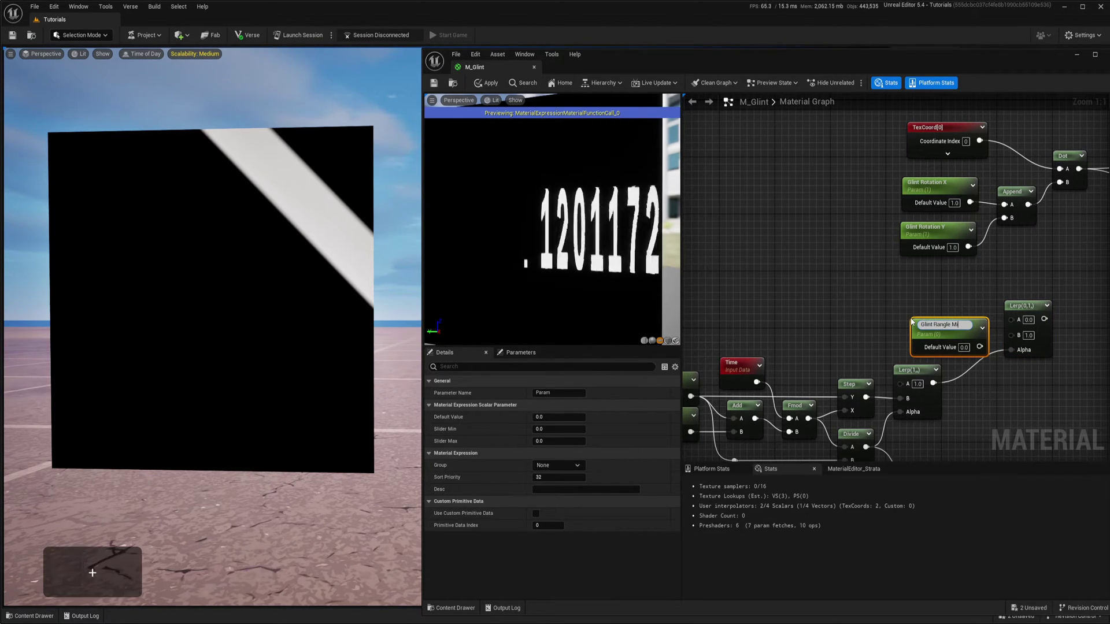
key(BackSpace)
key(BackSpace)
key(BackSpace)
key(BackSpace)
text(e)
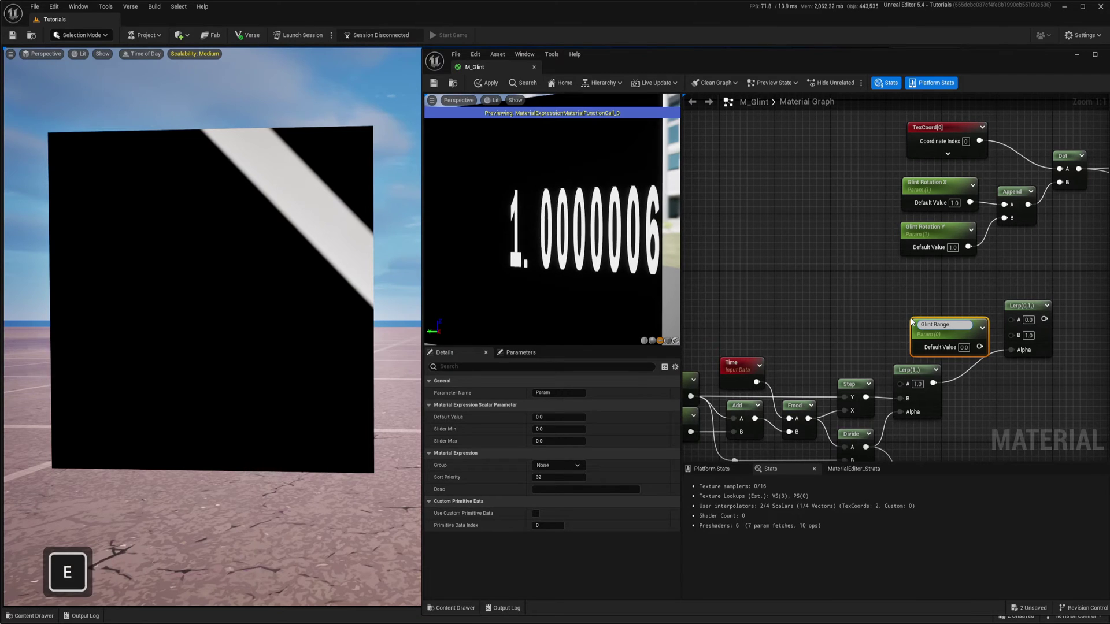
text( Min)
key(Return)
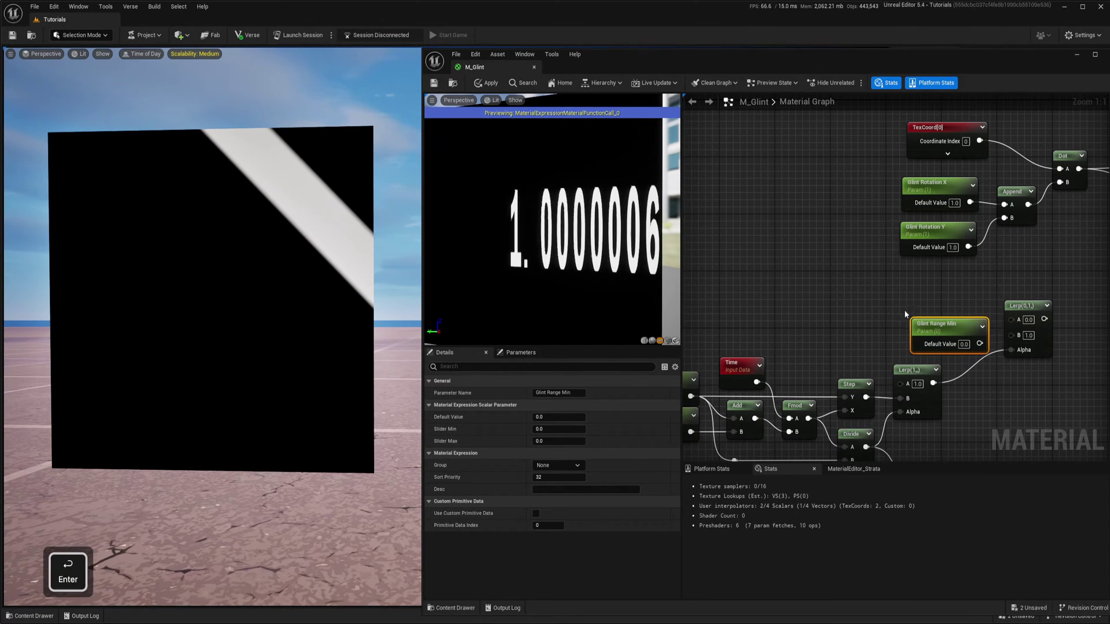
drag(974, 327, 955, 288)
Step: Add a second scalar parameter named Glint Range Max directly below Glint Range Min
click(917, 342)
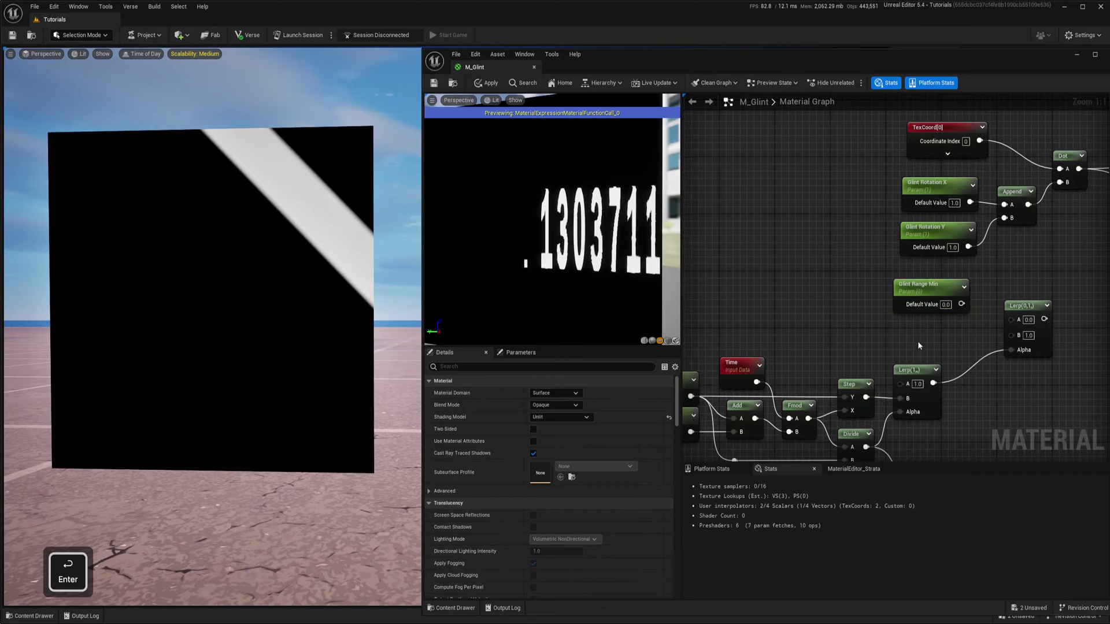
key(s)
click(904, 329)
text(Glint)
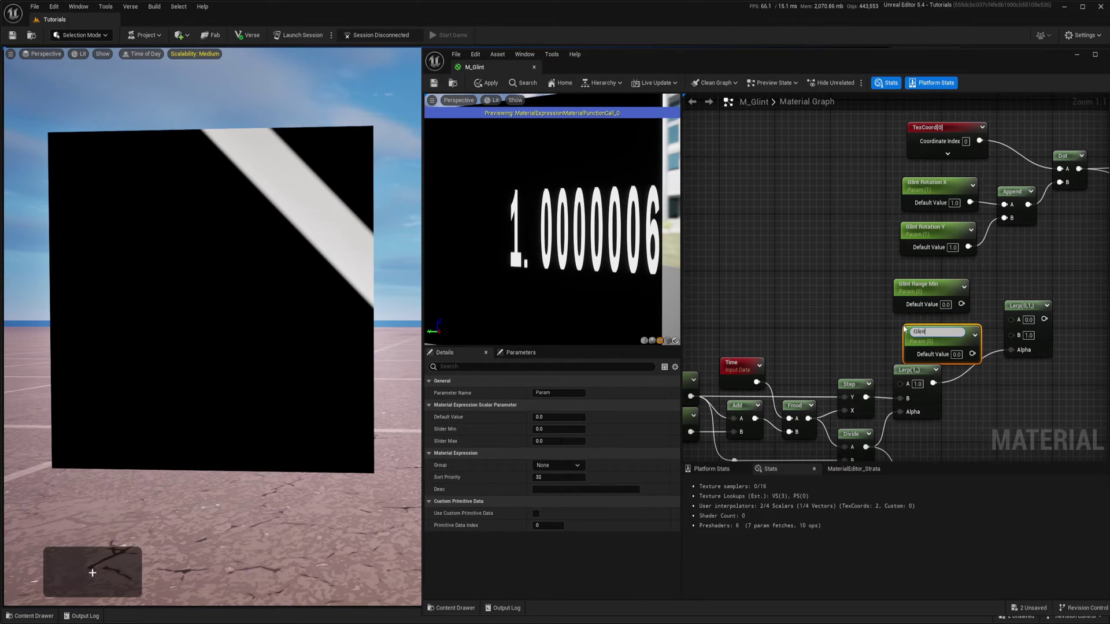
text( Range )
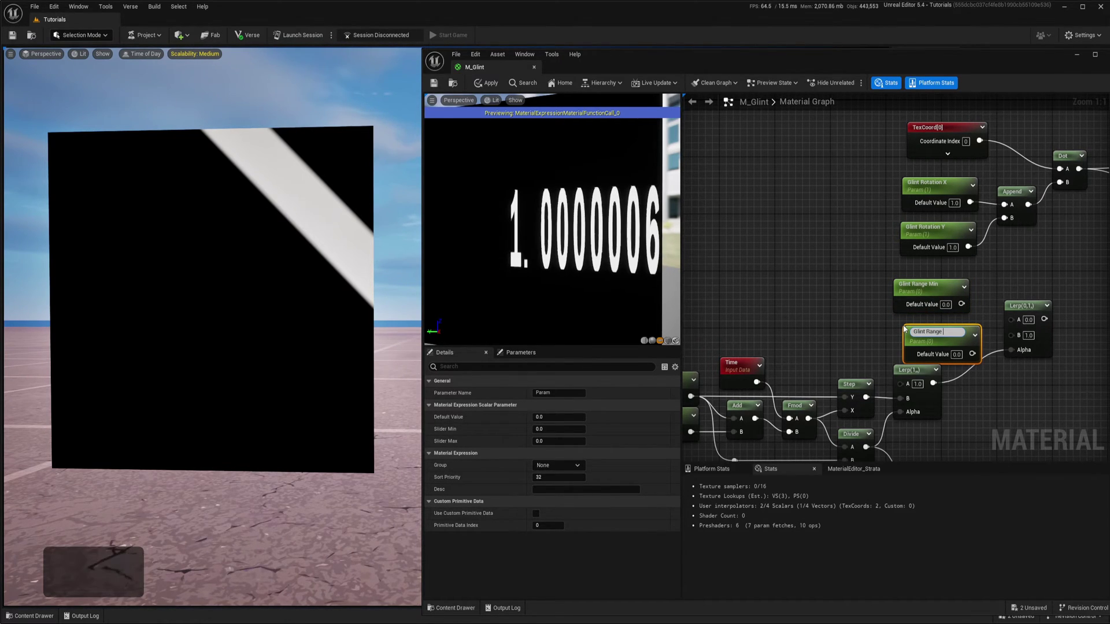
text(Max)
key(Return)
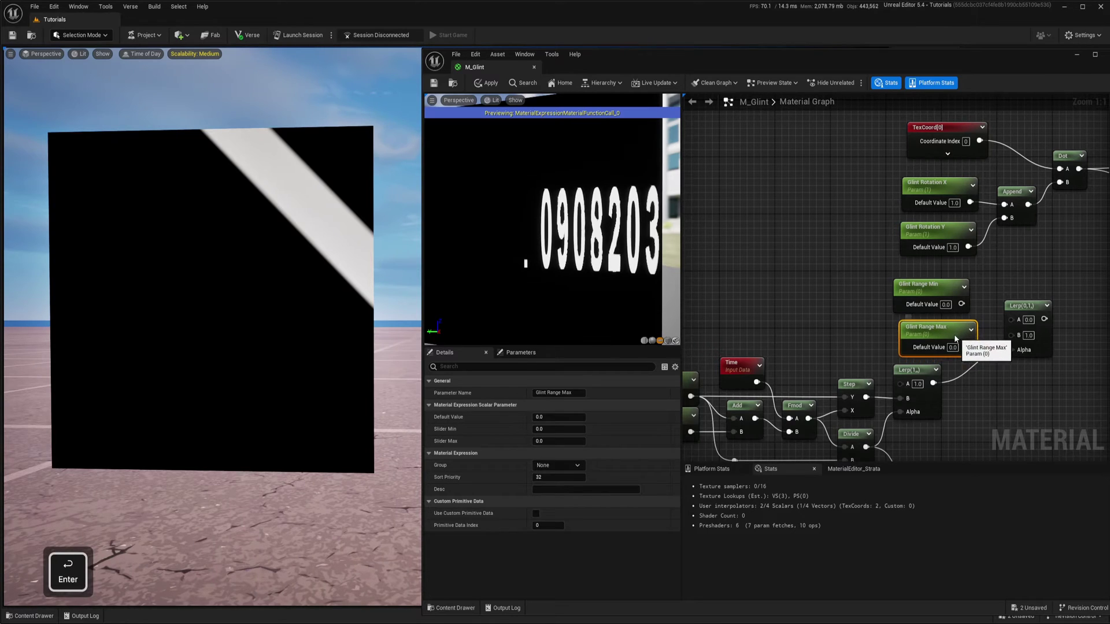
Step: Connect Glint Range Max to the new Lerp's B input and Glint Range Min to its A input
drag(961, 340, 1011, 335)
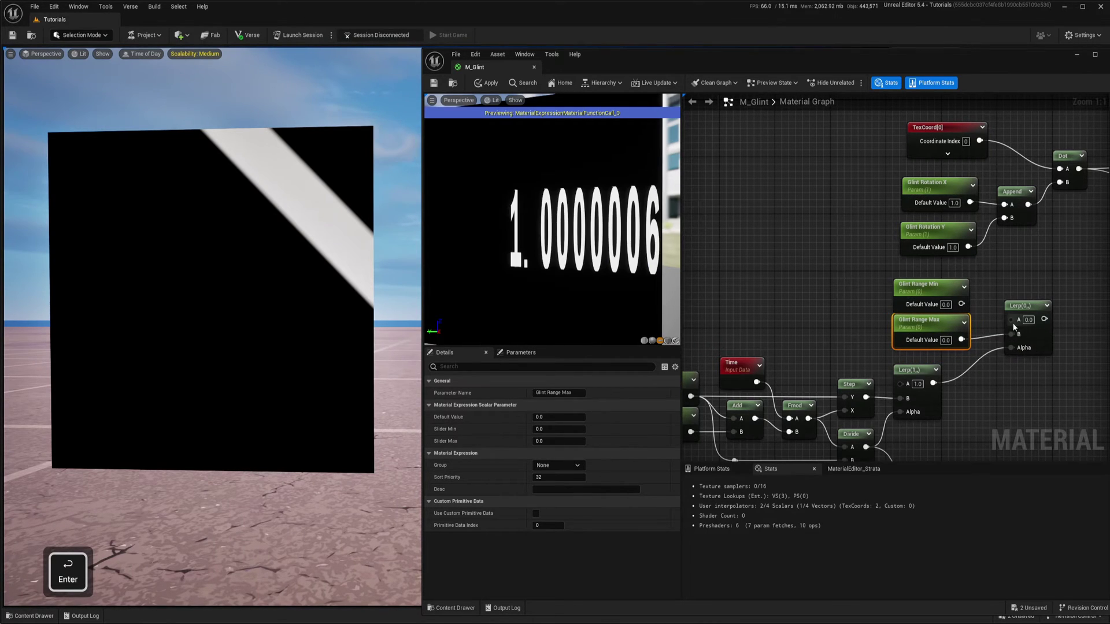
drag(962, 304, 1012, 320)
right_drag(1016, 282, 923, 294)
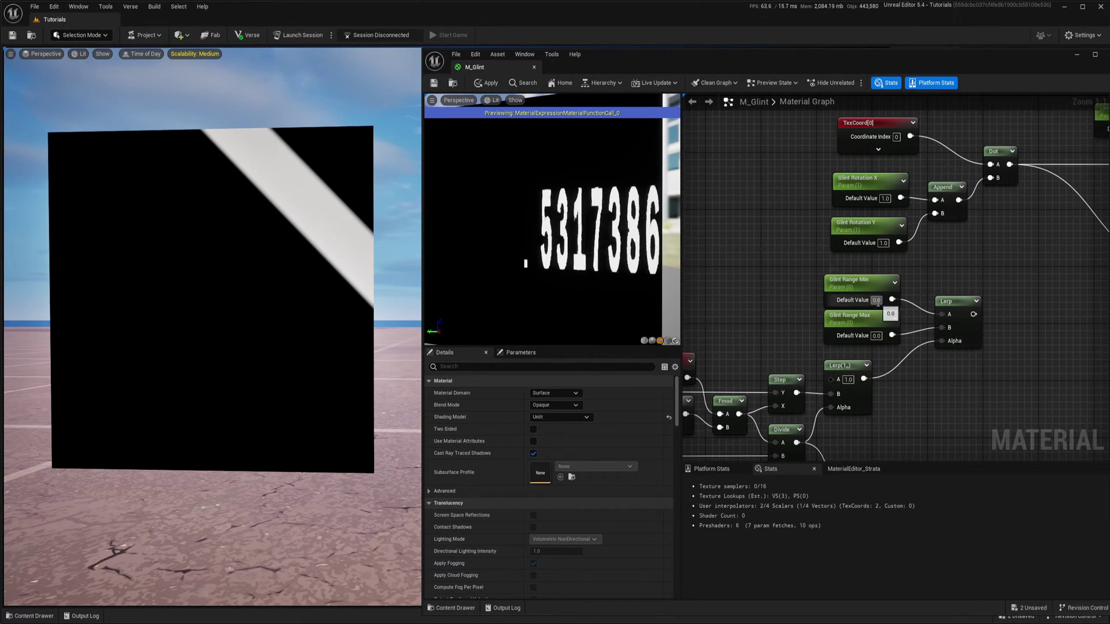
Step: Set the default value of Glint Range Min to -1 and of Glint Range Max to 1
click(876, 300)
text(-1)
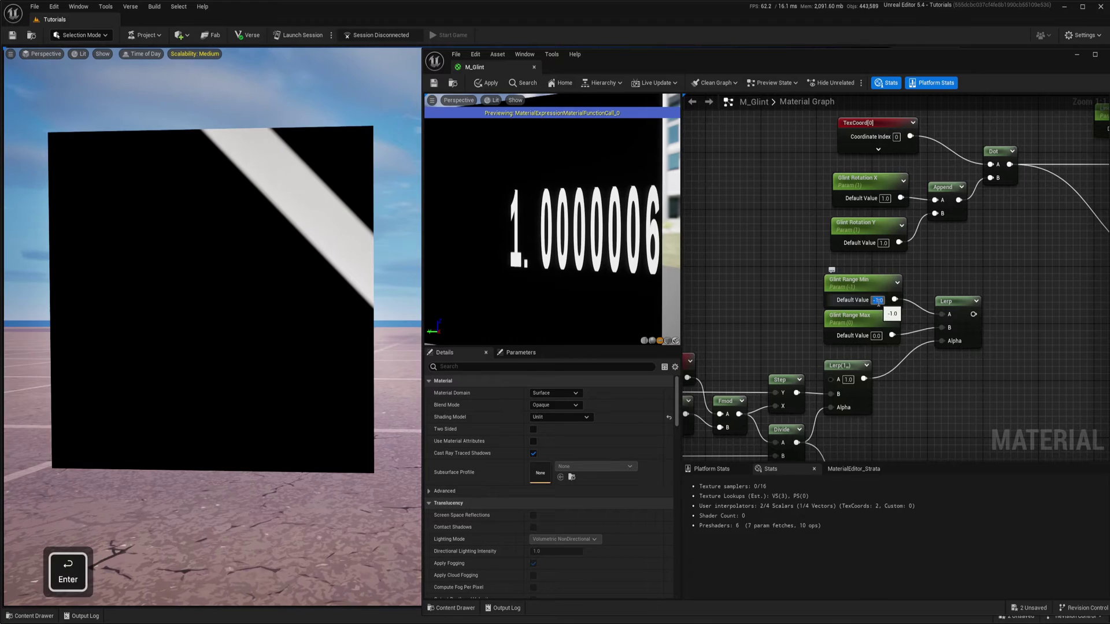
key(Return)
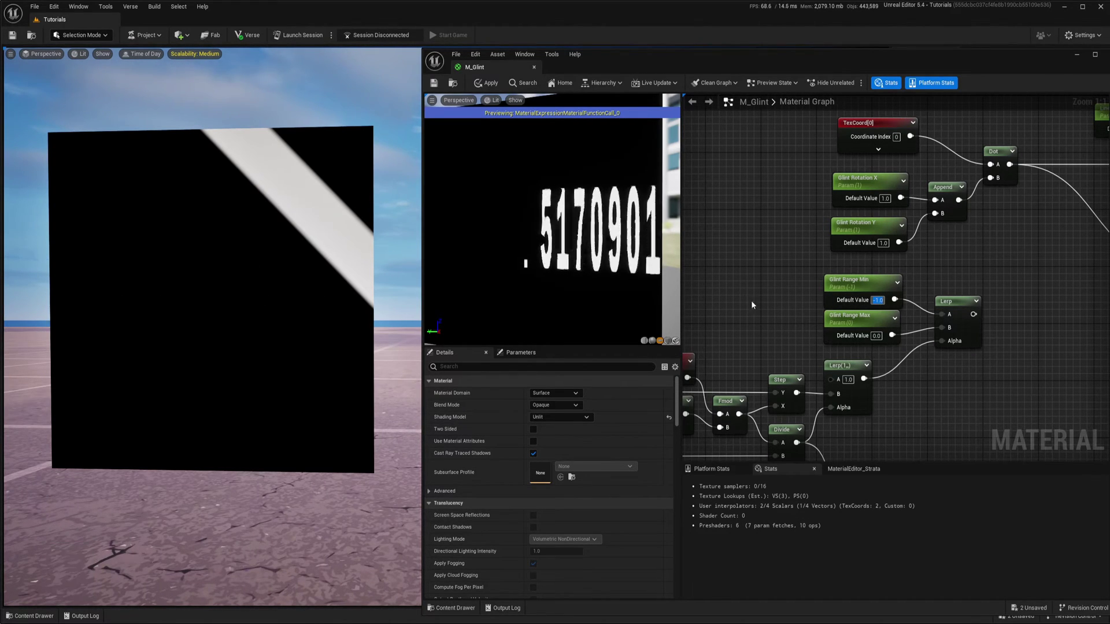
click(873, 316)
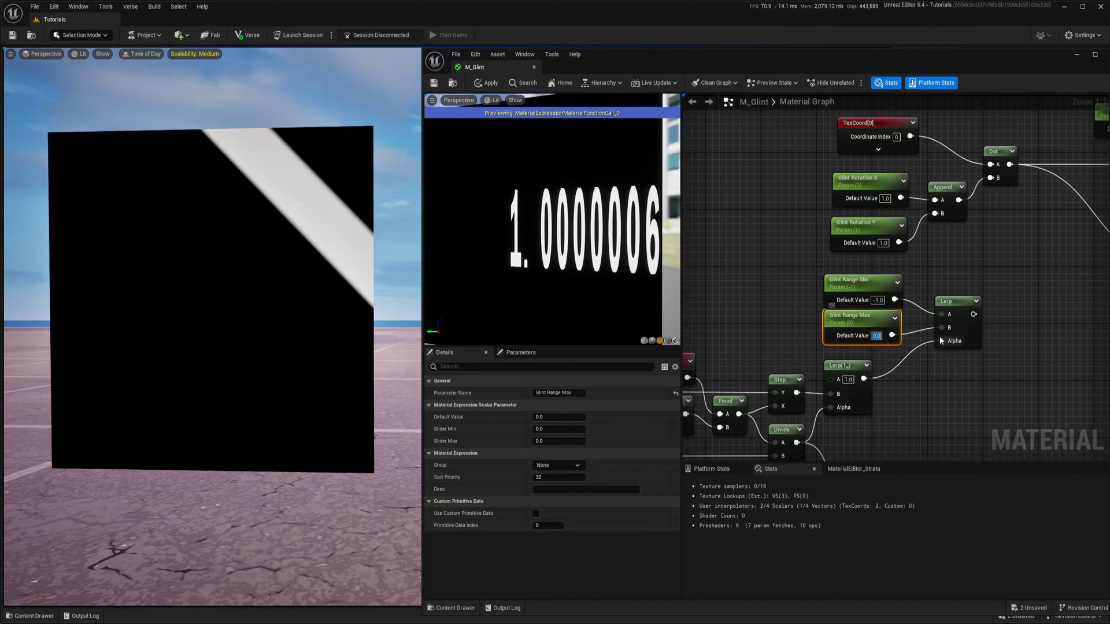
text(1)
key(Return)
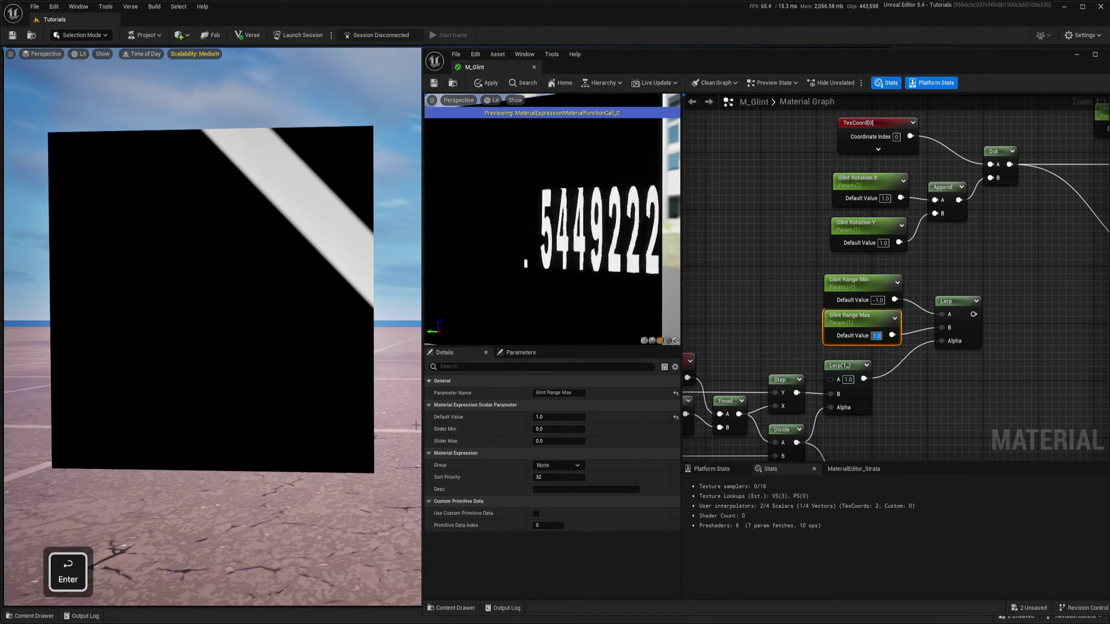
right_drag(384, 474, 396, 467)
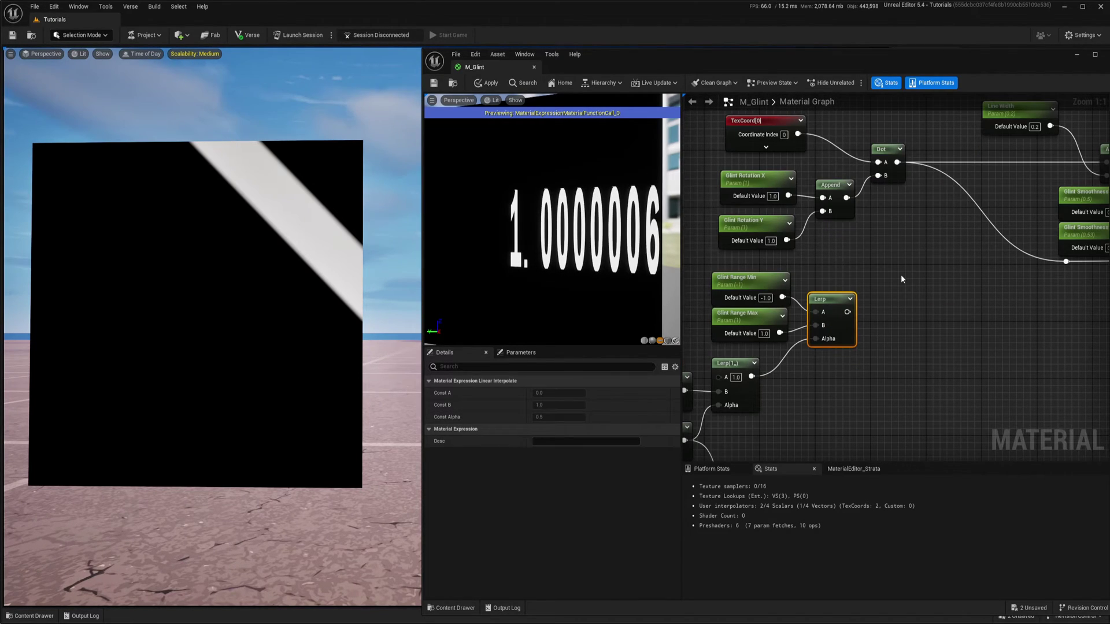
Step: Add a Subtract node in the free area below and to the right of the Dot node
right_drag(902, 251, 928, 301)
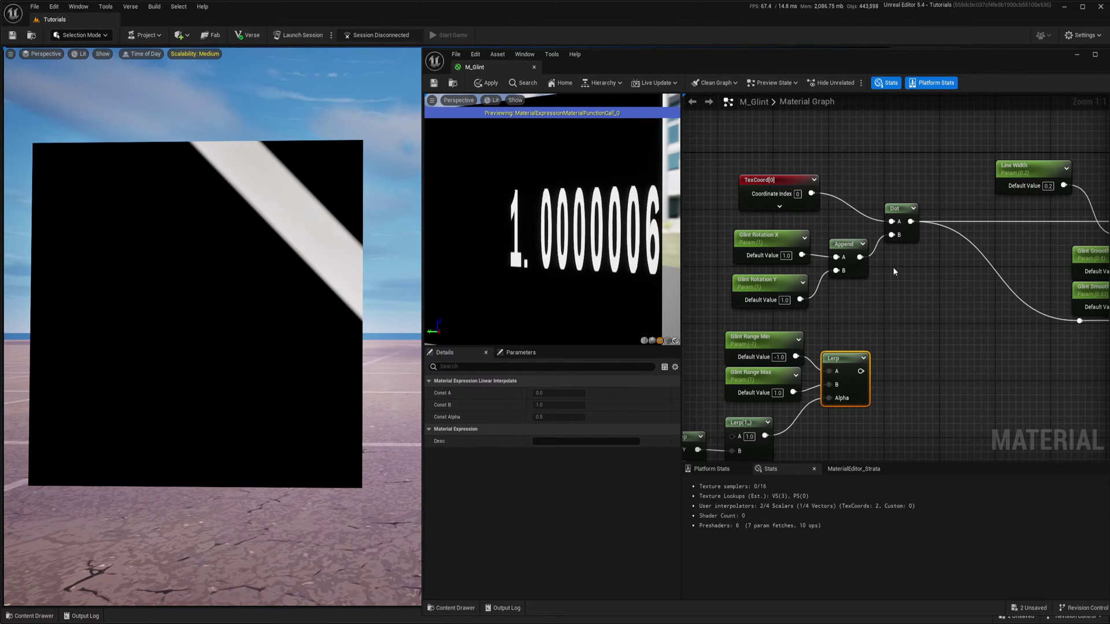
right_drag(914, 305, 903, 310)
right_click(900, 290)
text(sub)
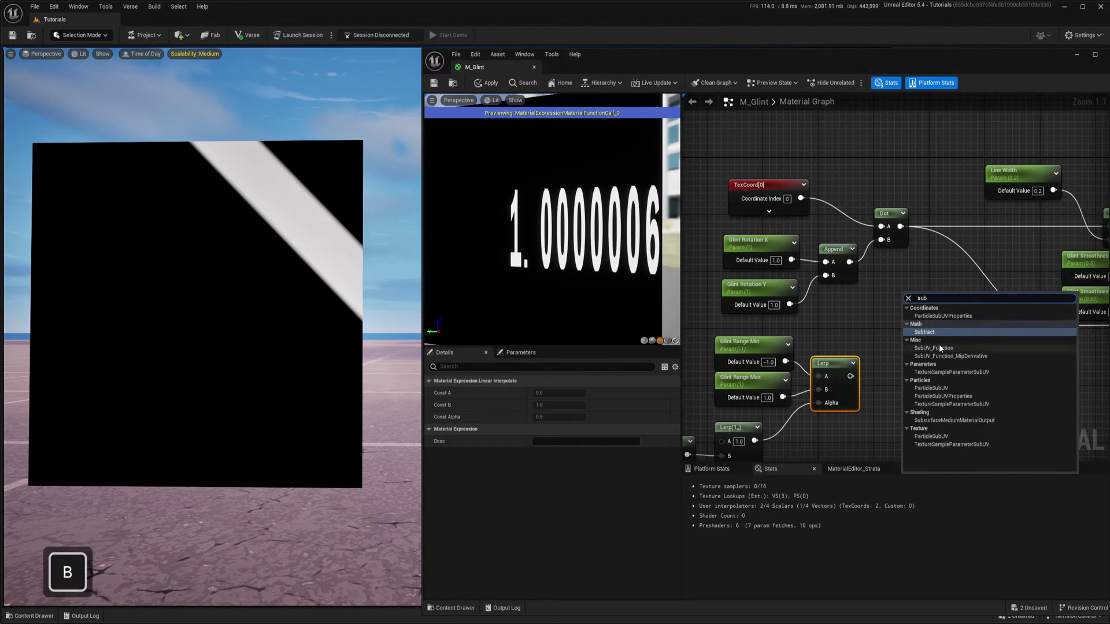
key(Return)
Step: Shift the TexCoord, Glint Rotation, Append and Dot nodes left to make room, and place the Subtract node just below the Dot node
right_drag(722, 193, 762, 213)
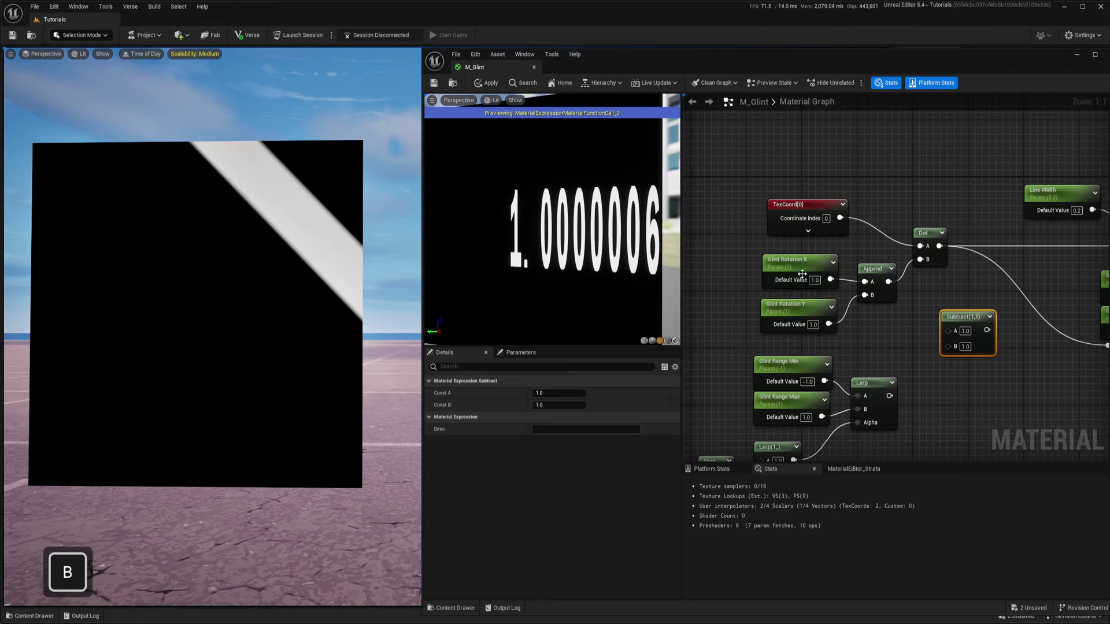
drag(762, 213, 929, 327)
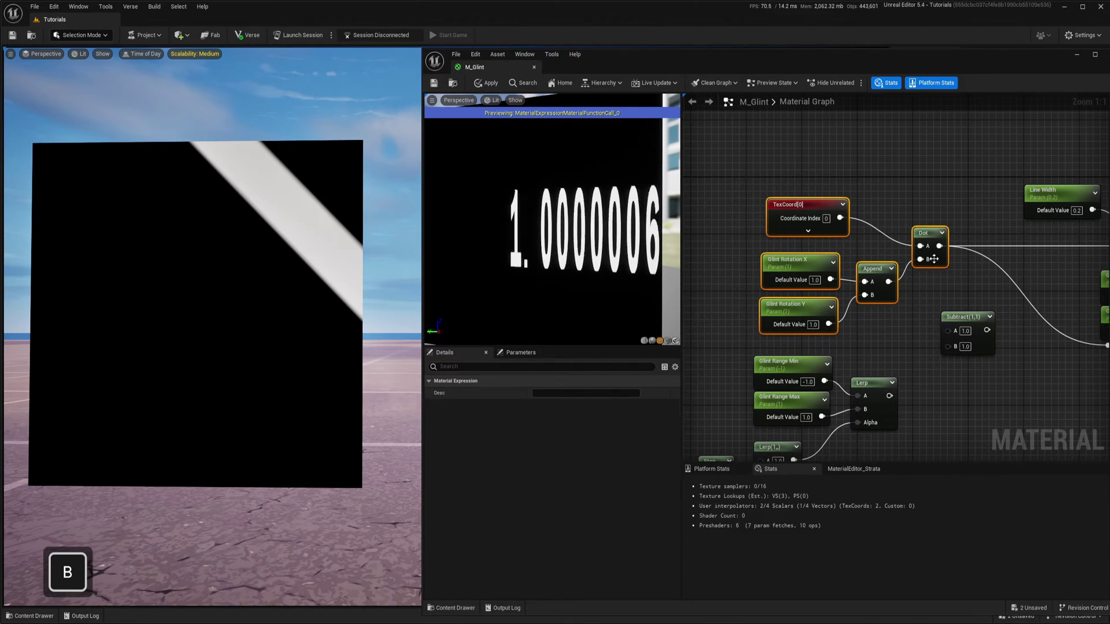
drag(936, 262, 867, 262)
right_drag(935, 285, 902, 300)
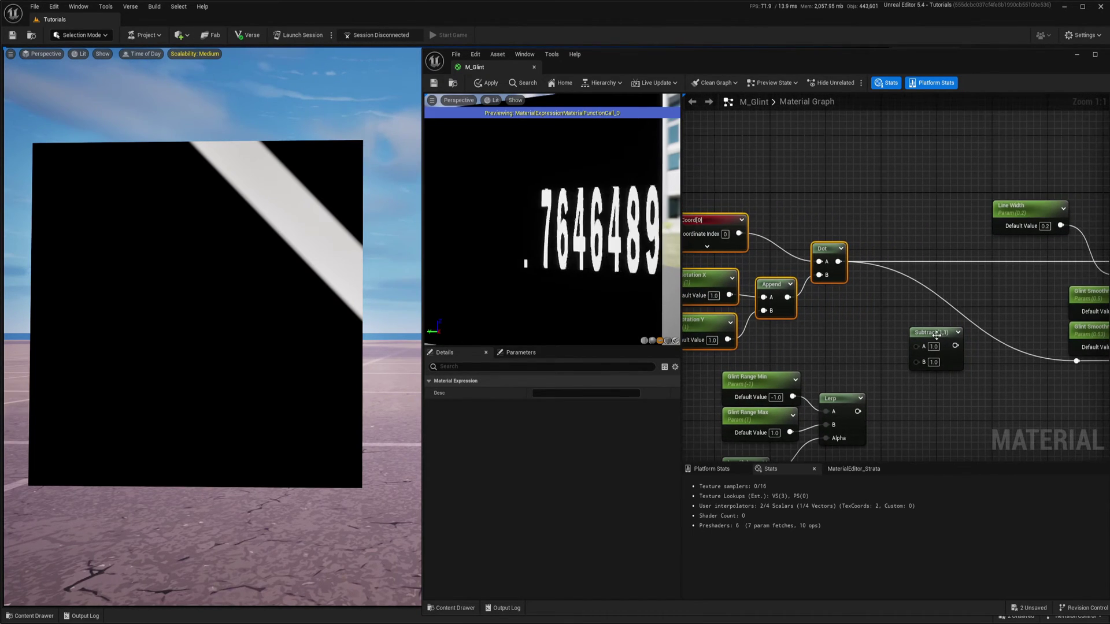
drag(933, 338, 865, 304)
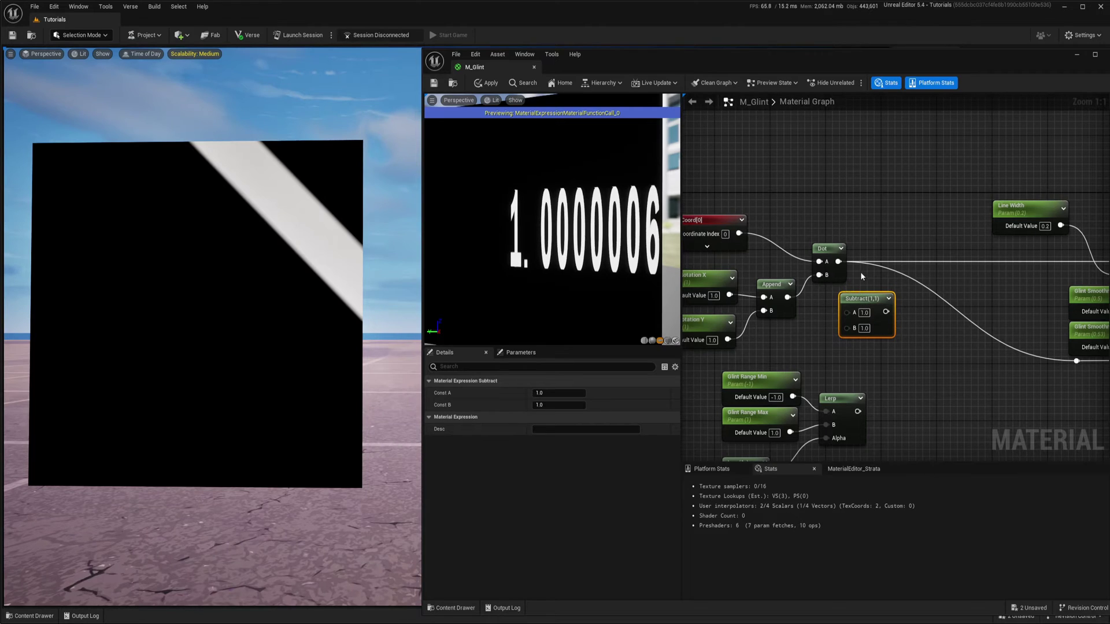
Step: Transfer Dot's outgoing connections to Subtract, feed Dot into its A input and the range Lerp into its B input, and save the material
ctrl+drag(838, 262, 940, 287)
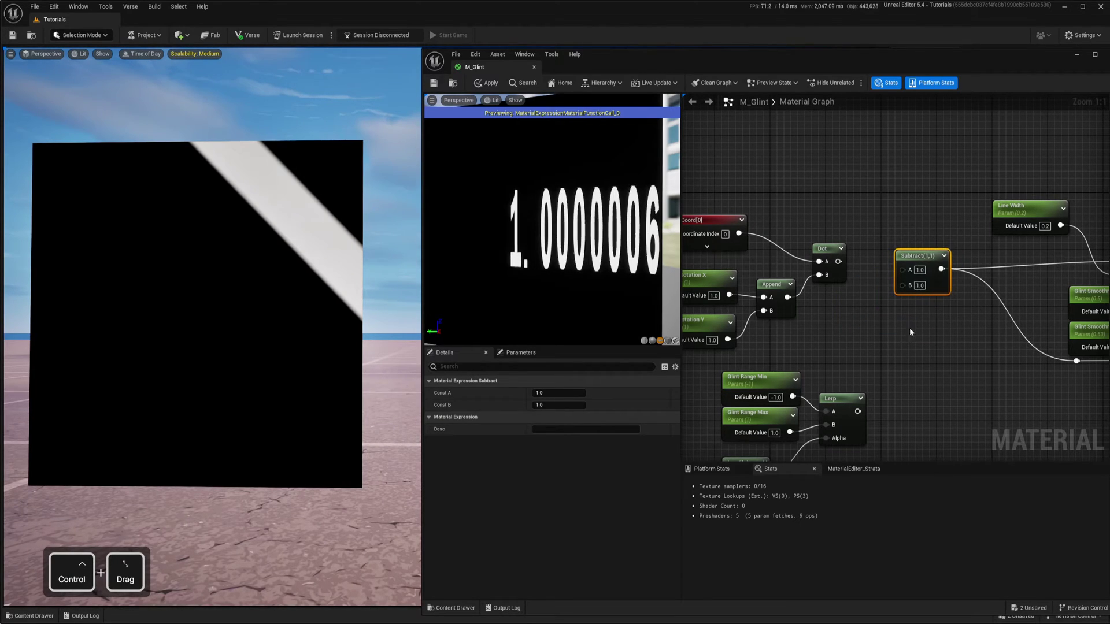
drag(837, 262, 902, 269)
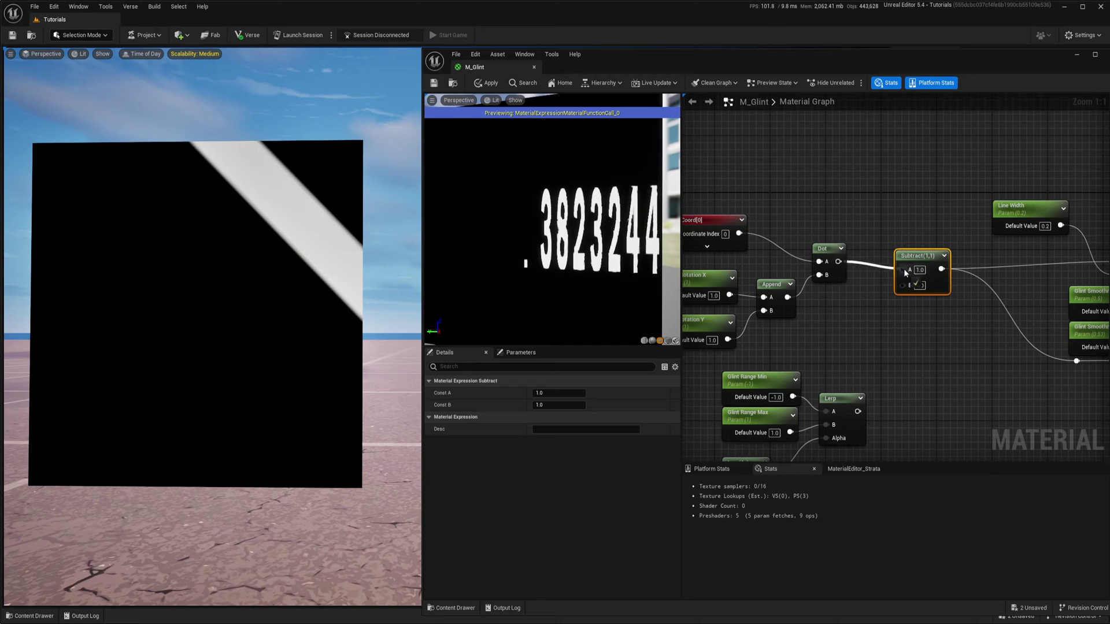
drag(858, 412, 903, 283)
right_drag(903, 283, 879, 212)
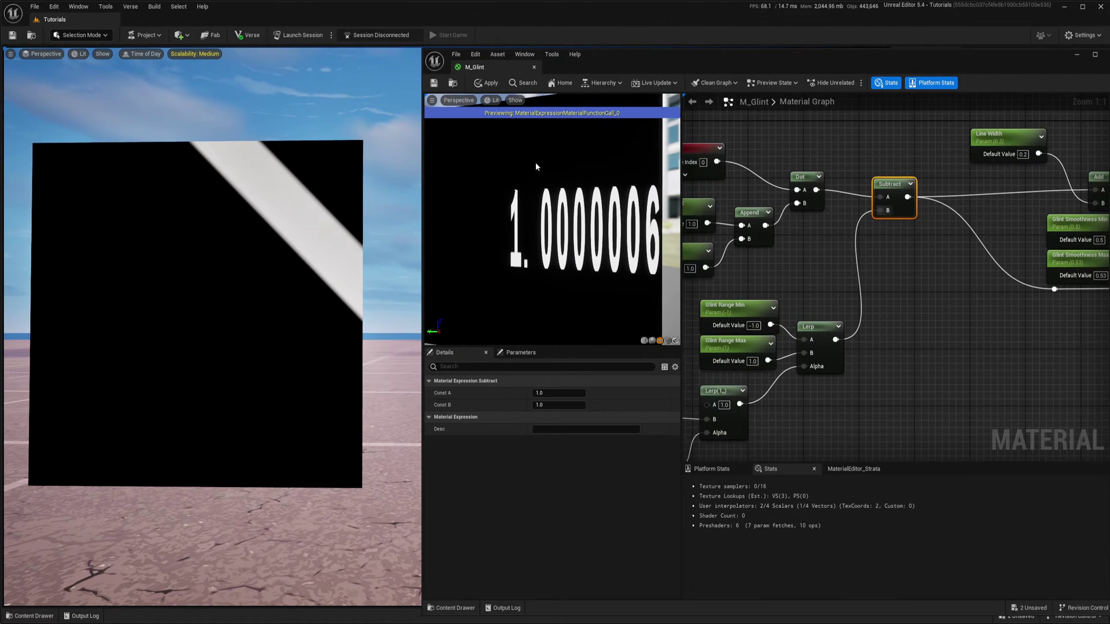
click(433, 85)
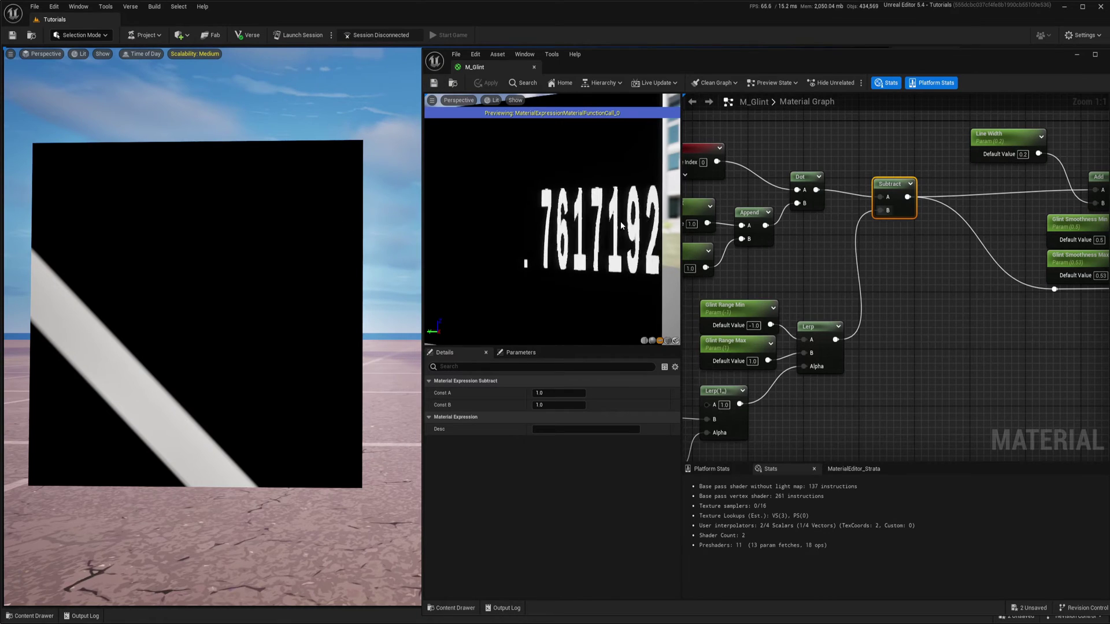
Step: Try a default value of 0.5 for Glint Range Max and 0 for Glint Range Min
right_drag(820, 249, 915, 269)
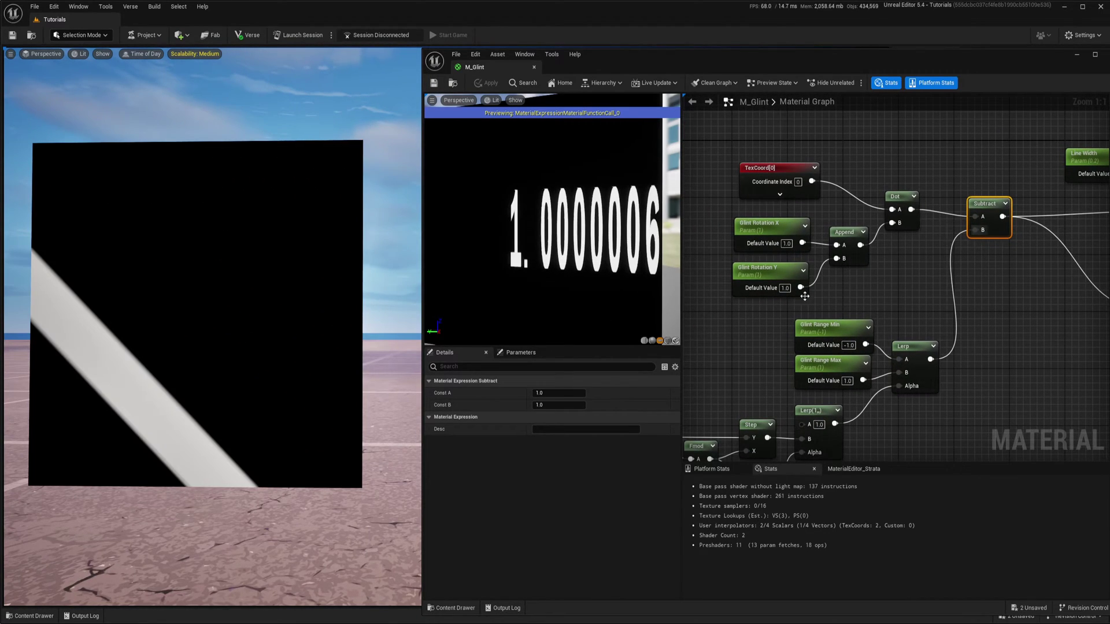
click(772, 273)
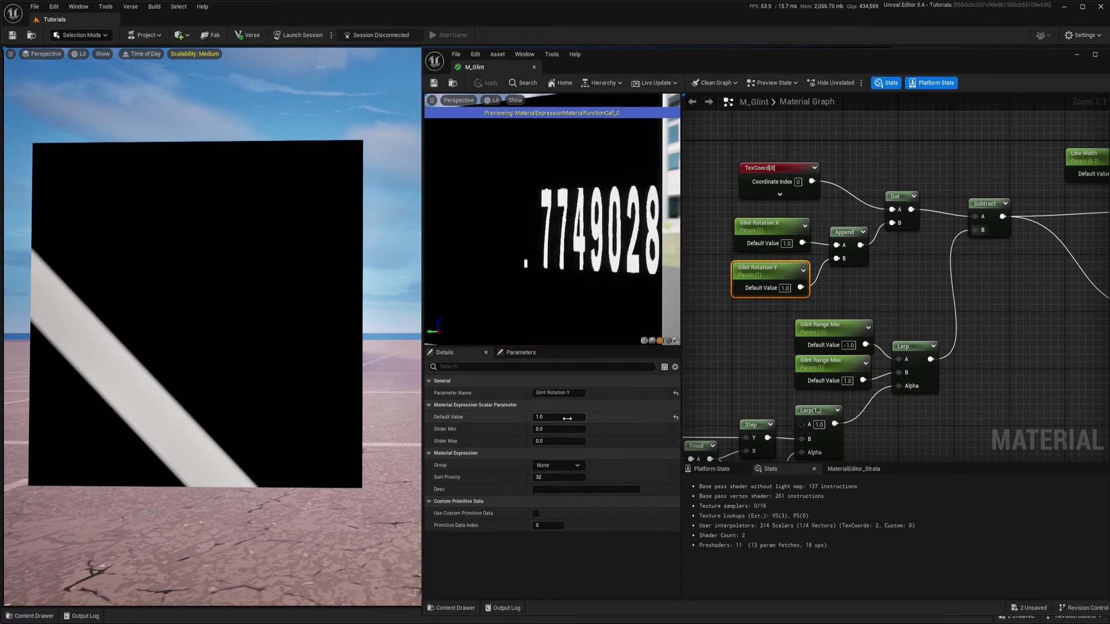
click(845, 380)
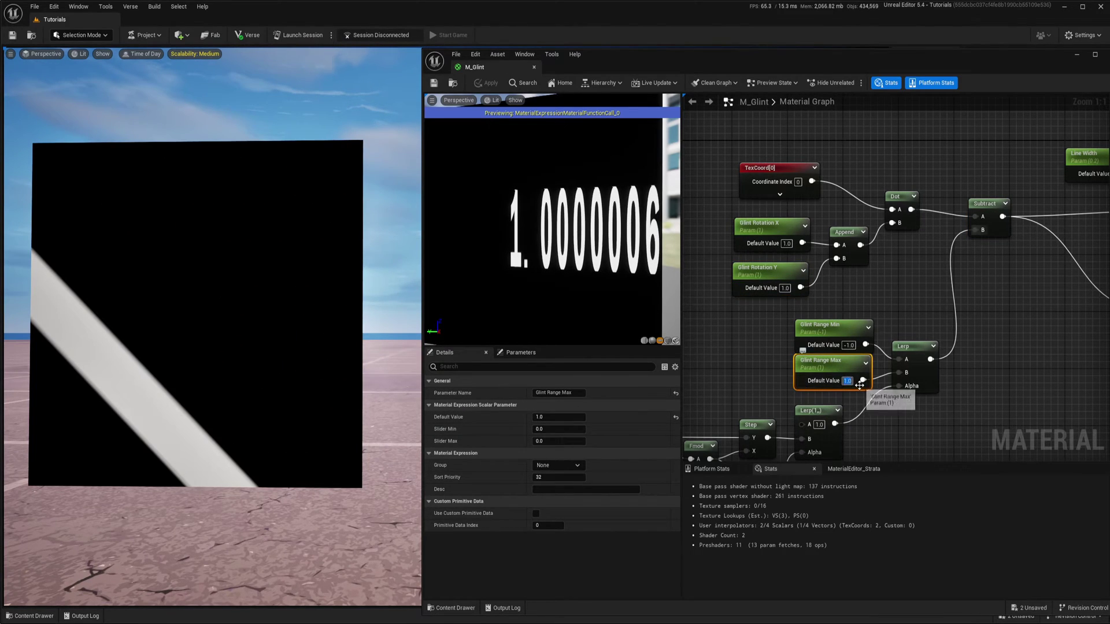
text(.5)
key(Return)
click(851, 346)
text(.5)
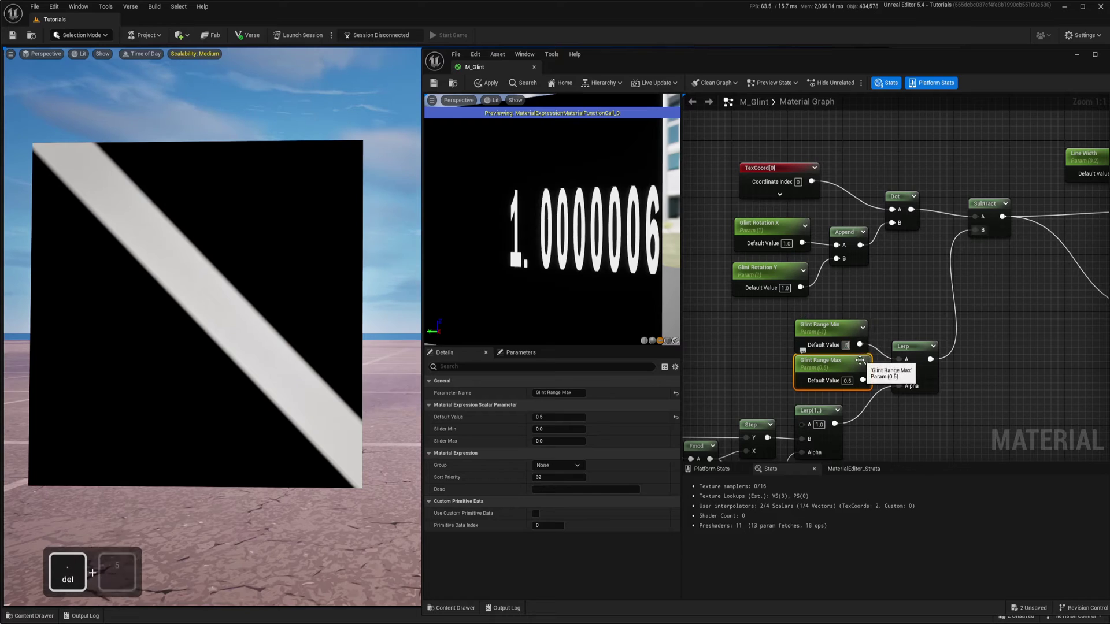
key(Return)
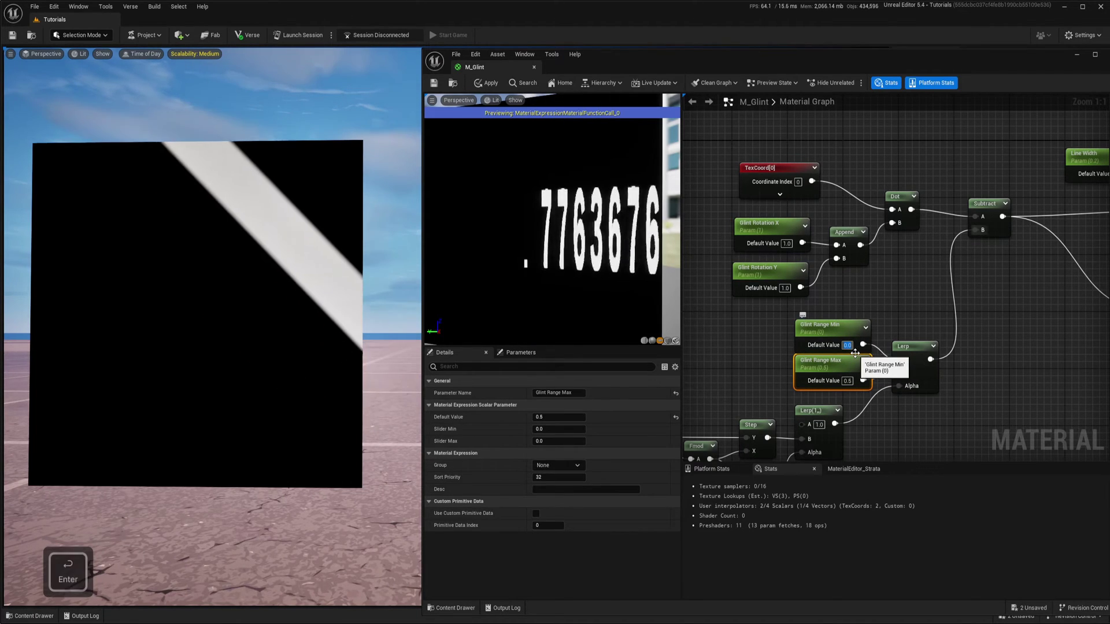
right_drag(882, 420, 892, 379)
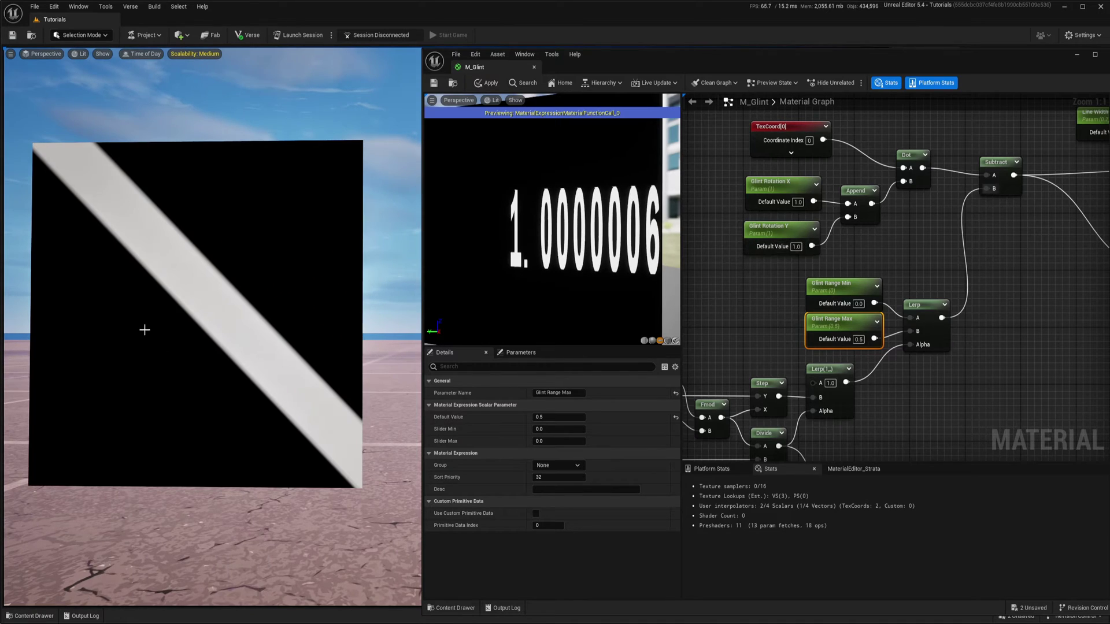
Step: Set Glint Rotation Y's default value to 0.15 and rotate the plane in the level so the glint band runs nearly vertically
right_drag(787, 305, 819, 312)
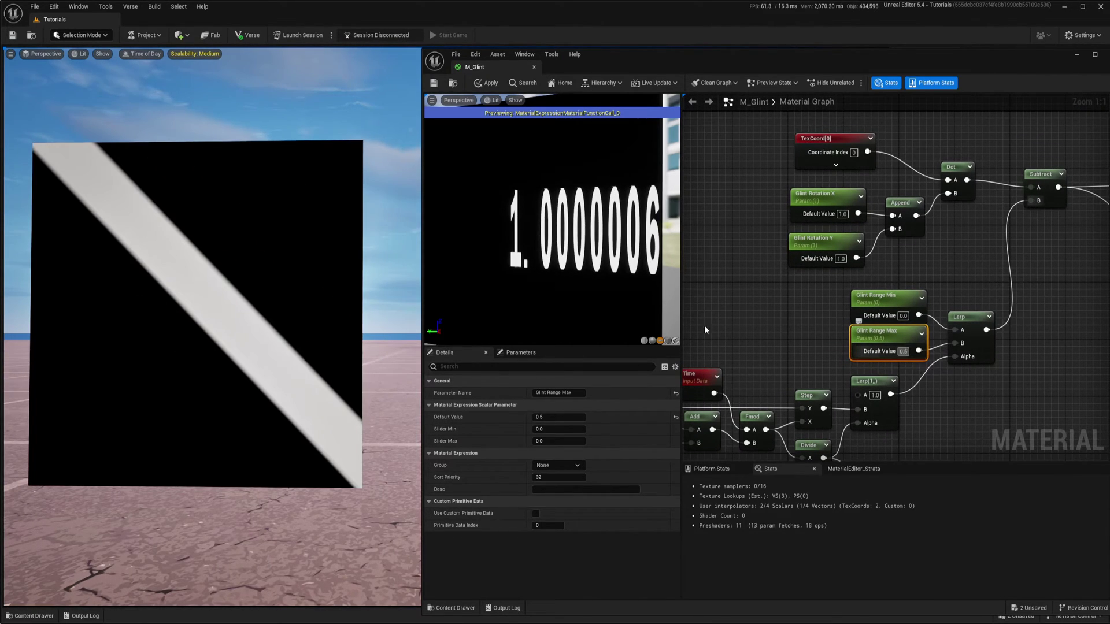
click(816, 241)
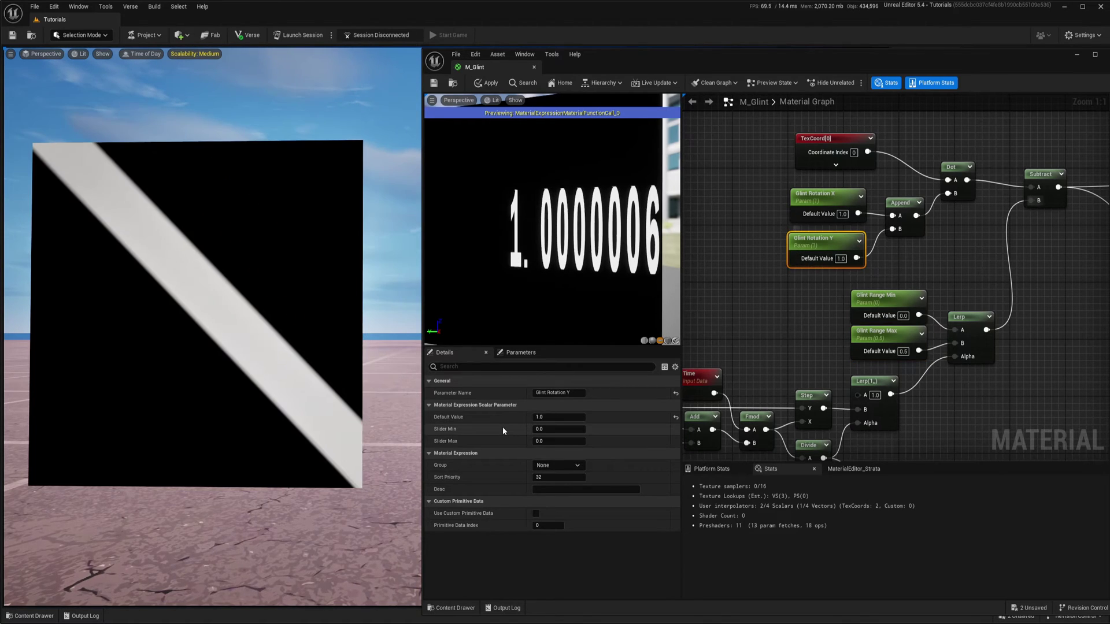
text(0.15)
key(Return)
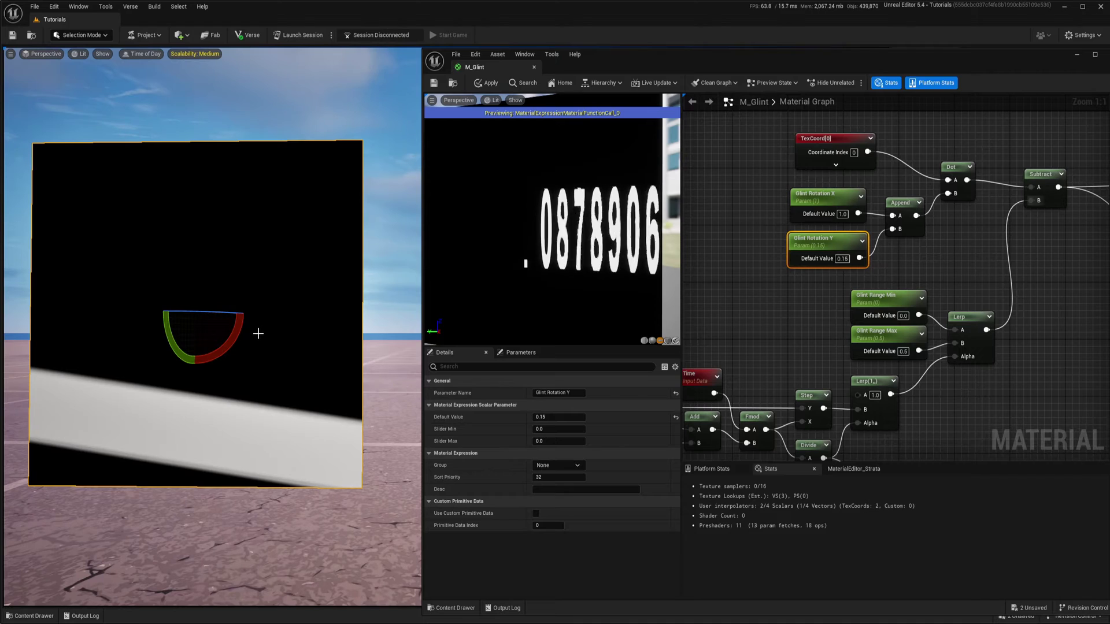
drag(242, 330, 230, 352)
drag(182, 263, 144, 317)
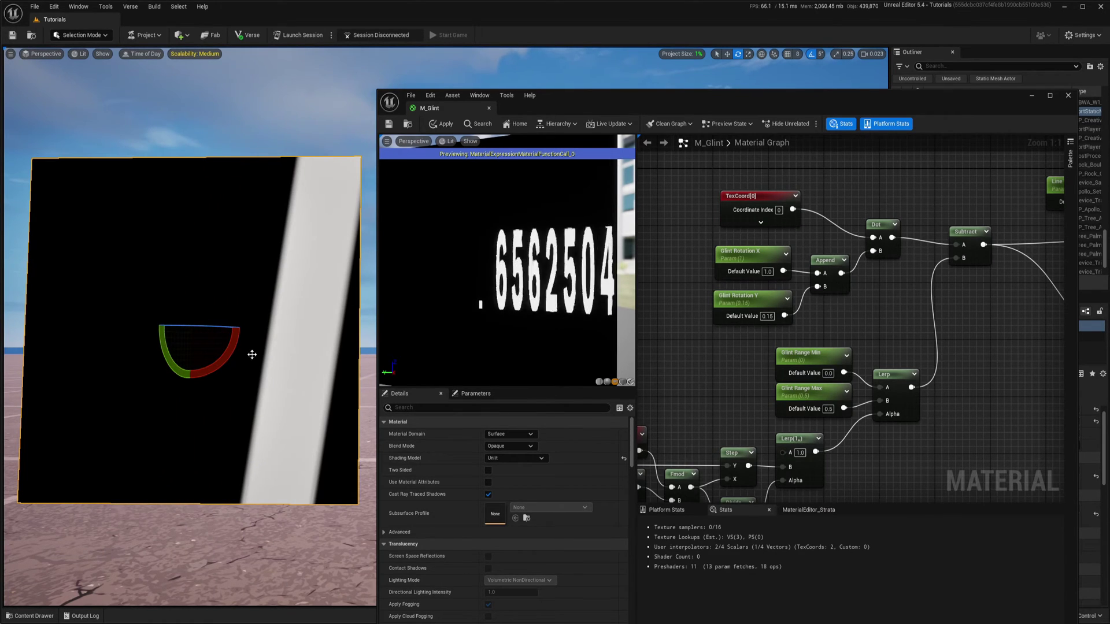
Step: Restore the wider glint range with -1 for Glint Range Min and 1 for Glint Range Max
right_drag(721, 366, 745, 313)
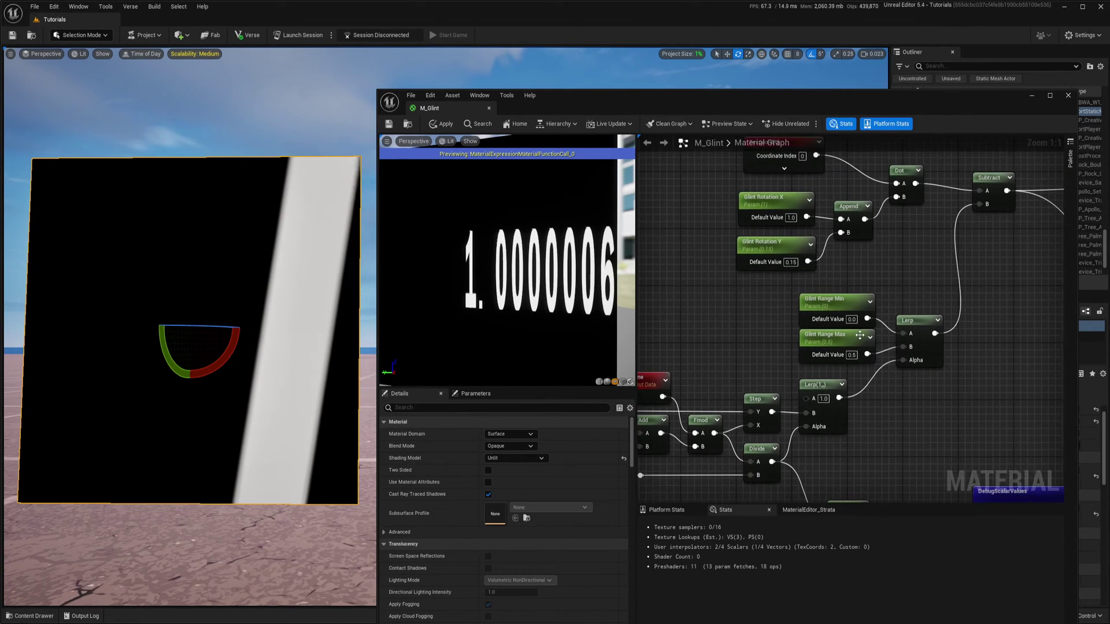
click(852, 320)
text(-1)
key(Return)
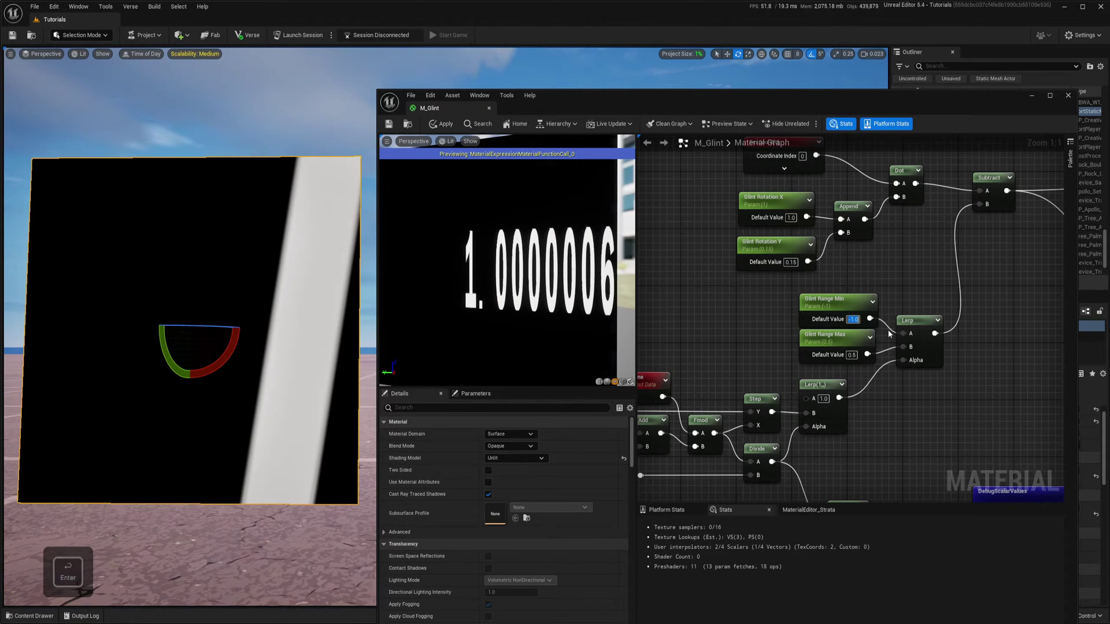
click(851, 355)
text(1)
key(Return)
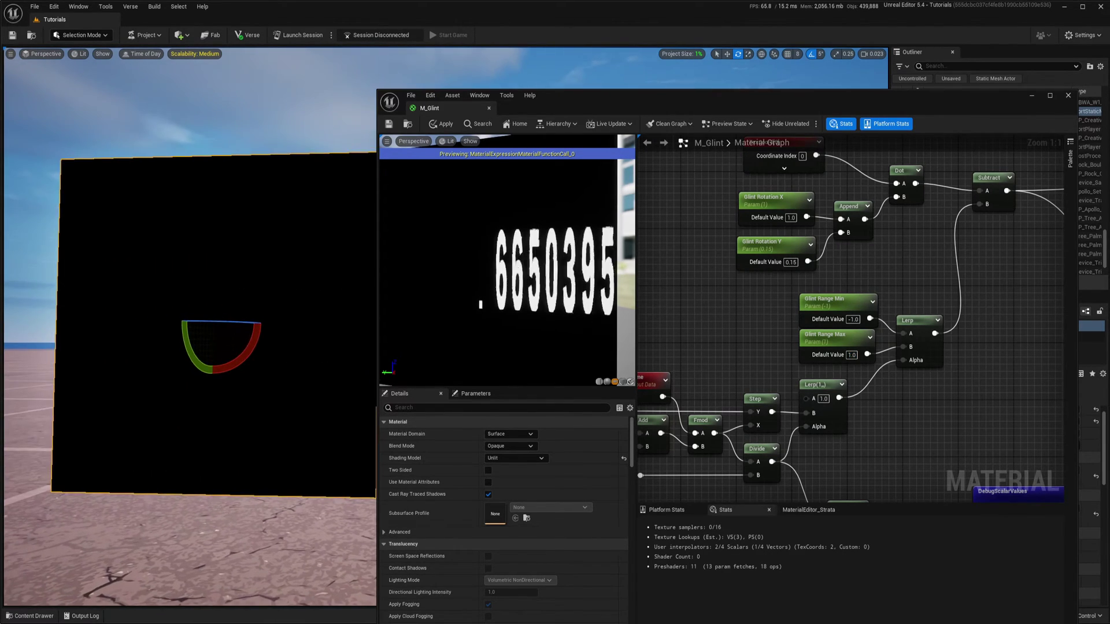
Step: Try 5 as the default value of Glint Delay and replace it with 2
right_drag(641, 482, 832, 390)
text(5)
key(Return)
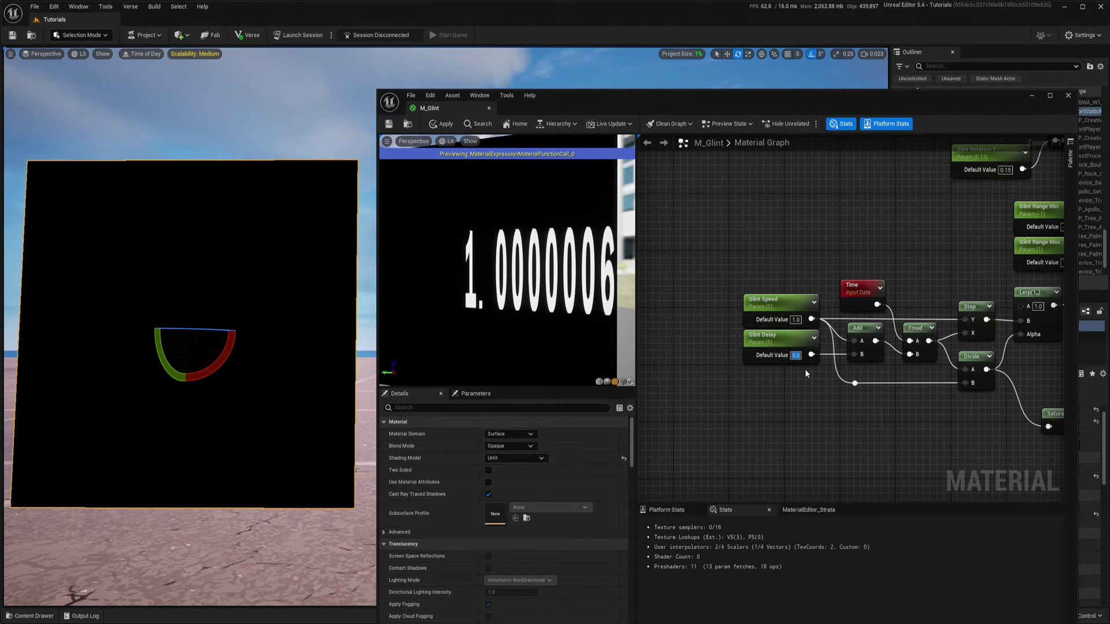
text(0)
key(Return)
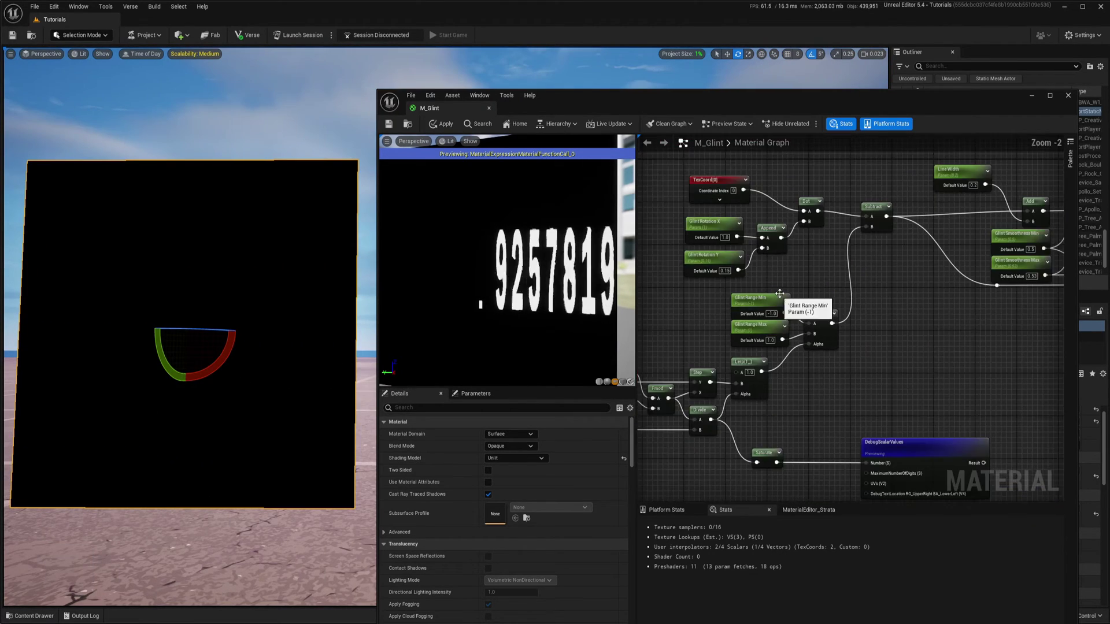
Step: Delete the DebugScalarValues node and the Saturate node feeding it
right_drag(894, 372, 852, 312)
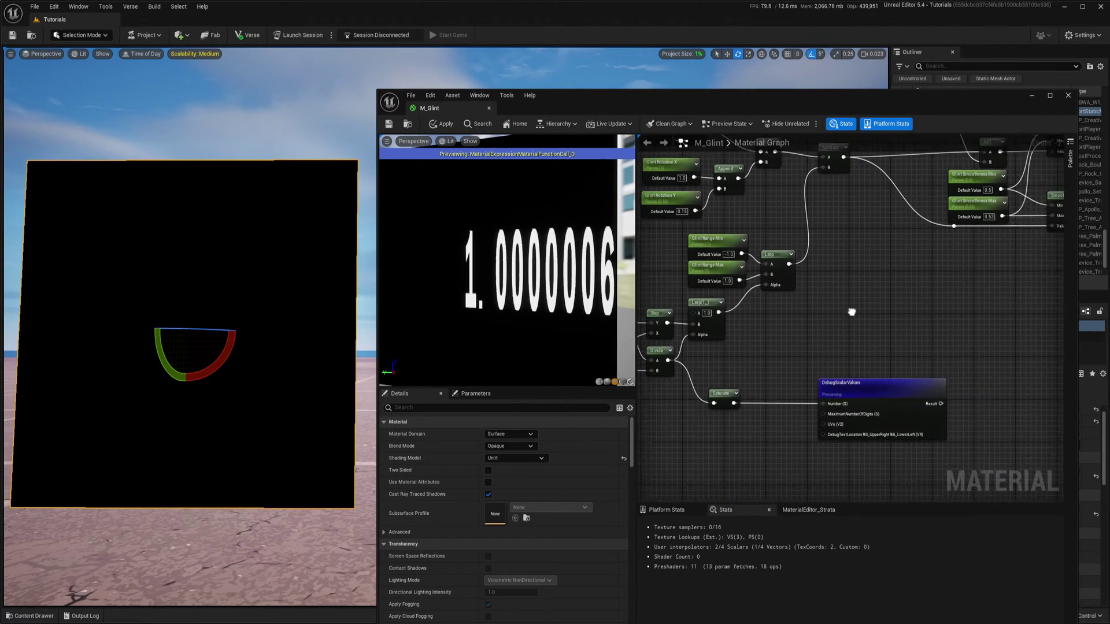
key(Delete)
Step: Move the Glint Range Min and Max parameters to the left and lower the Lerp node they feed
right_drag(877, 315, 814, 361)
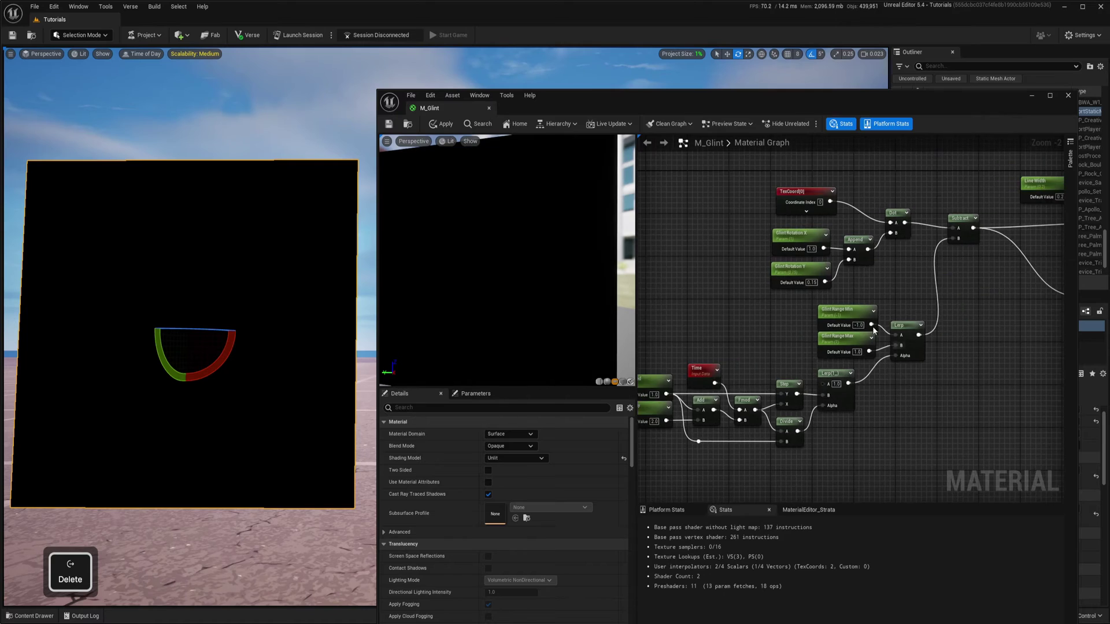
scroll(873, 330, up, 2)
drag(729, 349, 772, 386)
drag(772, 376, 744, 382)
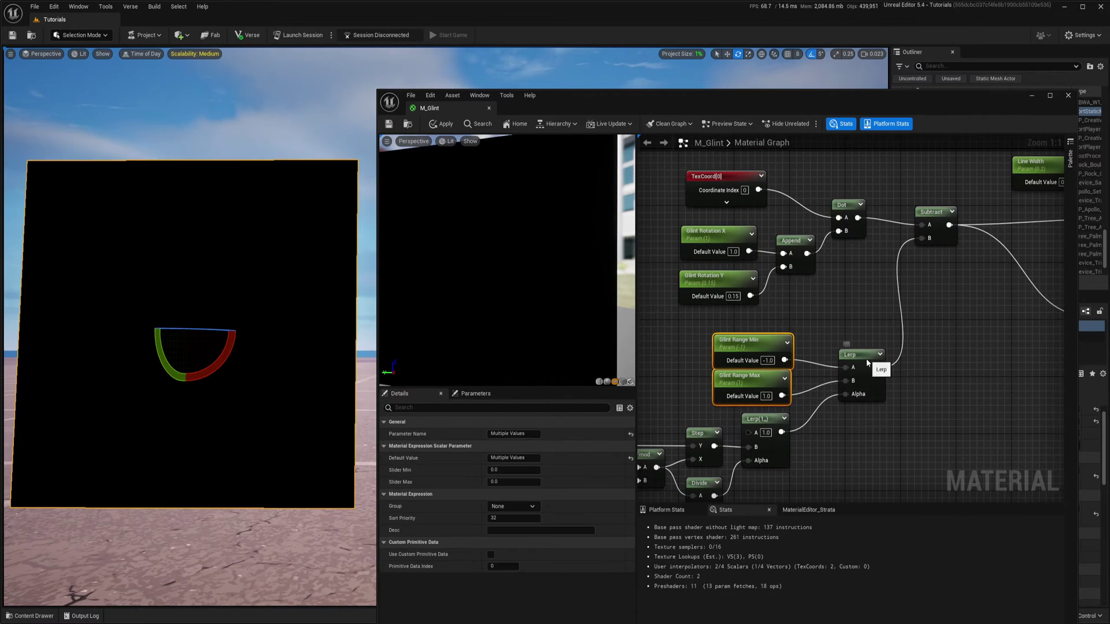
drag(880, 351, 873, 386)
Step: Move the Glint Rotation parameters and Append down above the range parameters, and bring Dot, TexCoord and the following Subtract down with them
right_drag(803, 325, 805, 411)
drag(658, 316, 793, 365)
drag(795, 327, 830, 349)
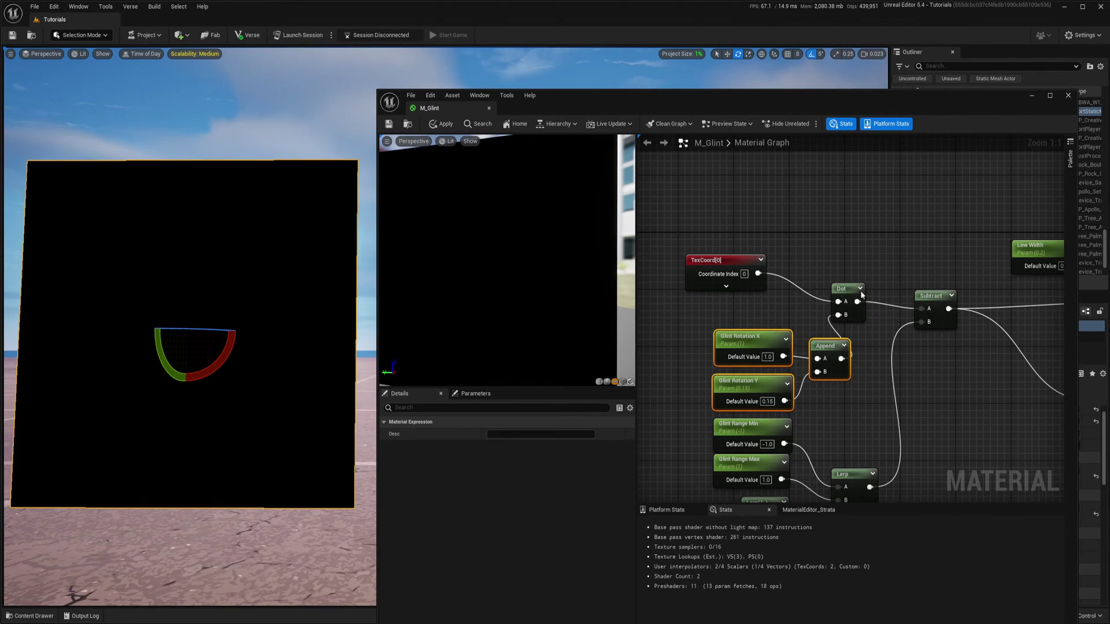
drag(852, 291, 886, 333)
drag(724, 274, 752, 309)
right_drag(872, 273, 771, 240)
drag(834, 264, 842, 300)
Step: Move the Line Width, Add, Glint Smoothness, SmoothStep and final Subtract nodes closer to the Subtract that feeds them
right_drag(909, 266, 717, 265)
scroll(717, 265, down, 1)
drag(1018, 191, 731, 412)
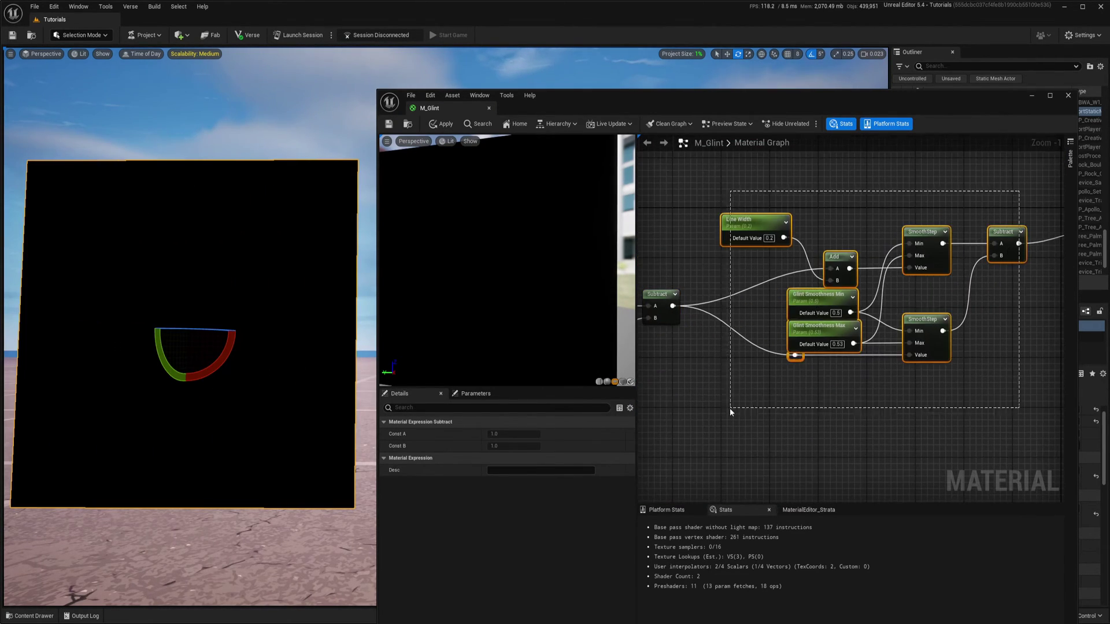
right_drag(731, 413, 833, 395)
drag(944, 242, 842, 281)
click(743, 231)
Step: Select all glint nodes except the material output and start collapsing them into a material function
scroll(743, 231, down, 2)
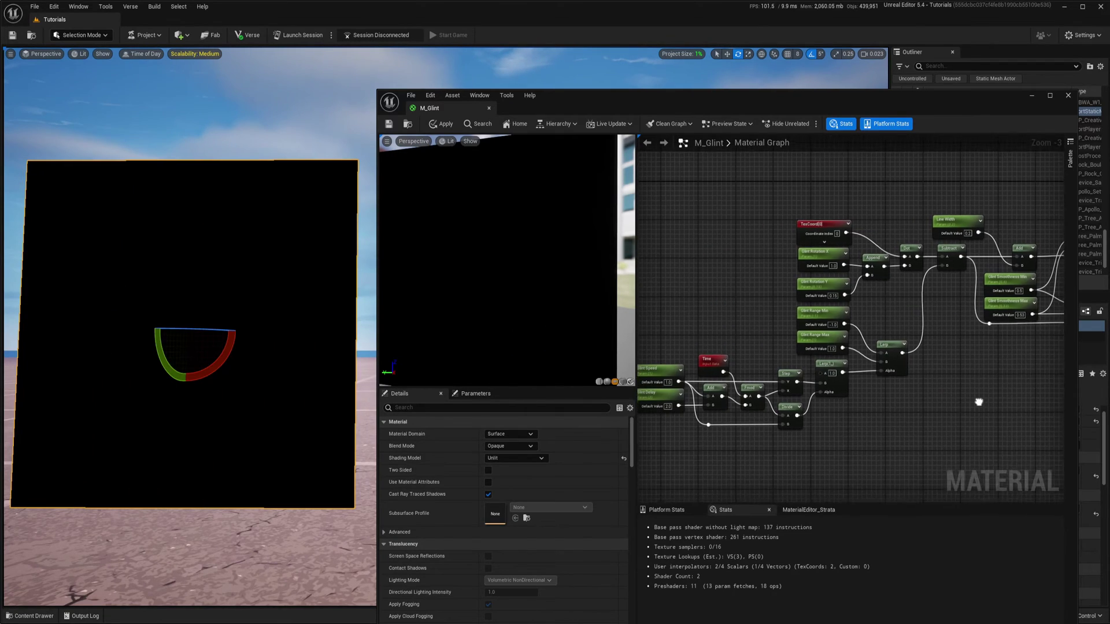
right_drag(1019, 416, 917, 382)
scroll(895, 402, down, 2)
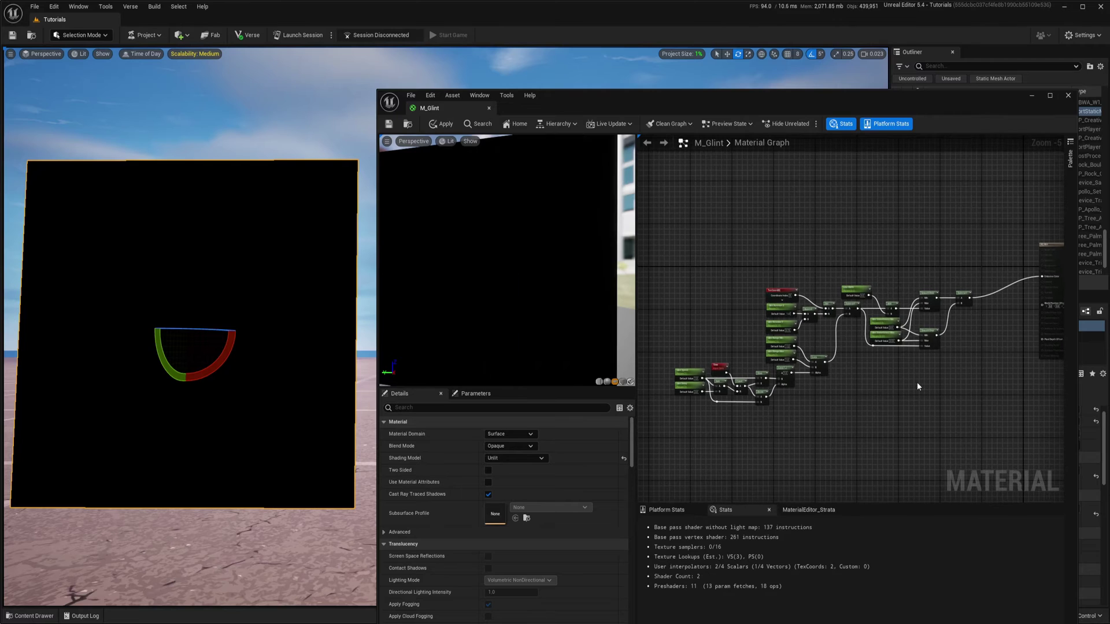
right_drag(816, 390, 880, 397)
scroll(830, 400, up, 1)
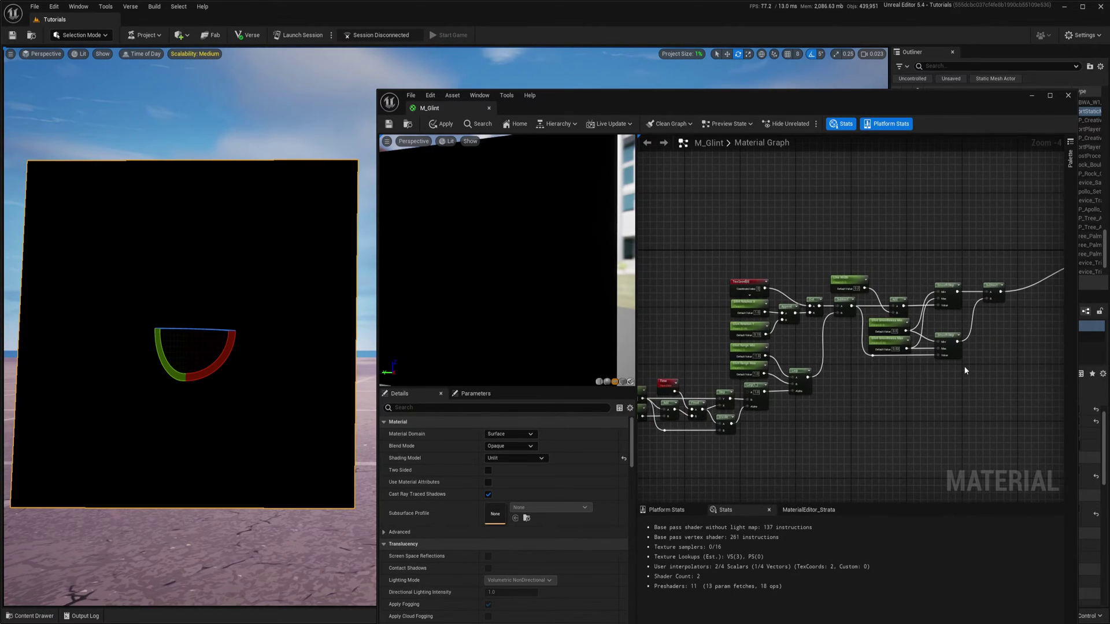
scroll(965, 371, down, 1)
drag(1000, 283, 755, 440)
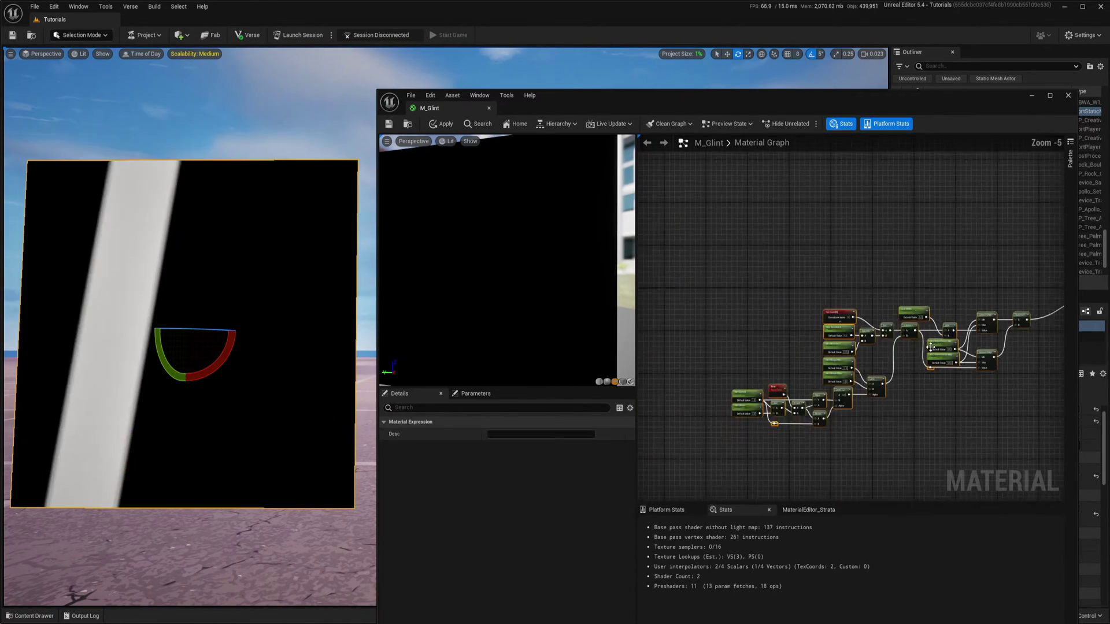
scroll(932, 348, up, 1)
right_drag(947, 407, 846, 390)
right_click(847, 345)
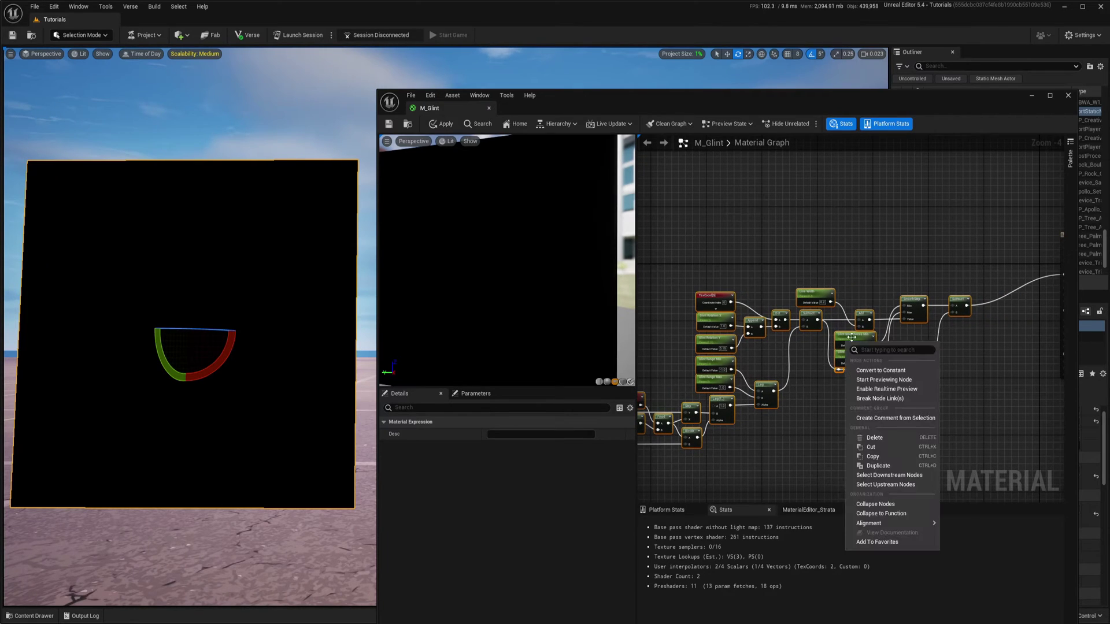
click(880, 513)
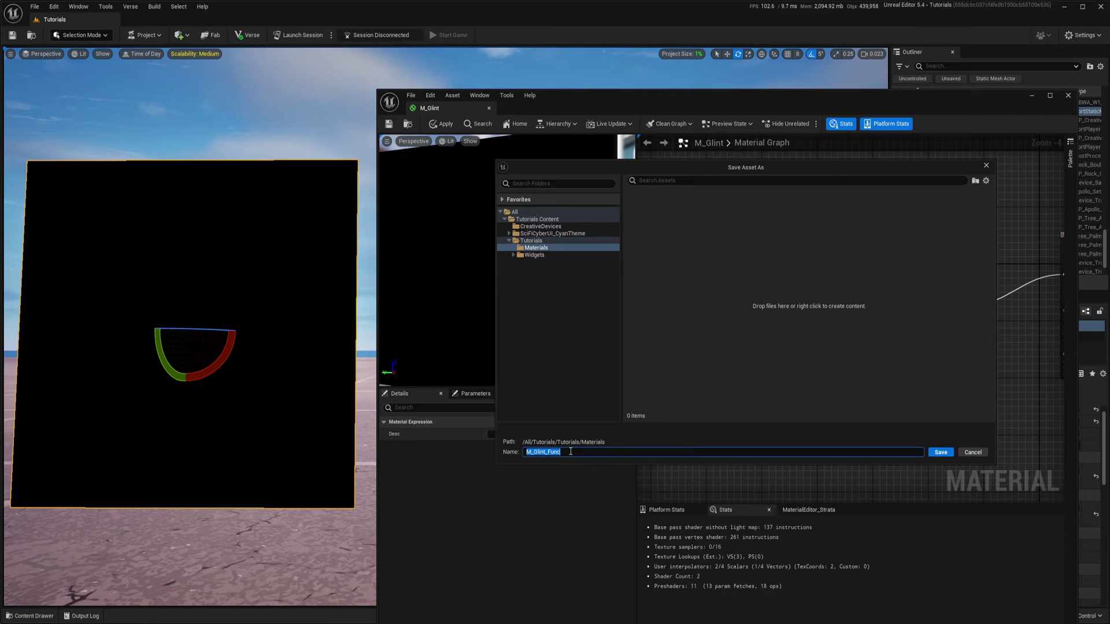
Step: Name the new material function MF_Glint and save it in the Tutorials Materials folder
key(BackSpace)
key(BackSpace)
key(BackSpace)
key(BackSpace)
key(BackSpace)
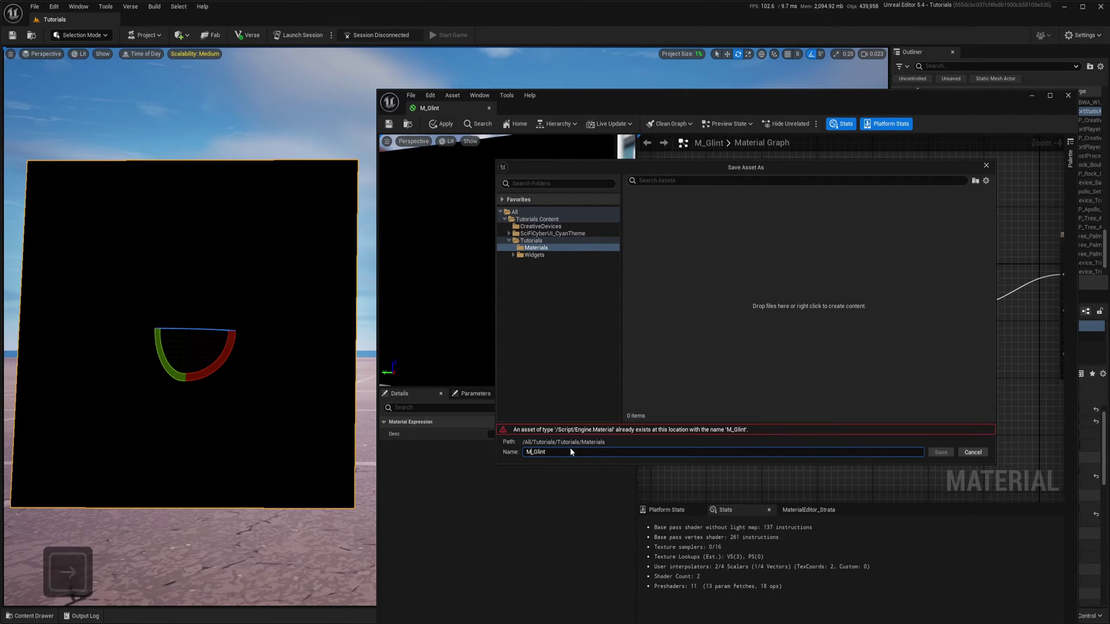
text(F)
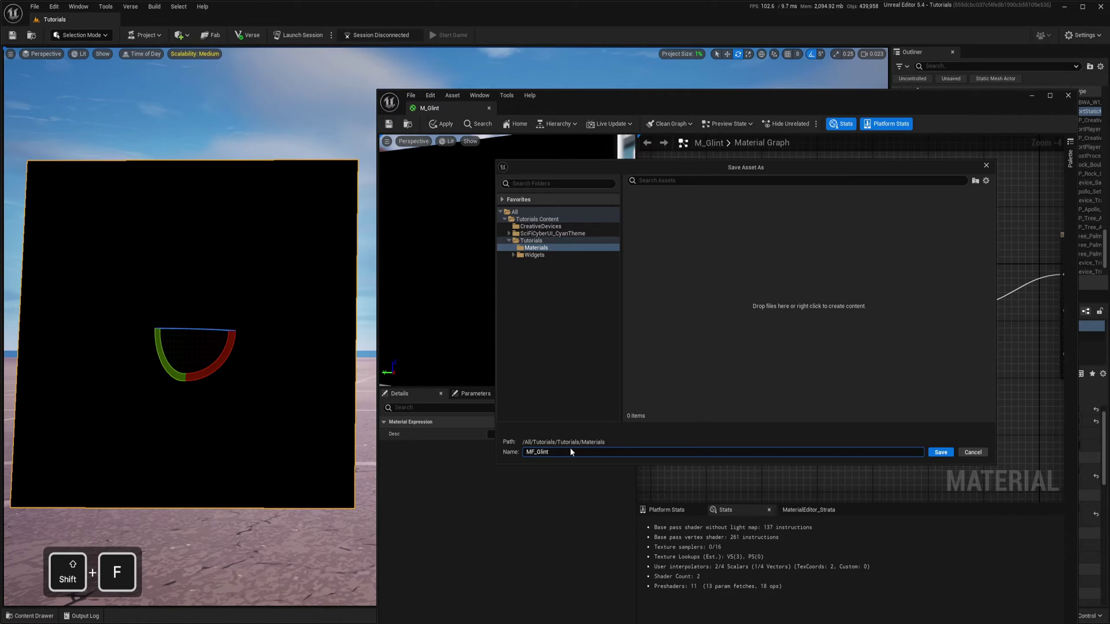
click(941, 453)
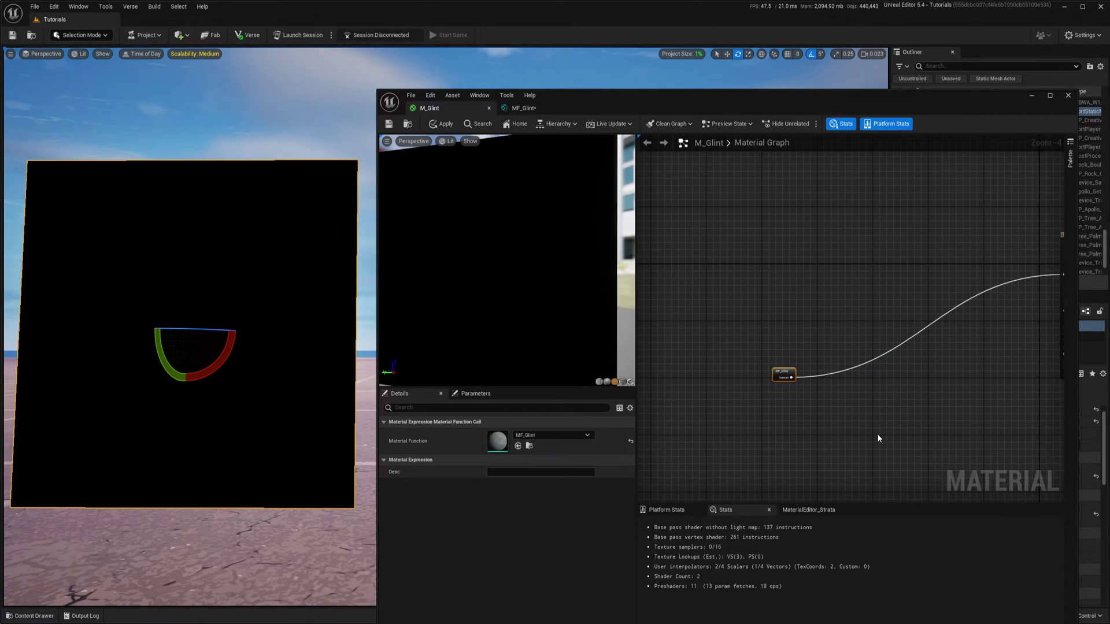
Step: Place the MF_Glint node beside the material output, level with its connected input, and open the function's graph
scroll(875, 431, down, 2)
drag(705, 370, 855, 269)
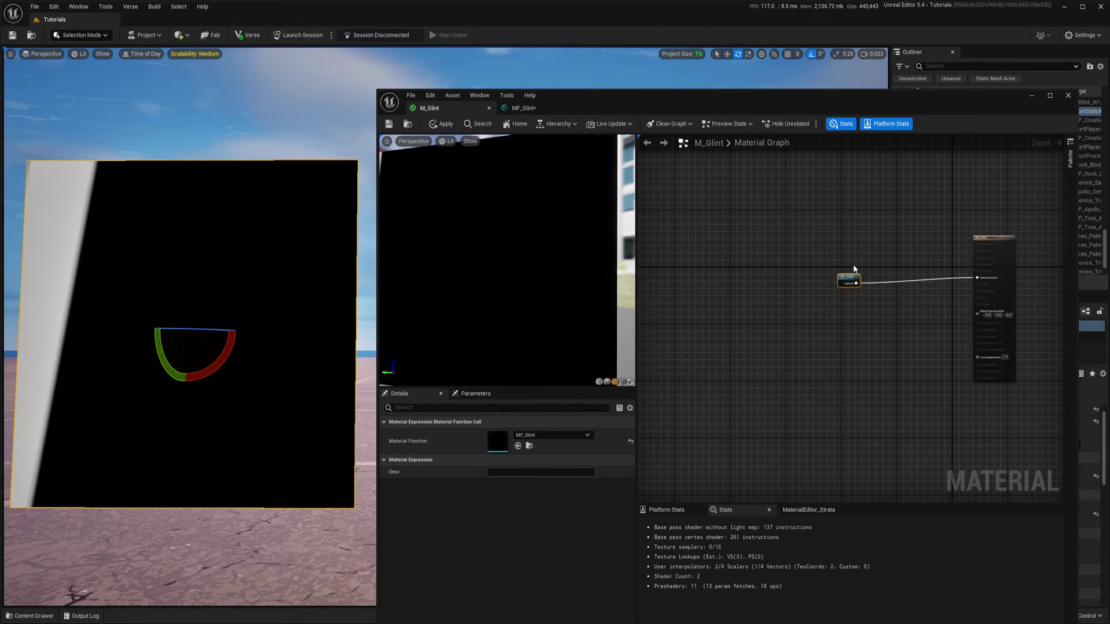
double_click(877, 312)
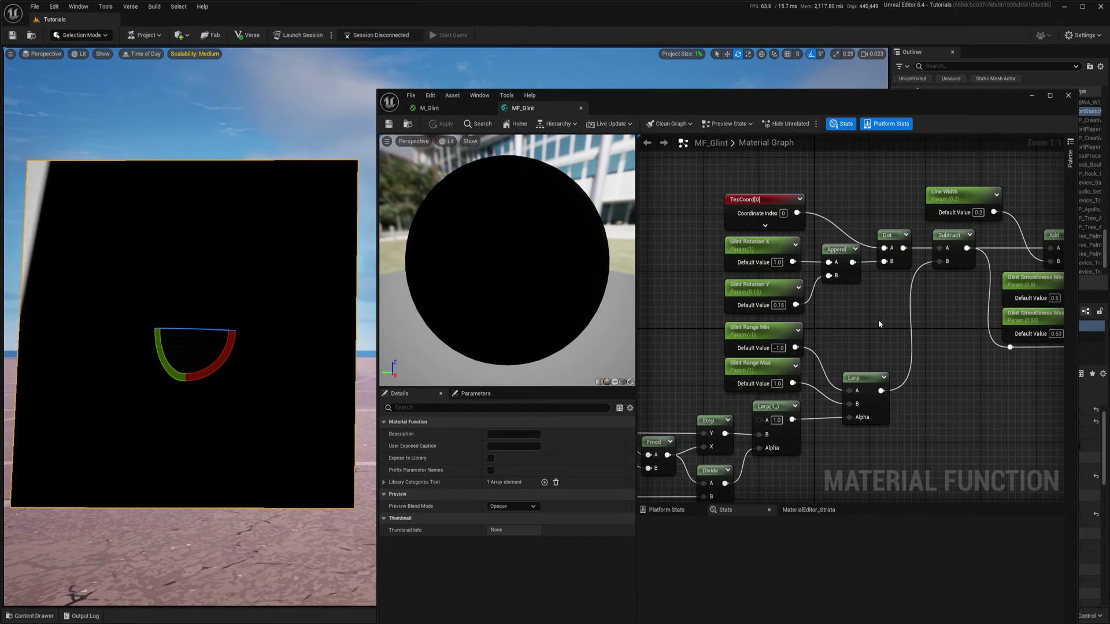
Step: Examine the rotation, range and timing parameters in the MF_Glint graph and the nodes they feed
right_drag(859, 328, 818, 324)
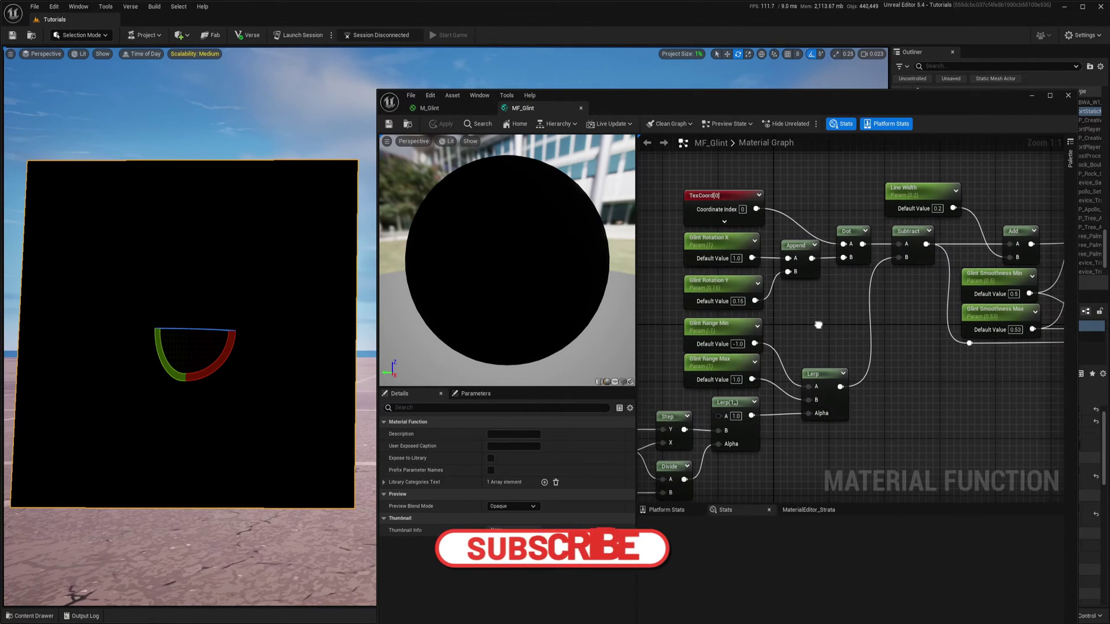
click(694, 298)
right_drag(695, 298, 765, 319)
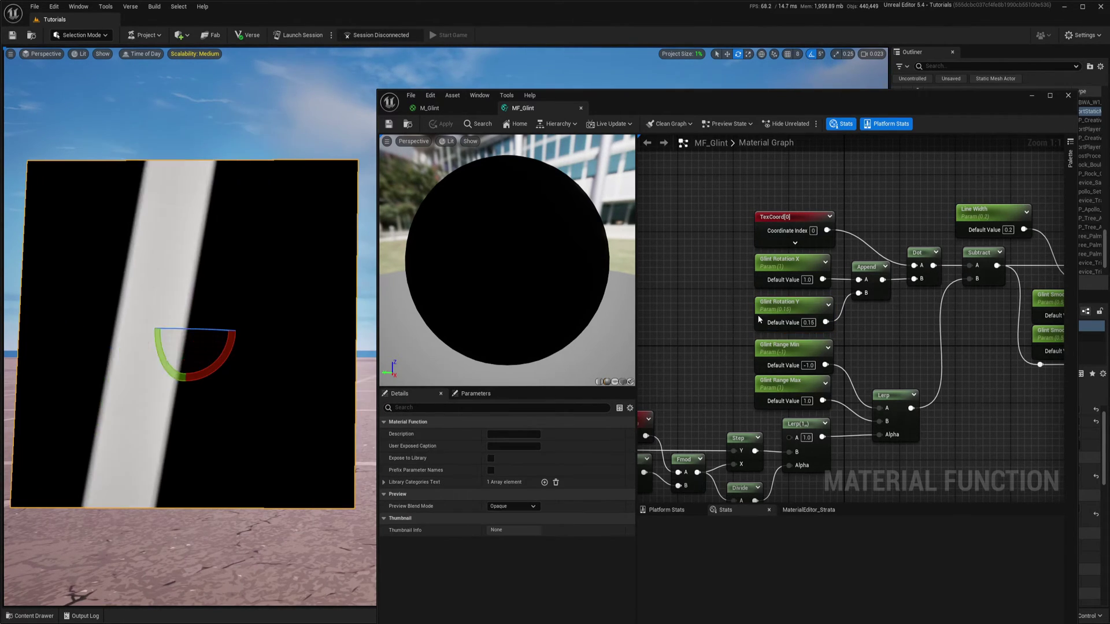
click(777, 258)
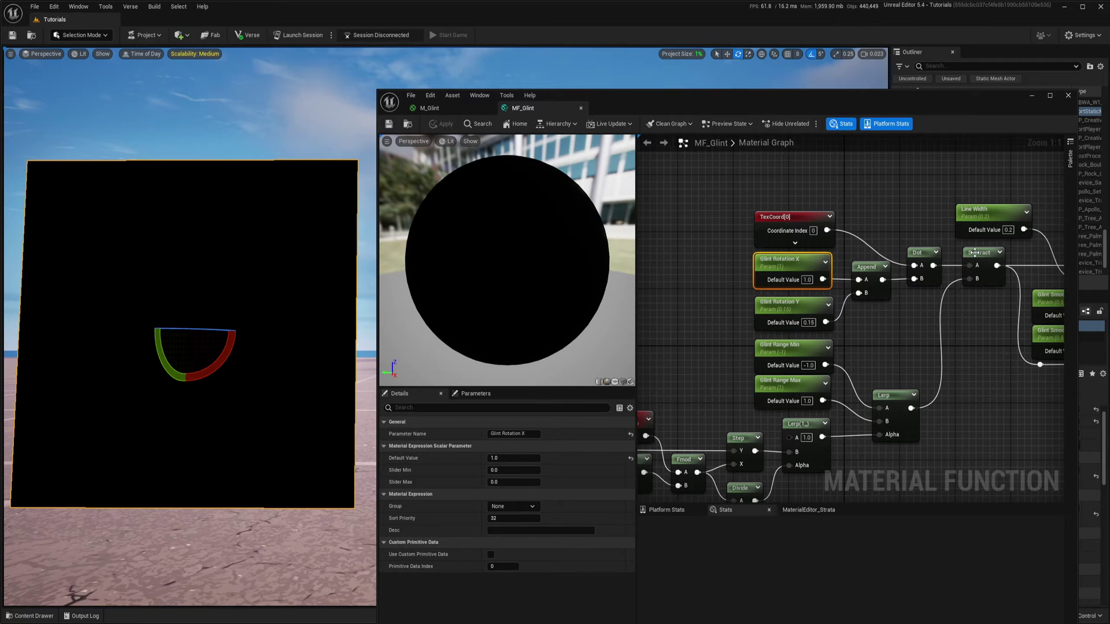
mouse_move(989, 348)
right_down()
mouse_move(883, 320)
mouse_move(974, 333)
right_up()
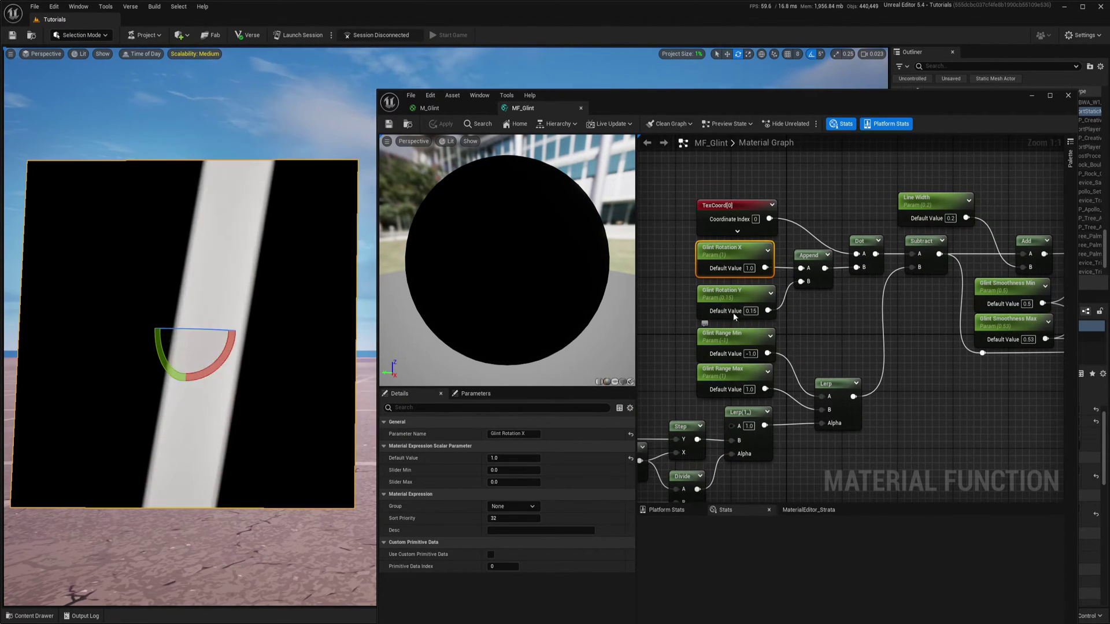
click(831, 339)
right_drag(831, 338, 859, 341)
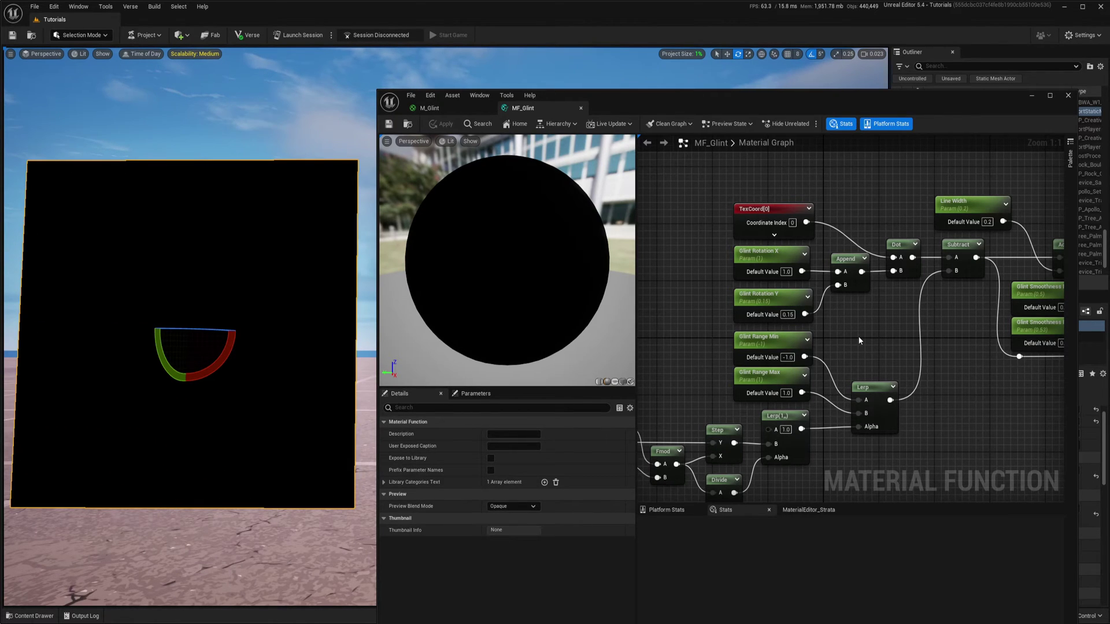
right_drag(855, 339, 955, 252)
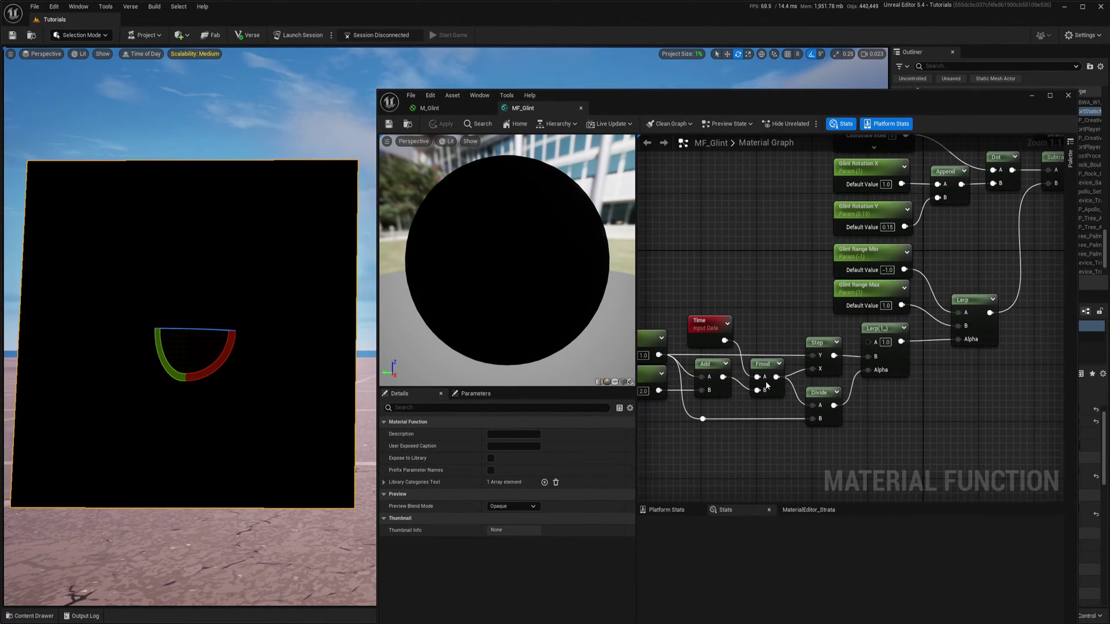
right_drag(733, 444, 835, 441)
right_drag(1061, 263, 828, 320)
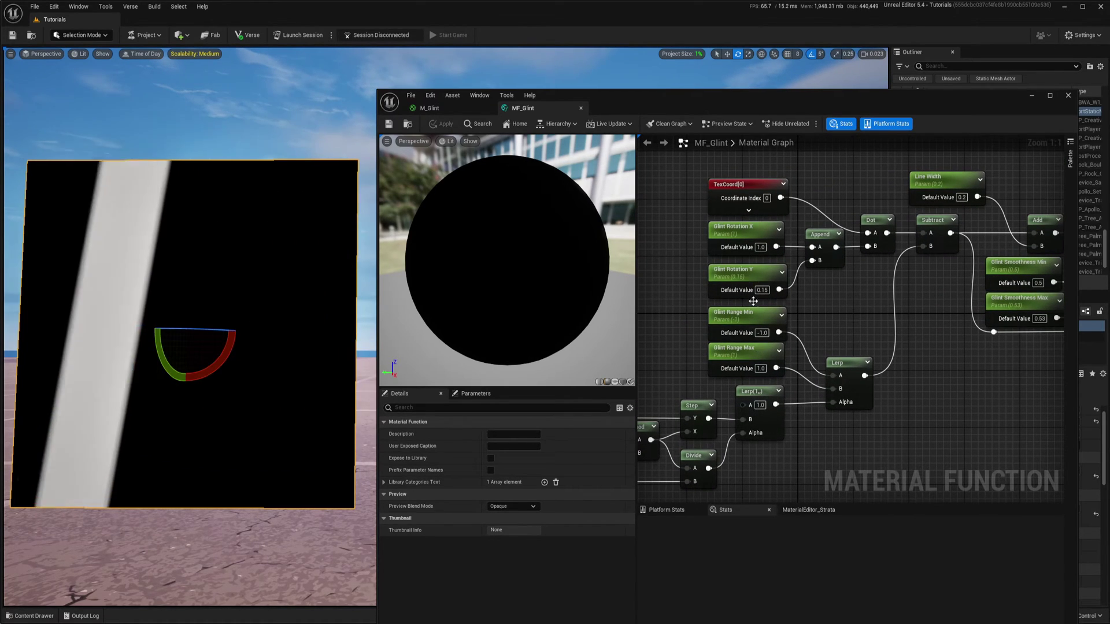
right_drag(757, 348, 802, 343)
right_drag(880, 327, 948, 327)
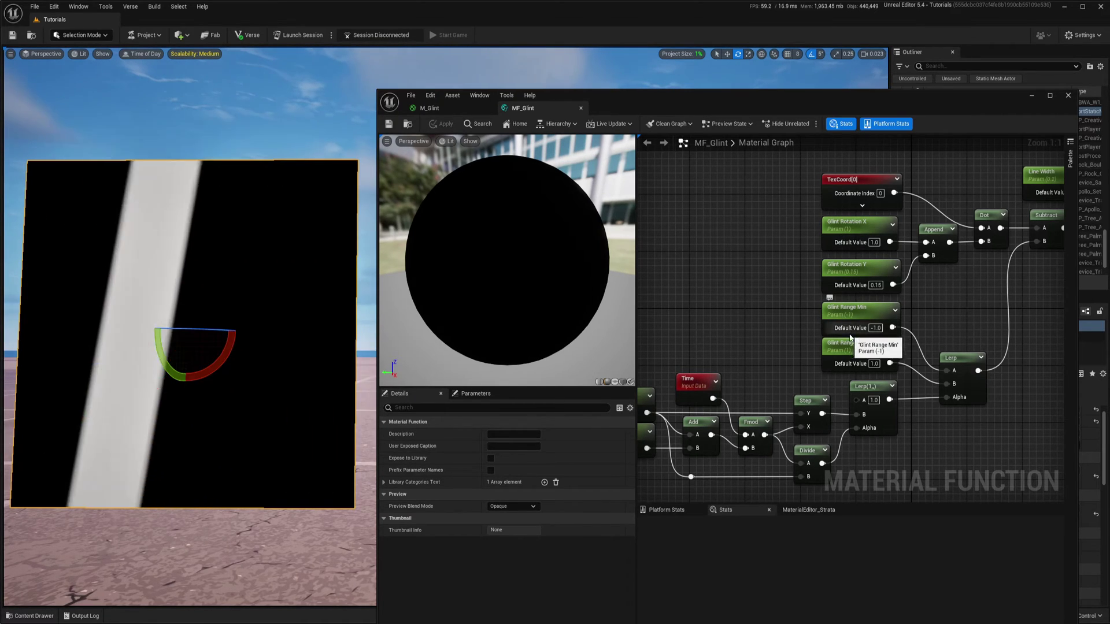
right_drag(775, 337, 827, 345)
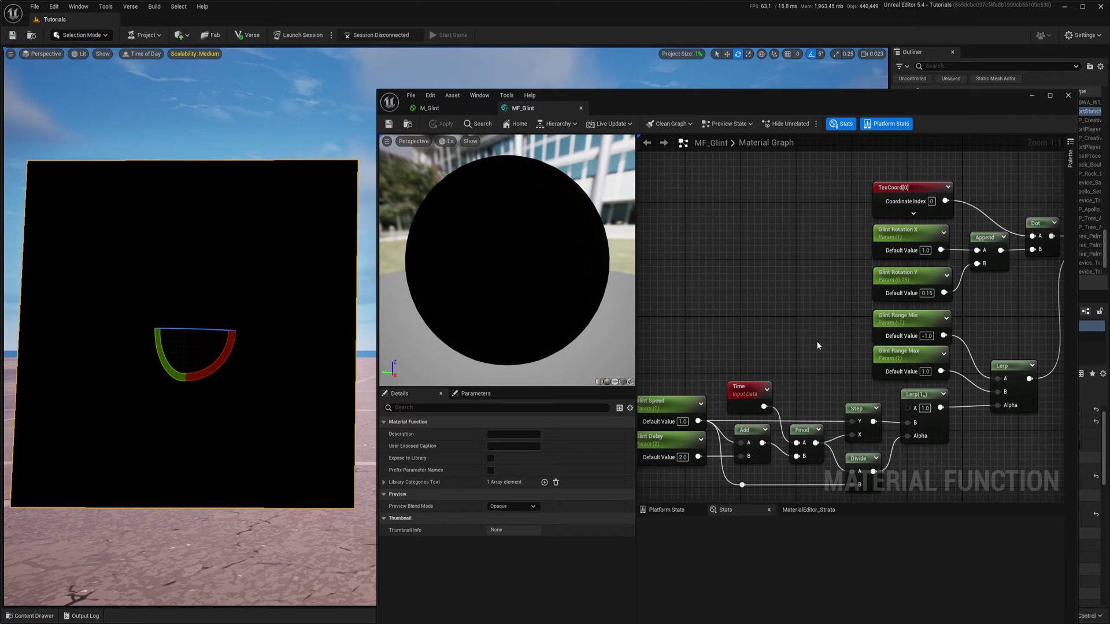
Step: Add a FunctionInput node in the empty area above the Time node
right_click(756, 282)
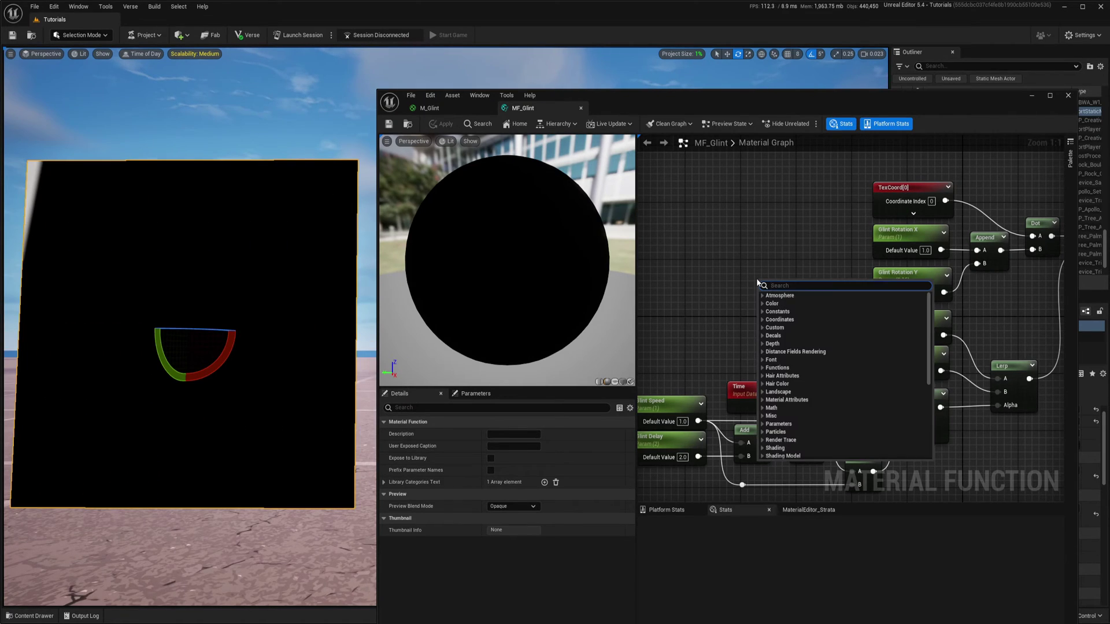
text(input)
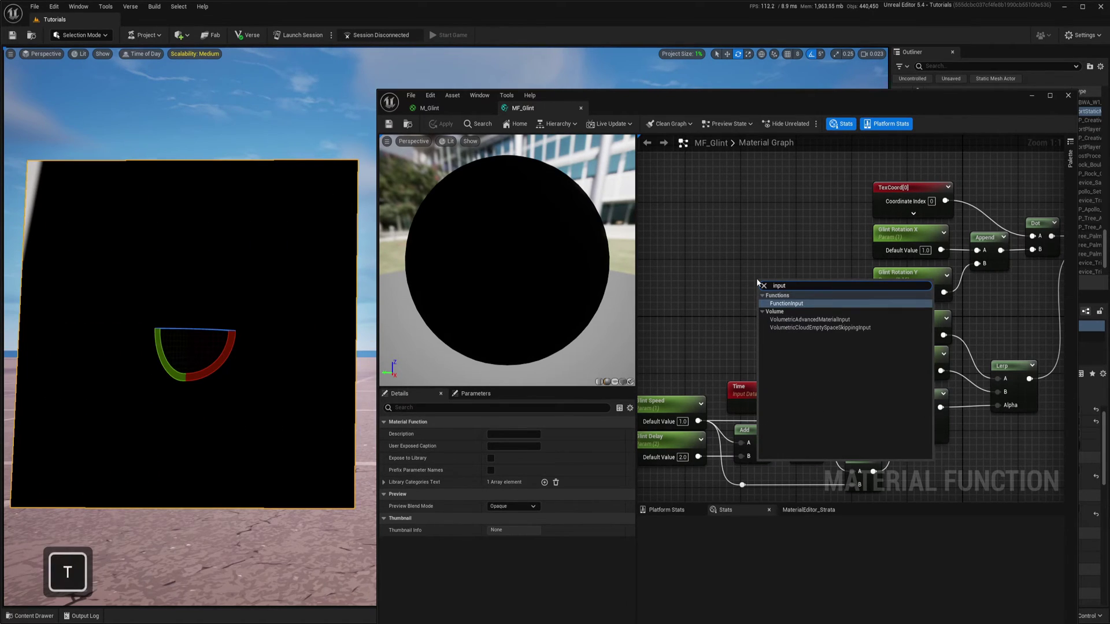
click(787, 304)
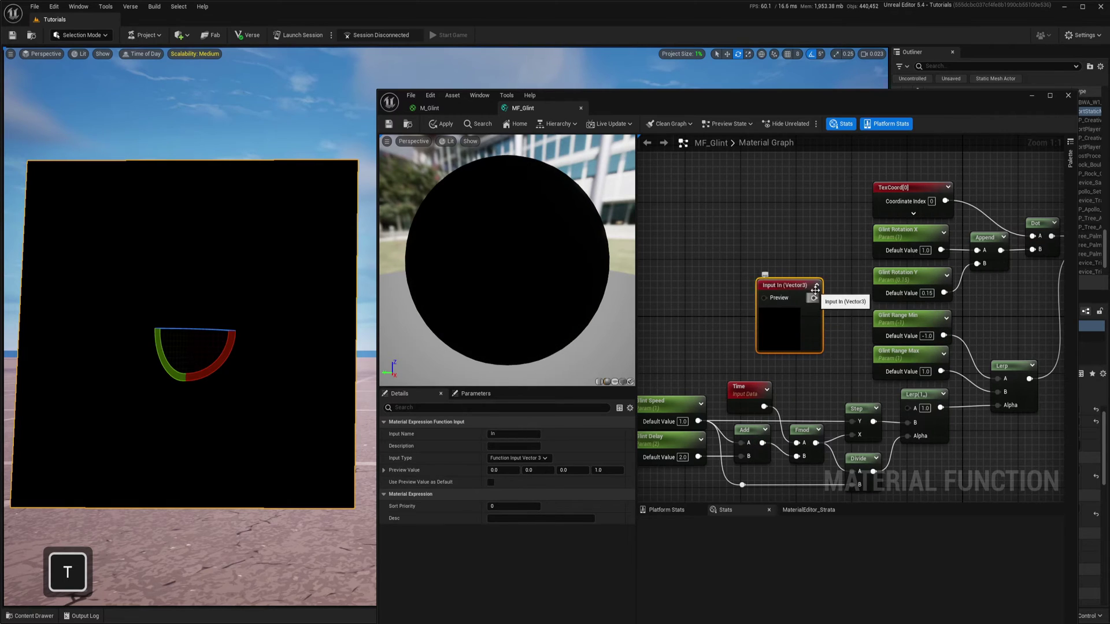
Step: Align the function's output node beside the final Subtract and rename the output Glint
right_drag(992, 308, 744, 330)
right_drag(985, 347, 731, 371)
right_drag(983, 370, 876, 370)
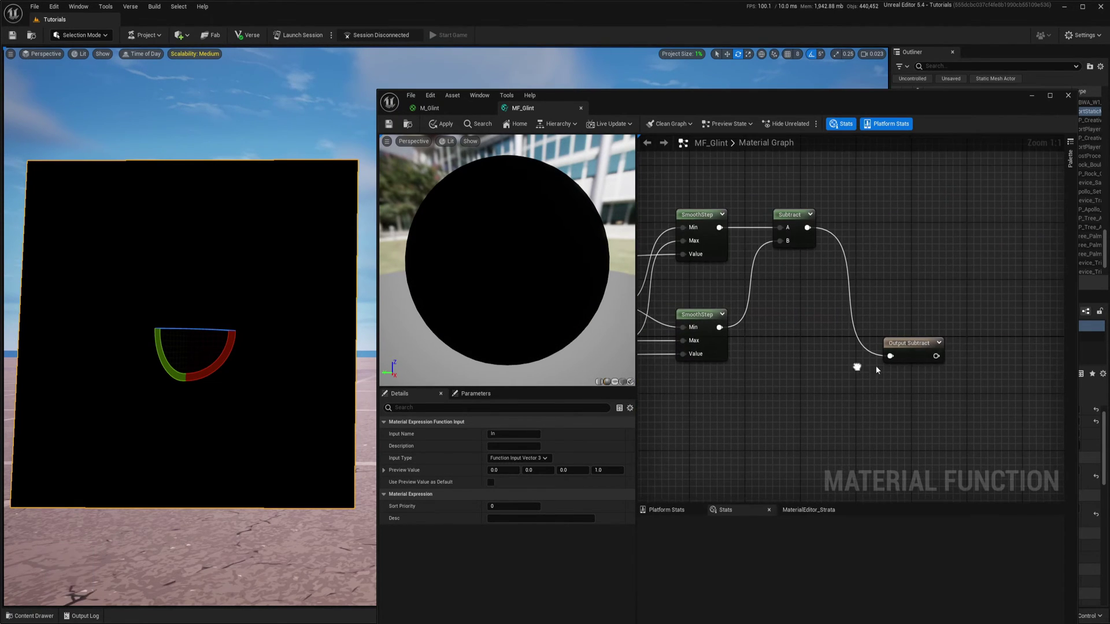
drag(913, 352, 915, 237)
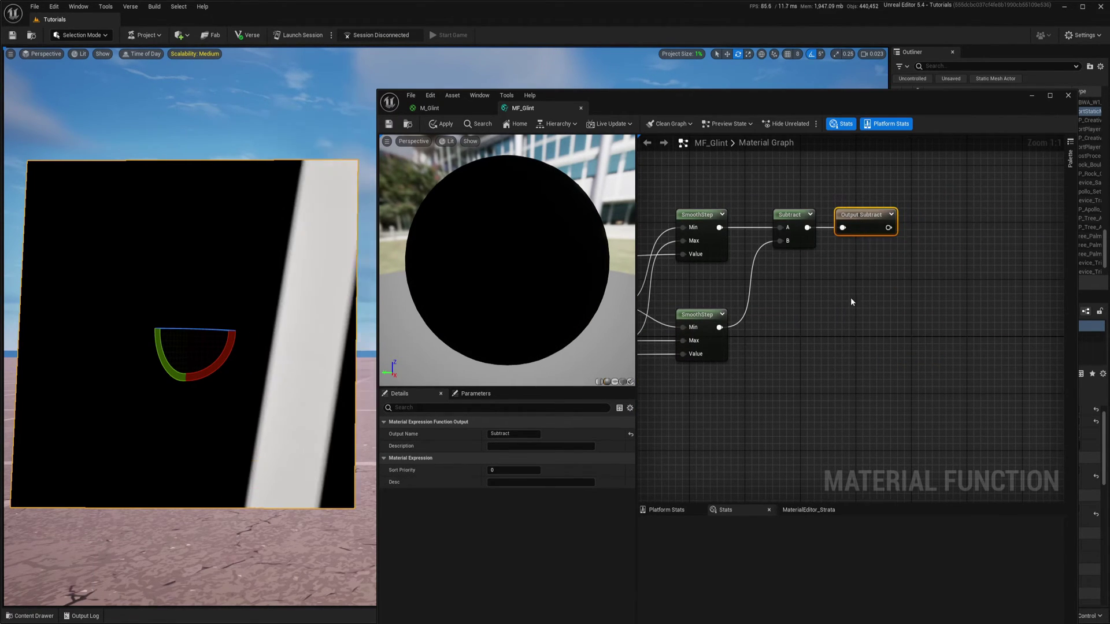
key(Return)
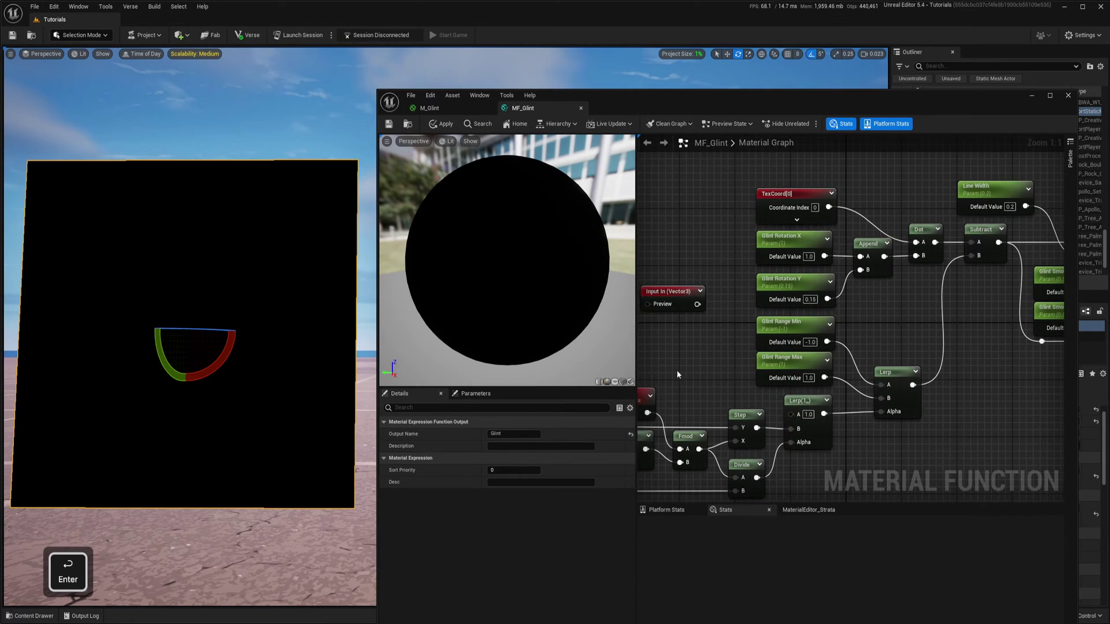
Step: Set the new function input's type to Function Input Scalar and reposition the node in the space beside the Glint Rotation parameters
right_drag(676, 375, 845, 392)
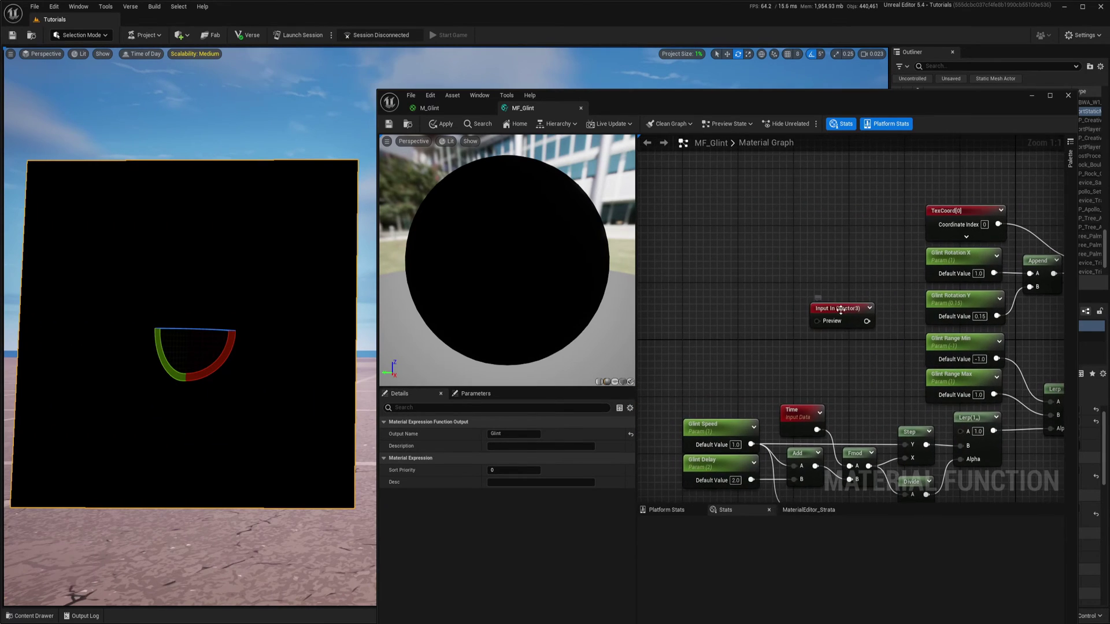
drag(836, 298, 778, 279)
click(518, 458)
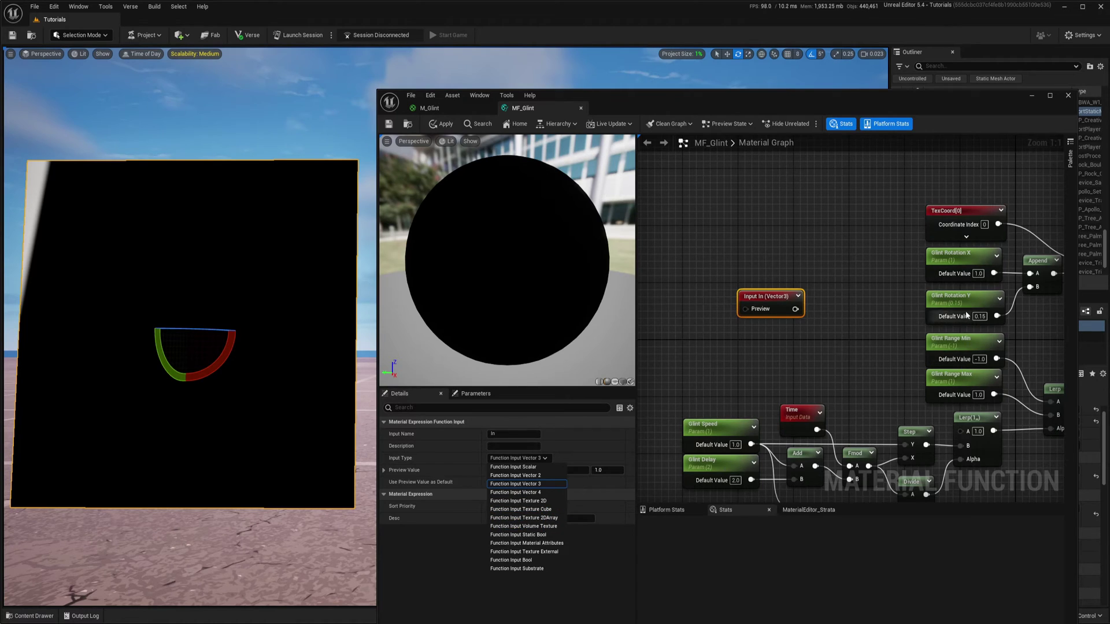
click(525, 467)
right_drag(856, 314, 757, 320)
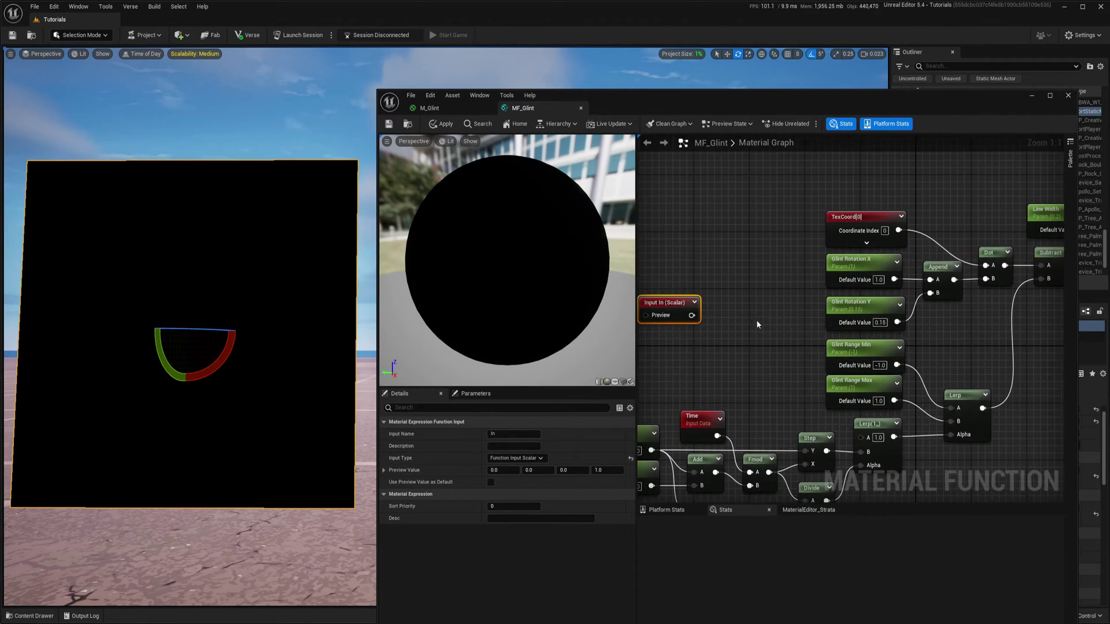
drag(670, 305, 740, 299)
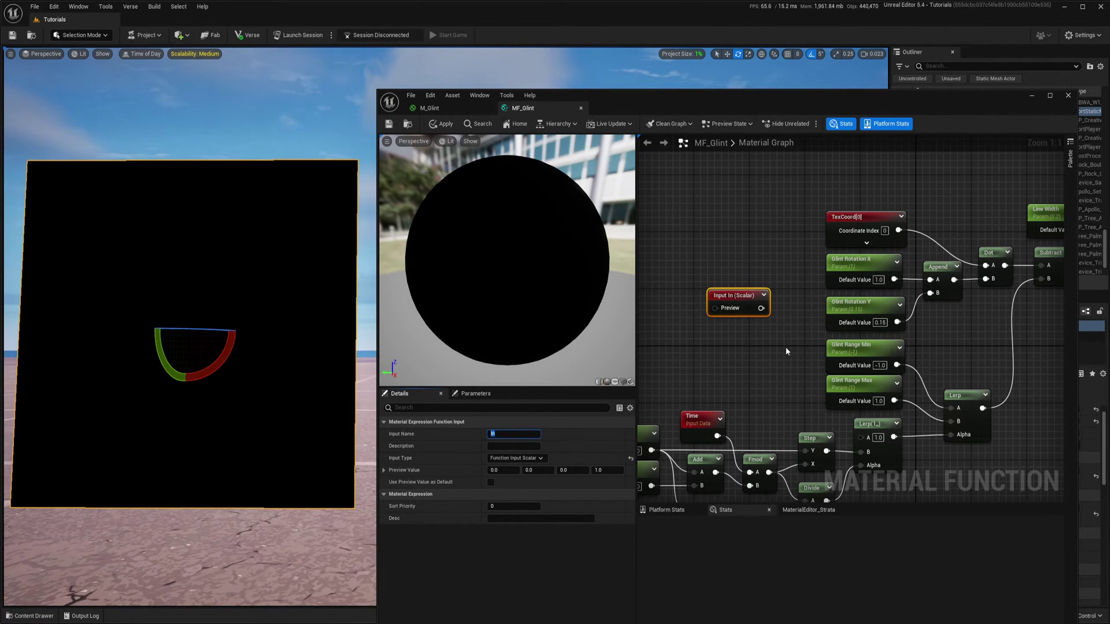
Step: Move the scalar function input just above the Glint Speed parameter and name it Speed
right_drag(753, 367, 909, 300)
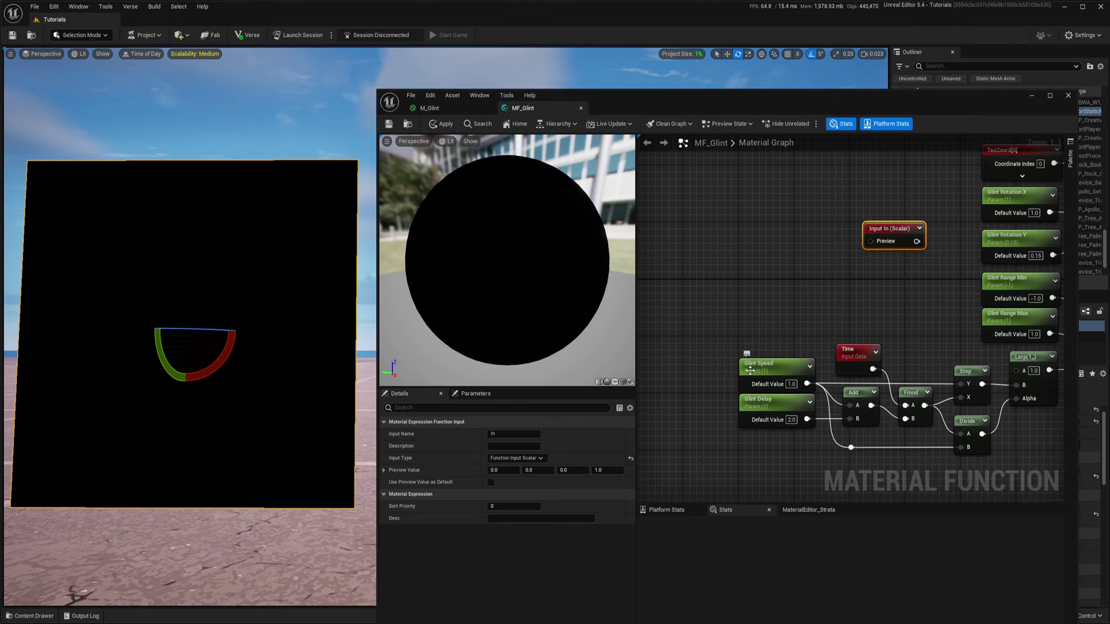
drag(895, 248, 742, 341)
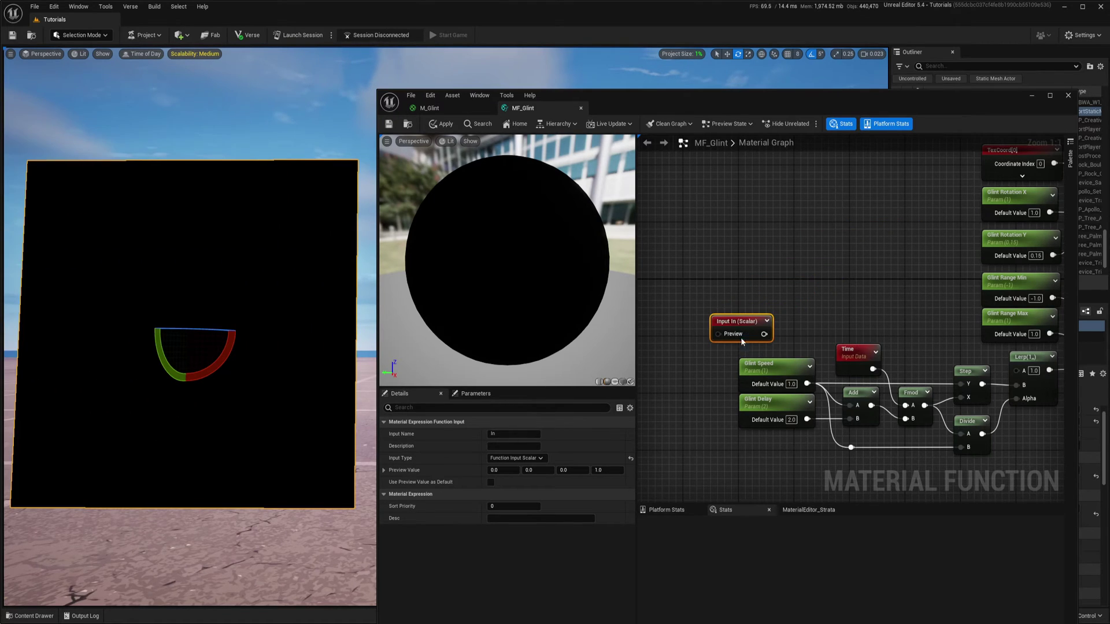
click(492, 434)
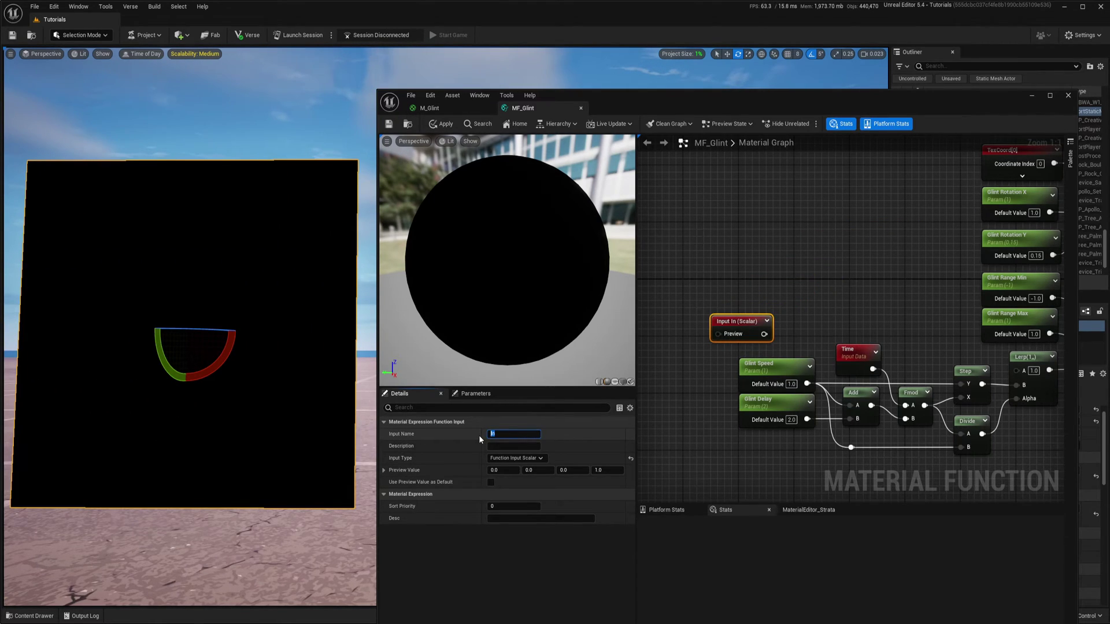
text(Speed)
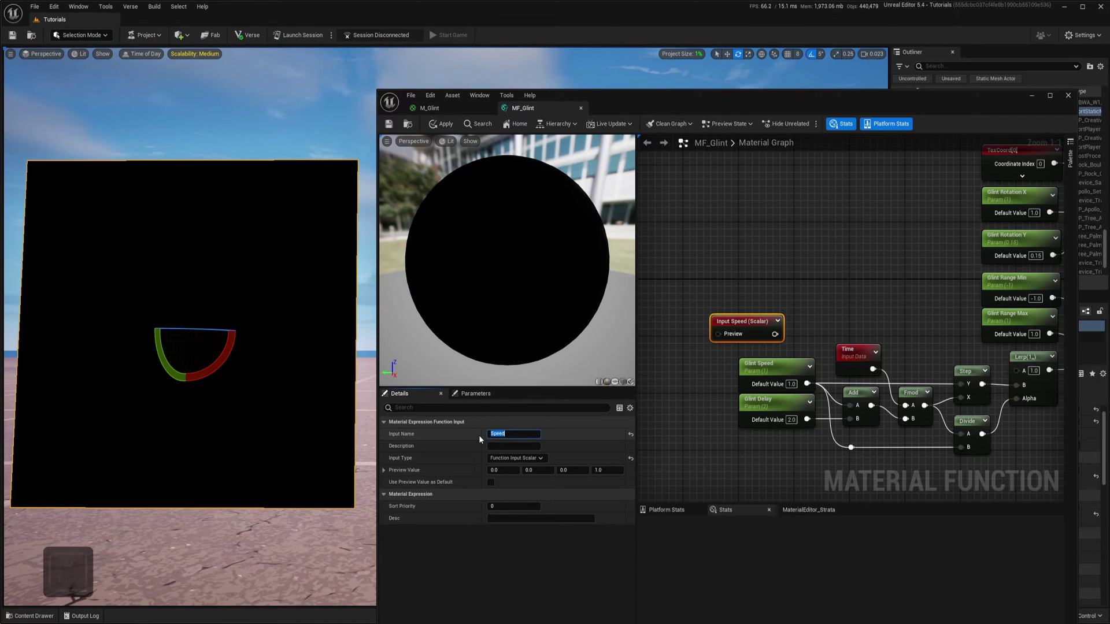
Step: Move the Glint Speed parameter's output connections onto the Speed function input and align that input just above Glint Speed
right_drag(713, 373, 695, 351)
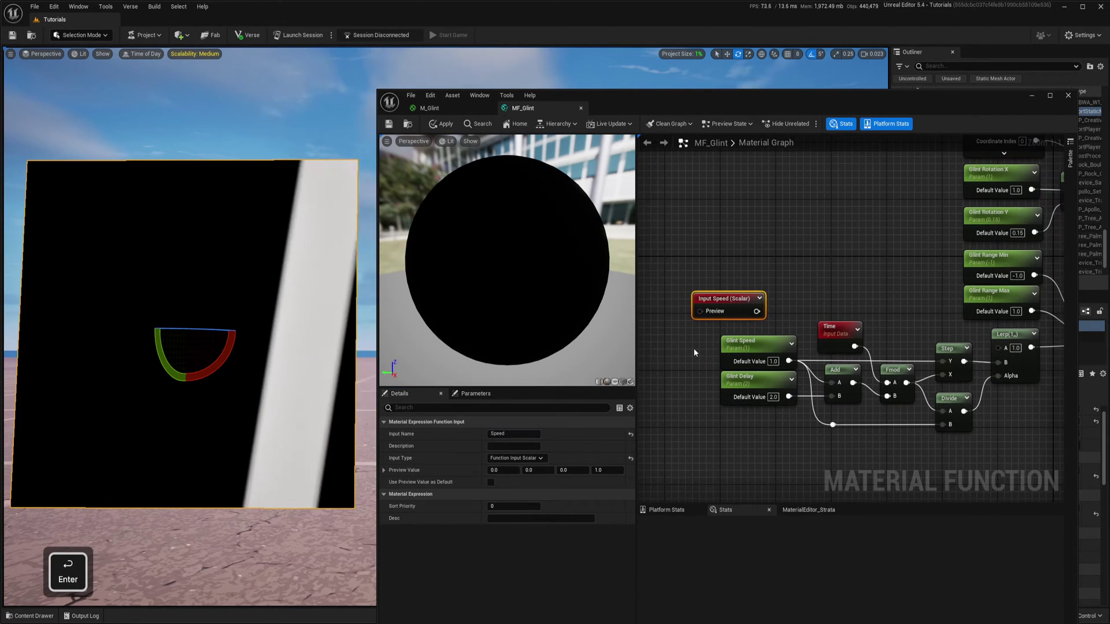
drag(730, 305, 750, 308)
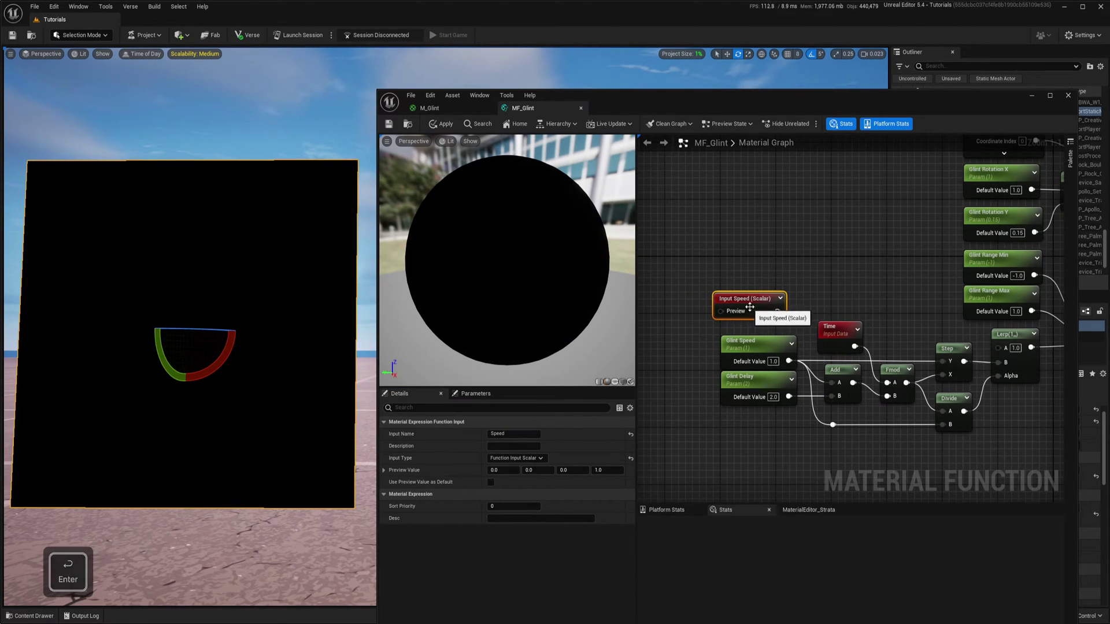
right_drag(784, 296, 748, 308)
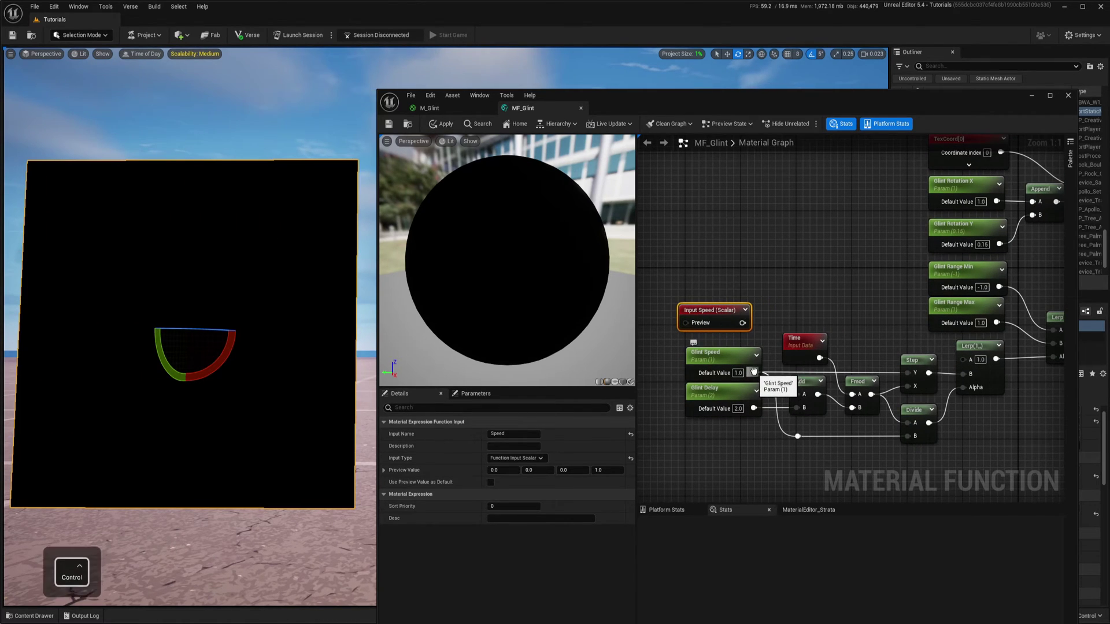
ctrl+drag(752, 373, 743, 325)
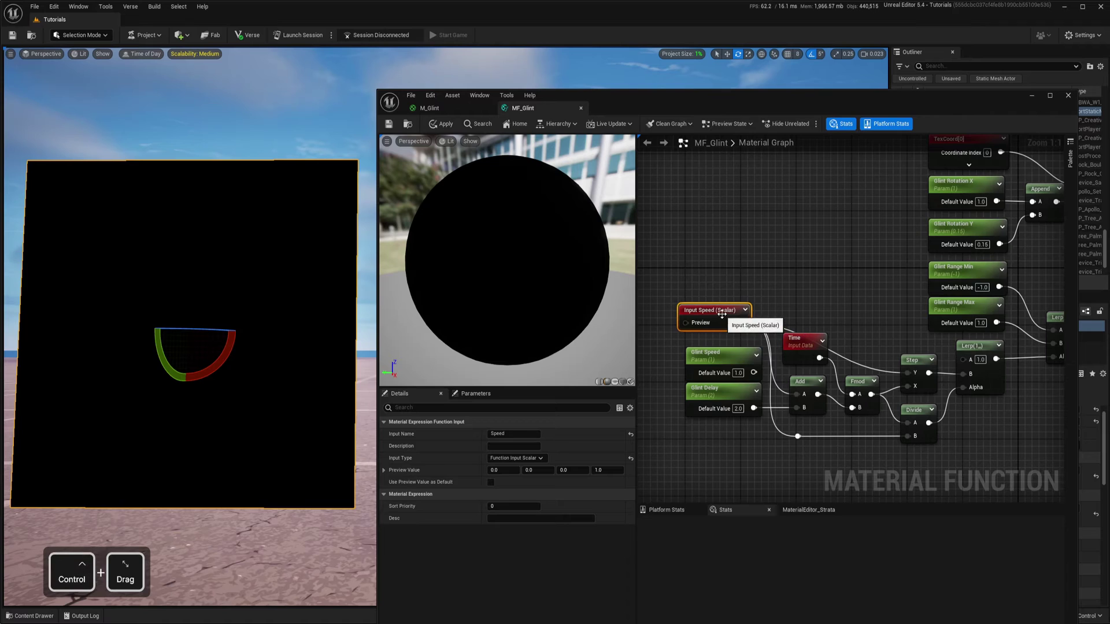
mouse_move(722, 314)
ctrl+mouse_down()
mouse_move(736, 315)
mouse_move(728, 322)
ctrl+mouse_up()
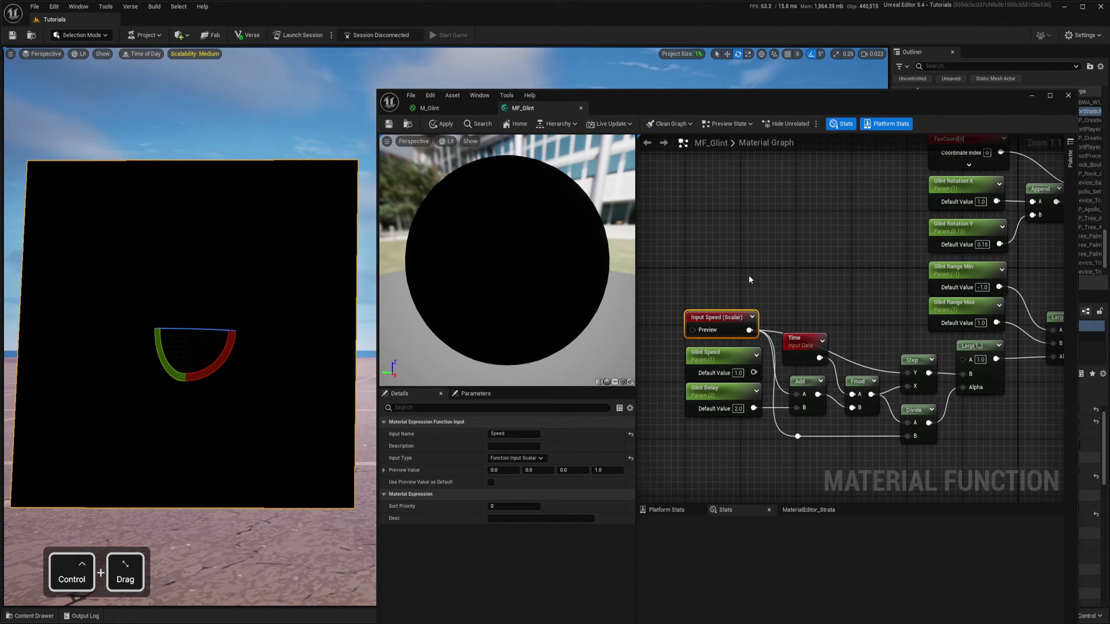
Step: Check the MF_Glint node in M_Glint, then inspect the Speed input's preview and default-value options in the function
click(430, 108)
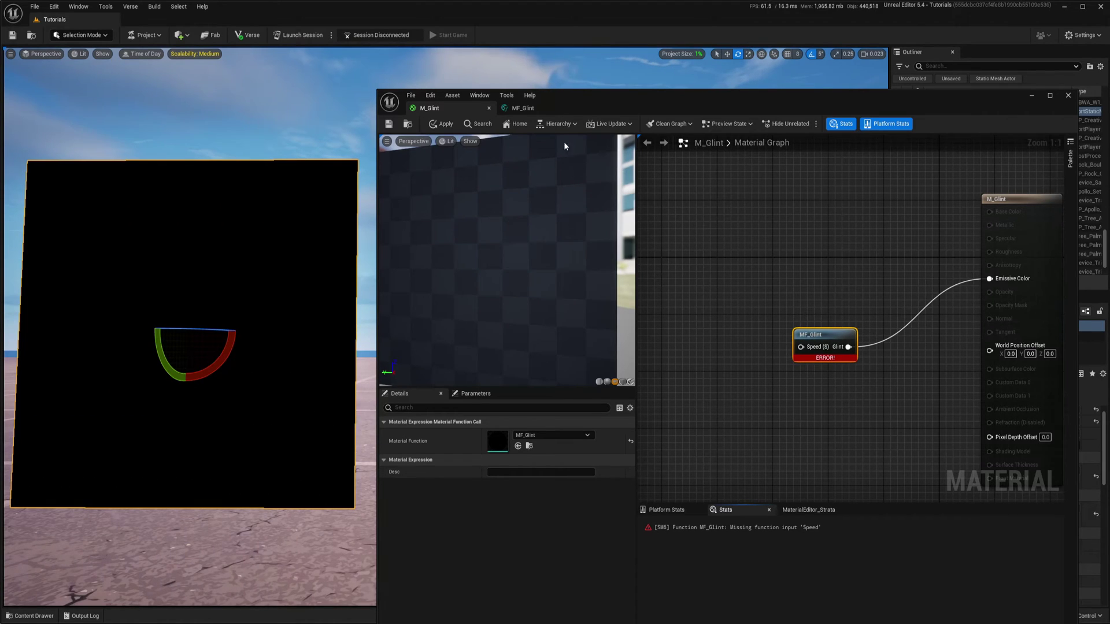
click(524, 108)
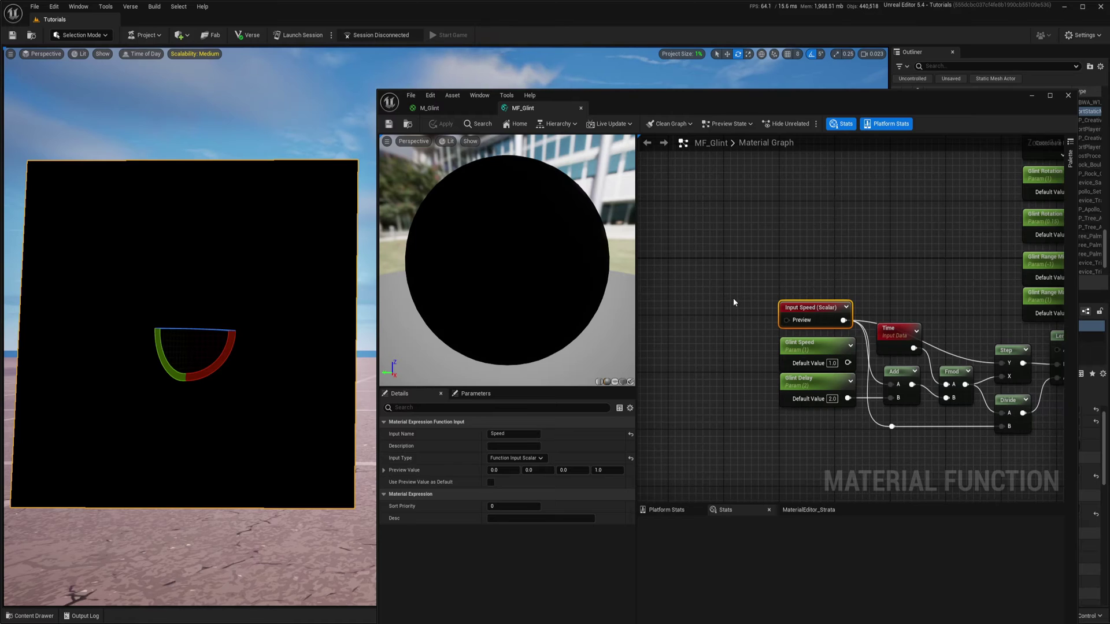
click(727, 323)
right_drag(728, 320, 764, 337)
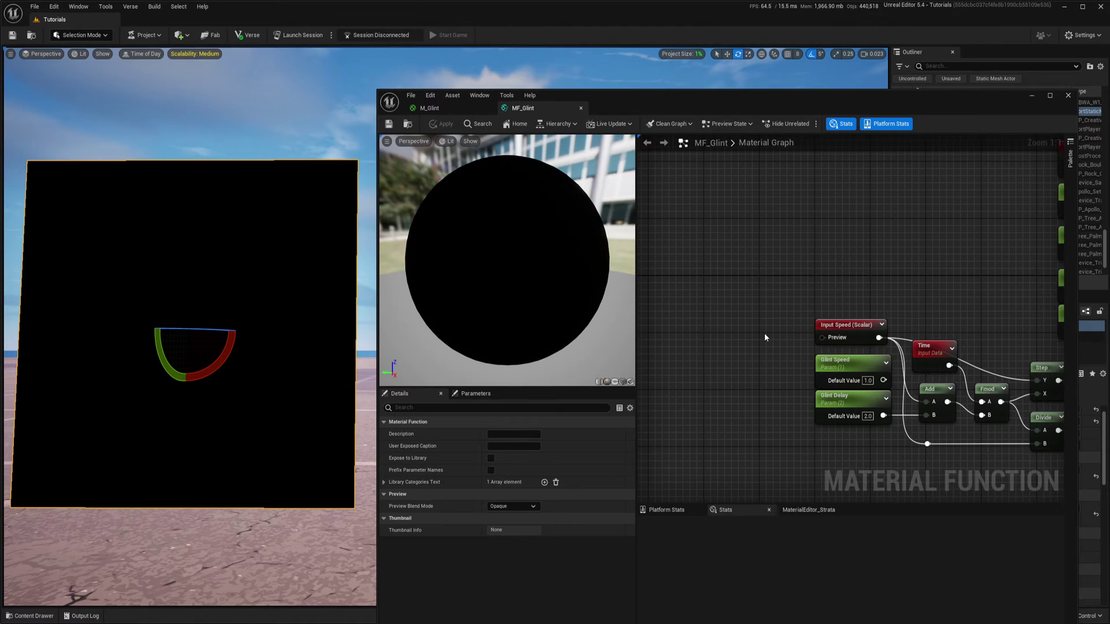
click(858, 334)
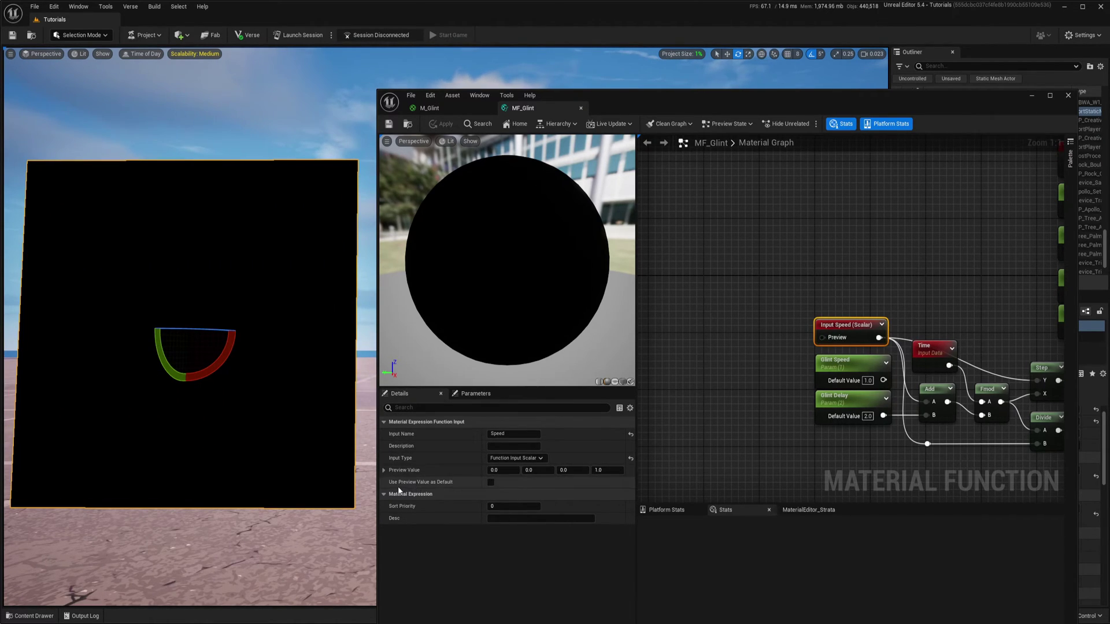
click(755, 358)
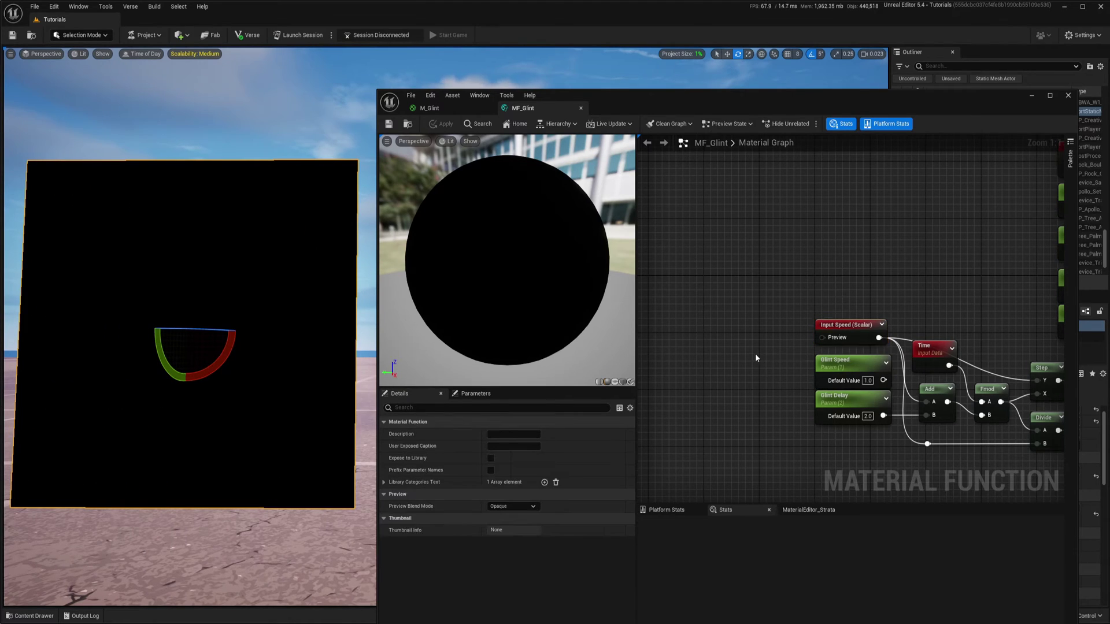
Step: Connect a new constant of 0.0 to the Speed input's Preview pin and enable Use Preview Value as Default on that input
click(713, 325)
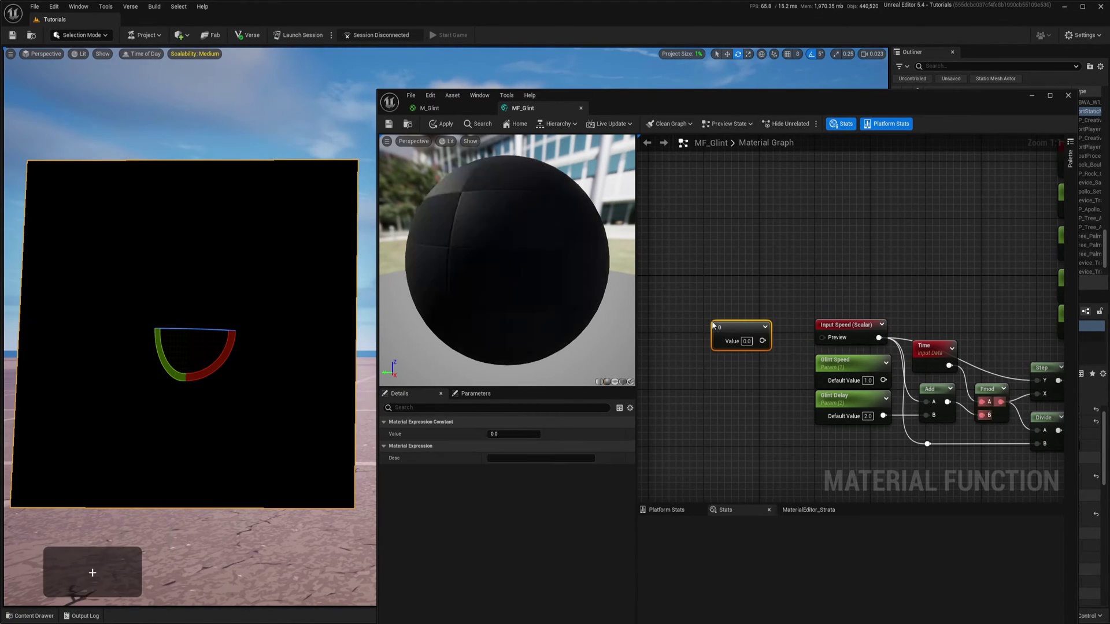
drag(731, 328, 708, 328)
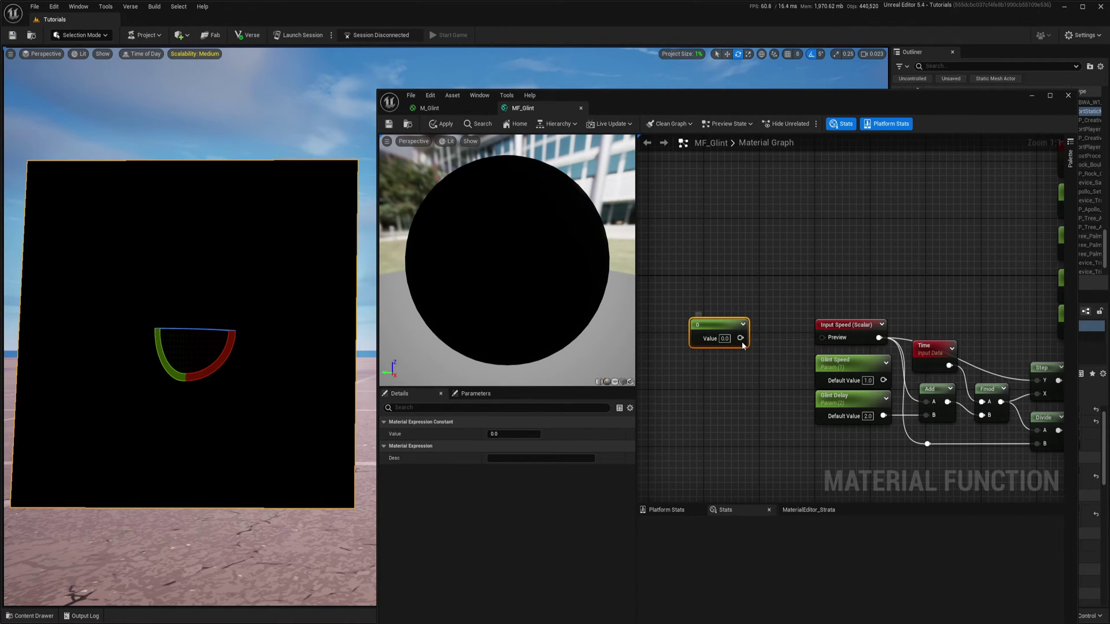
drag(746, 310, 822, 337)
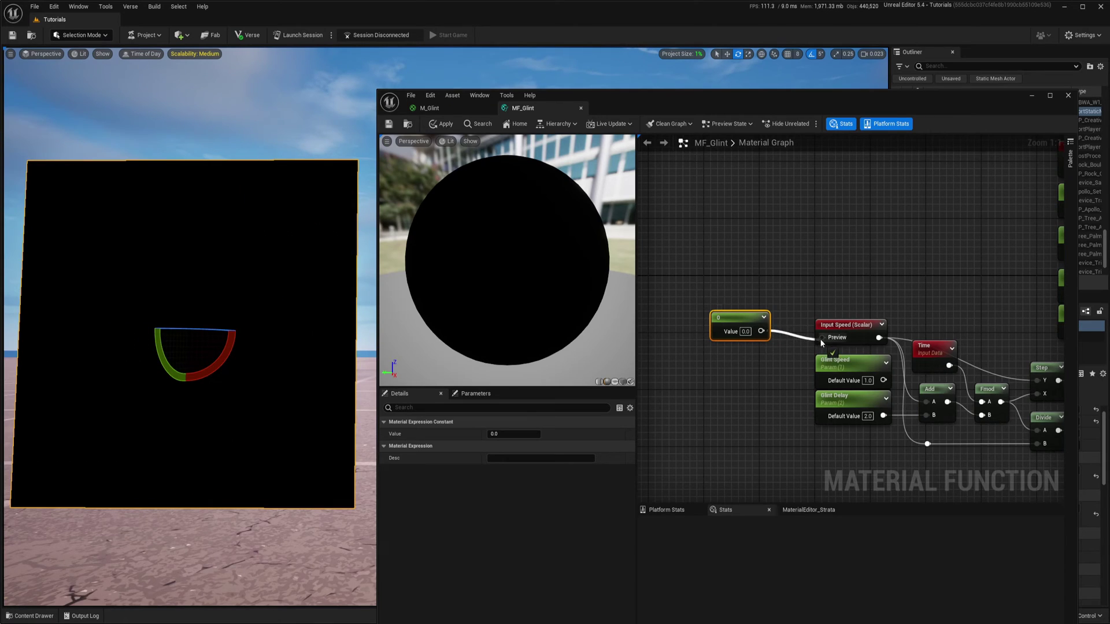
drag(752, 325, 781, 332)
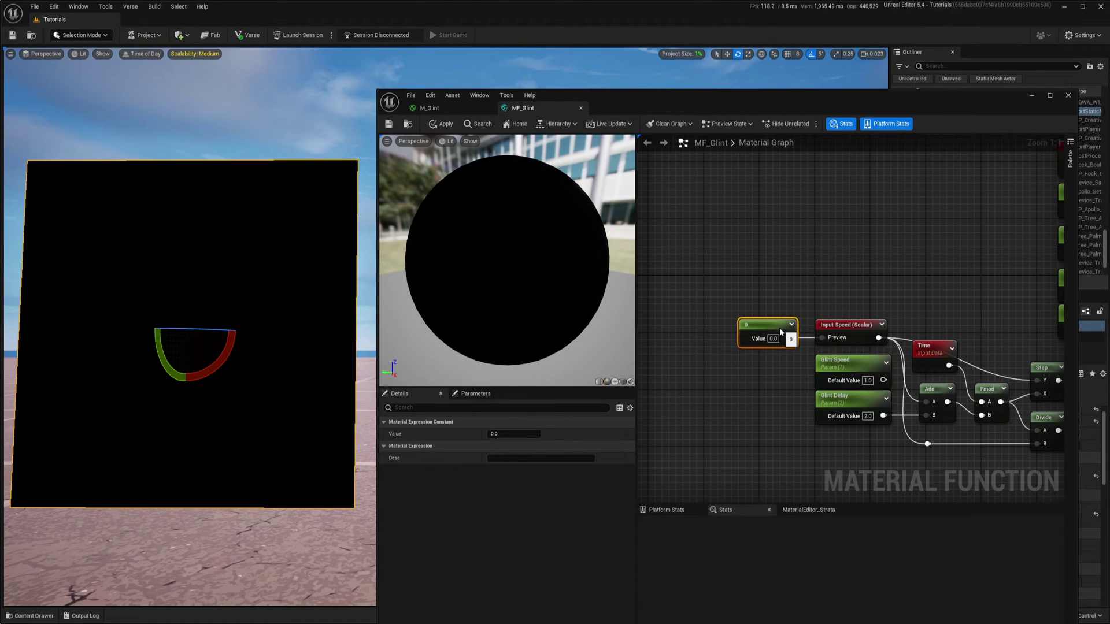
click(845, 325)
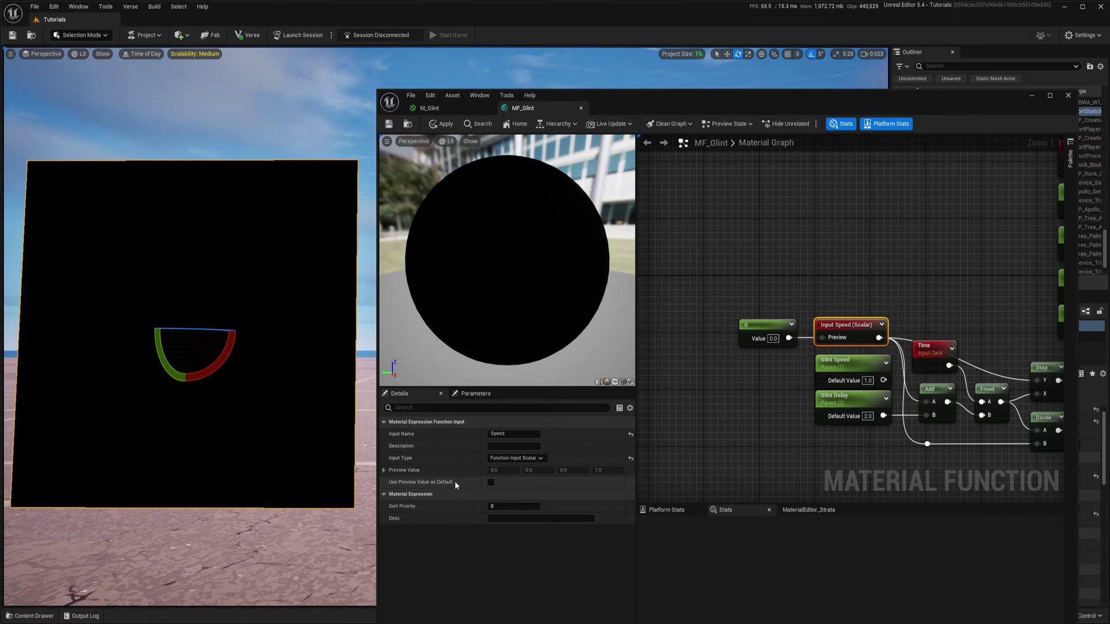
click(491, 483)
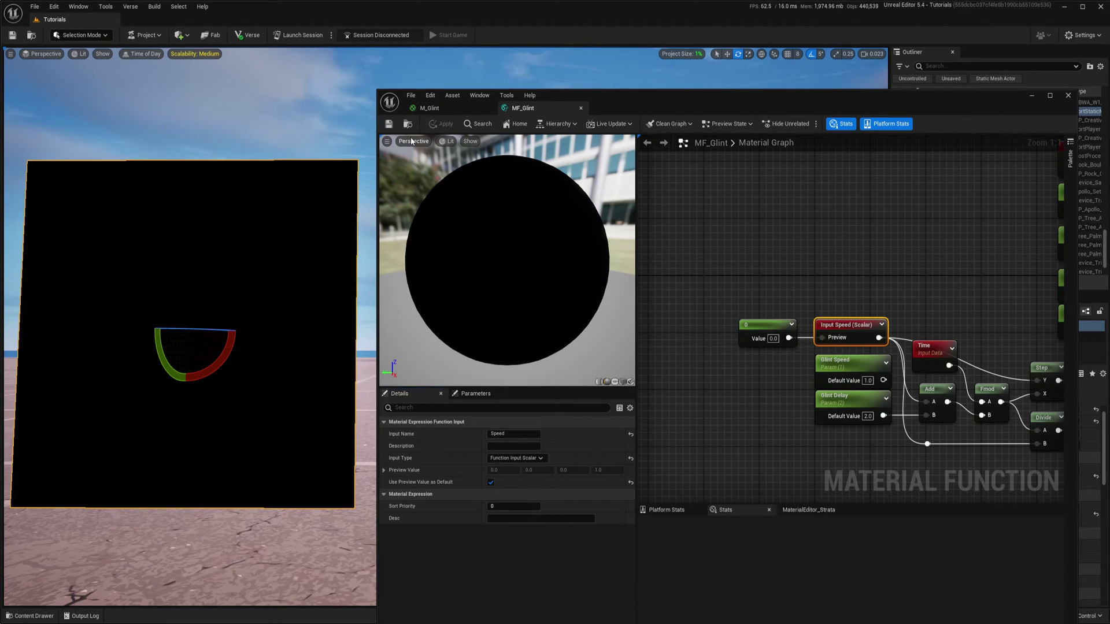
Step: Shift the MF_Glint node slightly toward the material output in M_Glint and apply the material
click(439, 109)
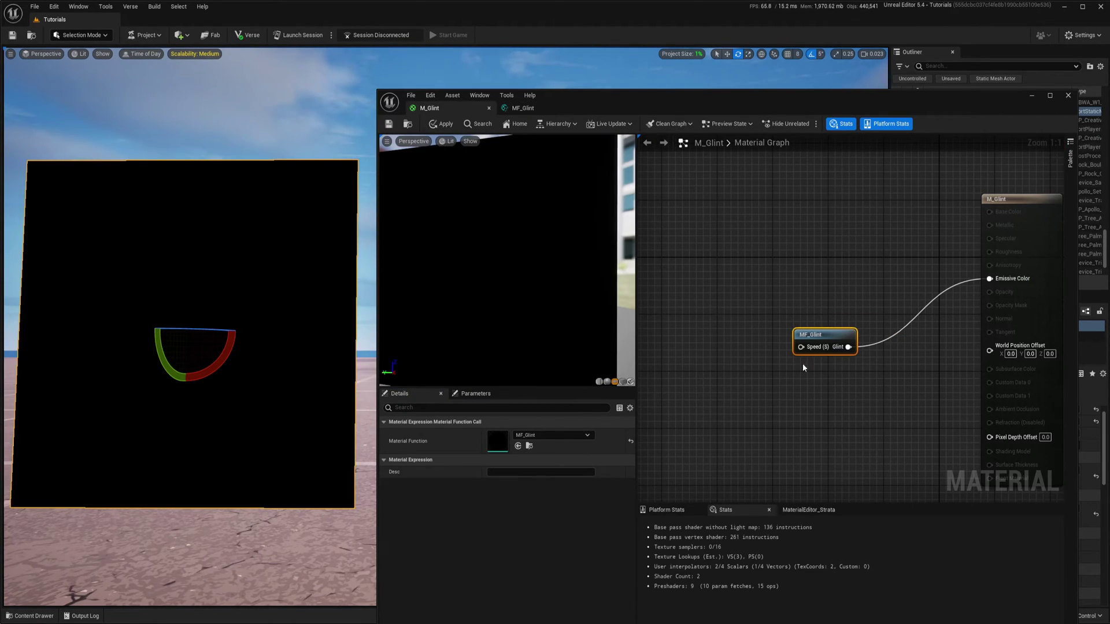
drag(808, 331, 824, 337)
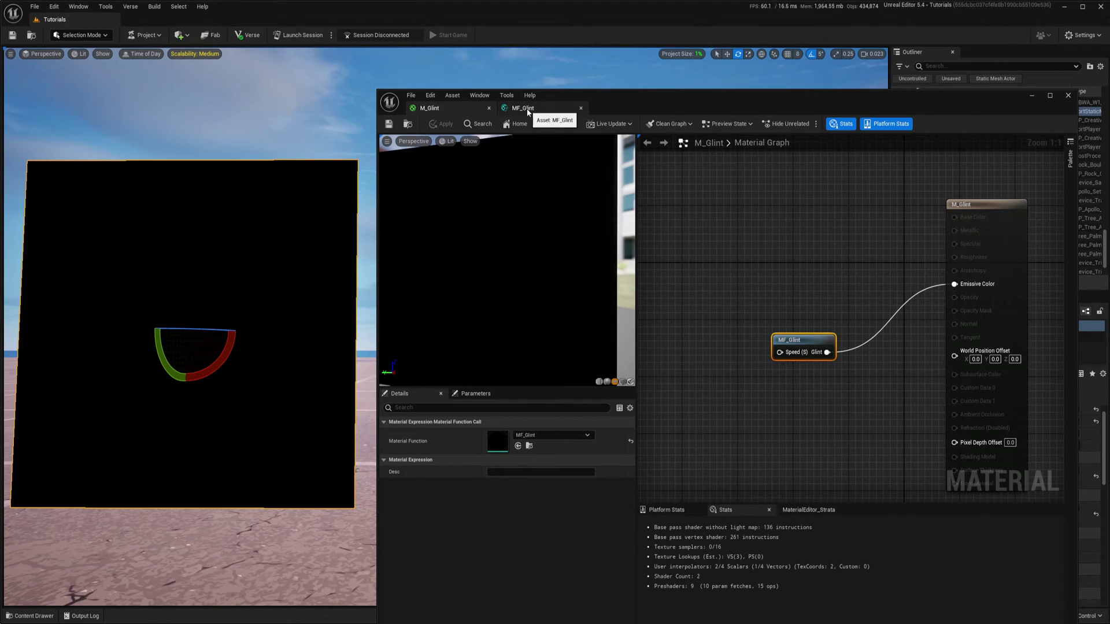
right_drag(785, 294, 860, 268)
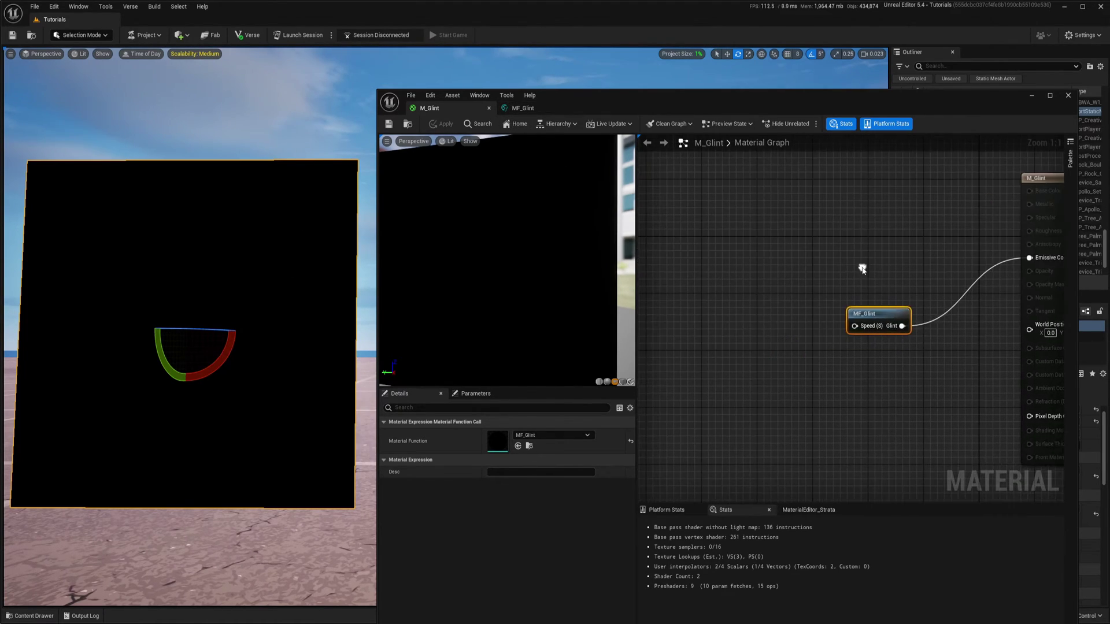
click(801, 351)
right_drag(787, 353, 814, 359)
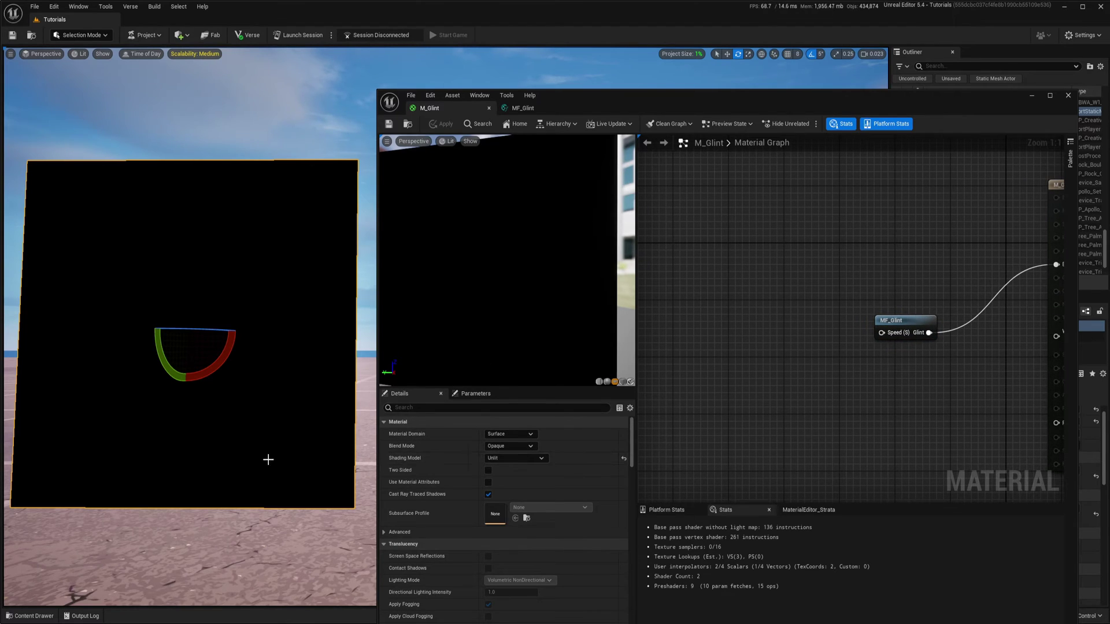
Step: Open the MI_Glint material instance to check its exposed scalar parameters, then review the constant feeding the Speed input in MF_Glint
click(30, 616)
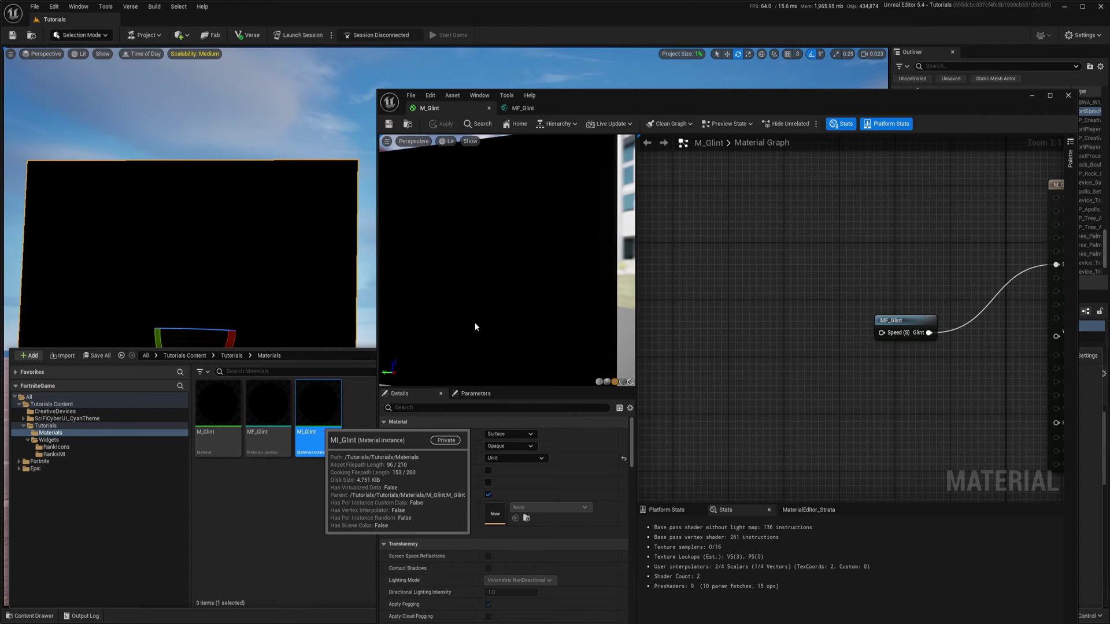
double_click(318, 416)
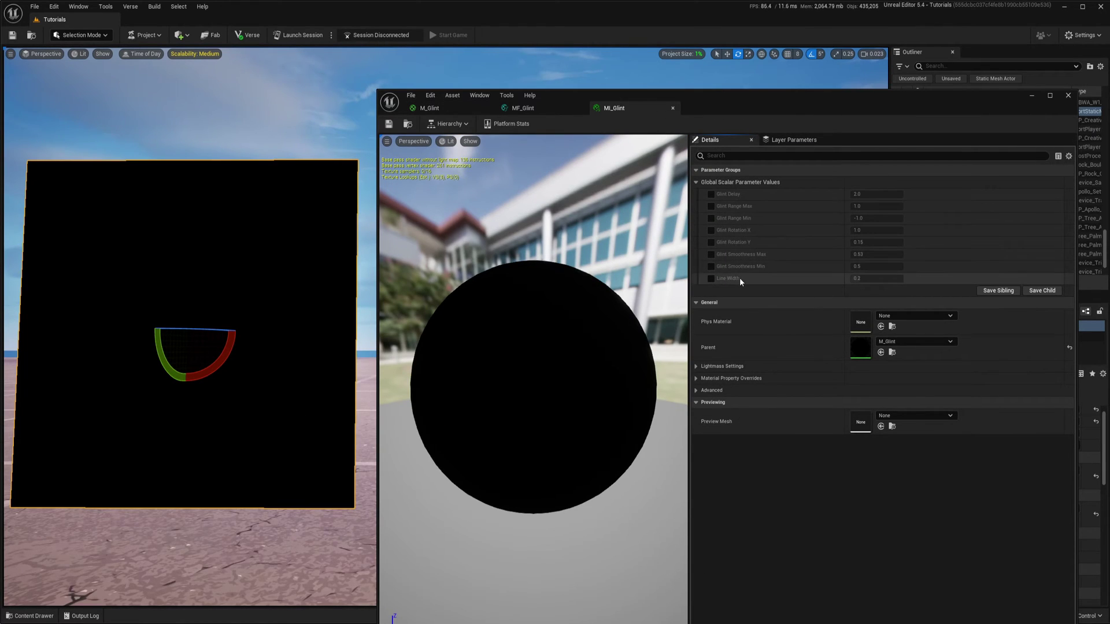
click(525, 110)
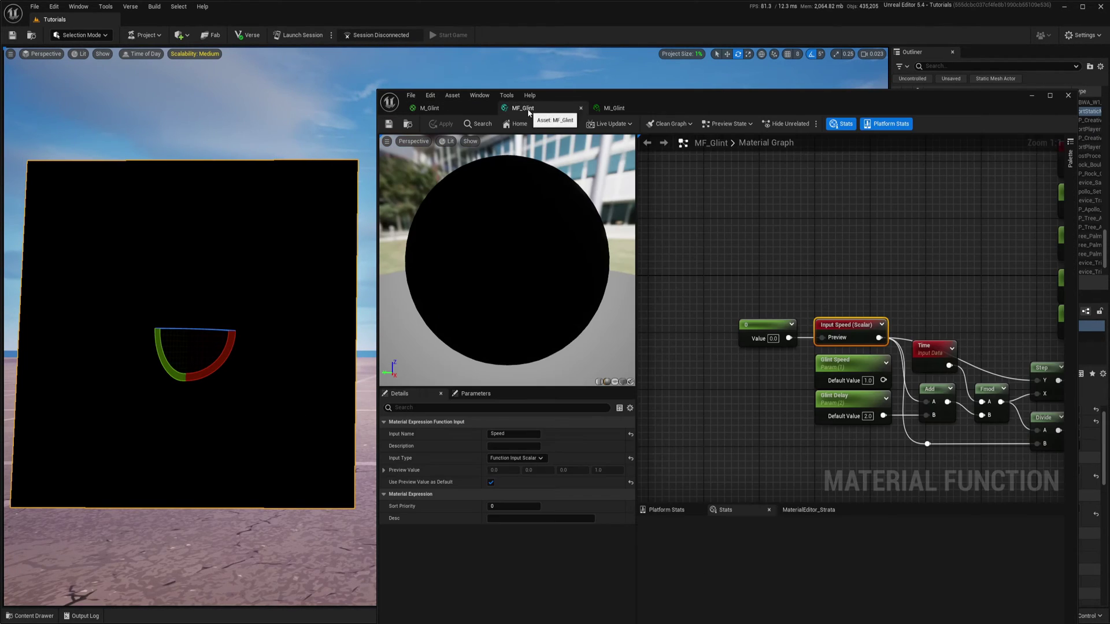
click(759, 343)
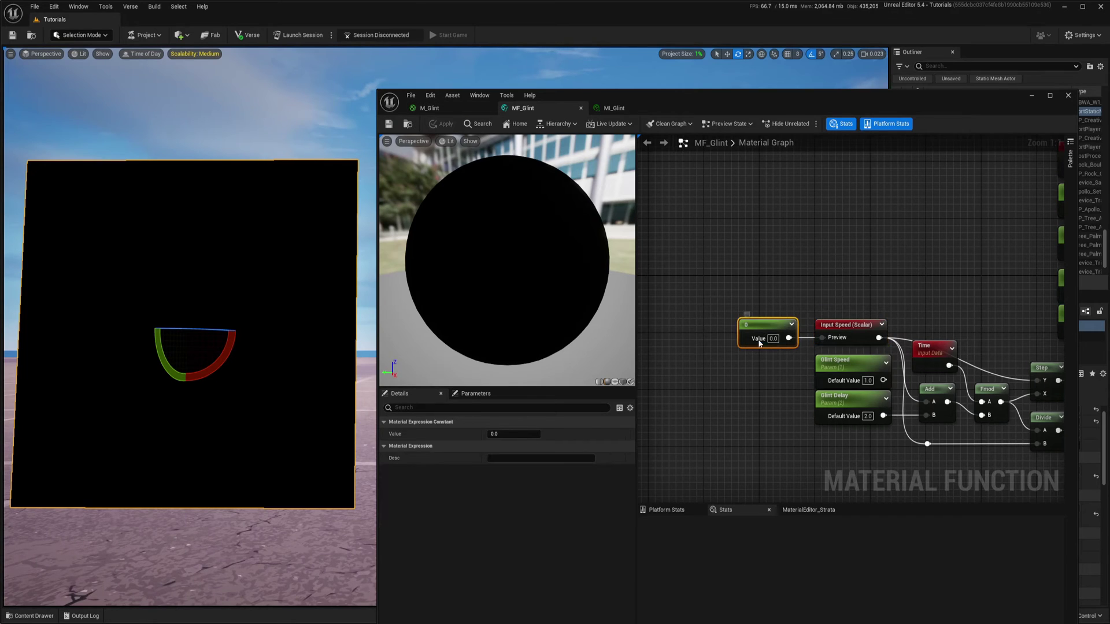
Step: Add a scalar parameter named Speed in M_Glint and connect it to the MF_Glint node's Speed input
click(429, 109)
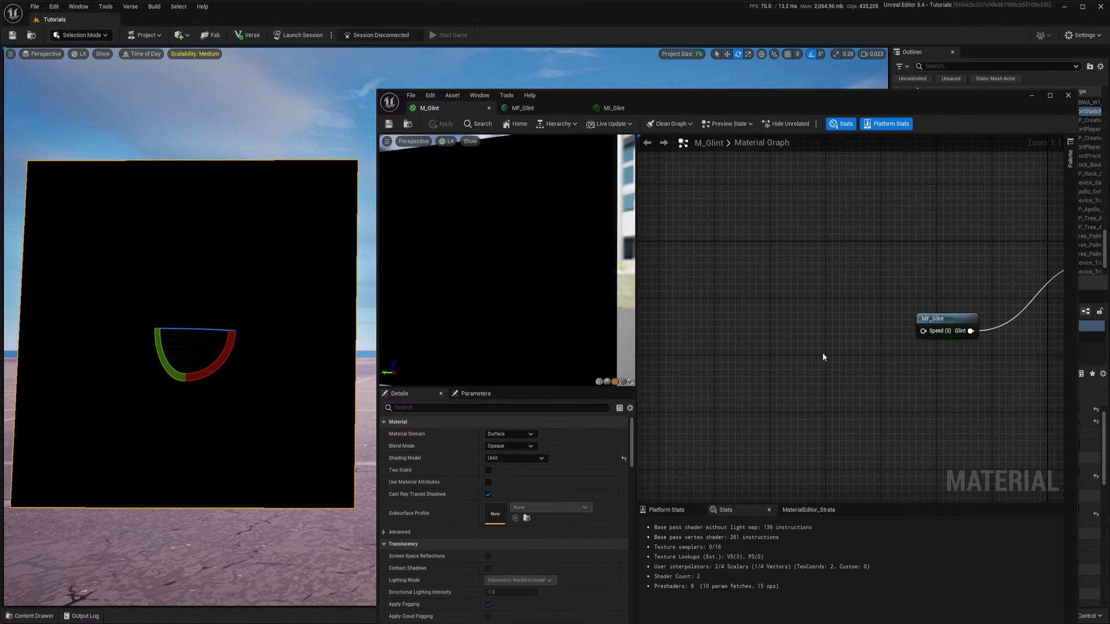
click(797, 331)
text(Speed)
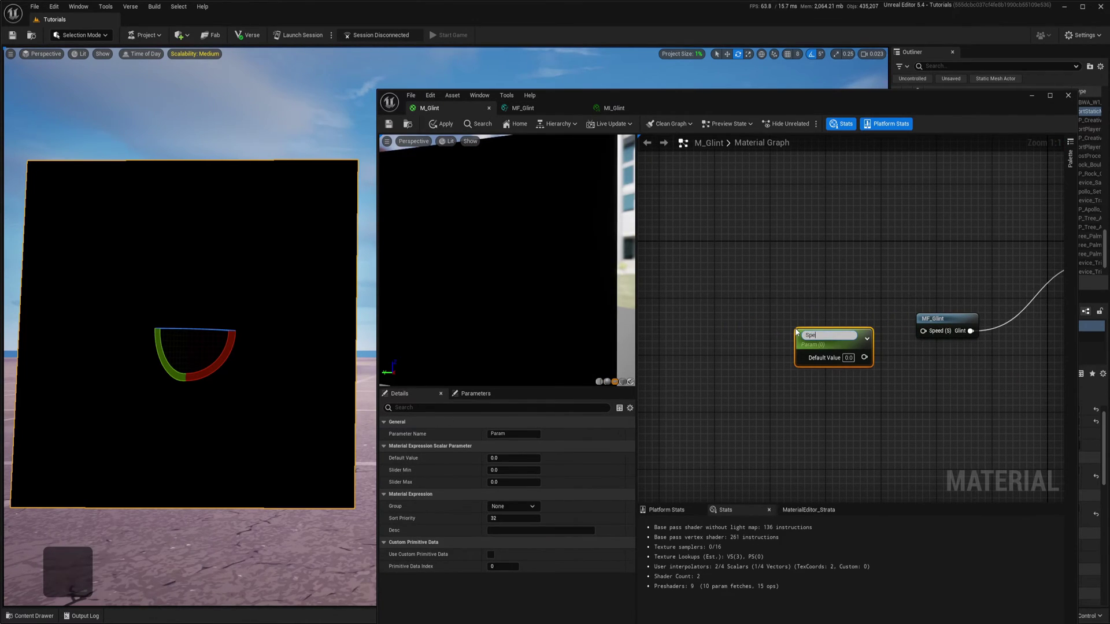
key(Return)
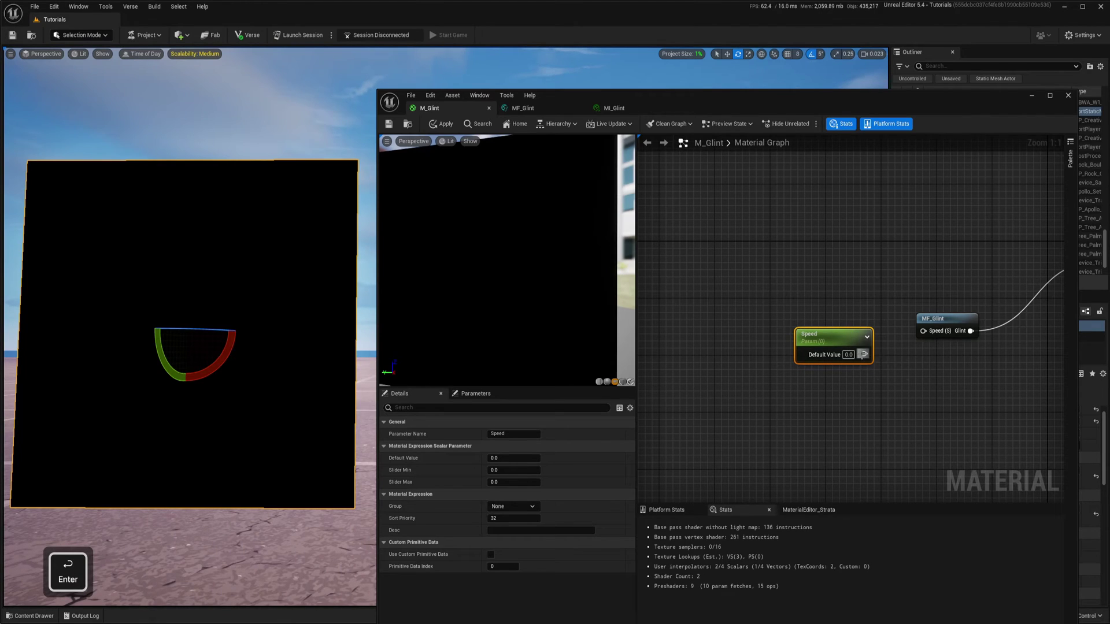
drag(847, 344, 849, 329)
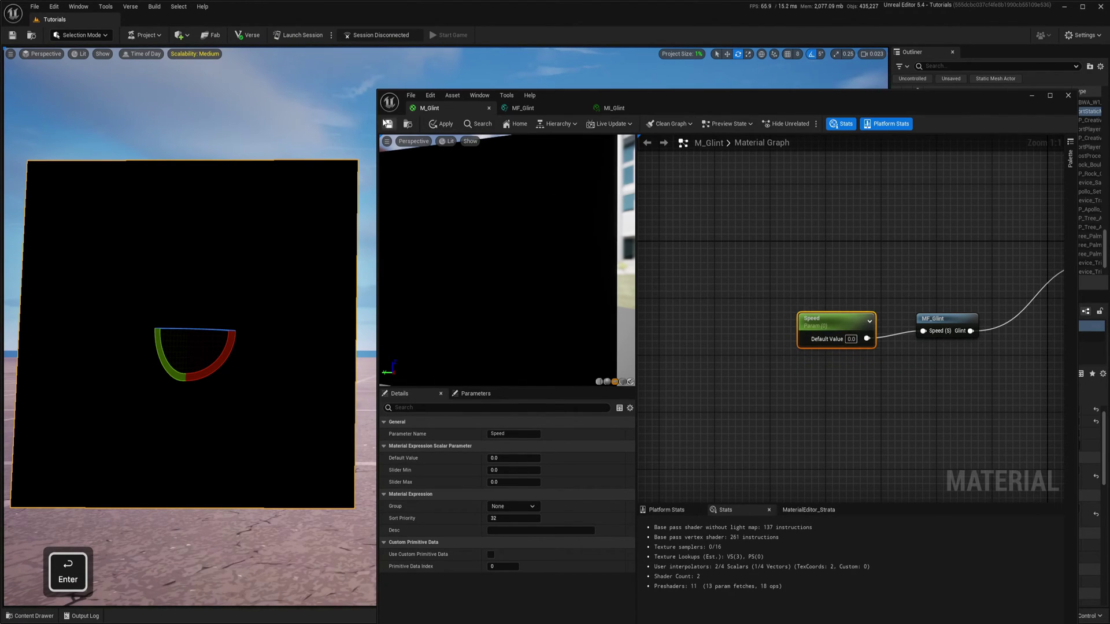
Step: Override the Speed parameter in the MI_Glint material instance and set it to about 1.05
click(616, 107)
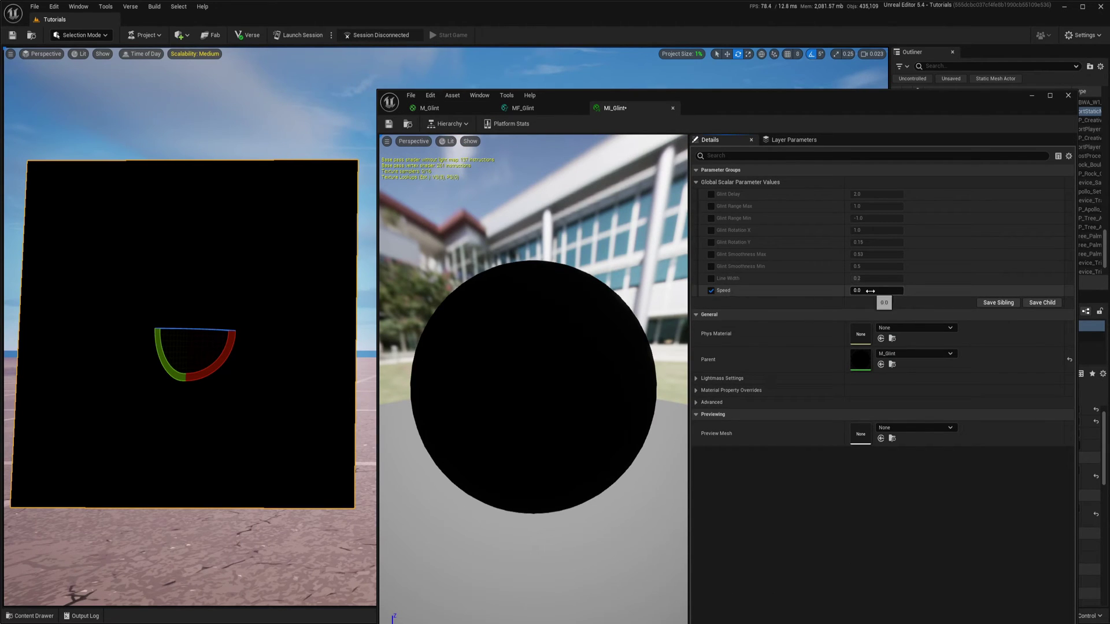
drag(871, 291, 867, 291)
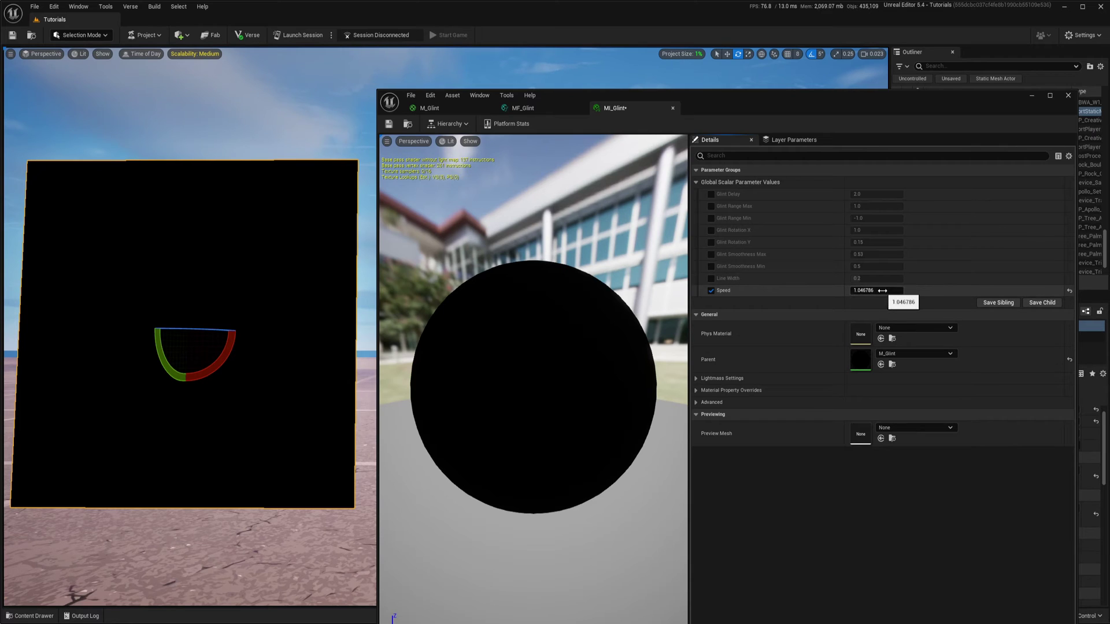
Step: Review the Glint Rotation and Glint Range parameter nodes in MF_Glint, and the Speed parameter feeding the MF_Glint node in M_Glint
click(522, 108)
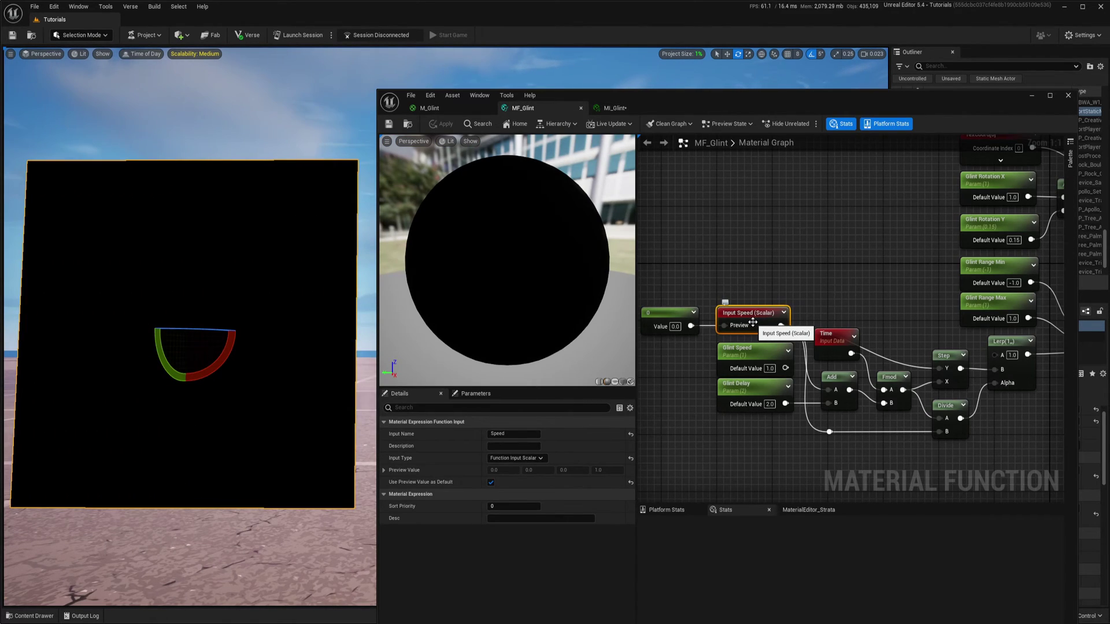
right_drag(823, 308, 681, 342)
drag(809, 244, 882, 349)
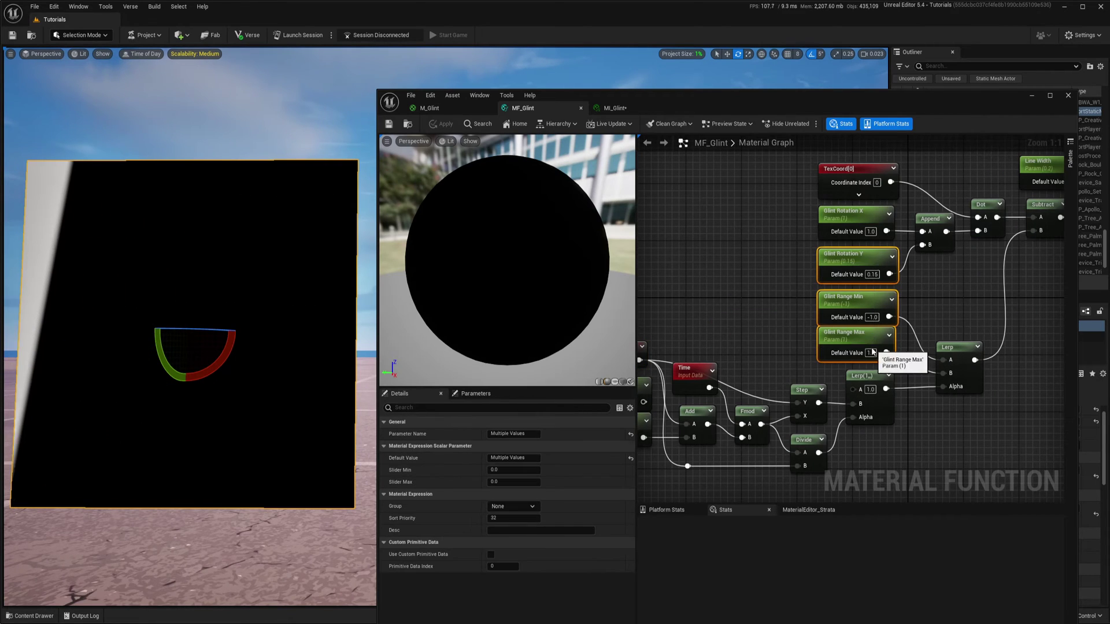
click(762, 337)
scroll(780, 329, down, 1)
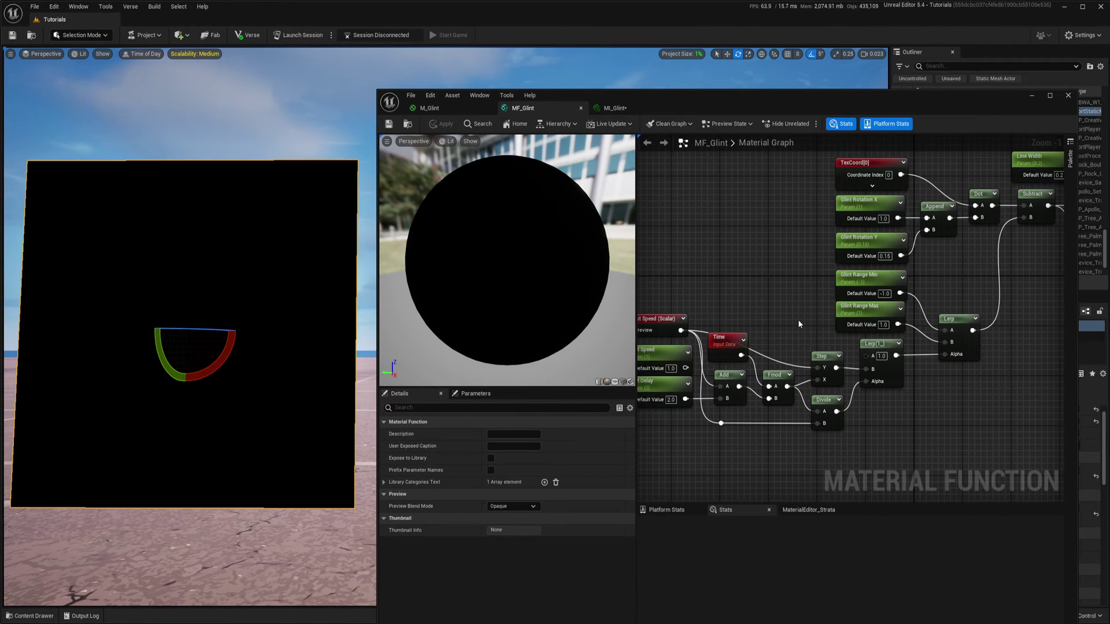
right_drag(802, 301, 771, 332)
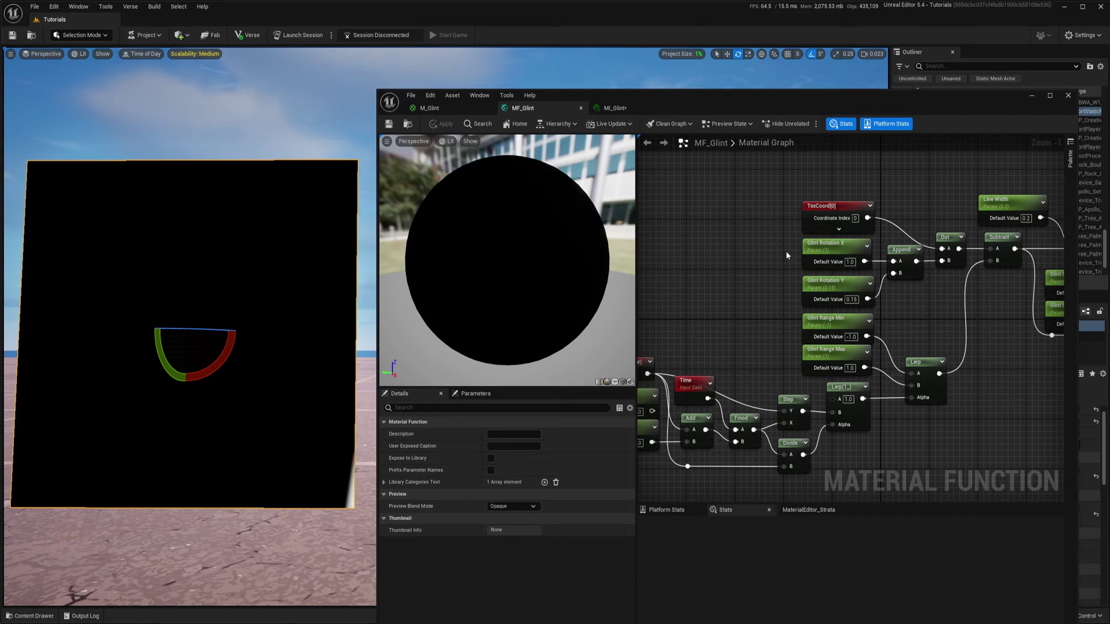
drag(786, 252, 871, 355)
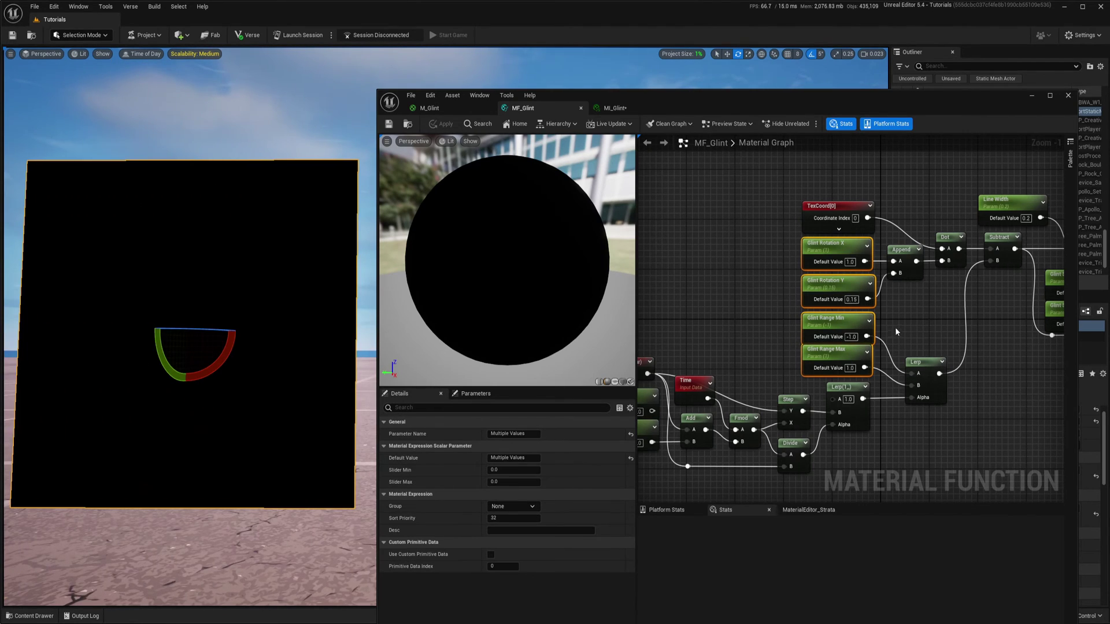
click(447, 113)
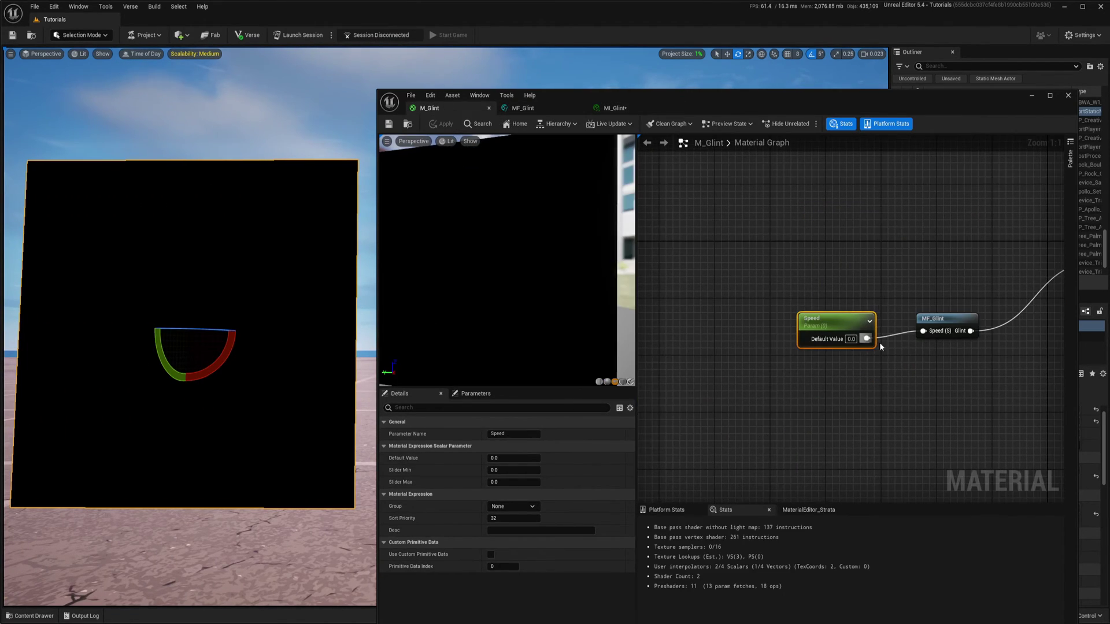
mouse_move(858, 326)
mouse_down()
mouse_move(817, 325)
mouse_move(851, 325)
mouse_up()
right_drag(933, 384, 845, 371)
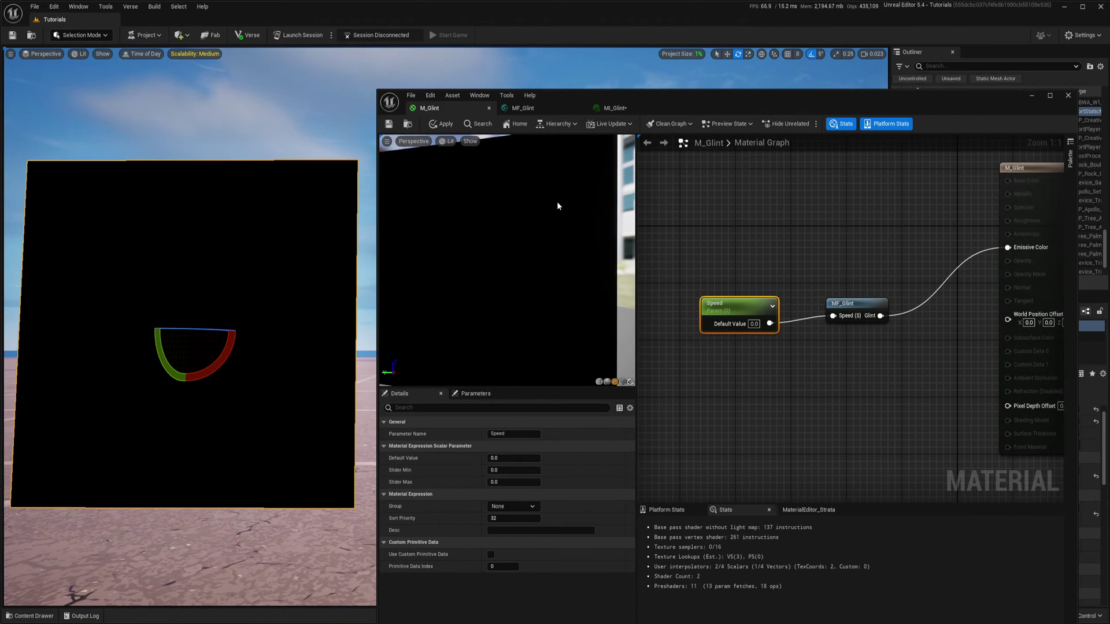
Step: In MF_Glint, move all output connections of the Speed function input back to the Glint Speed parameter
click(536, 112)
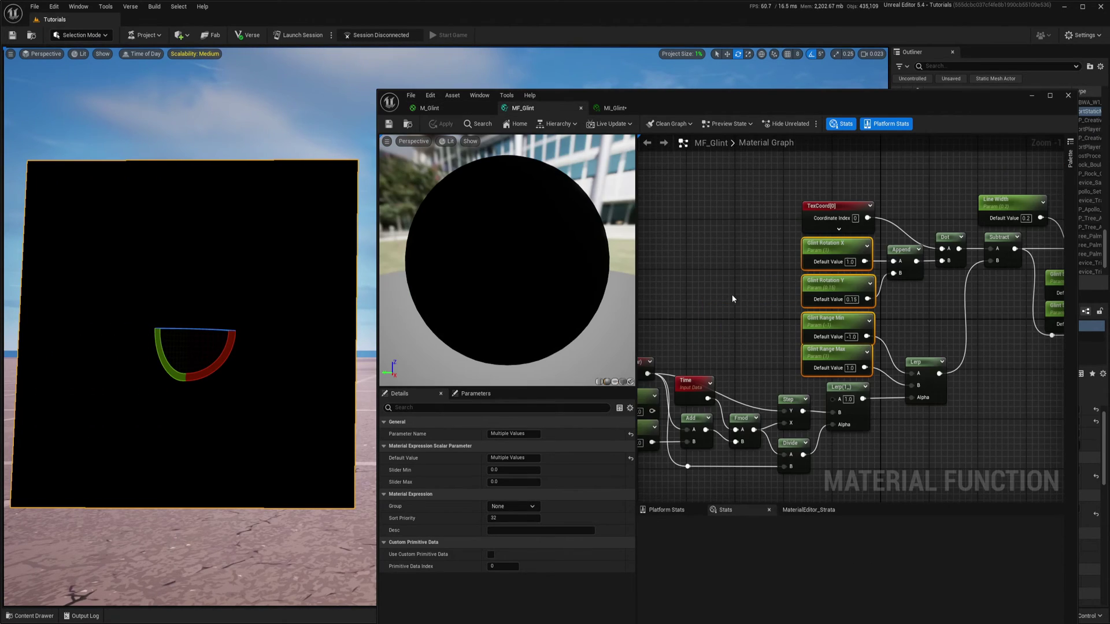
right_drag(805, 345, 770, 339)
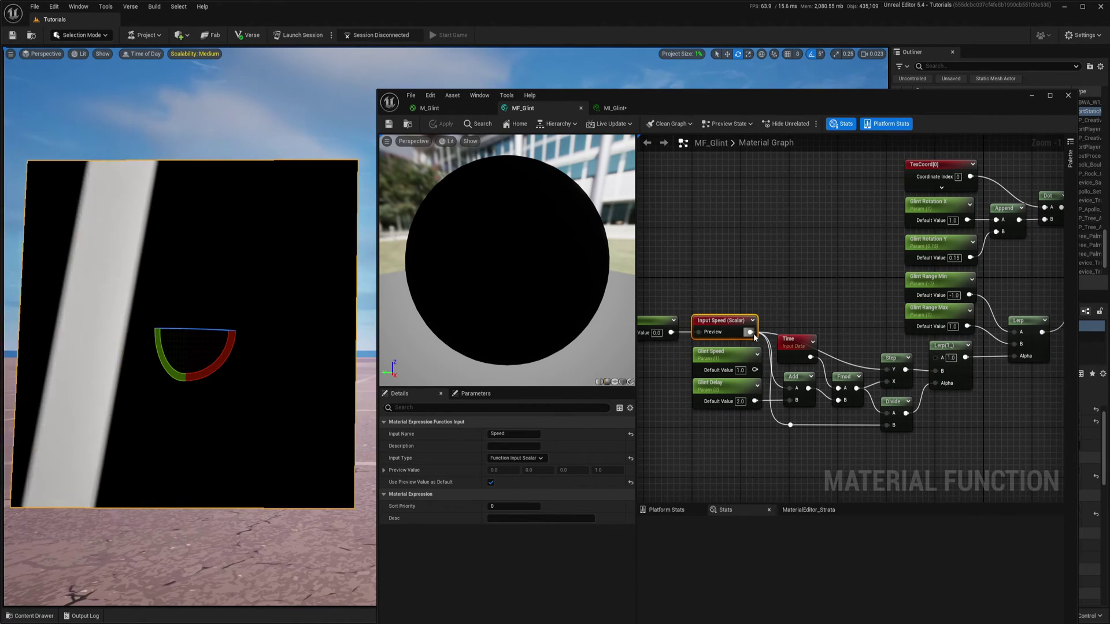
ctrl+drag(751, 331, 754, 370)
Step: Delete the Speed function input and its constant node from the MF_Glint graph
right_drag(799, 311, 858, 313)
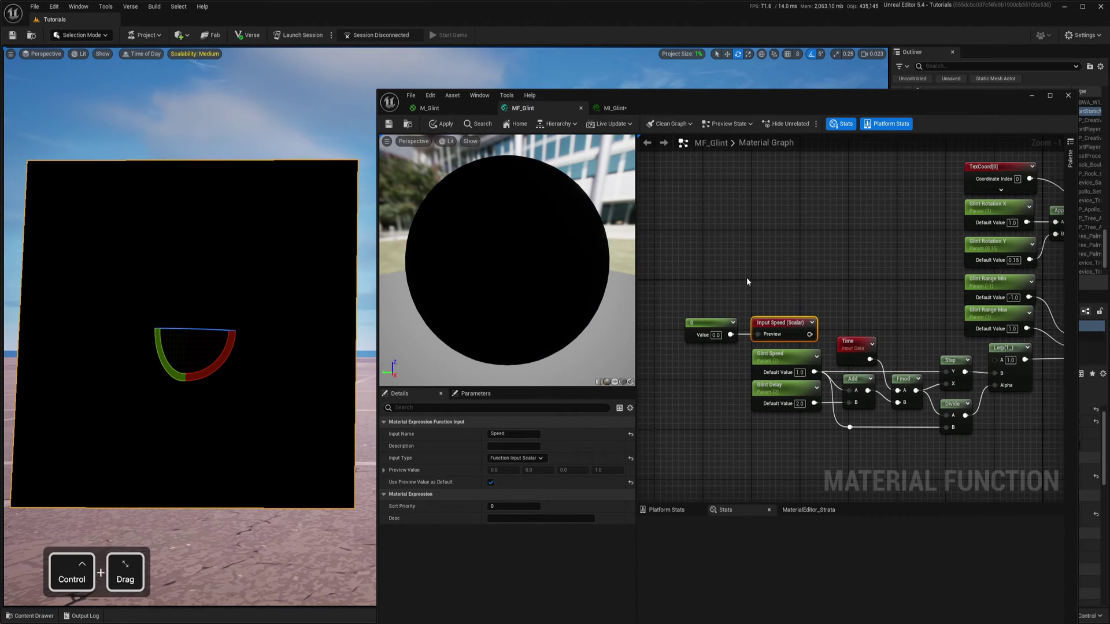
drag(694, 283, 819, 348)
key(Delete)
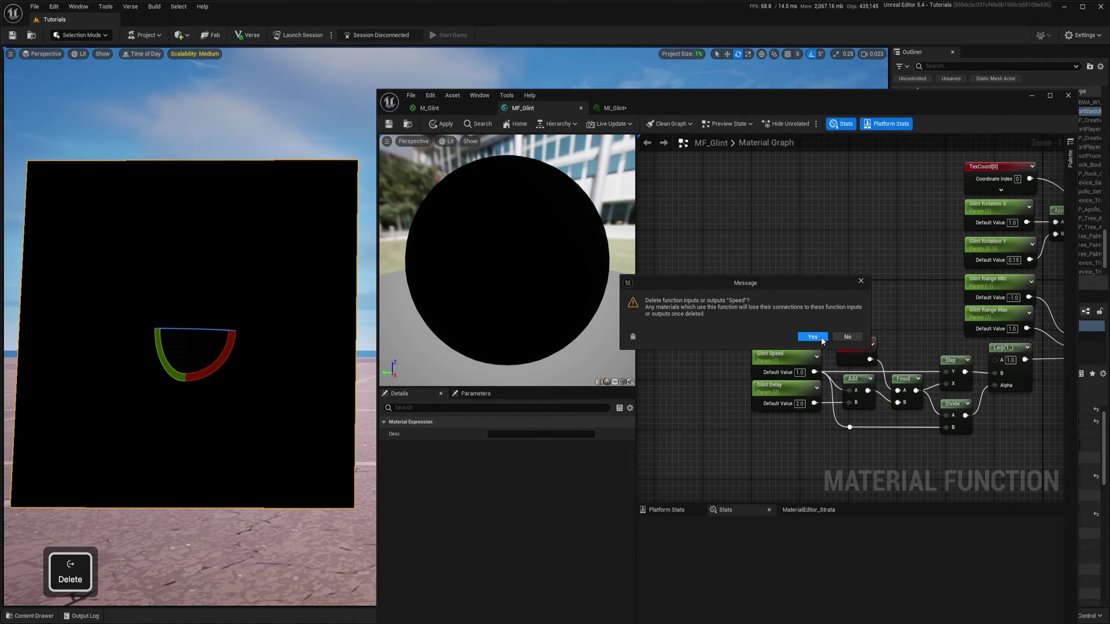
click(813, 338)
Step: Delete the Speed parameter node from M_Glint and apply the pending changes to the MF_Glint function
click(633, 109)
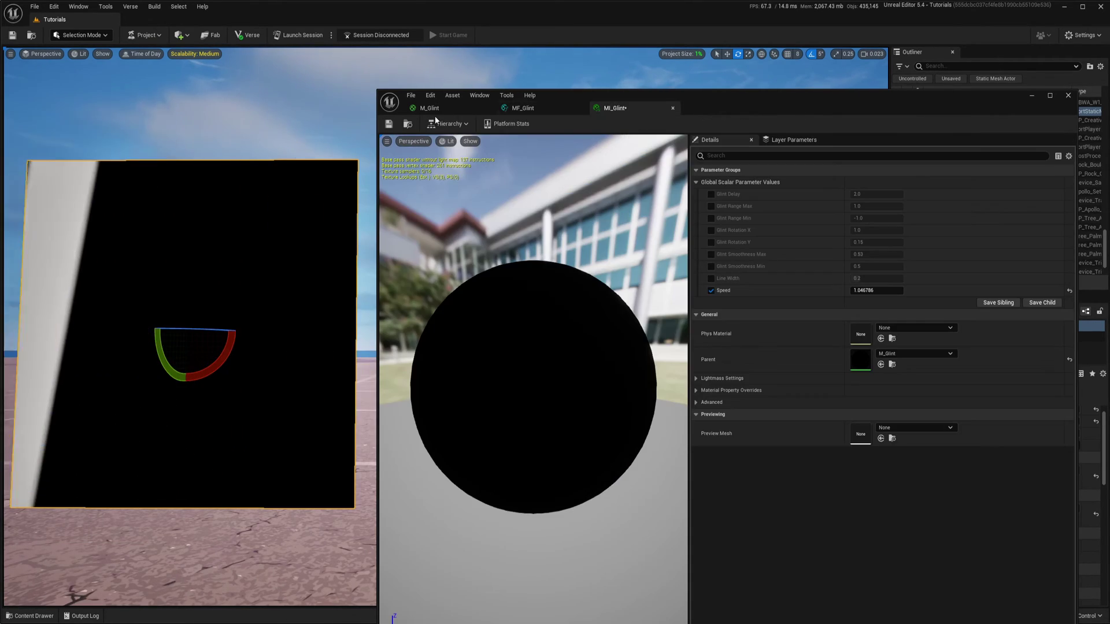
click(433, 109)
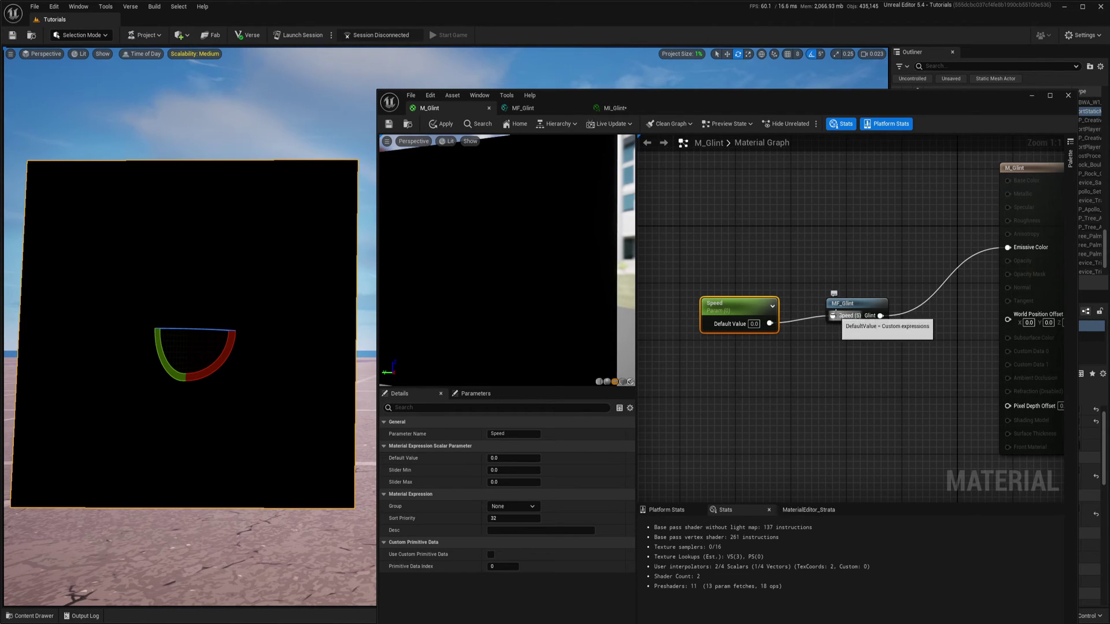
key(Delete)
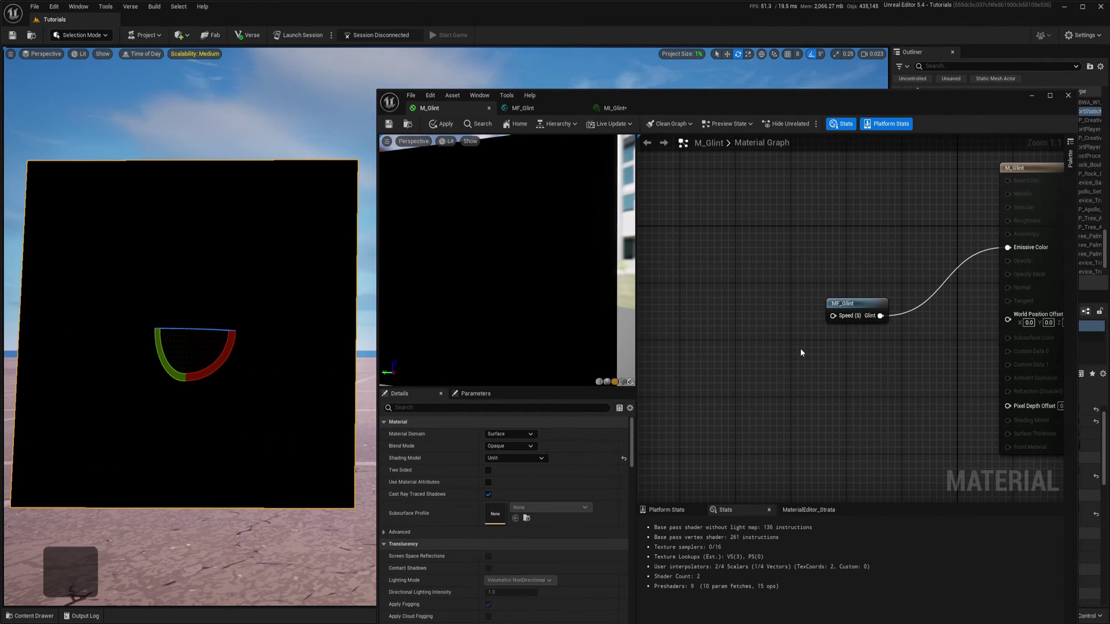
click(523, 108)
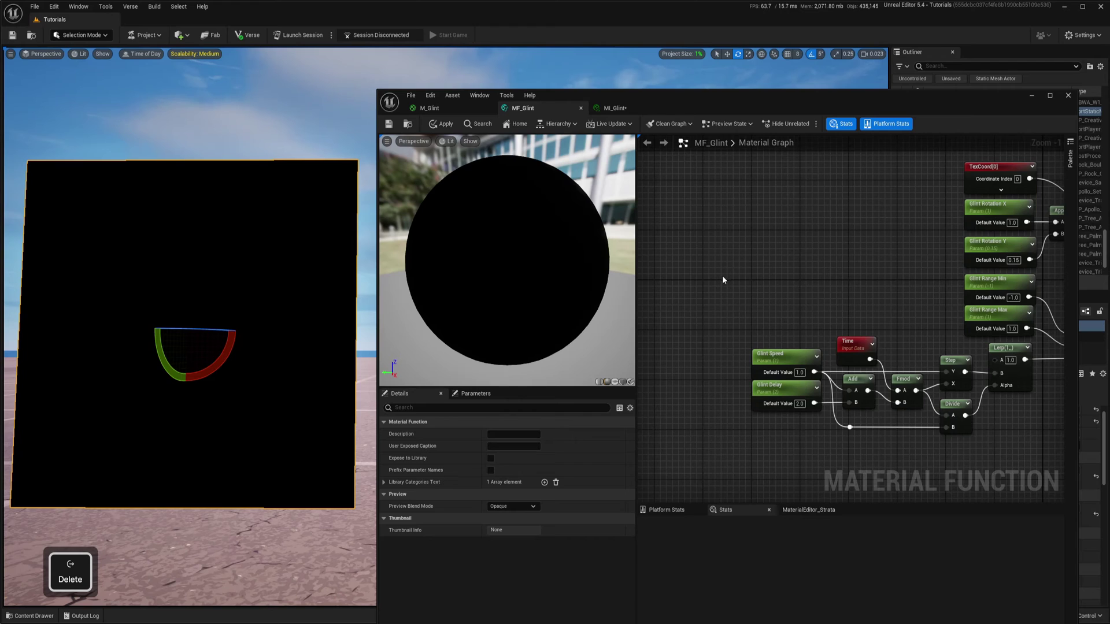
click(441, 124)
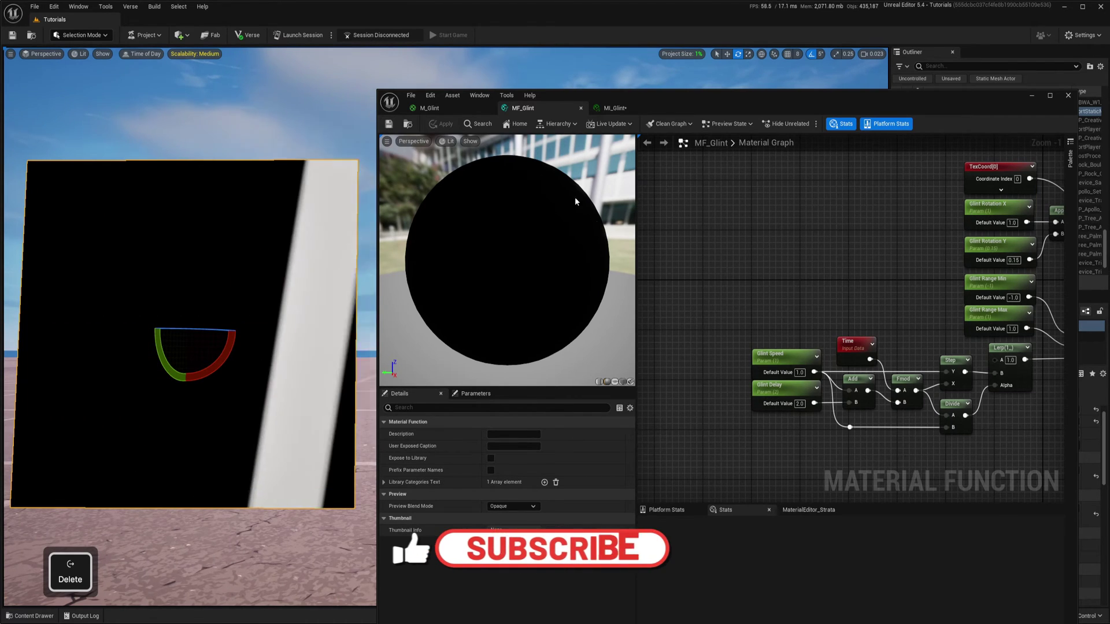
Step: Reposition the MF_Glint node lower in the M_Glint graph to clear space above it
click(444, 108)
click(830, 277)
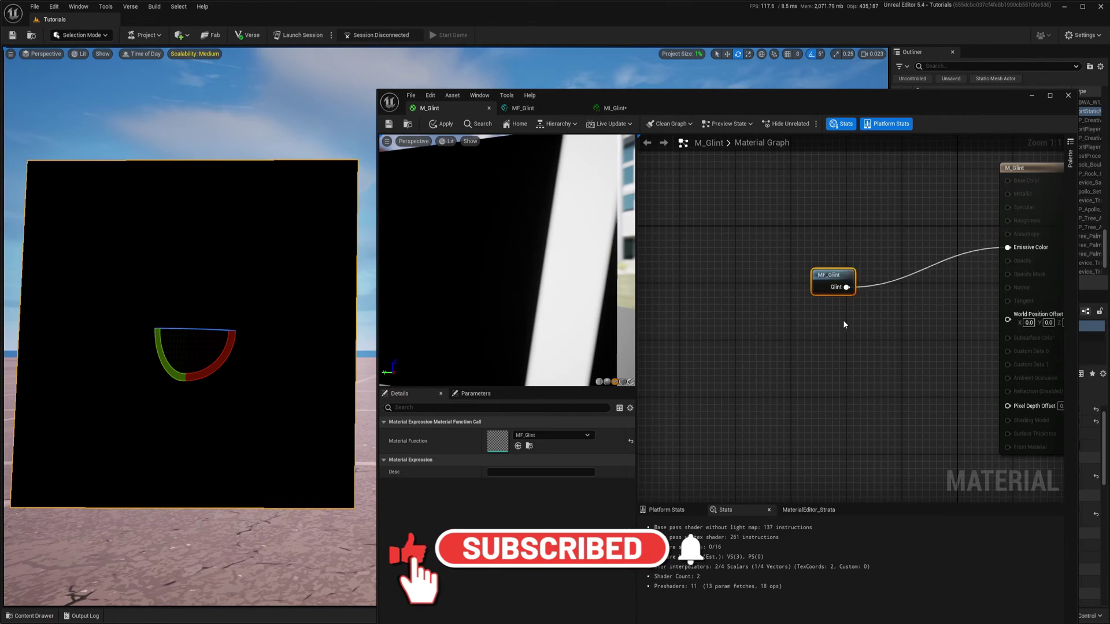
drag(832, 276, 803, 341)
right_drag(843, 286, 863, 297)
drag(773, 362, 788, 341)
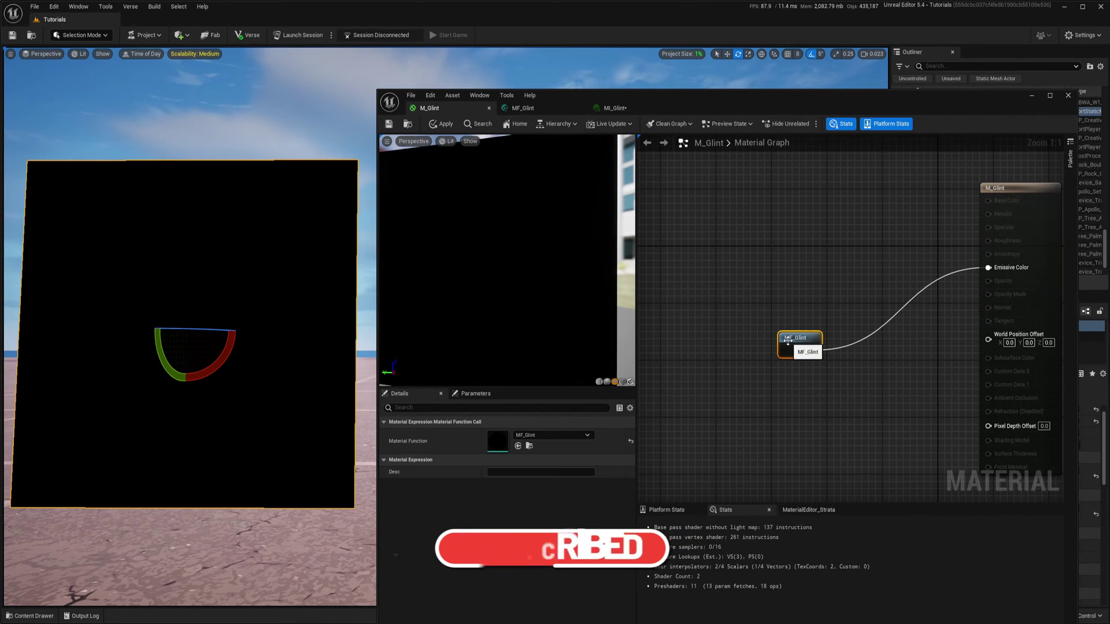
right_drag(868, 292, 905, 311)
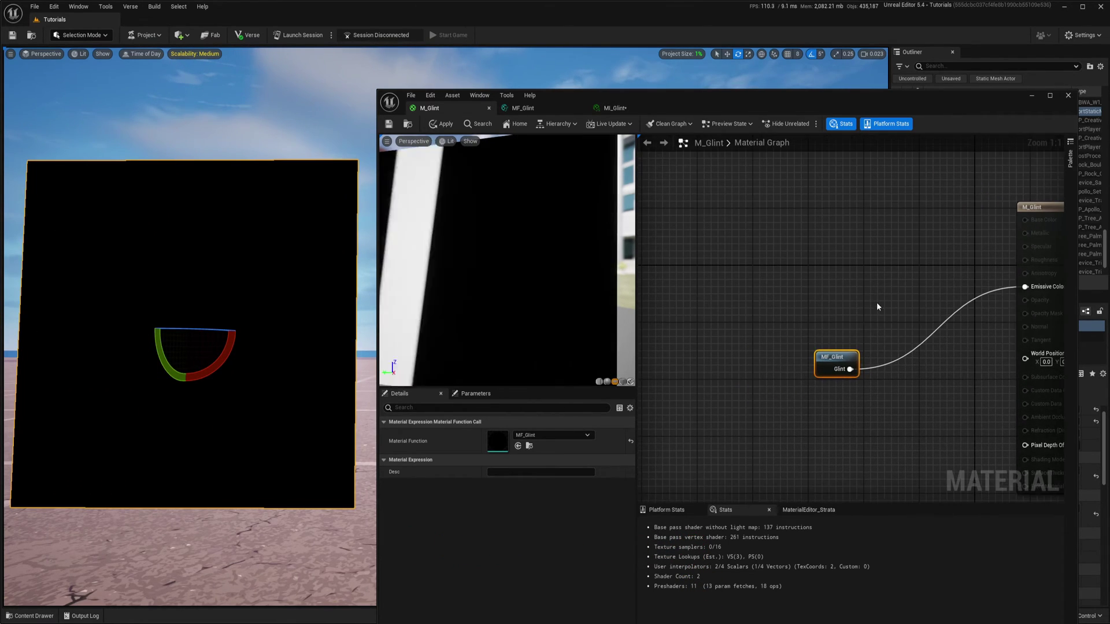
mouse_move(836, 357)
mouse_down()
mouse_move(840, 294)
mouse_move(835, 352)
mouse_move(847, 354)
mouse_up()
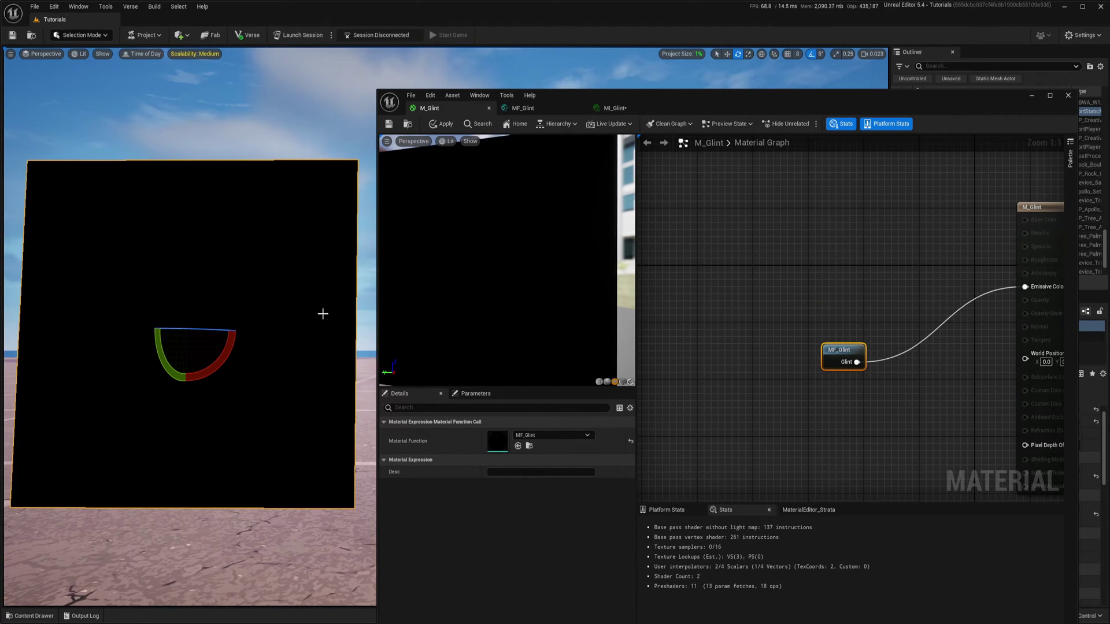
right_drag(848, 312, 884, 331)
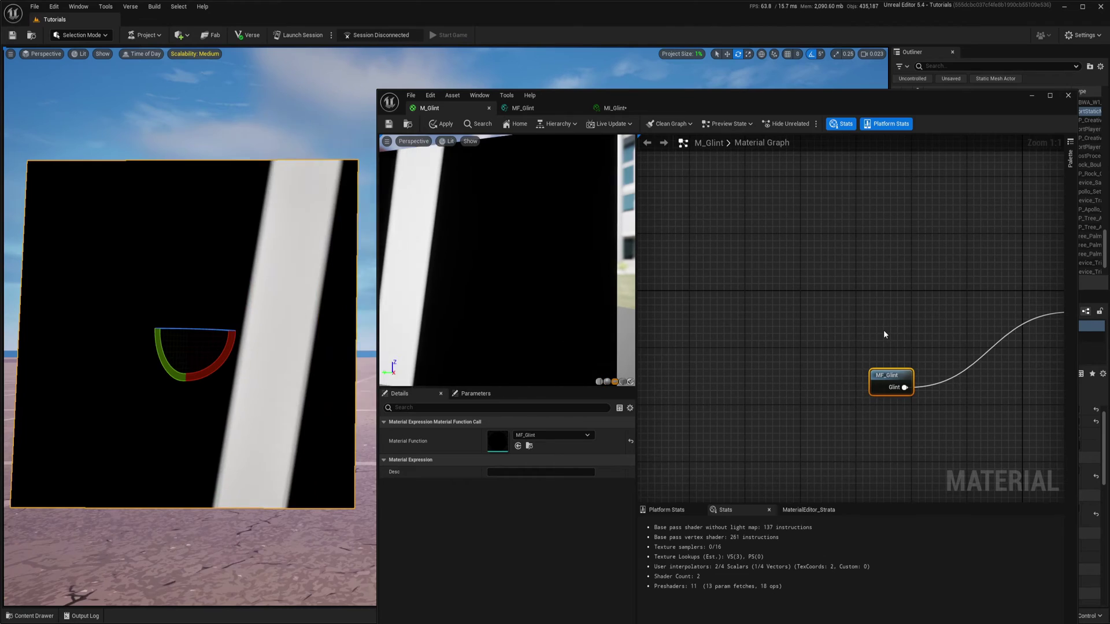
click(883, 333)
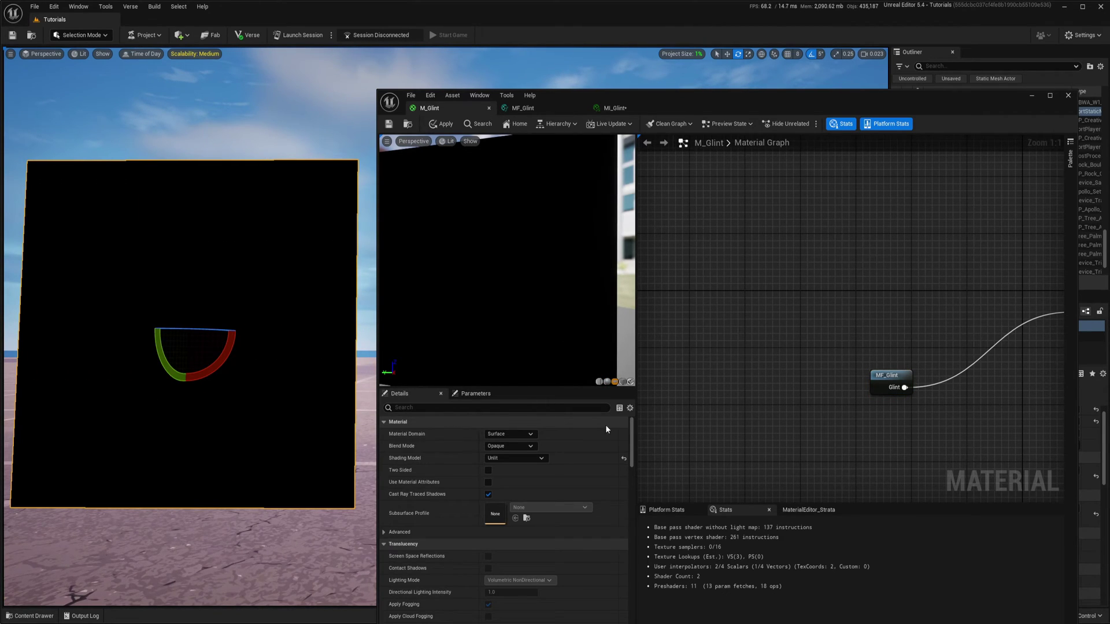
Step: Add the T_BronzeRank_3 texture from the Widgets/RankIcons folder to the M_Glint graph as a texture sample
click(28, 615)
click(63, 455)
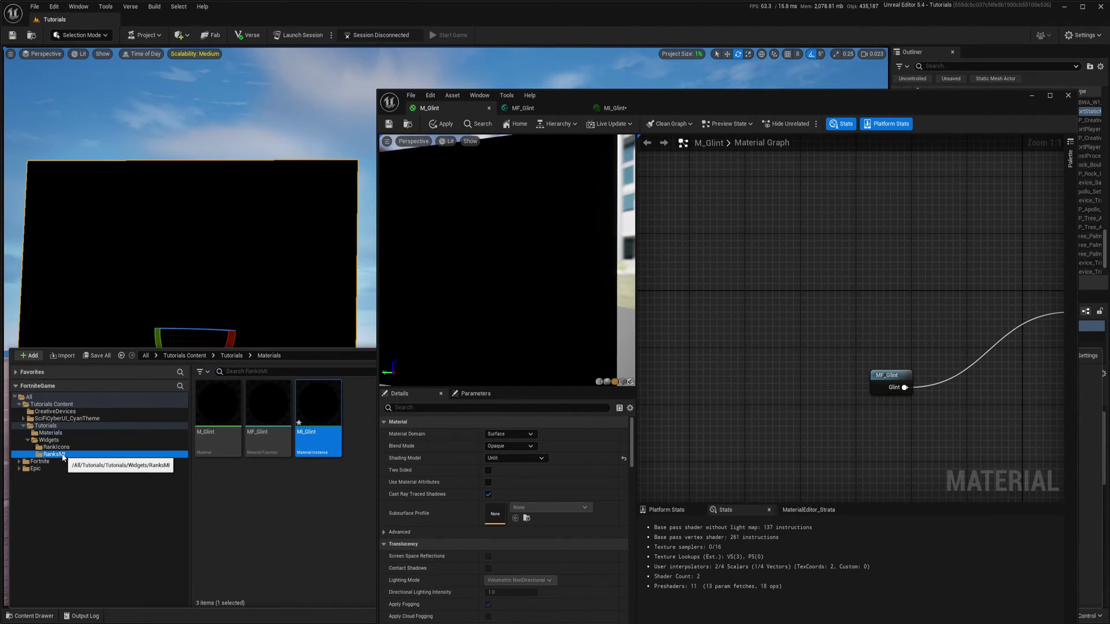
click(57, 447)
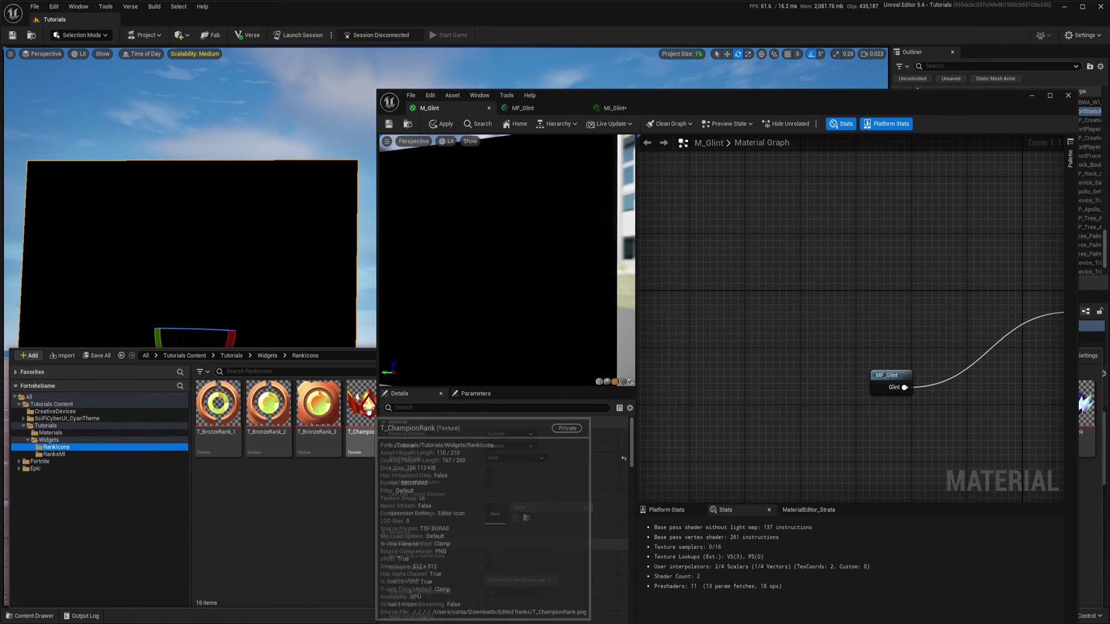
drag(318, 405, 837, 241)
key(Home)
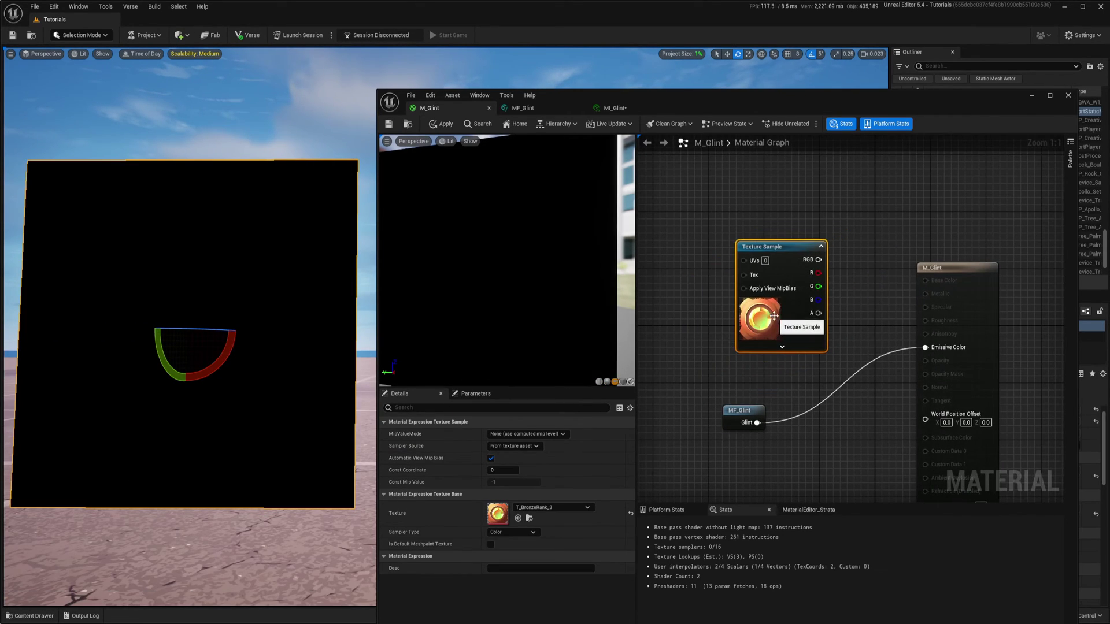
Step: Open the T_BronzeRank_3 texture, isolate its alpha channel for inspection, and close the texture
double_click(498, 513)
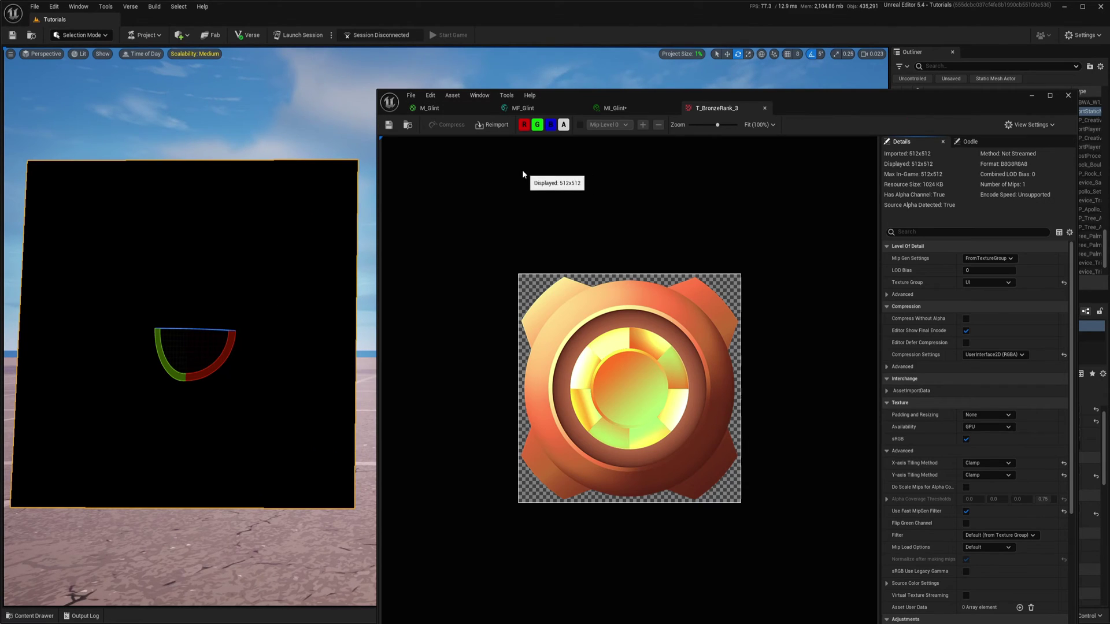
click(523, 124)
click(537, 124)
click(551, 124)
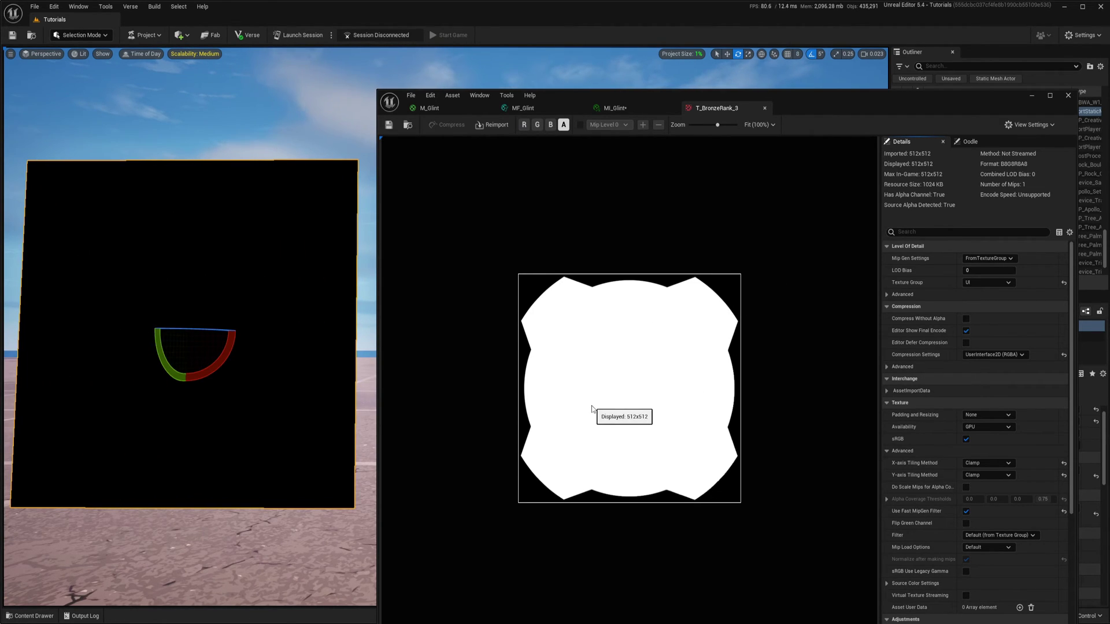
click(765, 108)
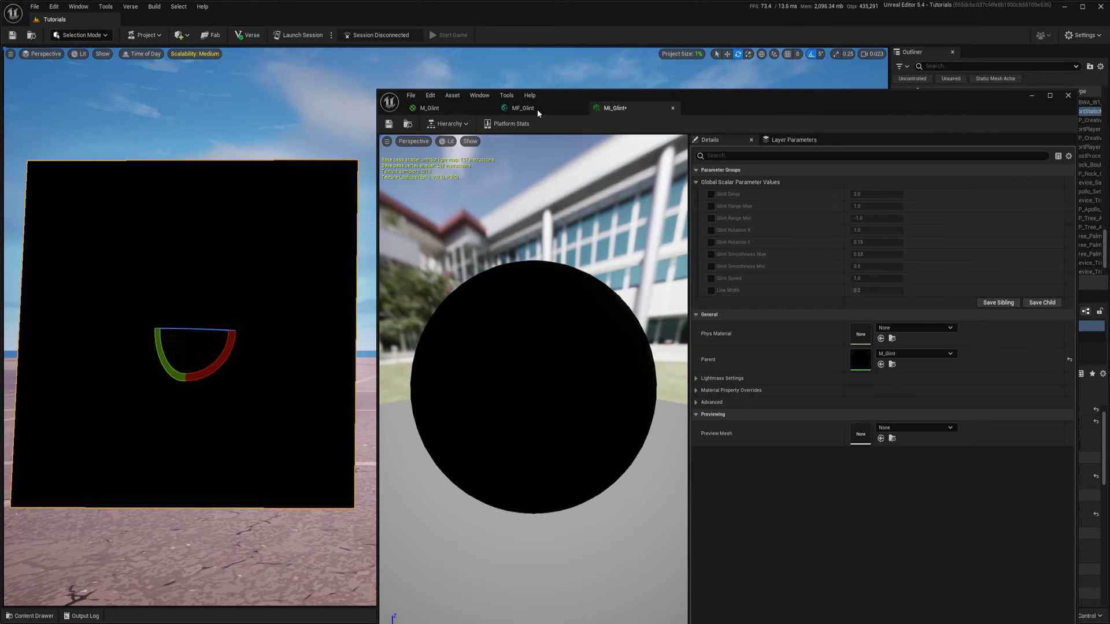
Step: Set M_Glint's blend mode to Translucent
click(459, 110)
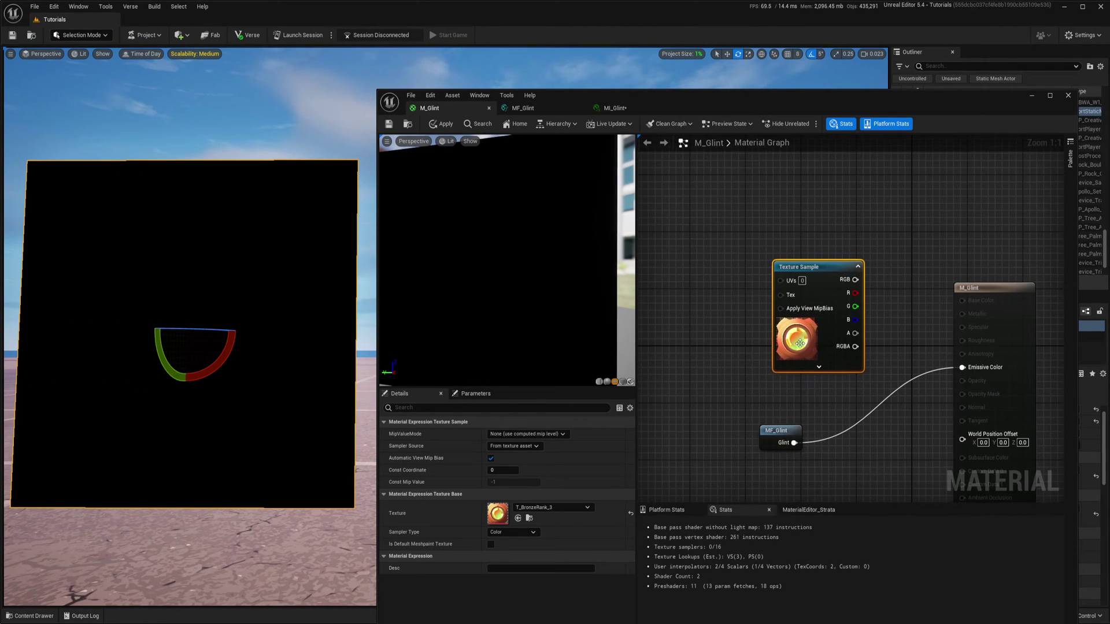
drag(718, 326, 718, 339)
right_drag(831, 326, 857, 279)
click(857, 279)
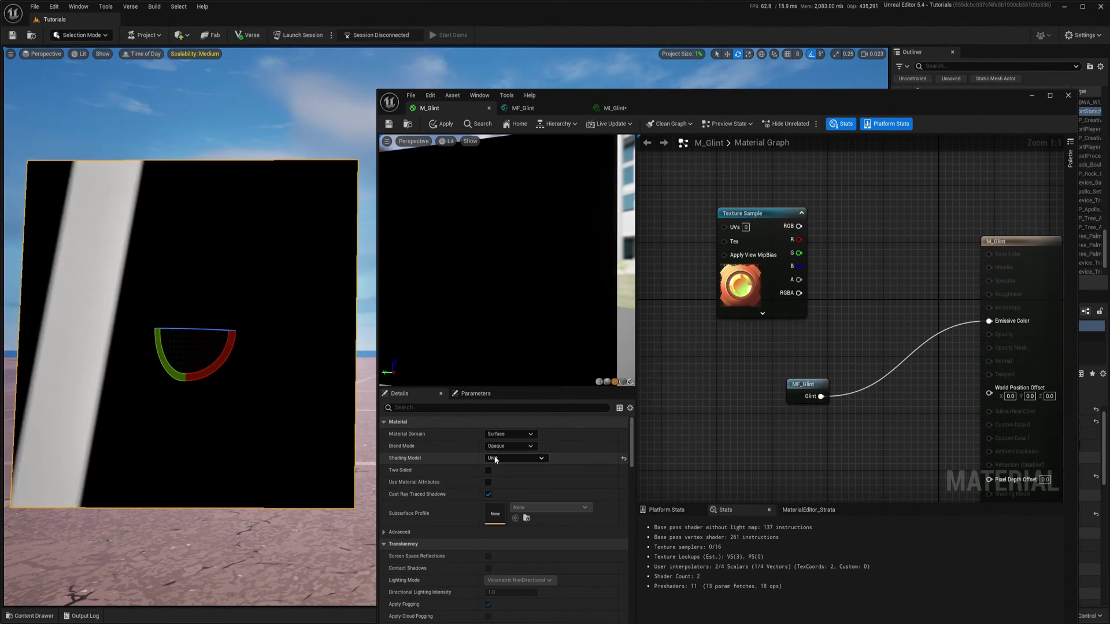
click(508, 449)
click(506, 470)
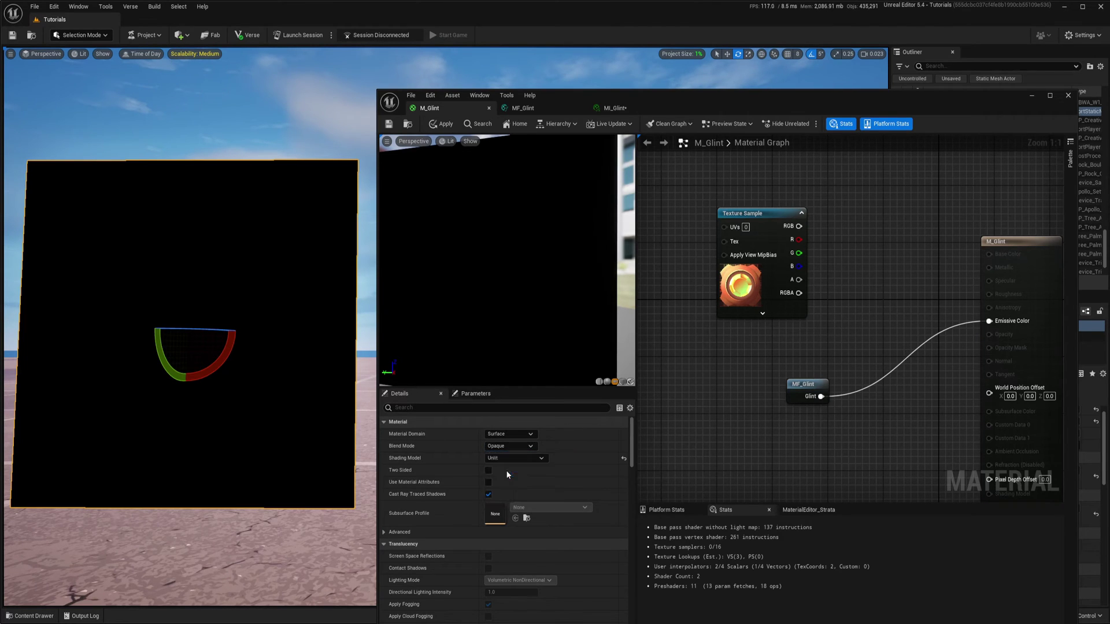
Step: Connect the texture sample's alpha output to the Opacity input of M_Glint
right_drag(904, 272, 831, 268)
drag(702, 222, 727, 227)
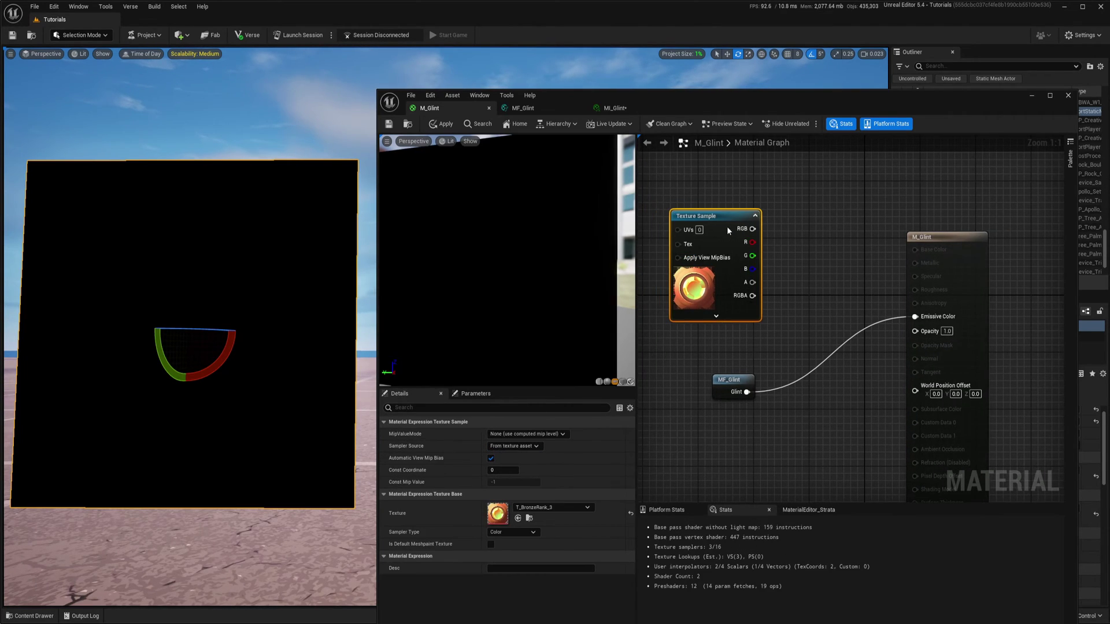
drag(752, 282, 916, 331)
right_drag(820, 285, 847, 305)
drag(779, 248, 896, 294)
click(859, 244)
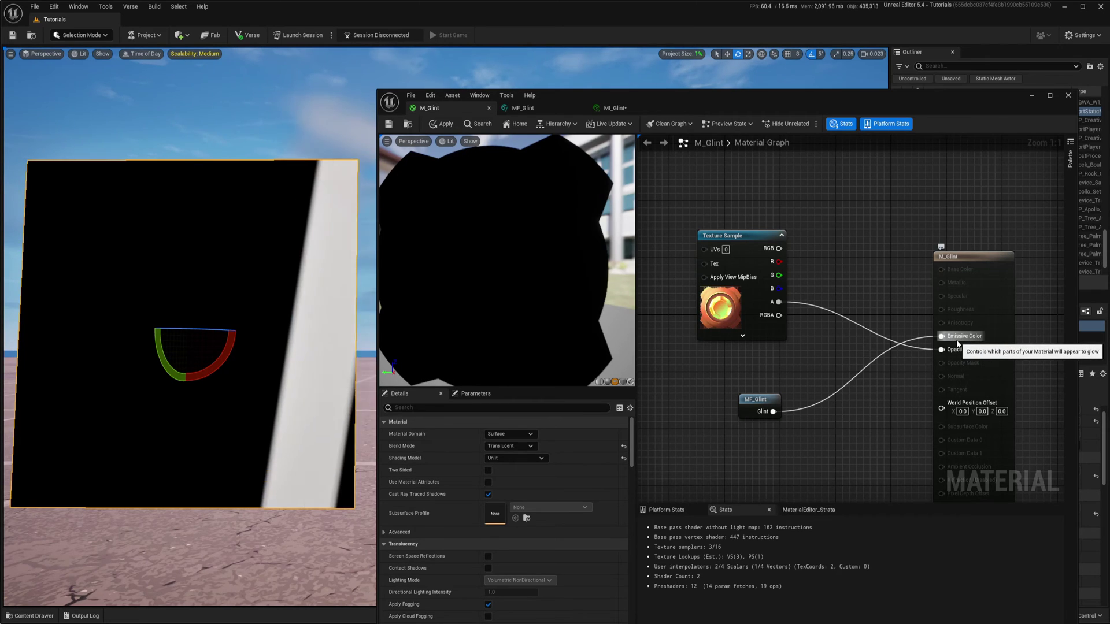
Step: Switch M_Glint to a lit shading model with the texture's RGB output feeding Base Color, and apply the material
click(514, 458)
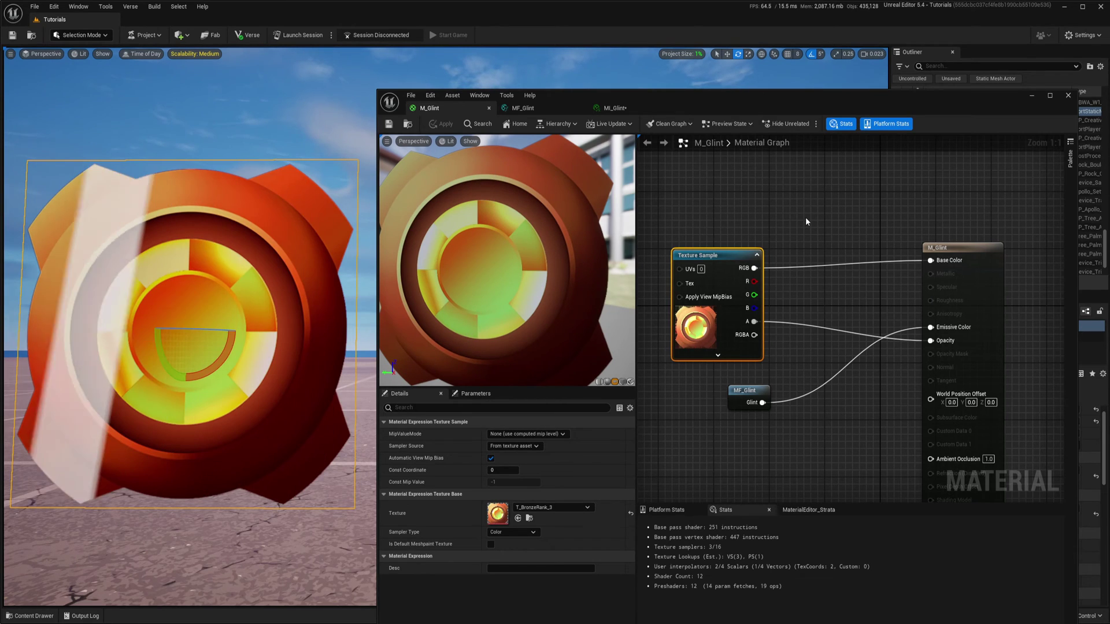
right_drag(859, 303, 890, 271)
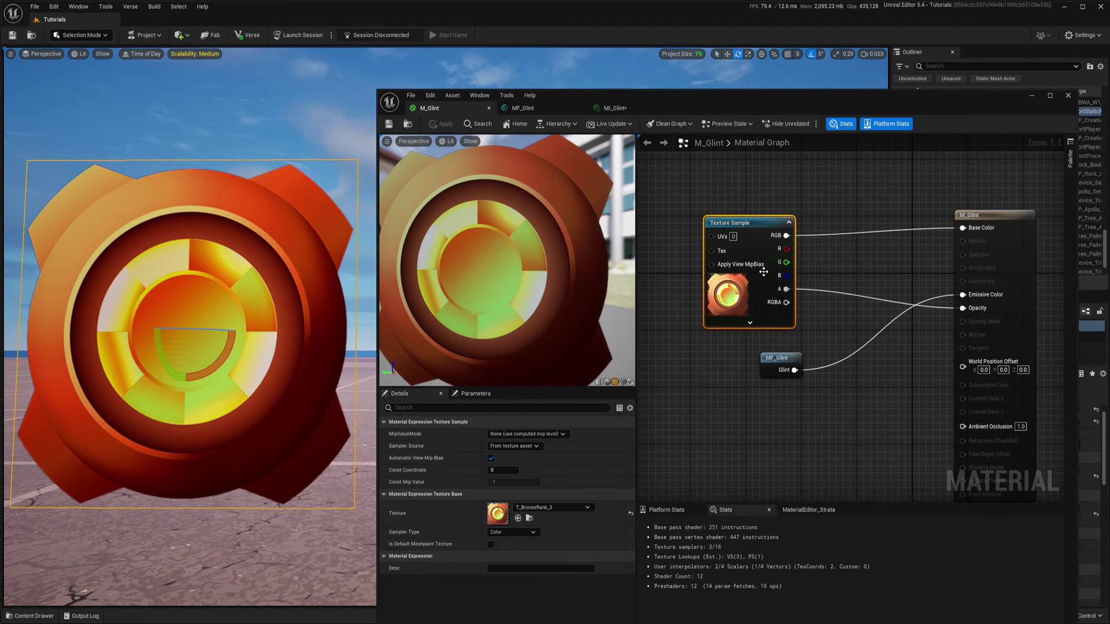
Step: Examine the rank icon in the level viewport from different distances and reframe it so the whole icon is in view
drag(763, 272, 770, 265)
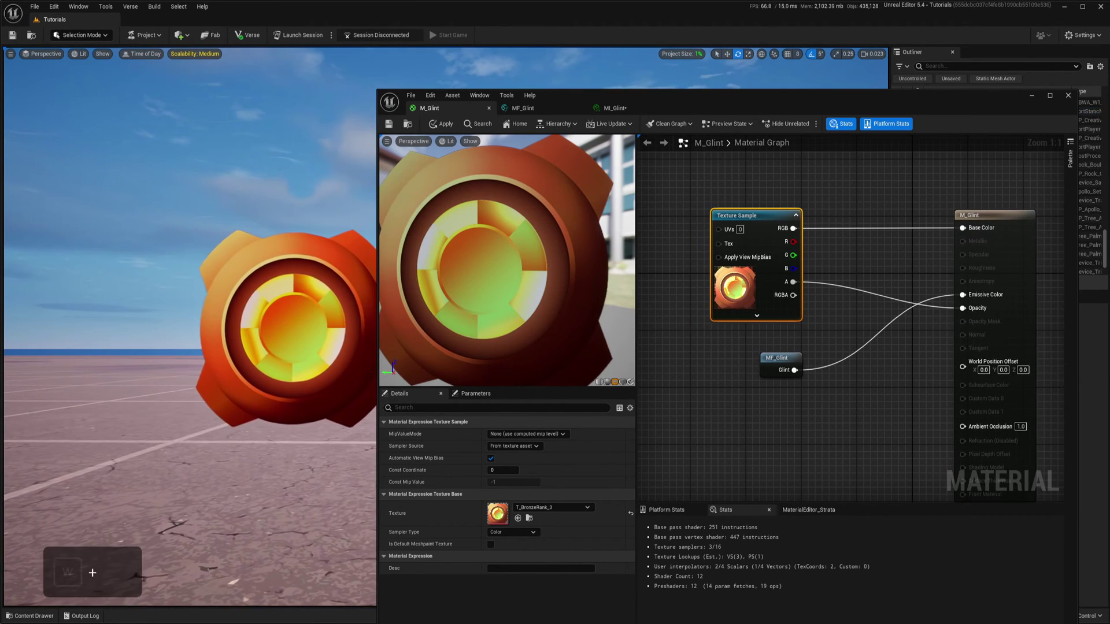
key(d)
key(w)
scroll(190, 327, up, 2)
key(a)
right_drag(212, 331, 212, 331)
key(s)
key(d)
key(w)
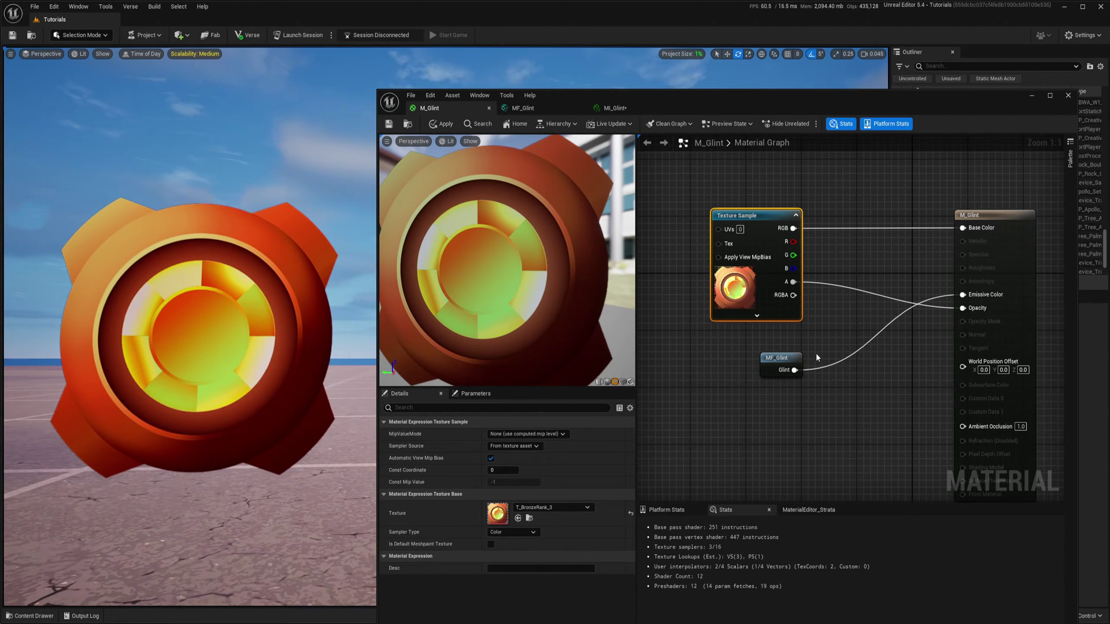
Step: Insert a Multiply node between MF_Glint and Emissive Color, with the Glint output feeding its B input
right_drag(816, 353, 825, 363)
drag(778, 369, 777, 383)
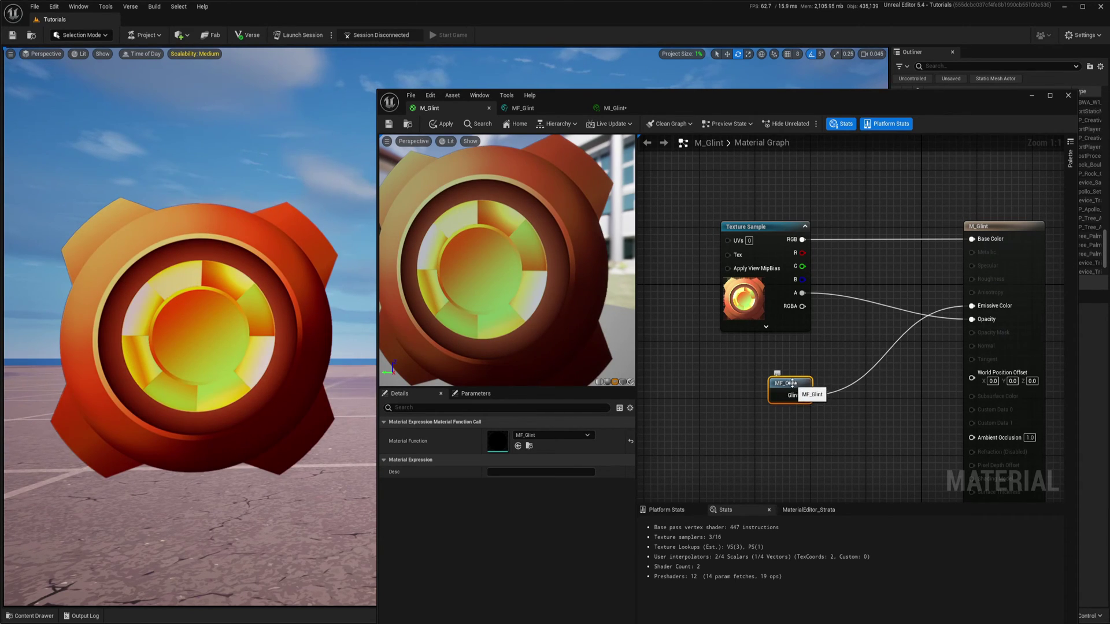
drag(792, 383, 779, 417)
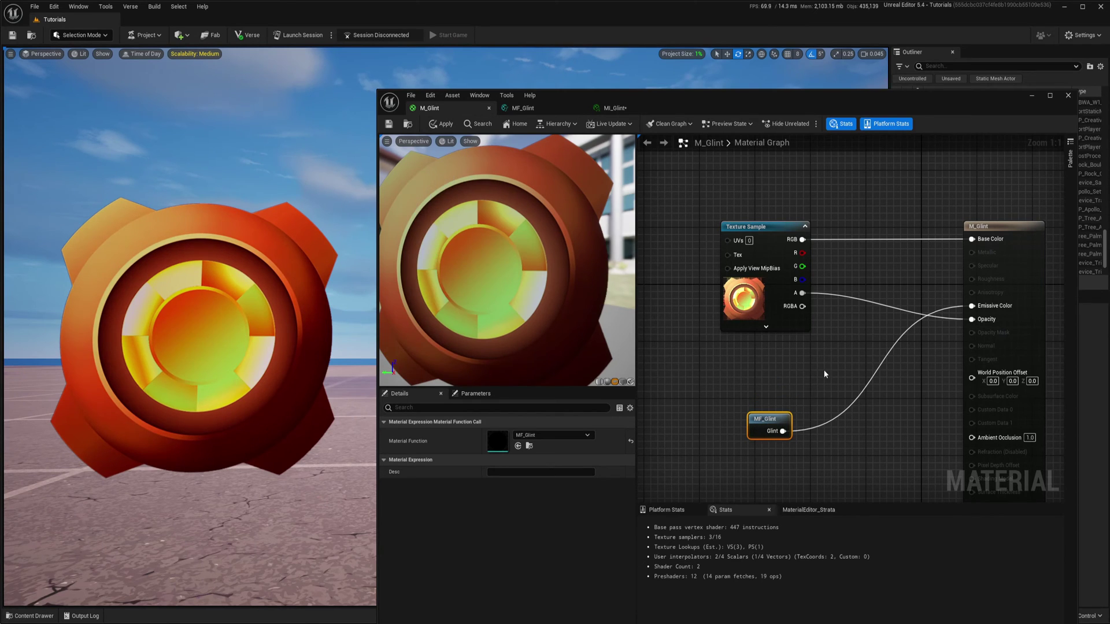
click(851, 357)
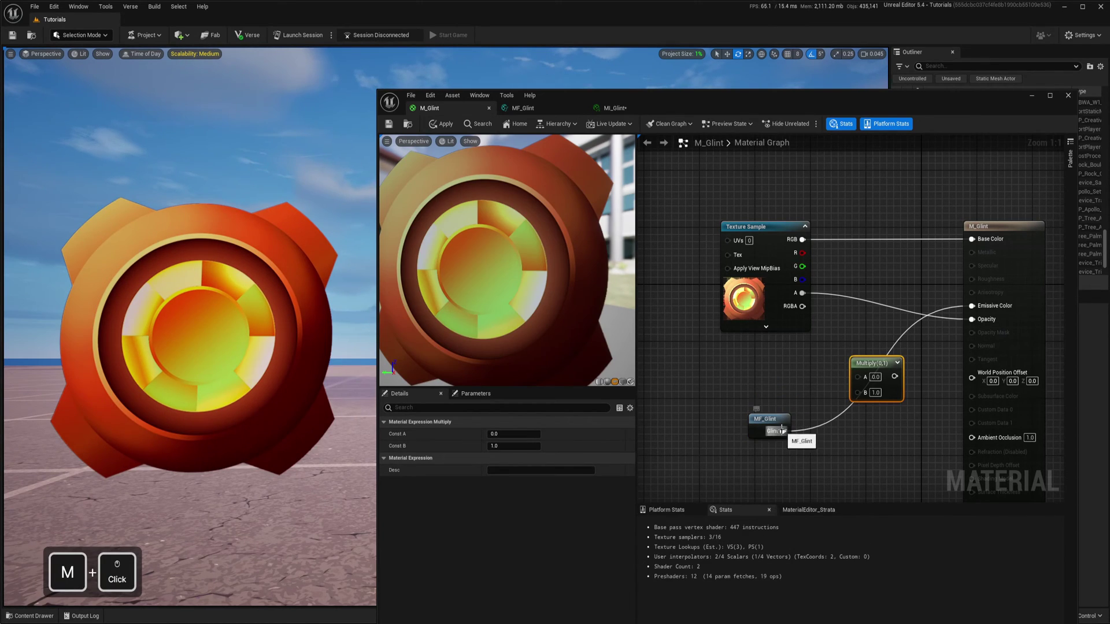
drag(782, 431, 941, 351)
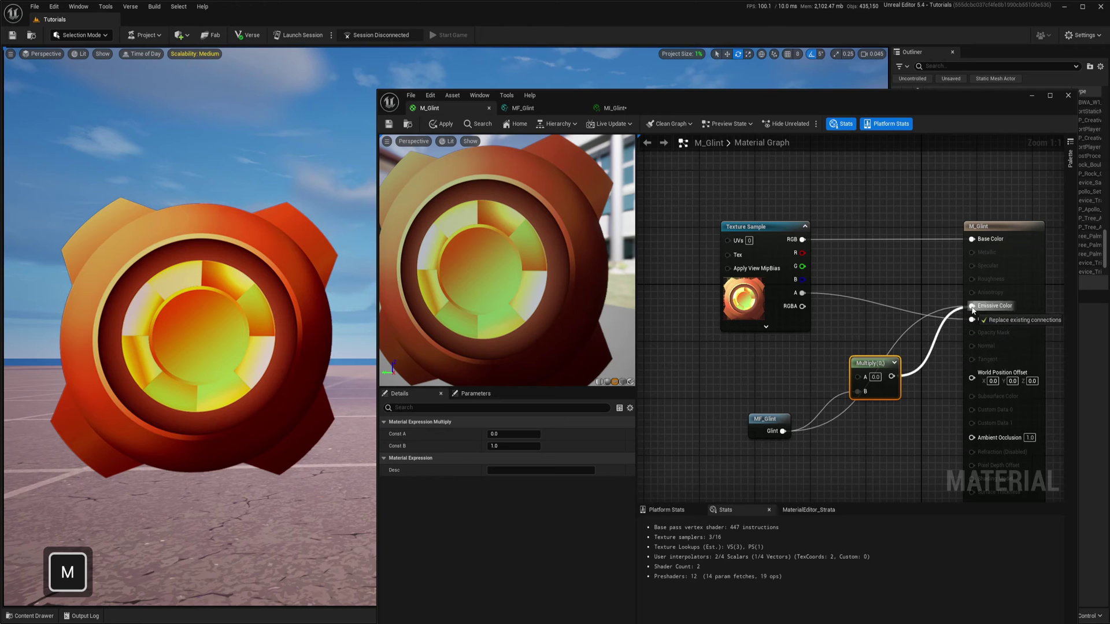
drag(973, 310, 973, 307)
drag(873, 363, 868, 355)
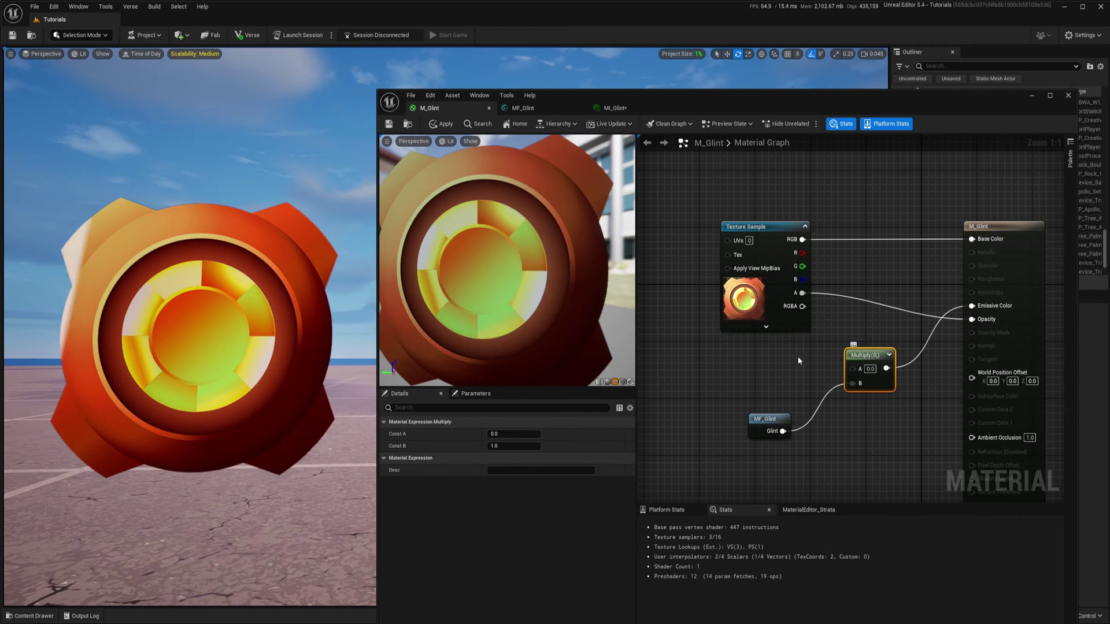
Step: Add a scalar parameter named Glow Intensity with default value 1.0, connect it to the Multiply's A input, and save M_Glint
right_drag(799, 361, 818, 366)
click(784, 358)
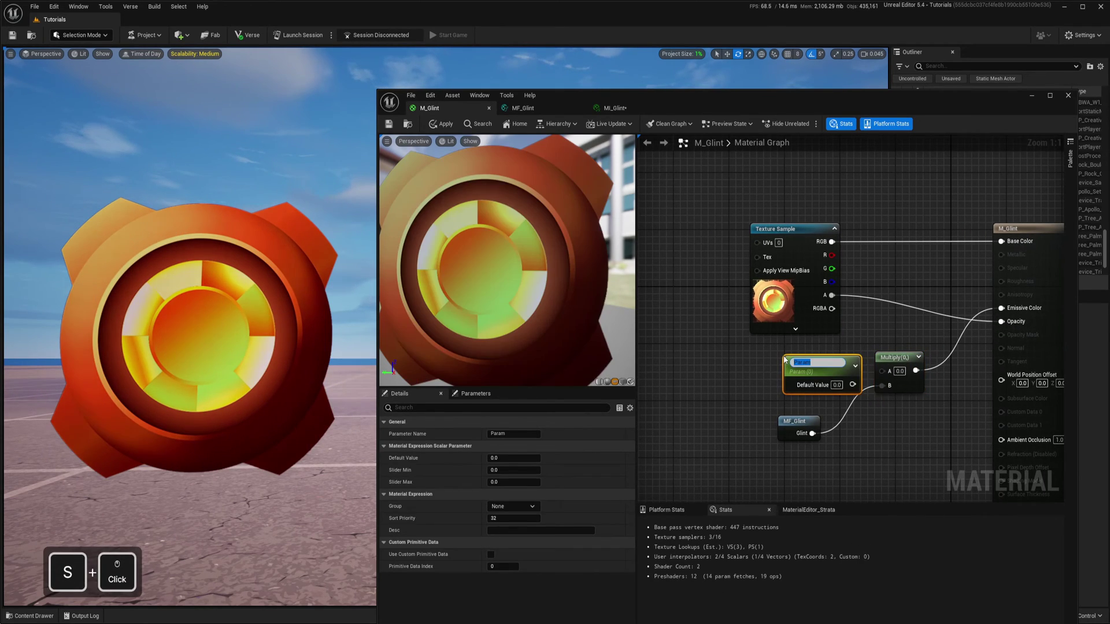
text(Glow)
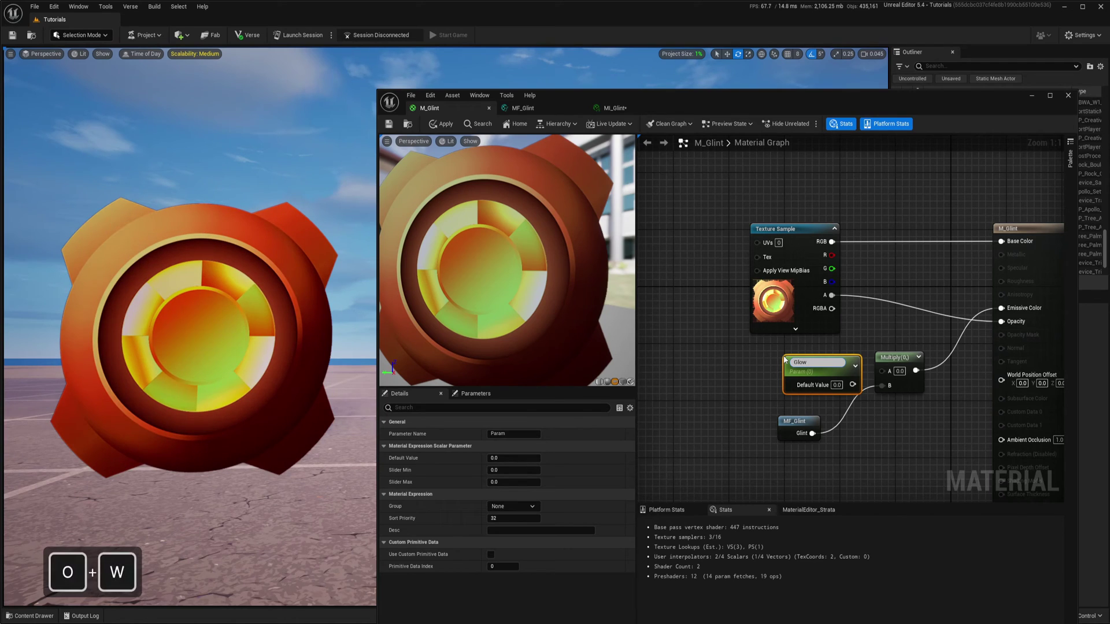
text( Intensity)
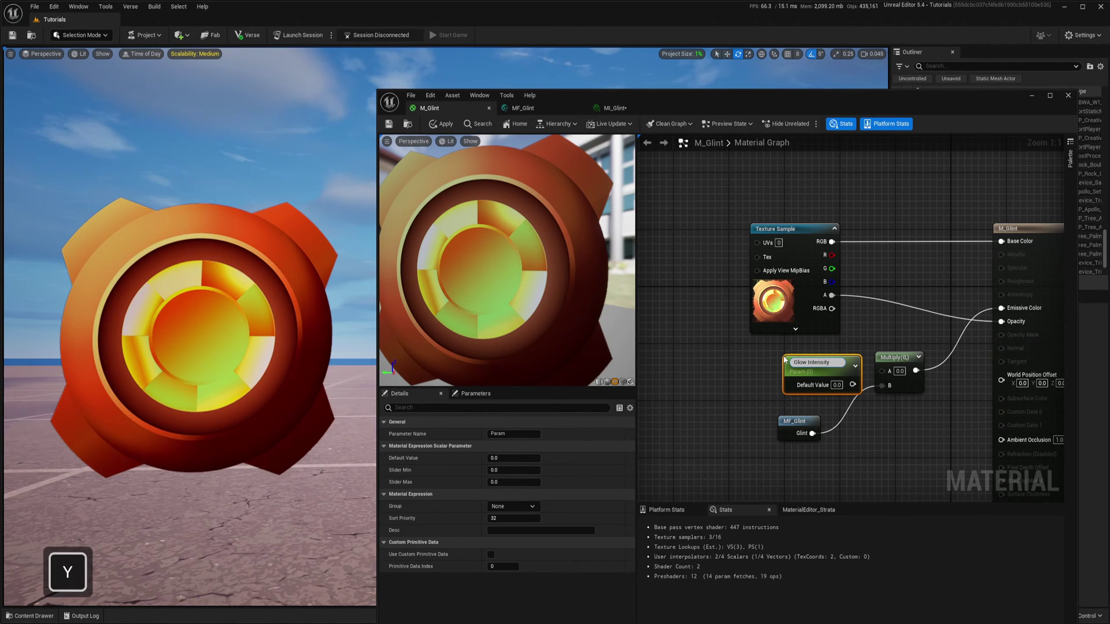
key(Return)
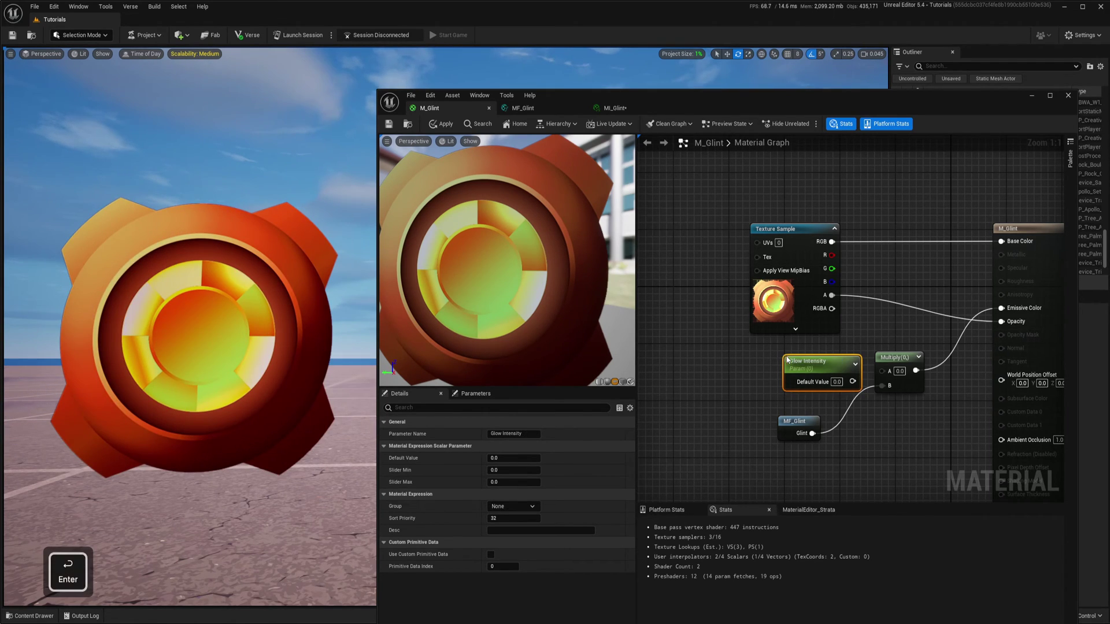
drag(845, 386, 907, 371)
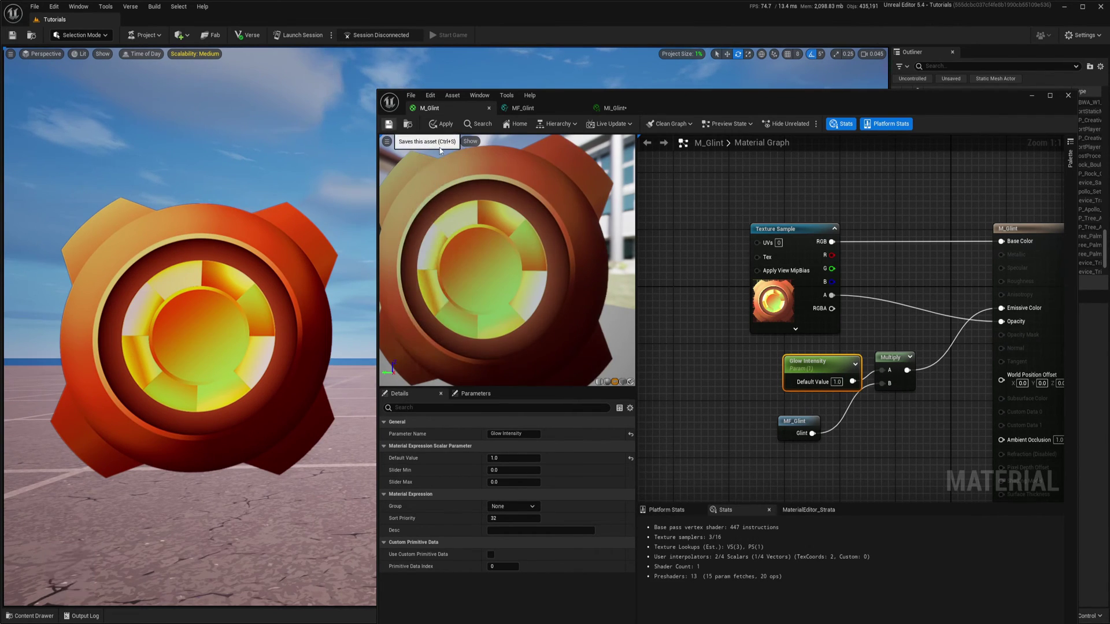
key(ctrl+s)
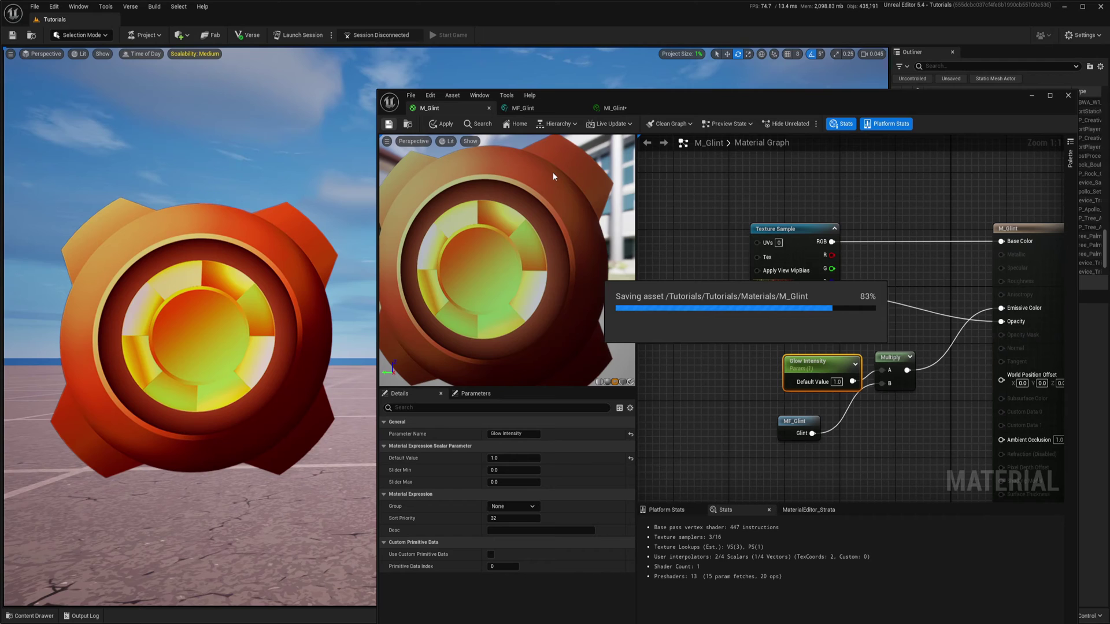
Step: In MI_Glint, override Glow Intensity and raise it to about 88.8
click(615, 108)
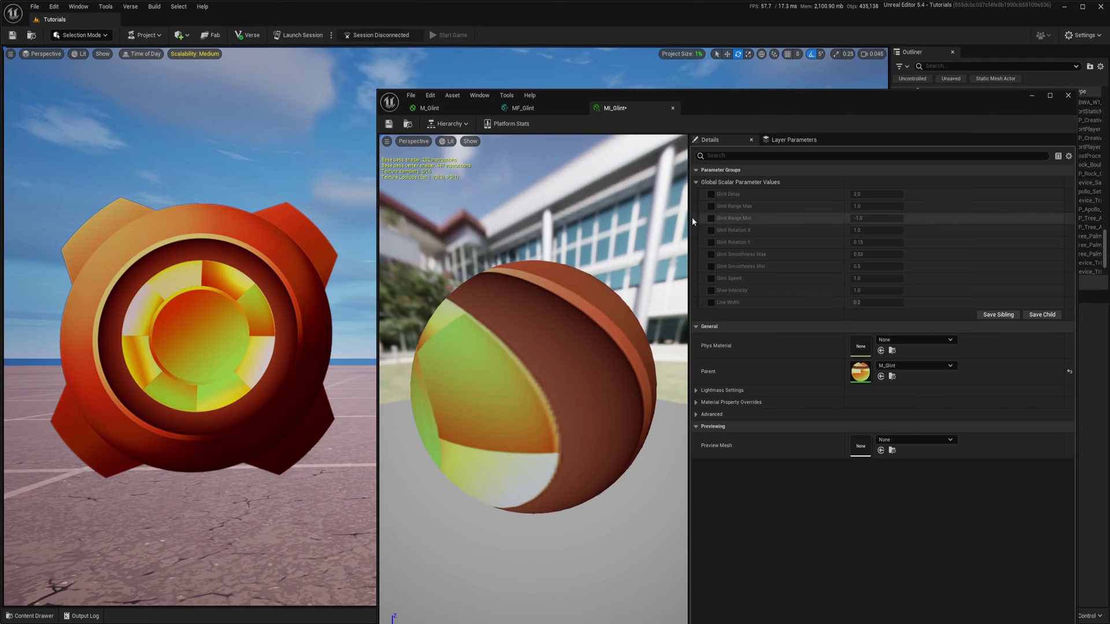
click(711, 290)
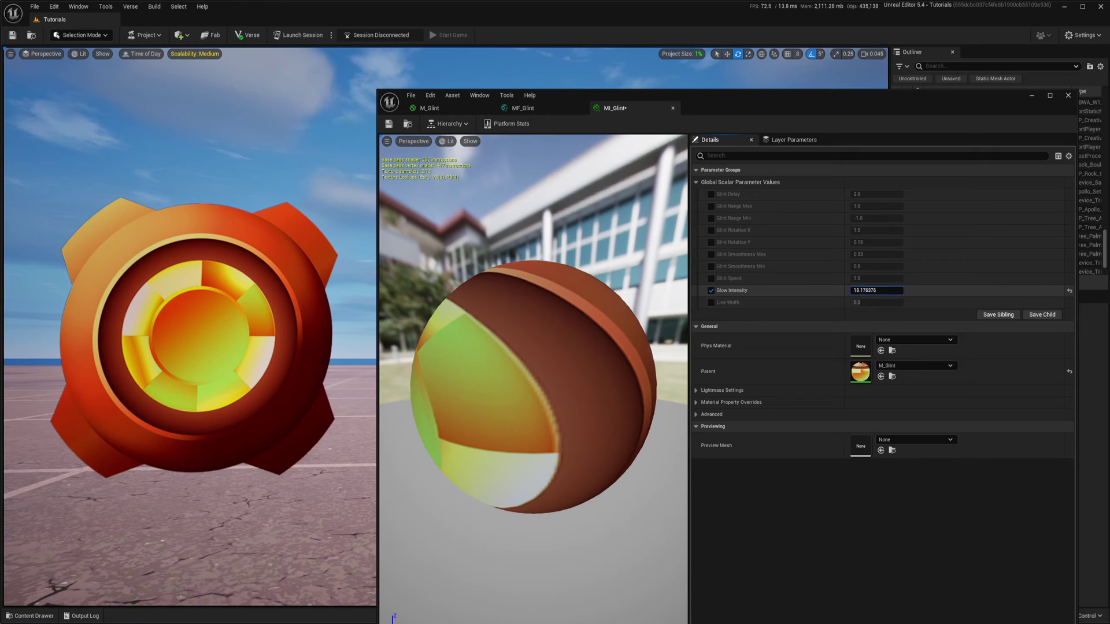
drag(877, 290, 908, 290)
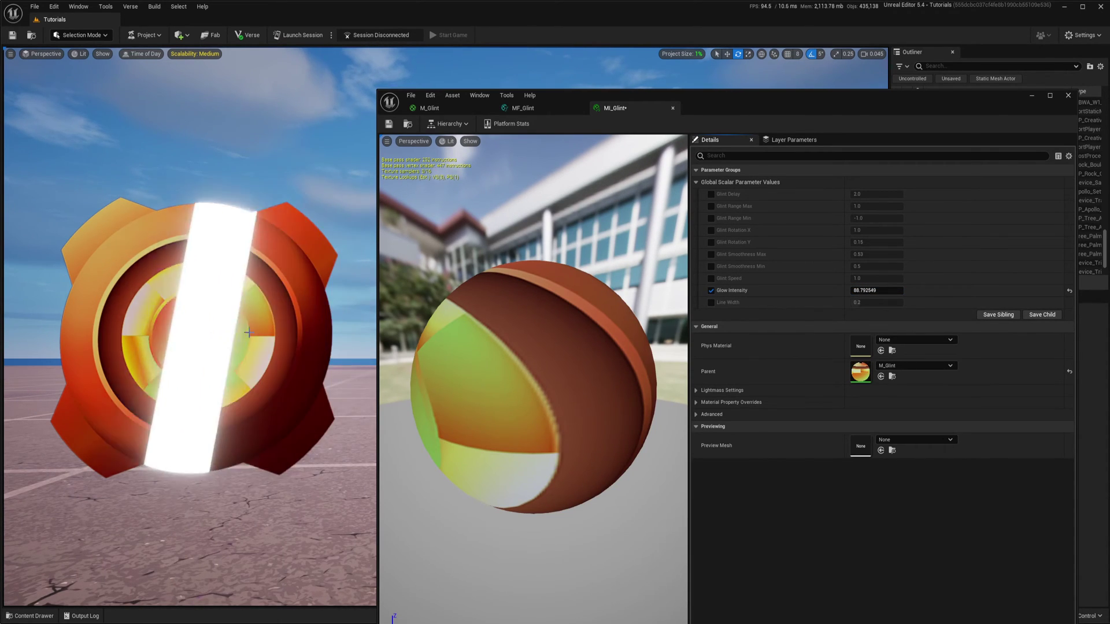
Step: Override Glint Speed in MI_Glint, trying 0.2 and settling on 0.5
click(711, 278)
click(881, 279)
text(0.2)
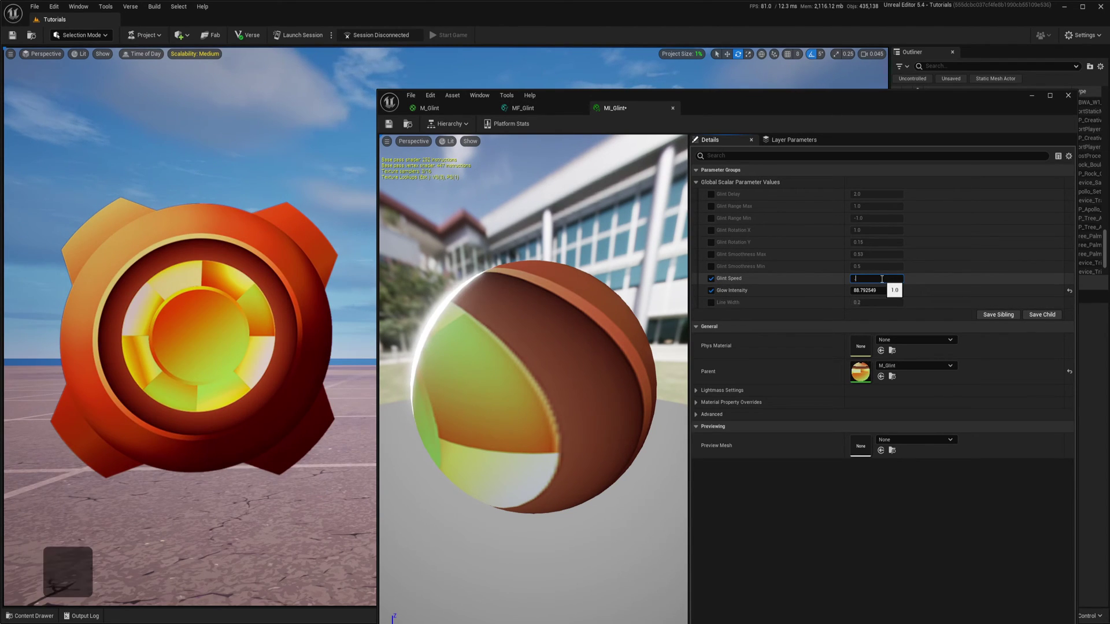
key(Return)
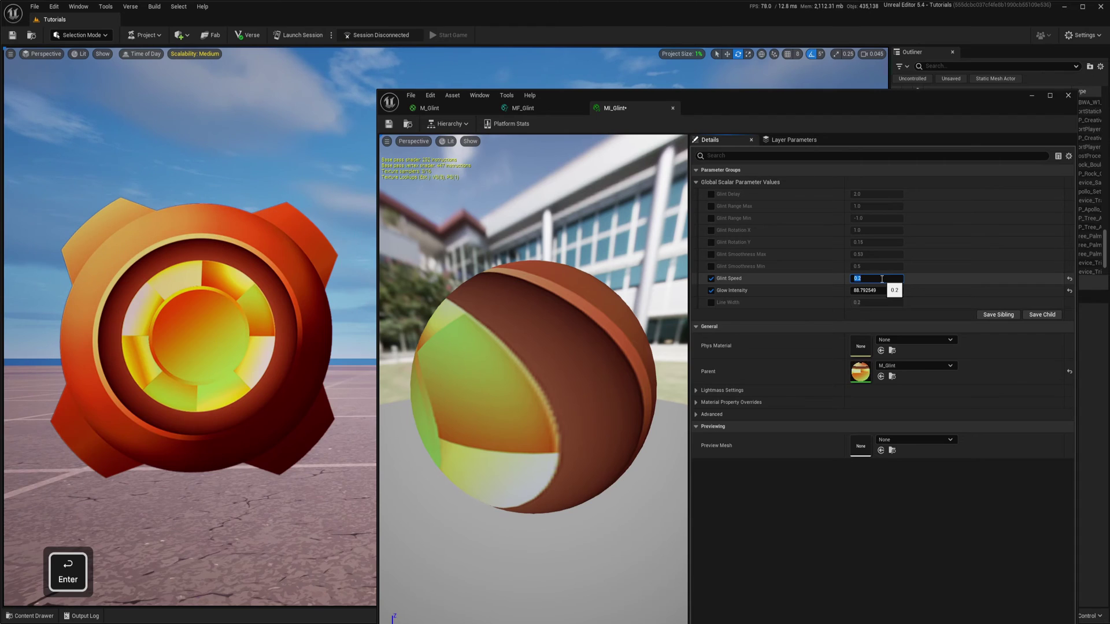
text(0.5)
key(Return)
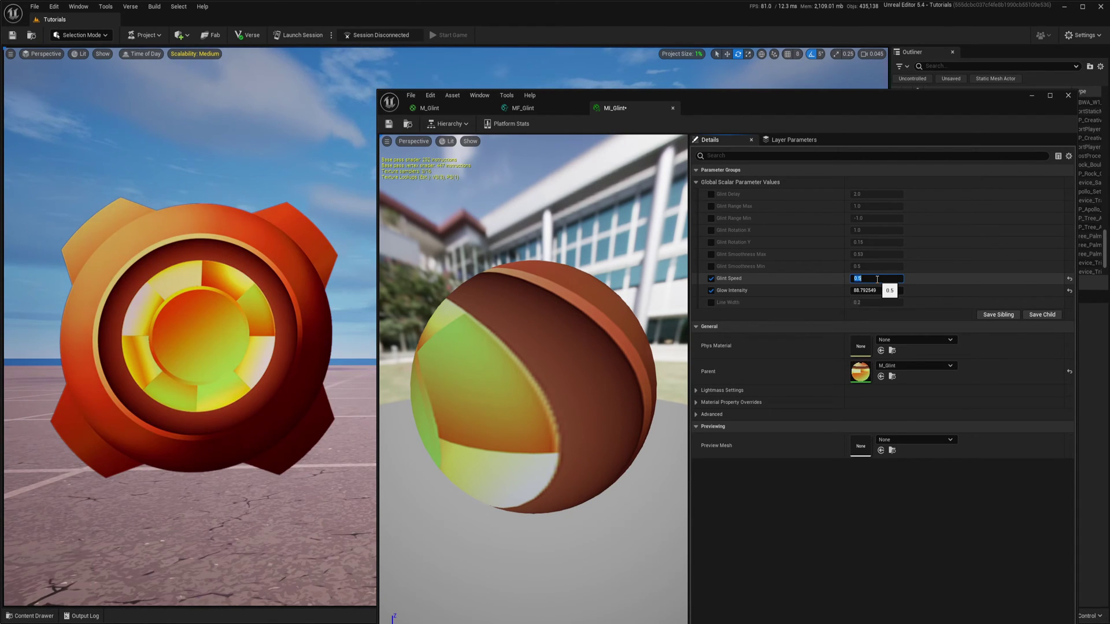
Step: Return to M_Glint and set its shading model to Unlit
click(437, 110)
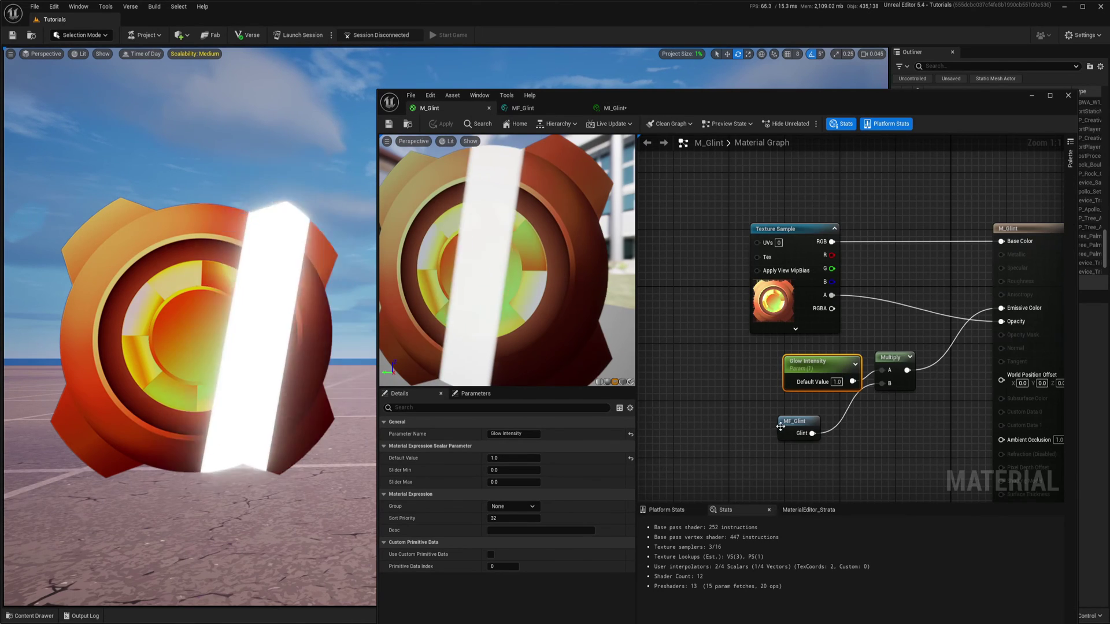
drag(880, 306, 880, 314)
click(677, 349)
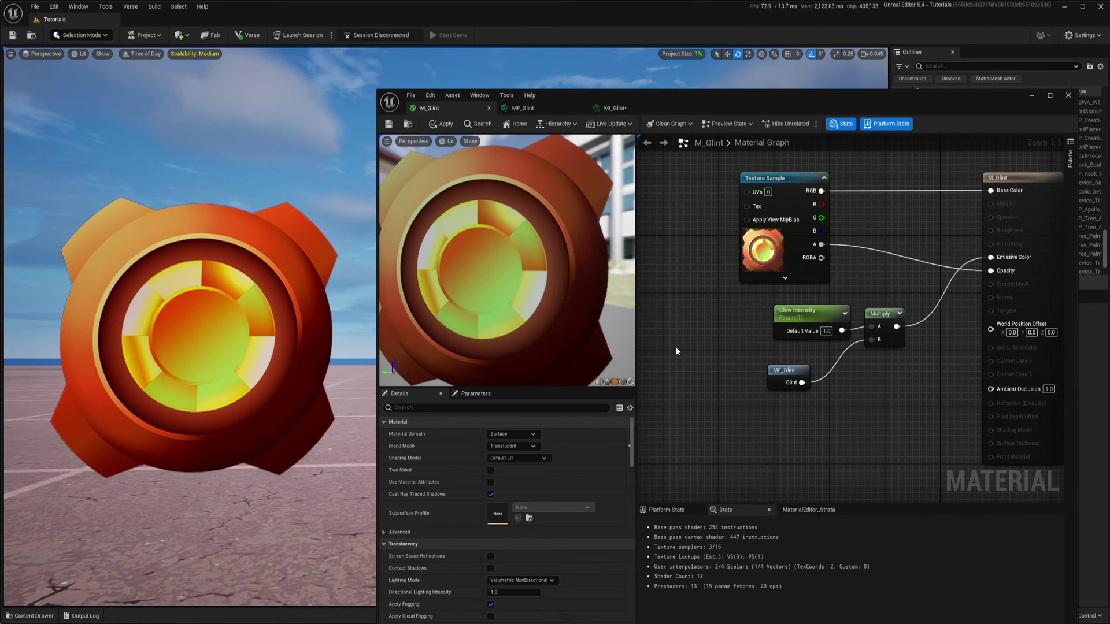
click(511, 458)
click(503, 467)
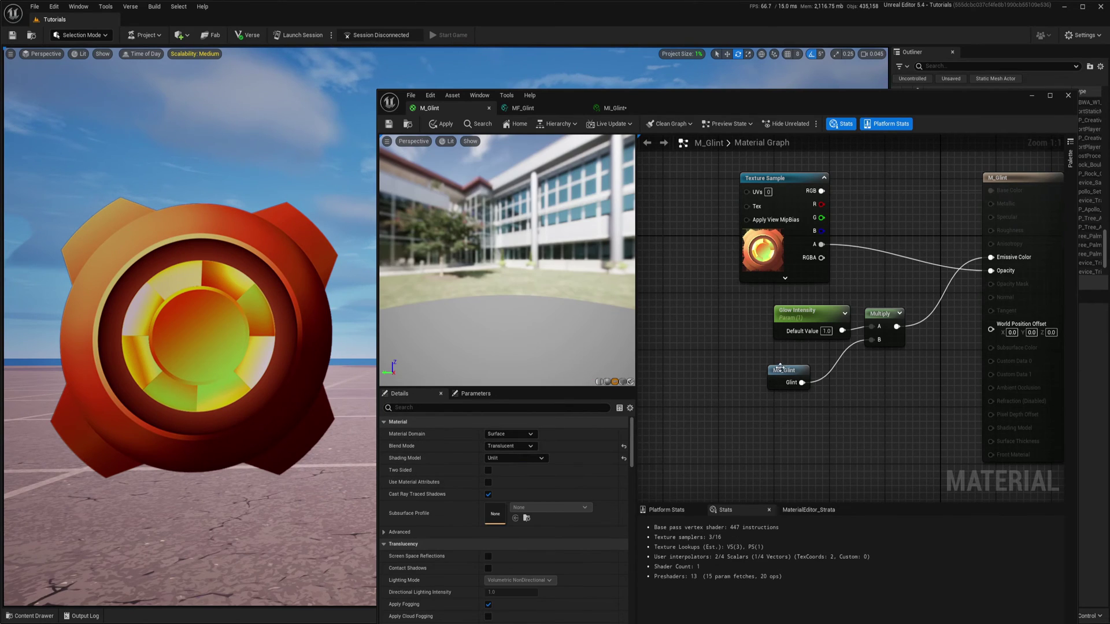
Step: Disconnect the texture's RGB output from the disabled Base Color input and save M_Glint
right_drag(713, 322, 728, 392)
right_drag(1022, 254, 952, 257)
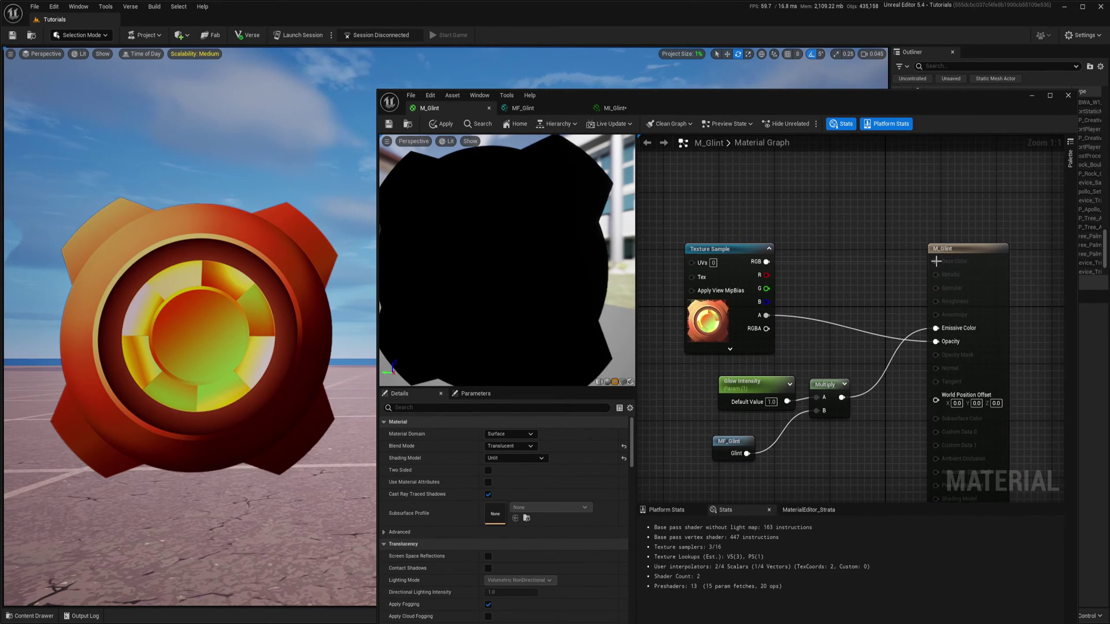
alt+click(932, 262)
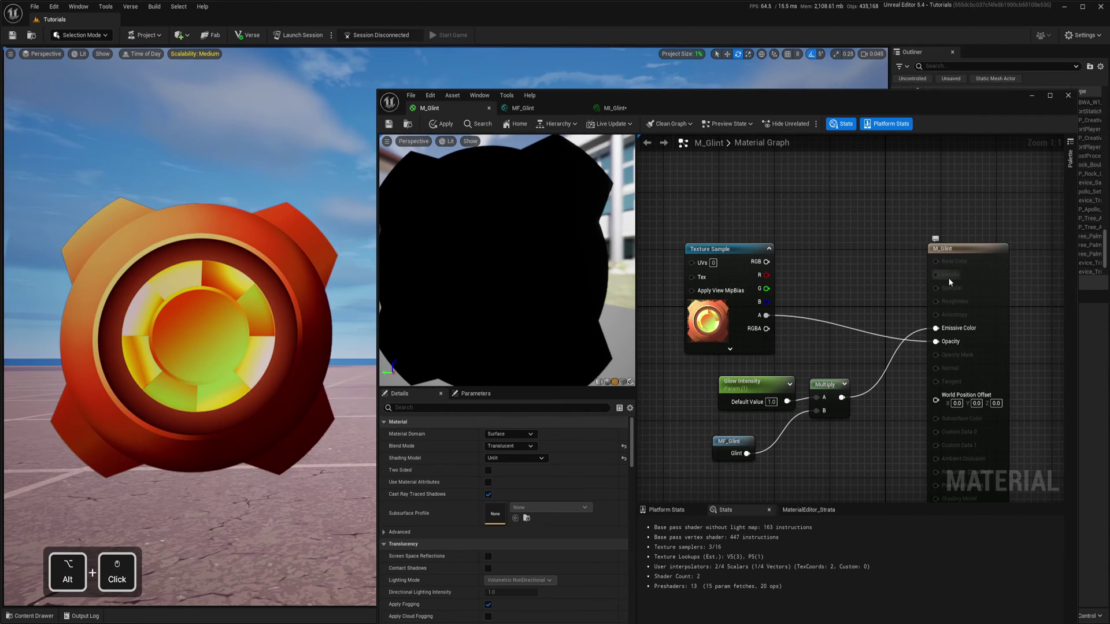
key(ctrl+s)
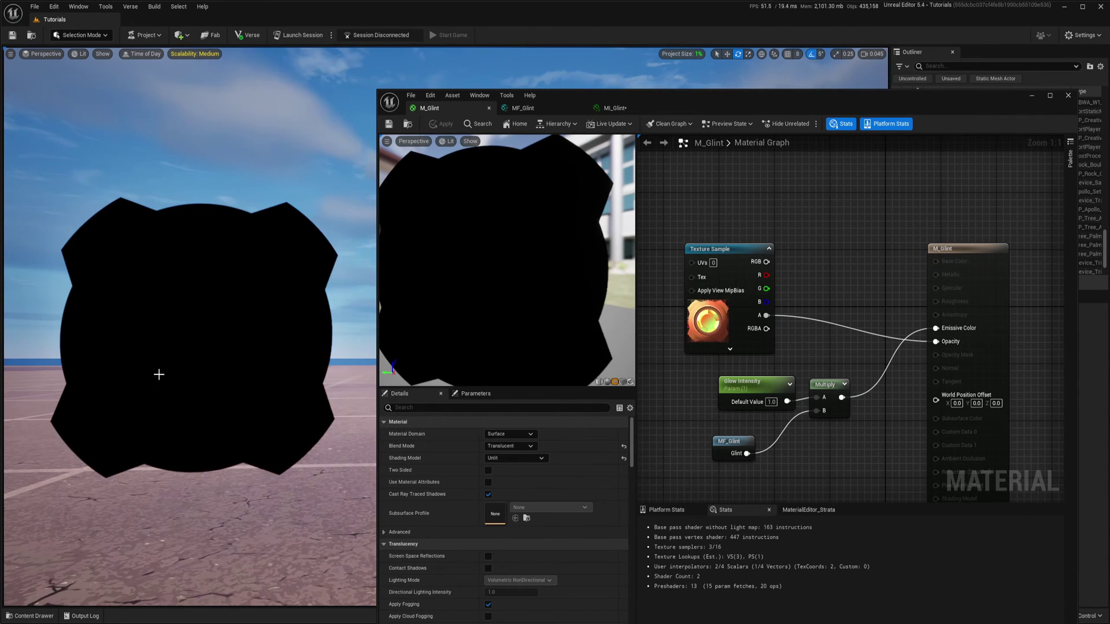
Step: Move the glow nodes clear of the texture sample and add a Lerp node with the texture's RGB output feeding A
right_drag(807, 275, 817, 250)
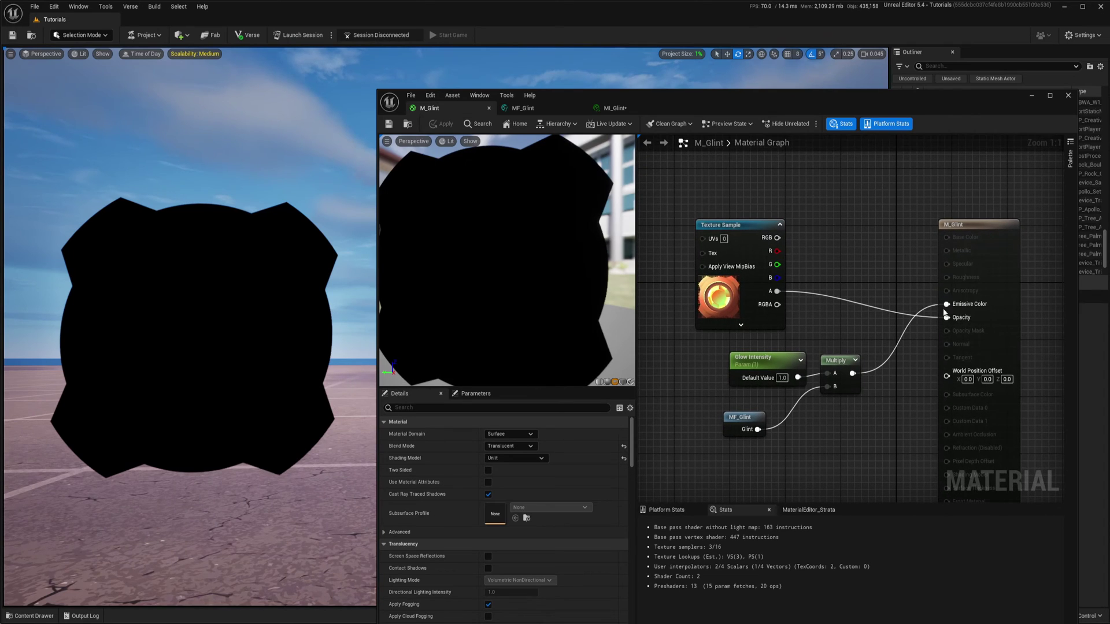
right_drag(856, 377, 851, 348)
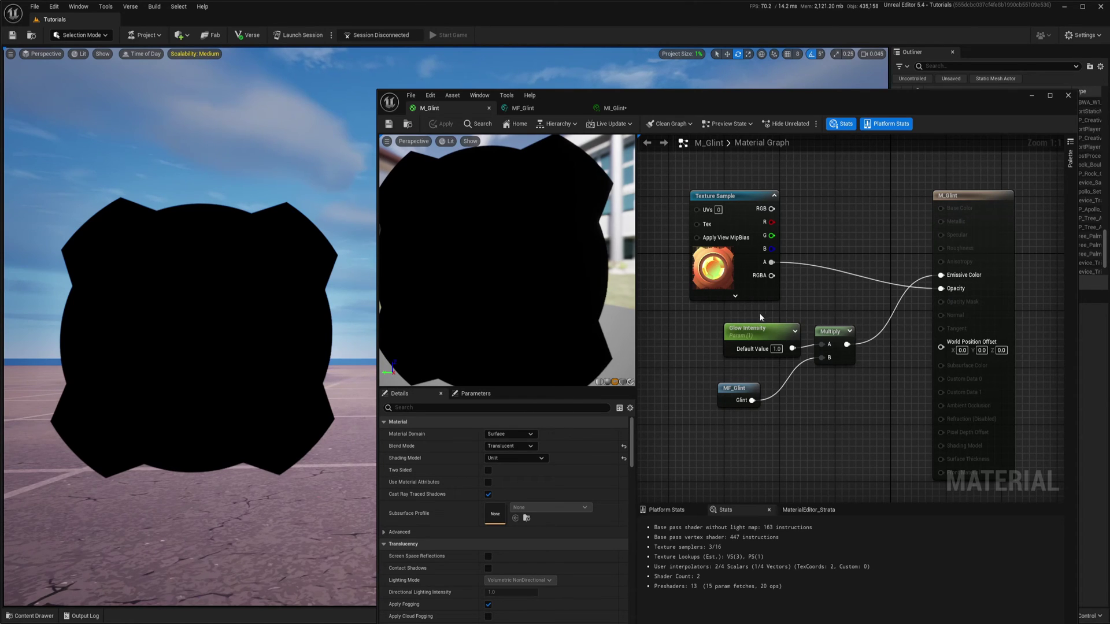
drag(869, 355, 812, 369)
right_drag(823, 311, 848, 338)
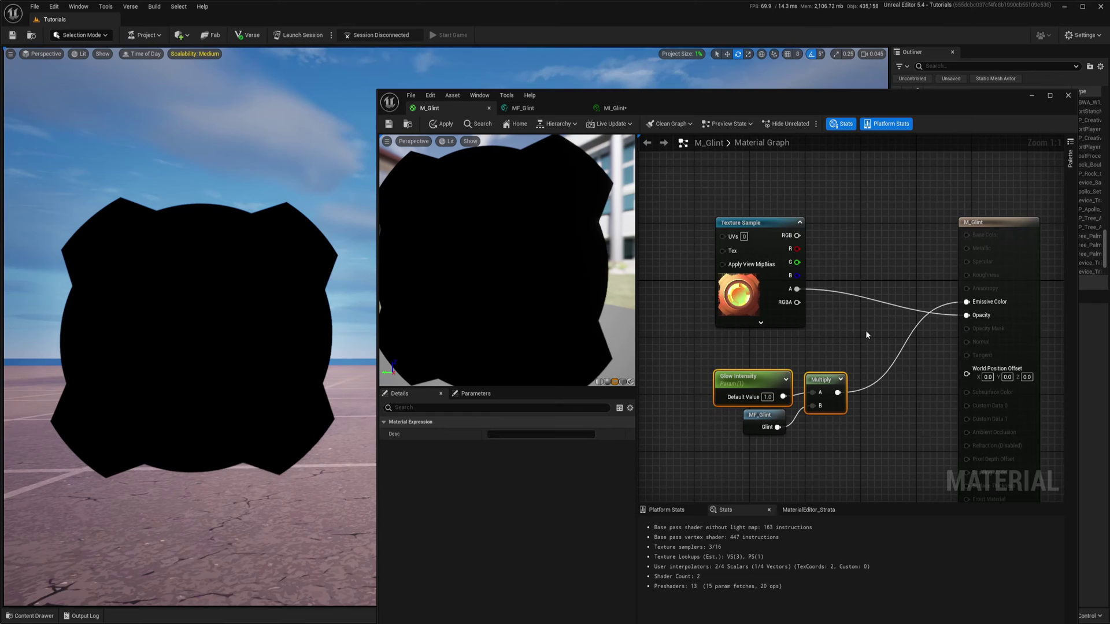
click(865, 316)
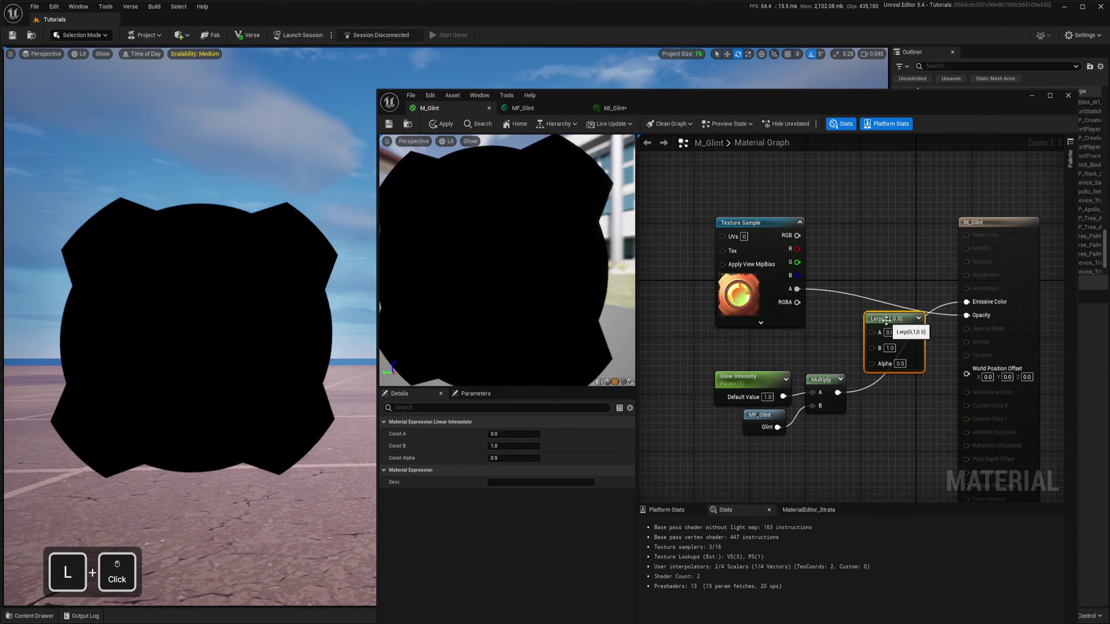
drag(866, 317, 861, 271)
drag(797, 235, 869, 286)
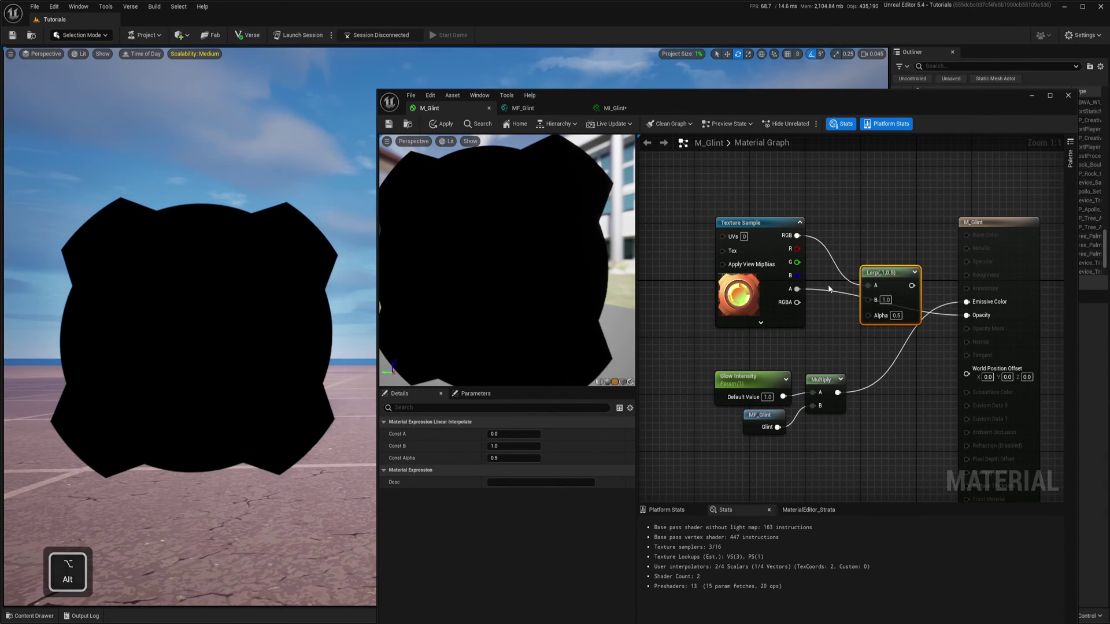
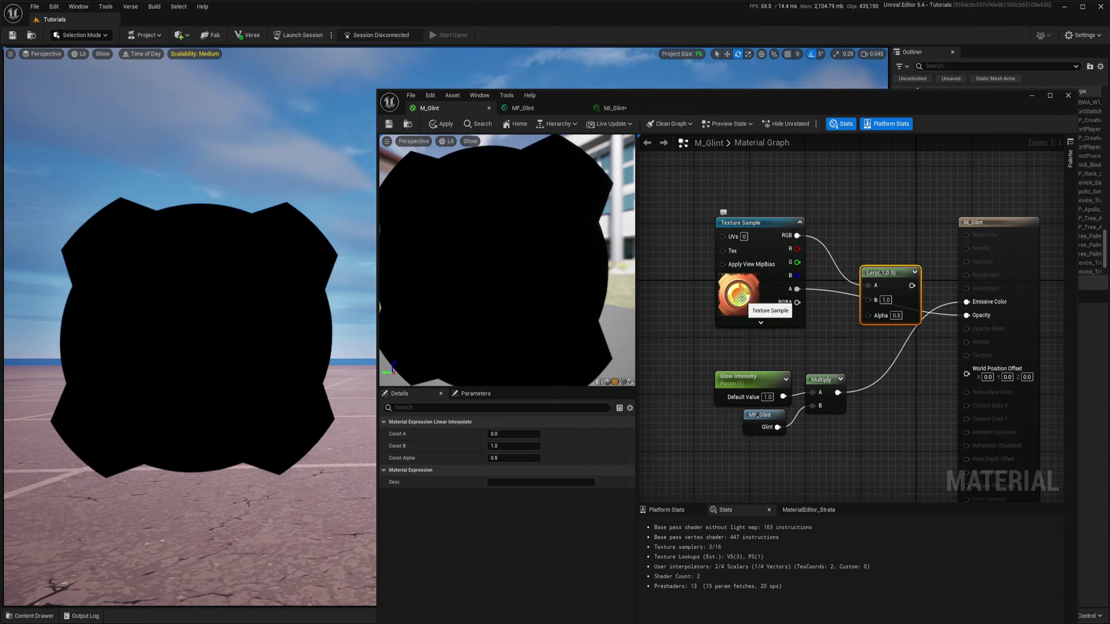
Step: Connect Glow Intensity to the Lerp's B input and MF_Glint's Glint output to its Alpha, moving the Multiply node aside
right_drag(875, 340, 869, 338)
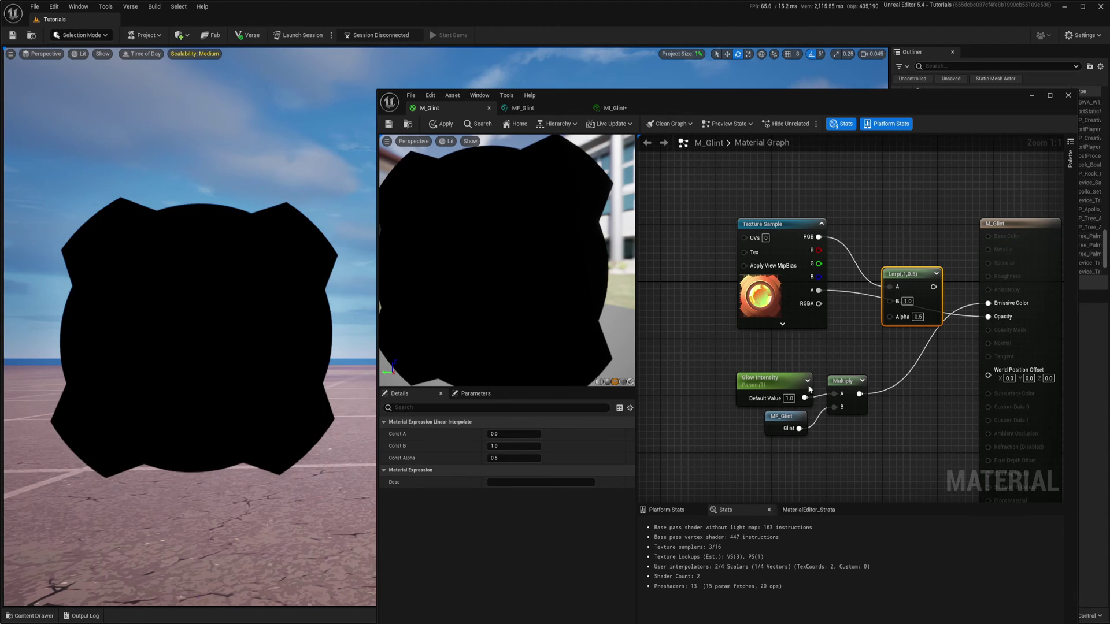
drag(793, 416, 778, 446)
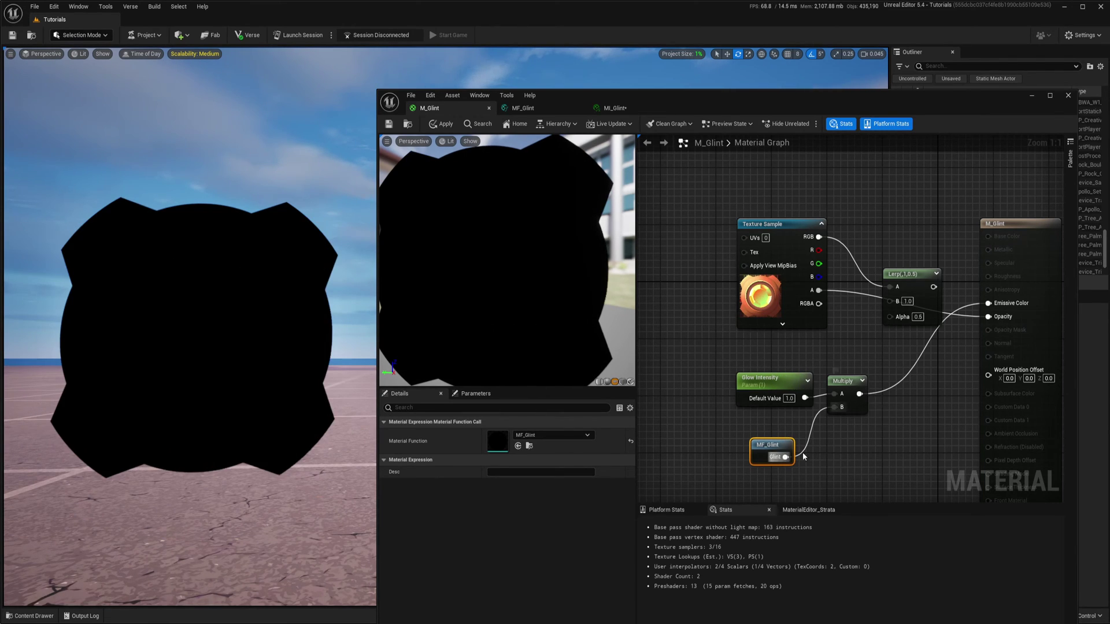
drag(801, 457, 815, 443)
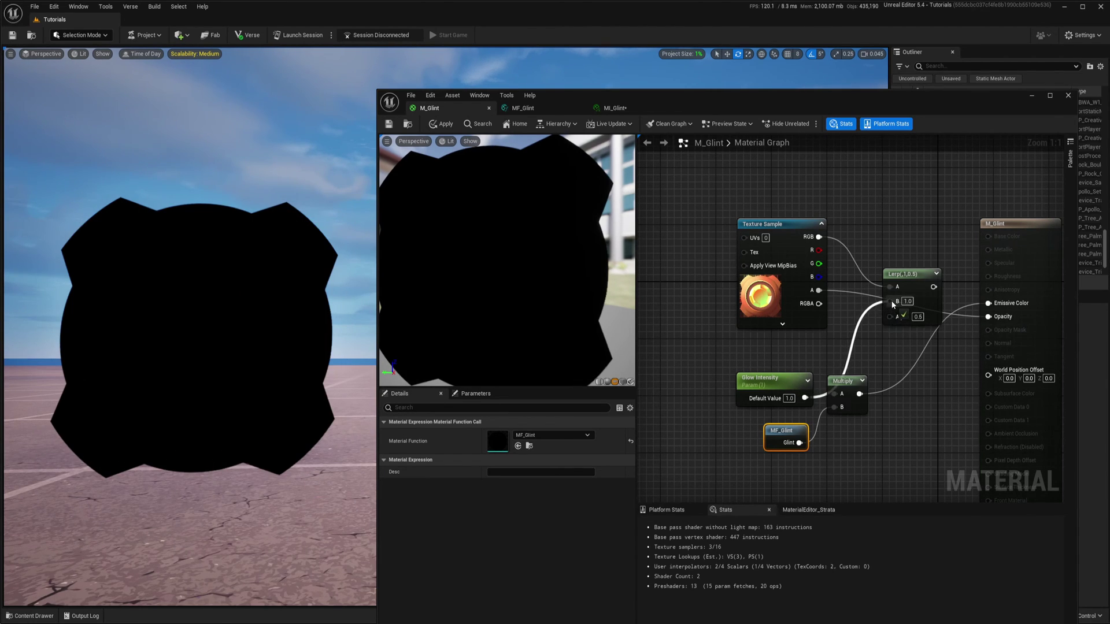
drag(893, 304, 893, 302)
drag(802, 393, 911, 437)
drag(801, 447, 904, 366)
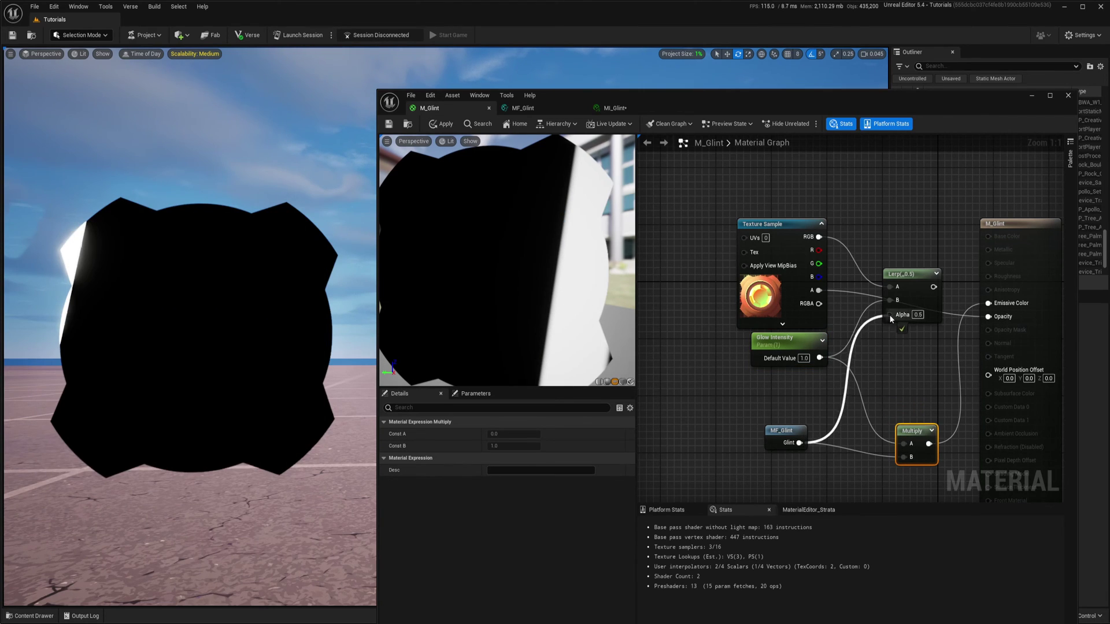
Step: Move the MF_Glint node up below Glow Intensity and delete the Multiply node that fed Emissive Color
drag(890, 319, 890, 317)
right_drag(900, 364, 891, 390)
drag(772, 457, 819, 407)
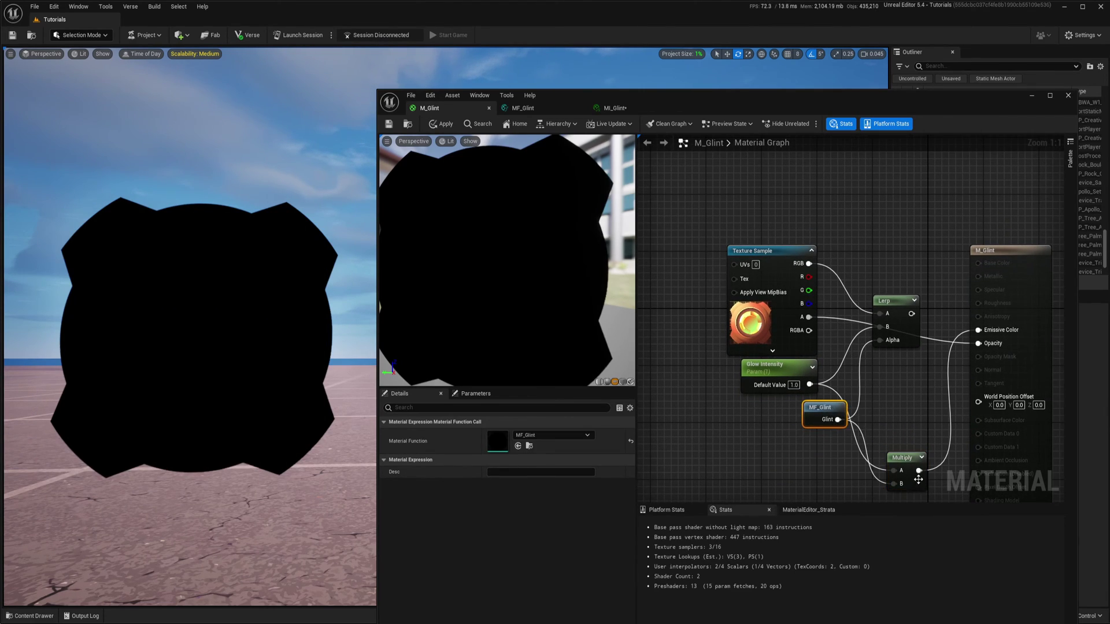
click(907, 459)
key(Delete)
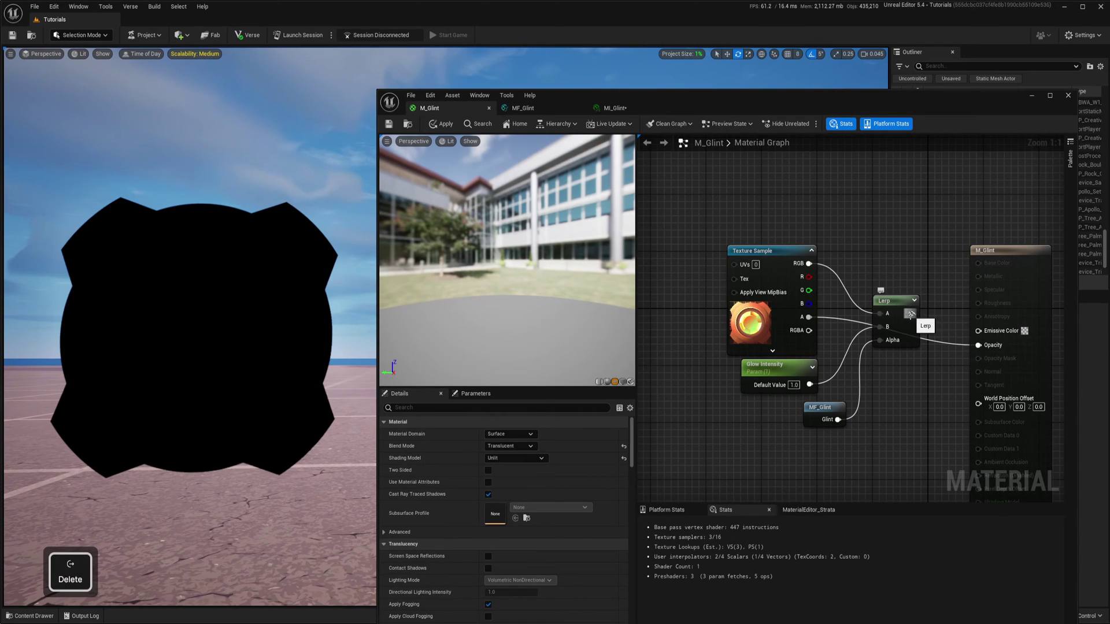
Step: Connect the Lerp's output to the material's Emissive Color and save M_Glint
drag(984, 336, 979, 330)
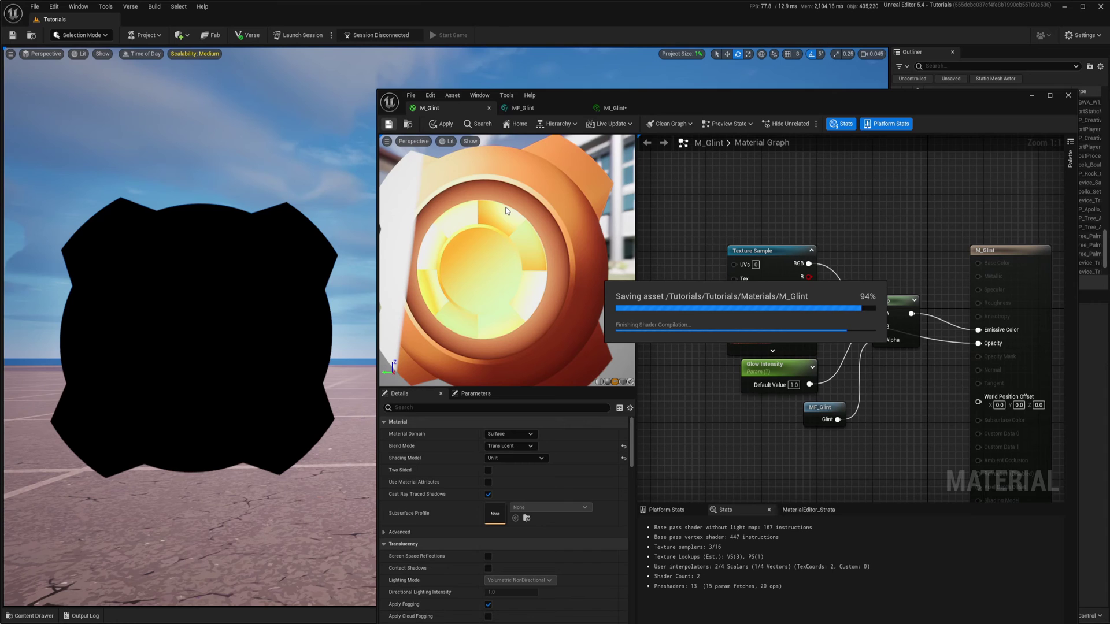
click(764, 312)
right_drag(948, 288, 947, 252)
click(739, 414)
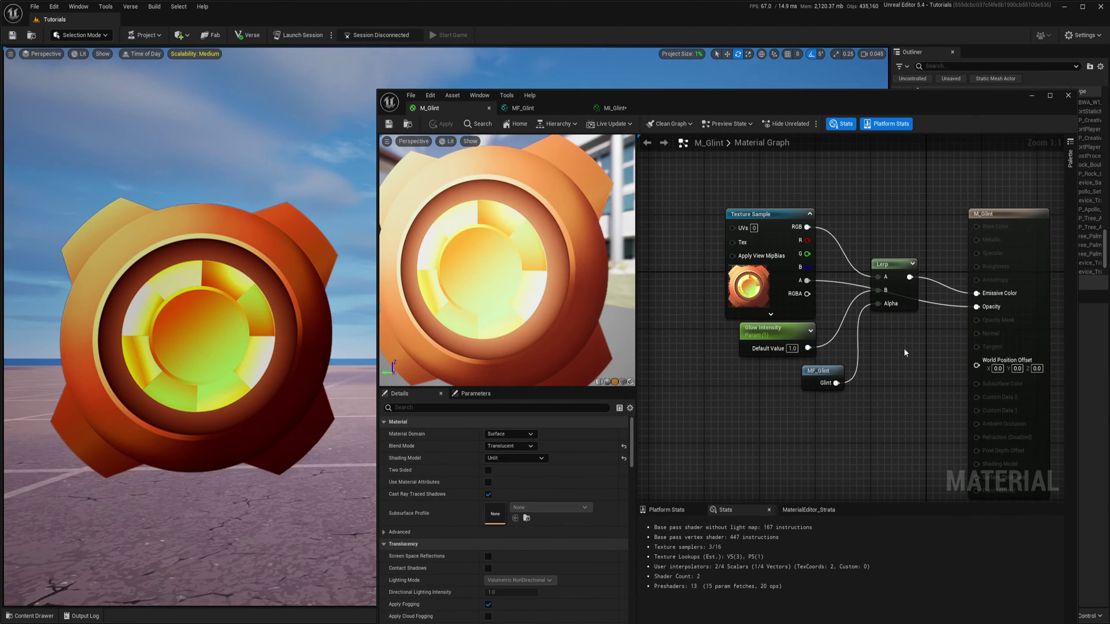
Step: Tidy the graph by aligning the Lerp with the texture sample, placing Glow Intensity above that sample and MF_Glint below it
right_drag(906, 353, 881, 368)
click(867, 274)
drag(867, 275, 865, 224)
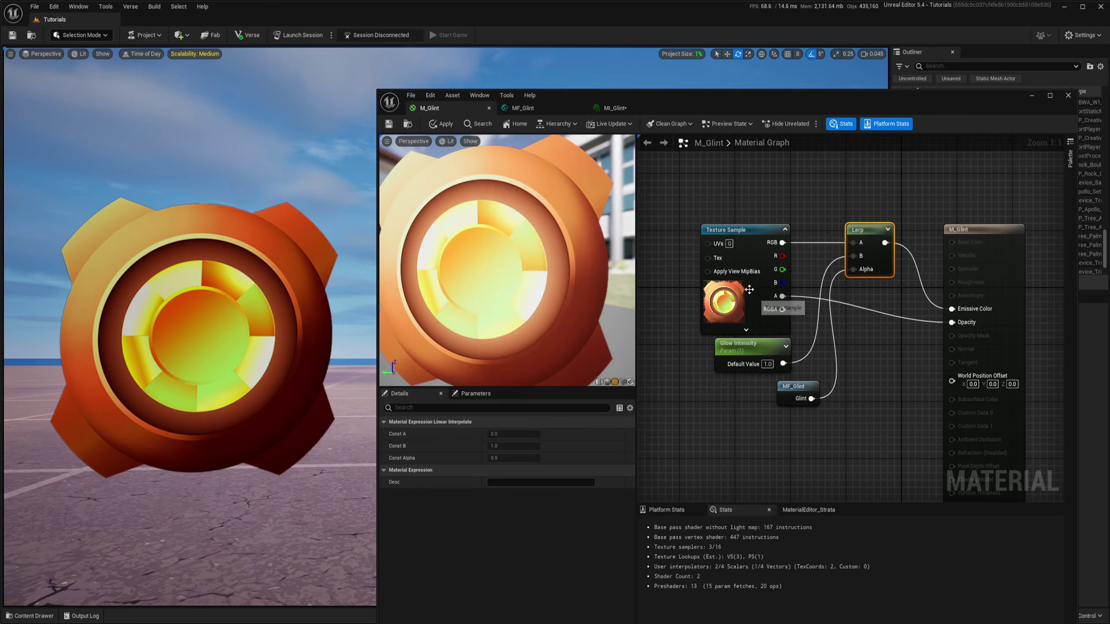
drag(763, 351, 764, 193)
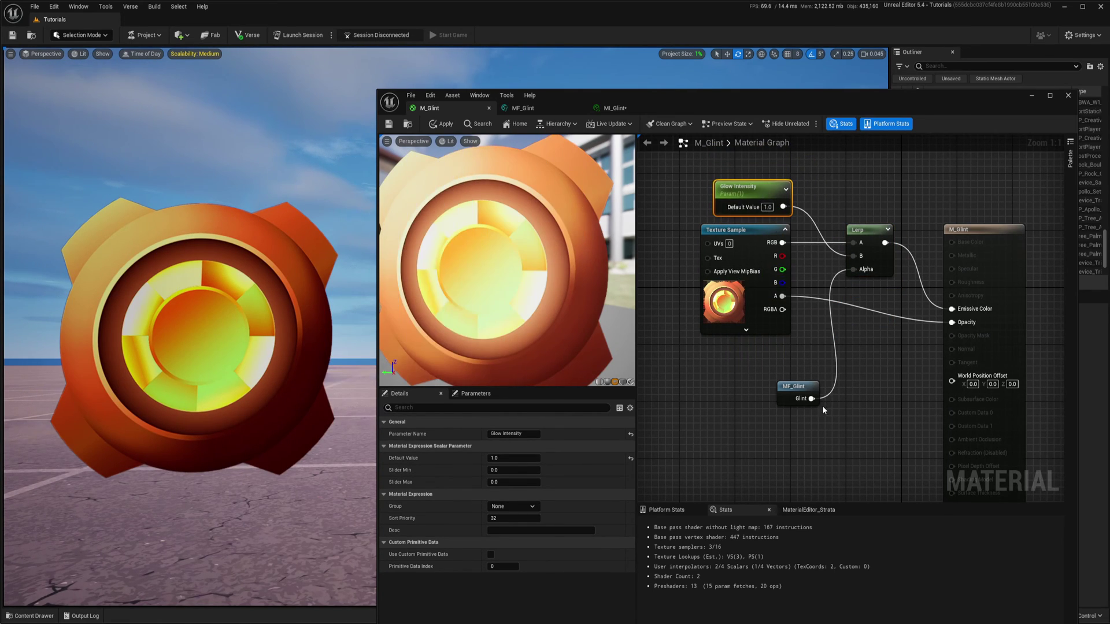
drag(801, 390, 778, 357)
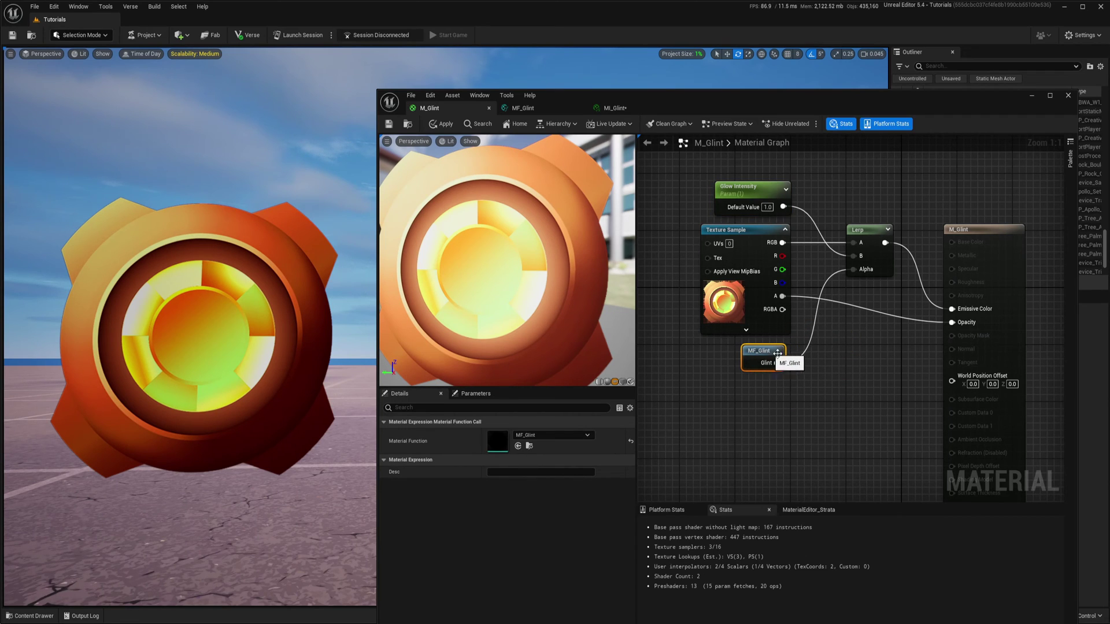
click(855, 389)
scroll(855, 389, down, 2)
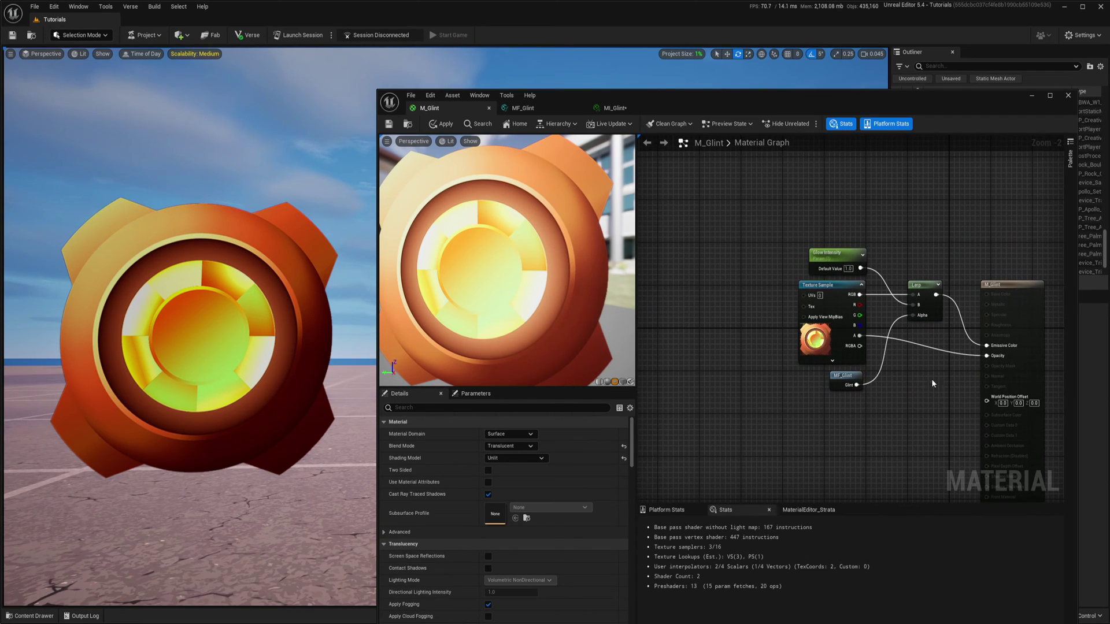
Step: Spread out the graph by moving the Lerp closer to the material output and the texture sample farther away from it
scroll(855, 342, up, 1)
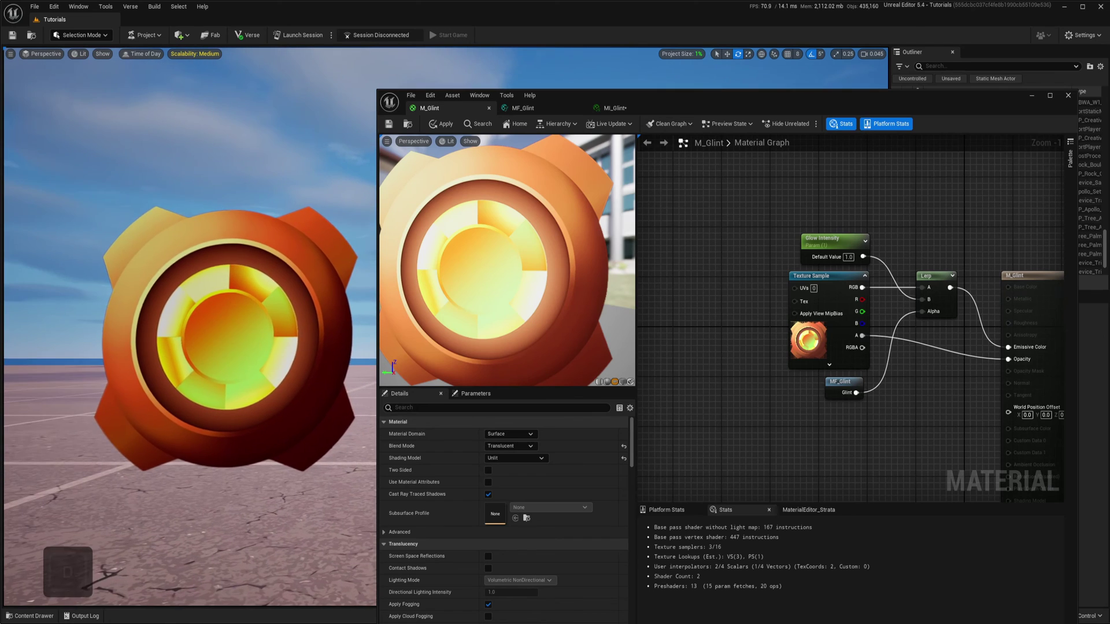
key(s)
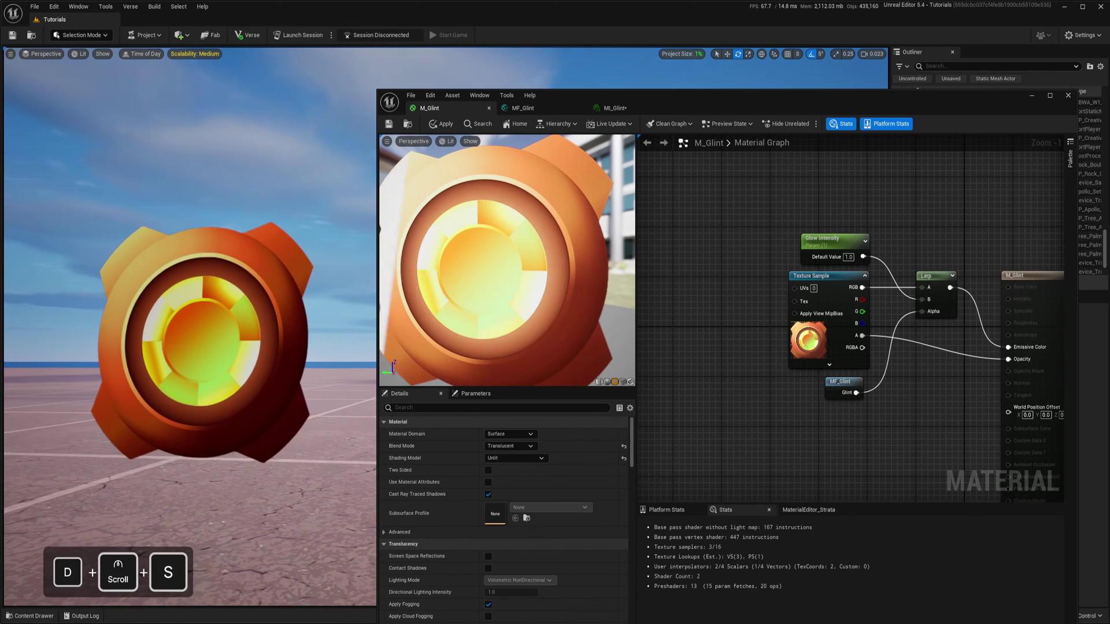
key(e)
right_drag(921, 367, 899, 384)
drag(905, 326, 967, 326)
drag(815, 311, 687, 312)
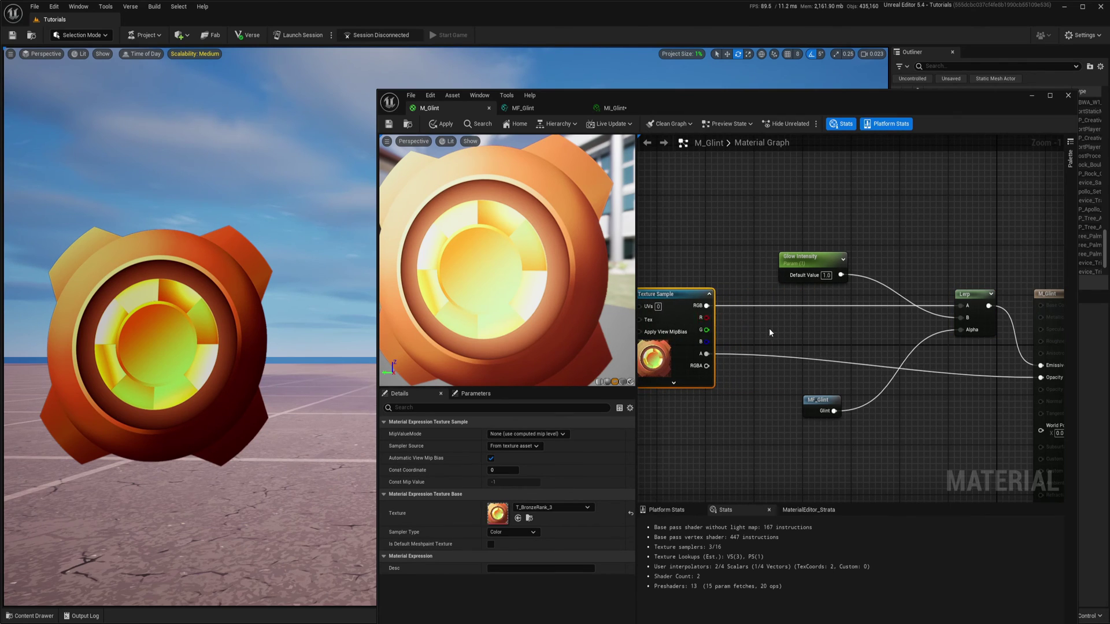
mouse_move(771, 330)
right_down()
mouse_move(914, 331)
mouse_move(778, 327)
right_up()
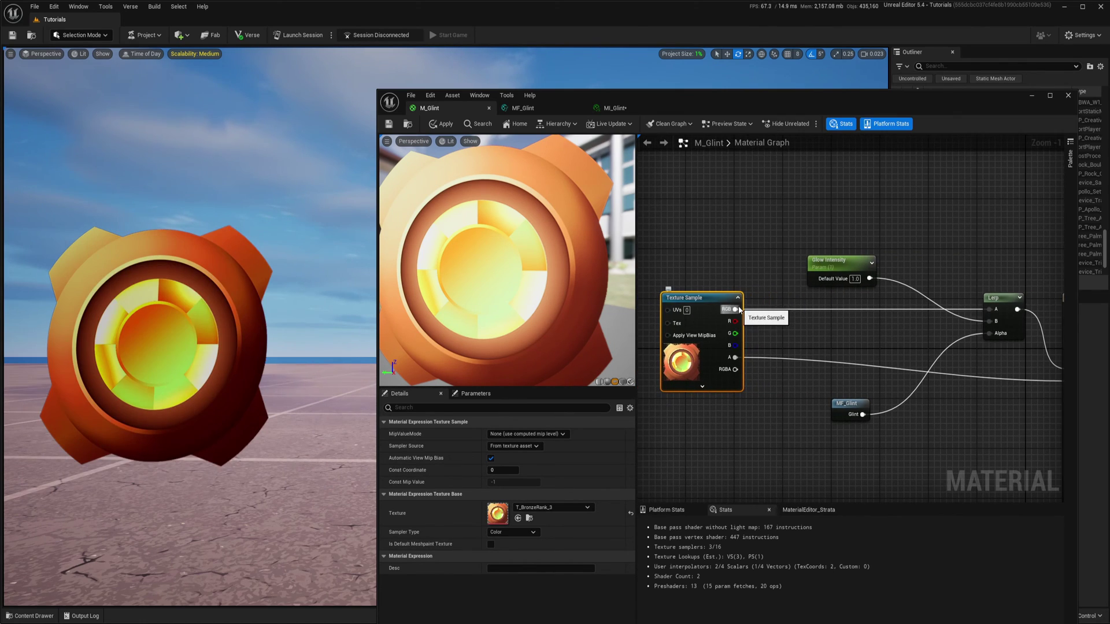
right_drag(955, 322, 869, 284)
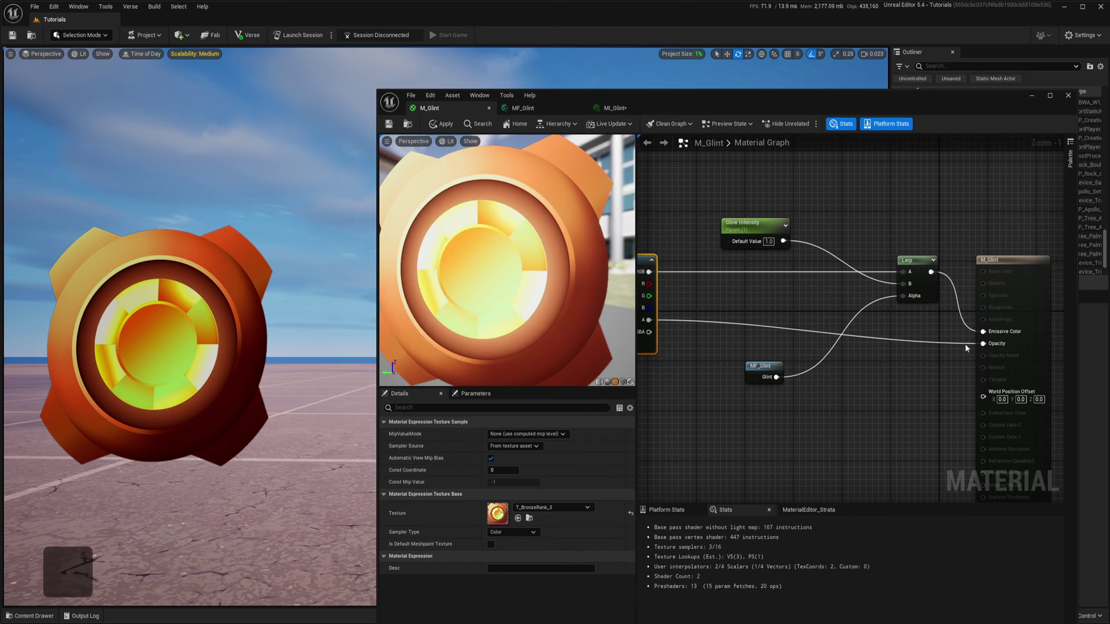
Step: Disconnect the texture's alpha from Opacity, set M_Glint's blend mode to Opaque and apply the material
alt+drag(965, 344, 894, 361)
right_drag(862, 392, 907, 390)
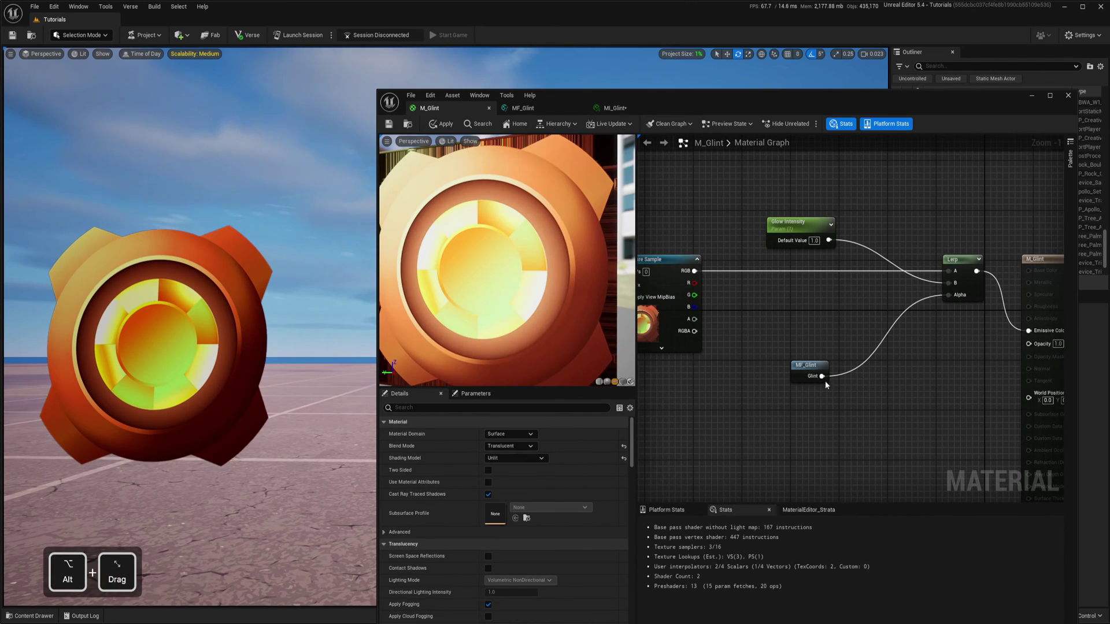
click(508, 447)
click(529, 460)
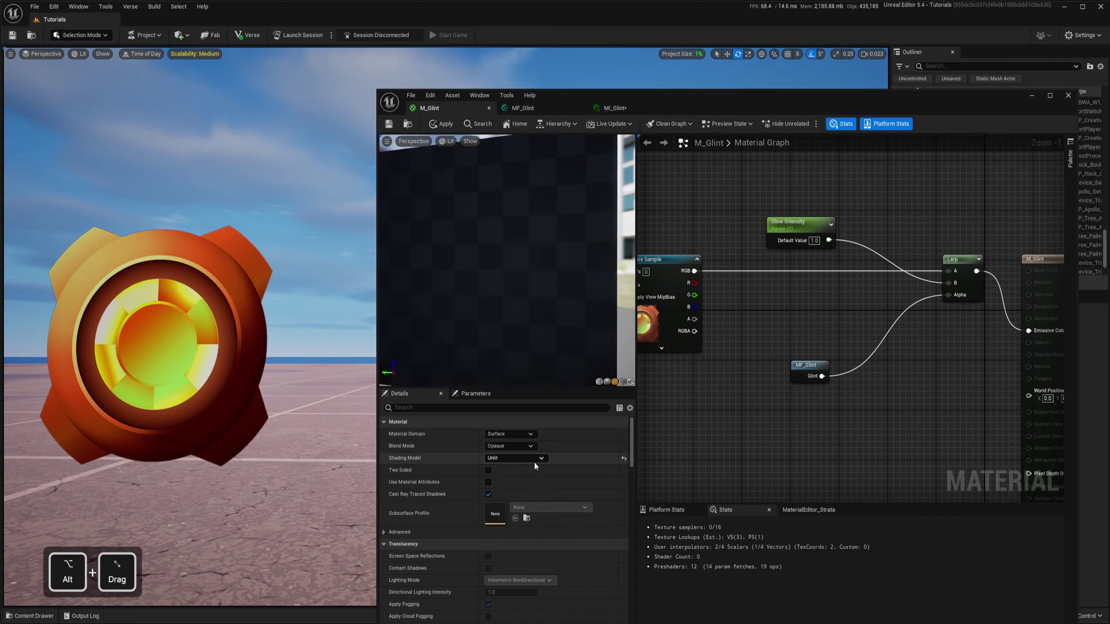
click(443, 123)
Step: Add a second Texture Sample above the icon's sample and assign it the T_AmberForestTown_Ceiling_B_D texture
right_drag(696, 204, 786, 259)
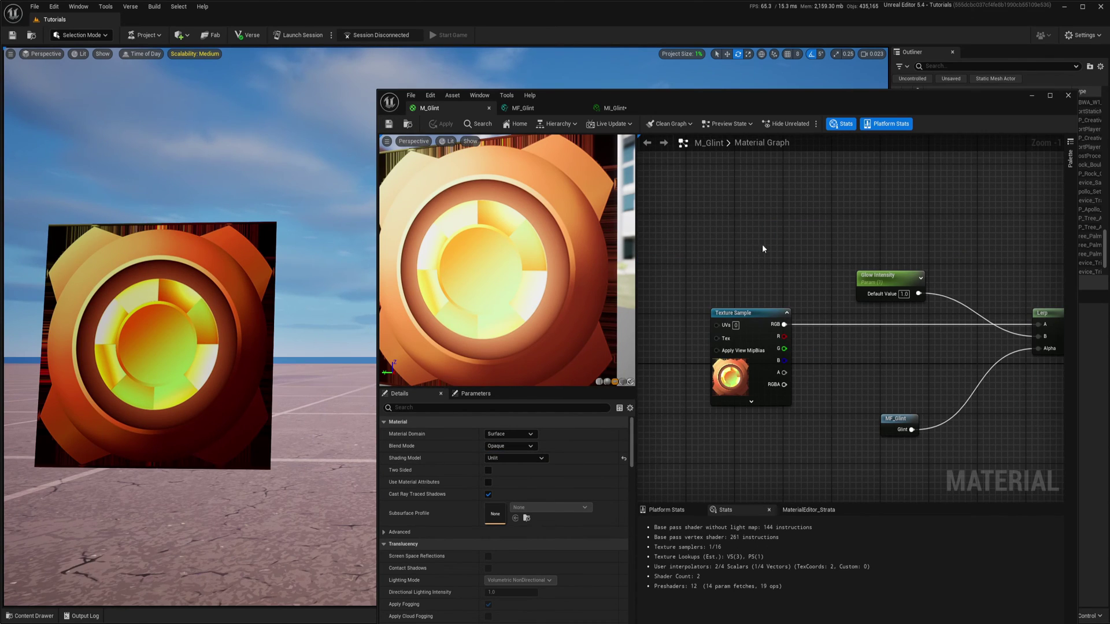
key(t)
click(745, 214)
drag(752, 212, 715, 207)
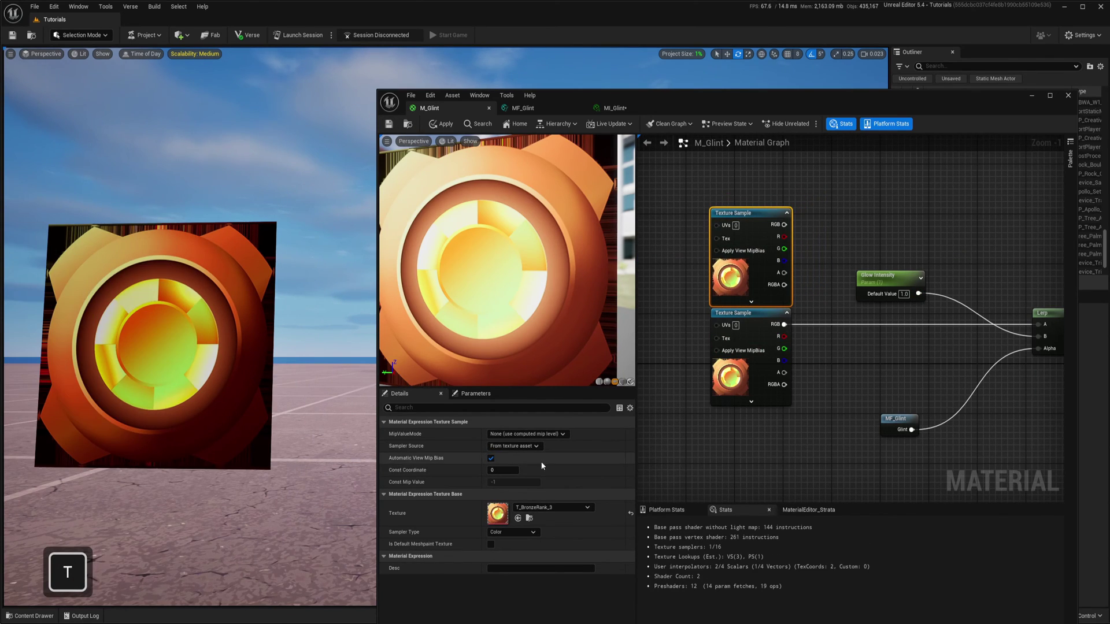
click(567, 507)
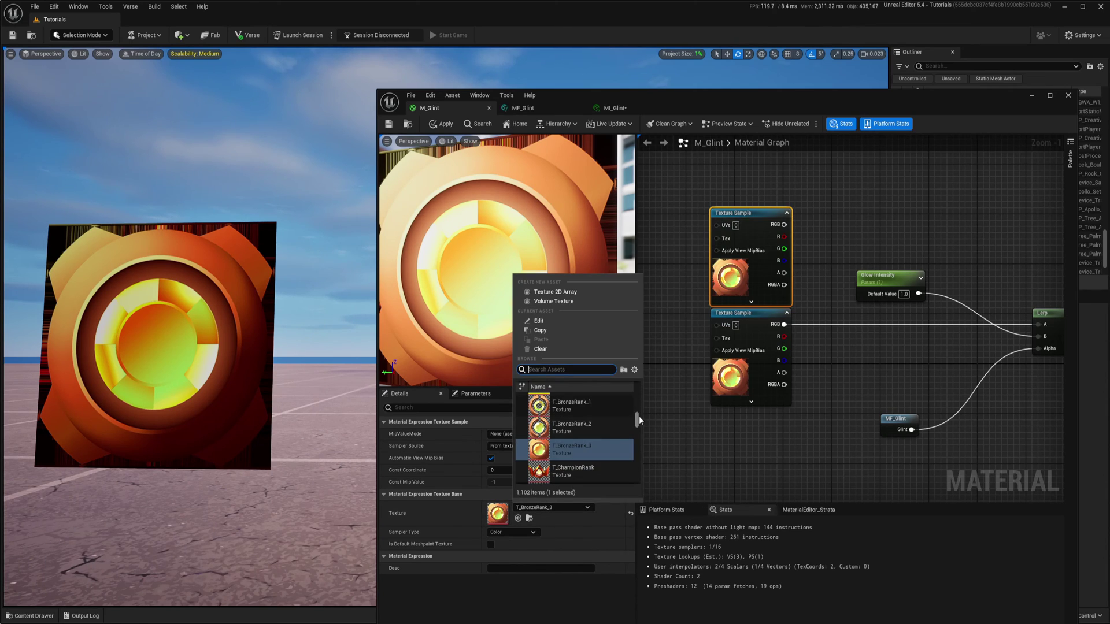
mouse_move(638, 416)
mouse_down()
mouse_move(640, 444)
mouse_move(638, 402)
mouse_up()
click(587, 426)
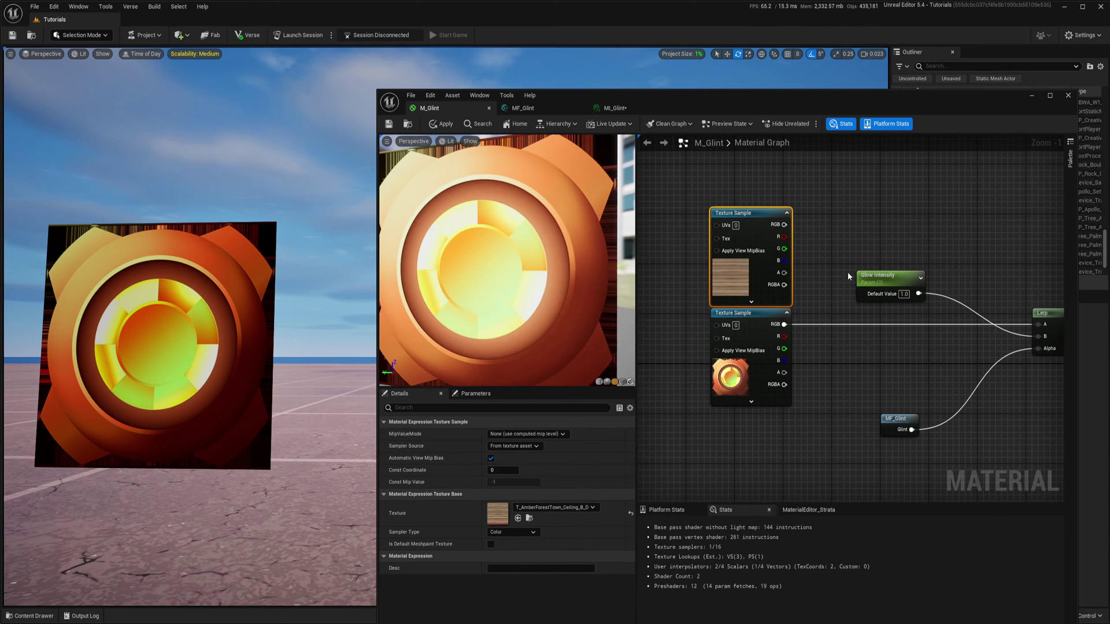
right_drag(753, 269, 758, 311)
mouse_move(758, 310)
mouse_down()
mouse_move(743, 297)
mouse_move(741, 307)
mouse_up()
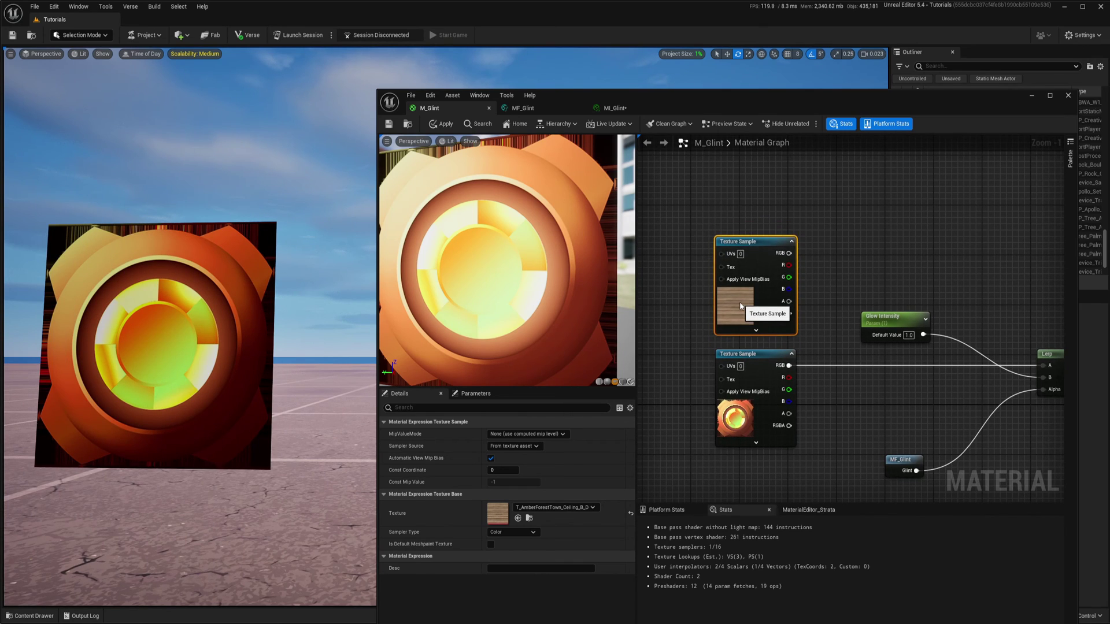
mouse_move(807, 287)
right_down()
mouse_move(844, 286)
mouse_move(817, 304)
right_up()
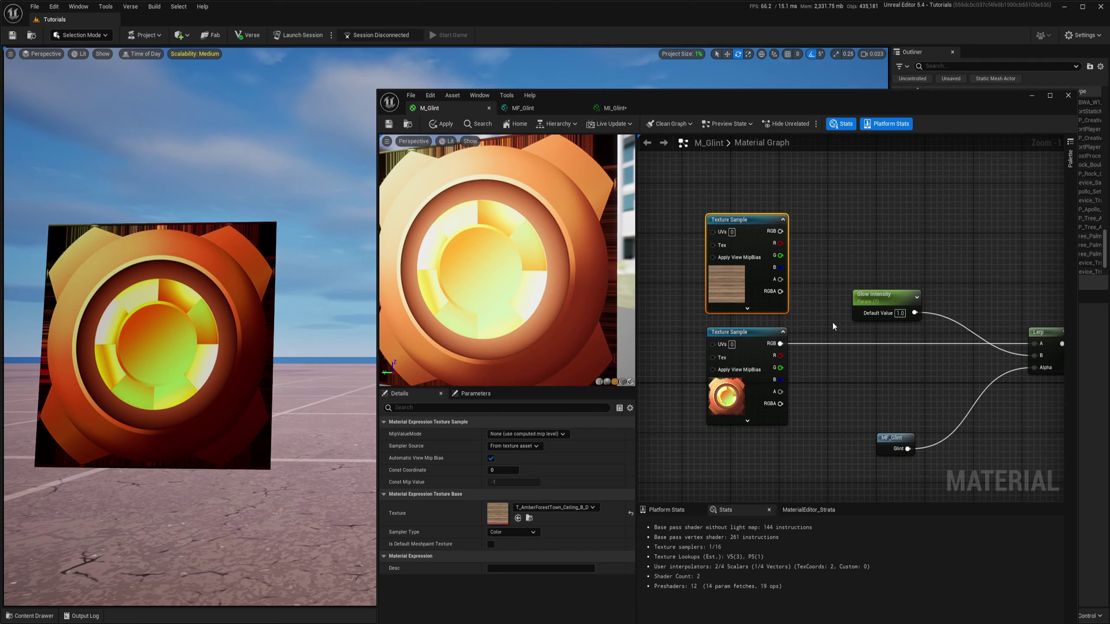
Step: Add a second Lerp beside the two texture samples and move Glow Intensity closer to the final Lerp
click(827, 254)
drag(832, 255, 849, 240)
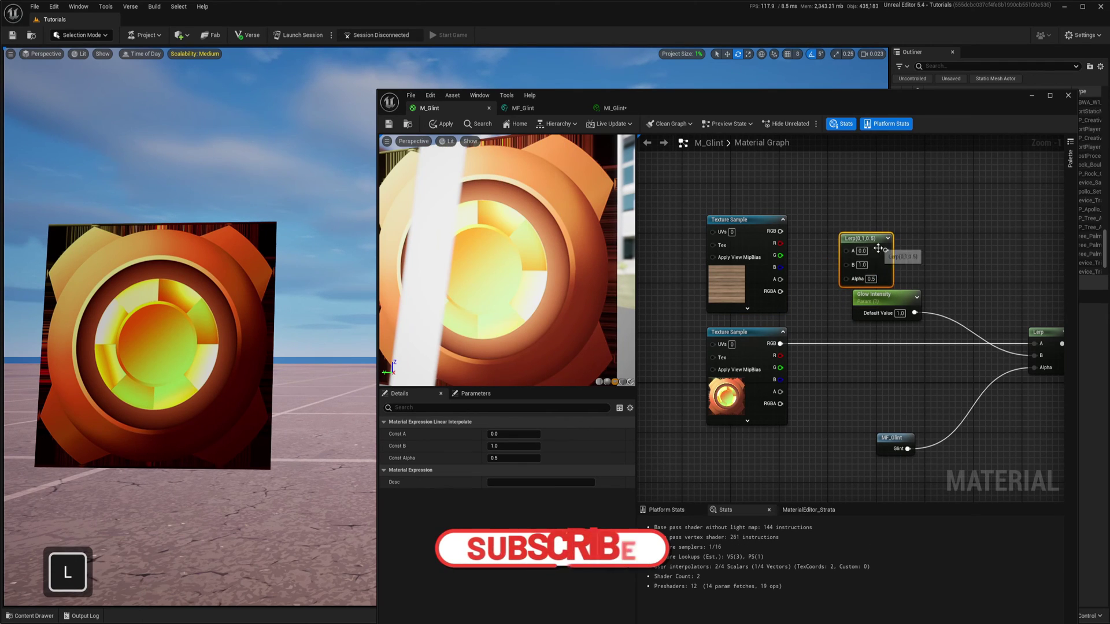
drag(901, 308, 973, 370)
right_drag(973, 370, 995, 398)
drag(867, 263, 854, 301)
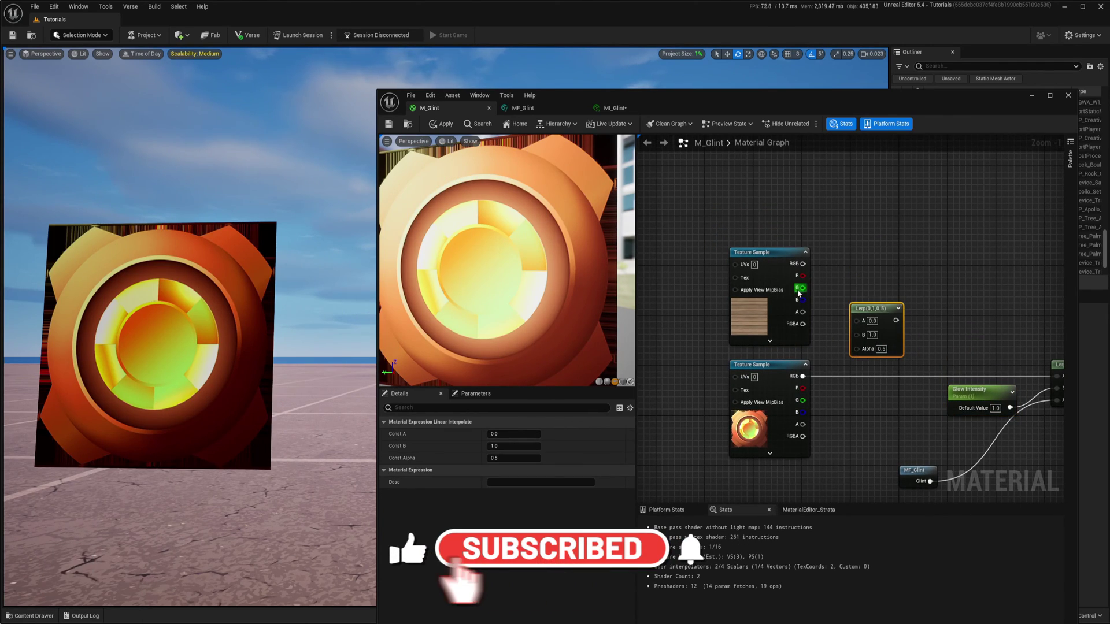
right_drag(813, 341, 820, 309)
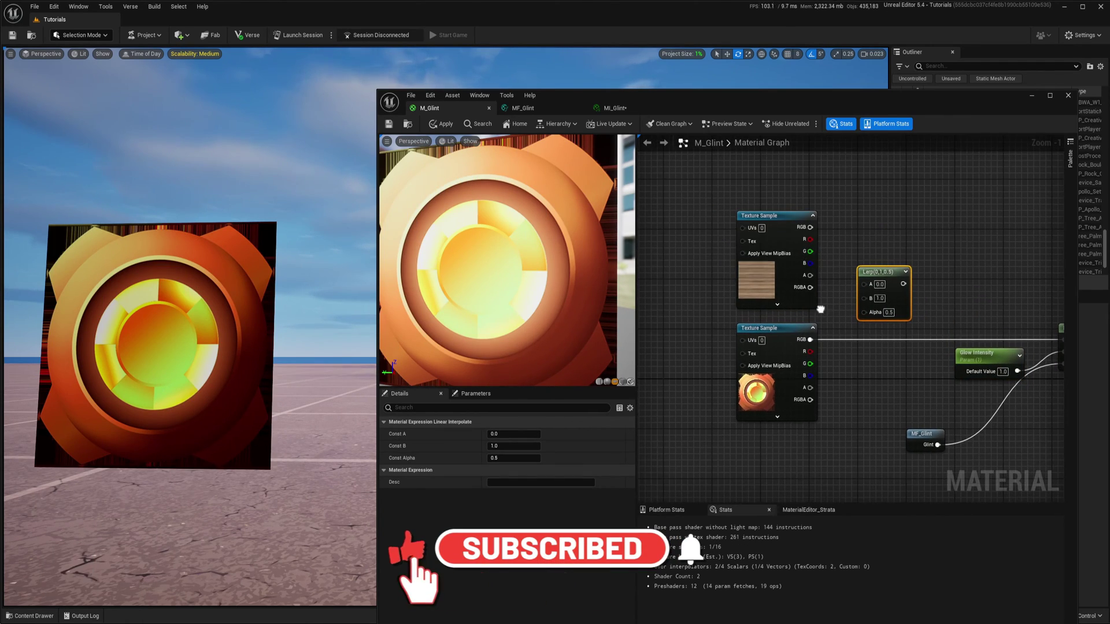
Step: Connect the icon texture's A output to the new Lerp's Alpha input
click(763, 395)
mouse_move(811, 388)
mouse_down()
mouse_move(861, 379)
mouse_move(957, 395)
mouse_move(824, 387)
mouse_up()
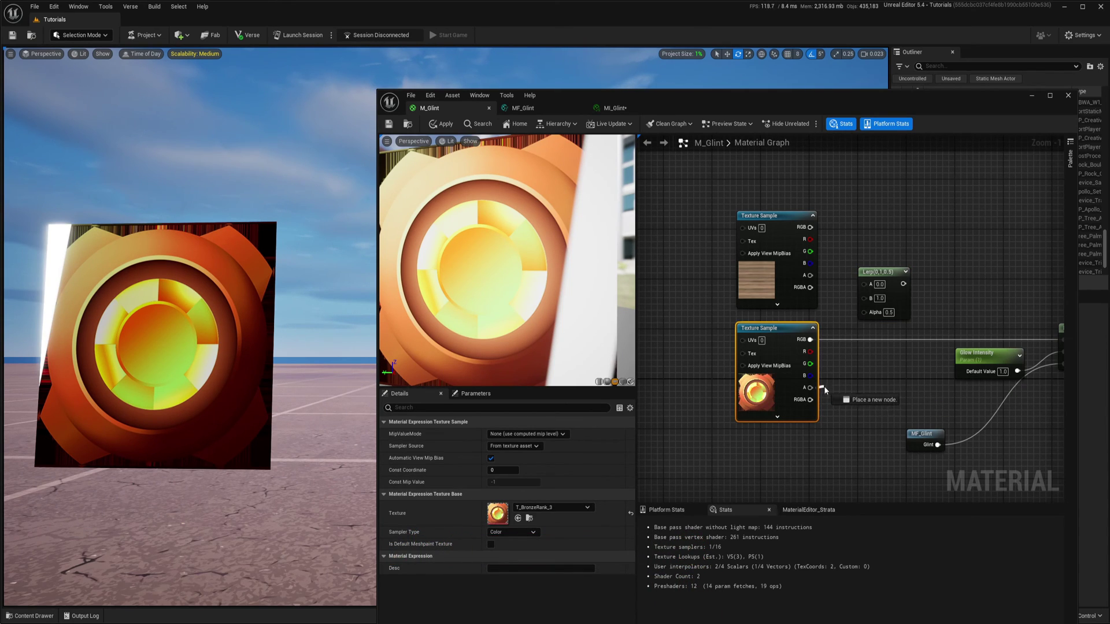
drag(855, 327, 804, 352)
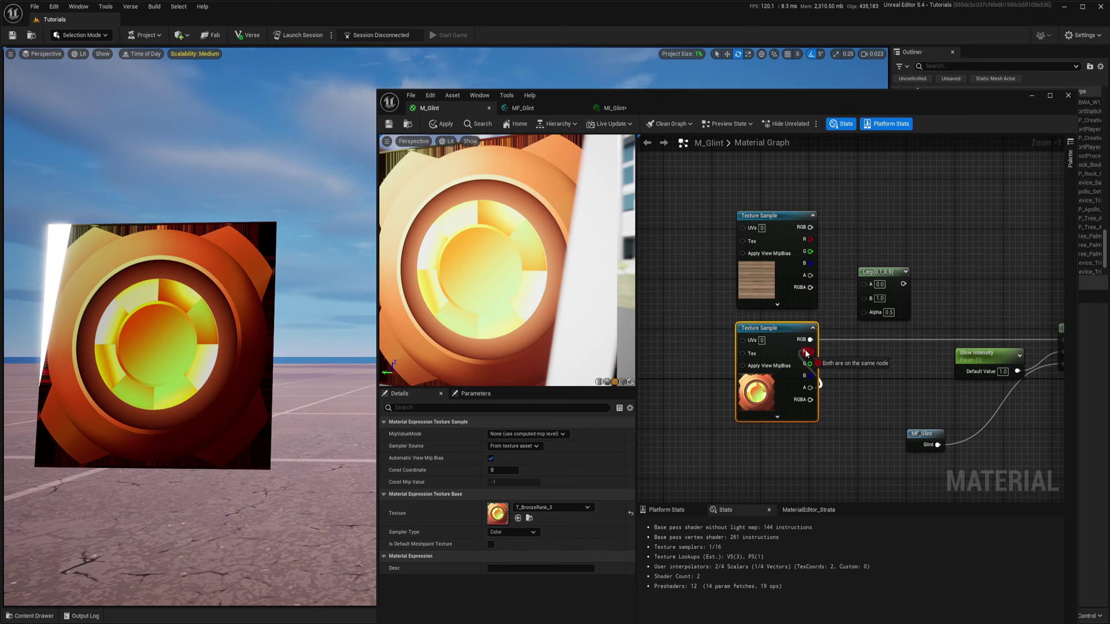
drag(865, 313, 919, 303)
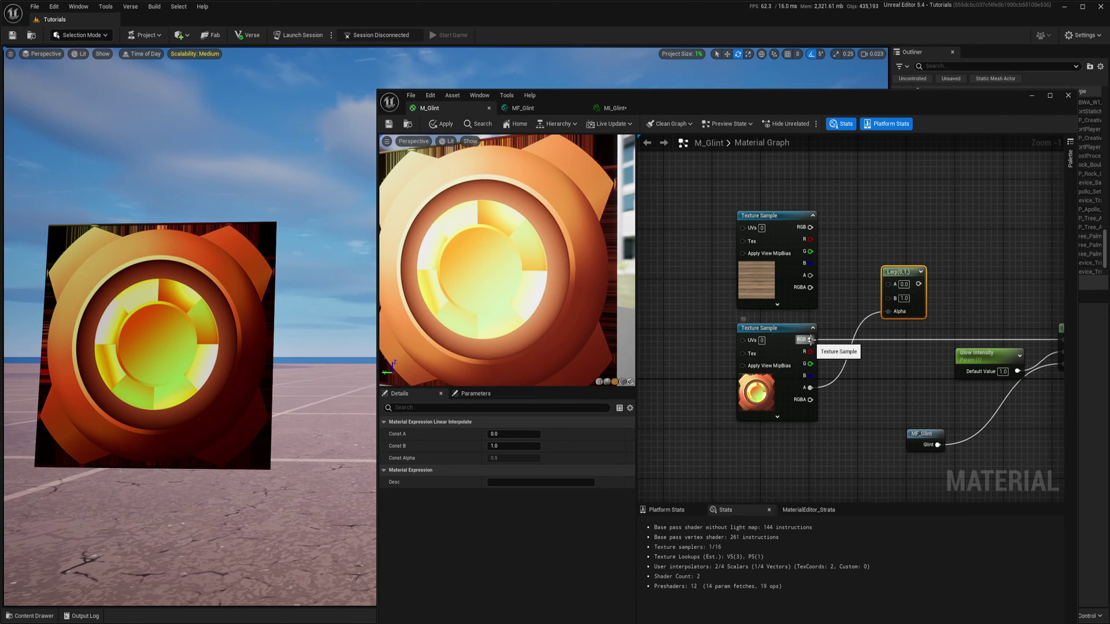
Step: Connect the icon texture's RGB to the new Lerp's B input and the wood texture's RGB to A, moving the Lerp beside the icon sample
drag(810, 340, 889, 298)
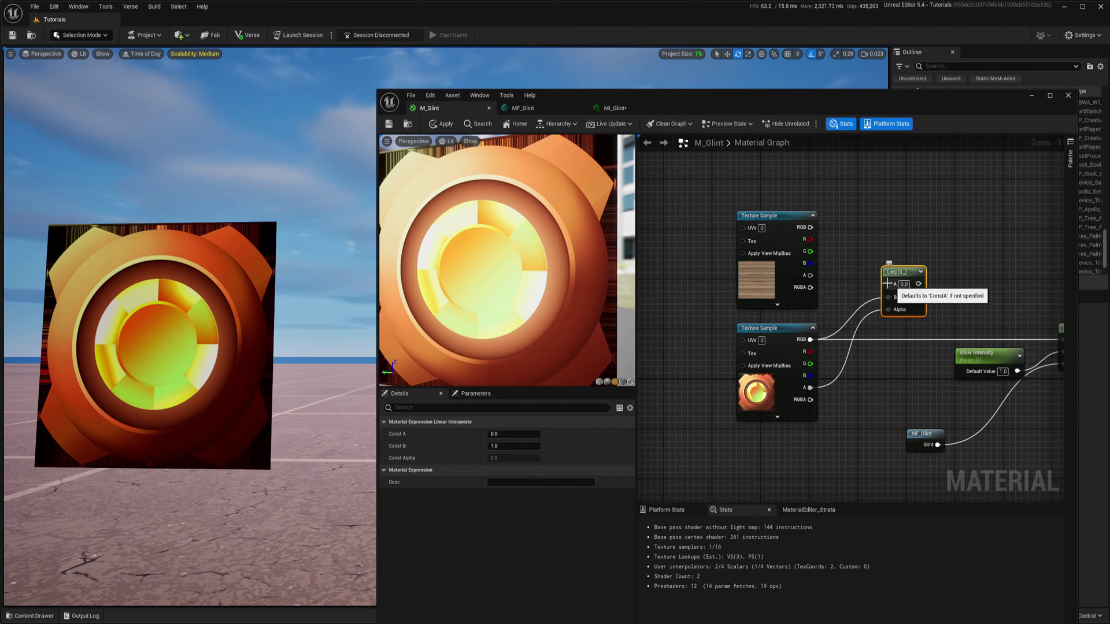
drag(811, 229, 812, 231)
drag(886, 283, 881, 349)
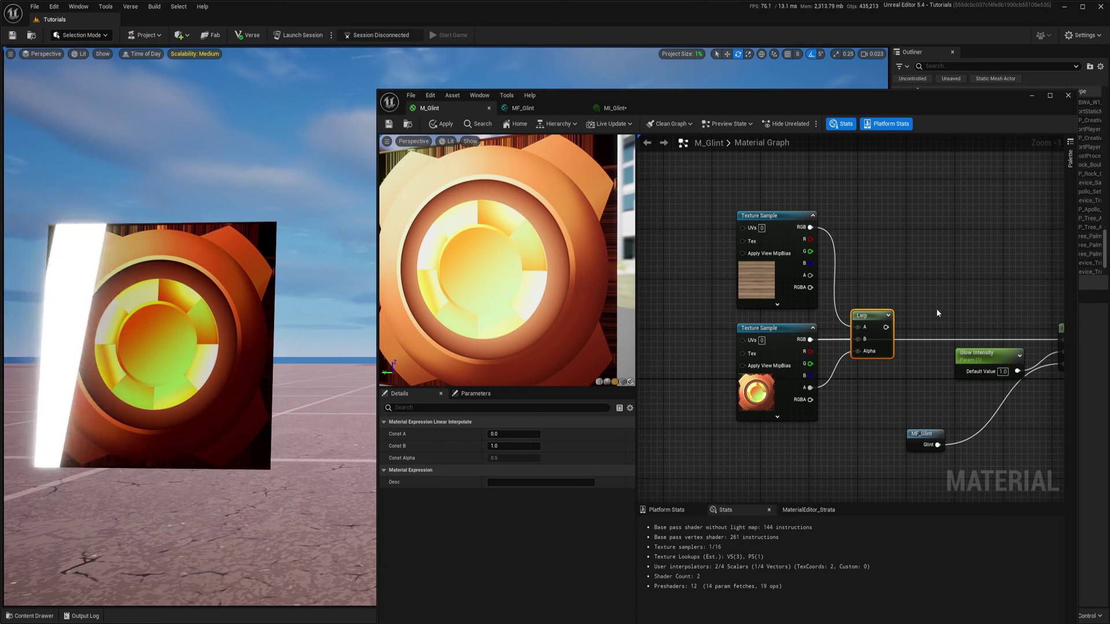
Step: Connect the new Lerp's output to the final Lerp's A input and save M_Glint
right_drag(940, 313, 809, 319)
right_drag(930, 354, 919, 301)
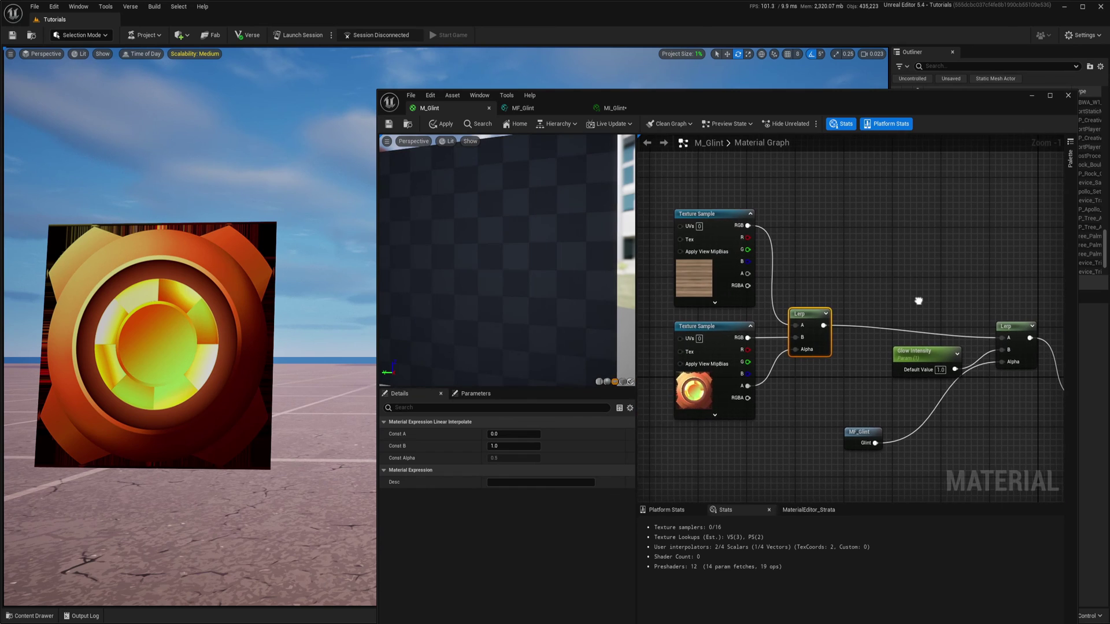
click(393, 125)
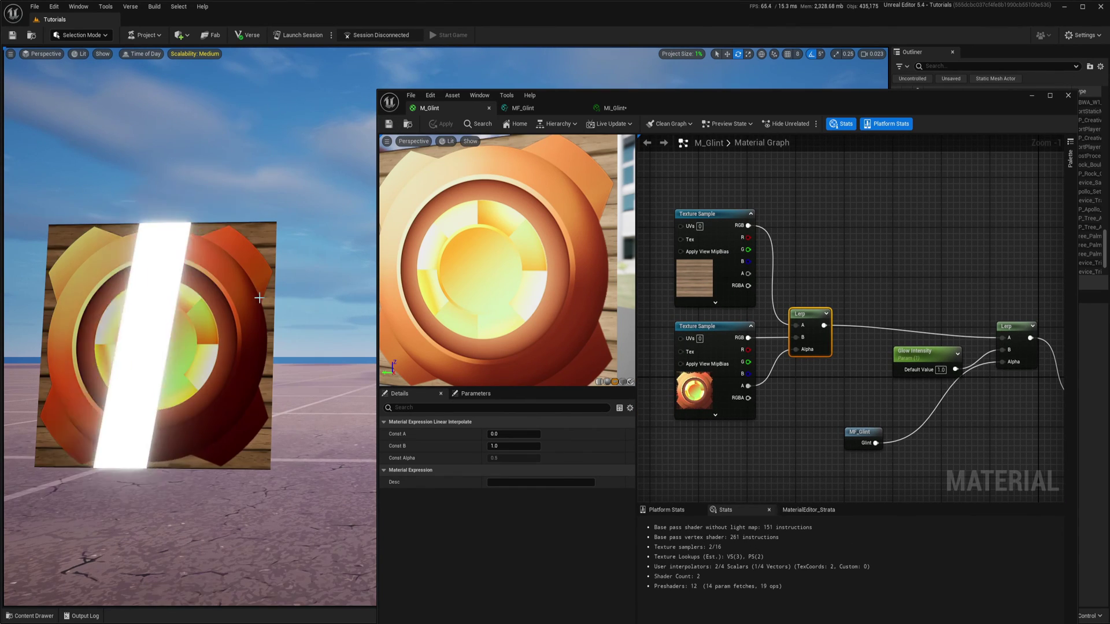
right_drag(256, 295, 200, 315)
key(d)
scroll(255, 294, up, 6)
key(w)
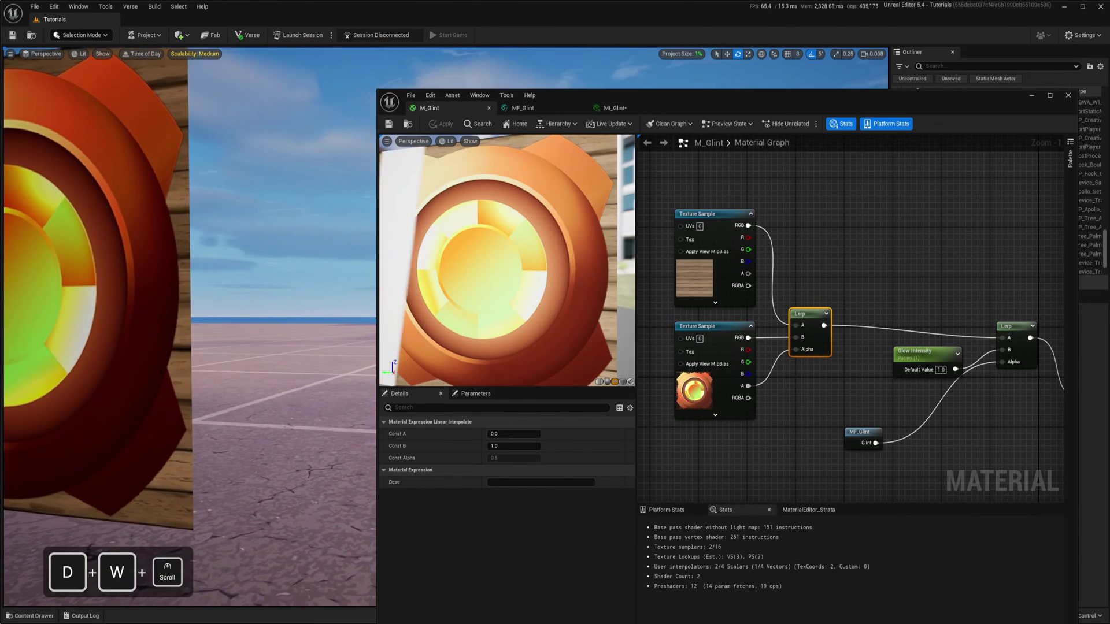
key(a)
key(e)
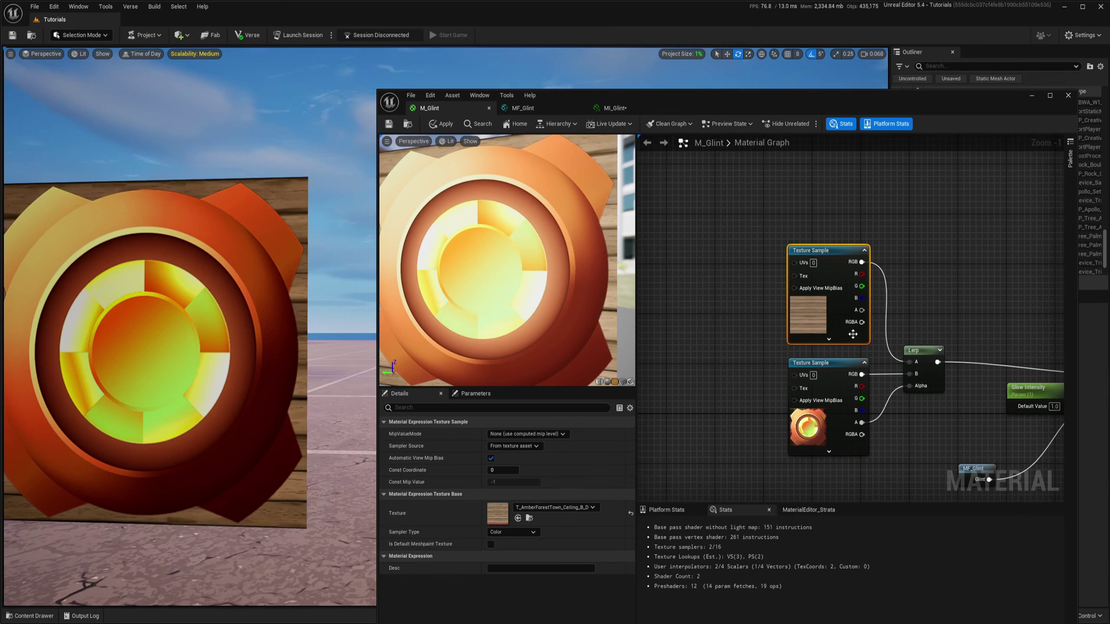
Step: Move the wood texture sample away from the Lerp and add a Constant3Vector node beside it
drag(804, 317, 677, 328)
click(859, 272)
key(s)
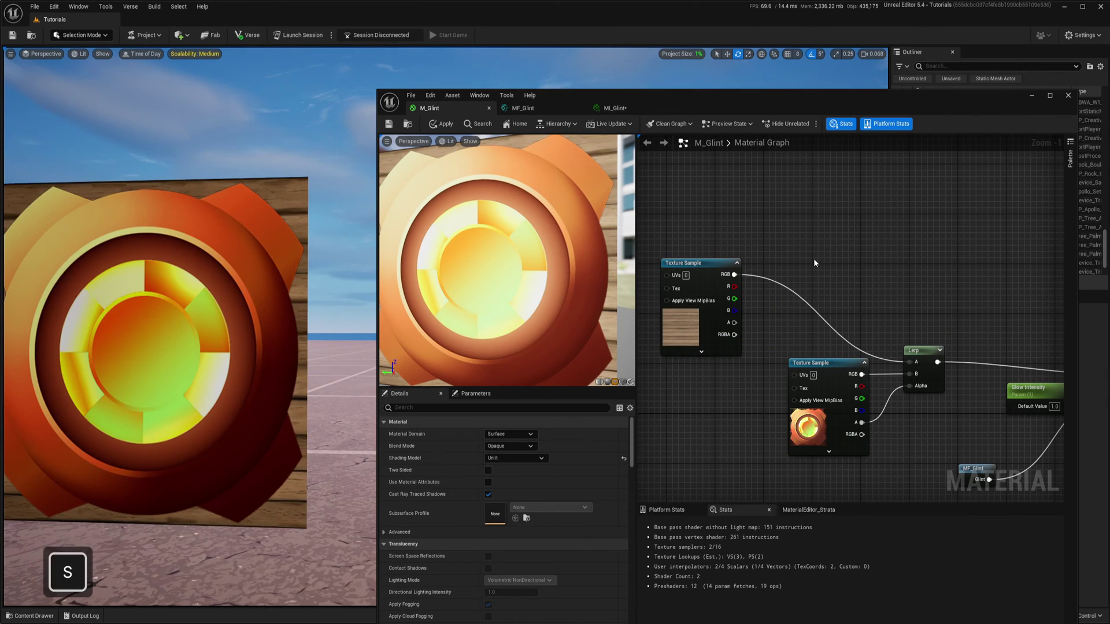
click(797, 232)
right_click(803, 239)
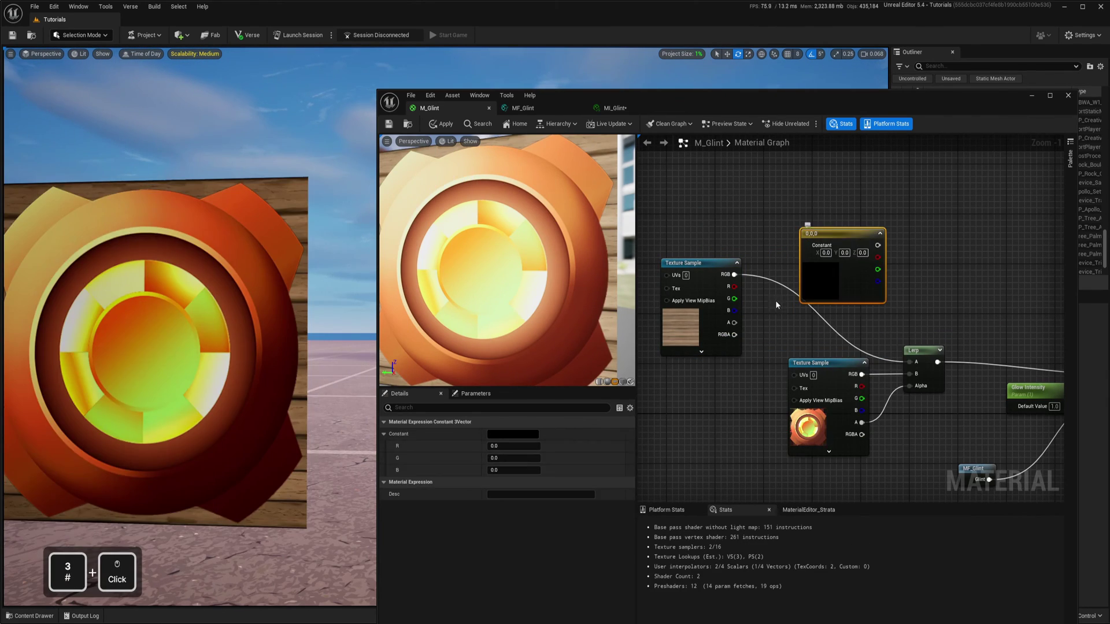
Step: Set the Constant3Vector to cyan (0, 1, 1), connect it to the icon Lerp's A input, and save M_Glint
click(494, 434)
drag(555, 462, 514, 463)
click(627, 606)
drag(877, 245, 910, 363)
click(389, 124)
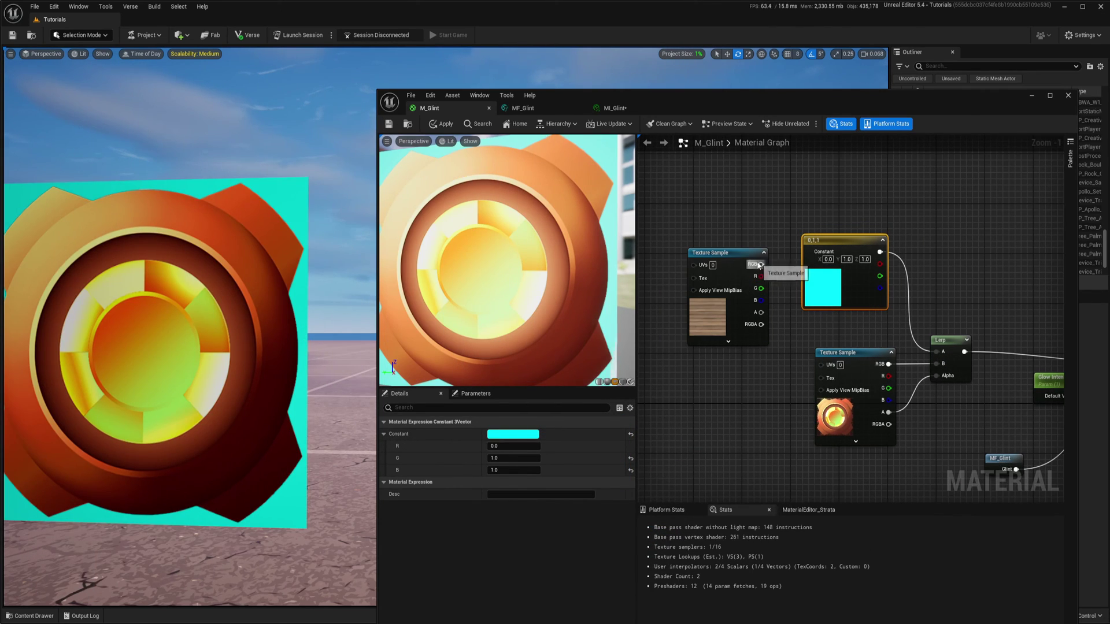
Step: Add a Panner node into the wood texture sample's UVs and reconnect the wood RGB to the icon Lerp's A input
click(730, 272)
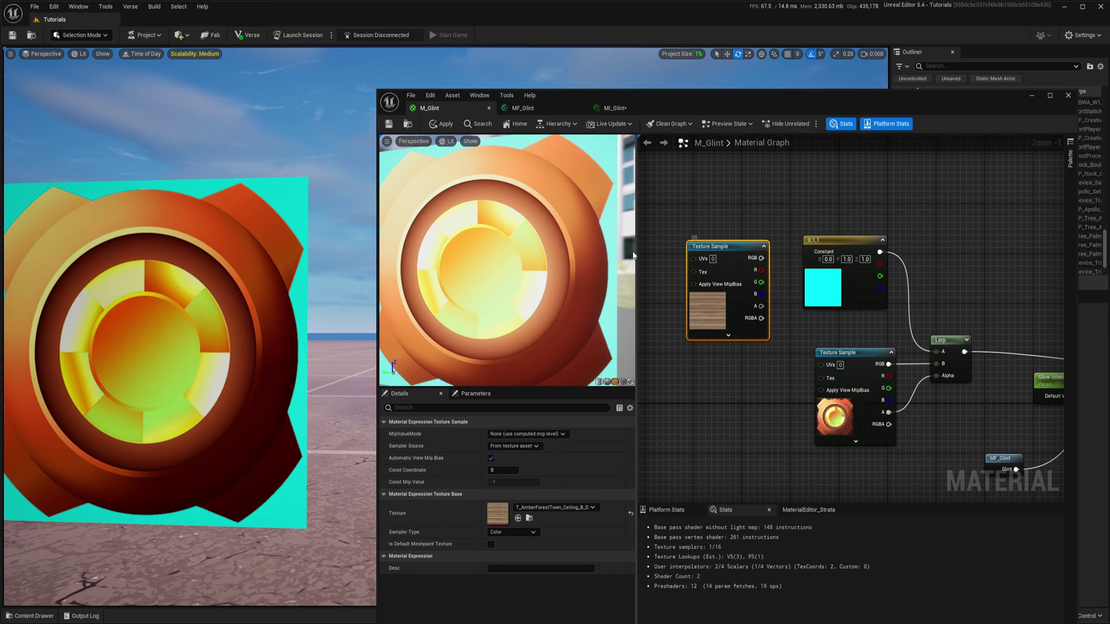
right_drag(731, 273, 834, 262)
key(p)
click(671, 251)
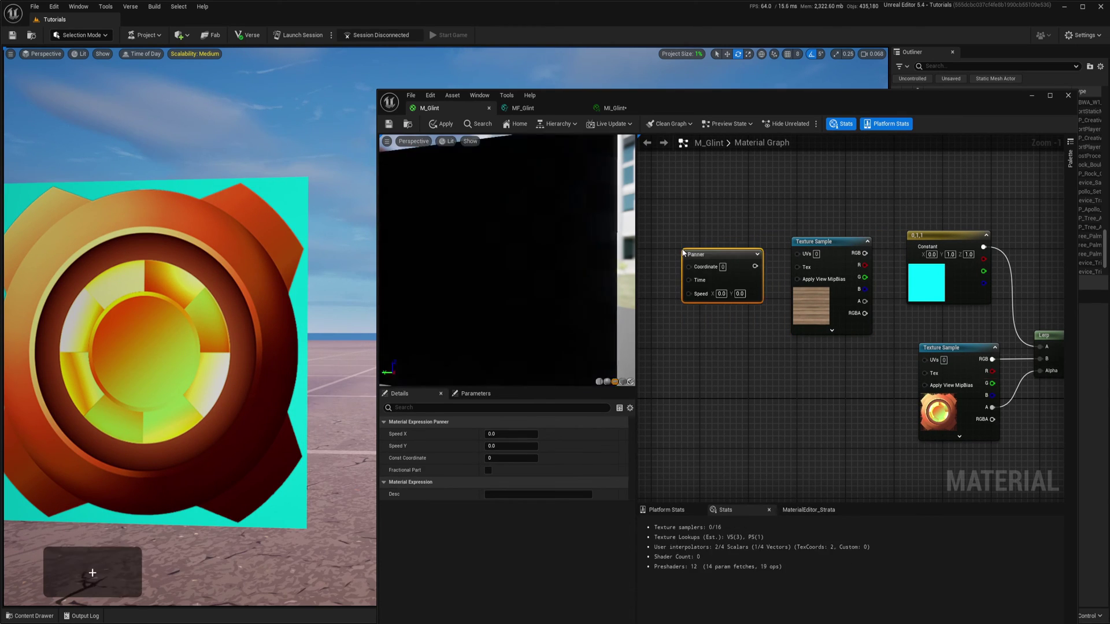
drag(742, 266, 798, 253)
right_drag(852, 367, 932, 355)
Step: Set the Panner's Y speed to 0.2 and apply the change to M_Glint
click(807, 282)
text(0.2)
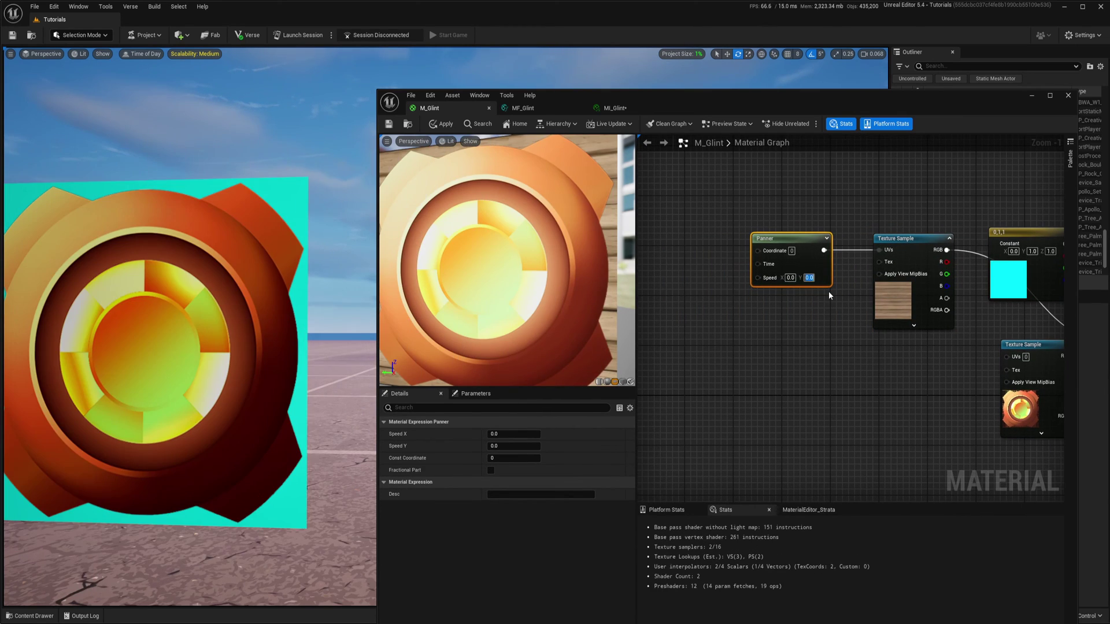
key(Return)
right_drag(828, 319, 810, 359)
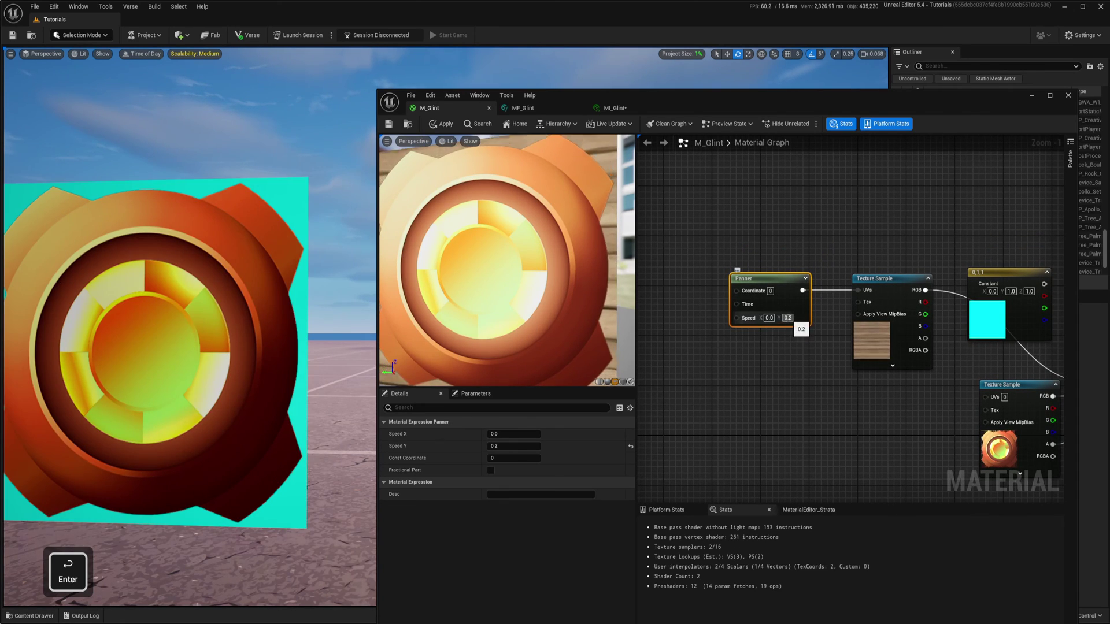
right_drag(834, 382, 806, 384)
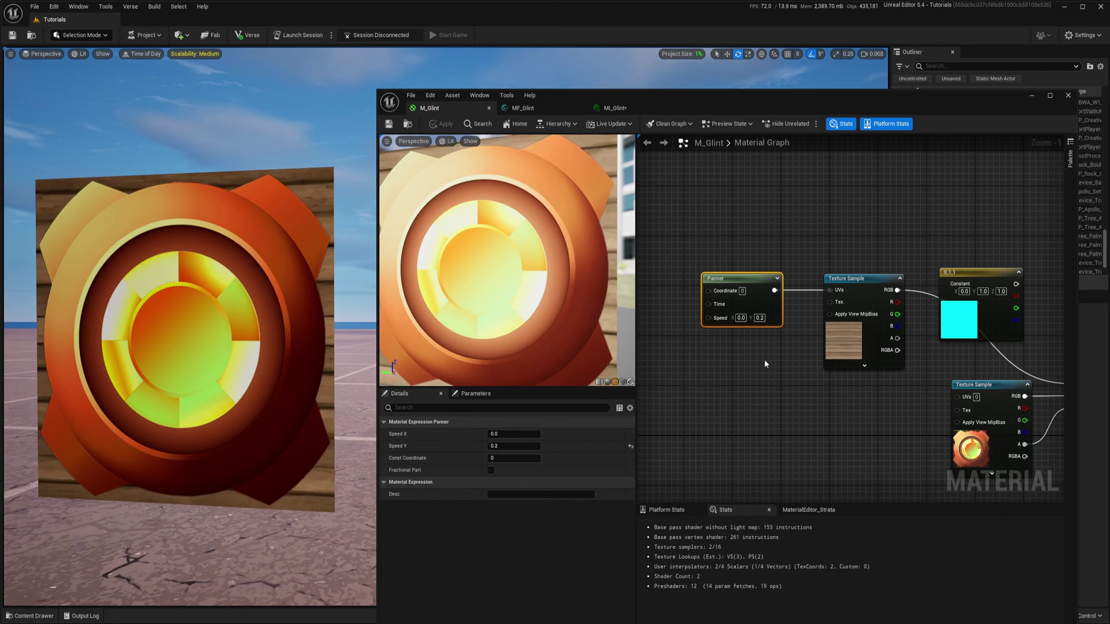
Step: Move the MF_Glint and Glow Intensity nodes away from the final Lerp to make room for another node
right_drag(764, 363, 837, 345)
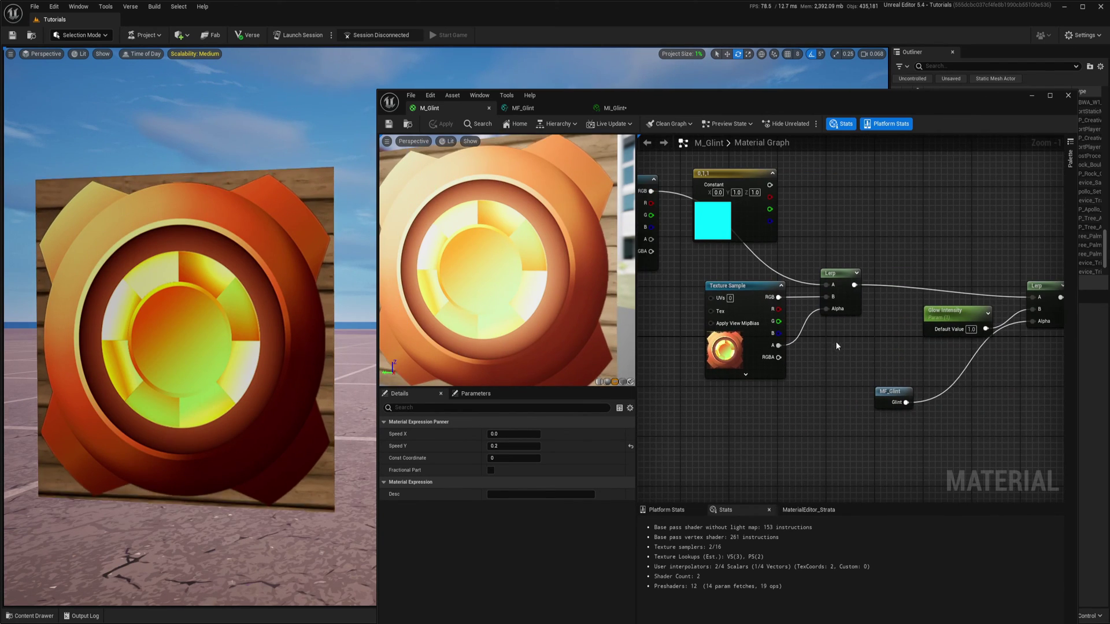
scroll(837, 345, down, 1)
right_drag(733, 315, 758, 311)
right_drag(704, 336, 714, 350)
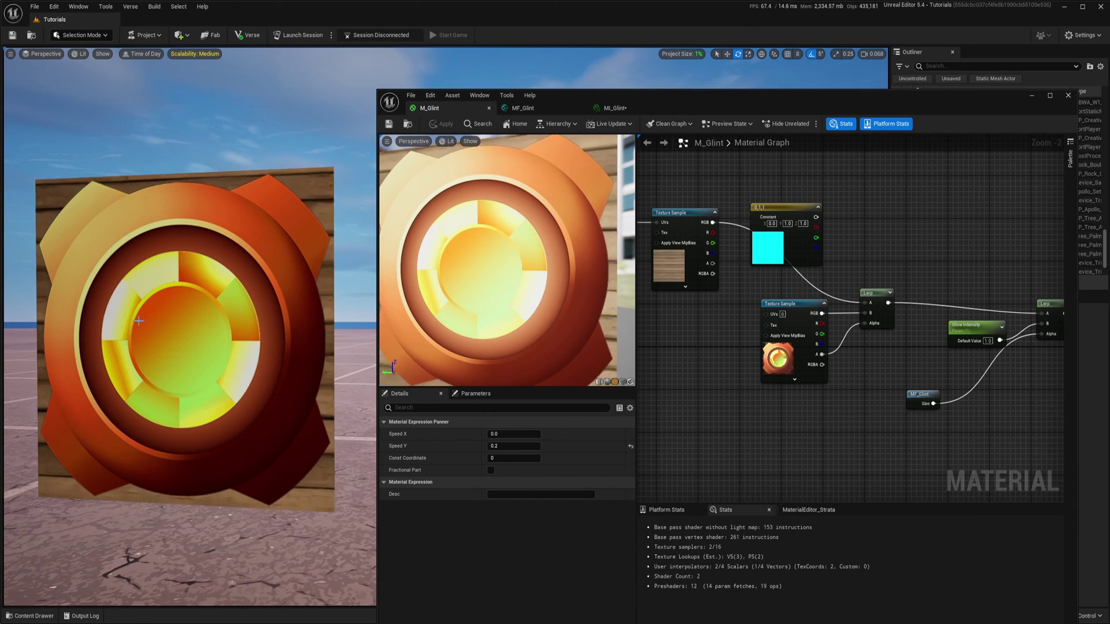
right_drag(841, 425, 754, 417)
drag(834, 389, 812, 394)
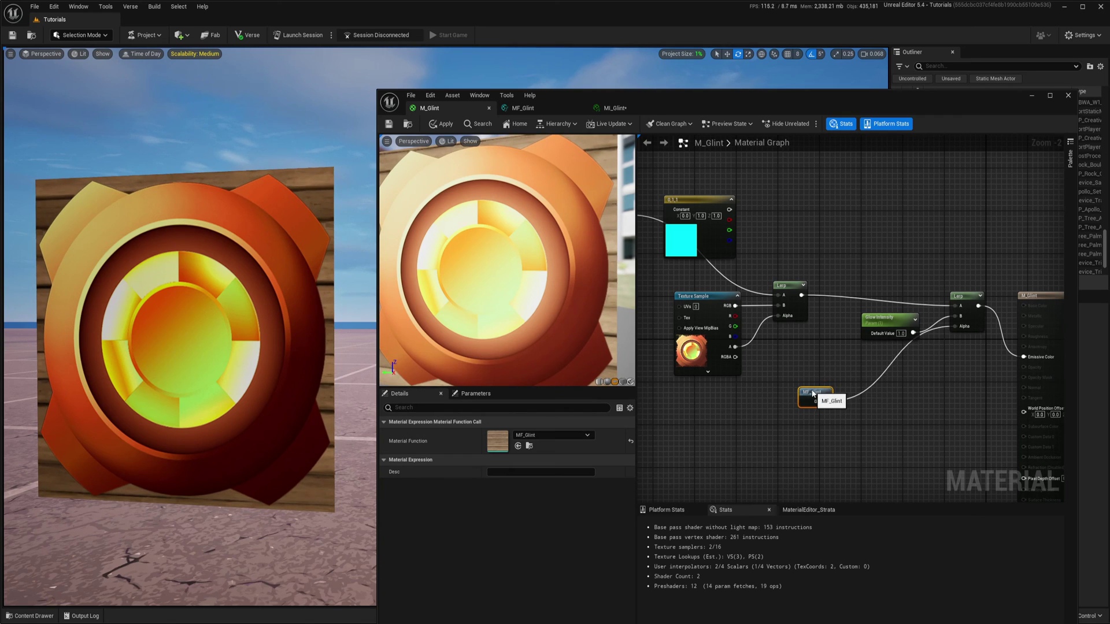
click(884, 319)
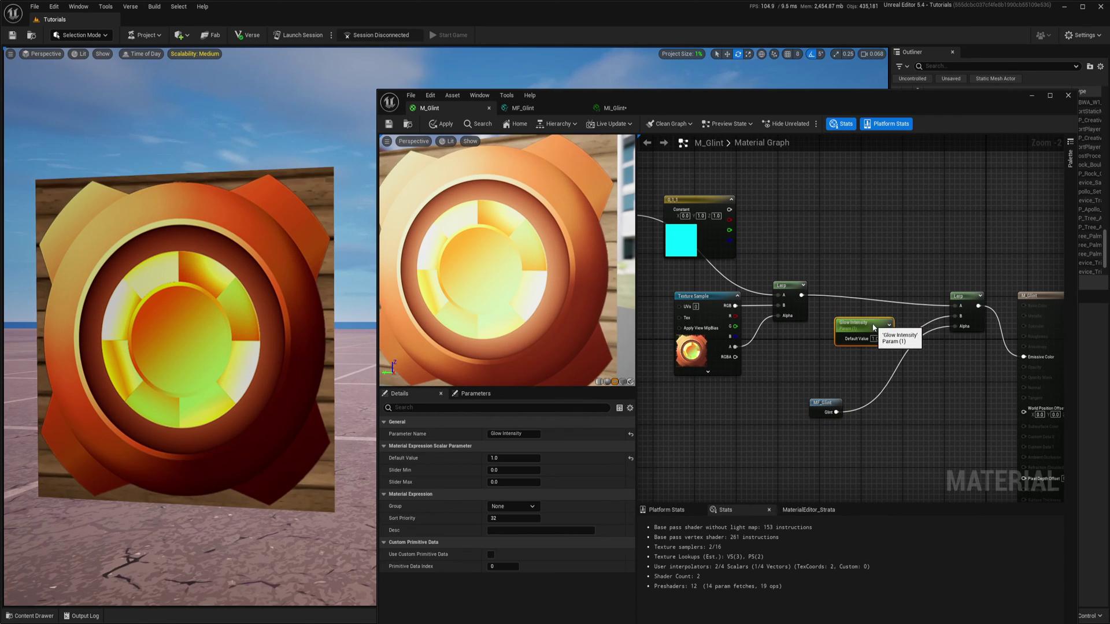
scroll(861, 304, up, 1)
right_drag(862, 305, 882, 276)
Step: Add a Multiply node below Glow Intensity, with the icon texture's A output into A and MF_Glint's Glint output into B
click(880, 349)
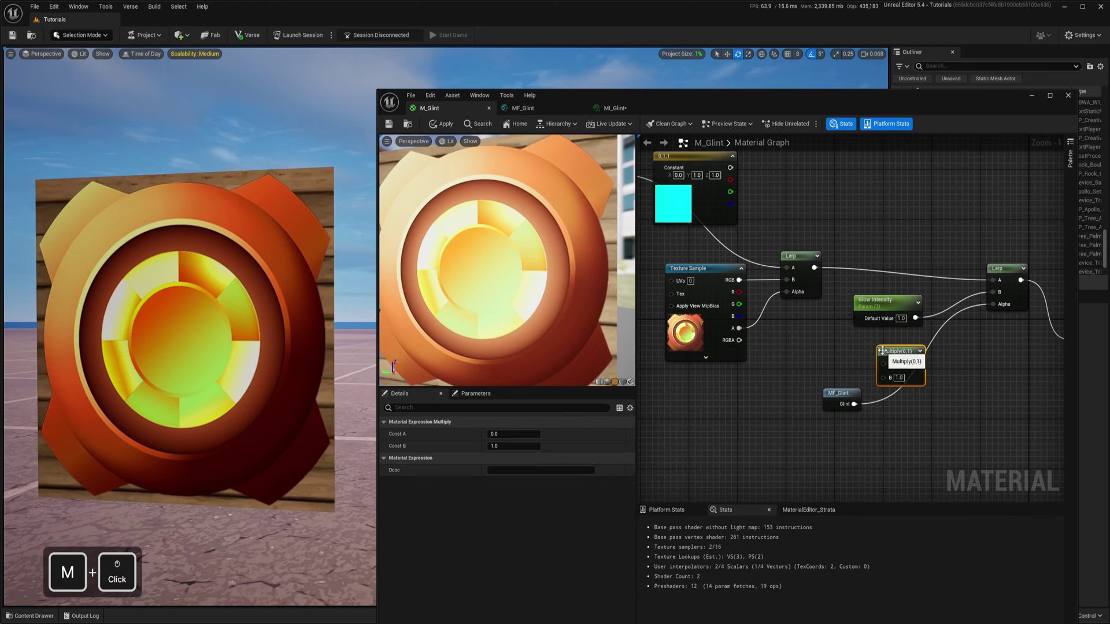
drag(739, 328, 811, 354)
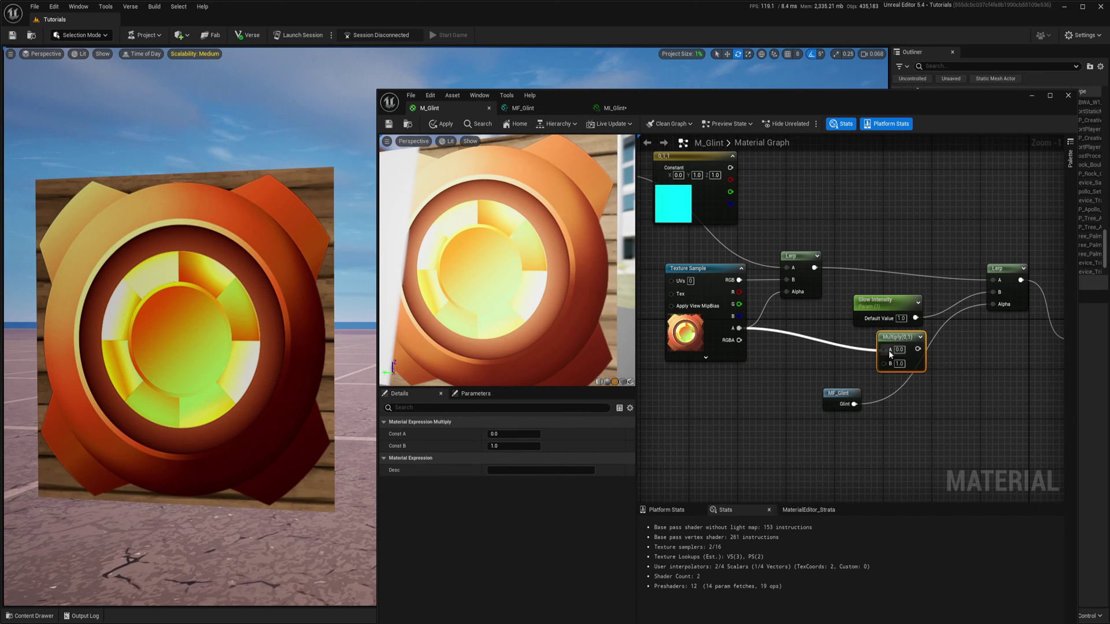
drag(889, 351, 888, 350)
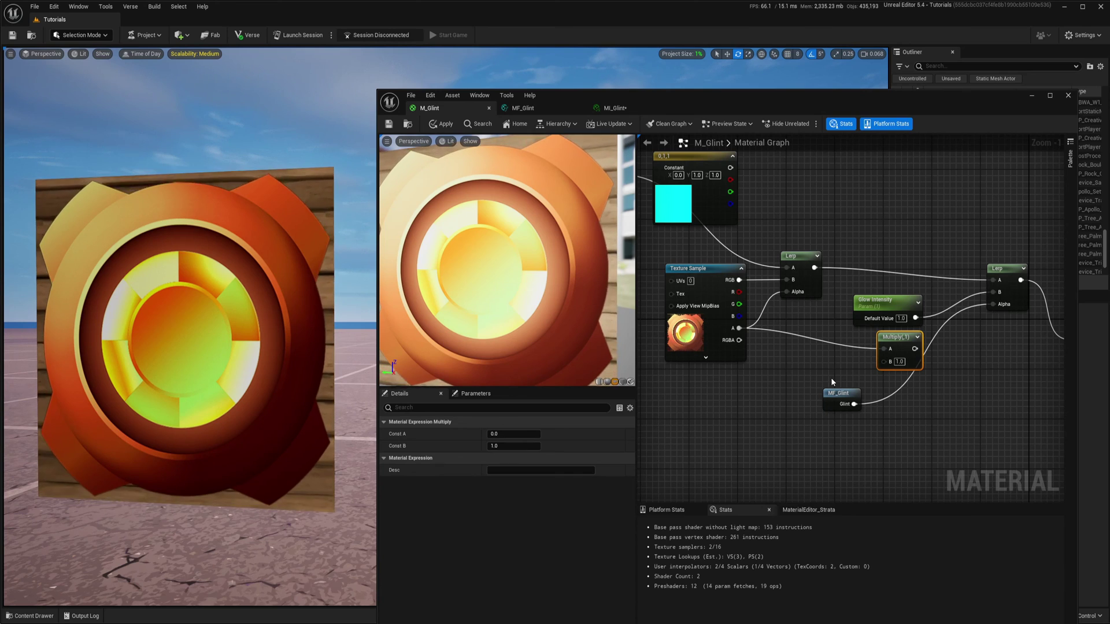
drag(843, 396, 888, 362)
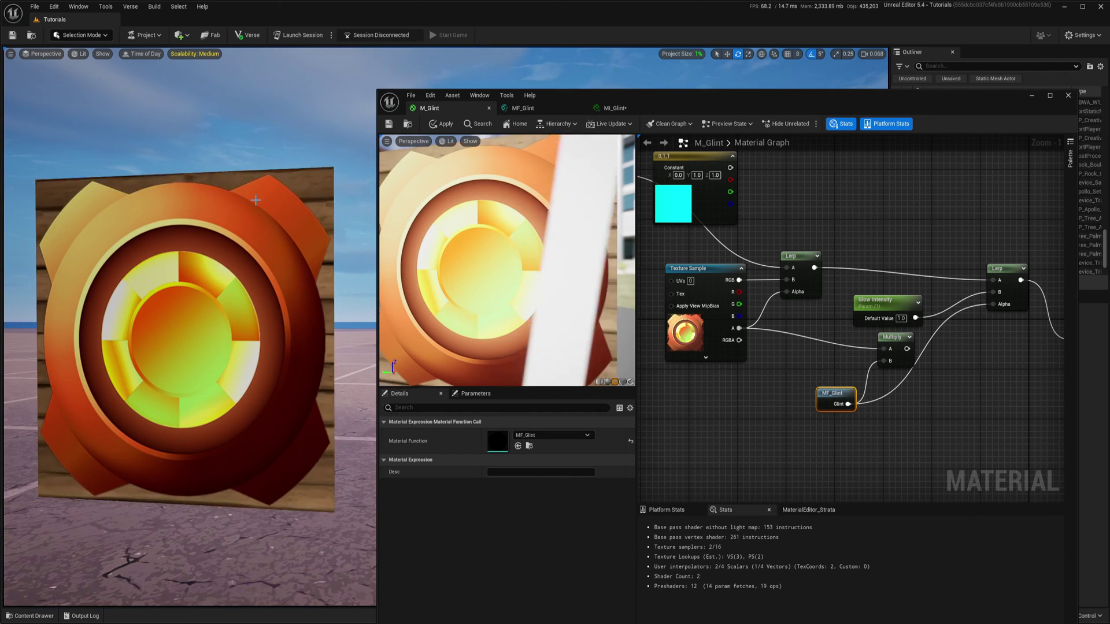
Step: Connect the Multiply's output to the final Lerp's Alpha input and save M_Glint
right_drag(907, 349, 858, 361)
drag(858, 361, 945, 316)
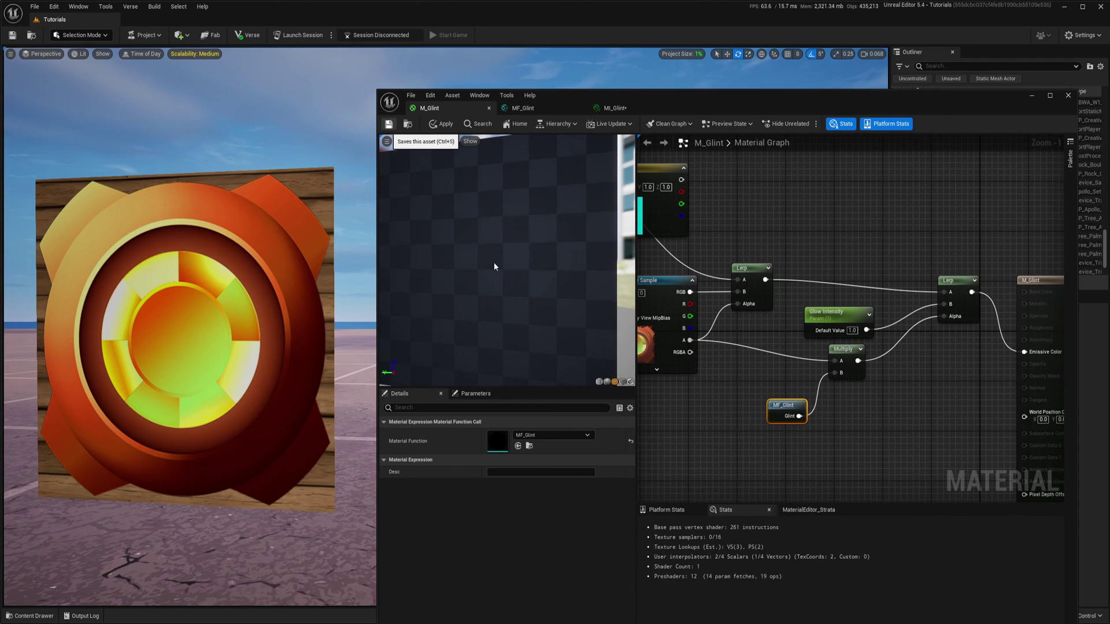
click(389, 125)
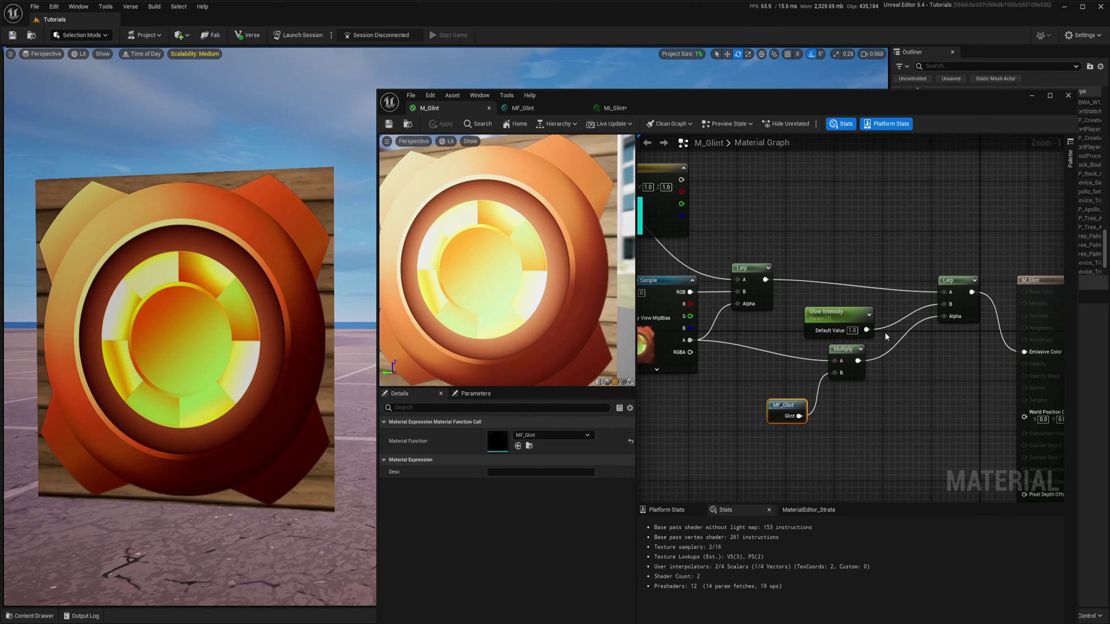
Step: Try a Glint Speed of 3 in the MI_Glint instance and restore it to 0.5
click(614, 108)
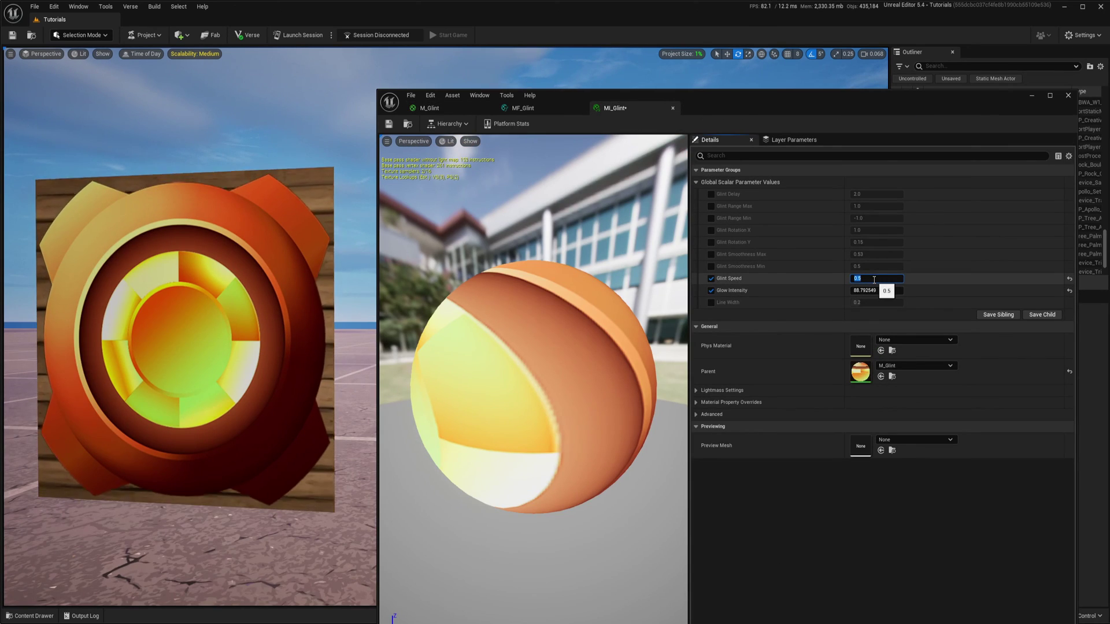
text(3)
key(Return)
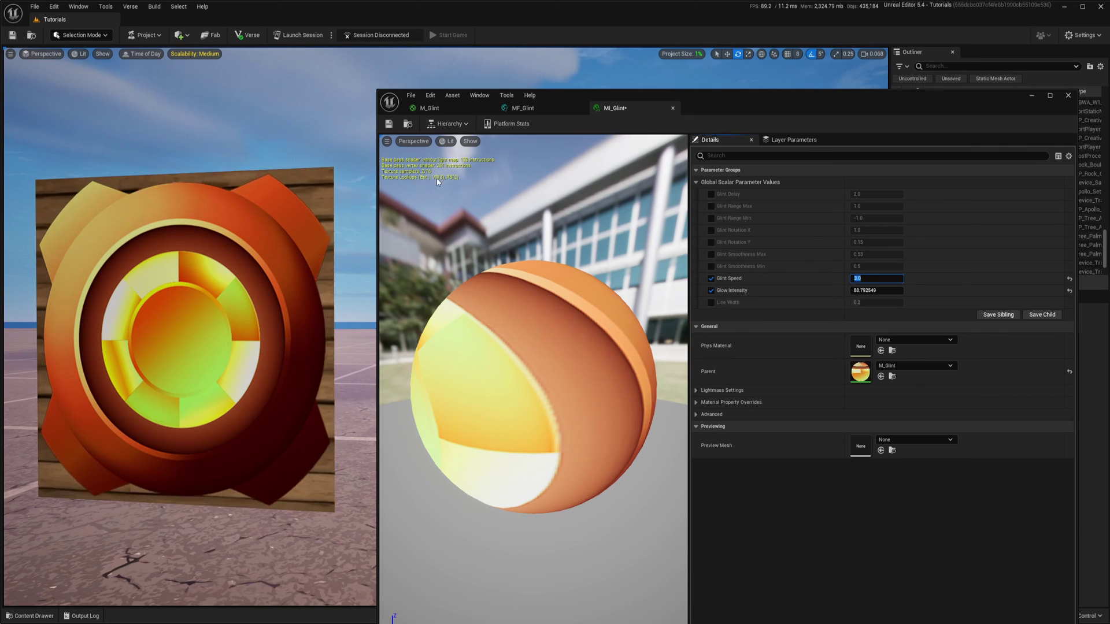
text(.5)
key(Return)
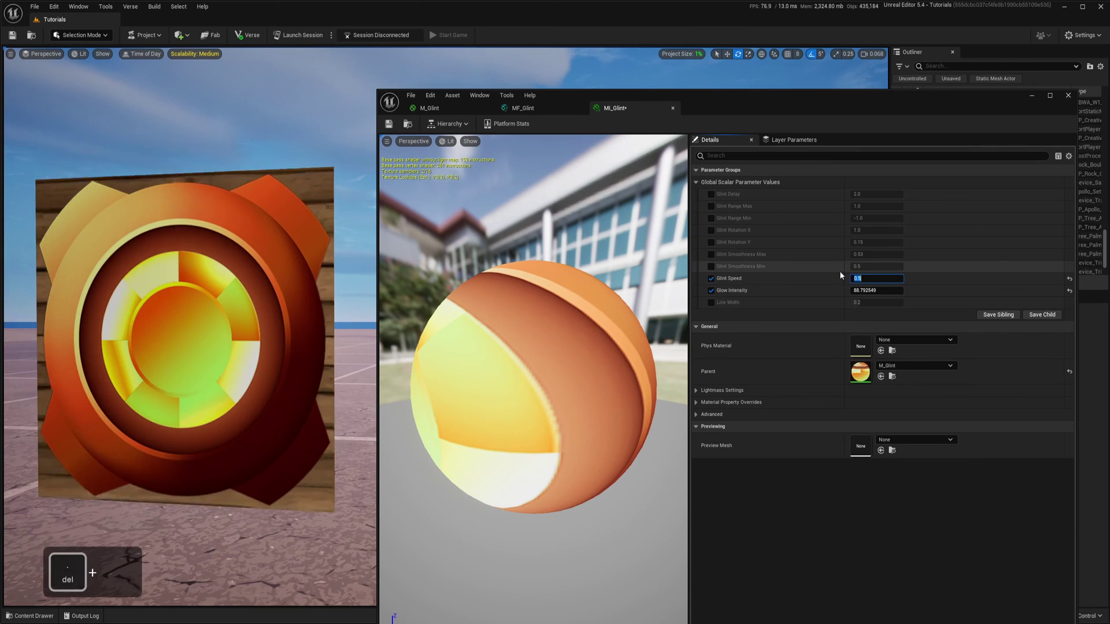
Step: Review the finished M_Glint graph and the node network inside the MF_Glint function
click(433, 108)
scroll(833, 384, down, 2)
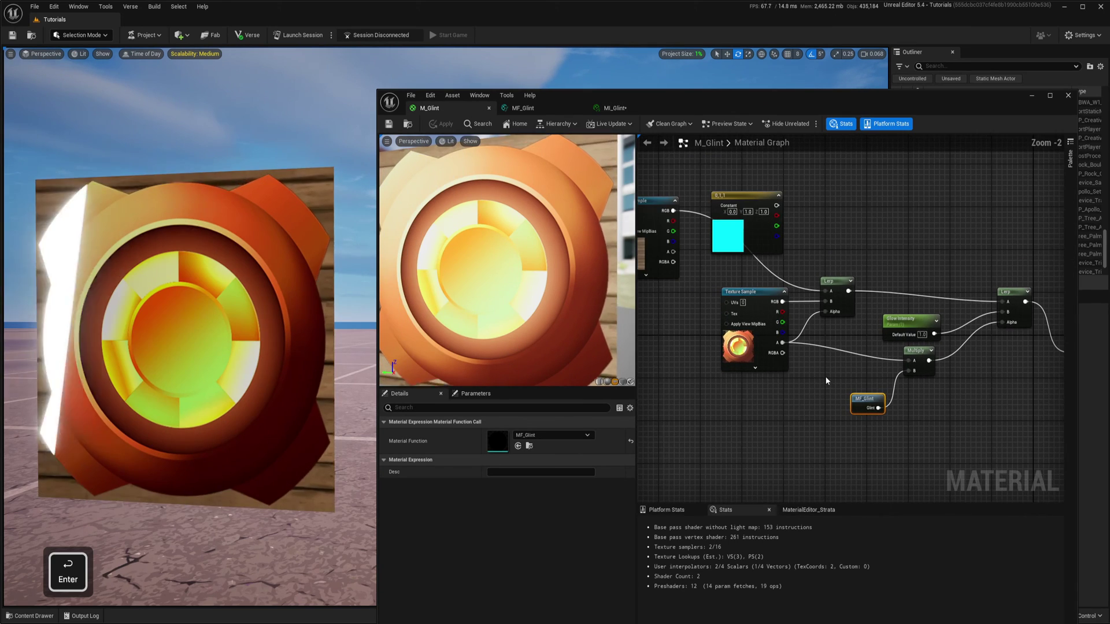
right_drag(852, 405, 908, 397)
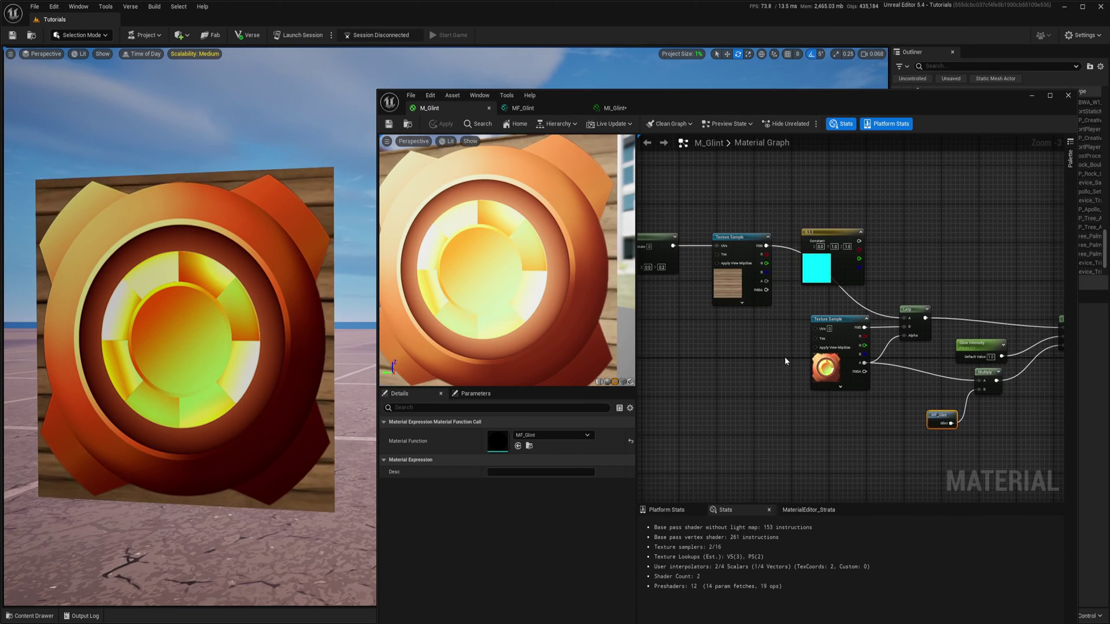
mouse_move(745, 348)
right_down()
mouse_move(825, 352)
mouse_move(759, 348)
right_up()
click(522, 108)
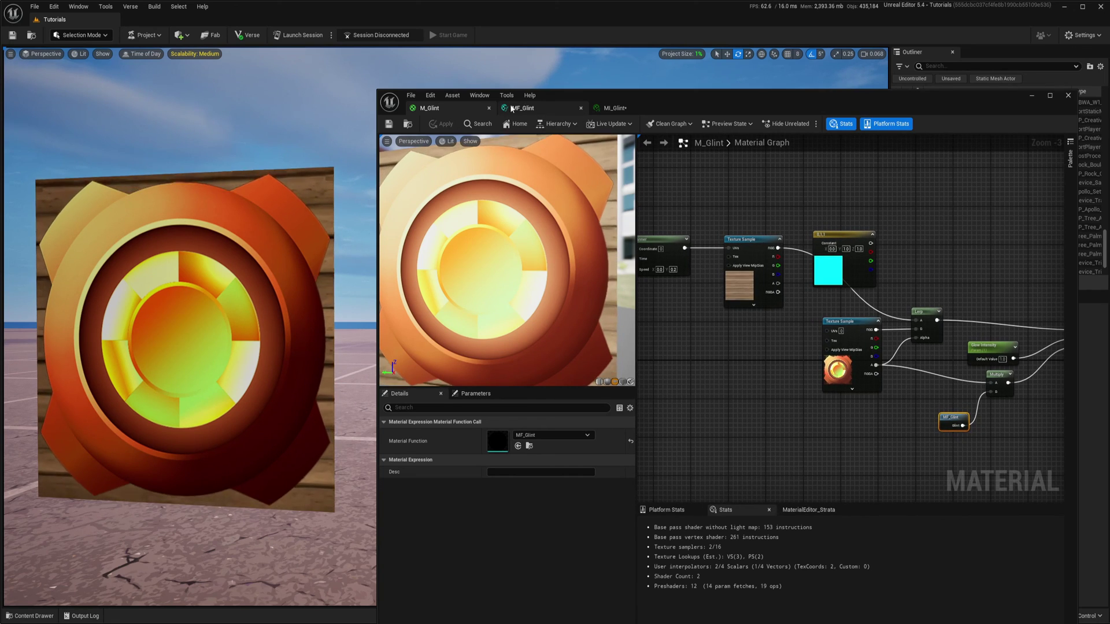
scroll(761, 276, up, 2)
right_drag(845, 376, 973, 375)
scroll(903, 376, down, 1)
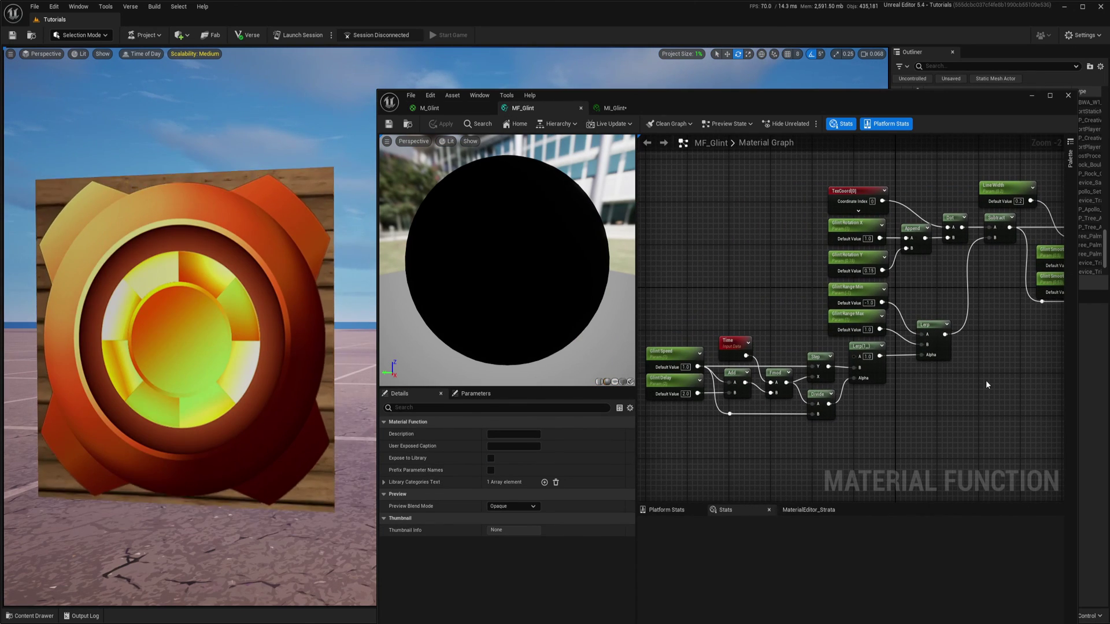
right_drag(1040, 259, 929, 264)
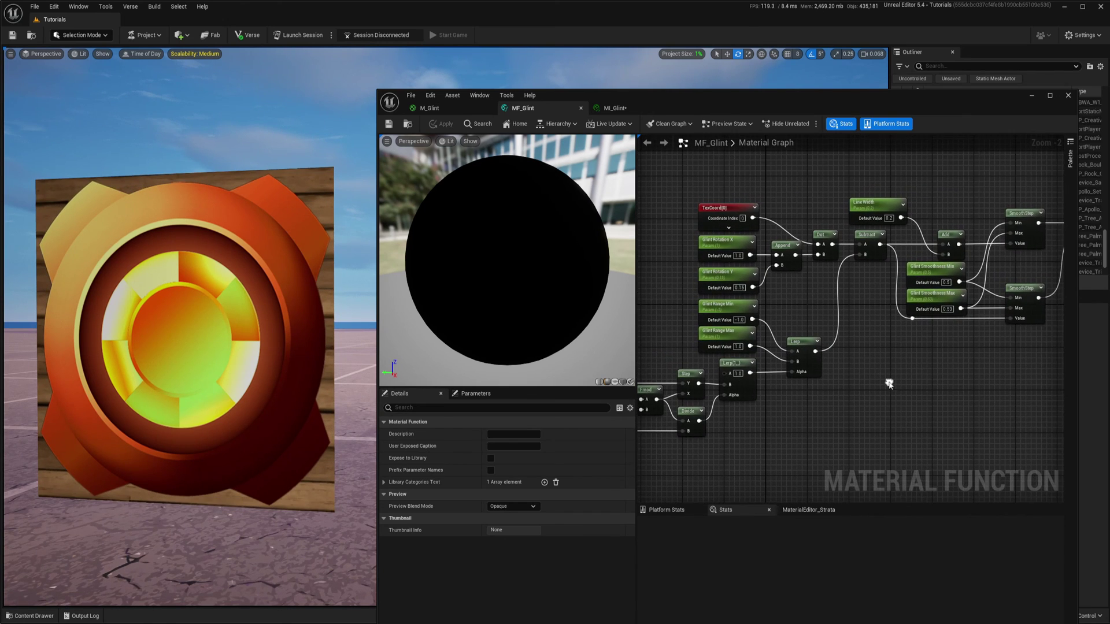